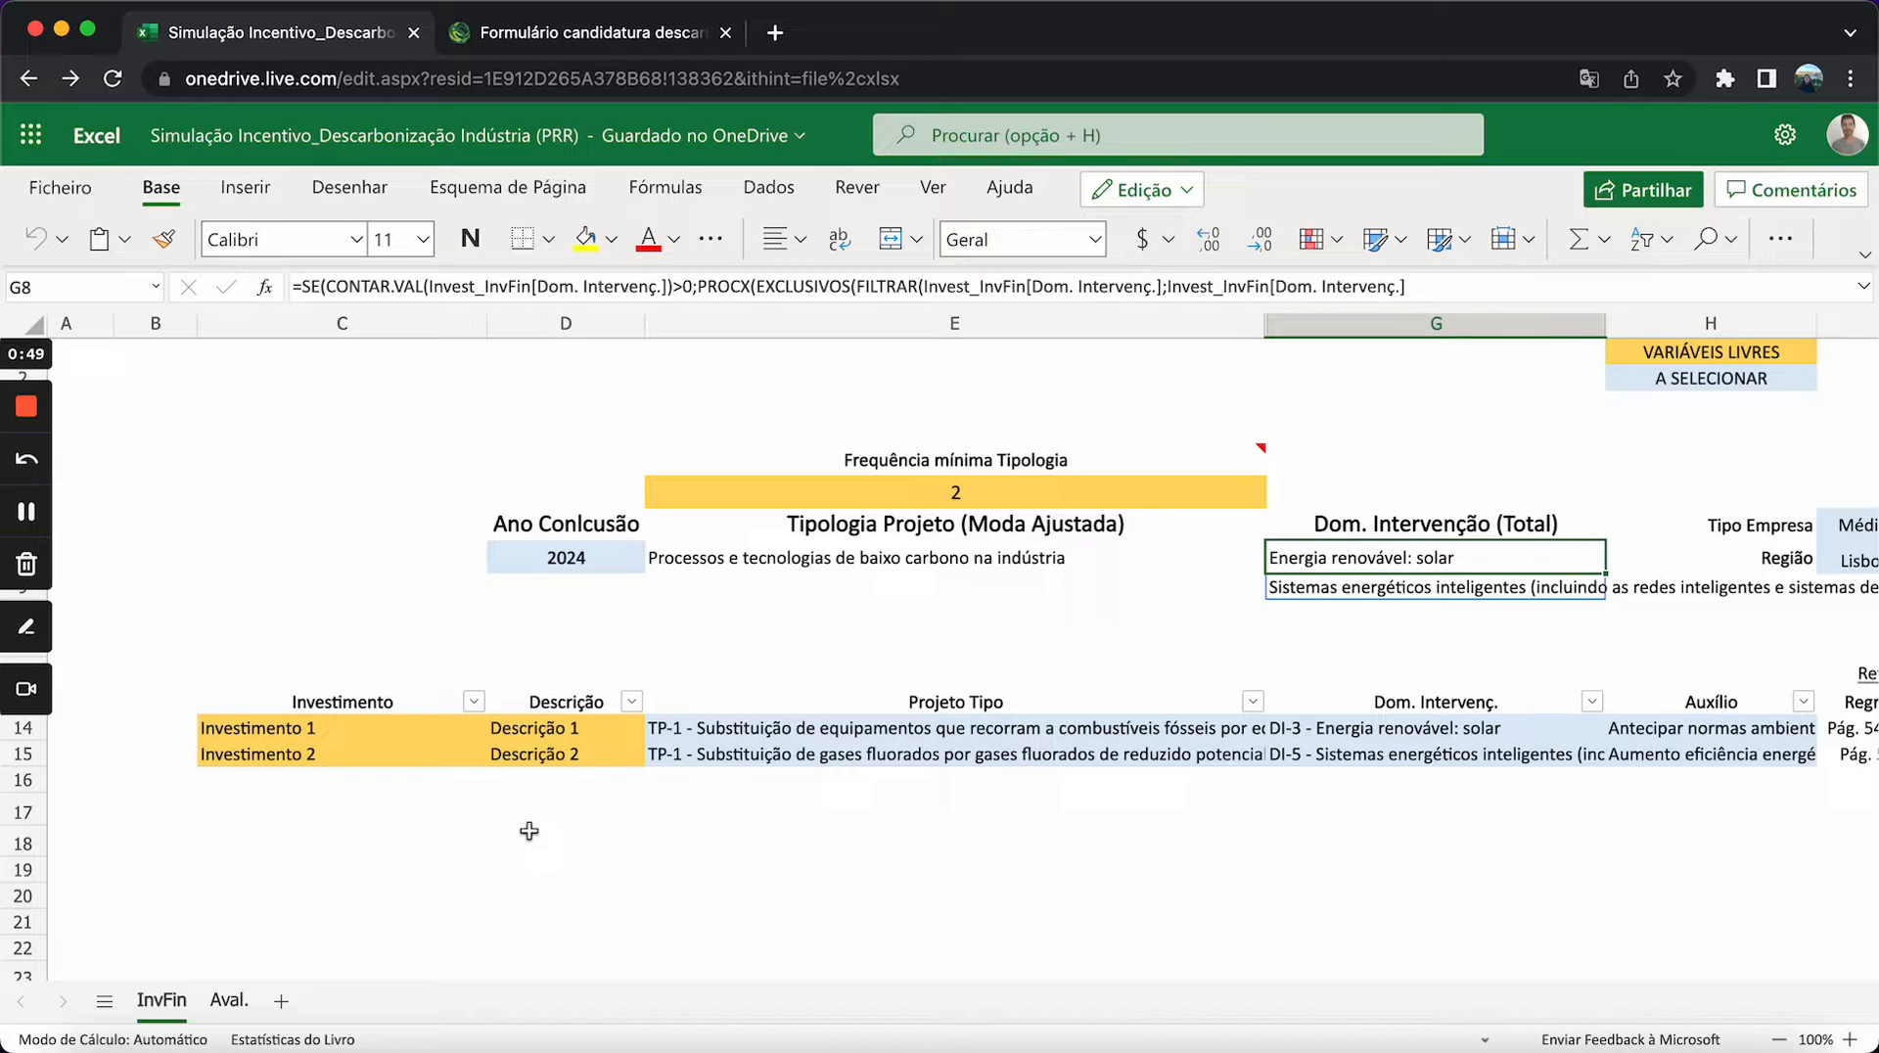
# - Examine the investment rows on the InvFin sheet and the formulas behind Tipologia Projeto (Moda Ajustada) and Dom. Intervenção (Total)
pyautogui.hscroll(-1, 529, 831)
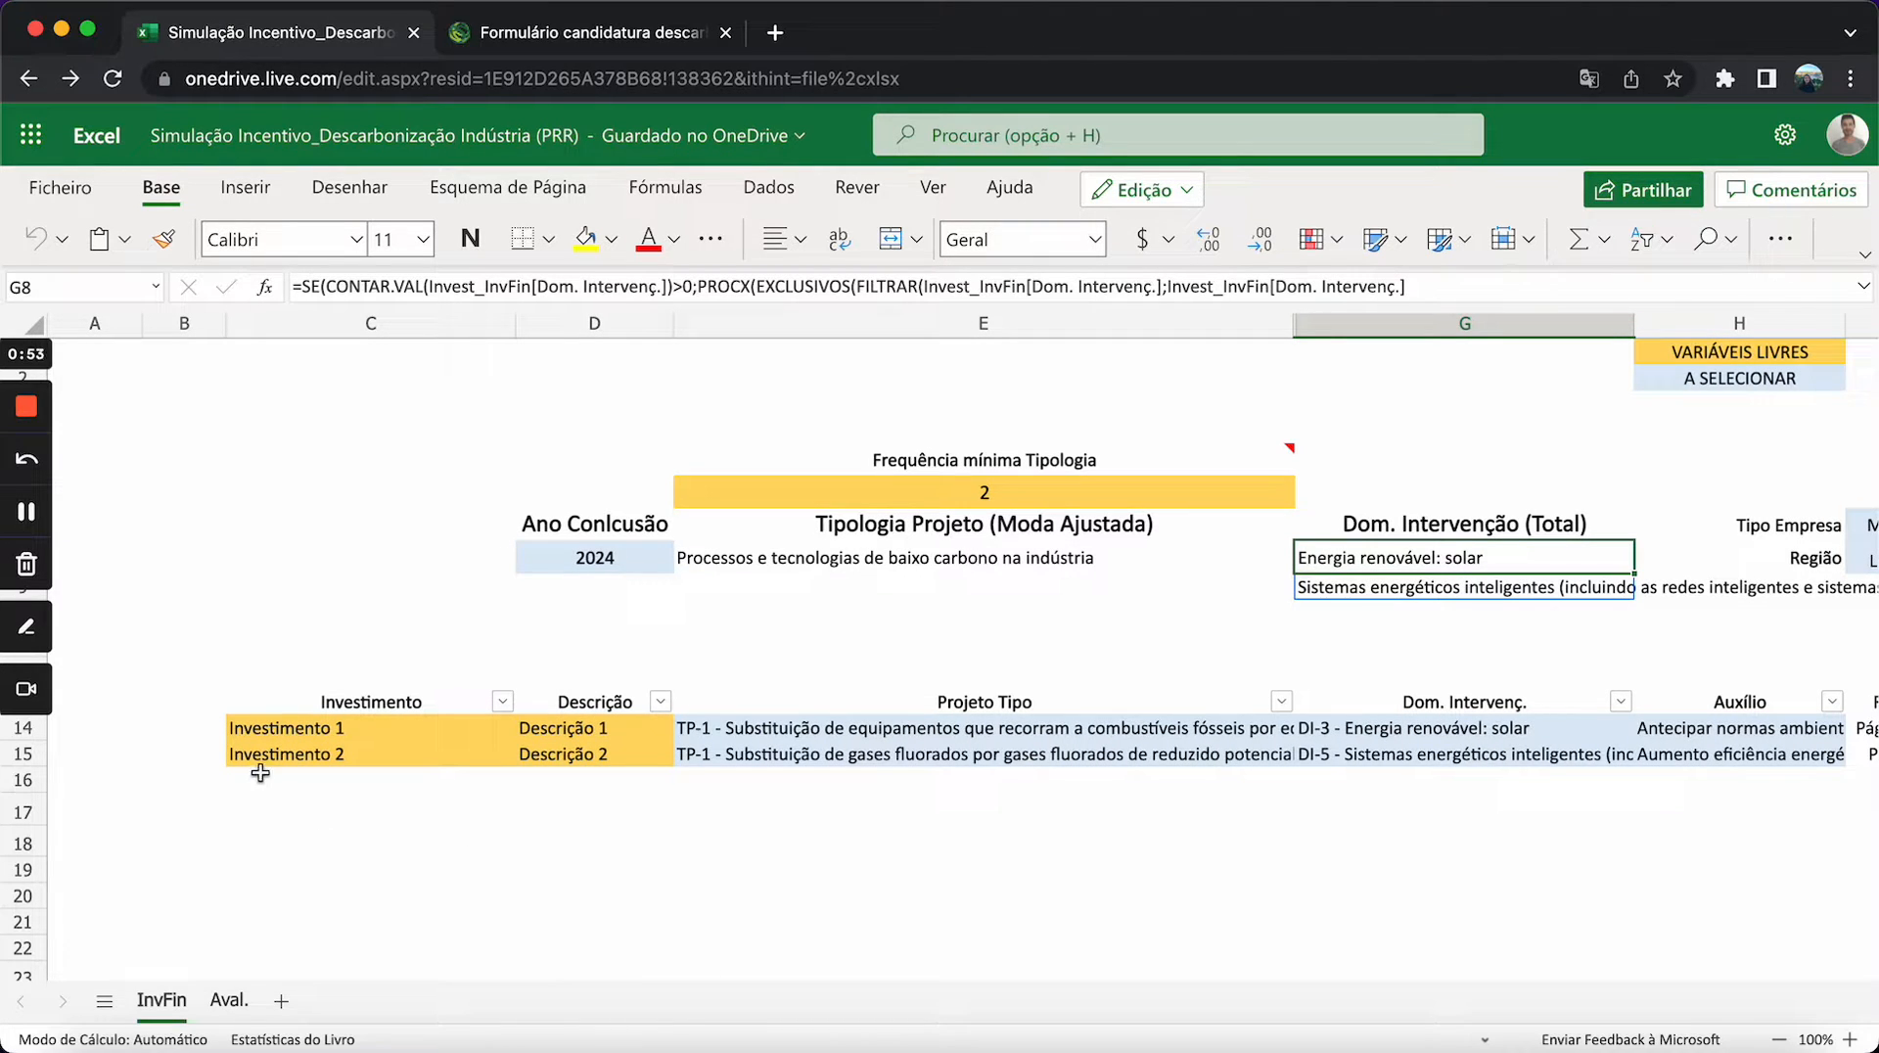
pyautogui.click(327, 863)
pyautogui.click(198, 861)
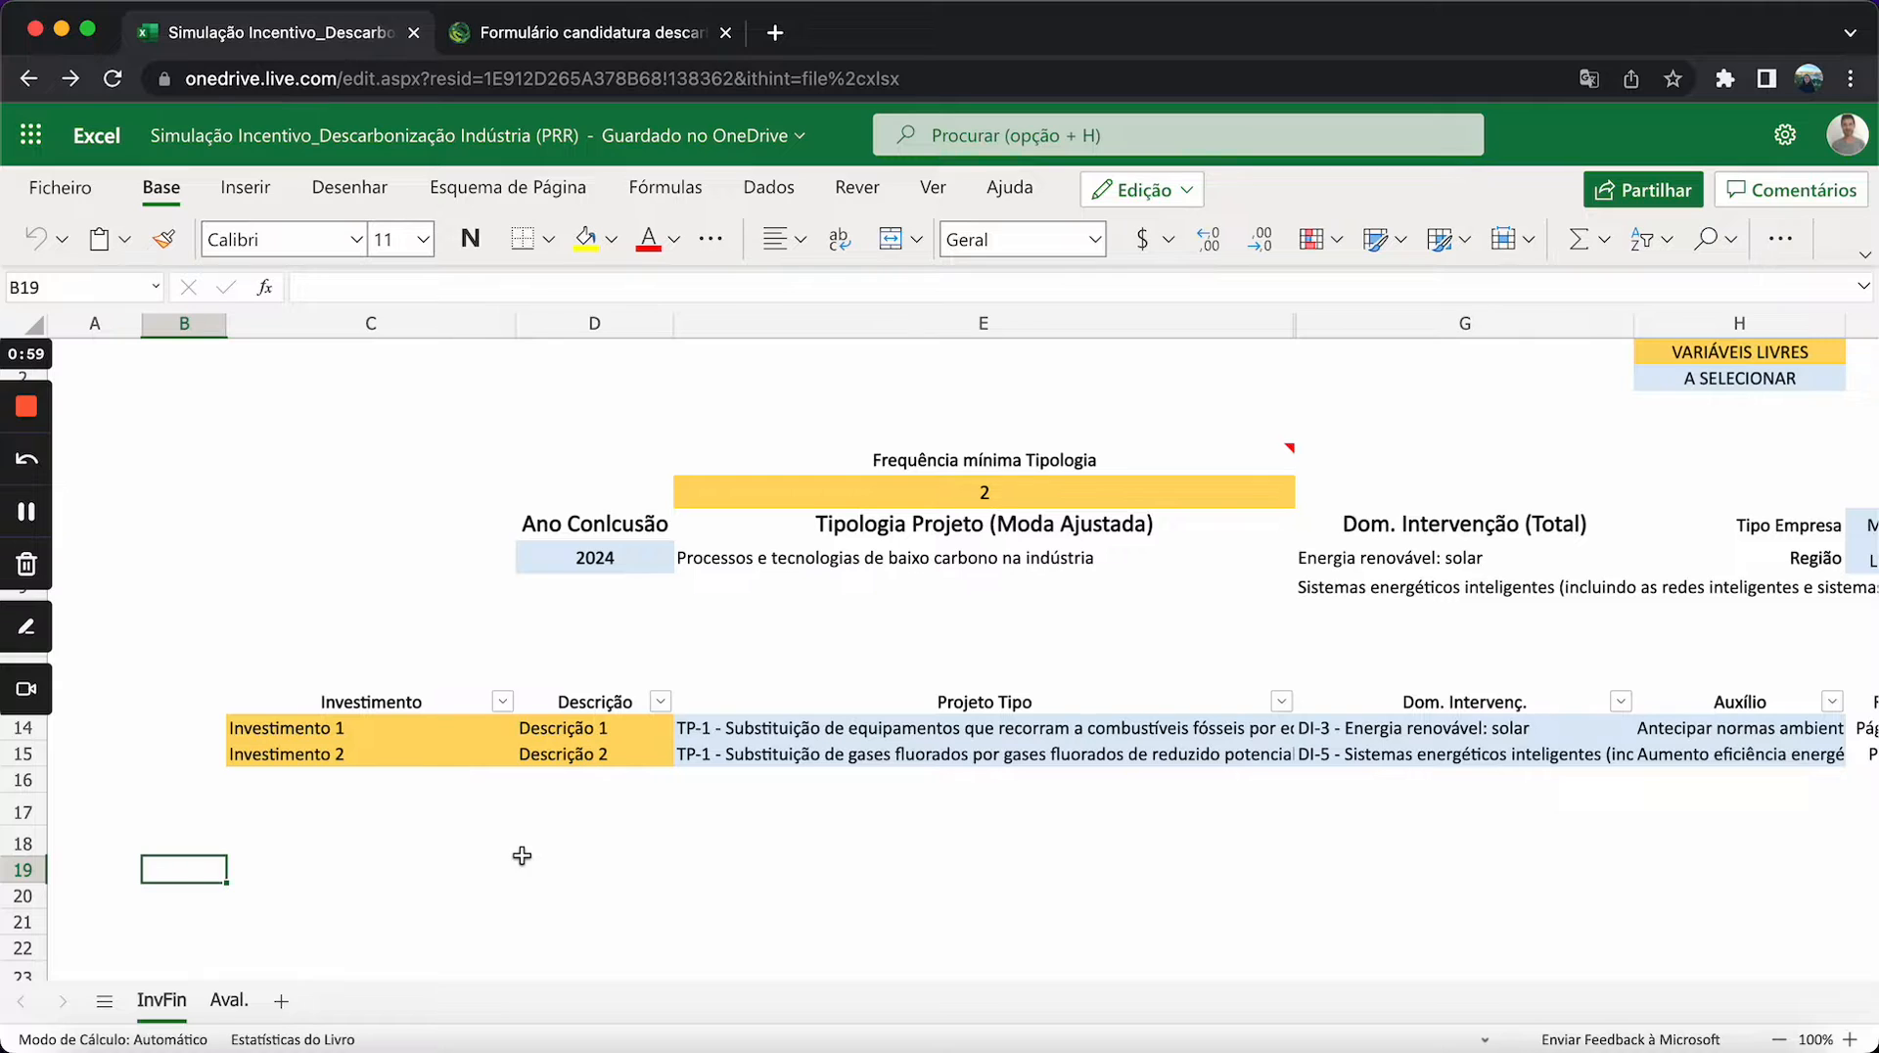
pyautogui.hscroll(1, 522, 855)
pyautogui.hscroll(2, 522, 855)
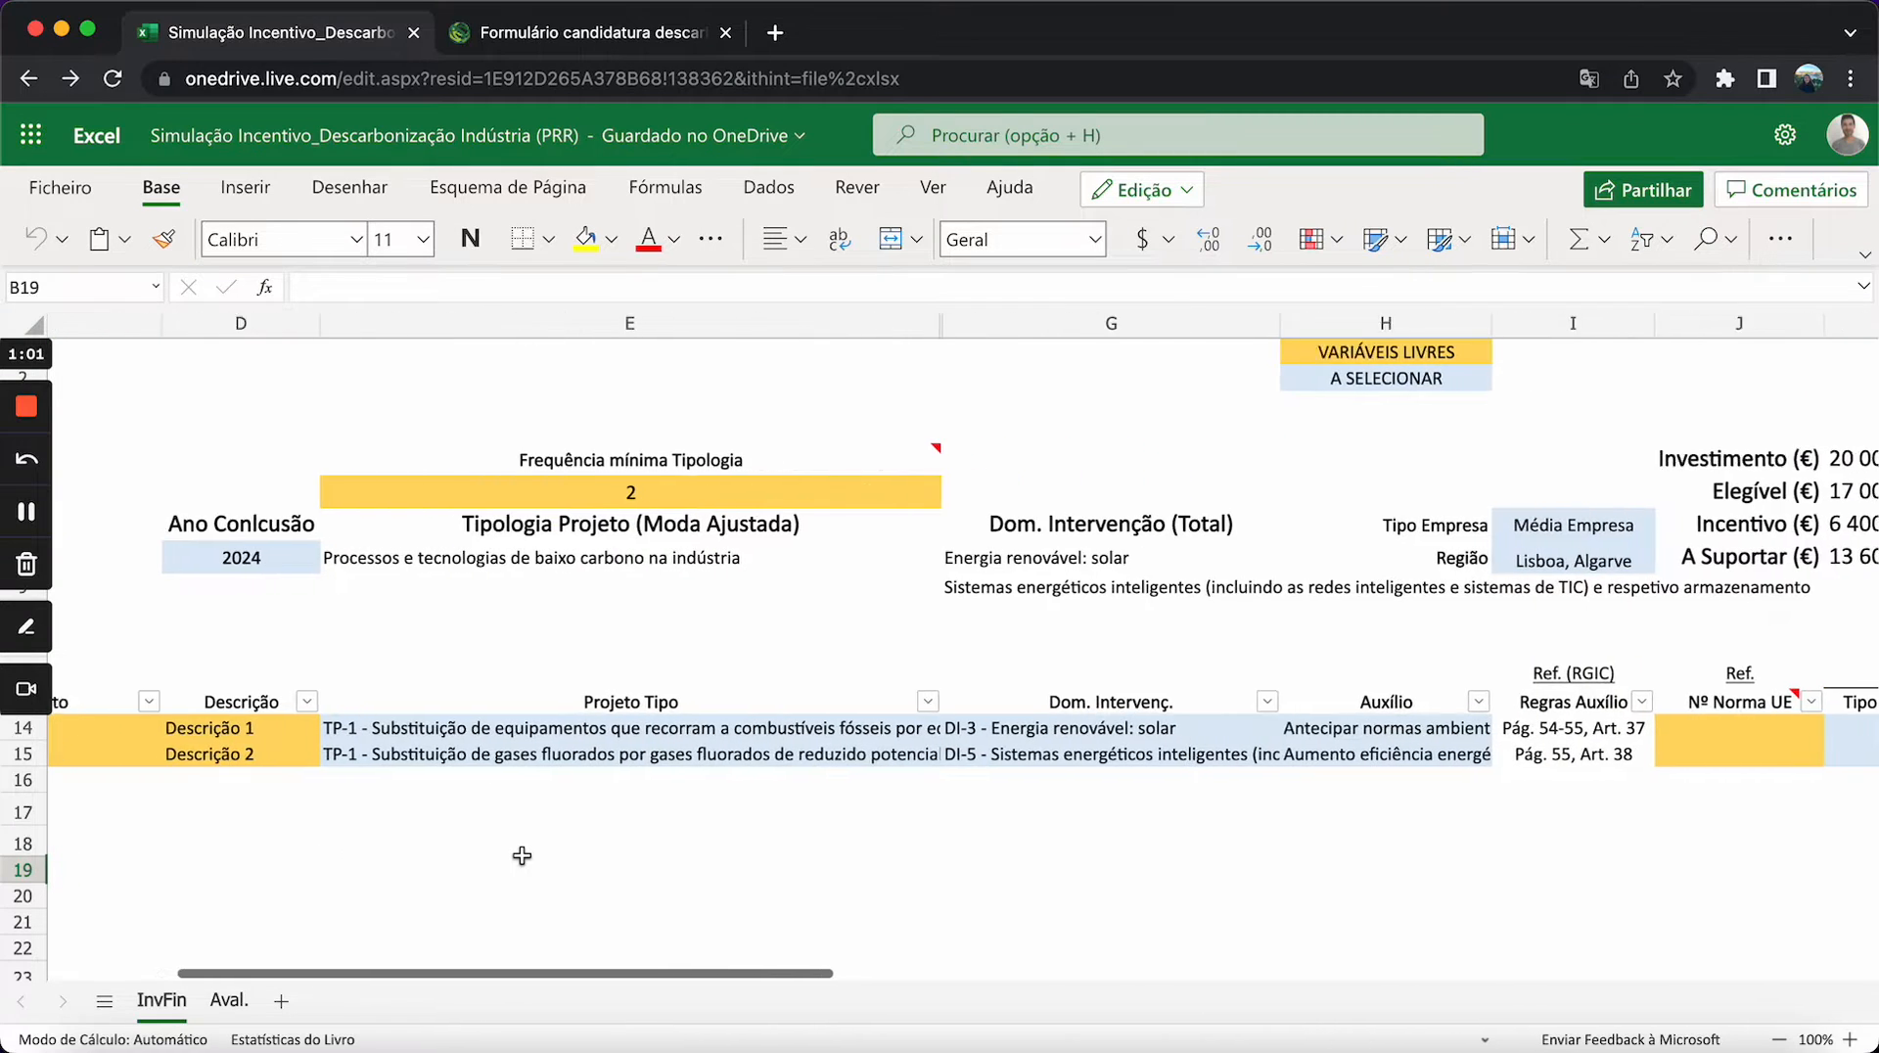
pyautogui.hscroll(-1, 521, 855)
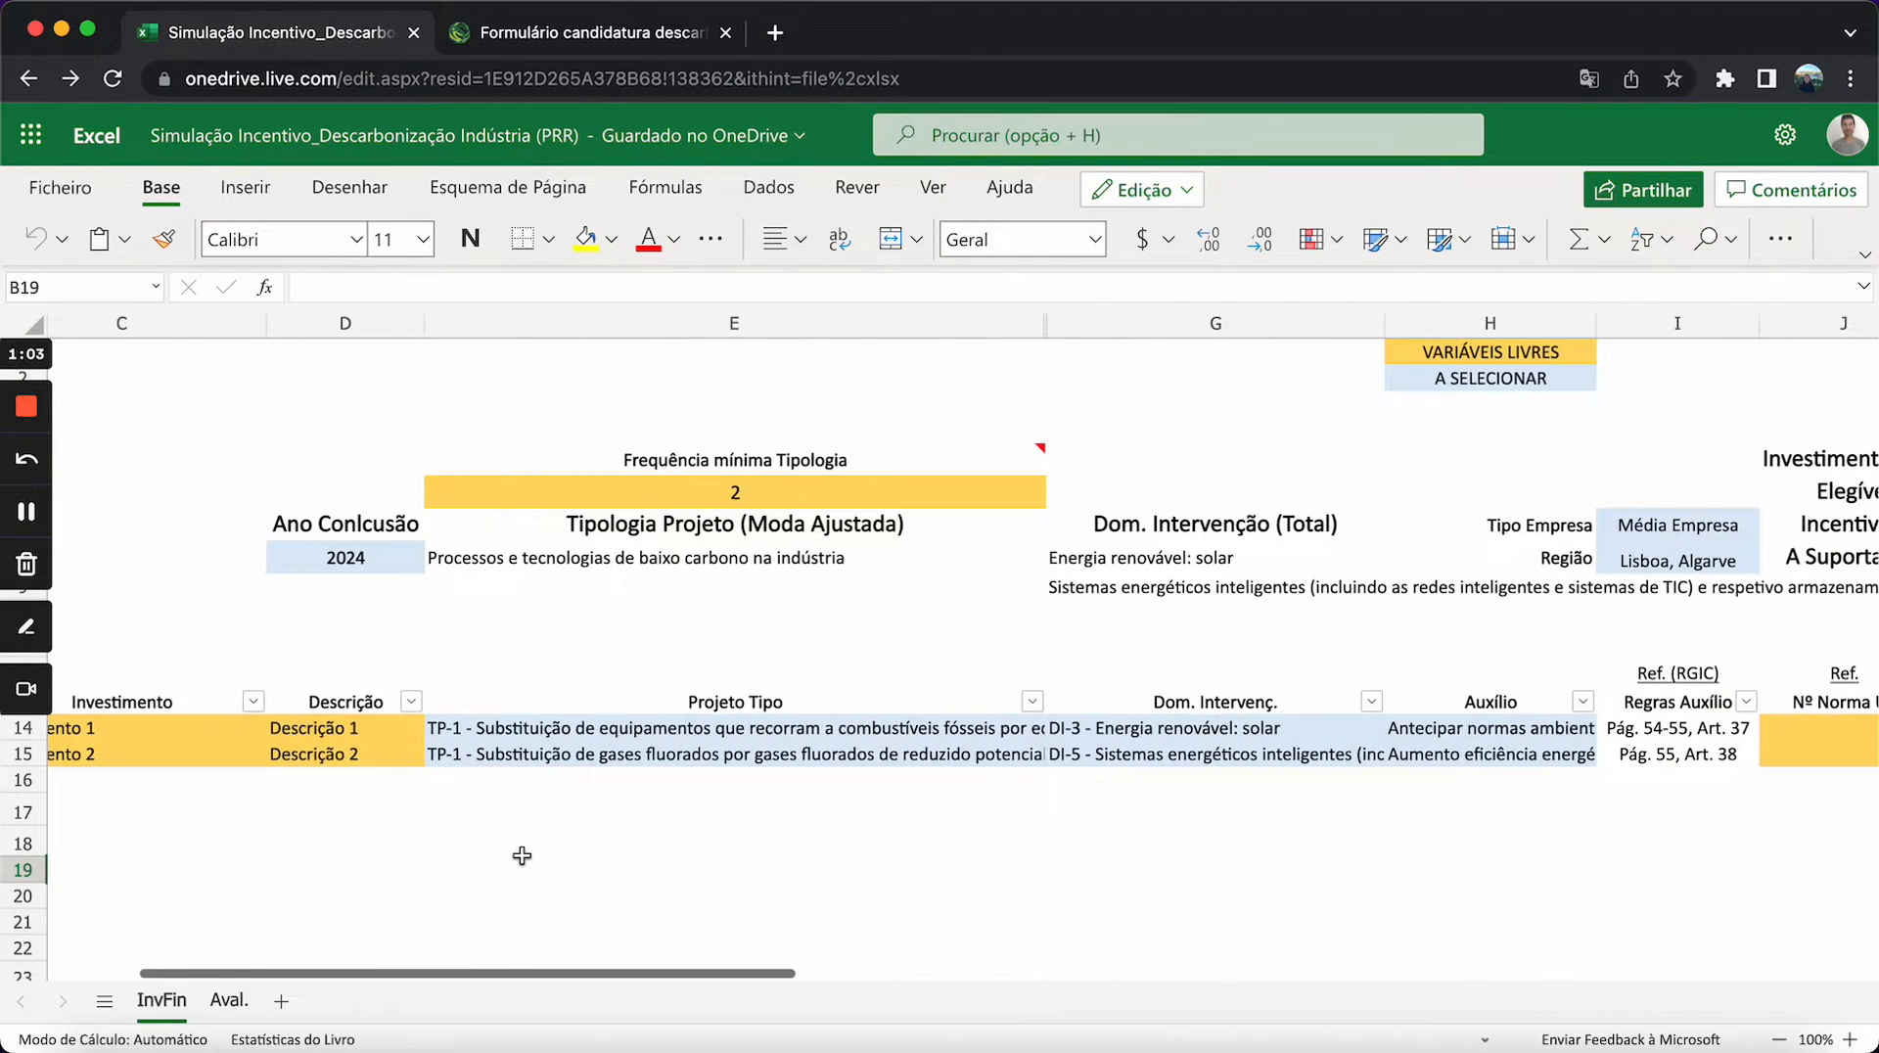
pyautogui.click(704, 566)
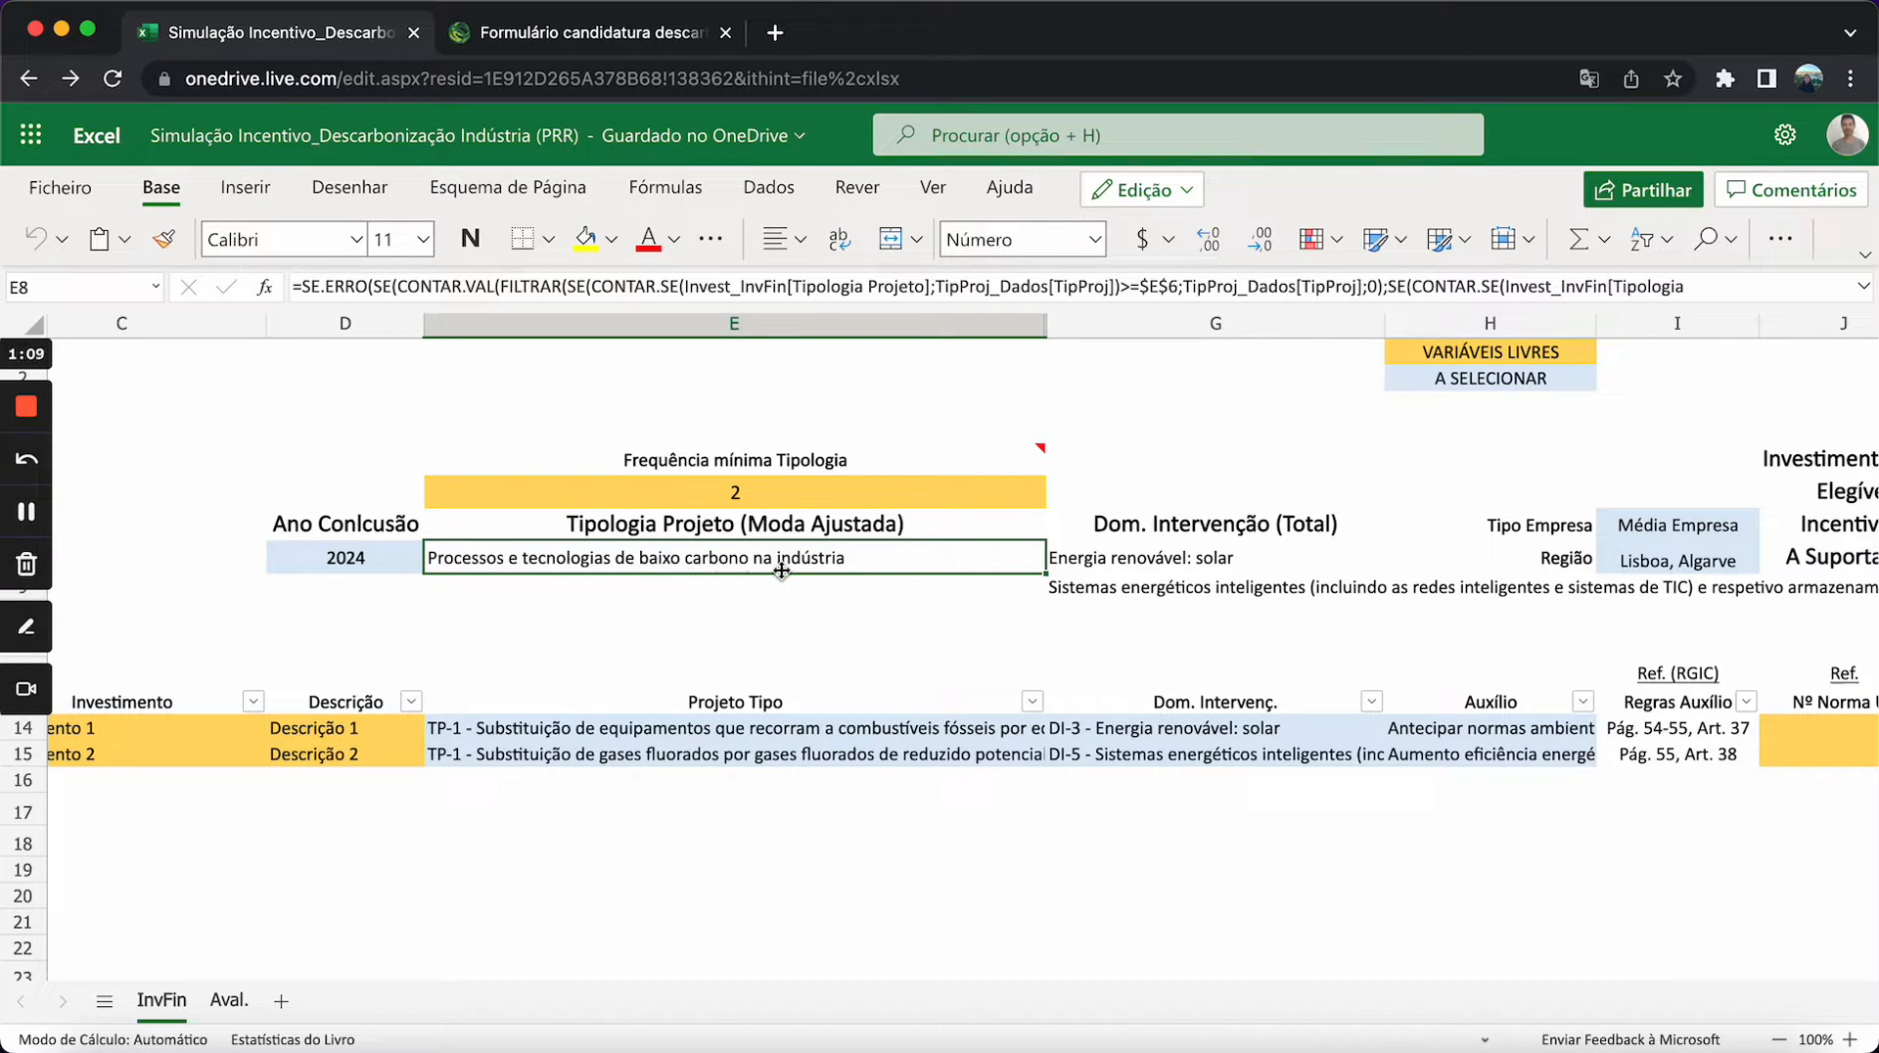
pyautogui.click(1113, 557)
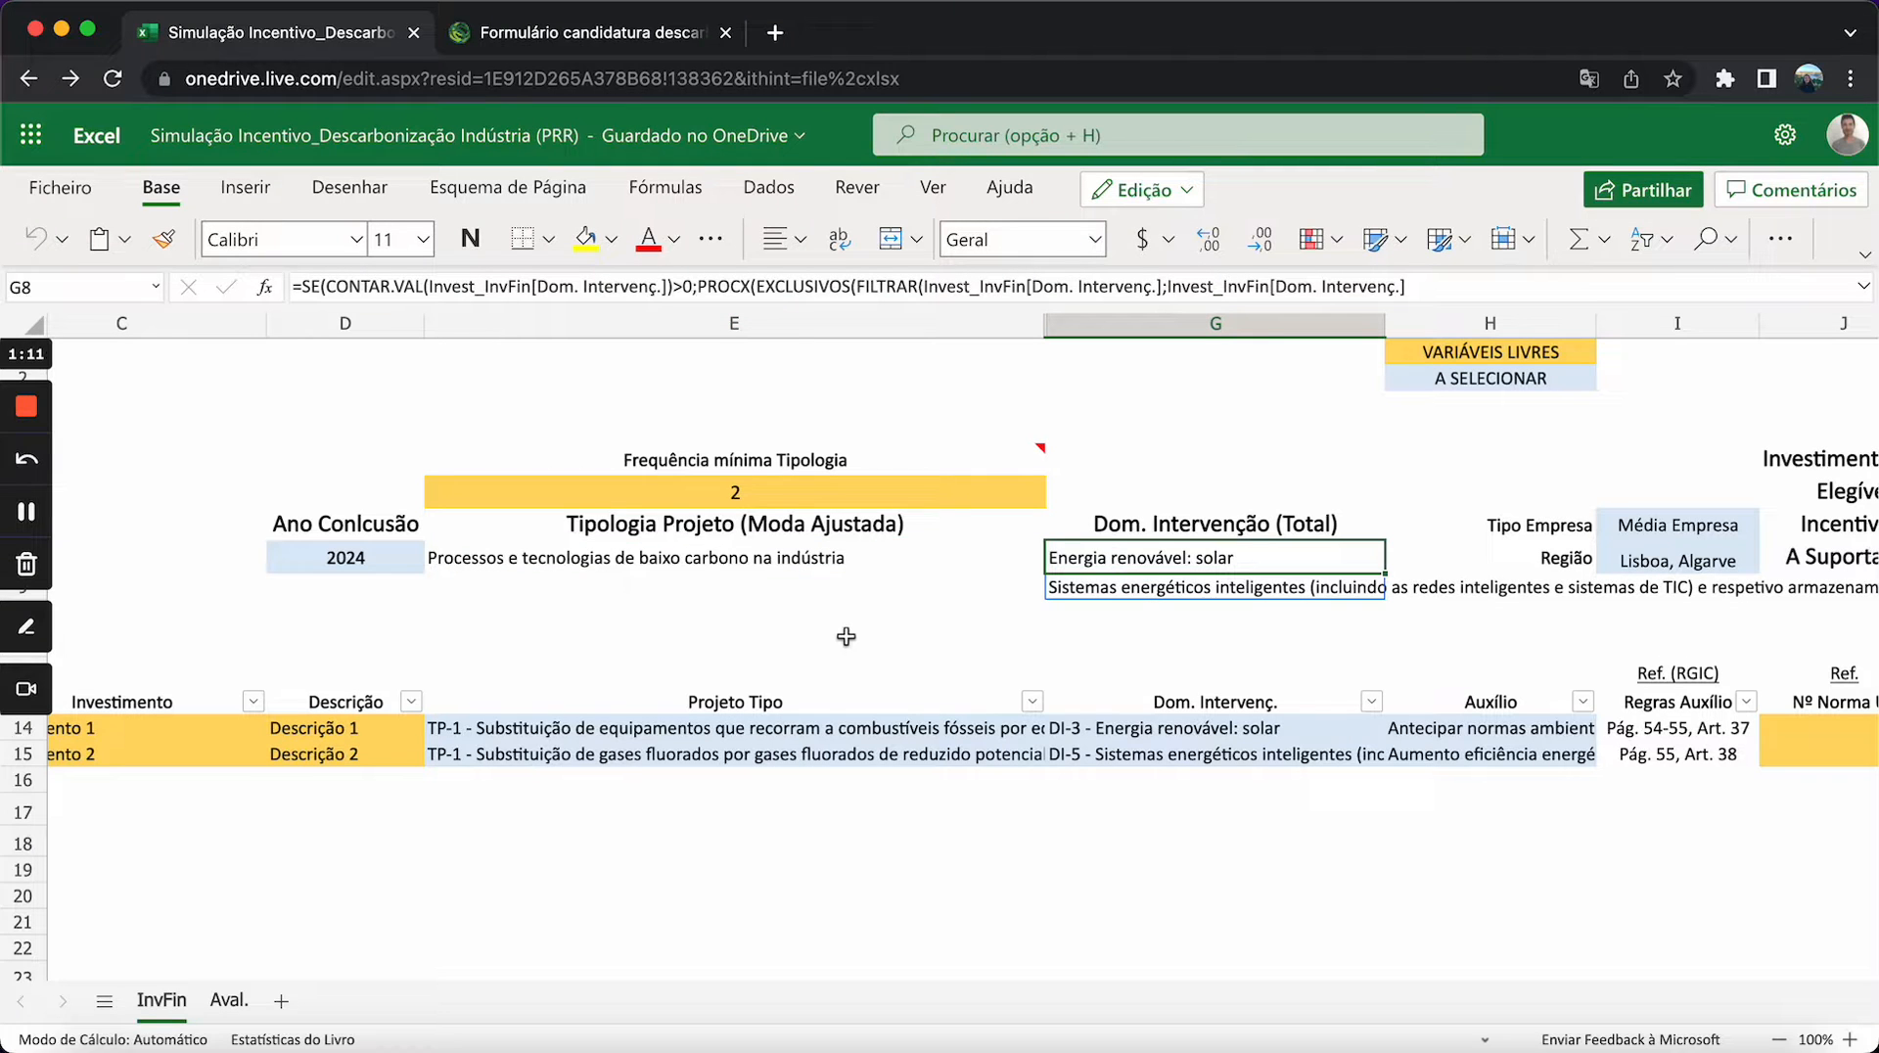
pyautogui.hscroll(-5, 278, 858)
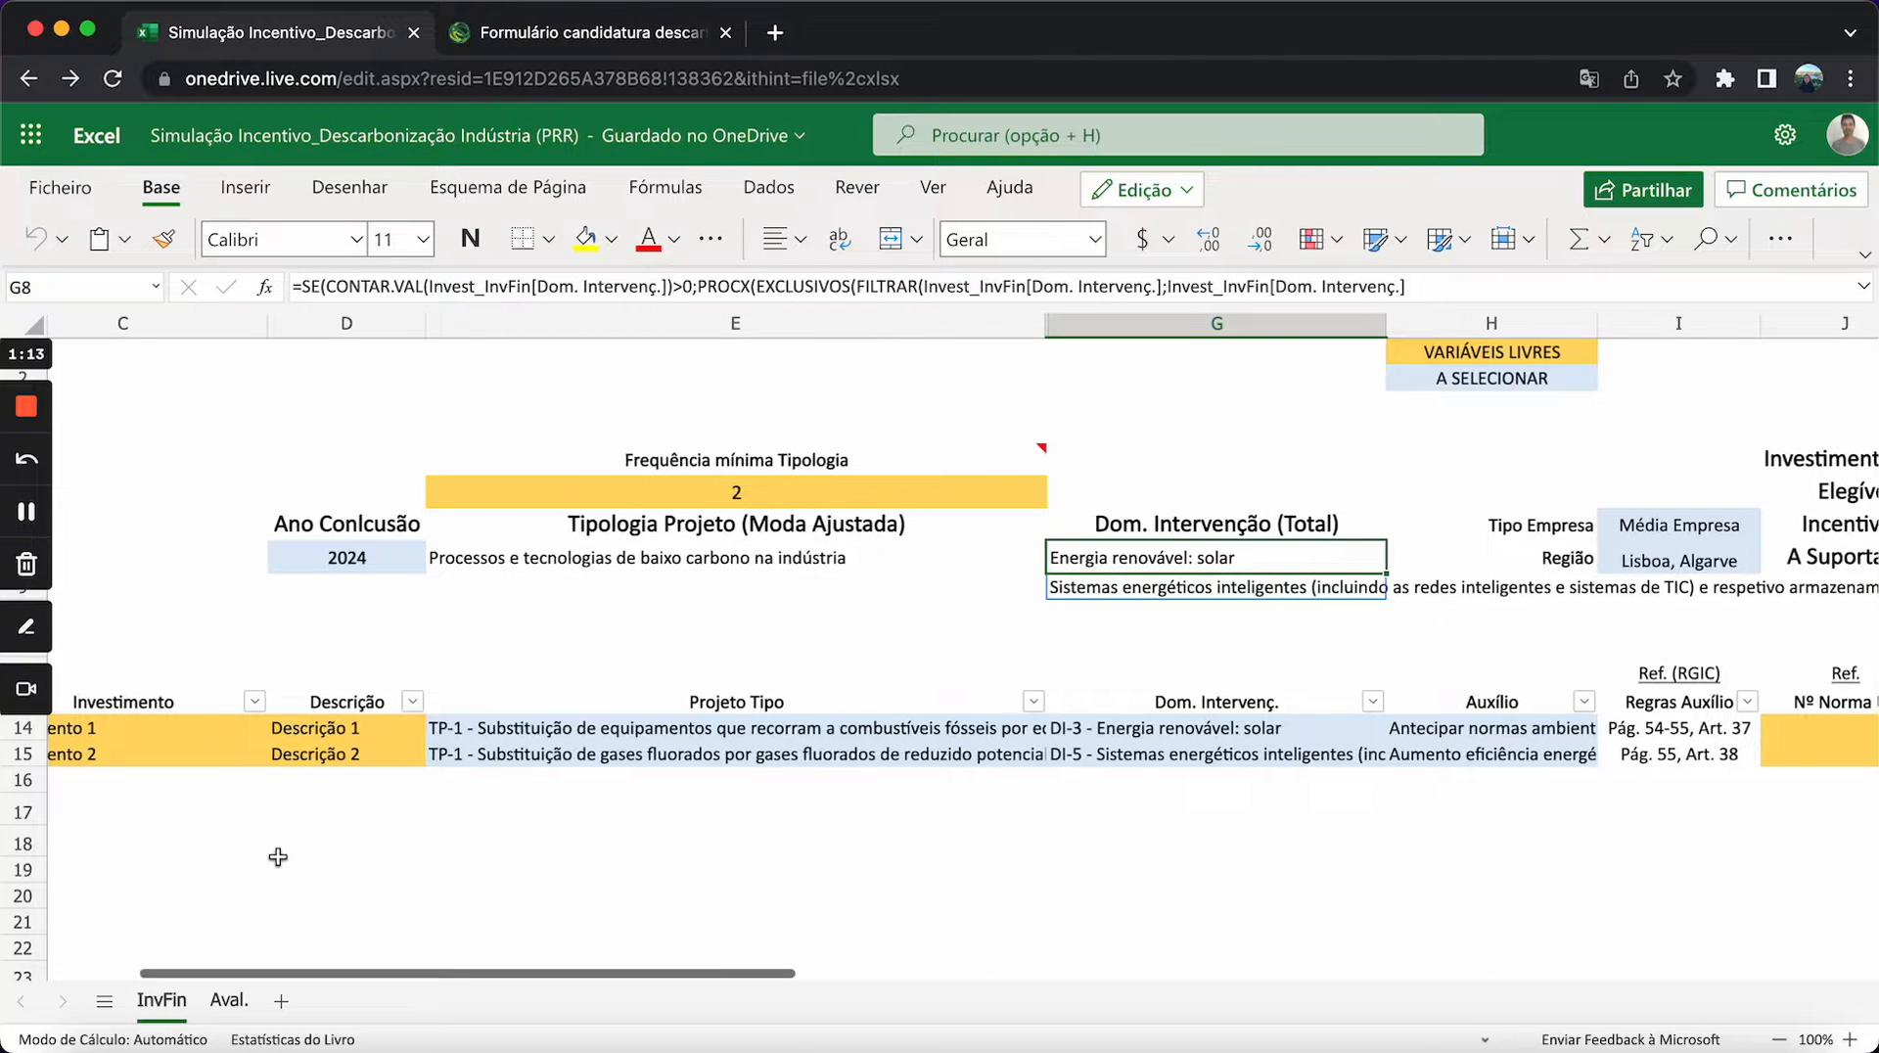
# - Look over the merit scoring and indicators on the Aval. sheet and return to the InvFin sheet
pyautogui.click(228, 1000)
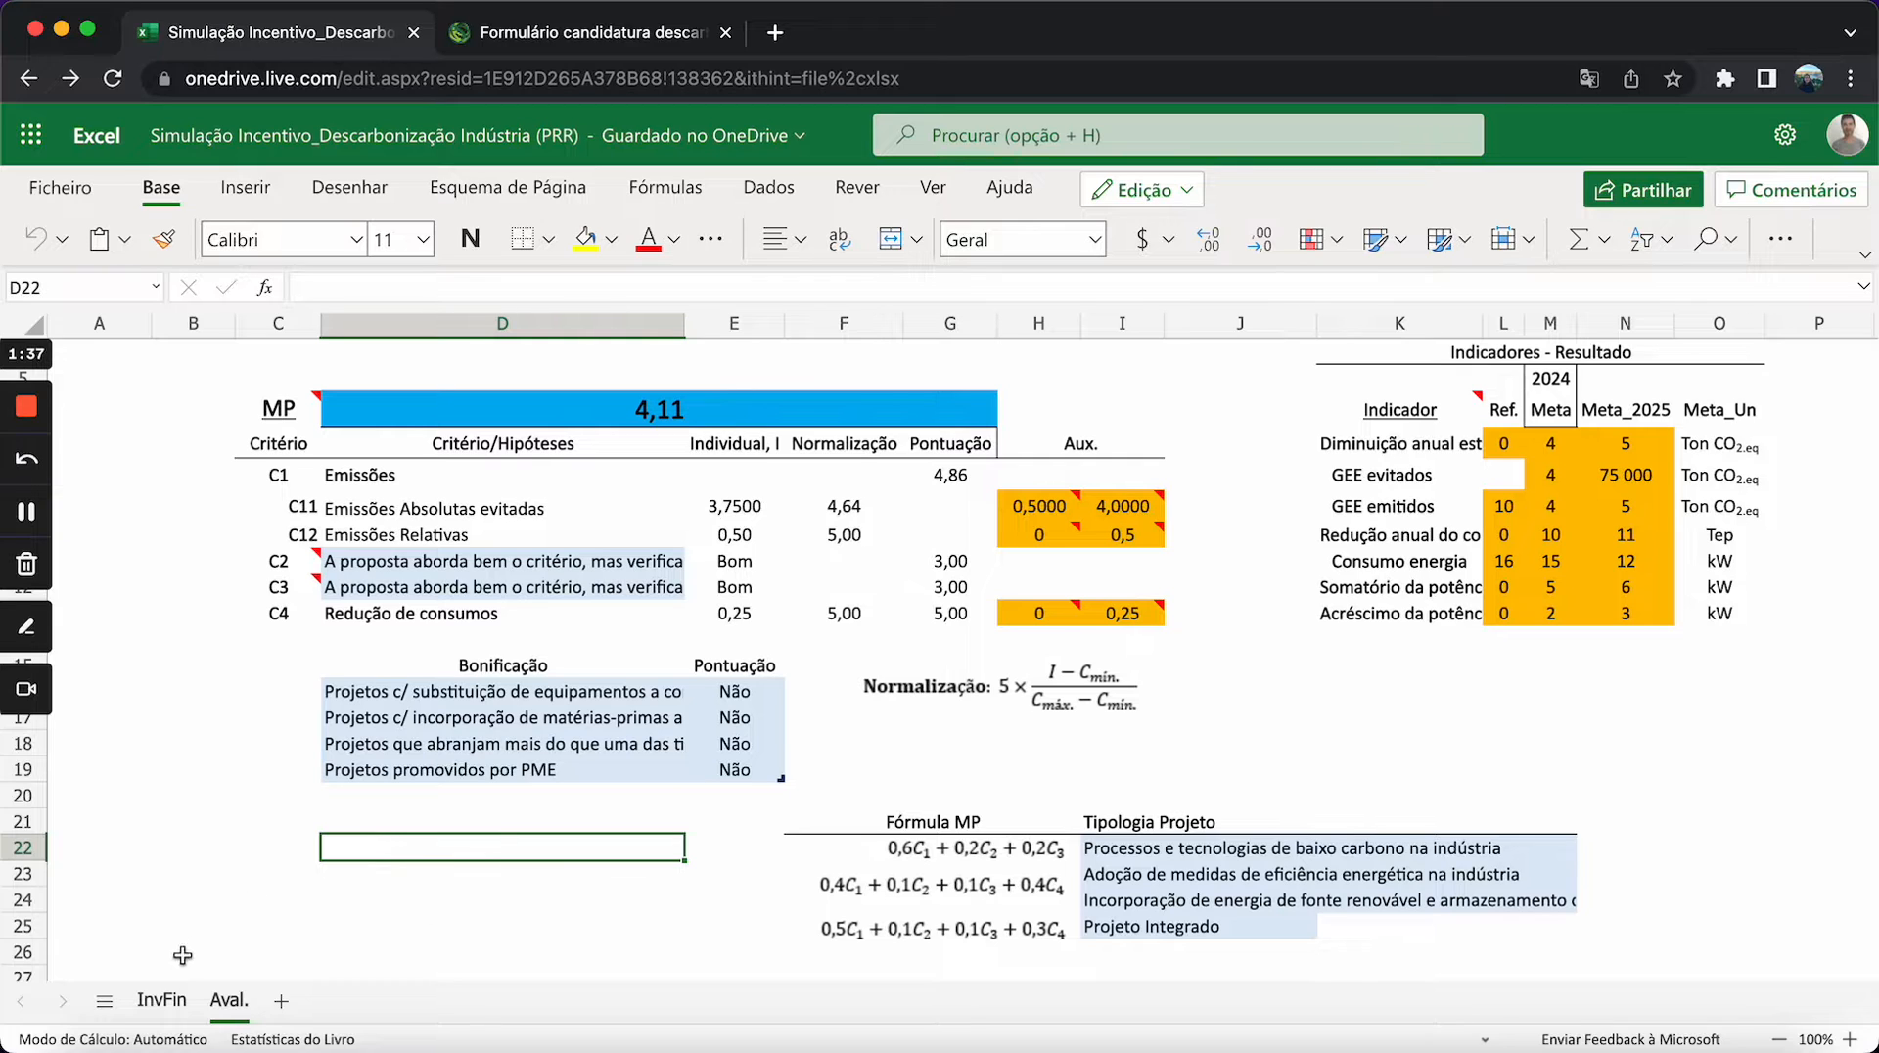
pyautogui.click(166, 1001)
pyautogui.click(260, 841)
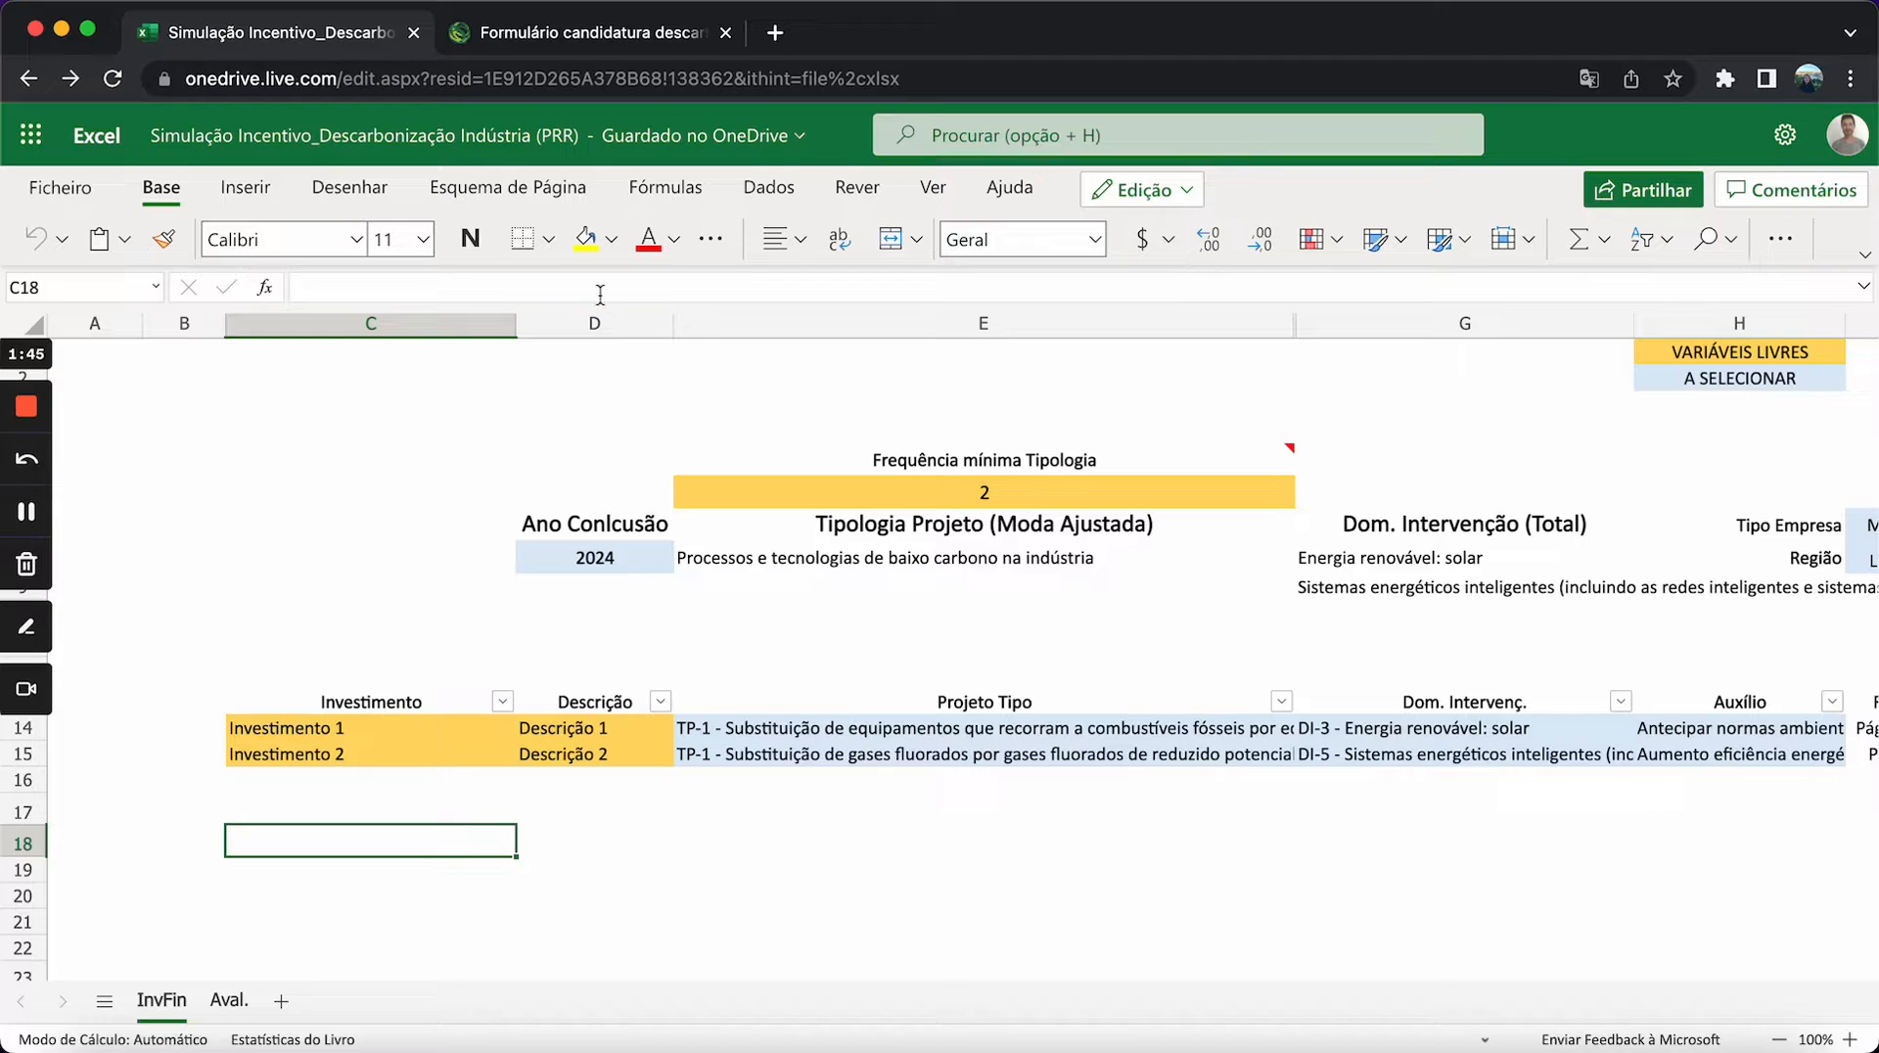
# - Switch to the application form in the browser and review its Dados do projeto section down to Domínios de Intervenção
pyautogui.click(595, 37)
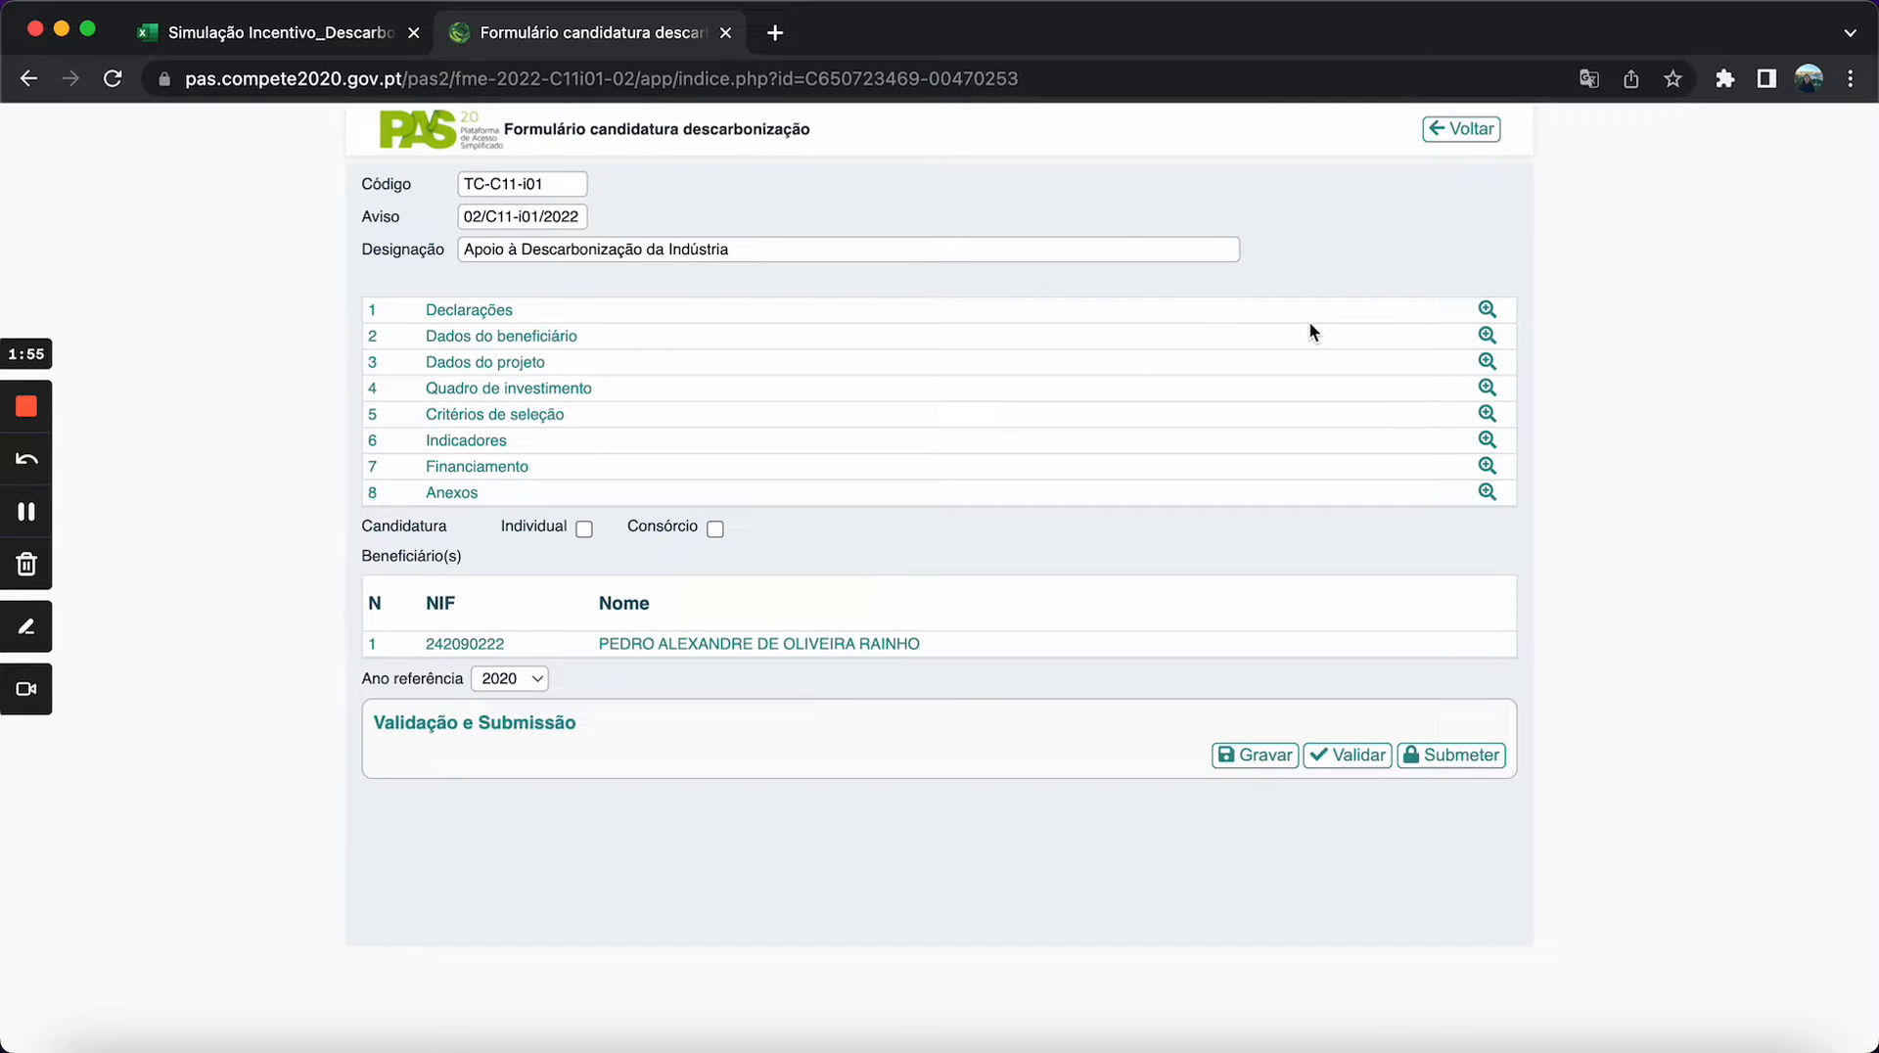
pyautogui.click(1488, 364)
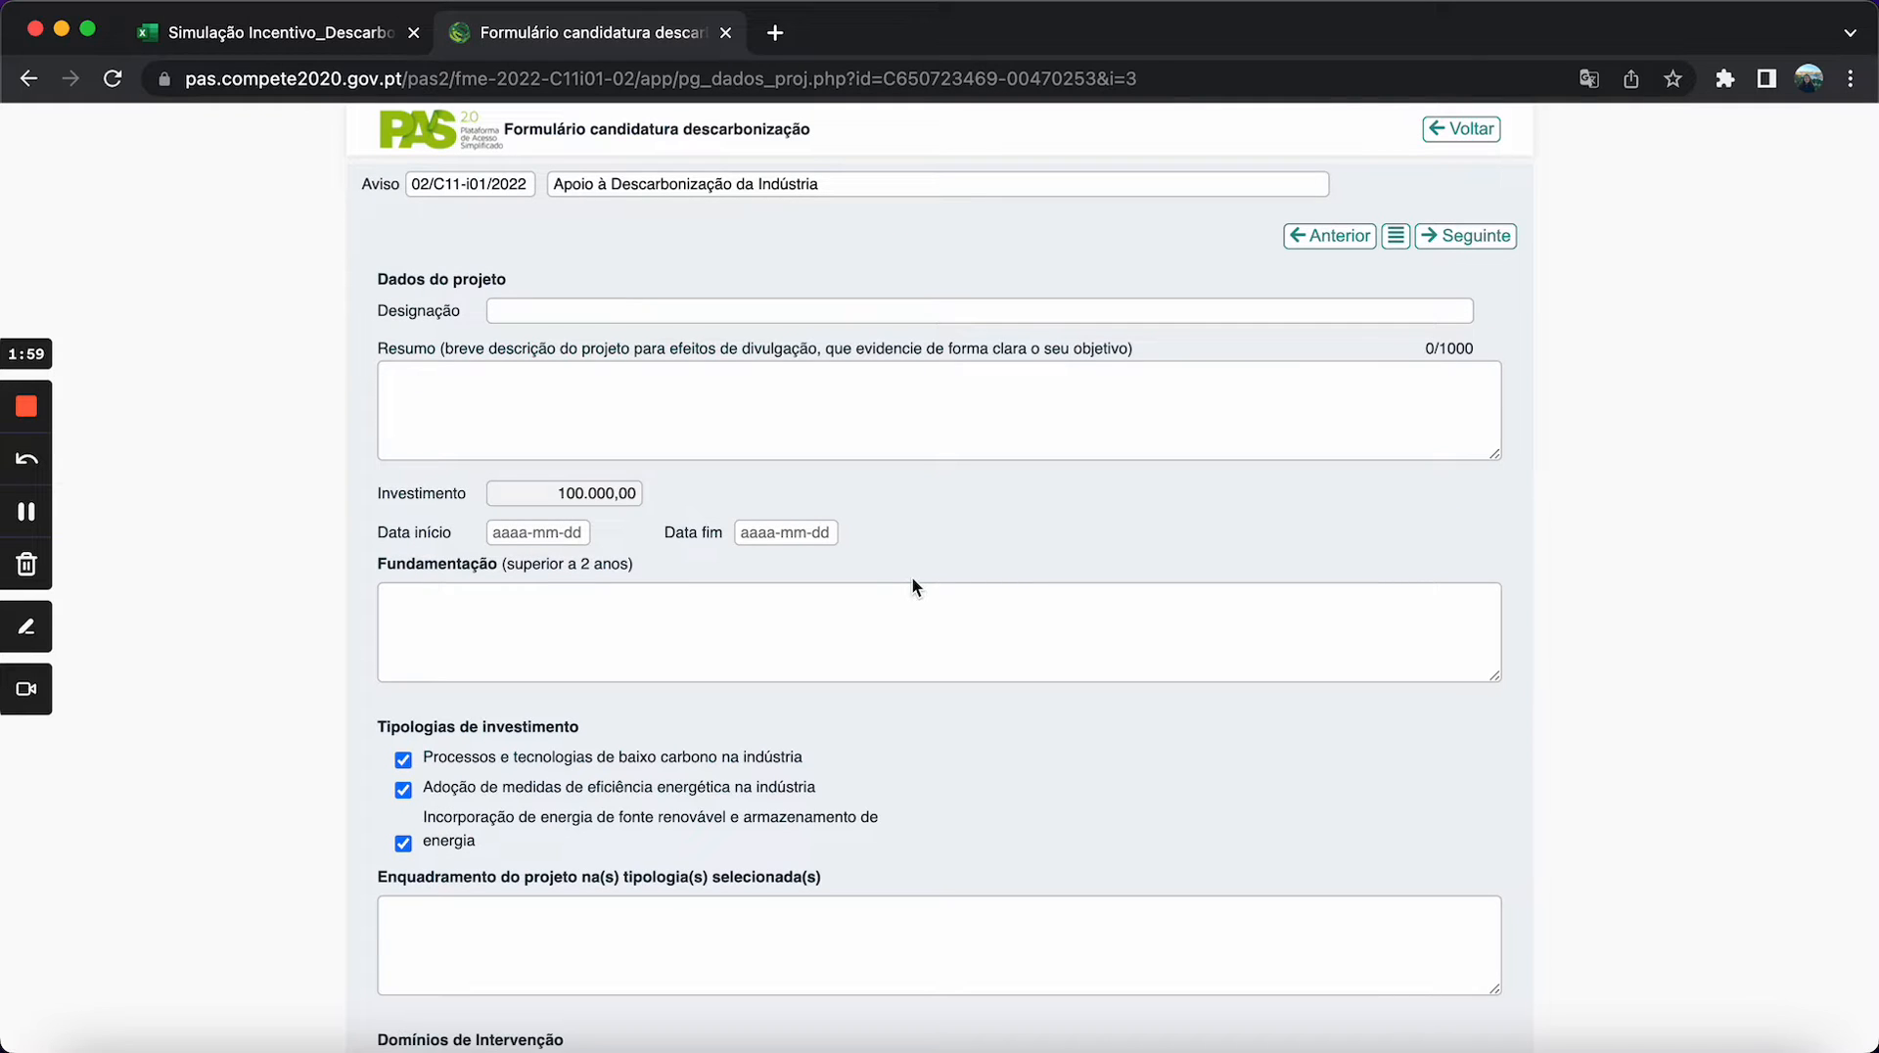
pyautogui.scroll(-5, 912, 585)
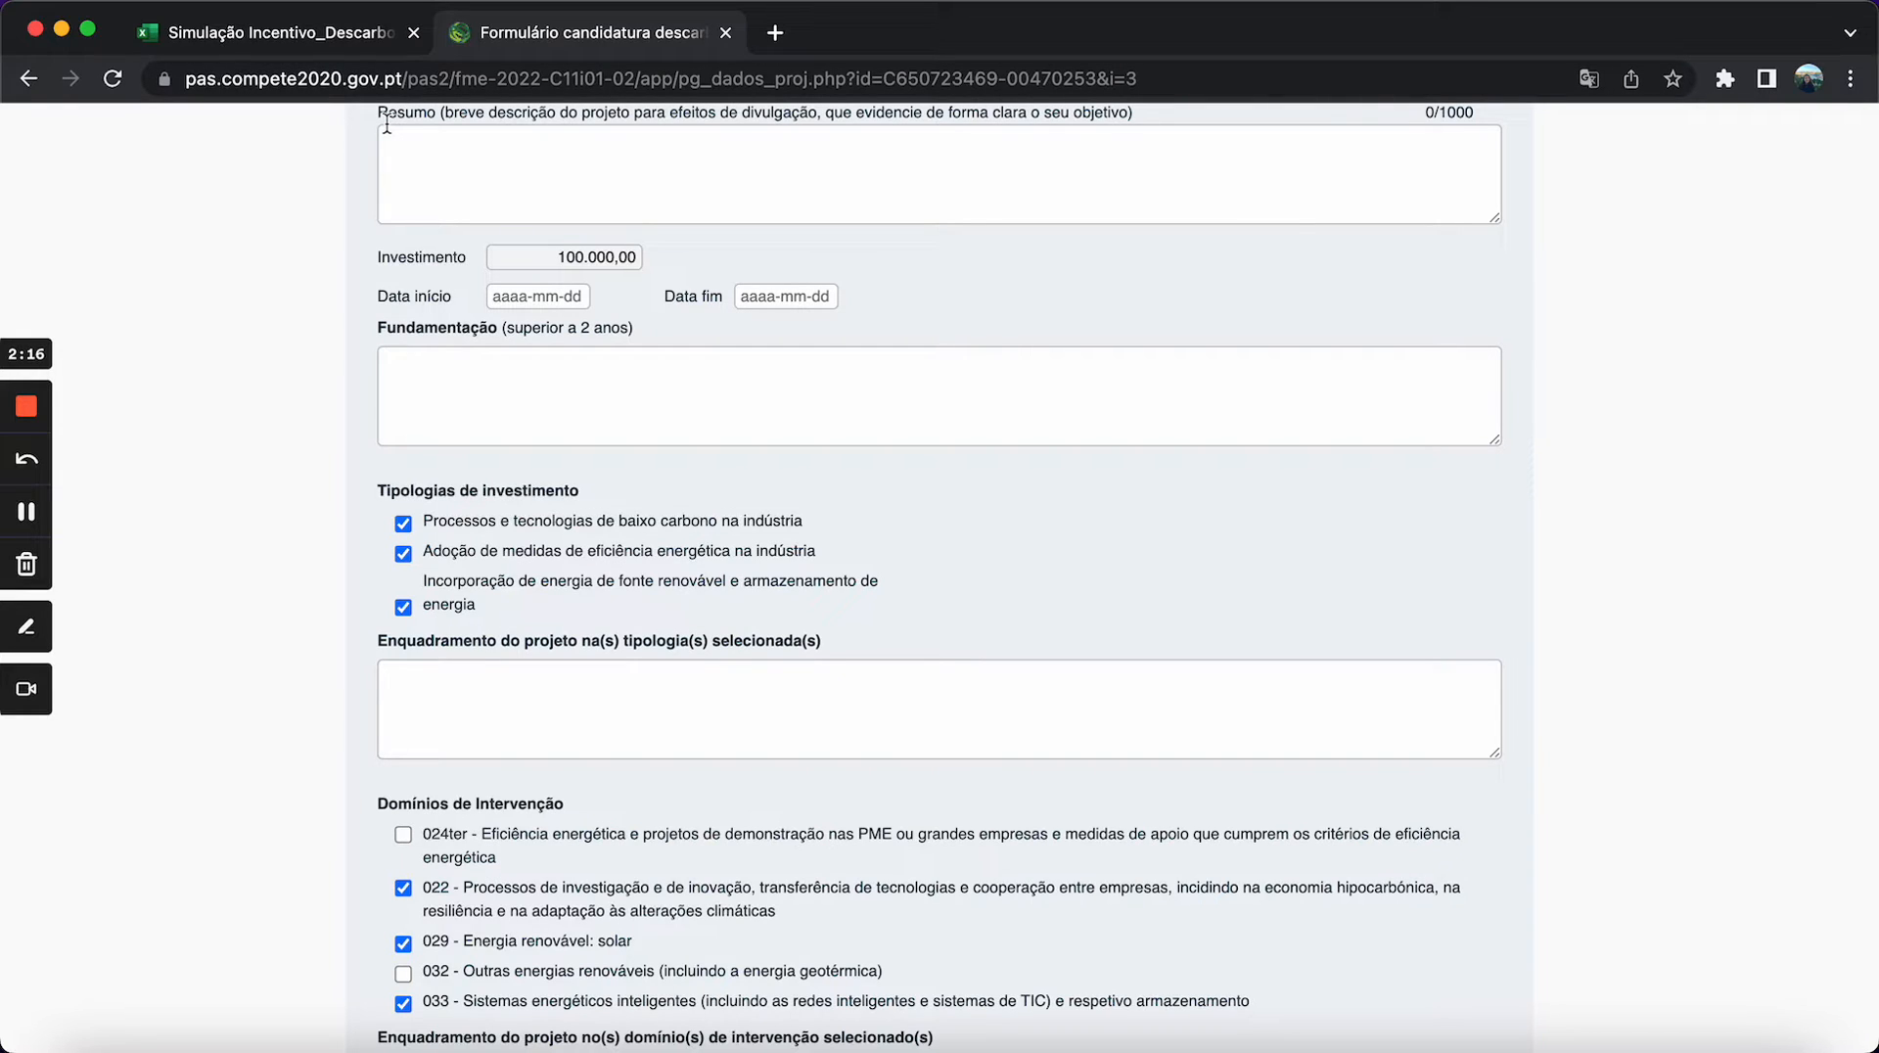
# - Switch back to the Excel workbook and compare the adjusted project typology cell with the Projeto Tipo entries of both investments
pyautogui.click(285, 33)
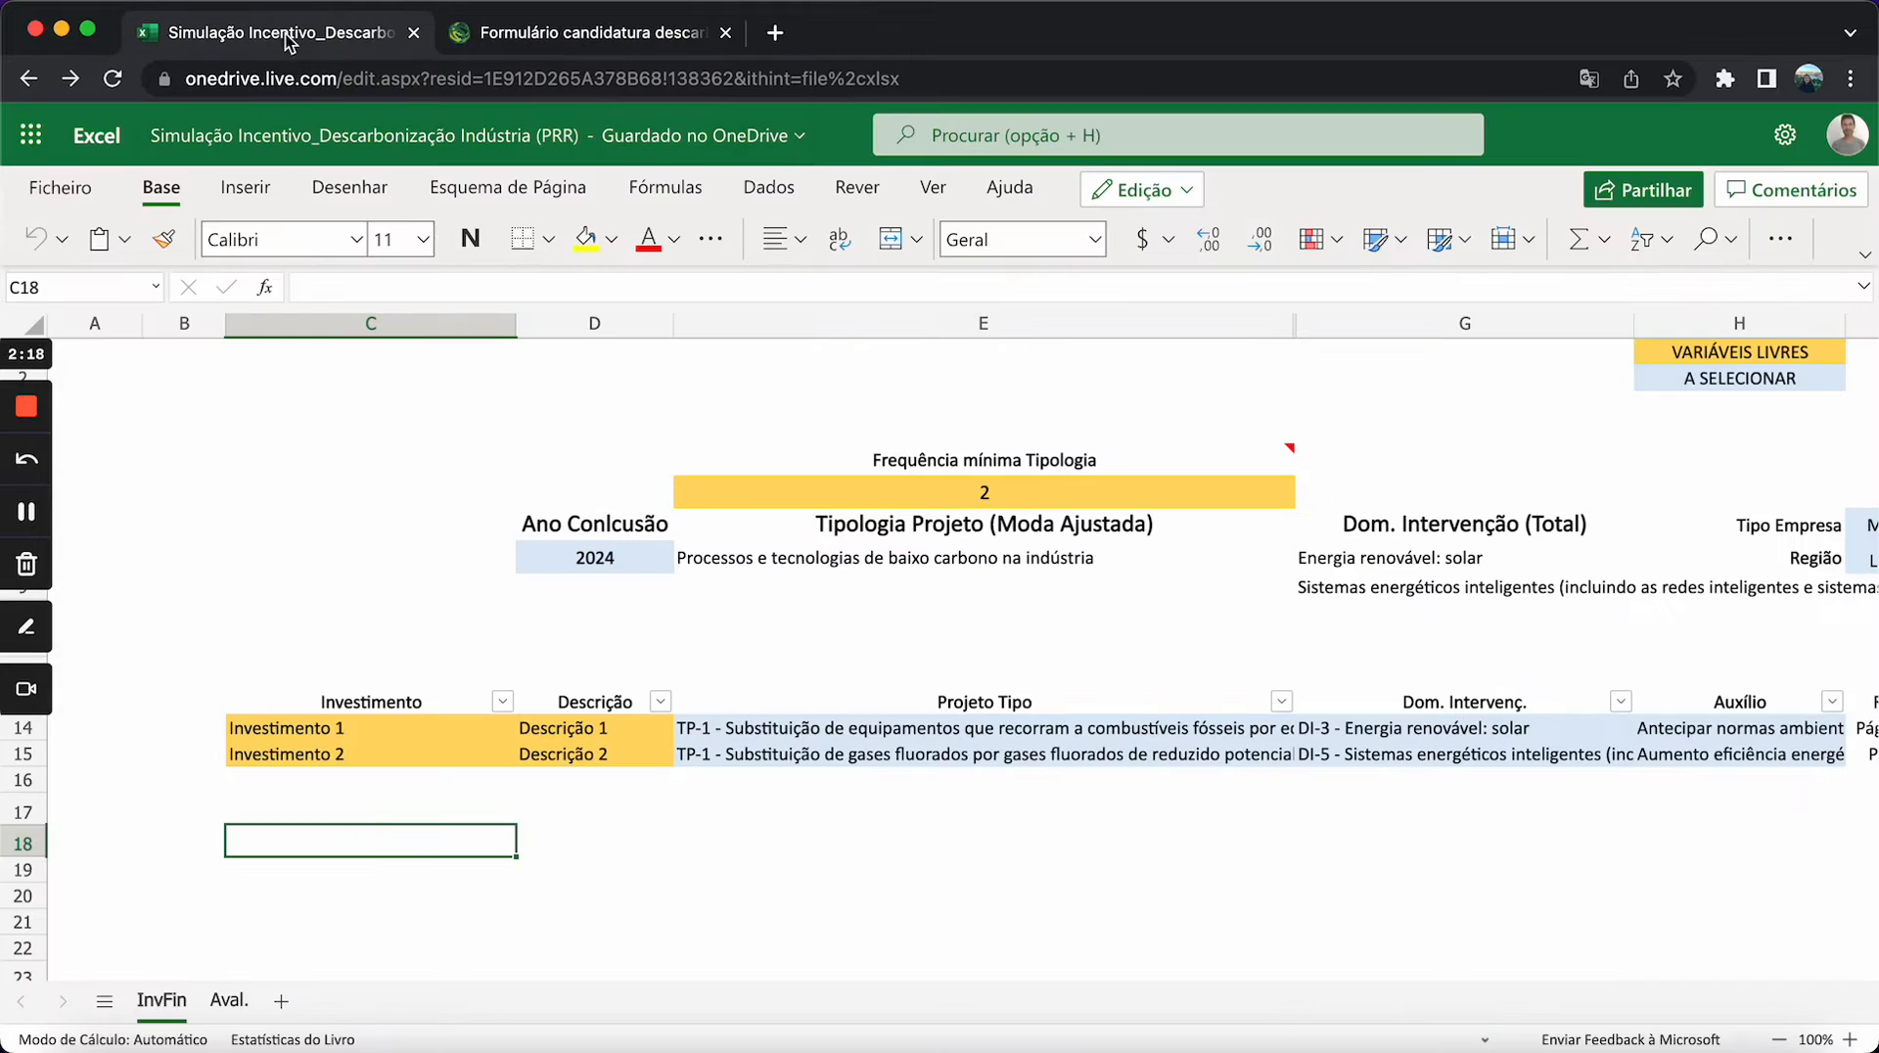
pyautogui.click(836, 561)
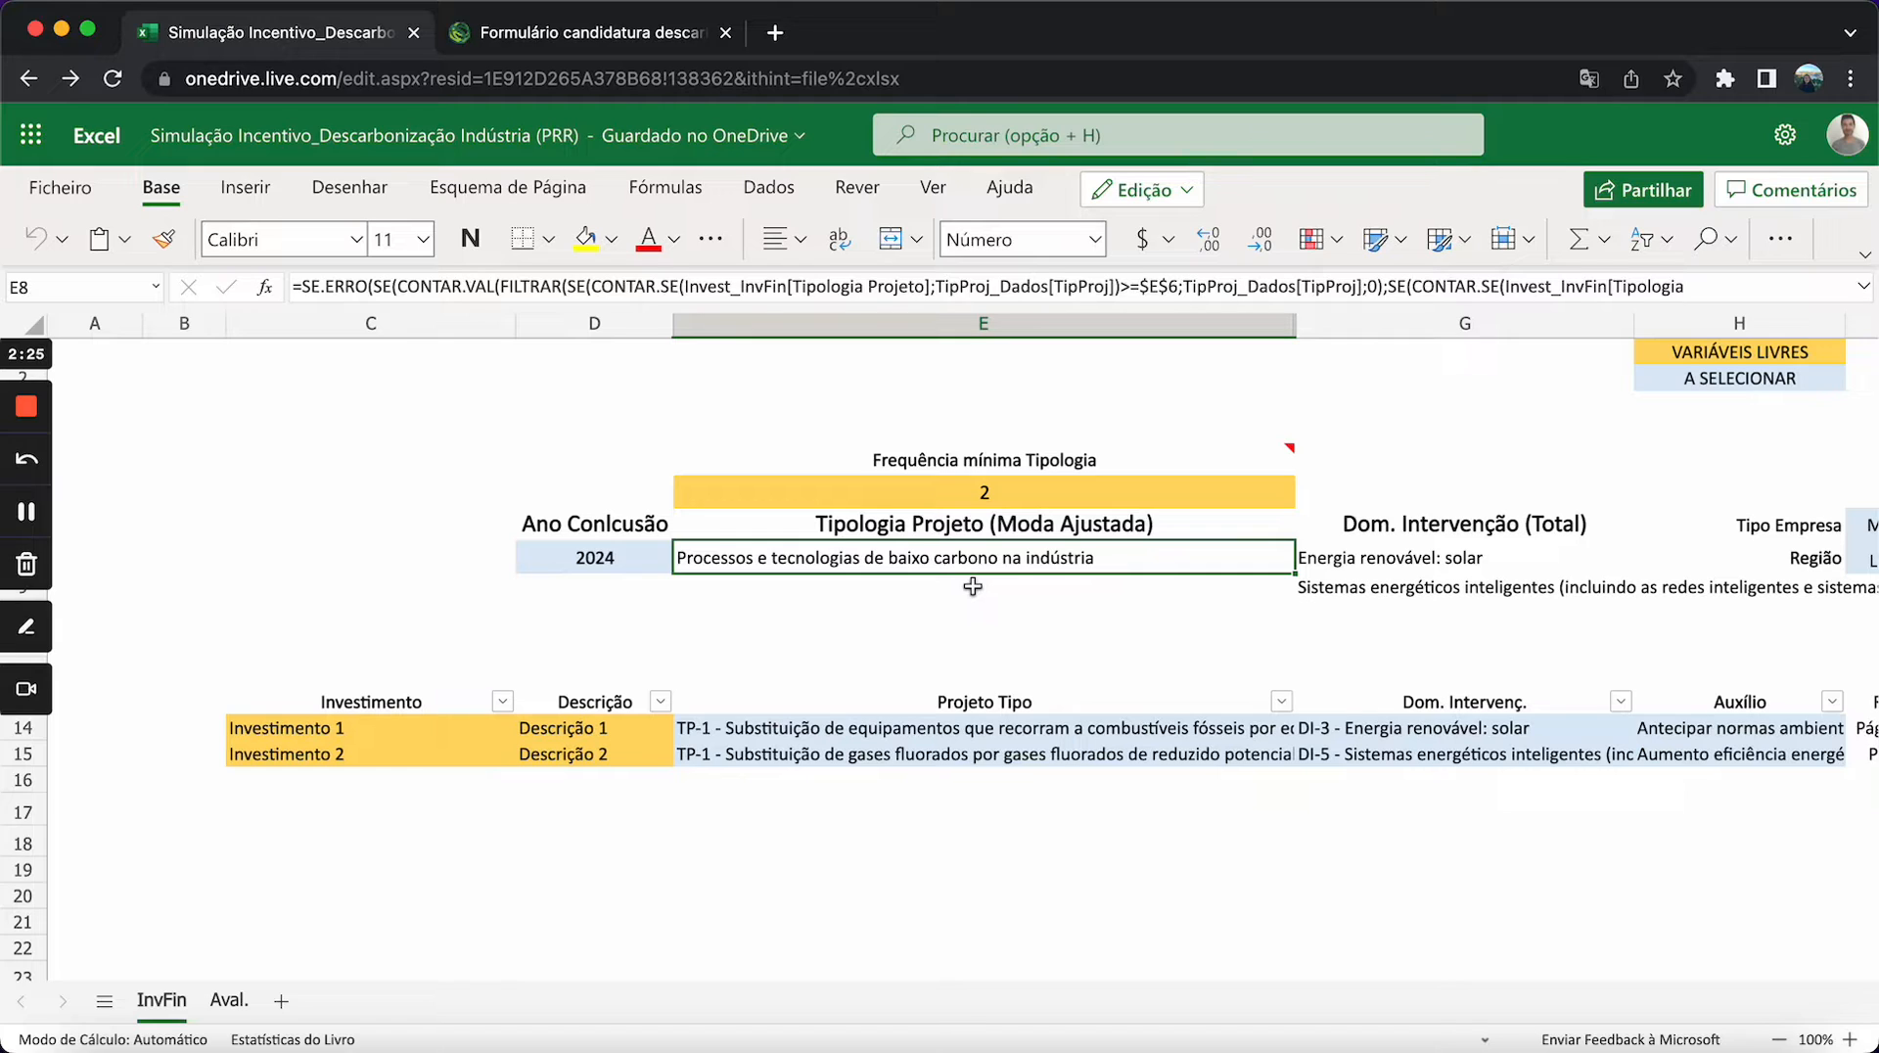
pyautogui.click(989, 736)
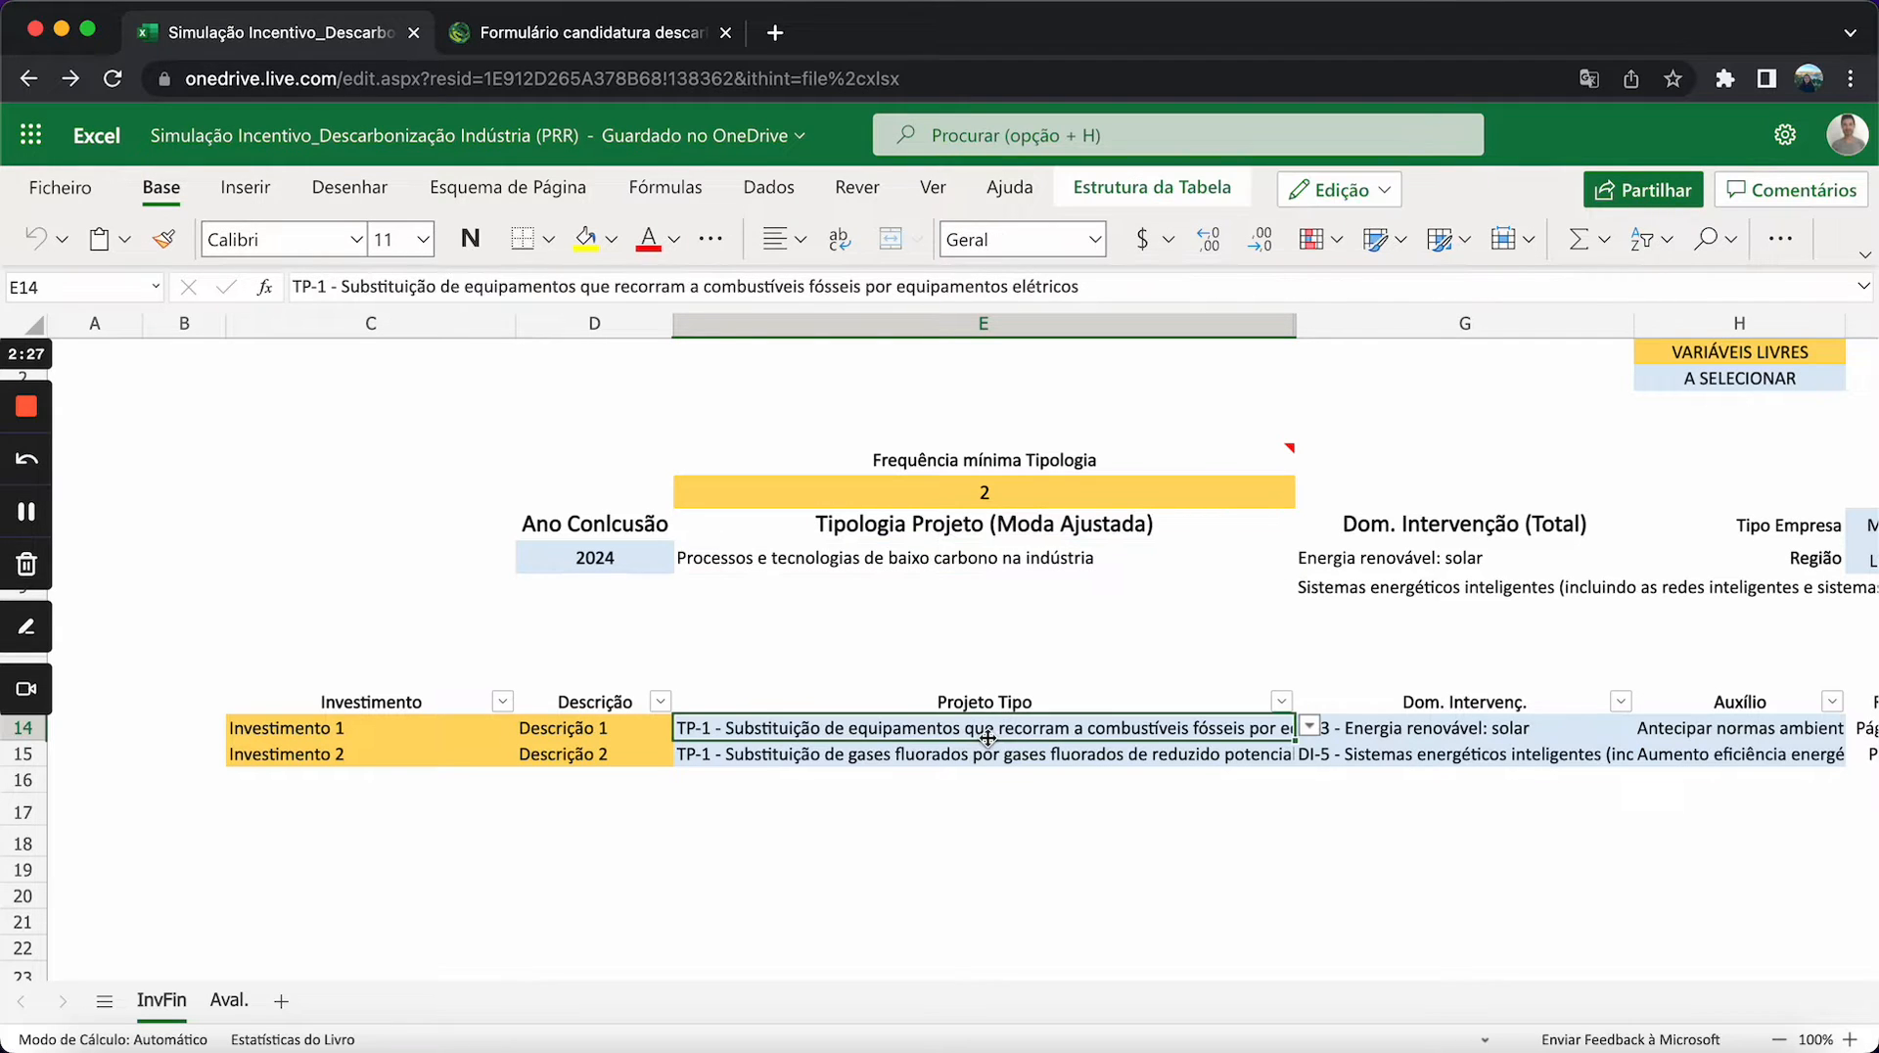
pyautogui.click(917, 752)
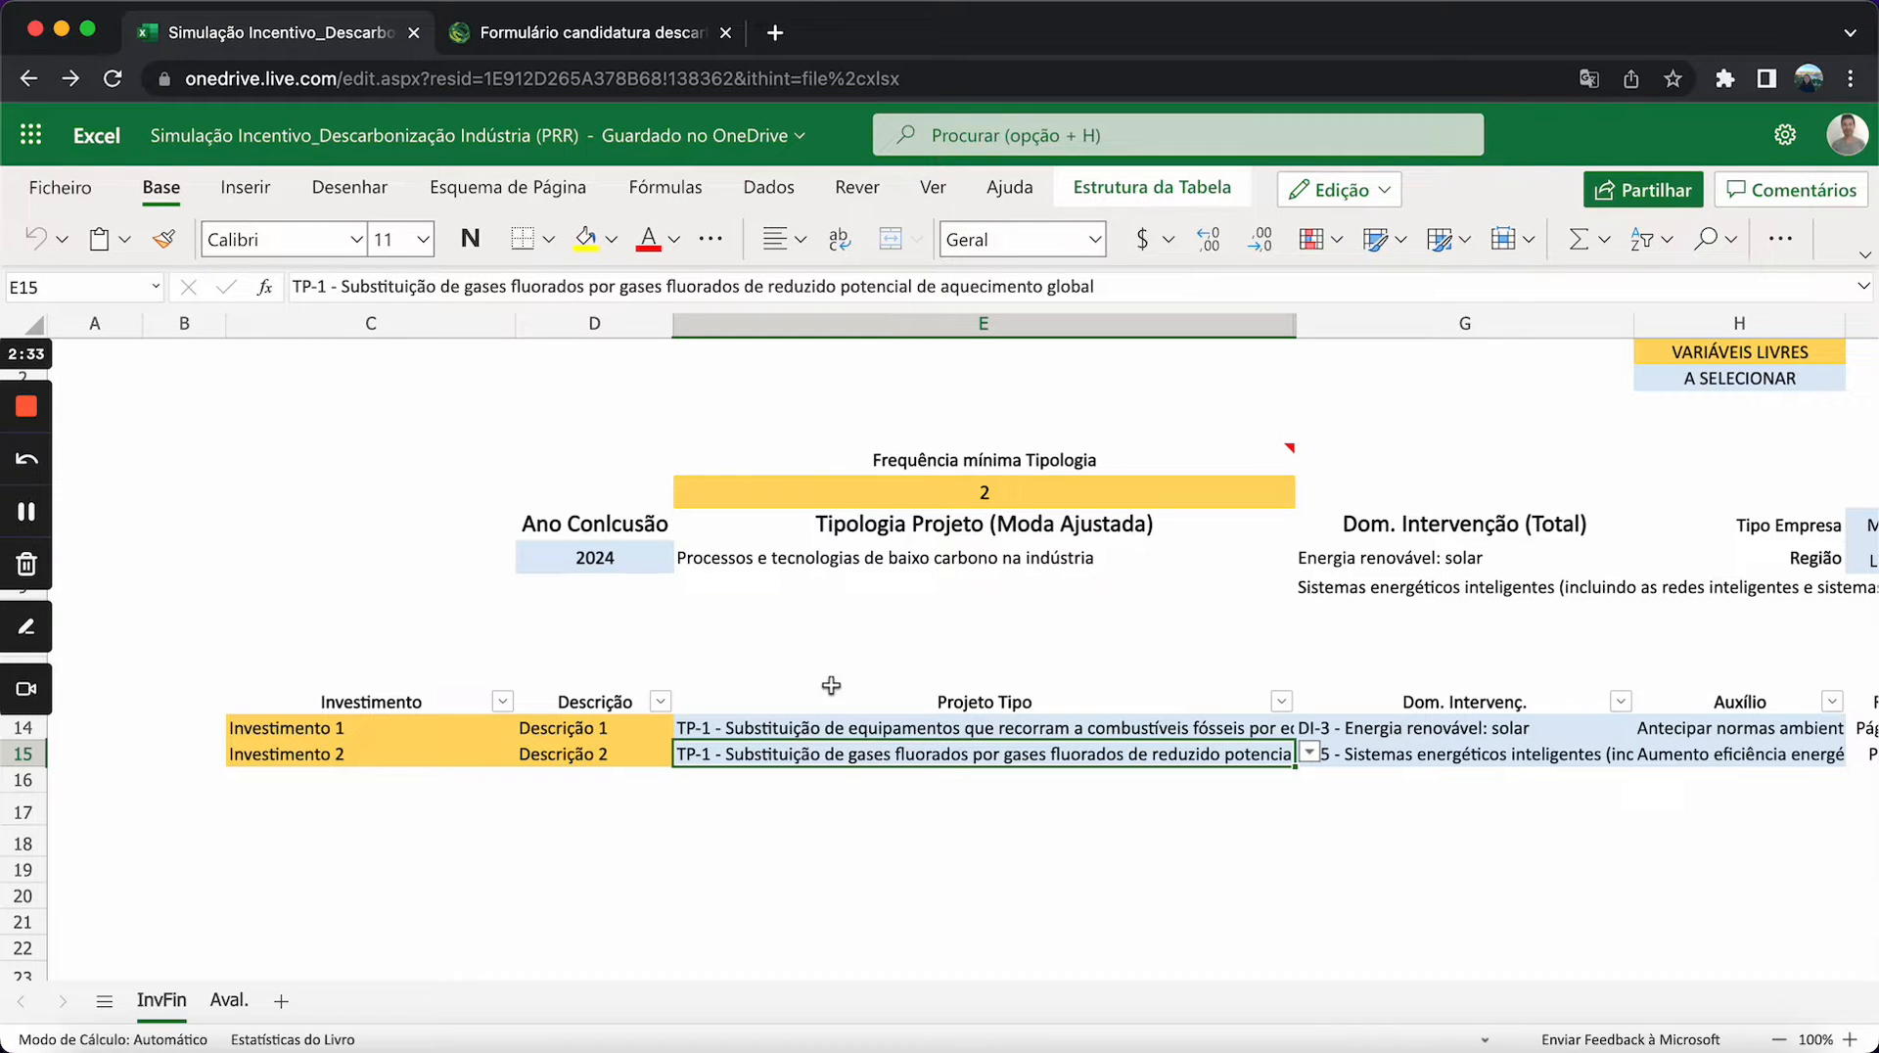
pyautogui.click(899, 728)
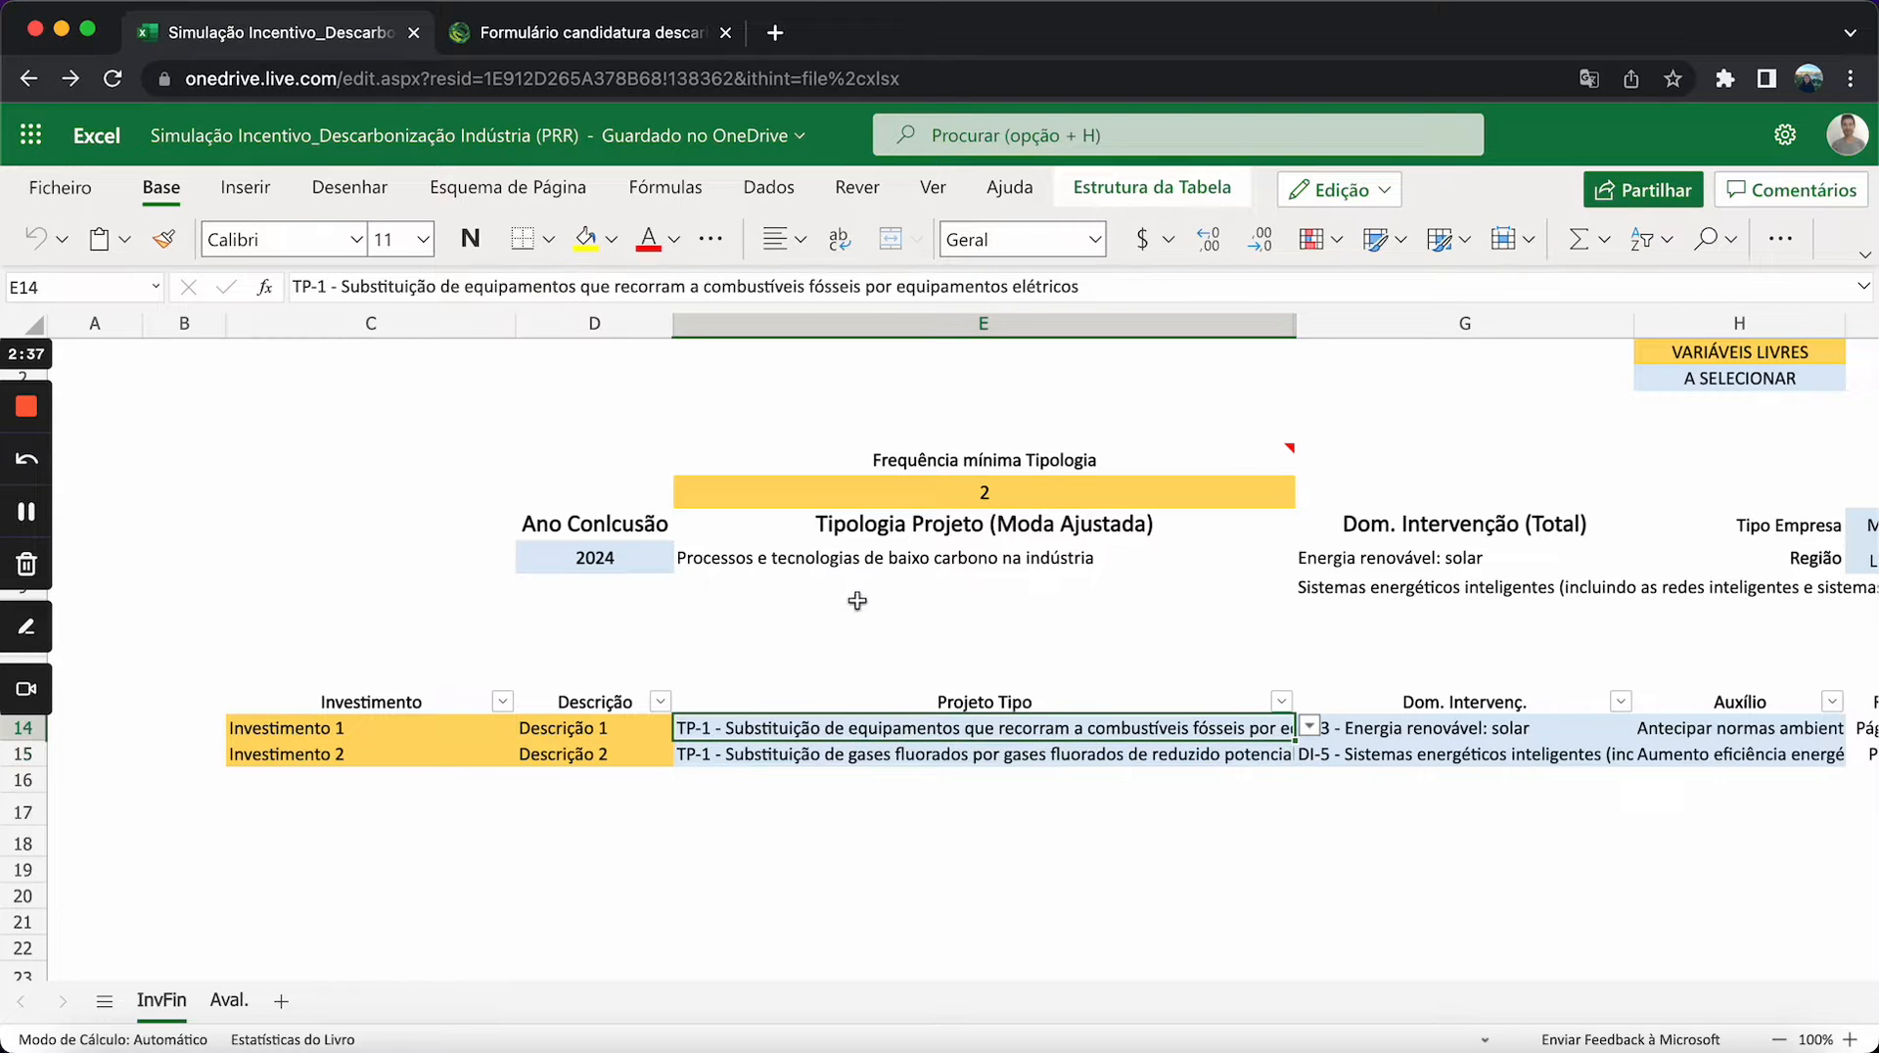
pyautogui.click(872, 558)
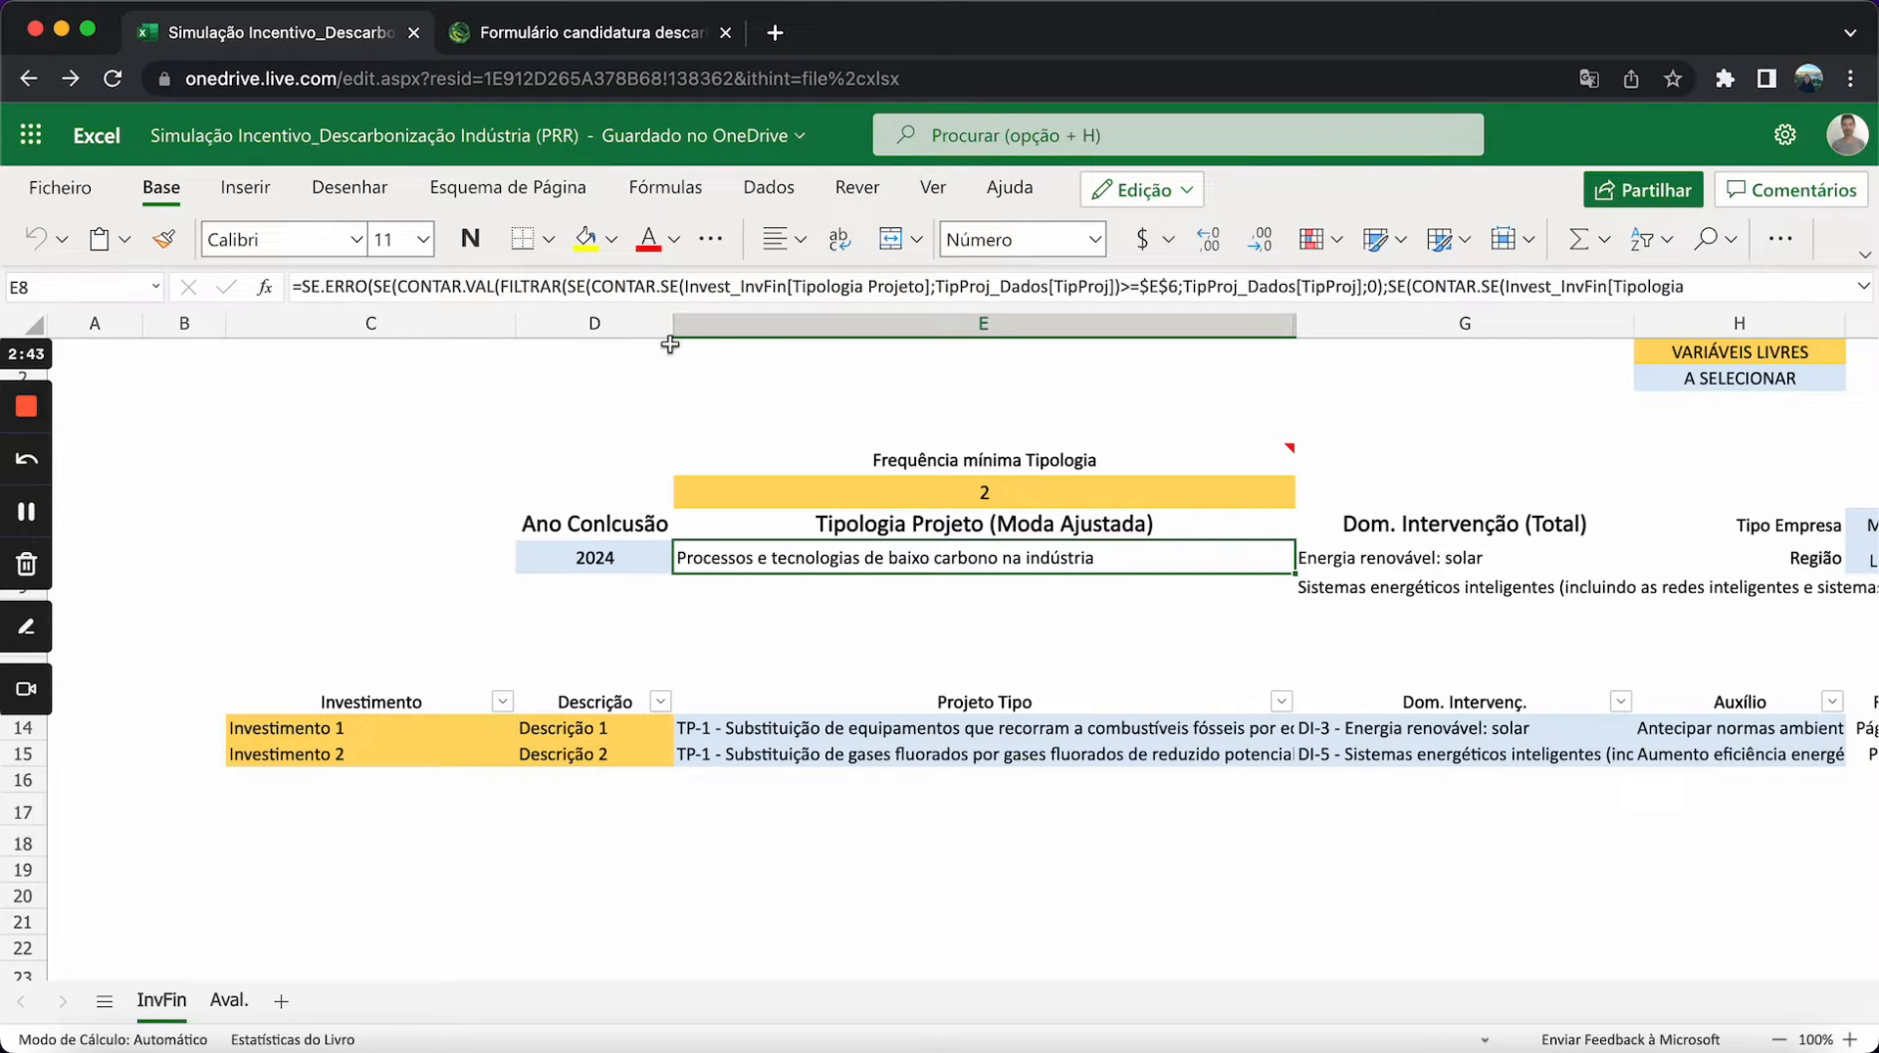
# - Return to the application form and review the details of investment 1 in the Quadro de investimento section
pyautogui.click(544, 33)
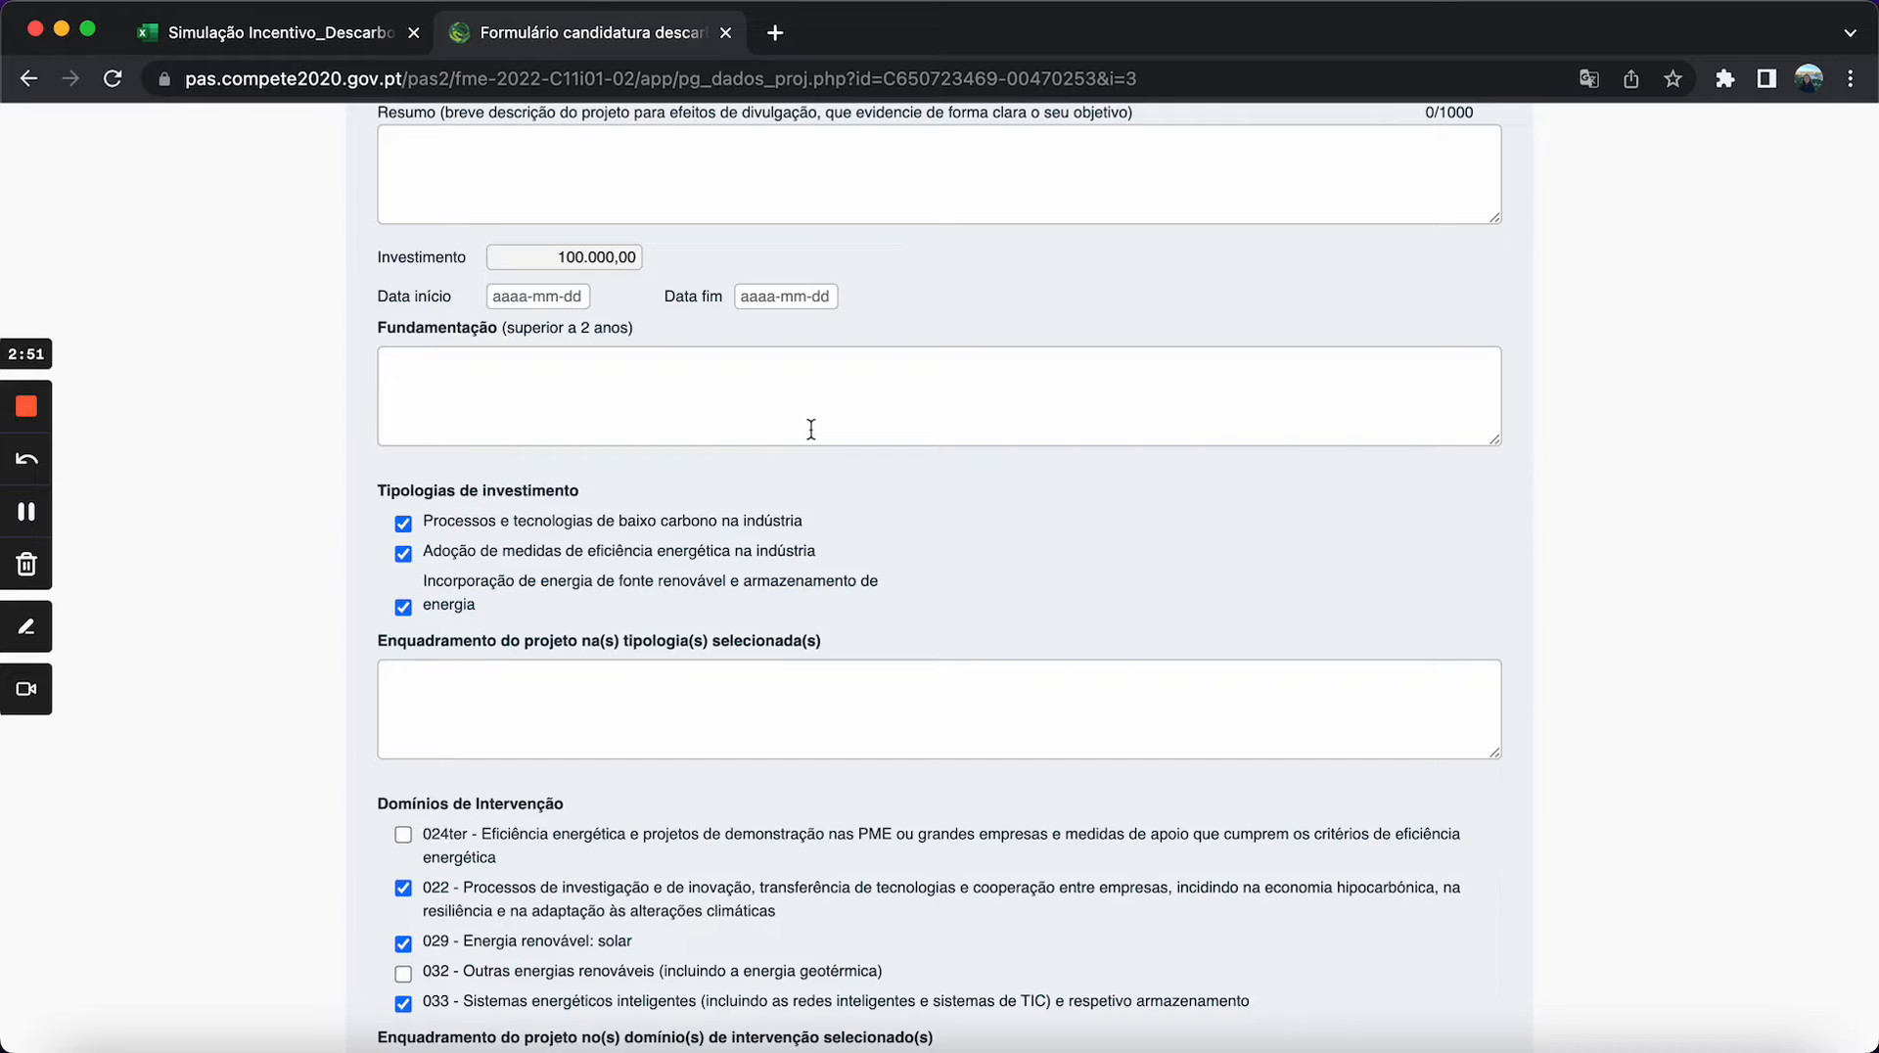
pyautogui.scroll(3, 810, 428)
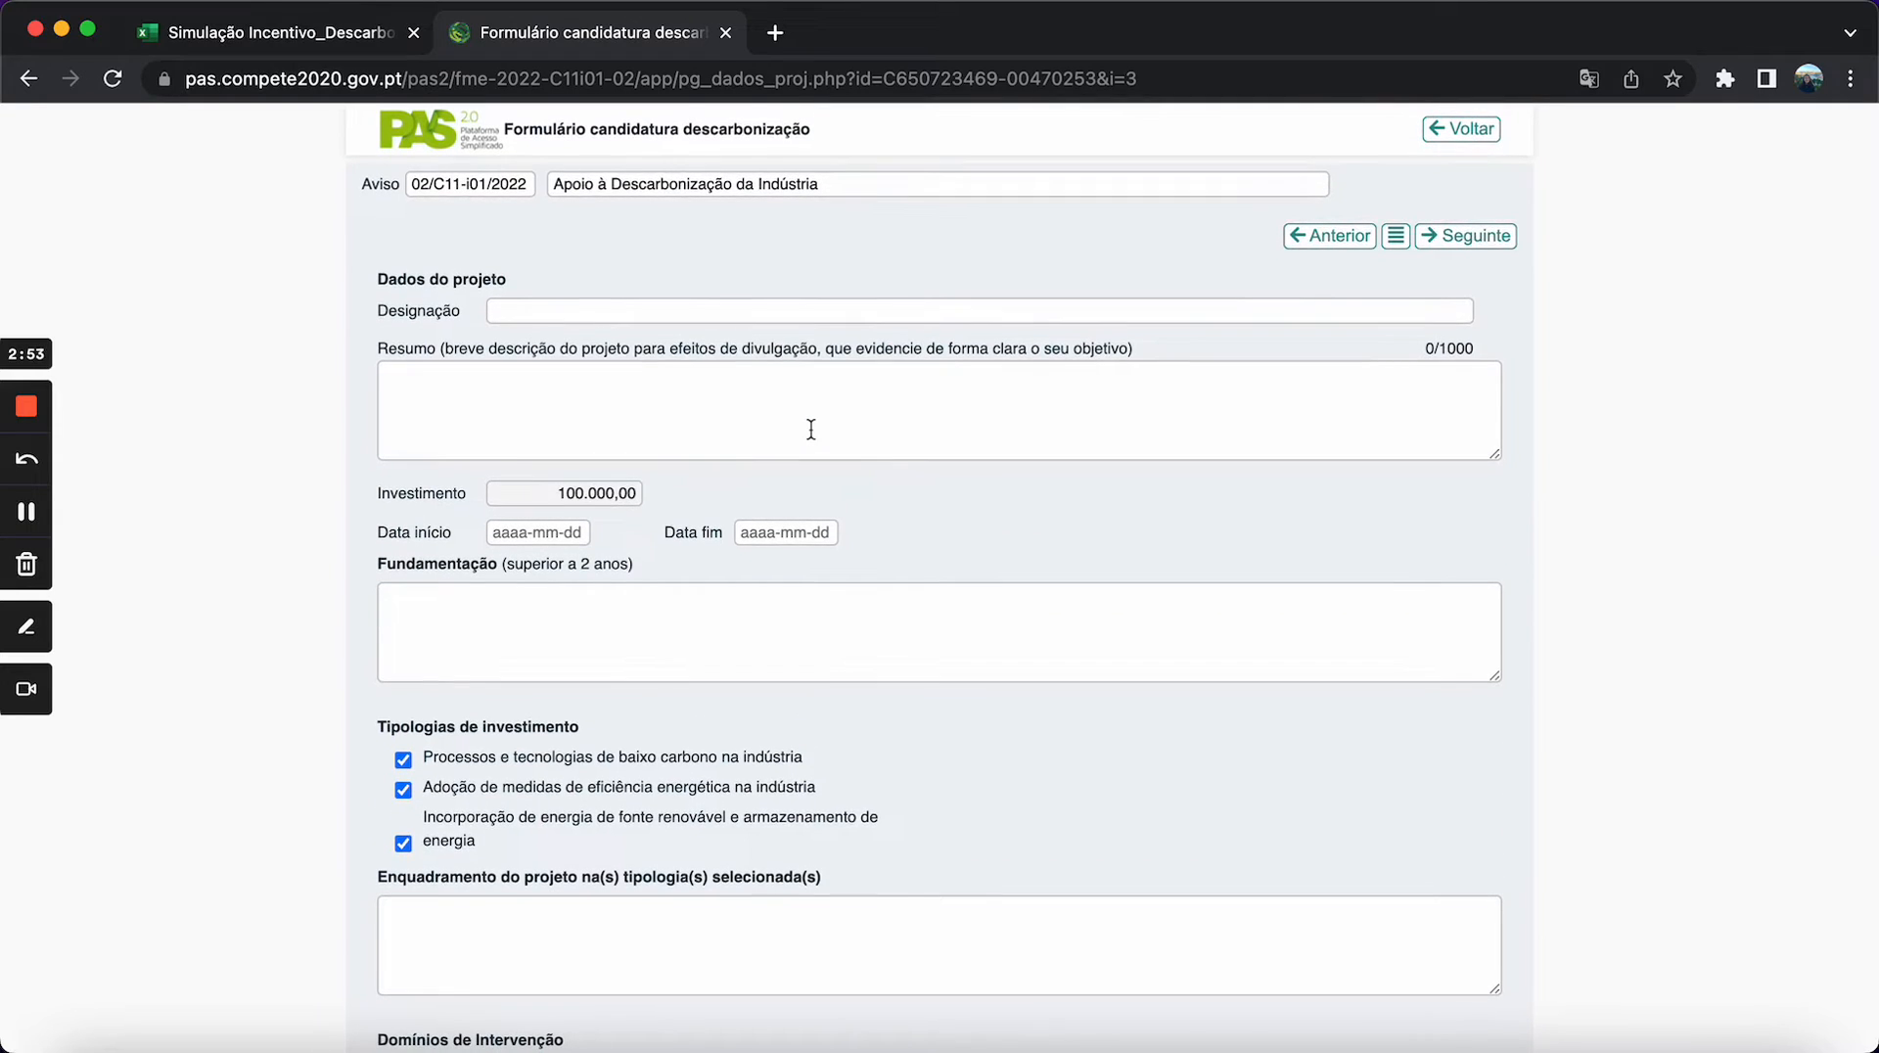
pyautogui.click(1396, 238)
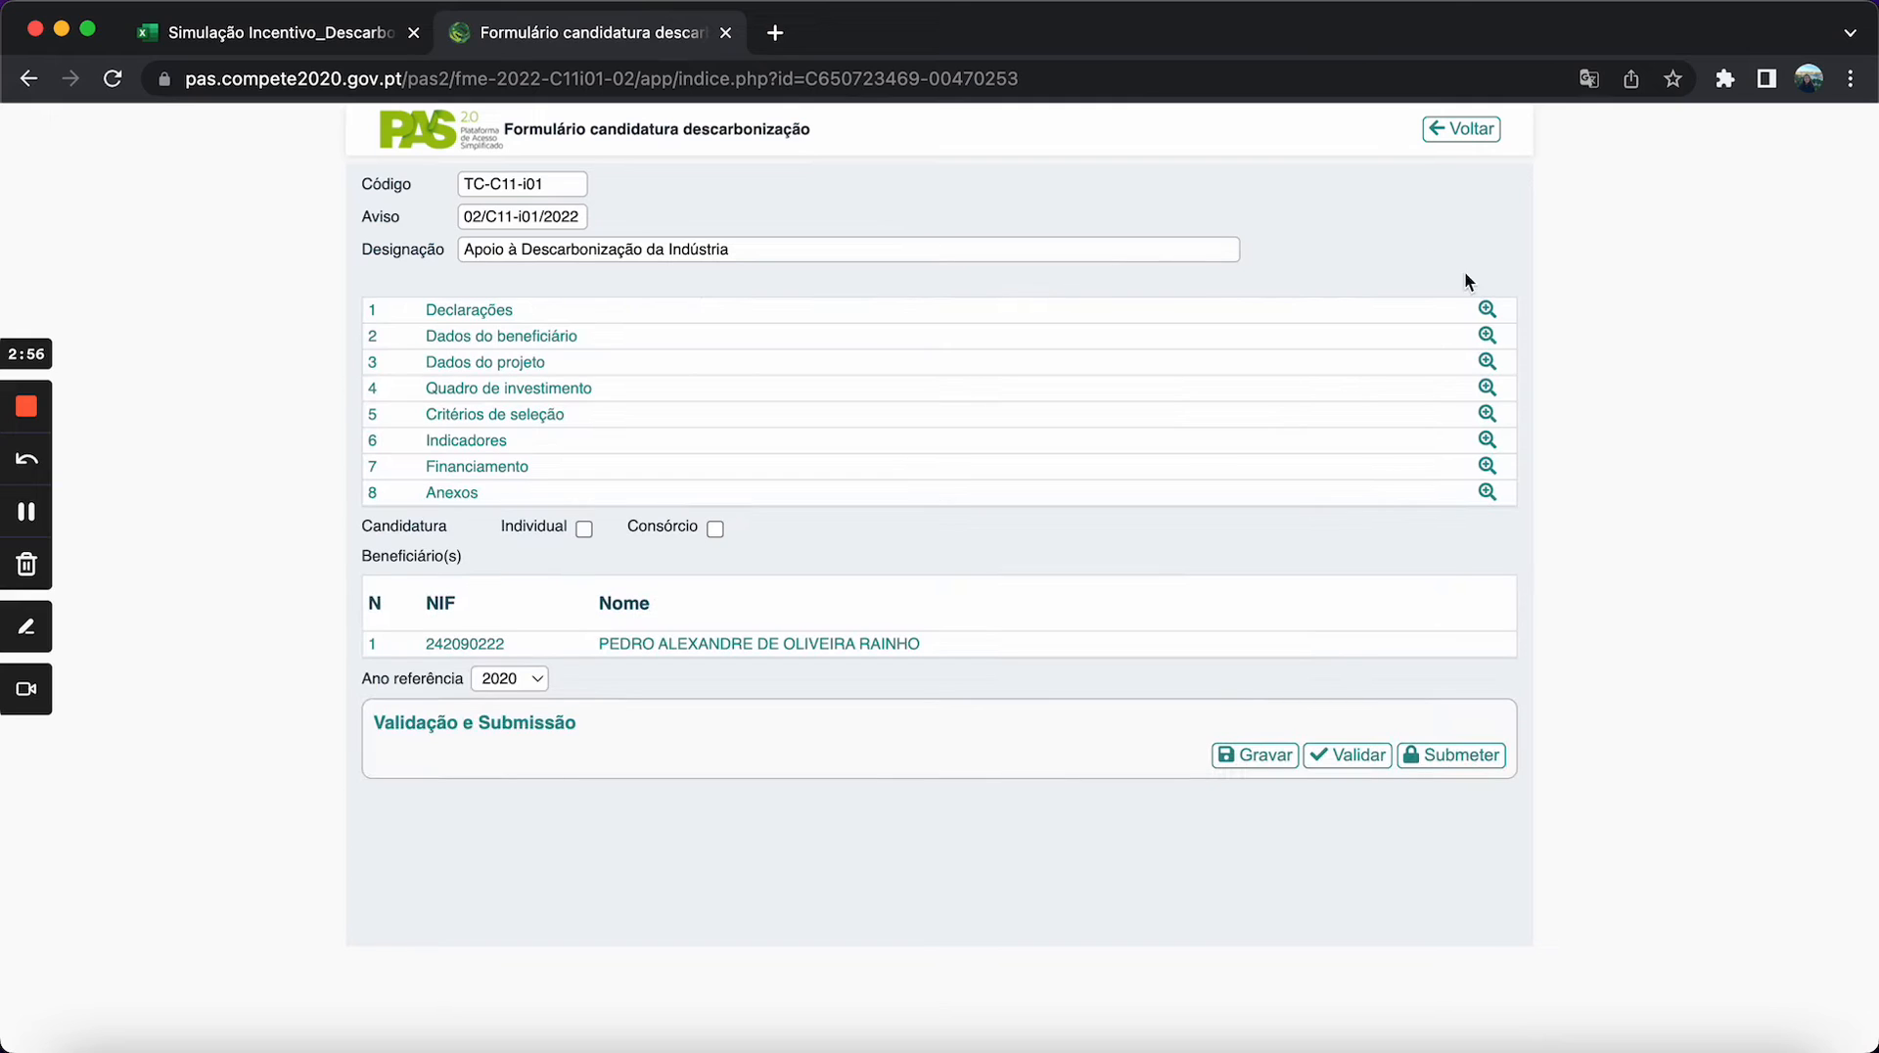
pyautogui.click(1488, 389)
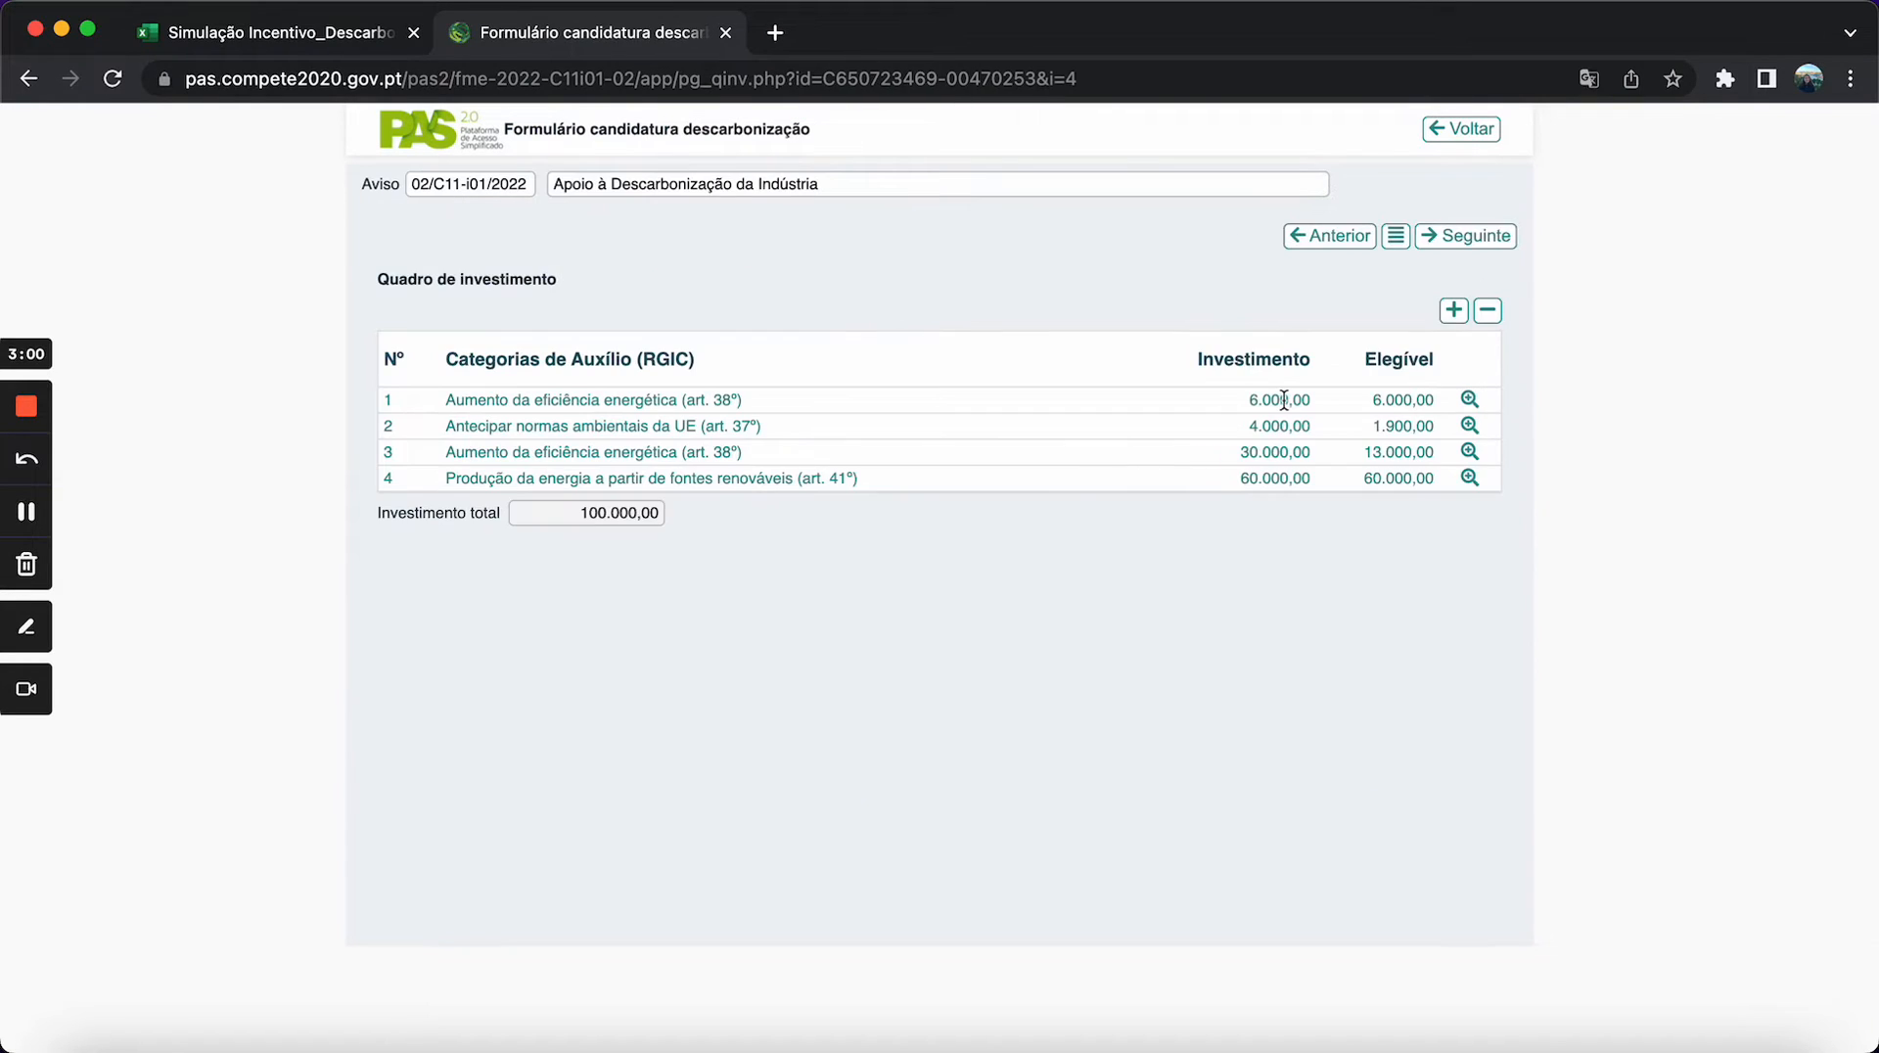
pyautogui.click(1469, 399)
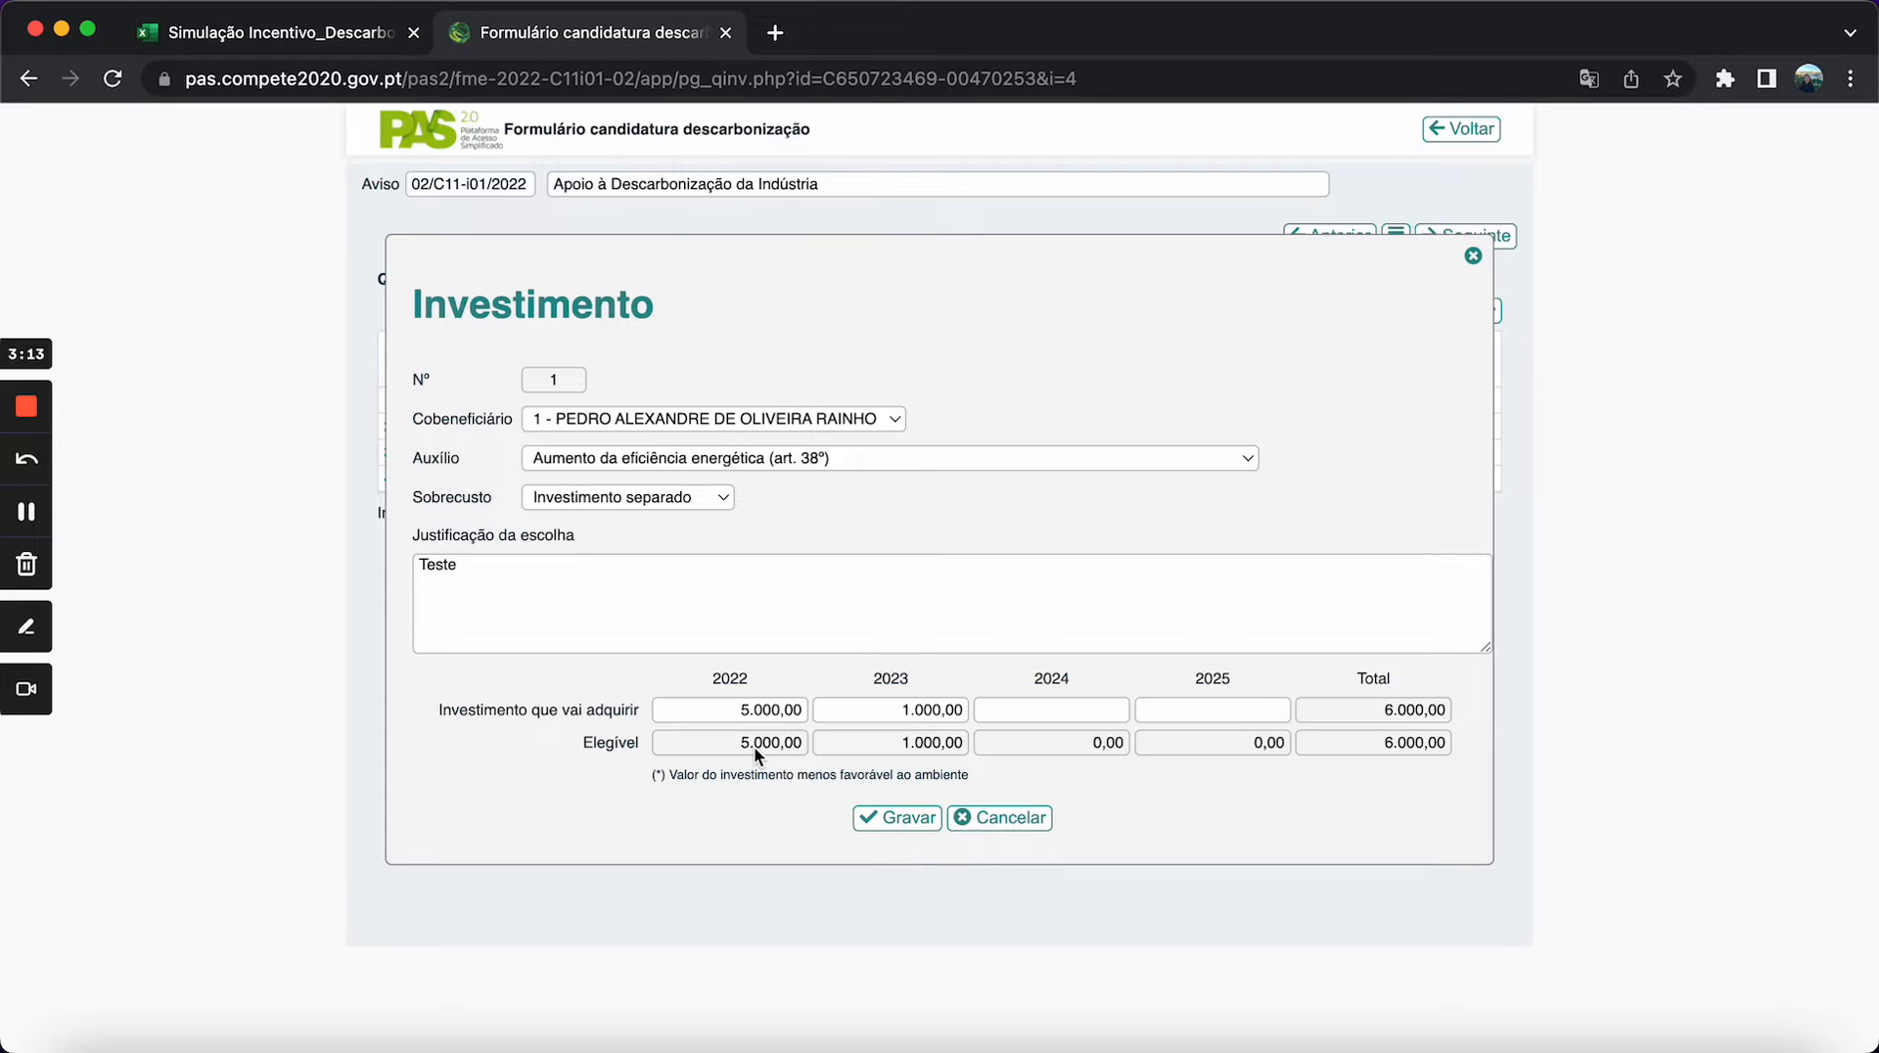
pyautogui.click(1472, 255)
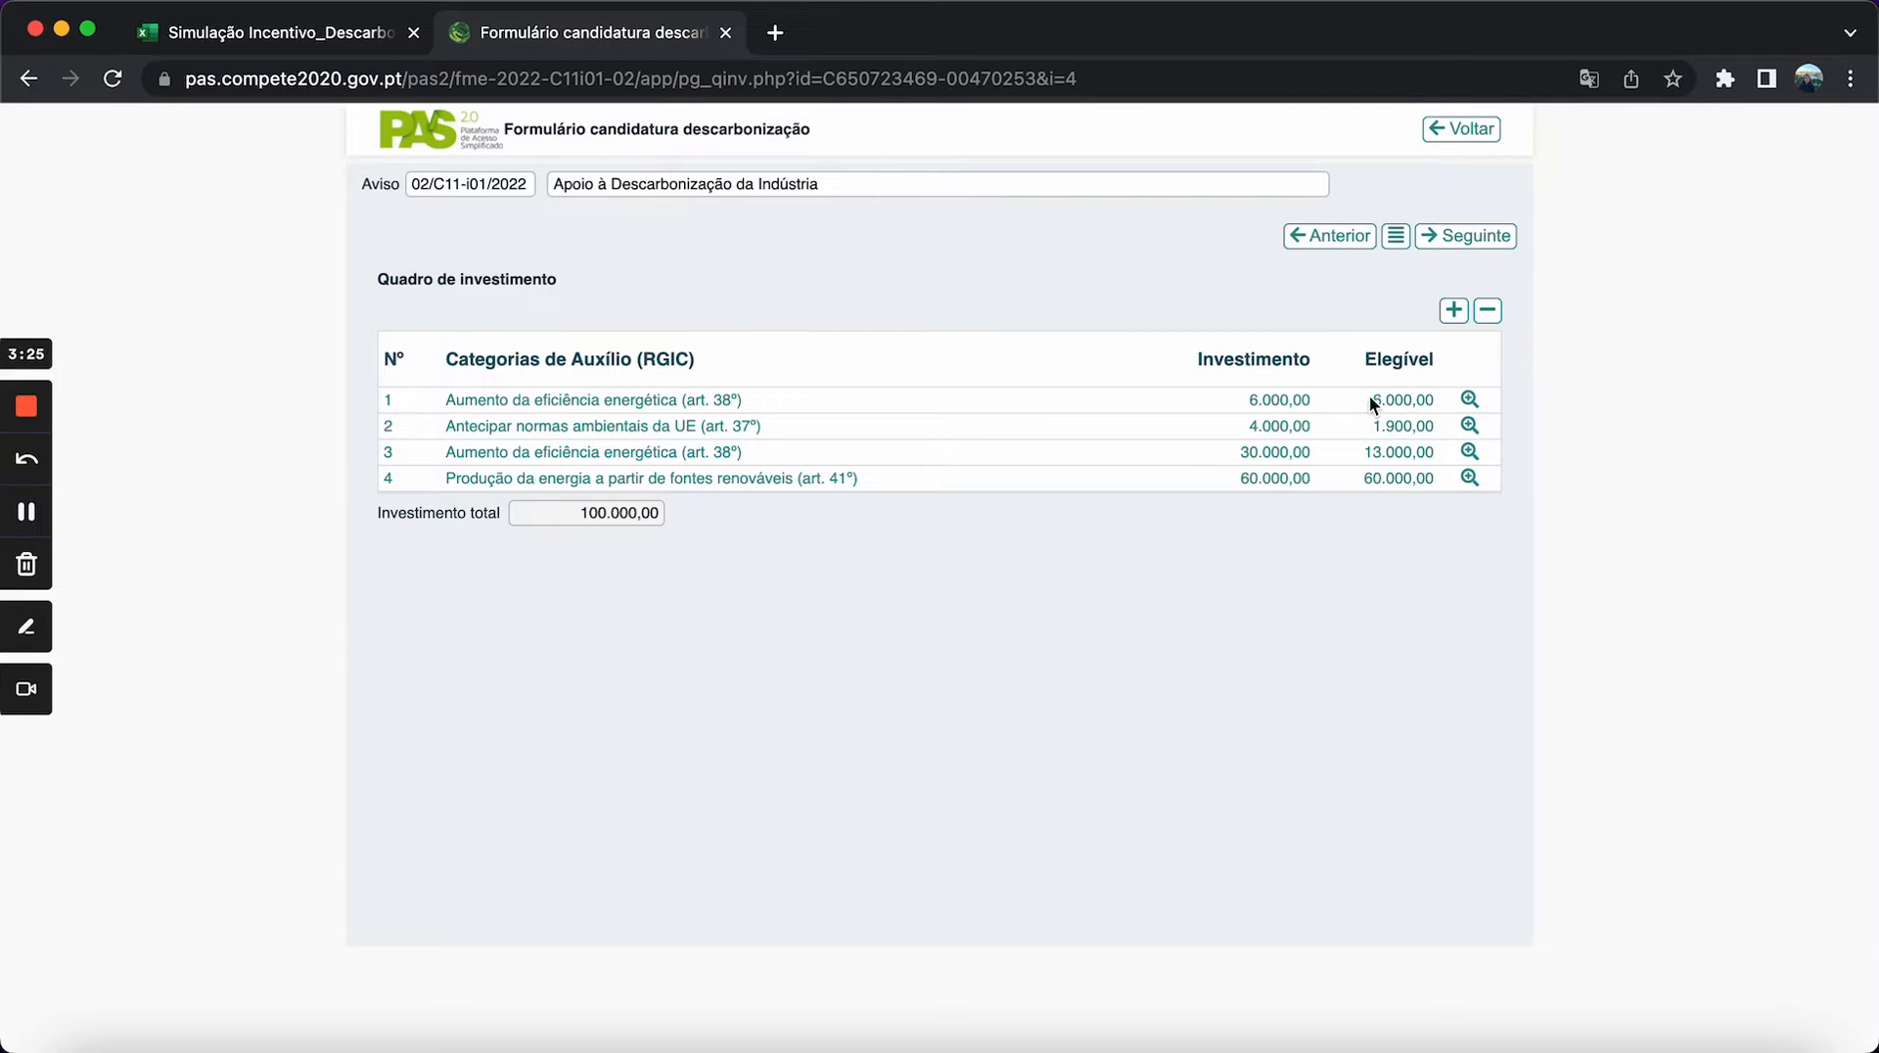
# - Open the form's Financiamento section and select the 2022 value of Não Reembolsável (INR)
pyautogui.click(1395, 236)
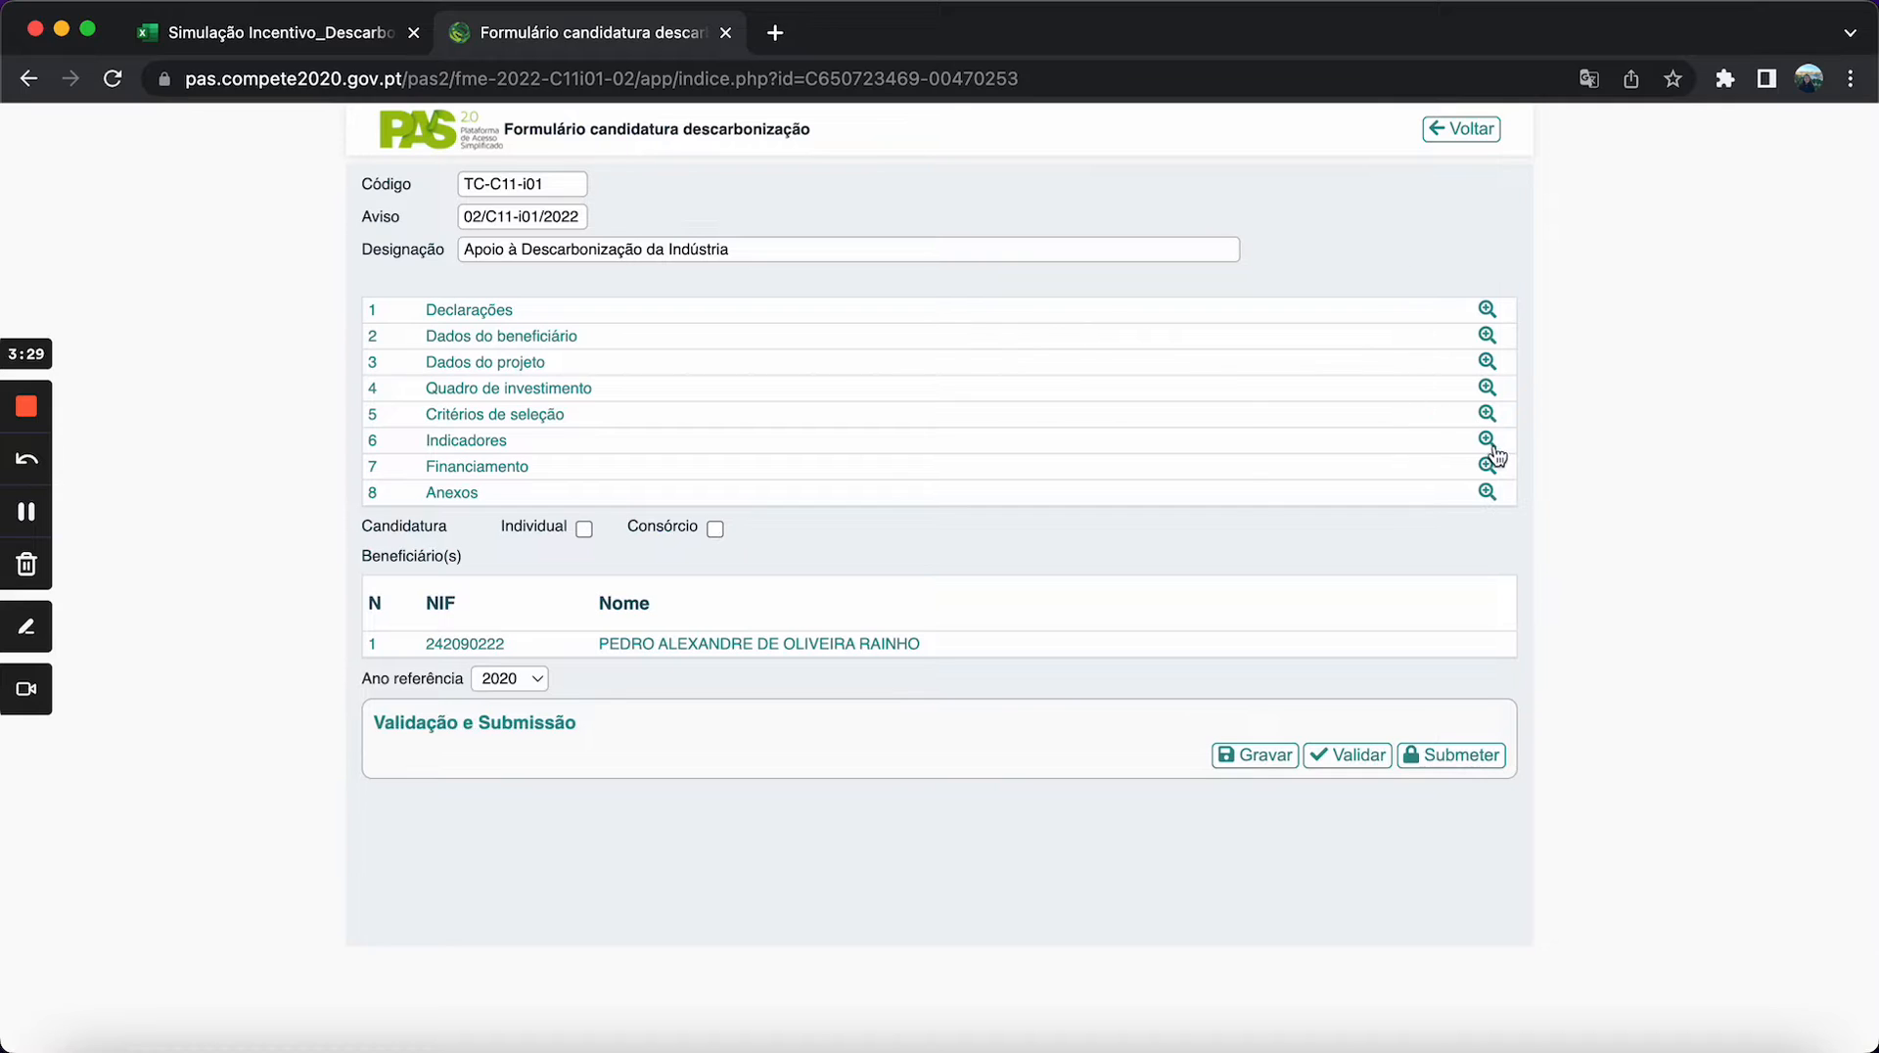
pyautogui.click(1487, 467)
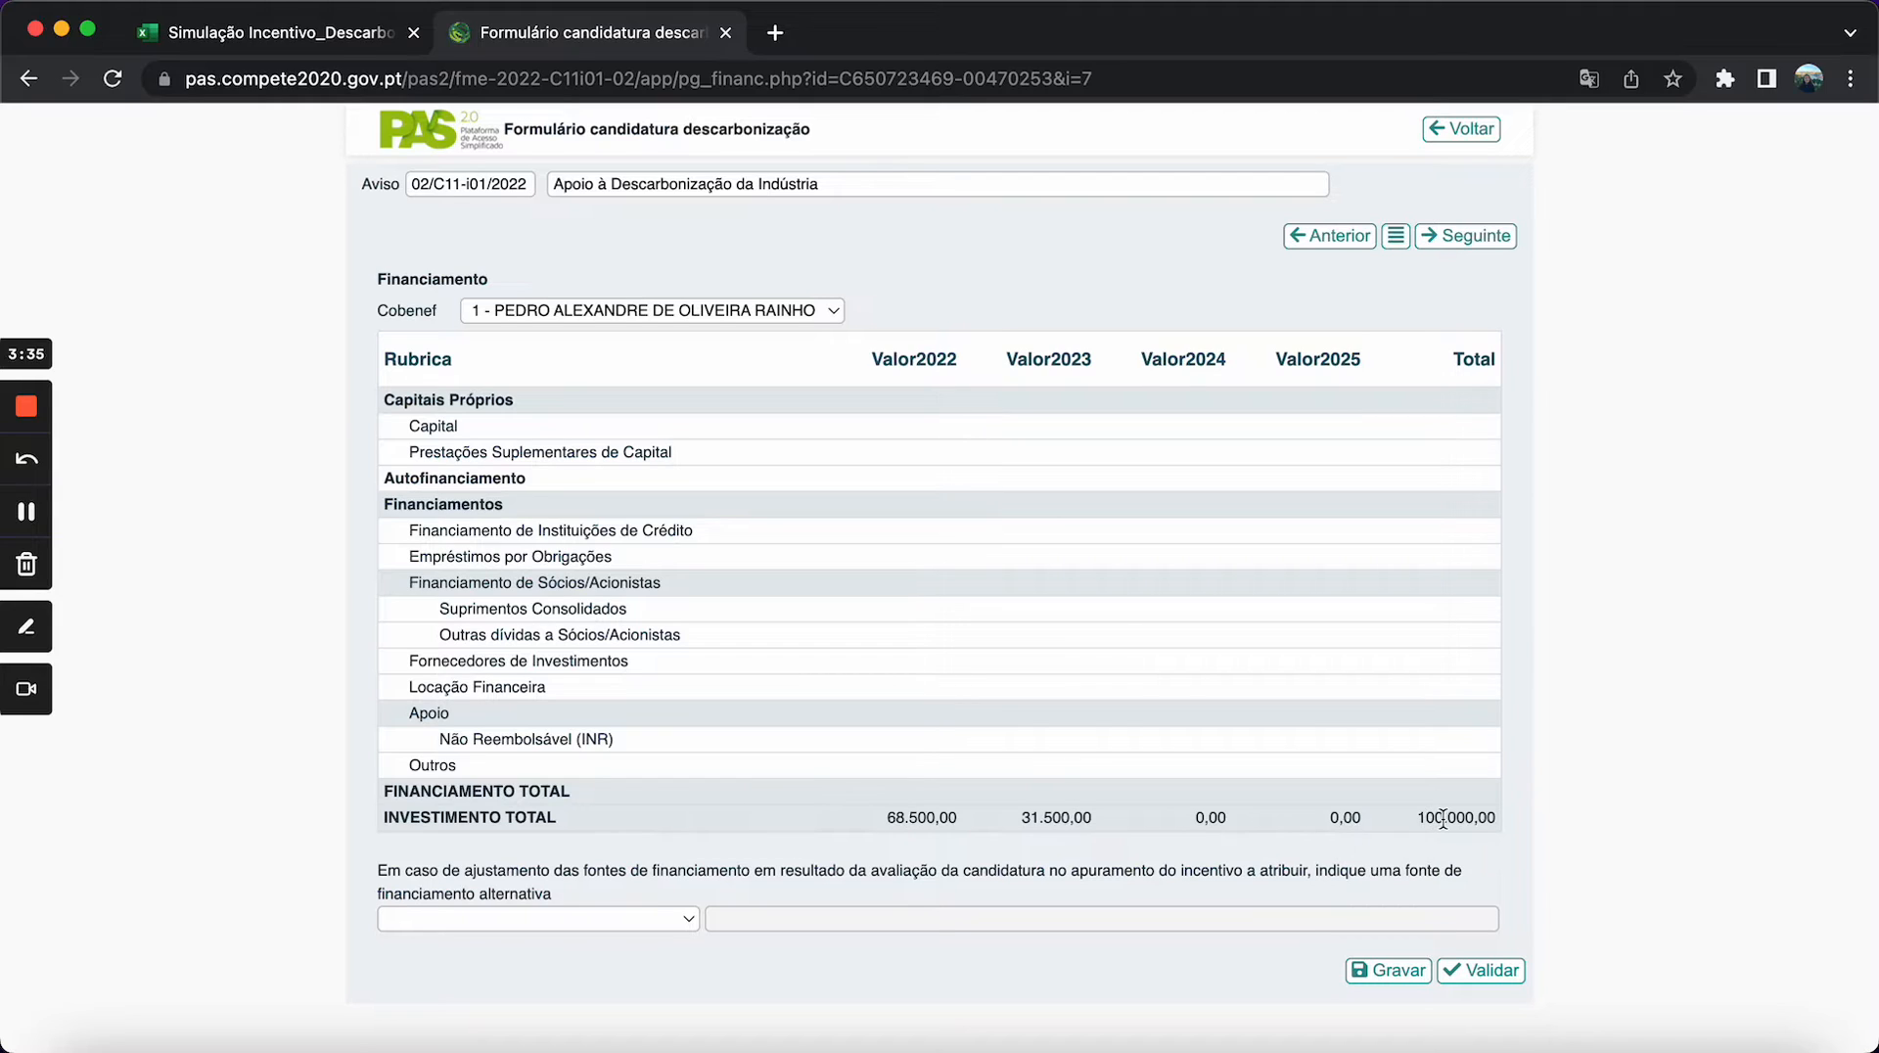
pyautogui.click(896, 739)
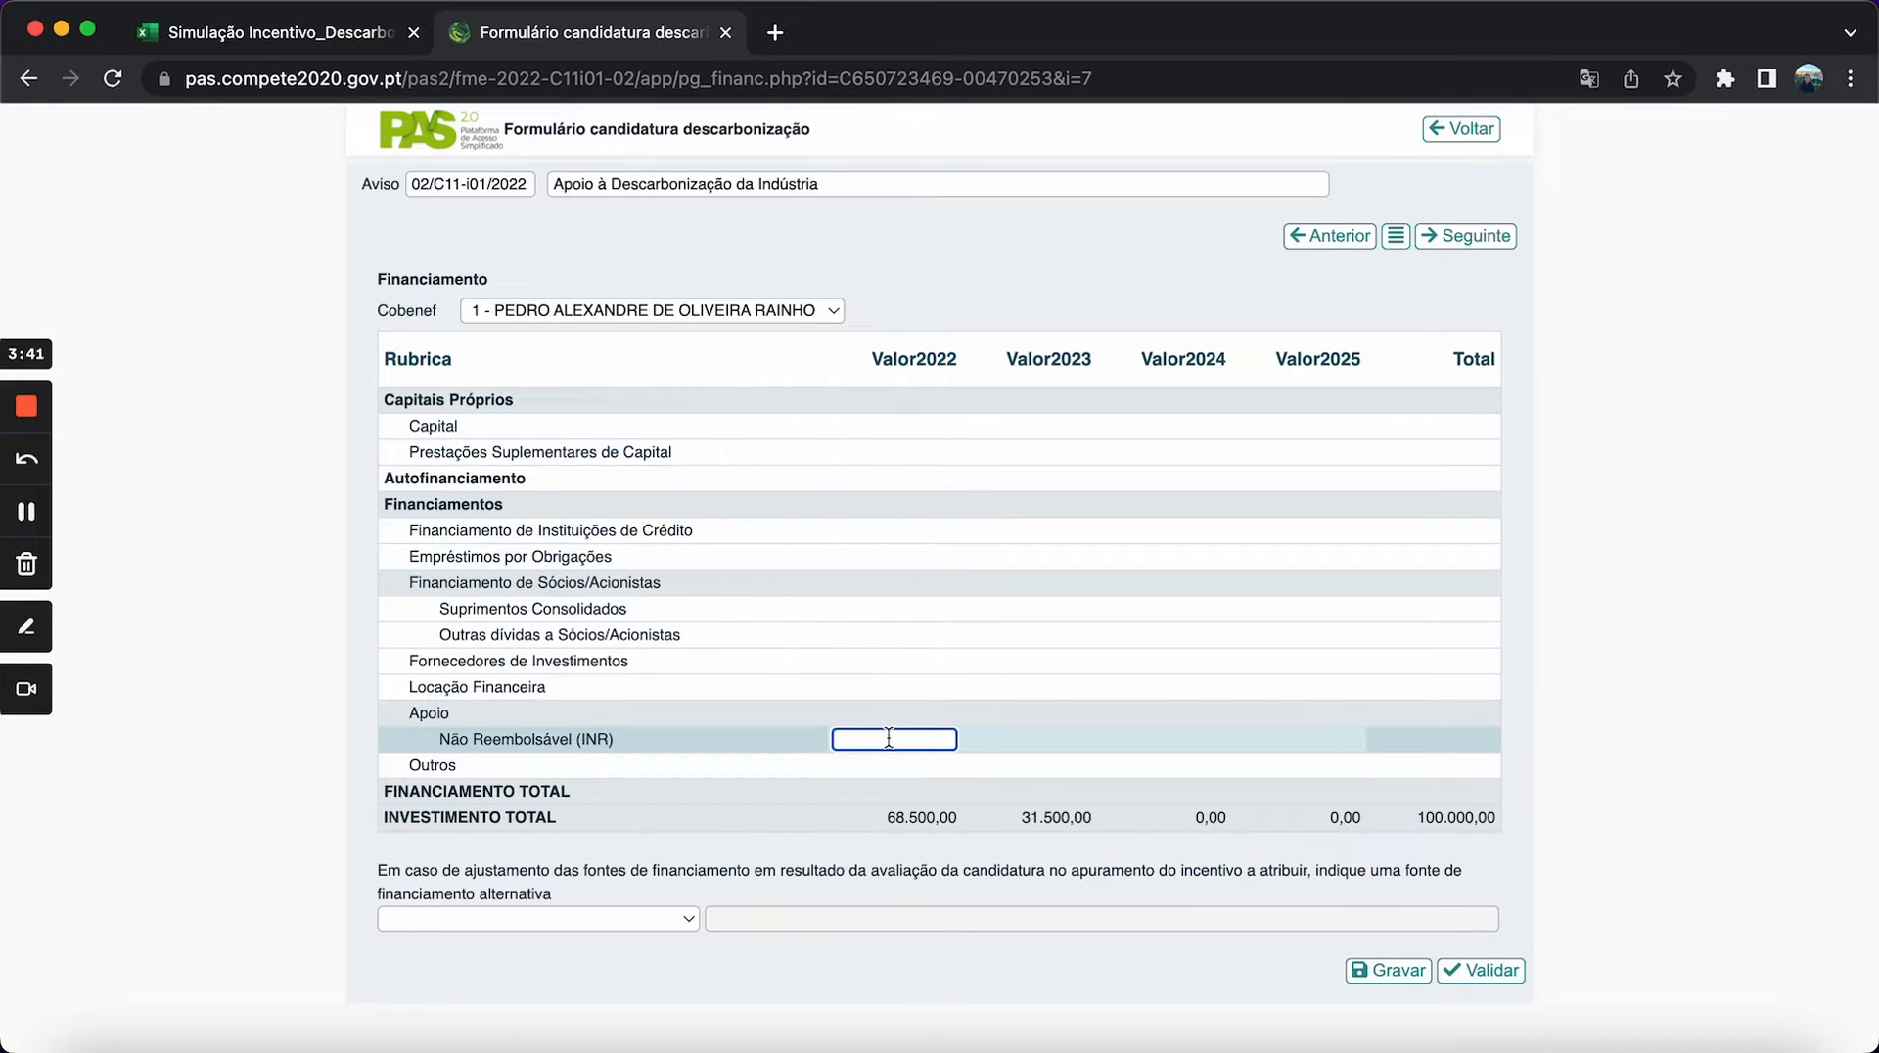
# - Switch to the Excel workbook and inspect the Investimento, Elegível and Incentivo total formulas on the InvFin sheet
pyautogui.click(299, 32)
pyautogui.hscroll(10, 765, 619)
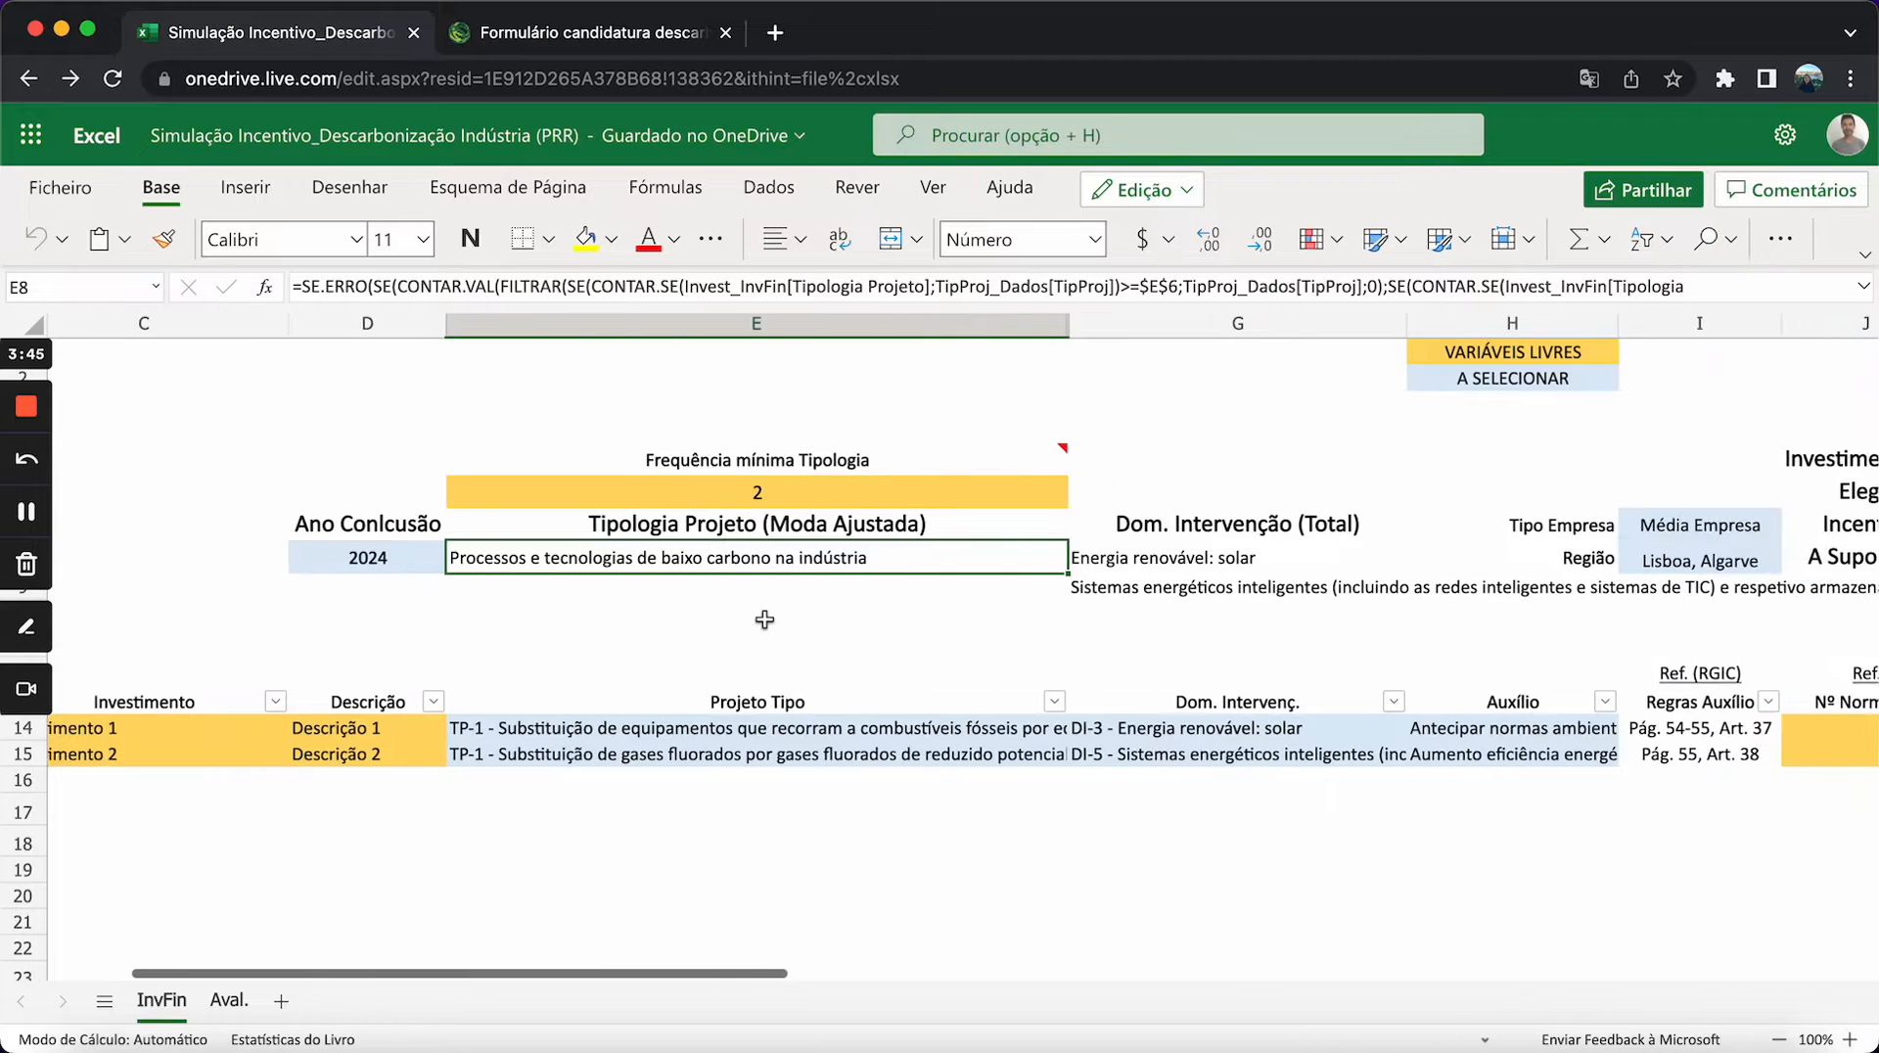
pyautogui.hscroll(1, 764, 619)
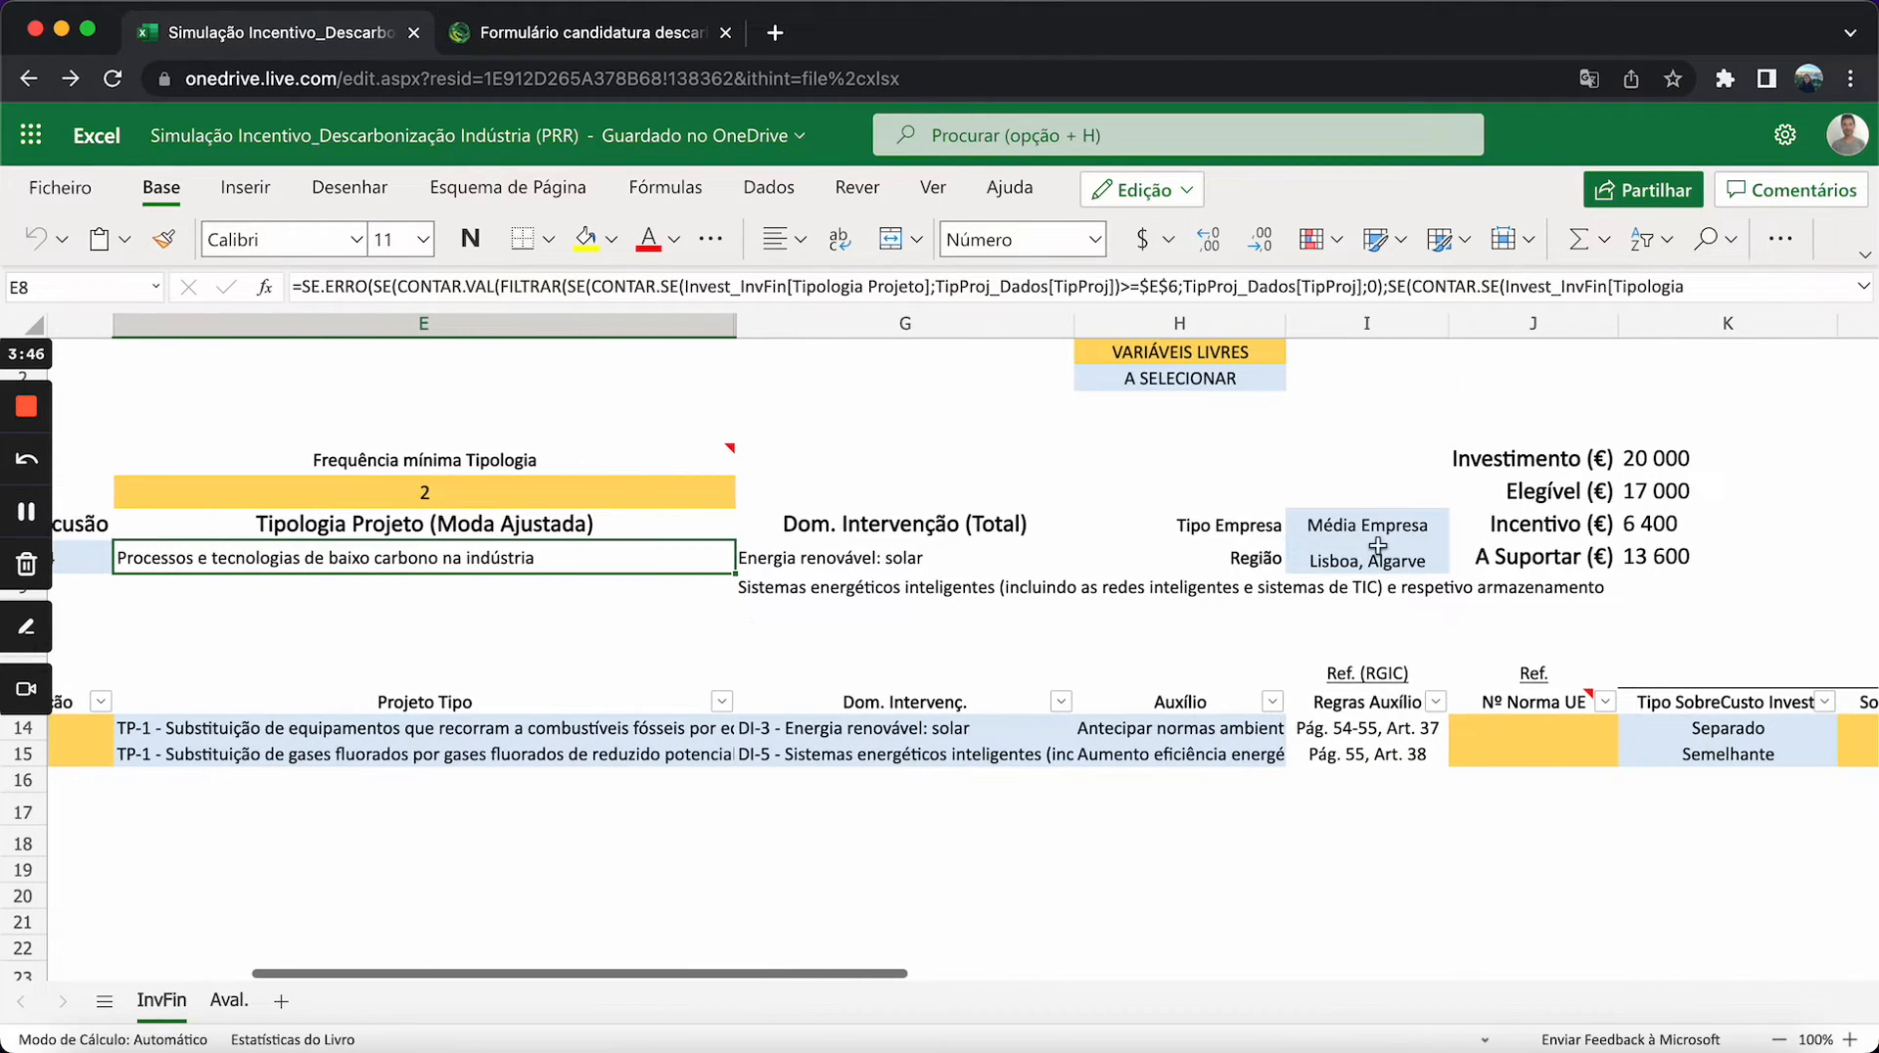
pyautogui.hscroll(2, 1707, 578)
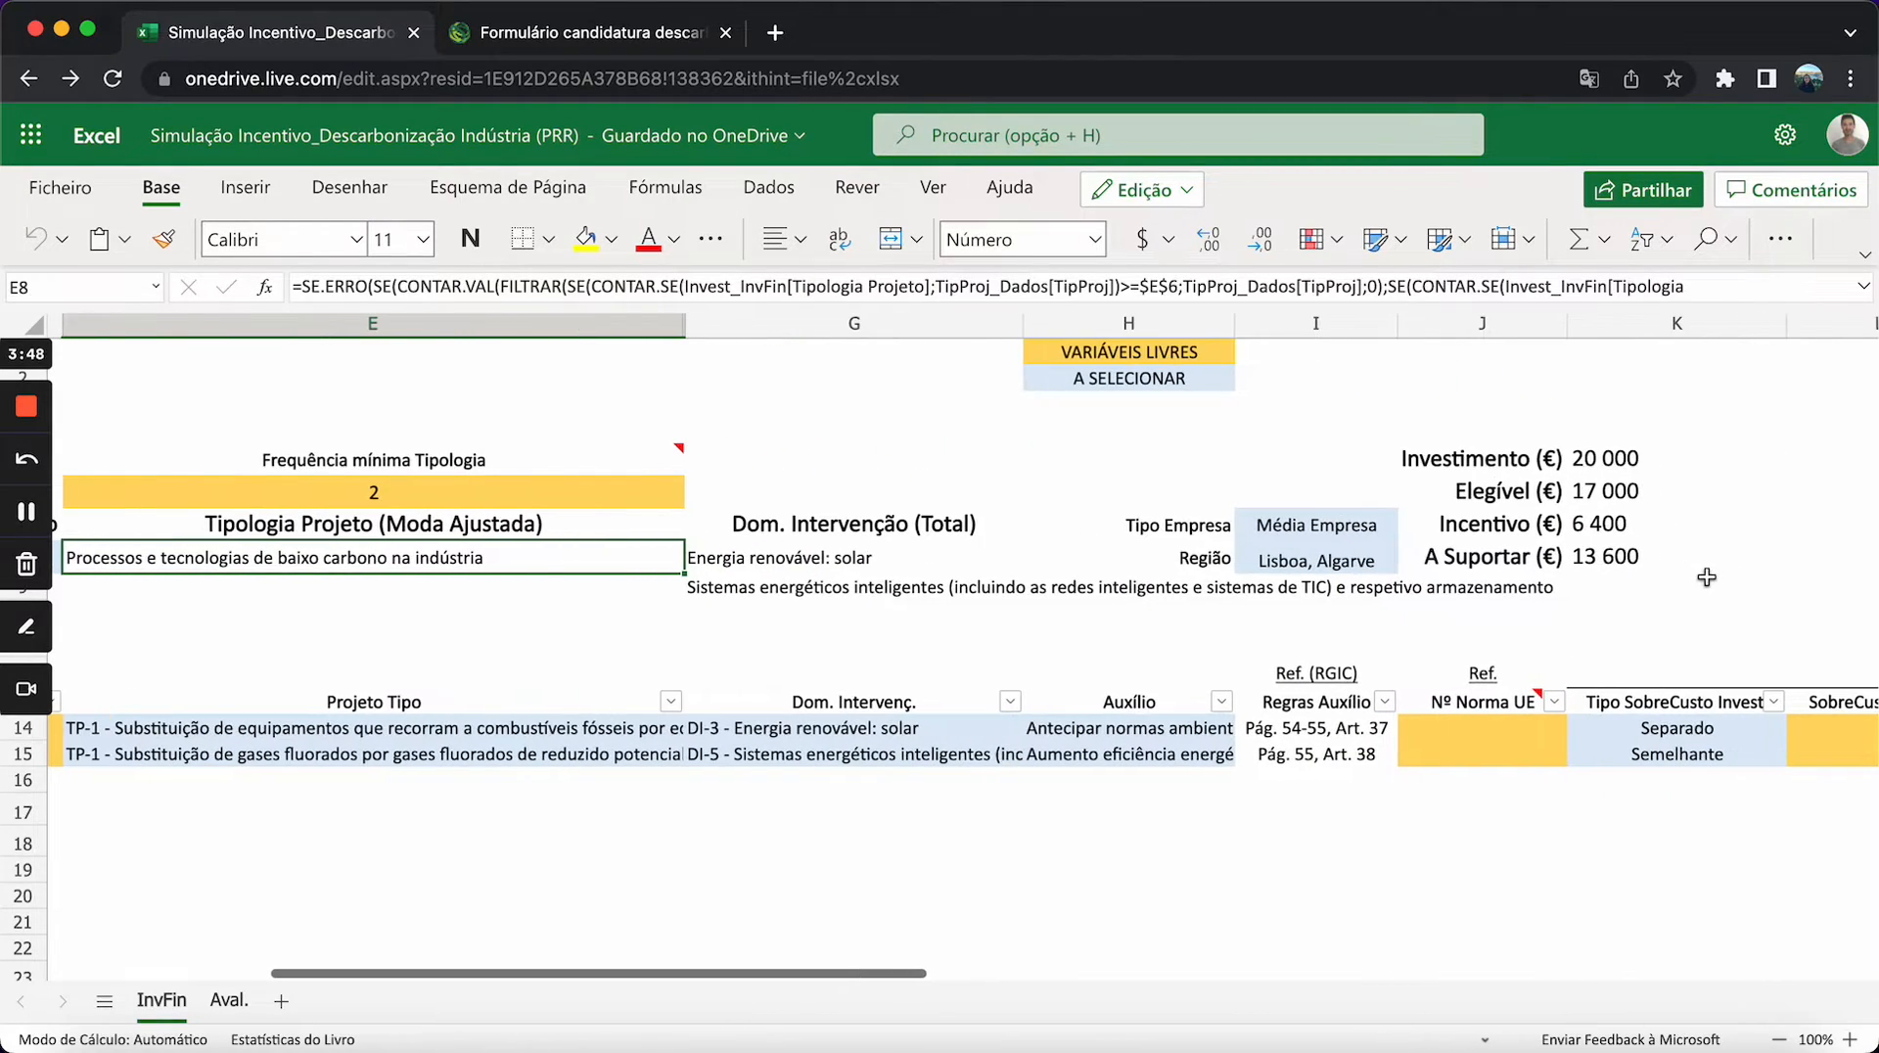
pyautogui.click(1613, 458)
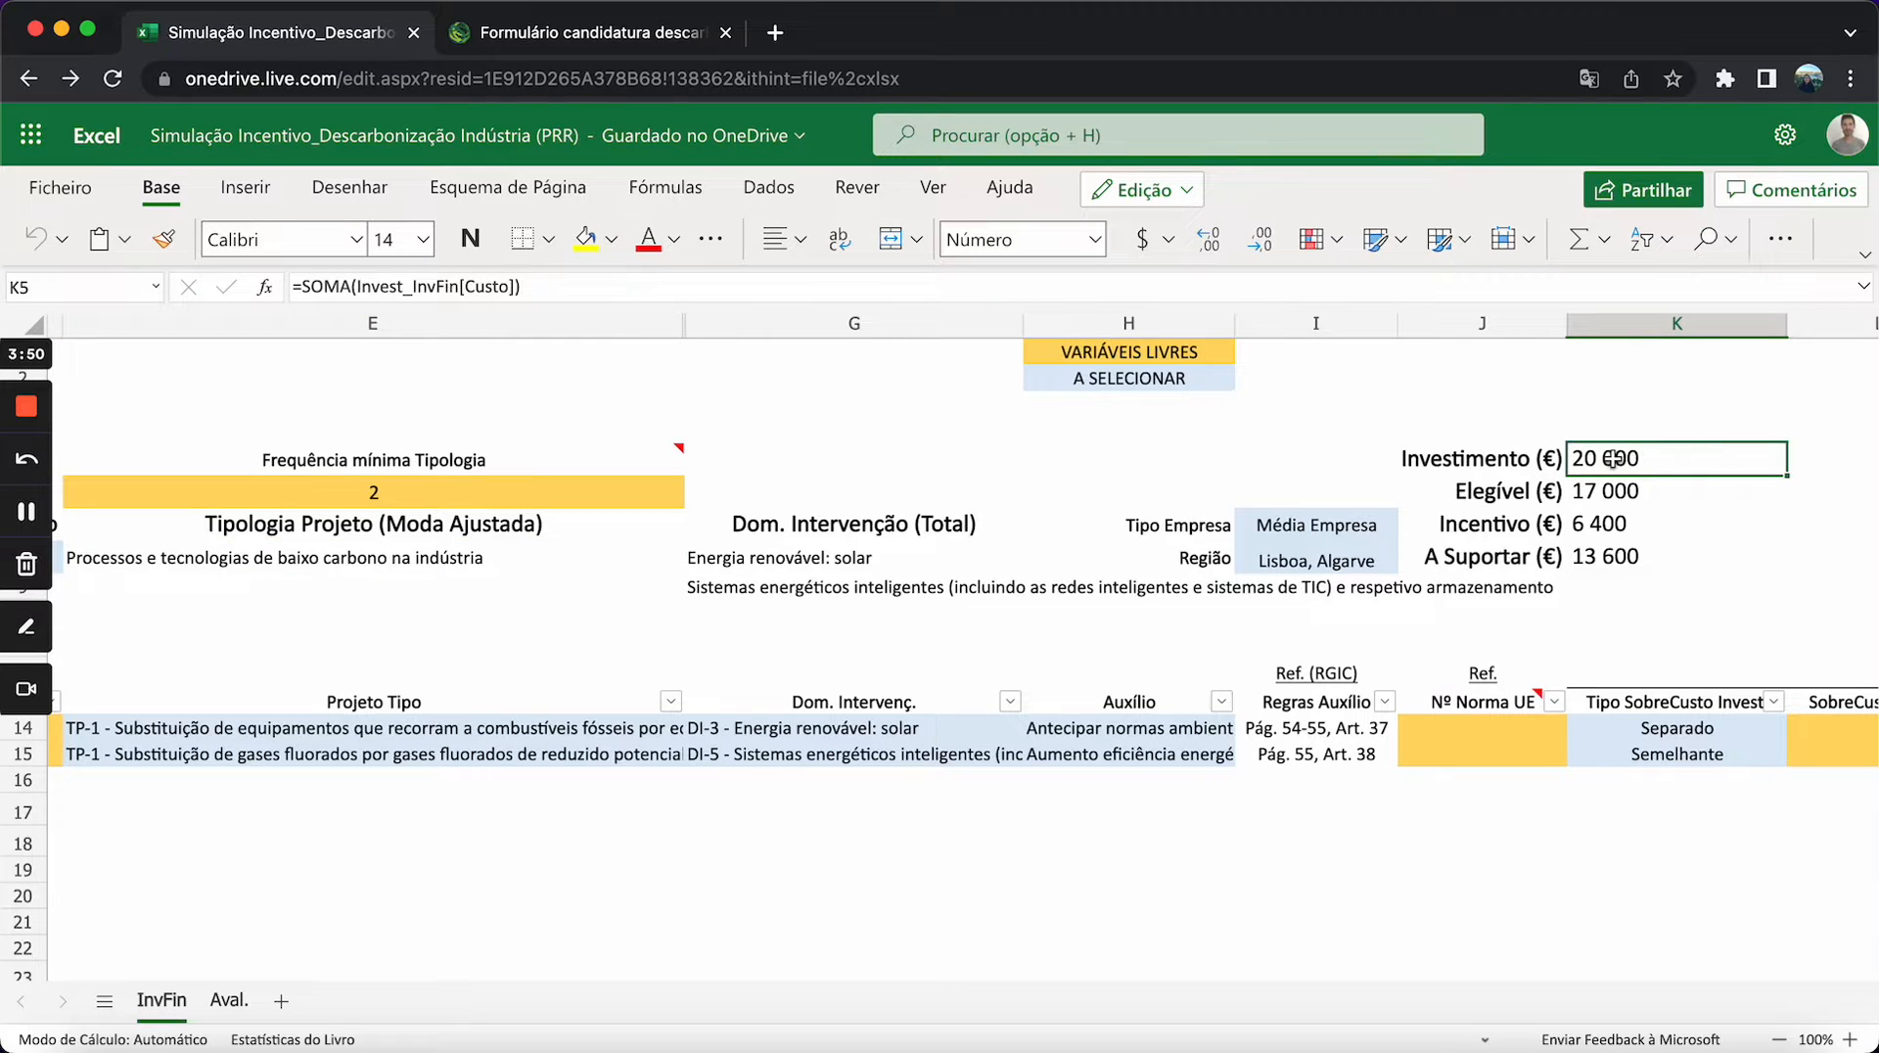
pyautogui.click(1606, 491)
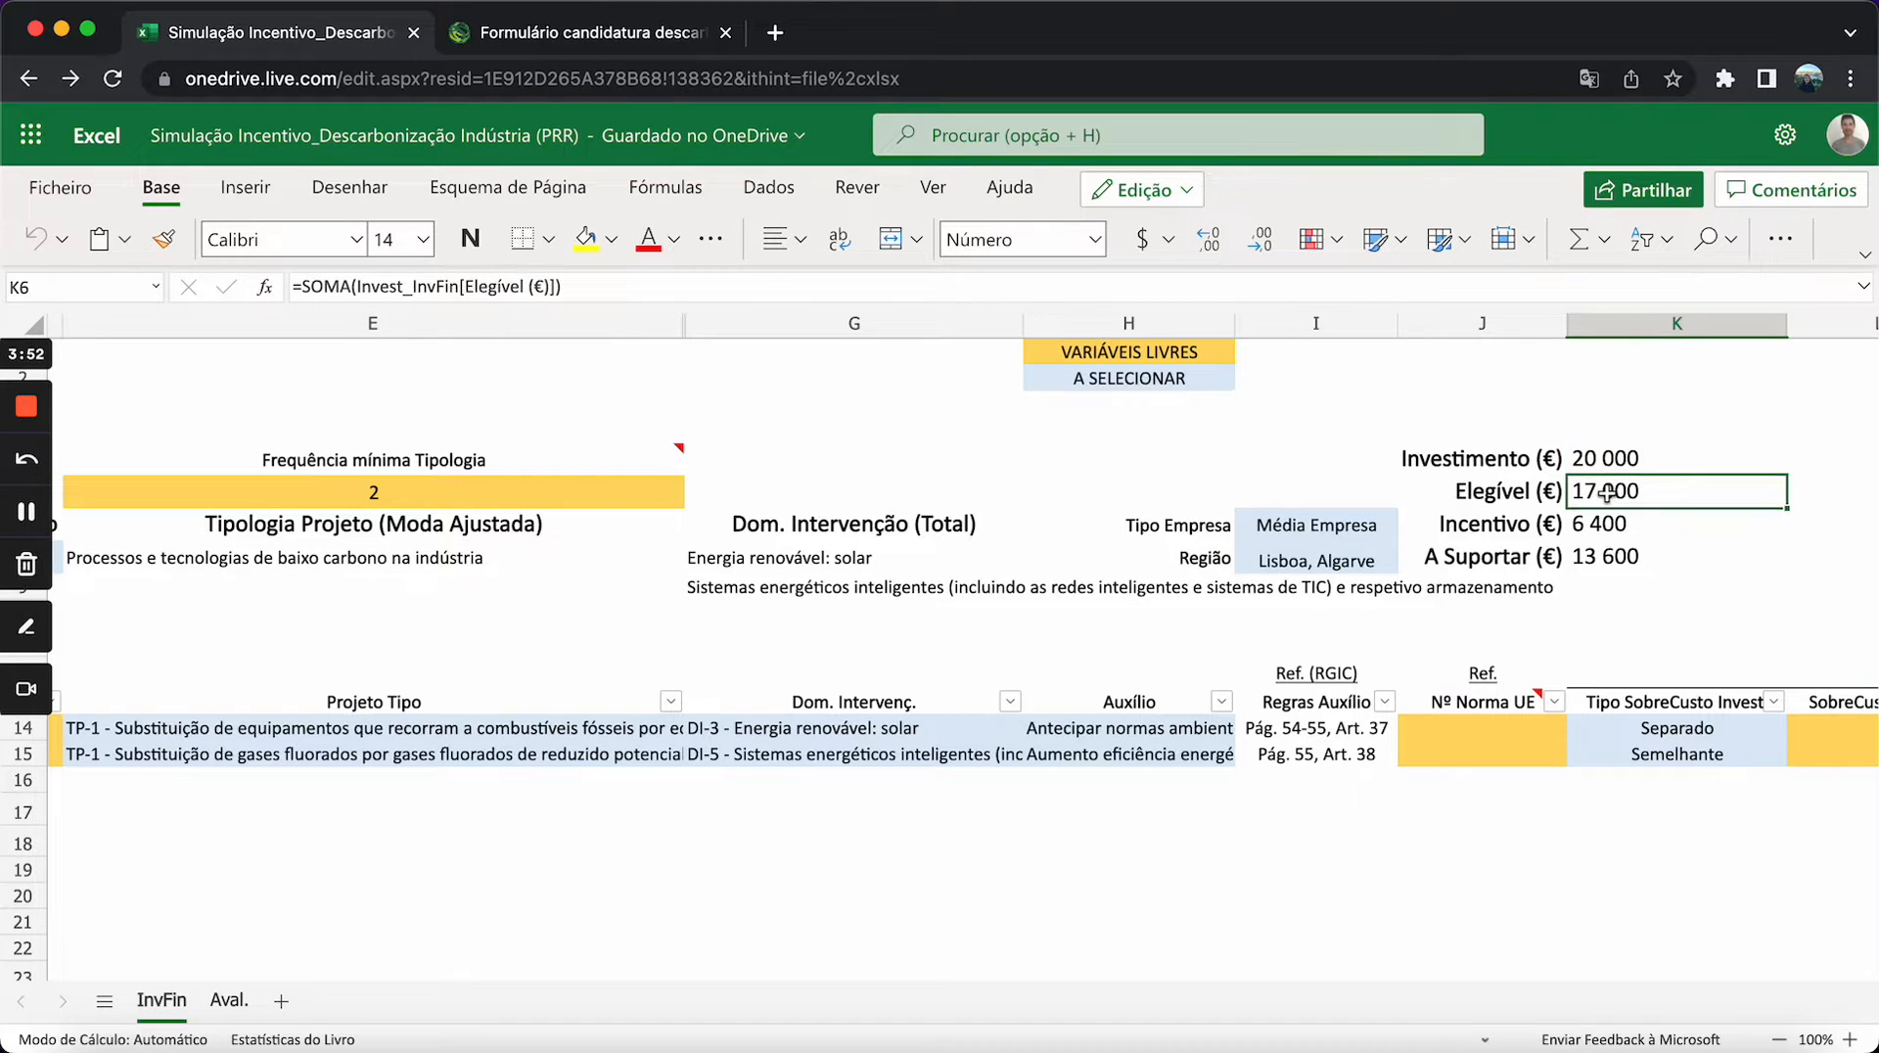
pyautogui.click(1606, 523)
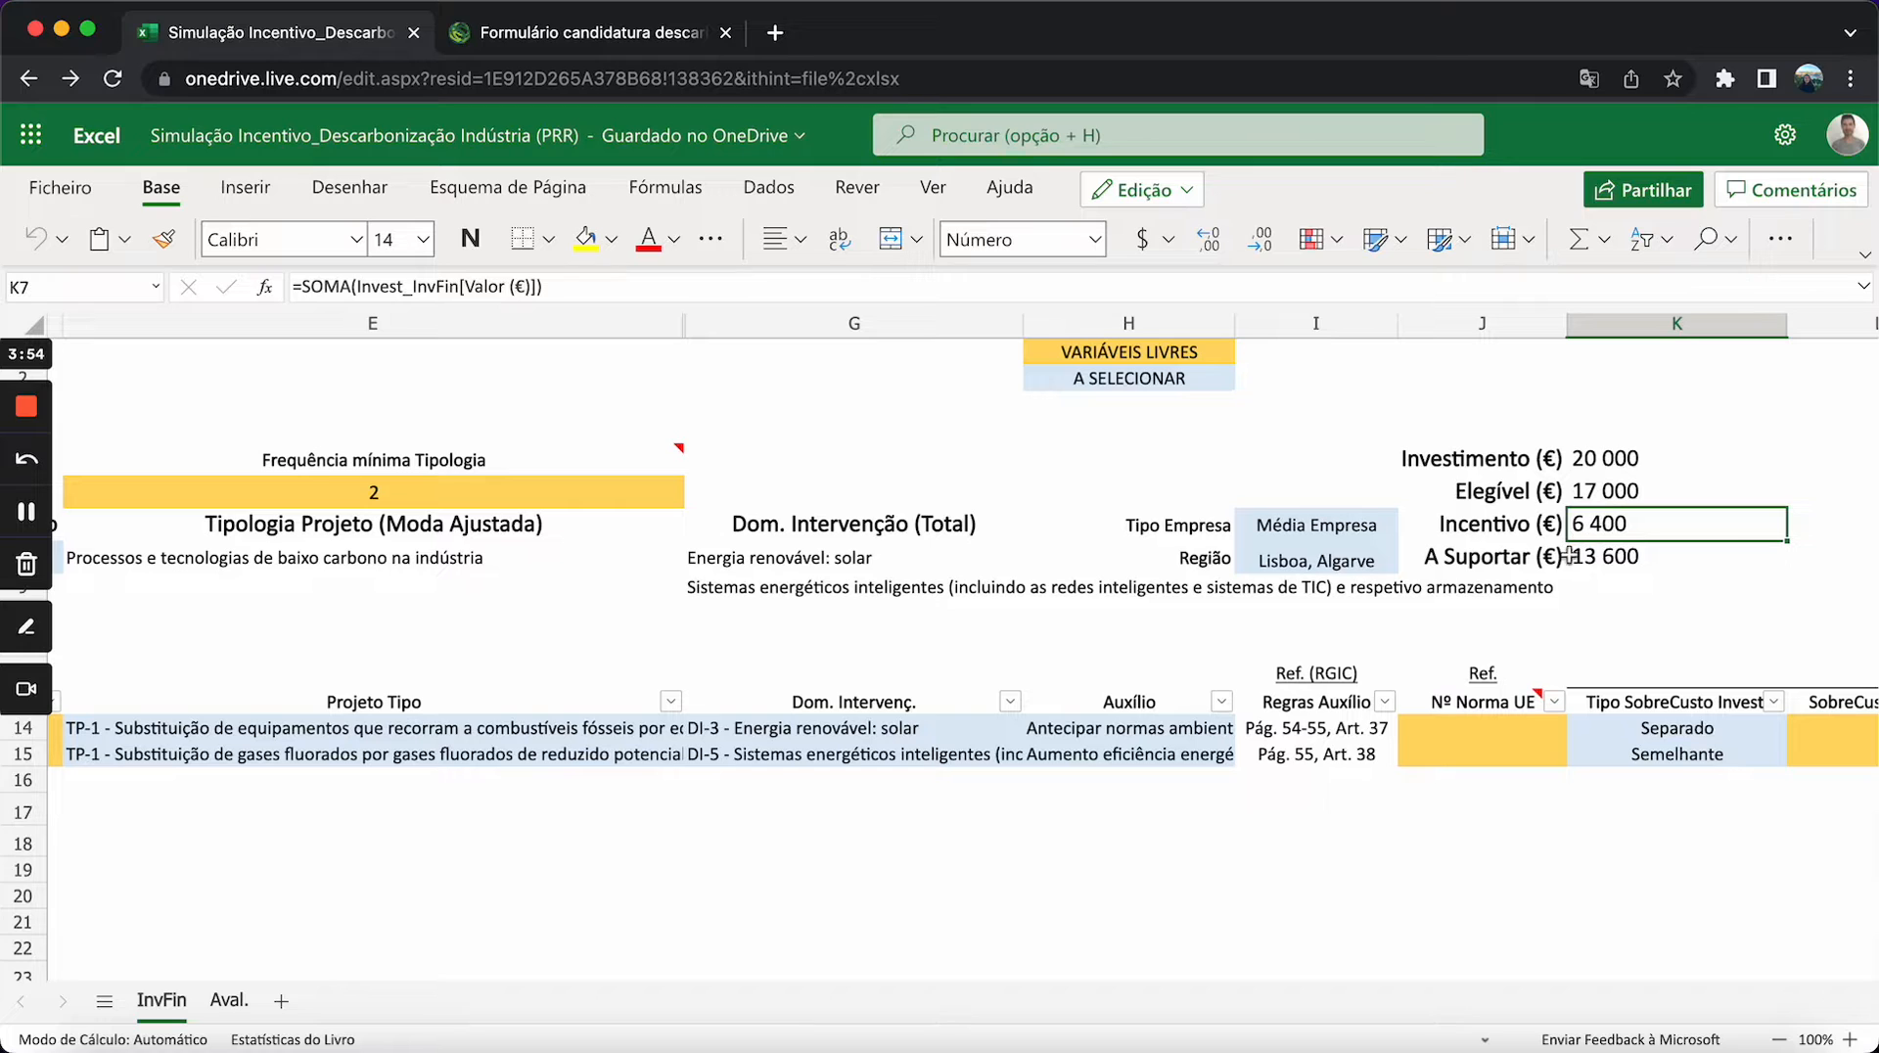
pyautogui.hscroll(-3, 1070, 644)
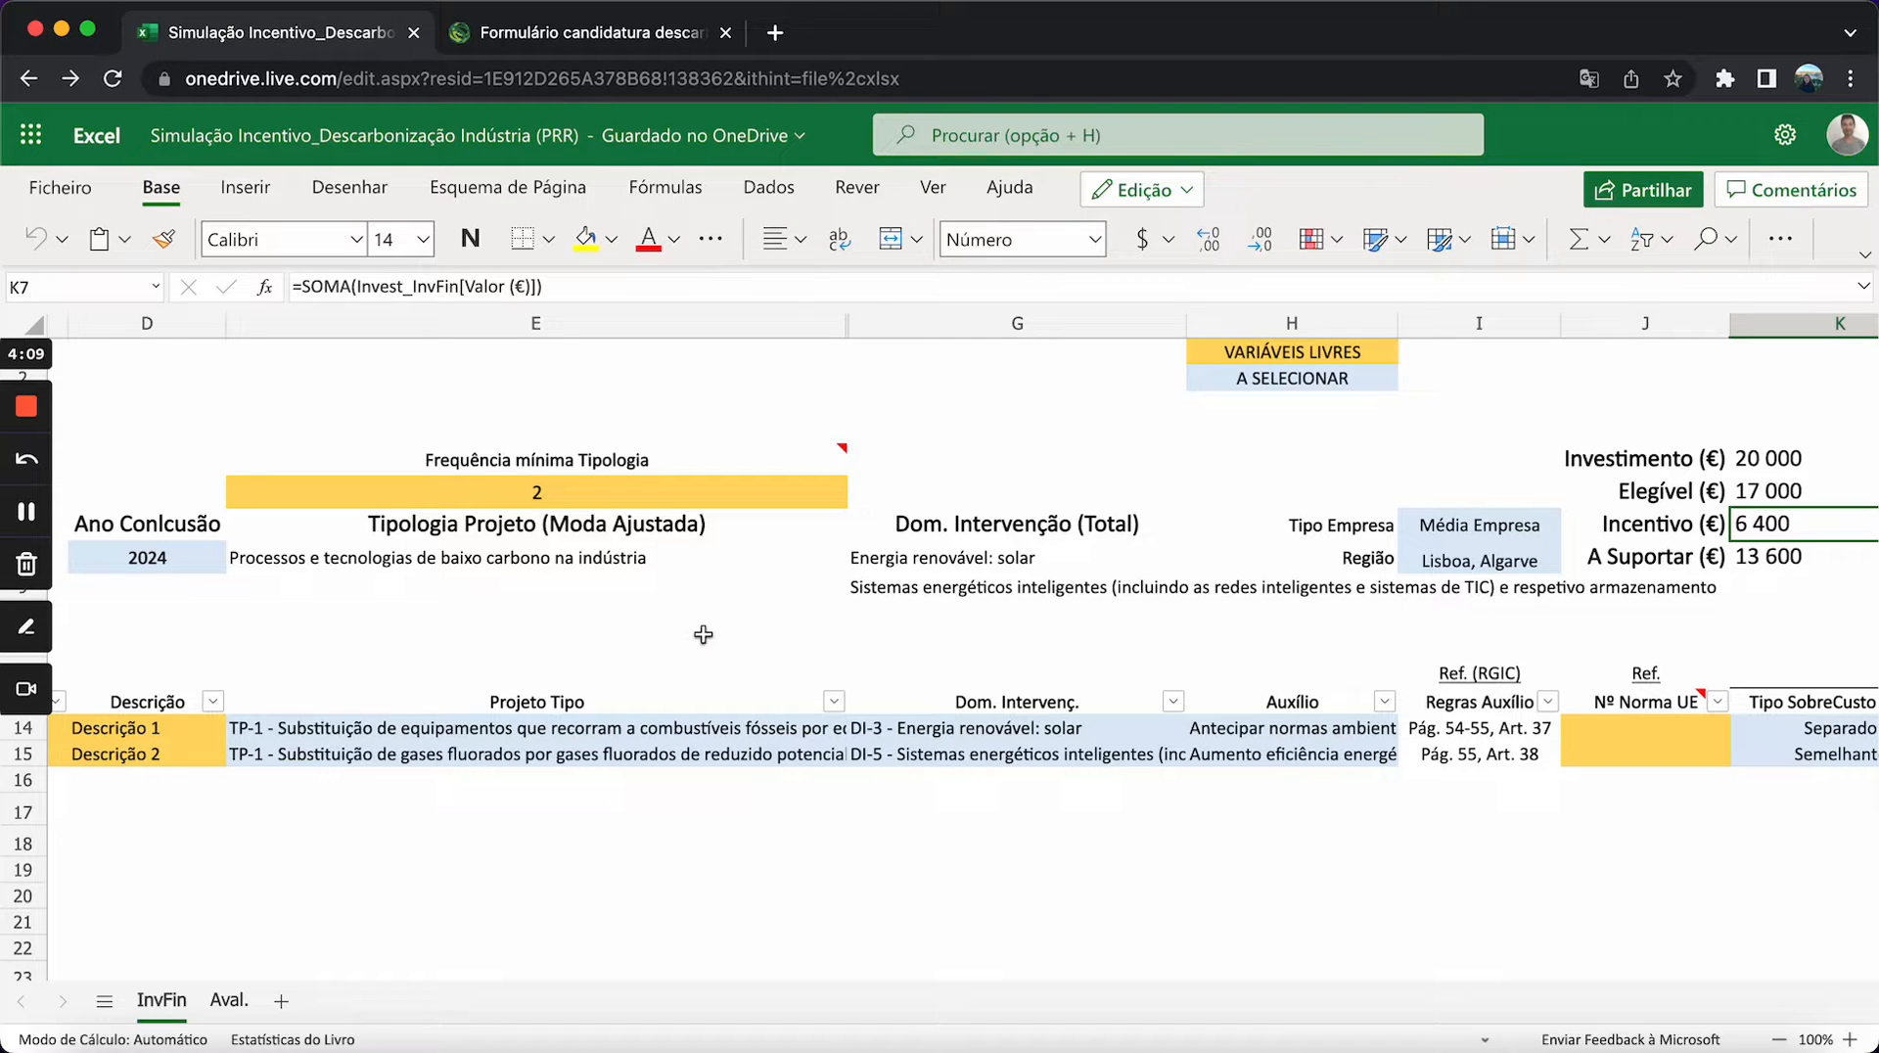
pyautogui.hscroll(-5, 703, 634)
pyautogui.hscroll(-2, 702, 634)
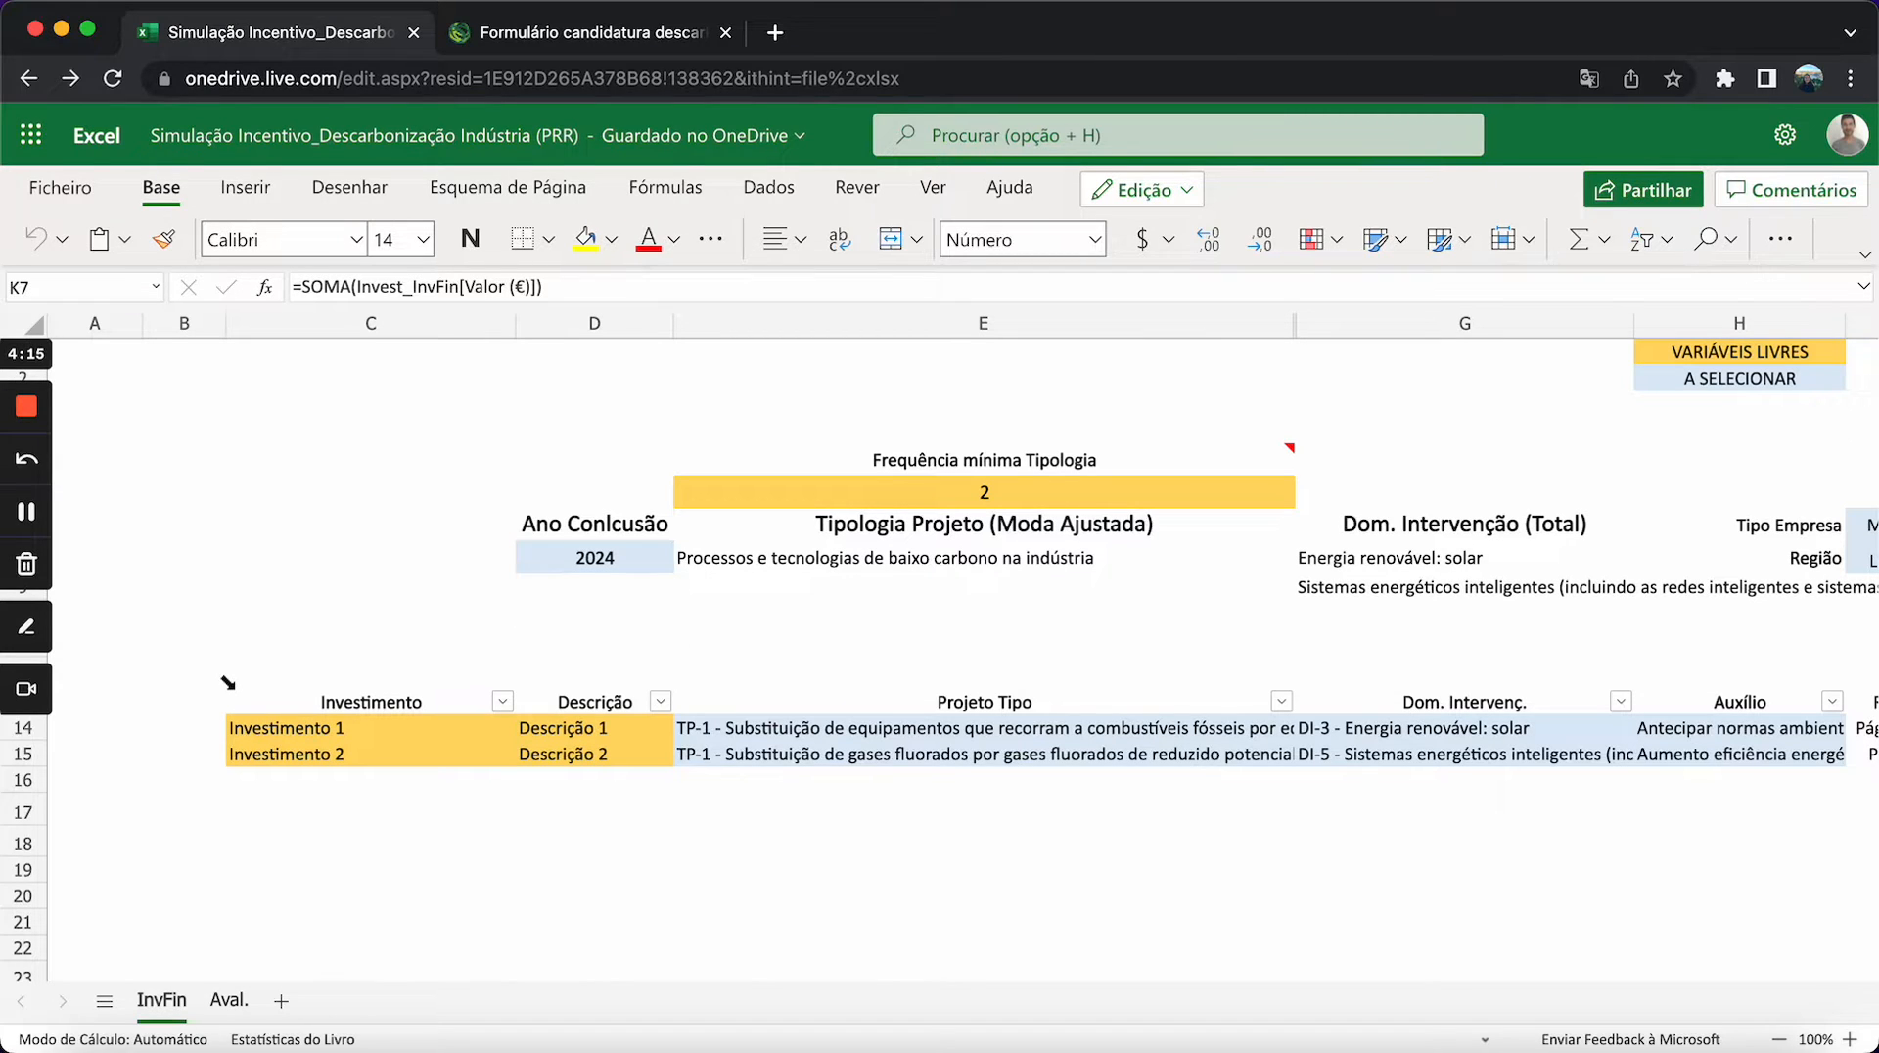
# - Inspect the Investimento and Descrição column headers and the entries of investment 1 in the InvFin investment table
pyautogui.click(363, 728)
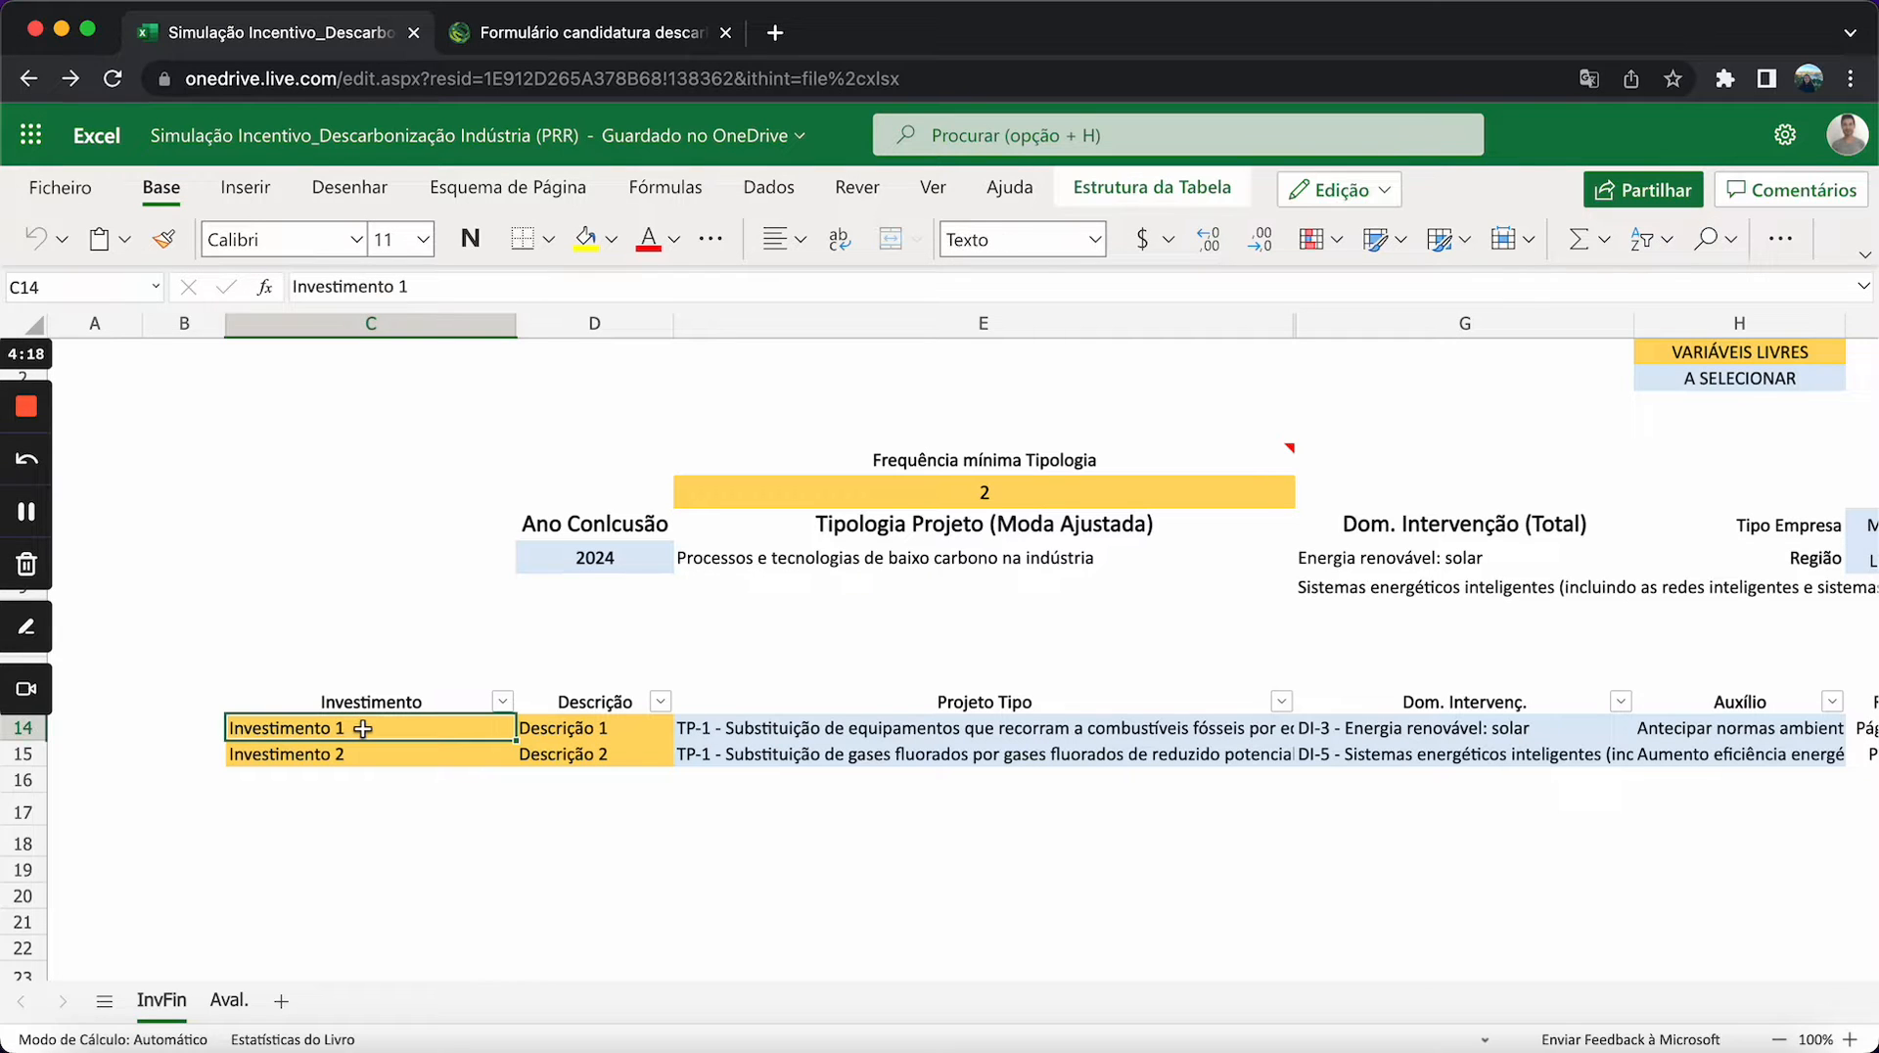
pyautogui.click(230, 692)
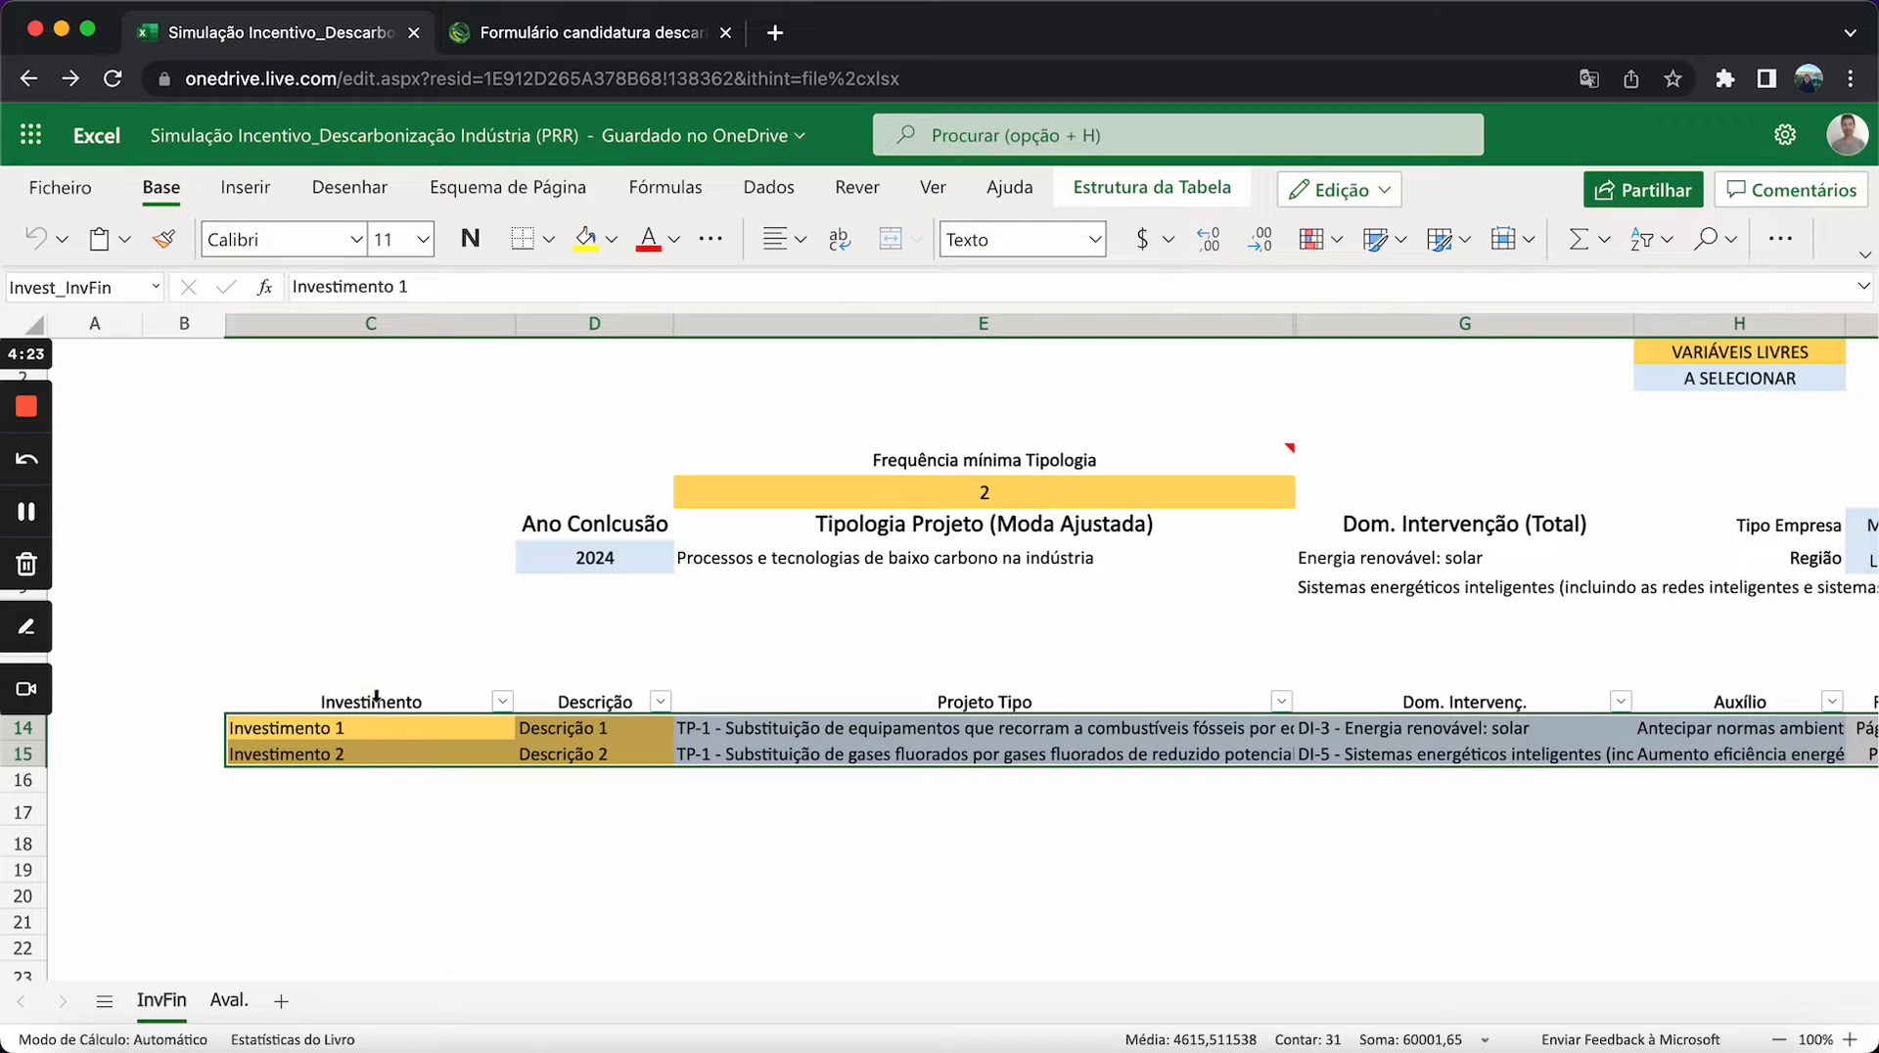
pyautogui.click(382, 703)
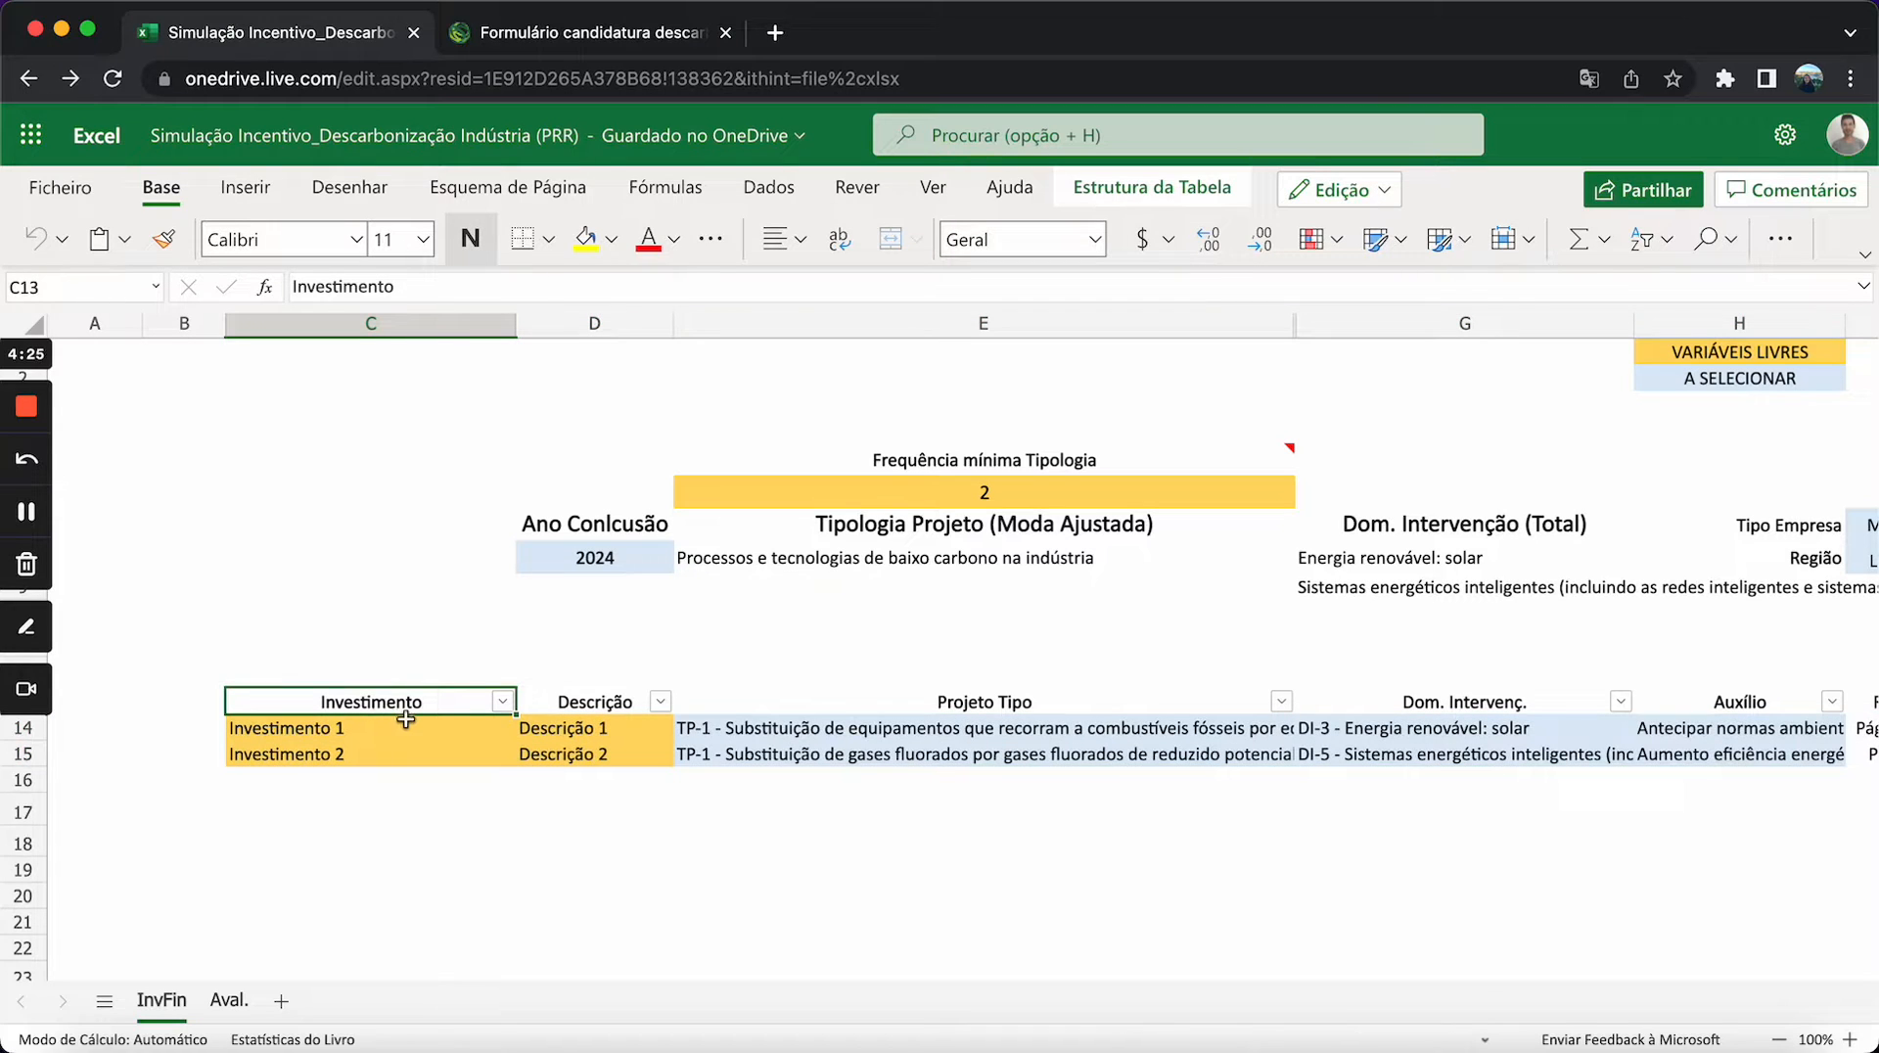
pyautogui.click(410, 725)
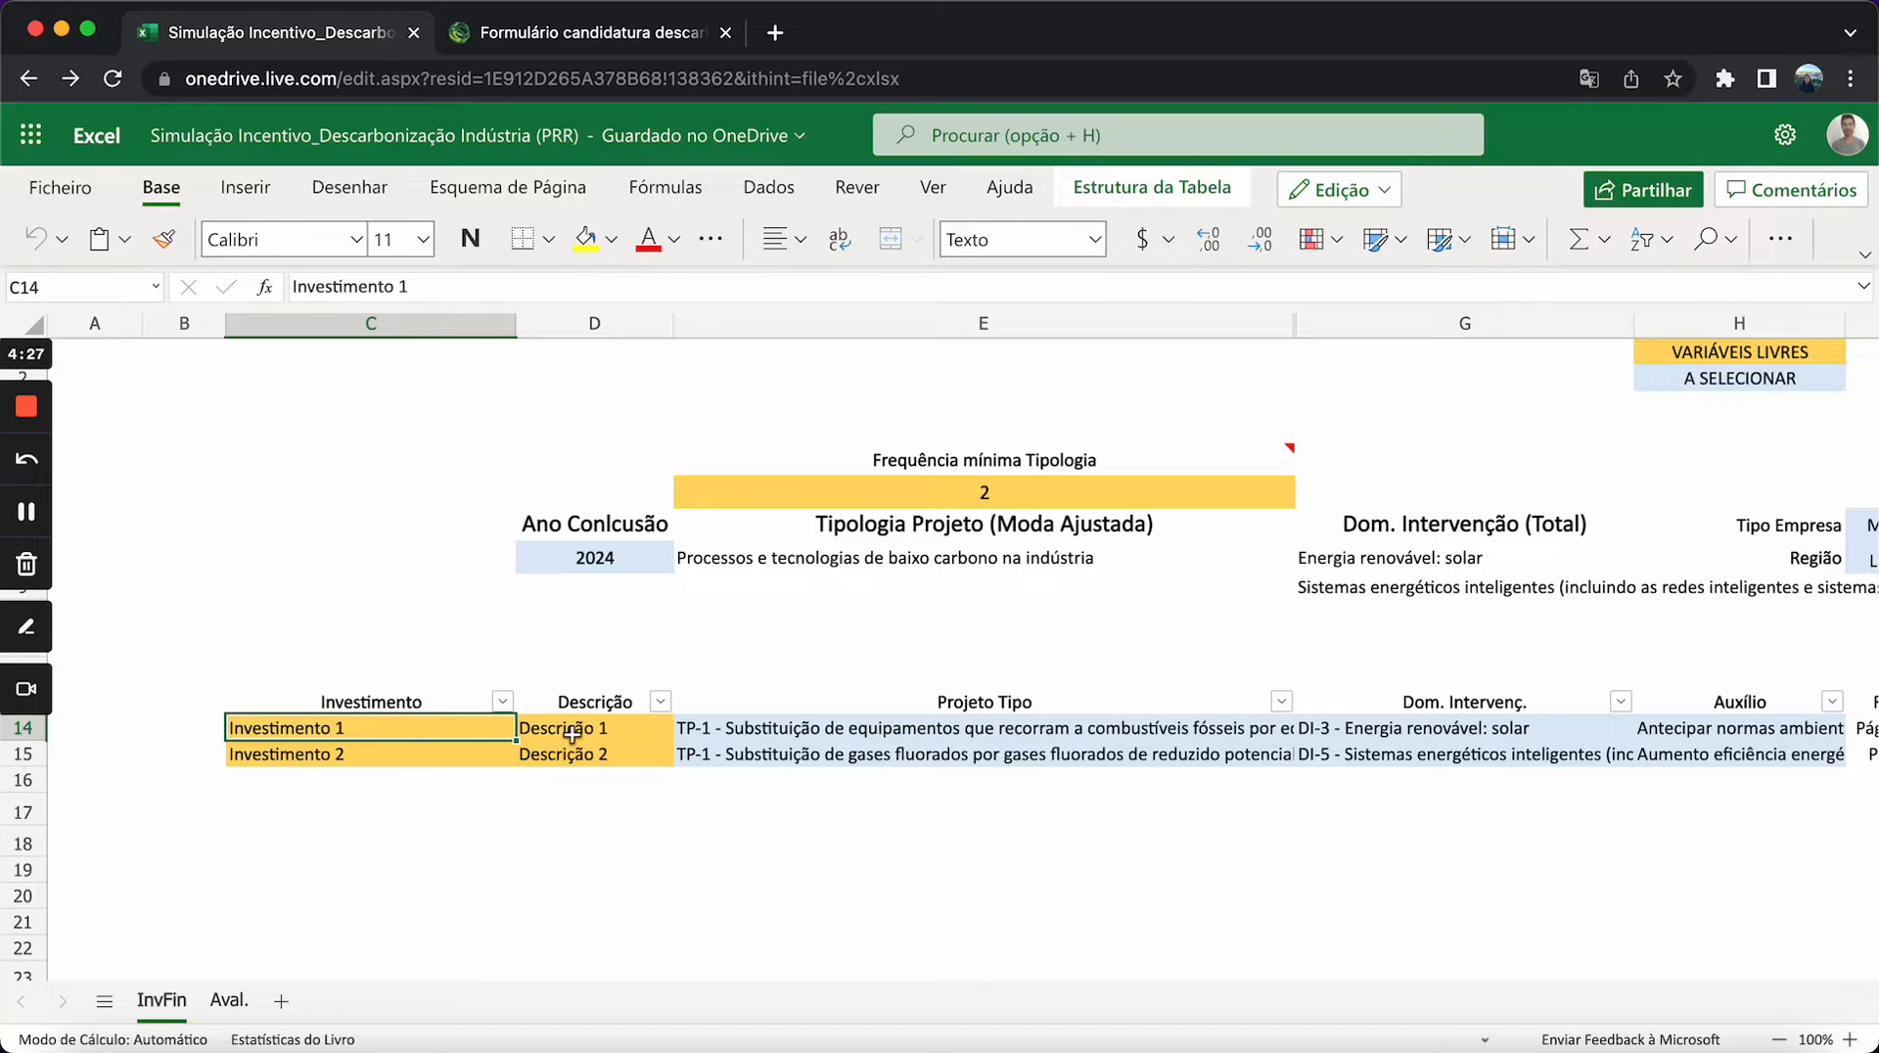
pyautogui.click(617, 694)
pyautogui.click(626, 724)
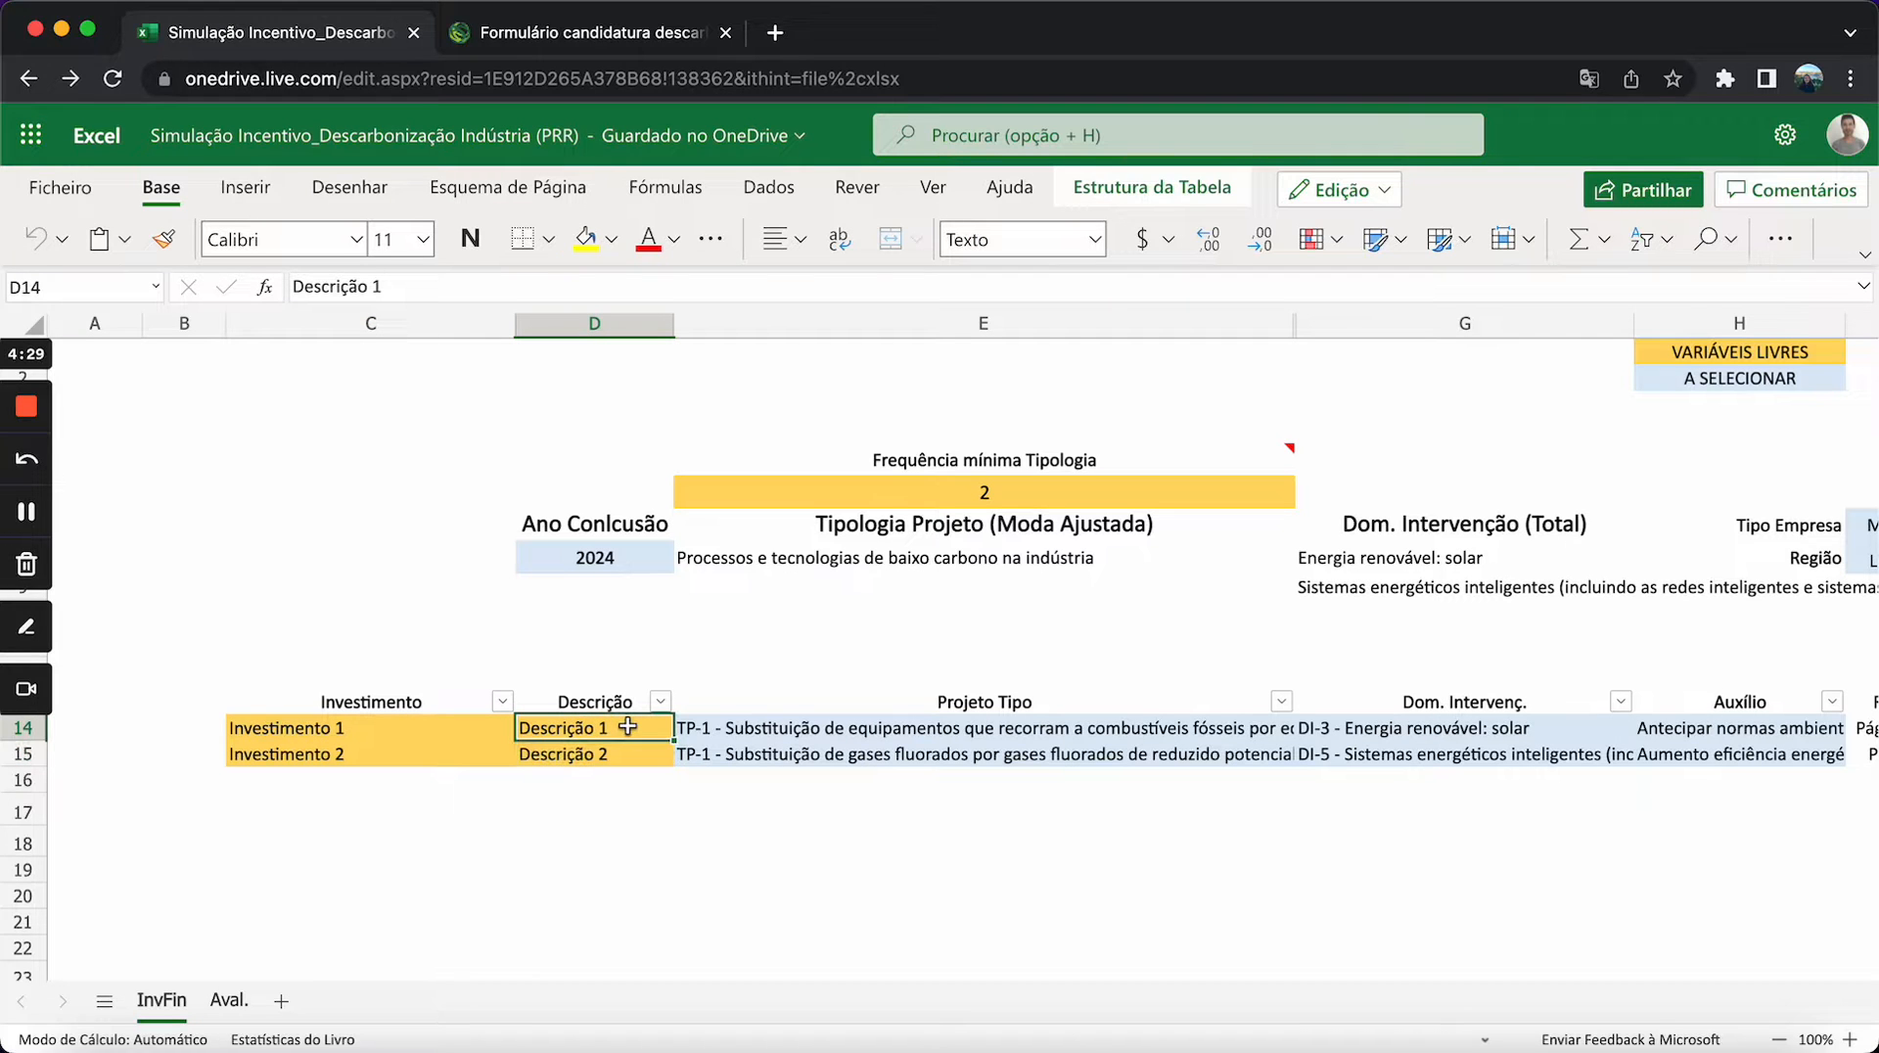
# - View the available Projeto Tipo options for investment 1 and close the list without changing the selection
pyautogui.hscroll(2, 920, 839)
pyautogui.hscroll(2, 920, 840)
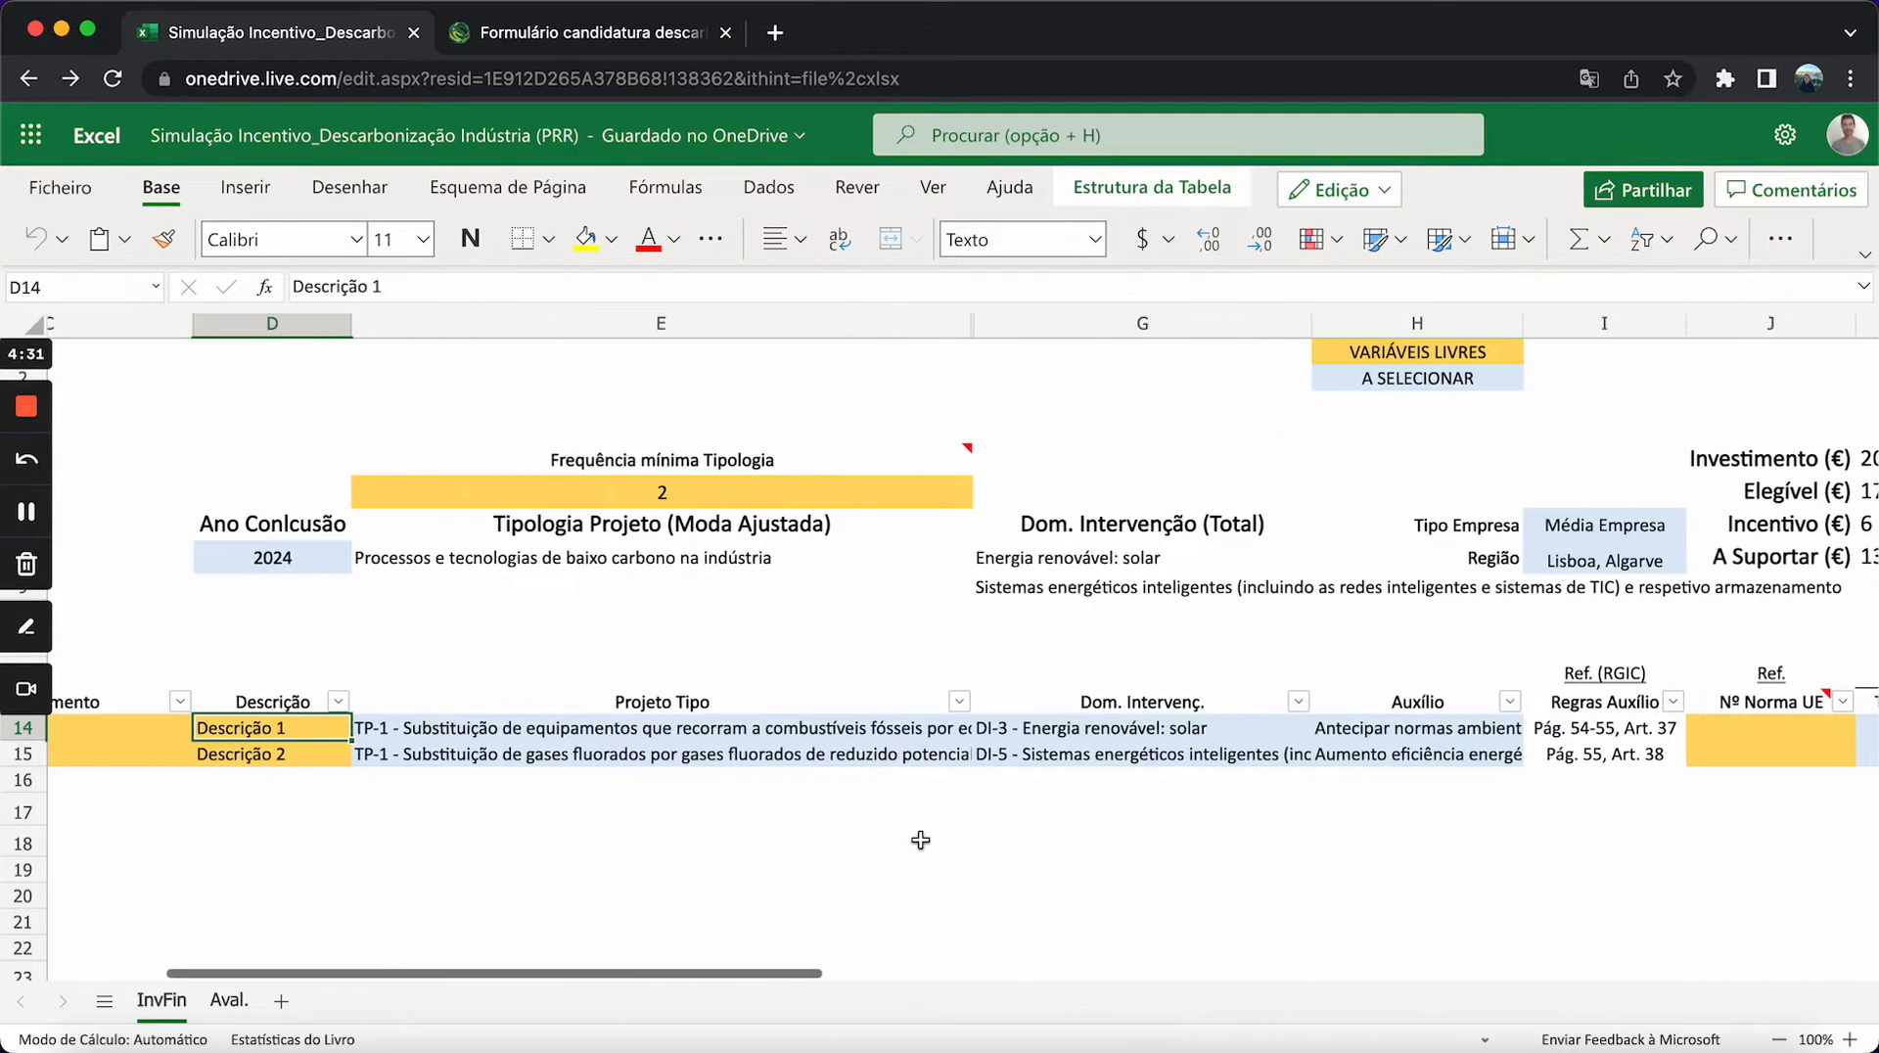
pyautogui.click(920, 740)
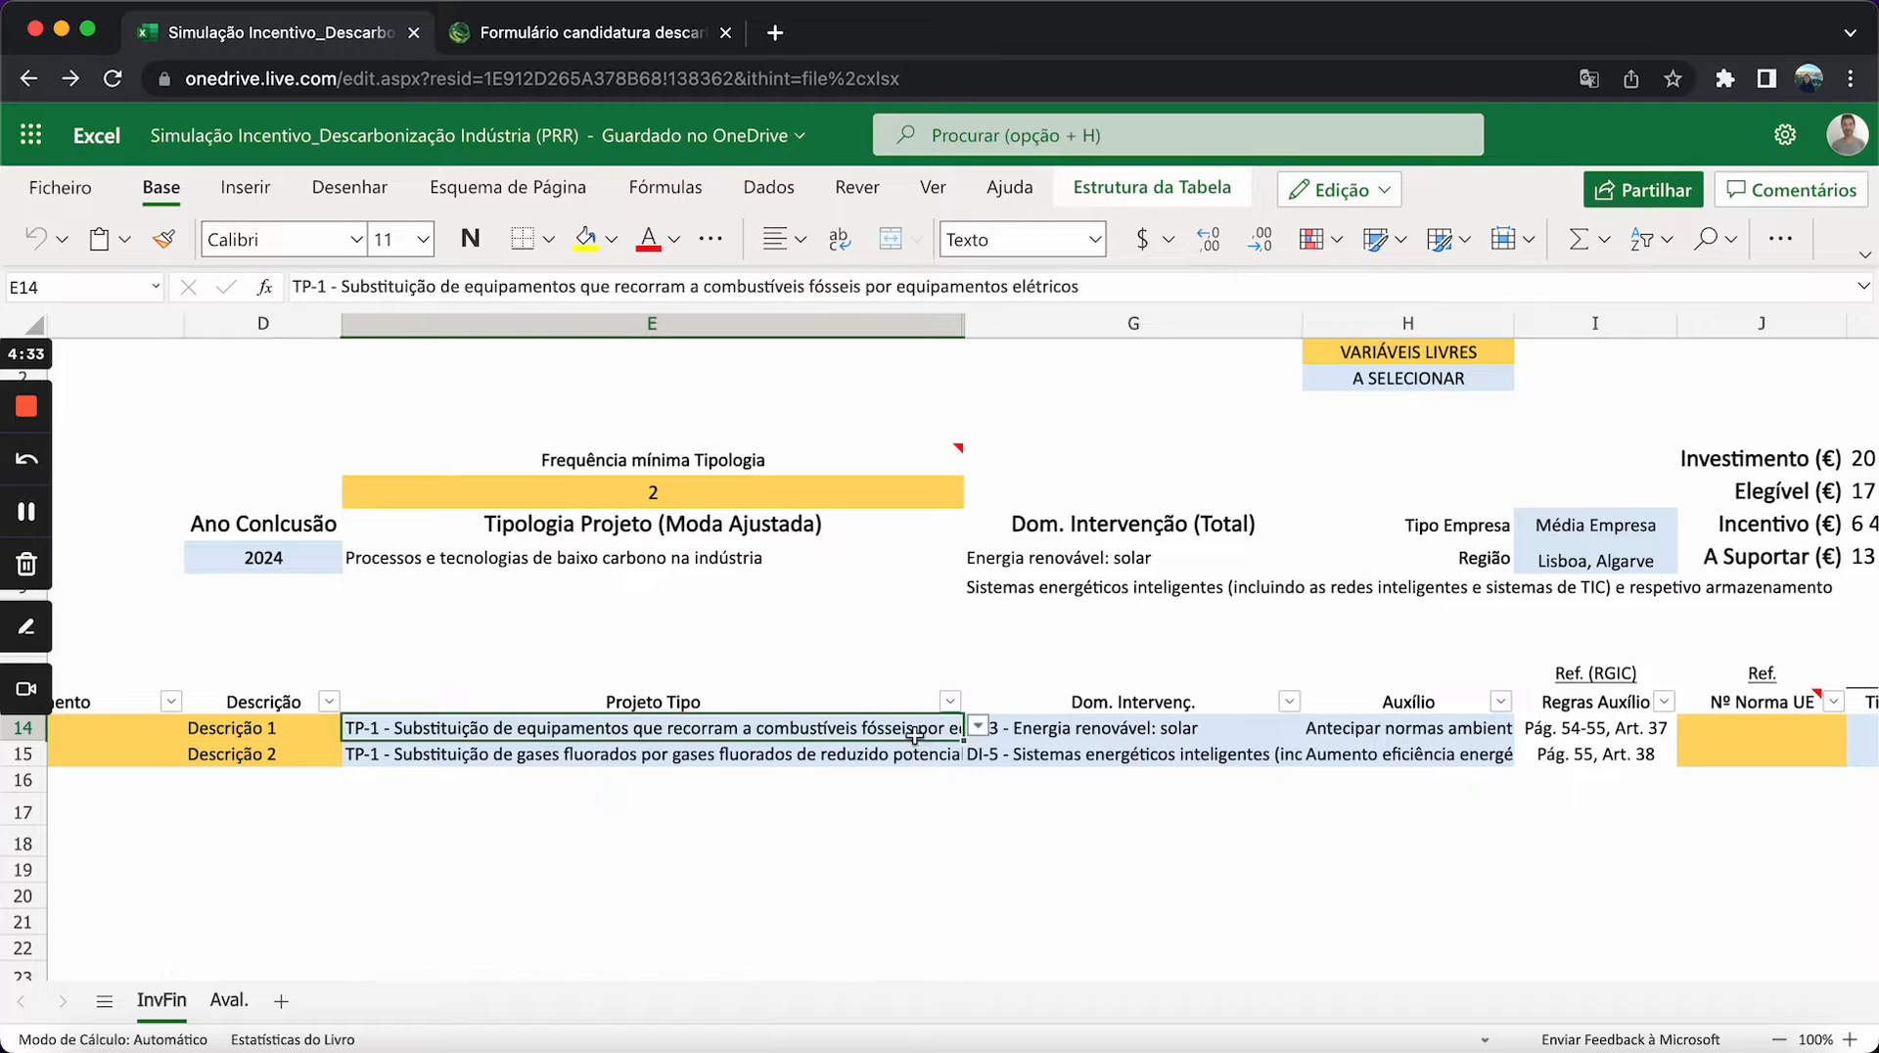
pyautogui.click(978, 728)
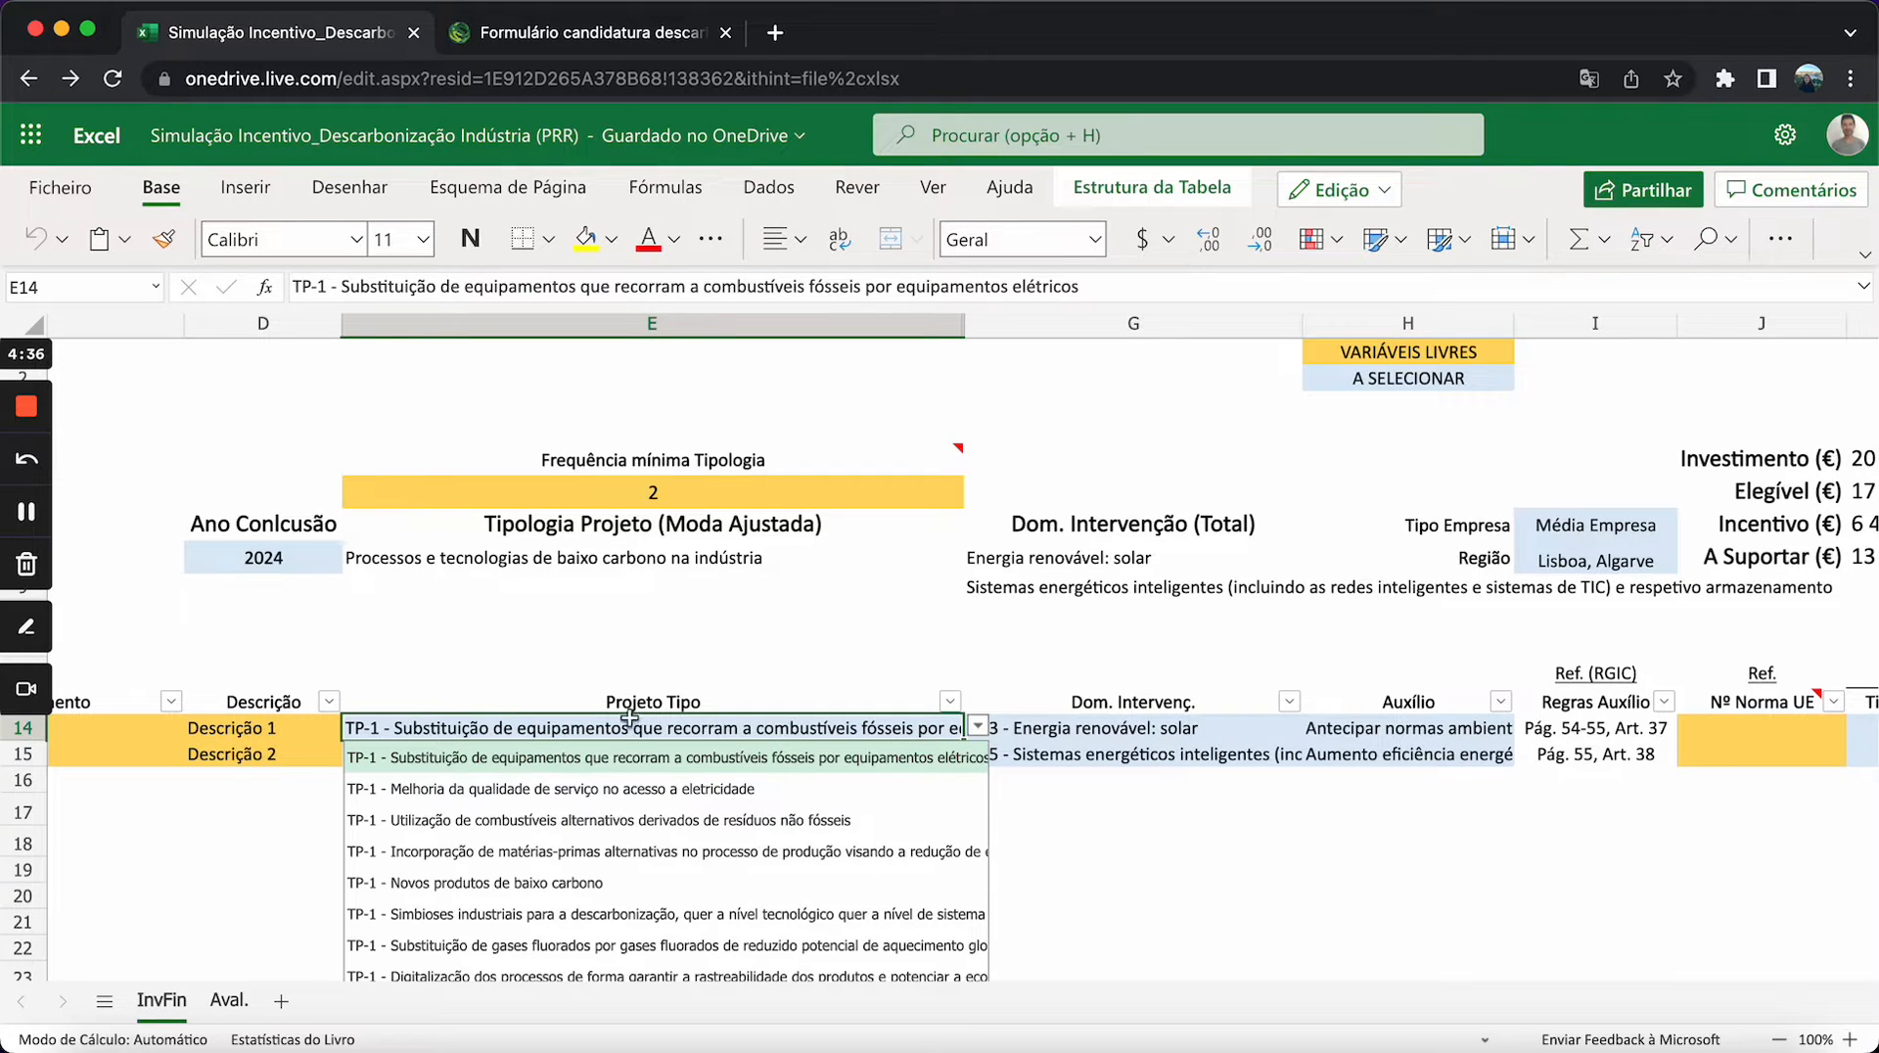
pyautogui.click(1155, 884)
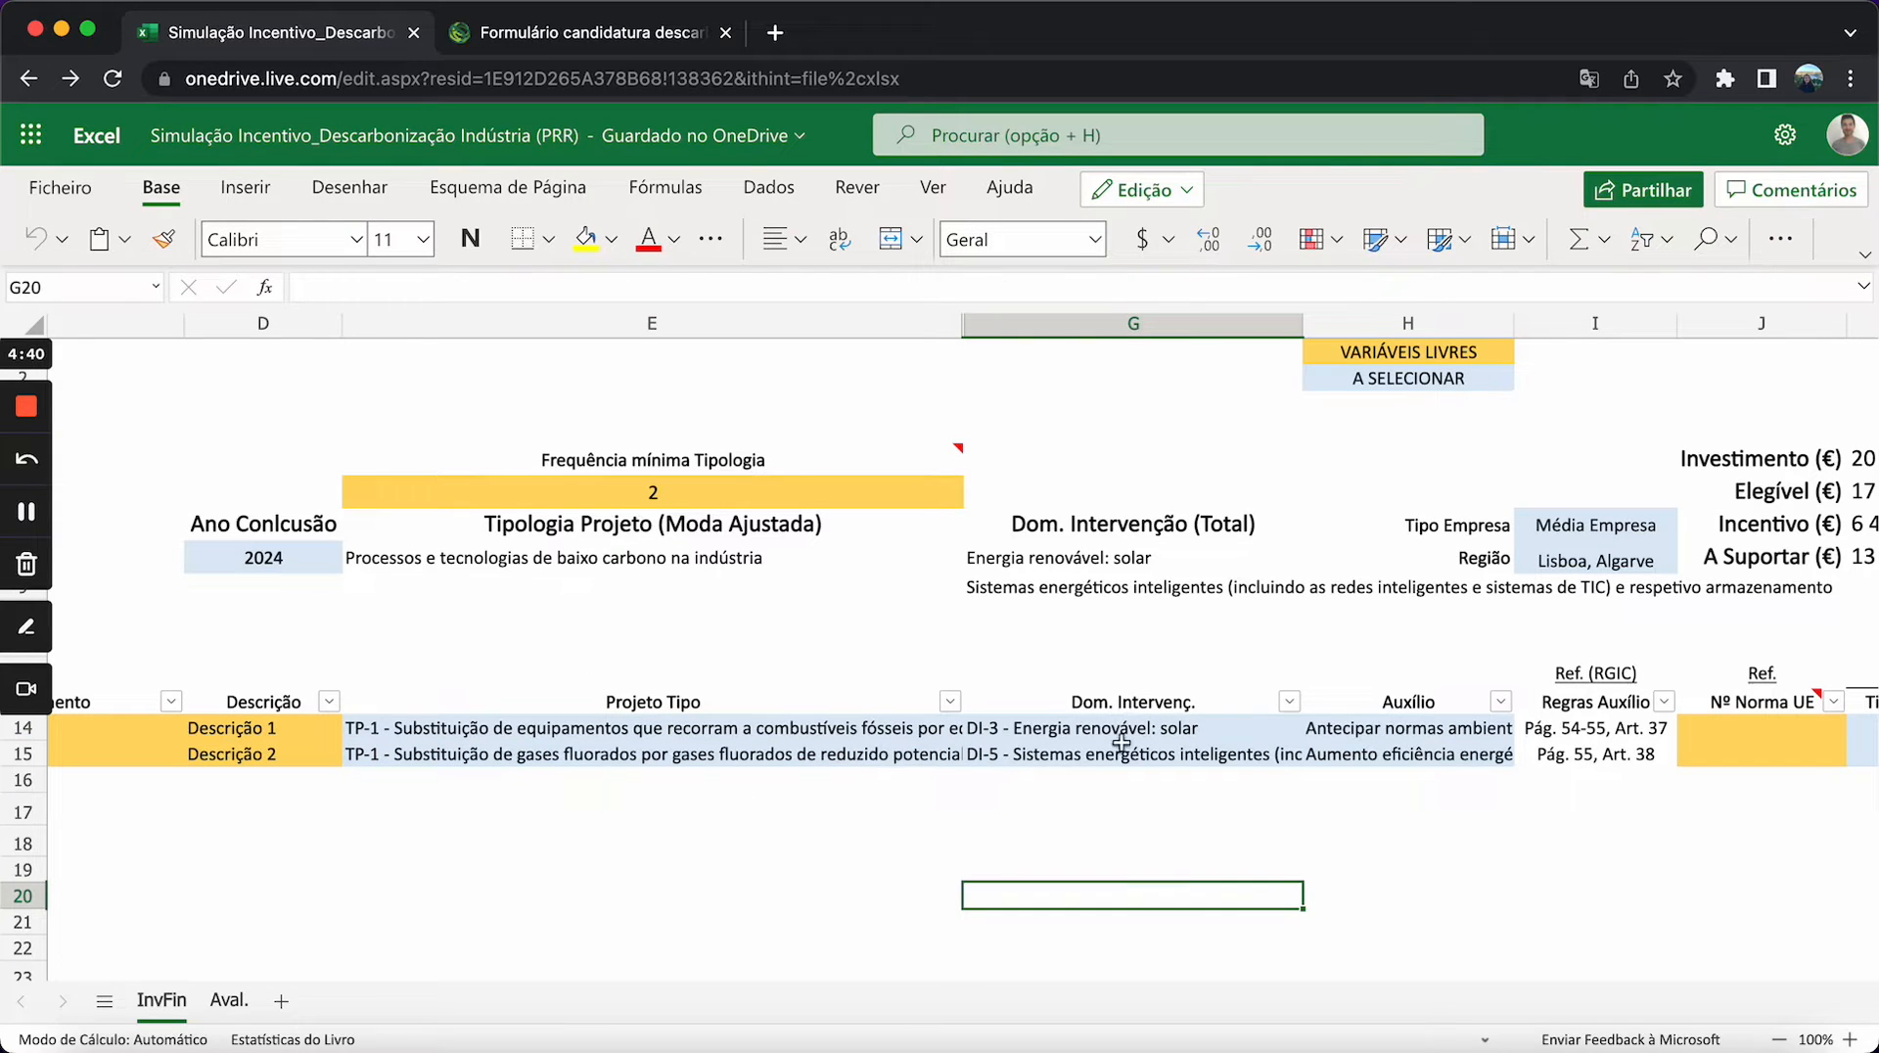
# - Review the Dom. Intervenç. column and its available options for investment 1, keeping the current choice
pyautogui.click(1188, 697)
pyautogui.click(1188, 697)
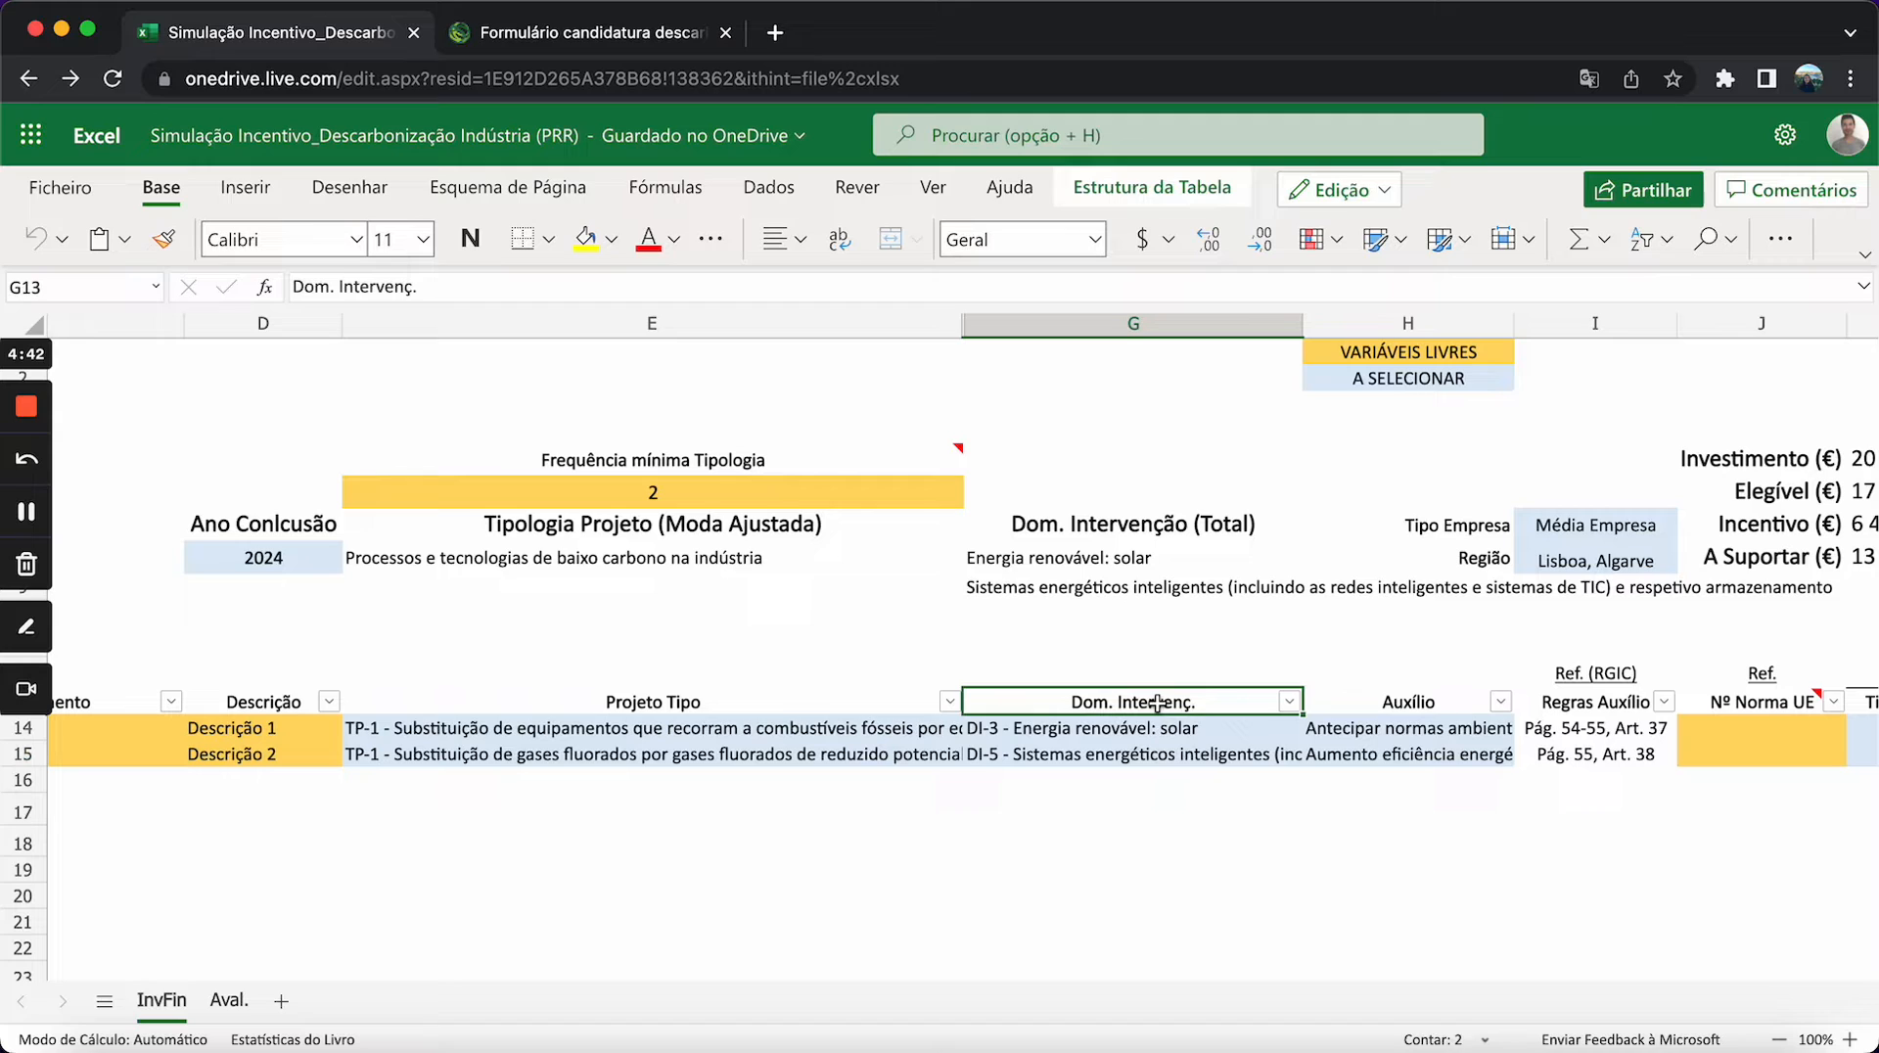
pyautogui.click(1277, 727)
pyautogui.click(1313, 729)
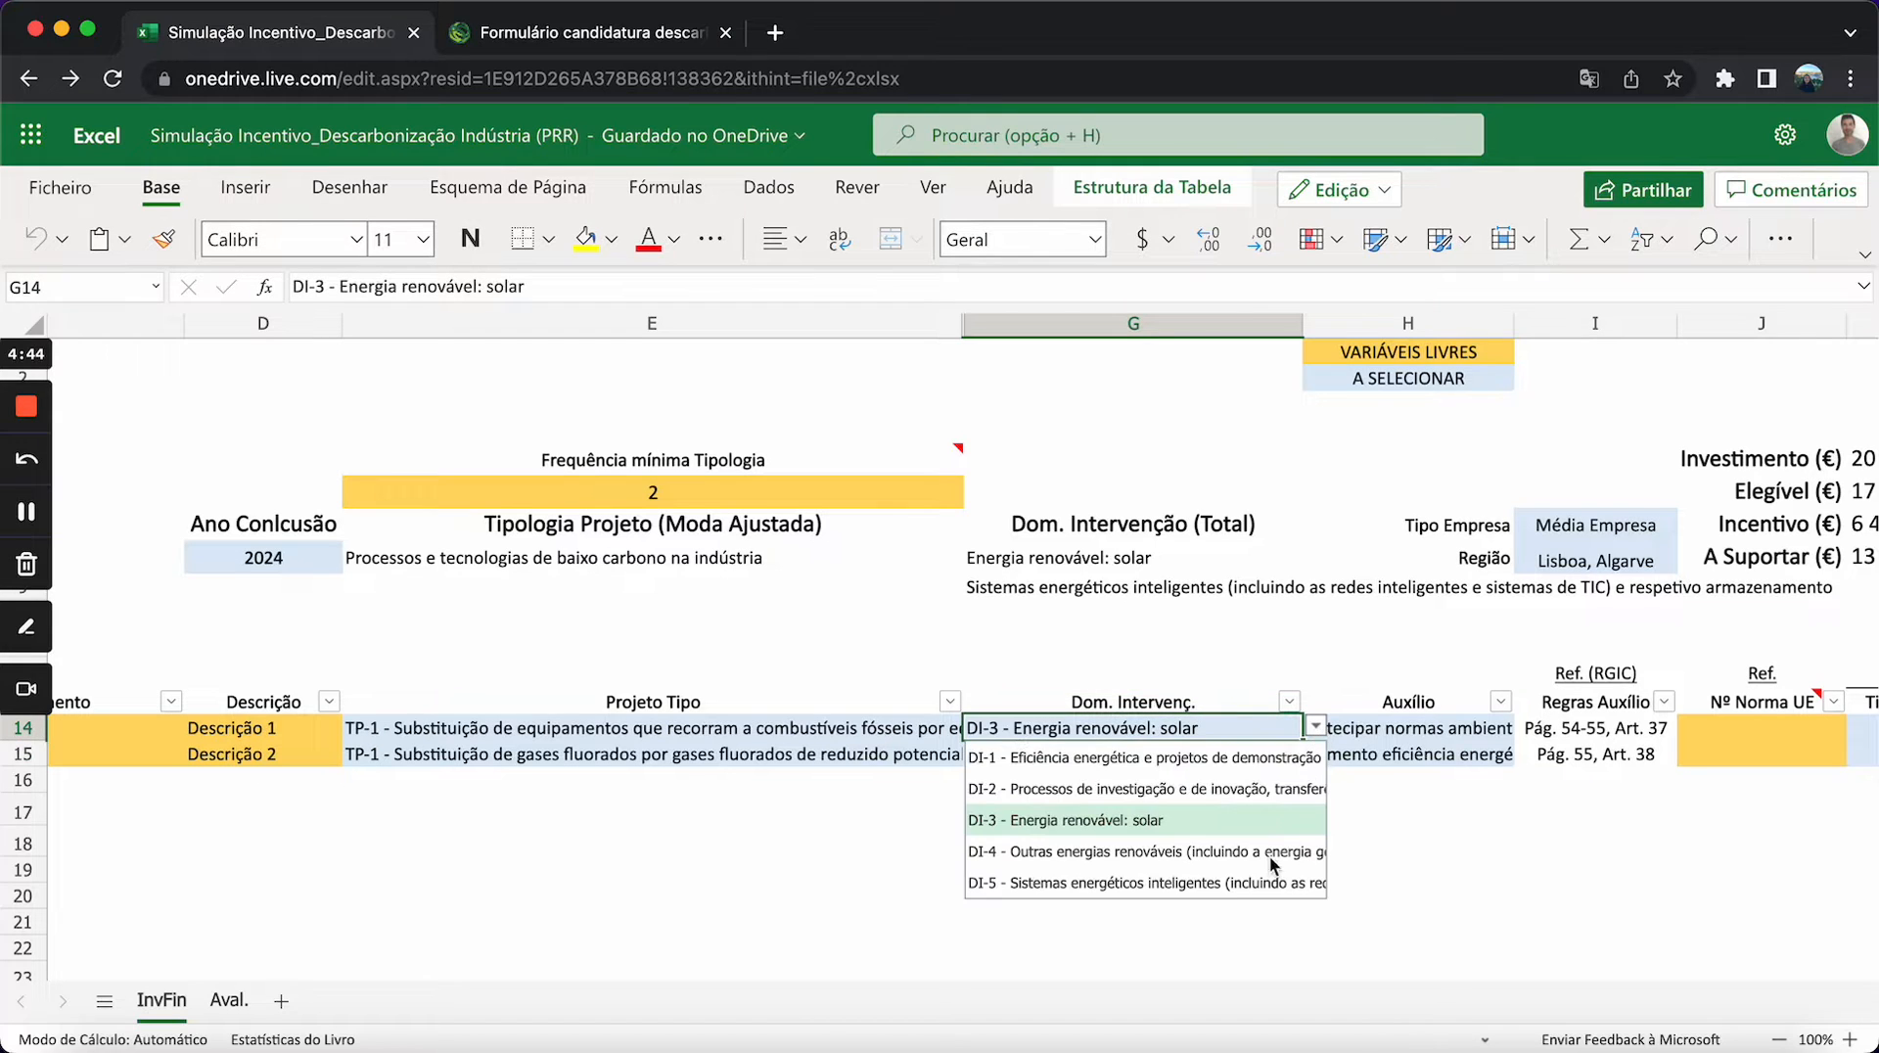
pyautogui.click(1383, 848)
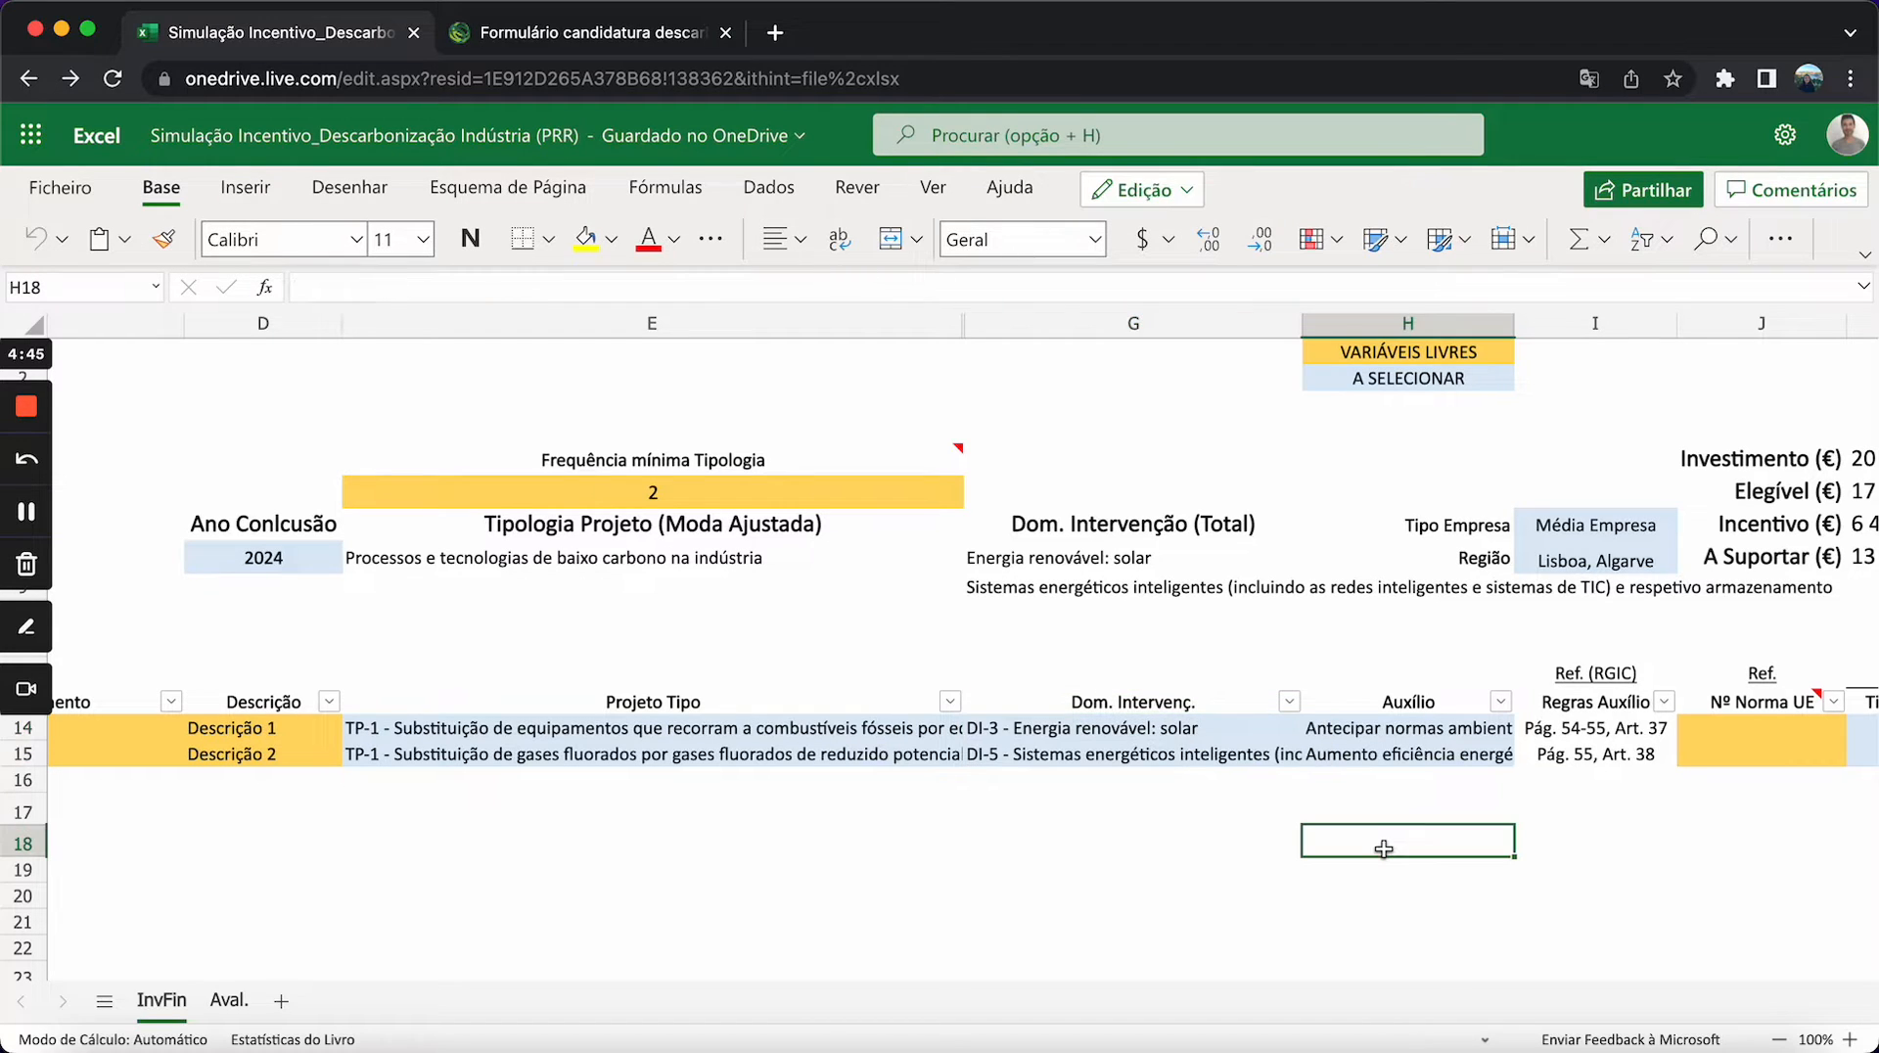
pyautogui.click(1151, 705)
# - Examine the Auxílio column and its list of aid types for investment 1, leaving the selection as it is
pyautogui.hscroll(3, 1258, 861)
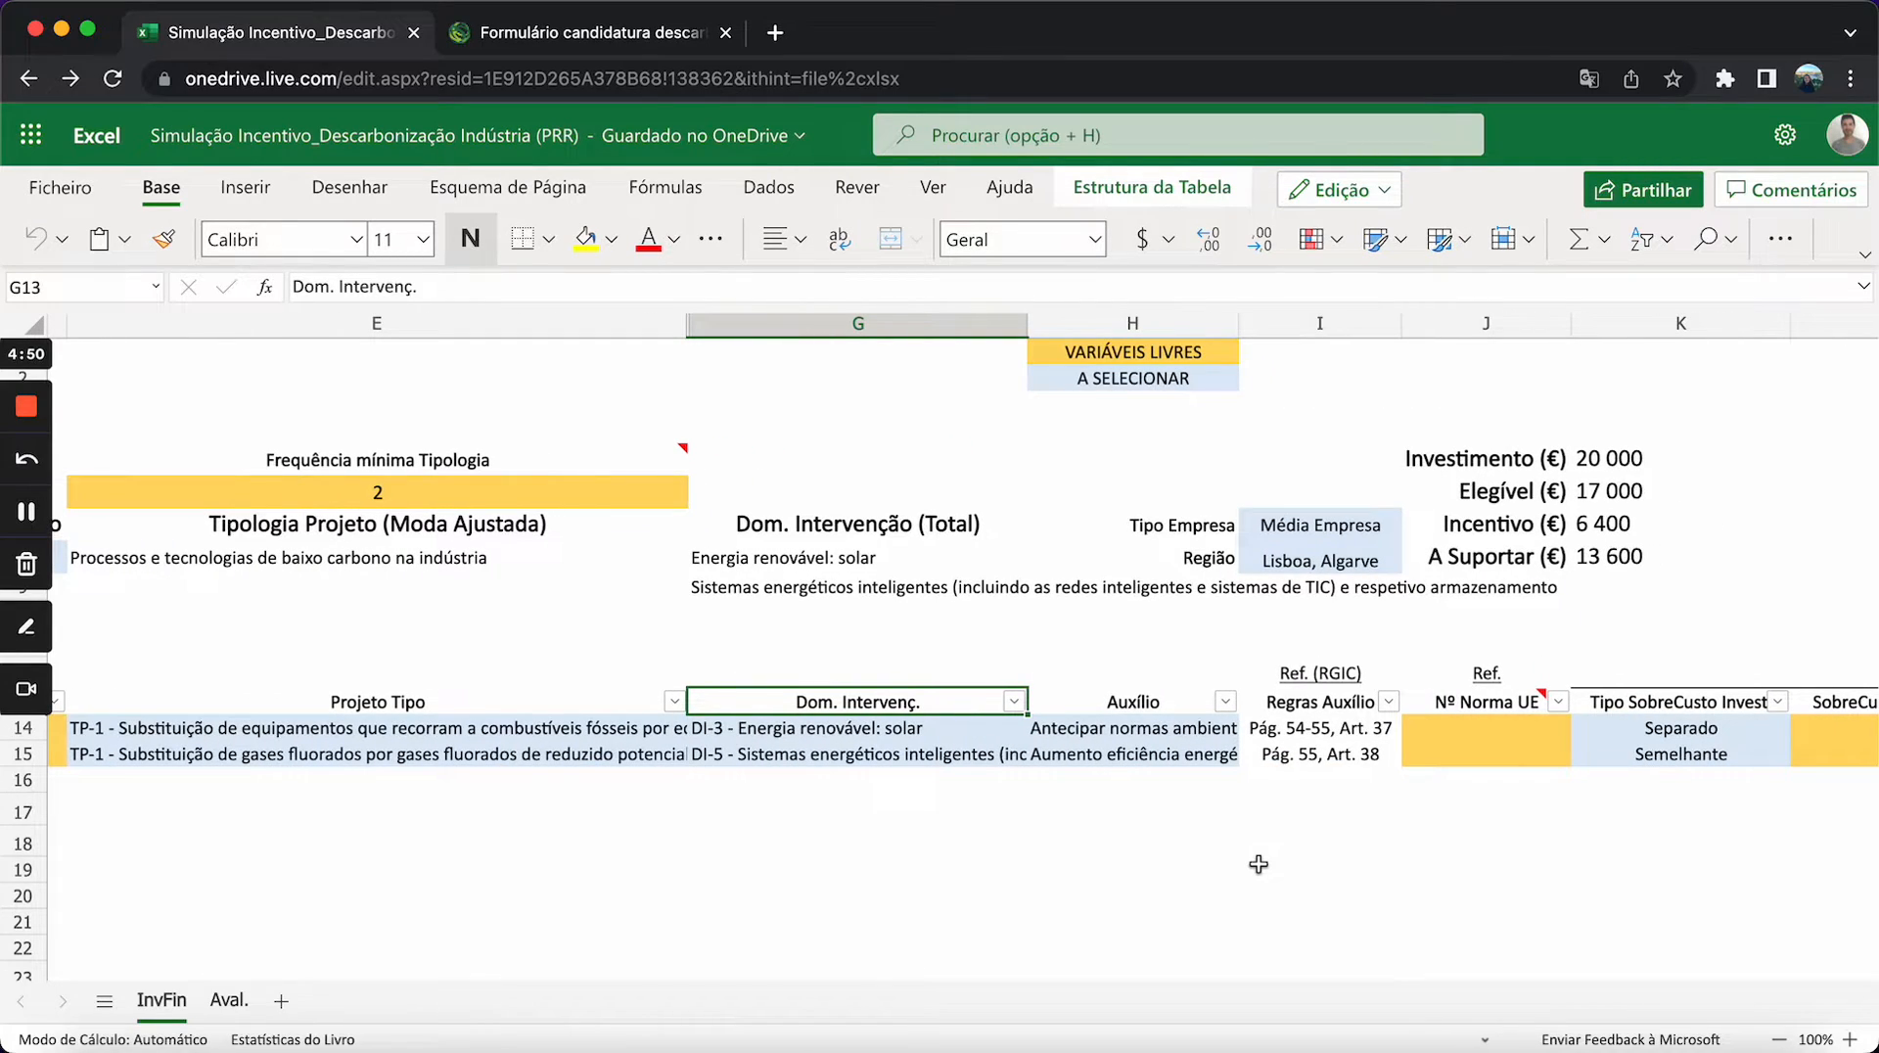
pyautogui.hscroll(3, 1258, 864)
pyautogui.click(932, 702)
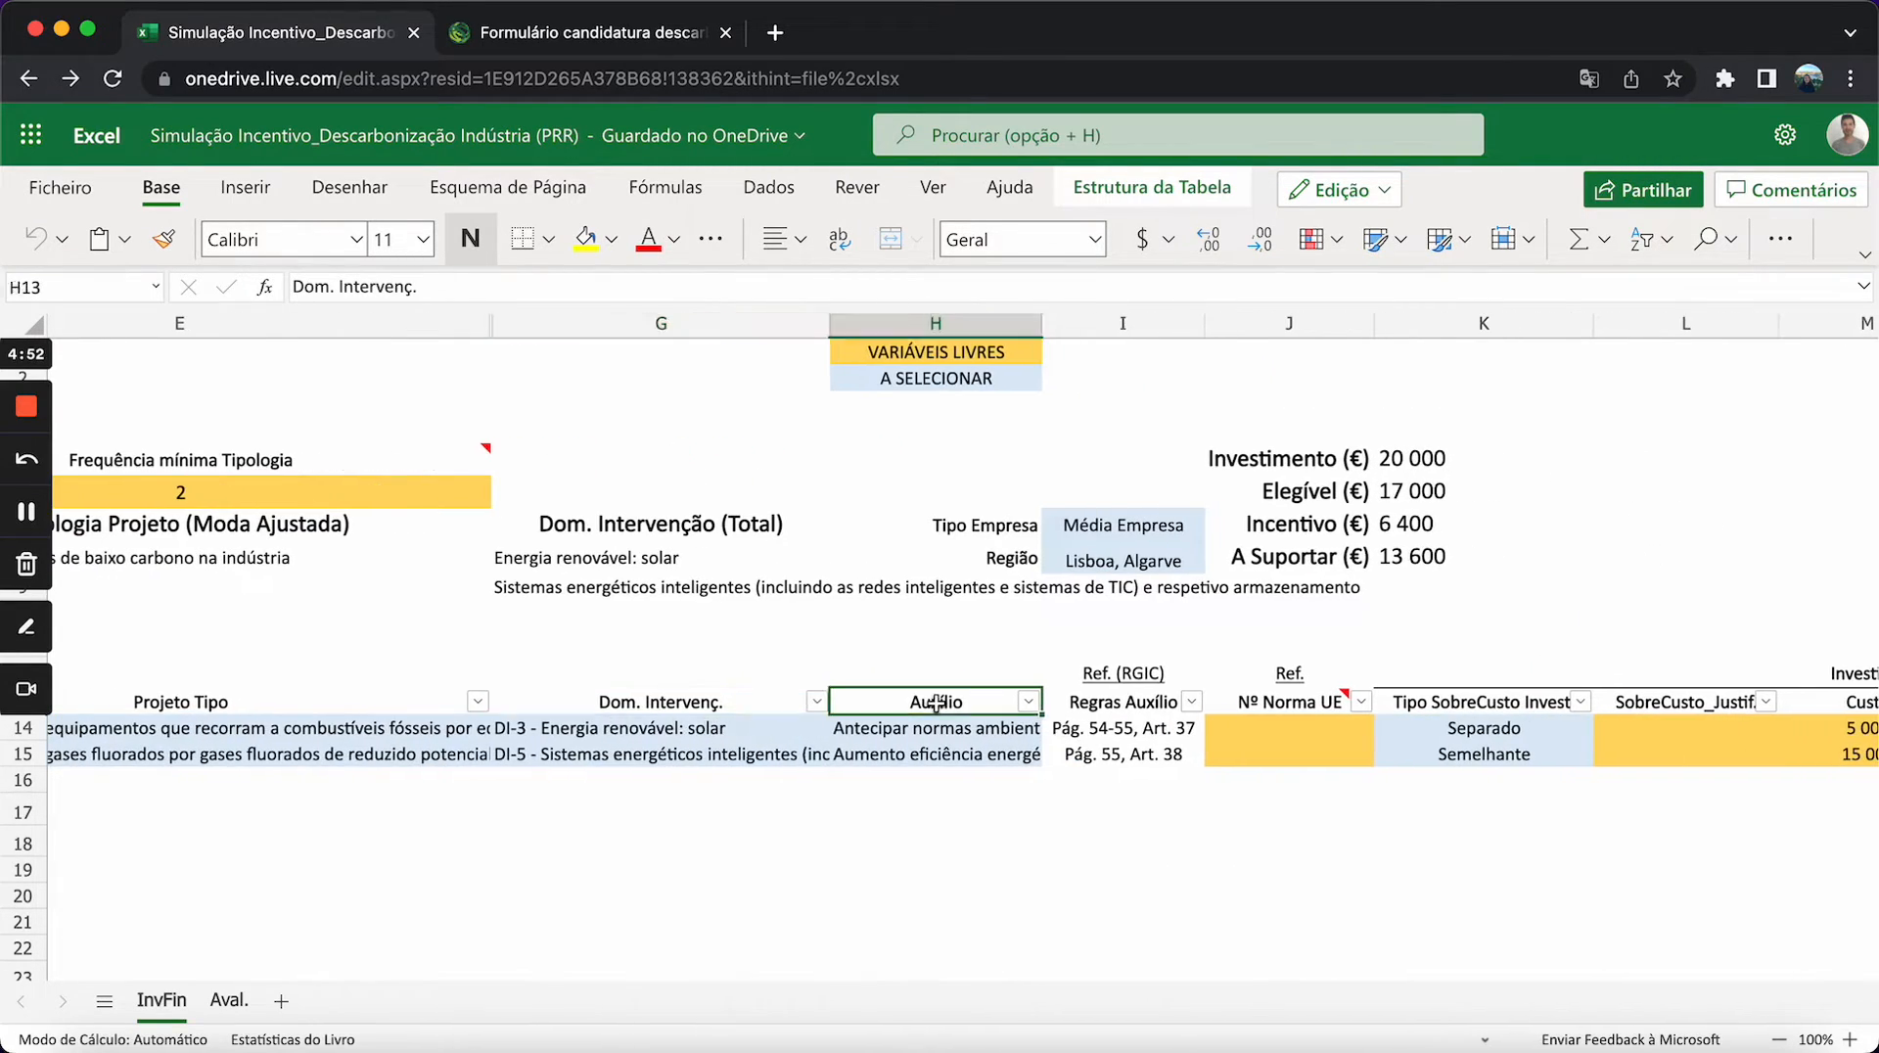
pyautogui.click(1029, 724)
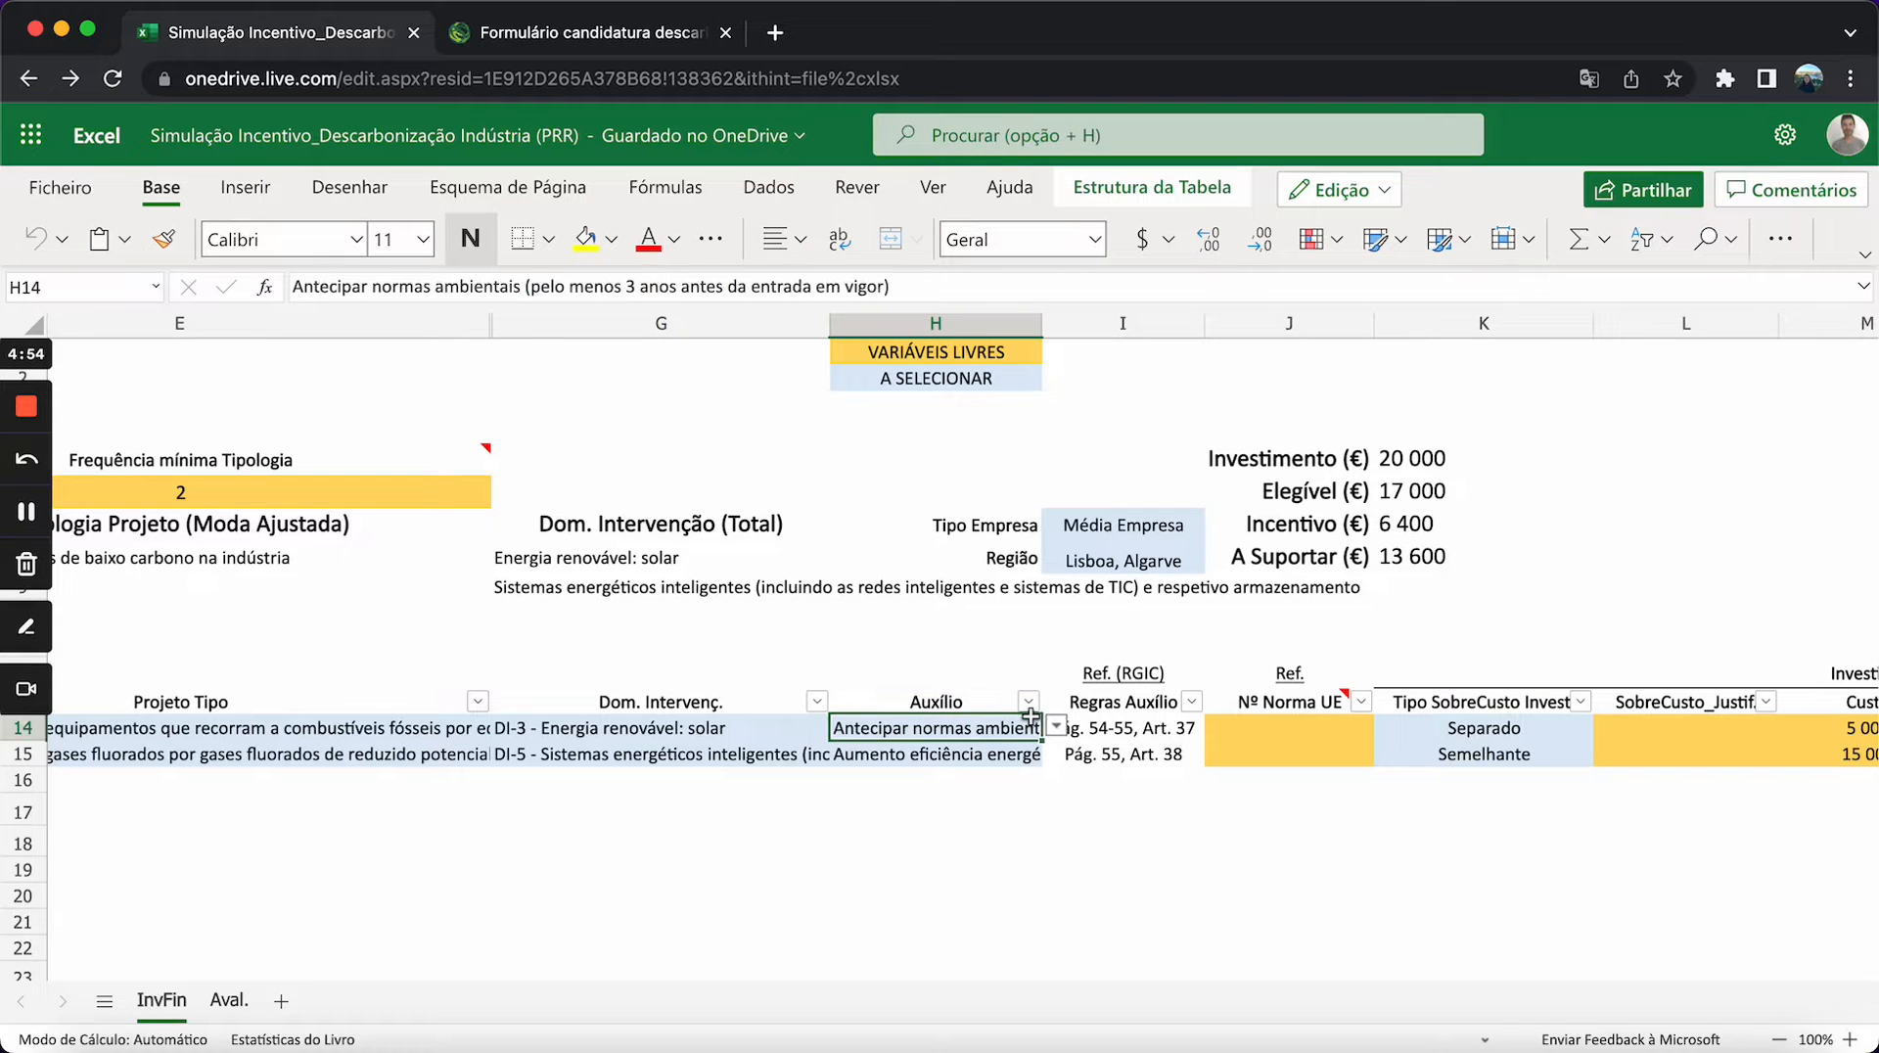
pyautogui.click(1052, 727)
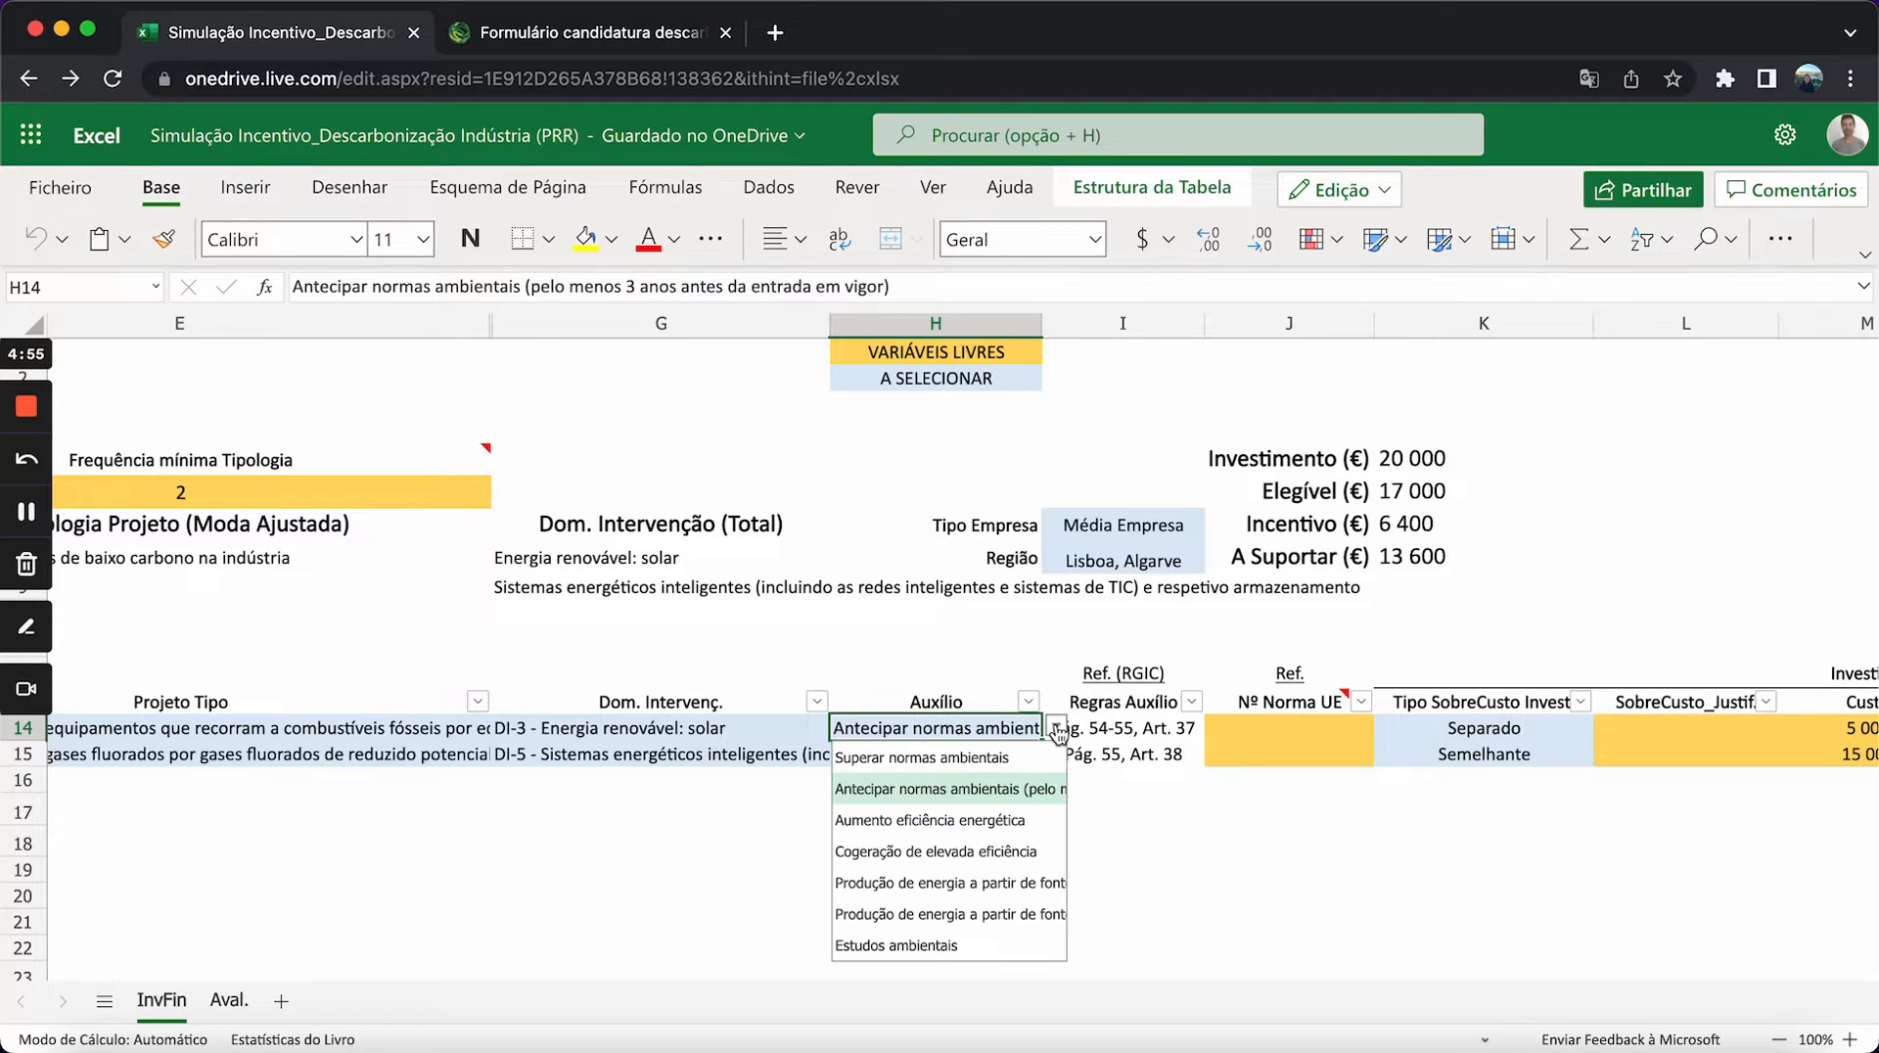
pyautogui.click(1204, 827)
# - Inspect the Regras Auxílio column, open its linked Ref. (RGIC) regulation, and return to the workbook to check the page references
pyautogui.hscroll(2, 1140, 857)
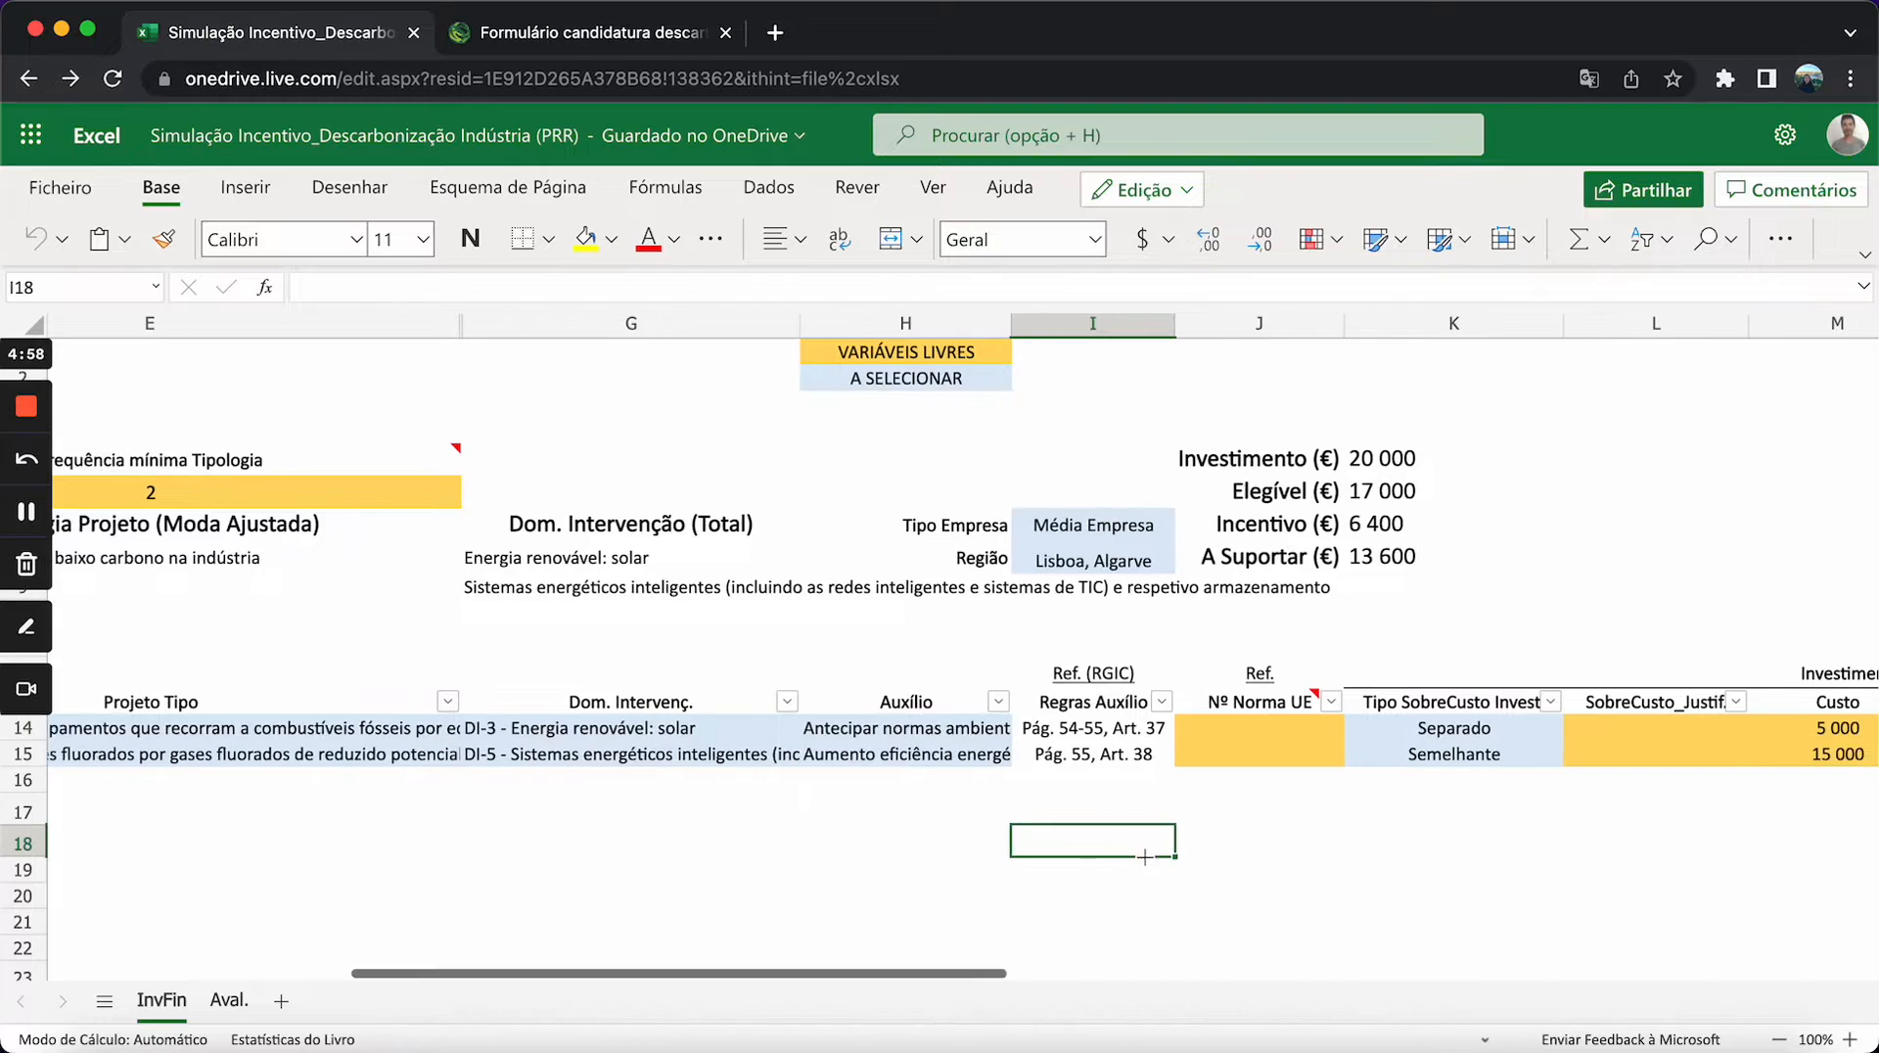
pyautogui.click(1050, 706)
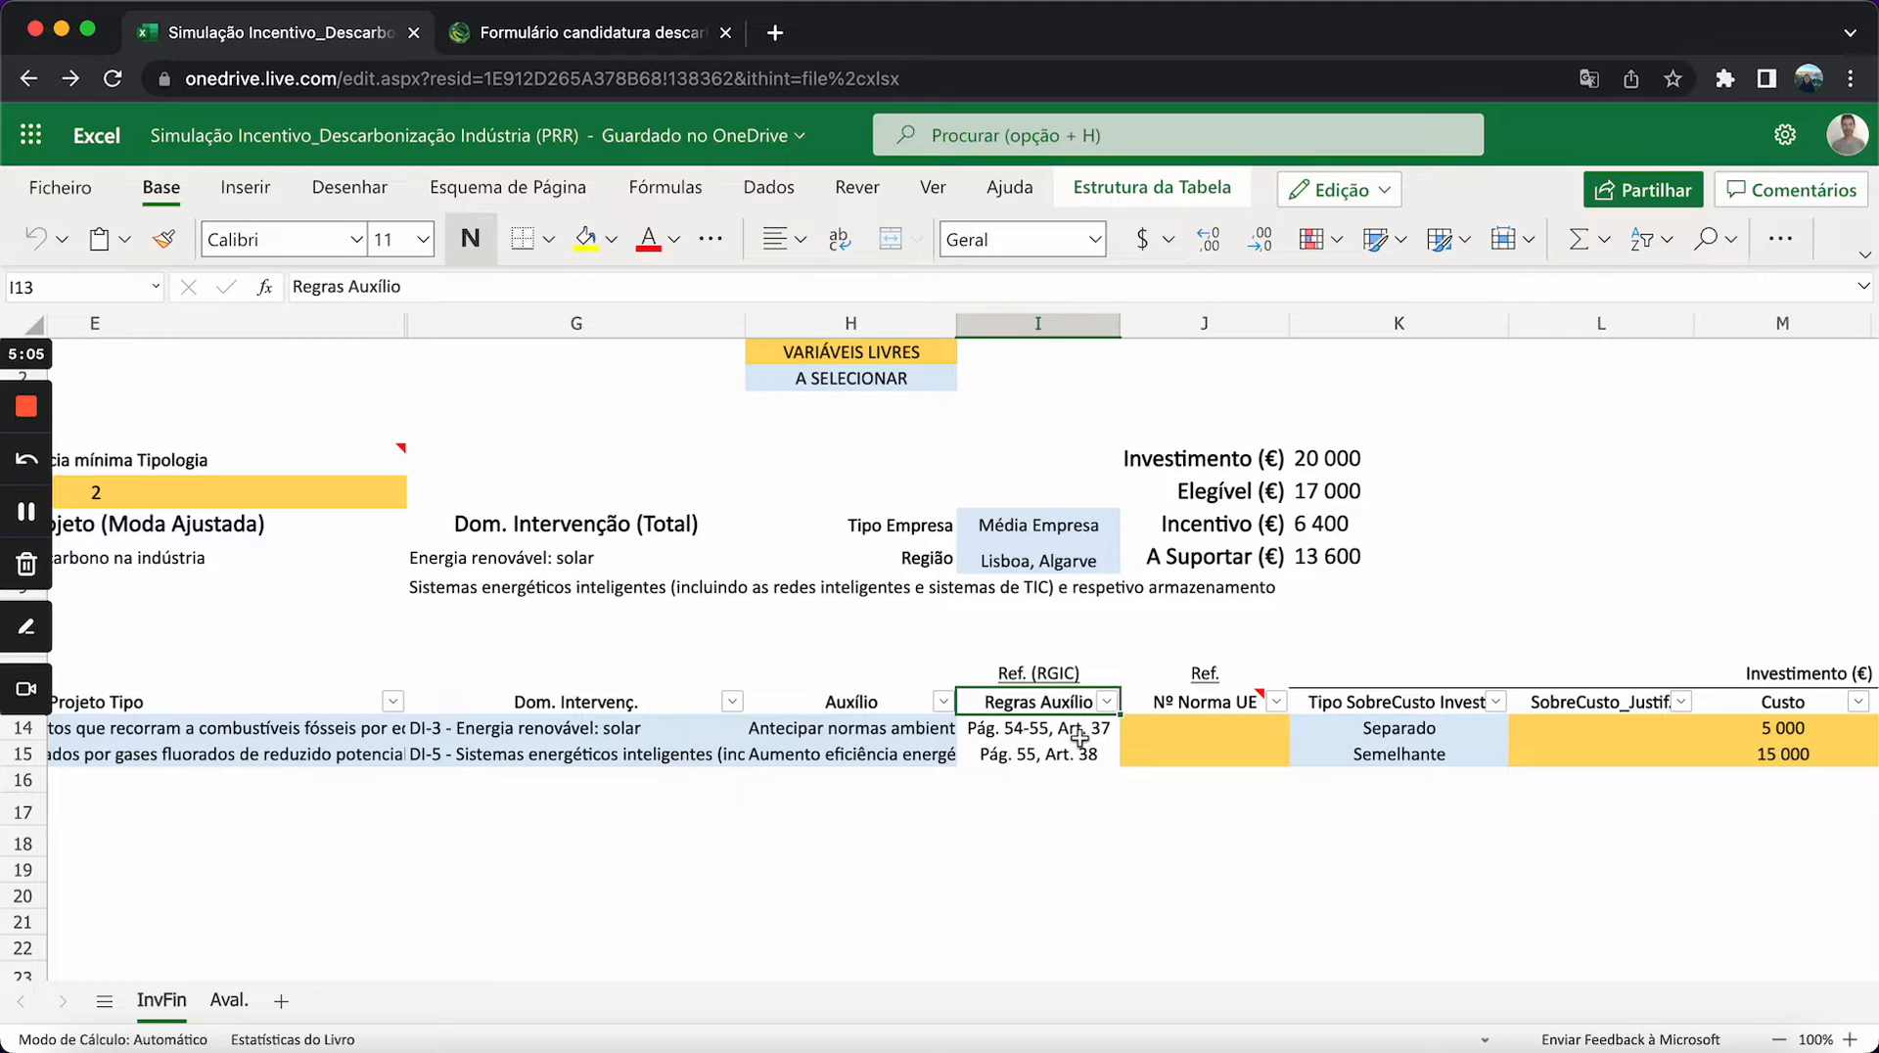
pyautogui.click(1035, 675)
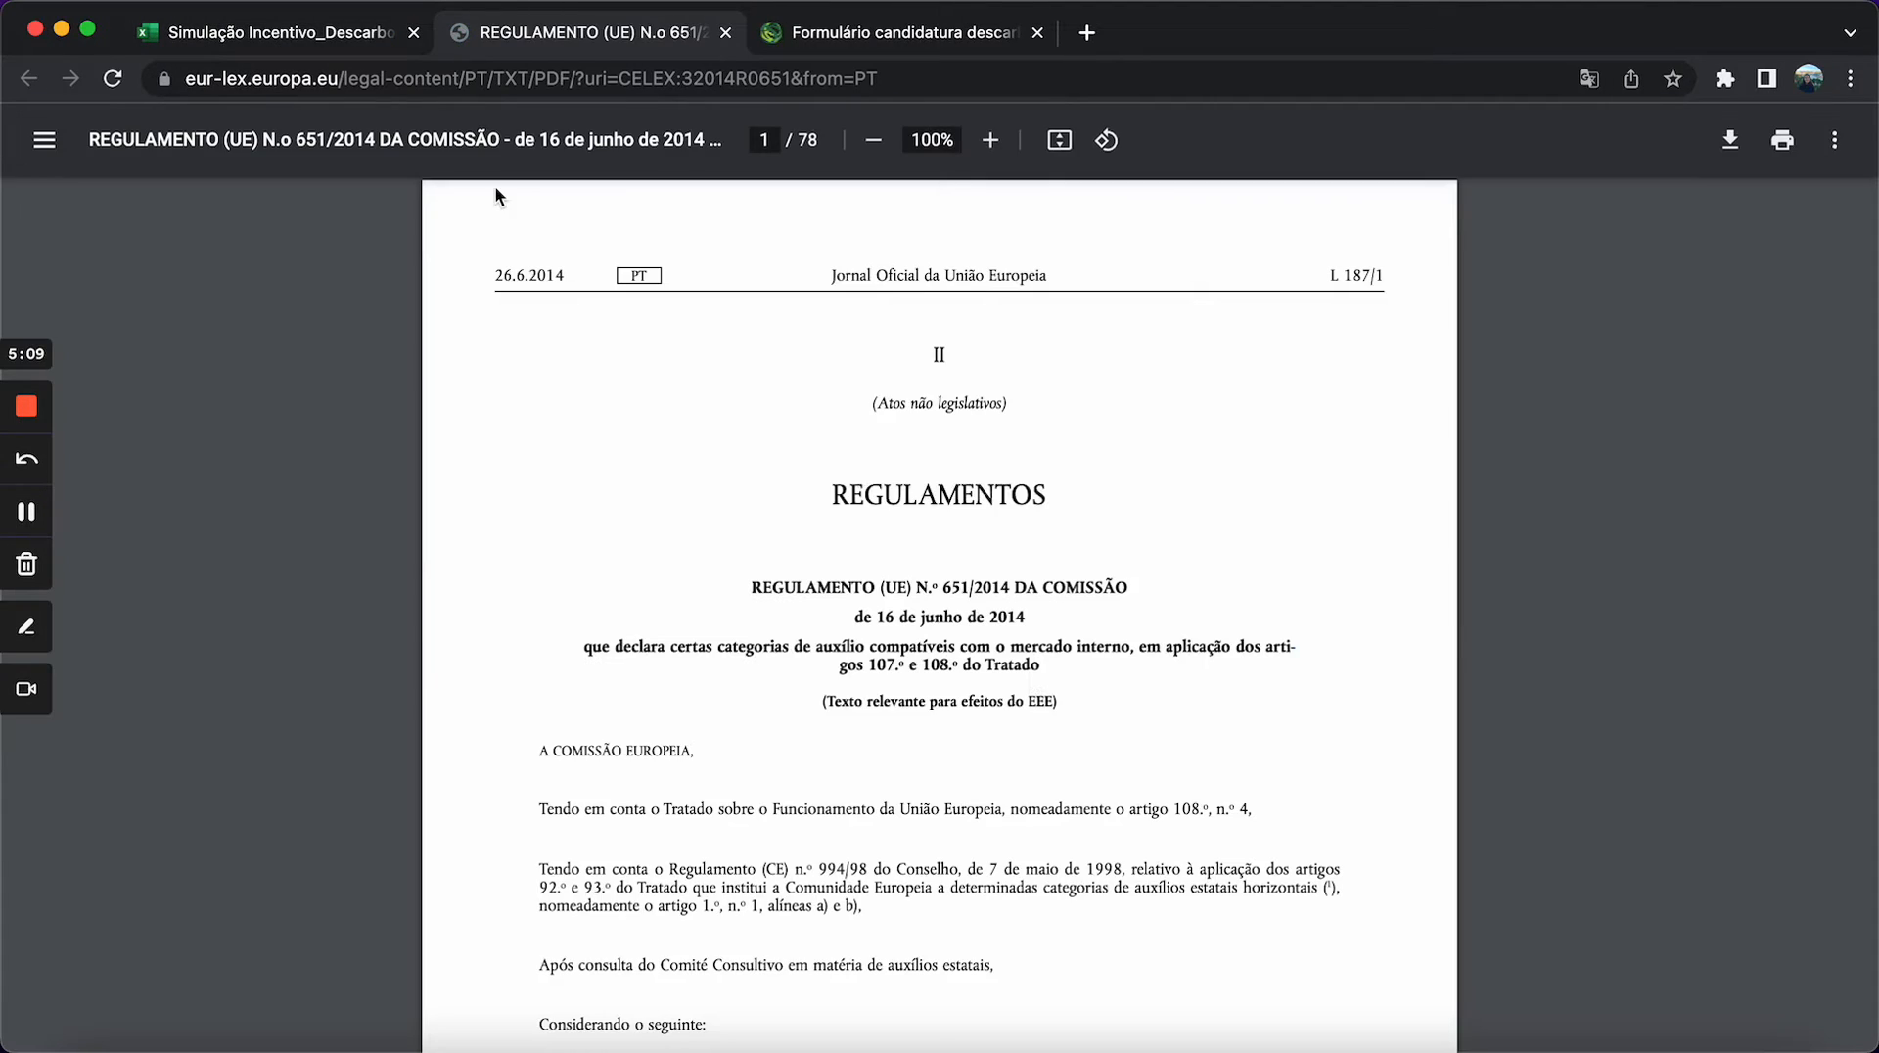
pyautogui.click(282, 33)
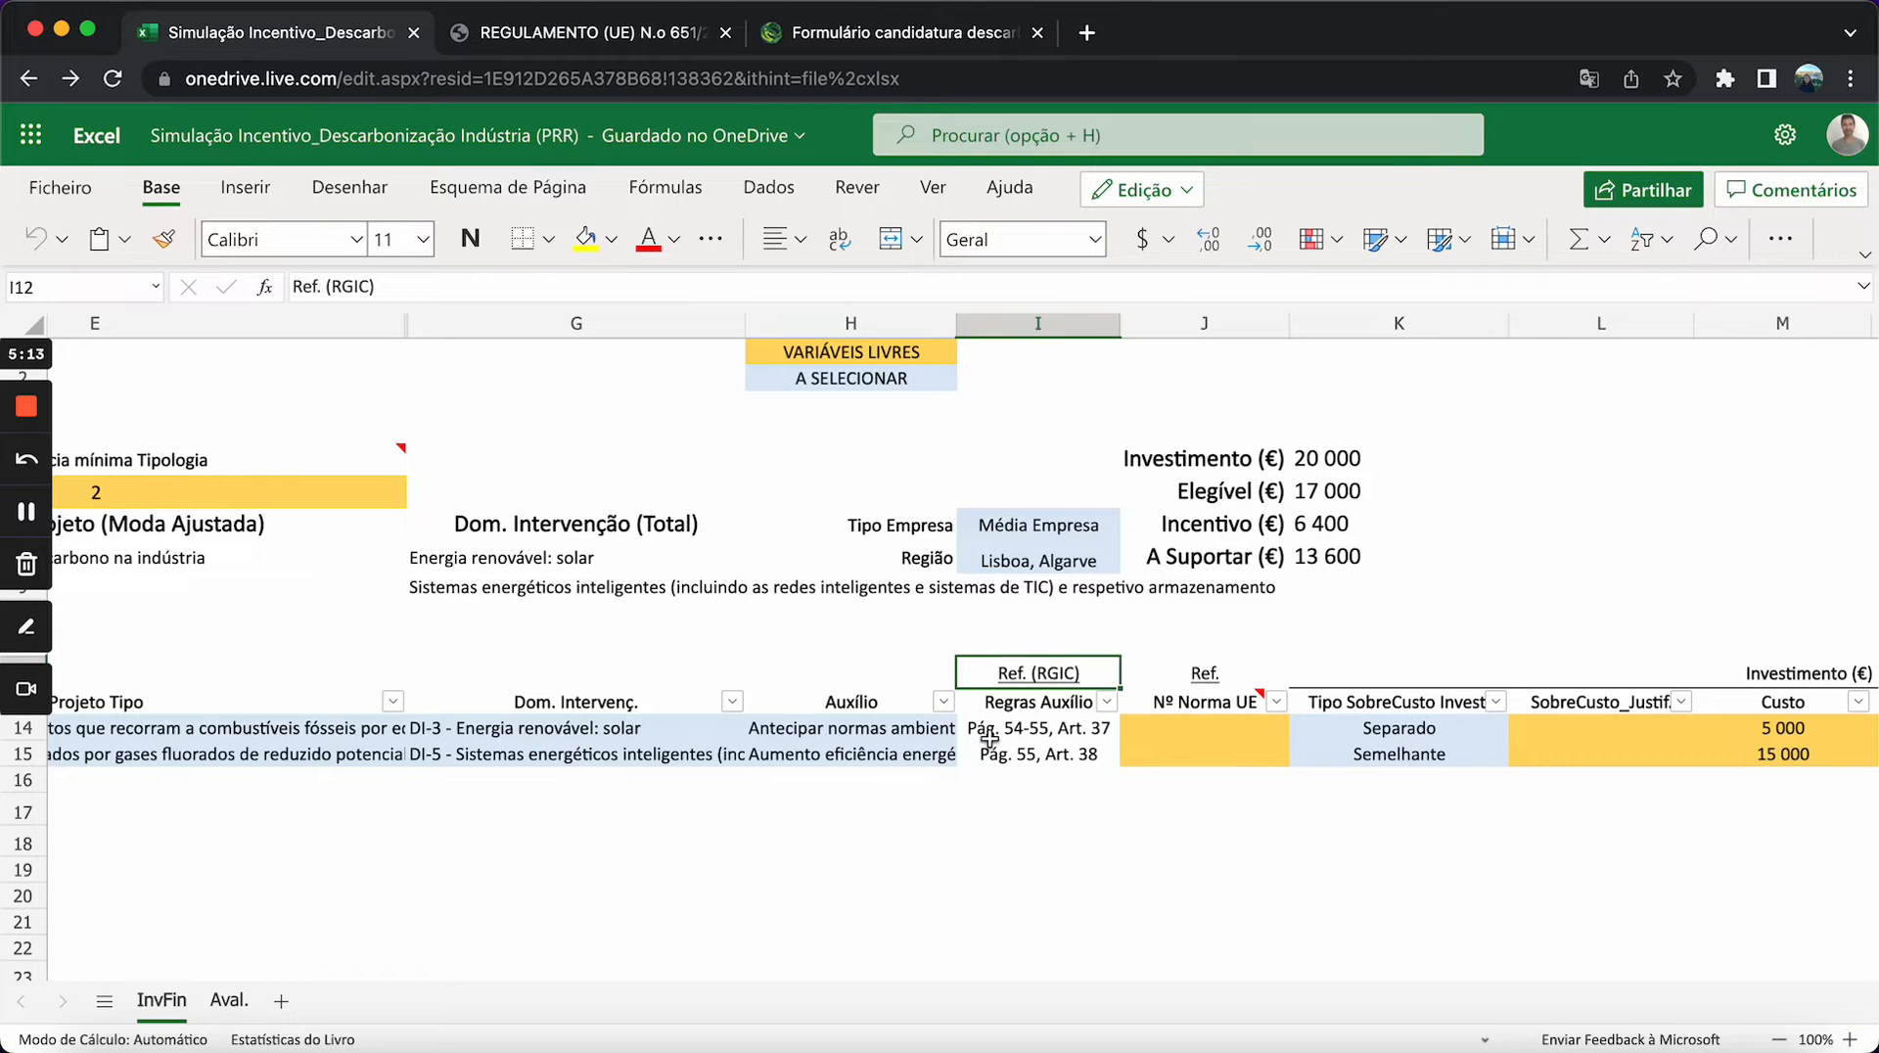
# - Switch to the REGULAMENTO (UE) N.o 651/2014 PDF, go to page 54 and find Artigo 37
pyautogui.click(607, 37)
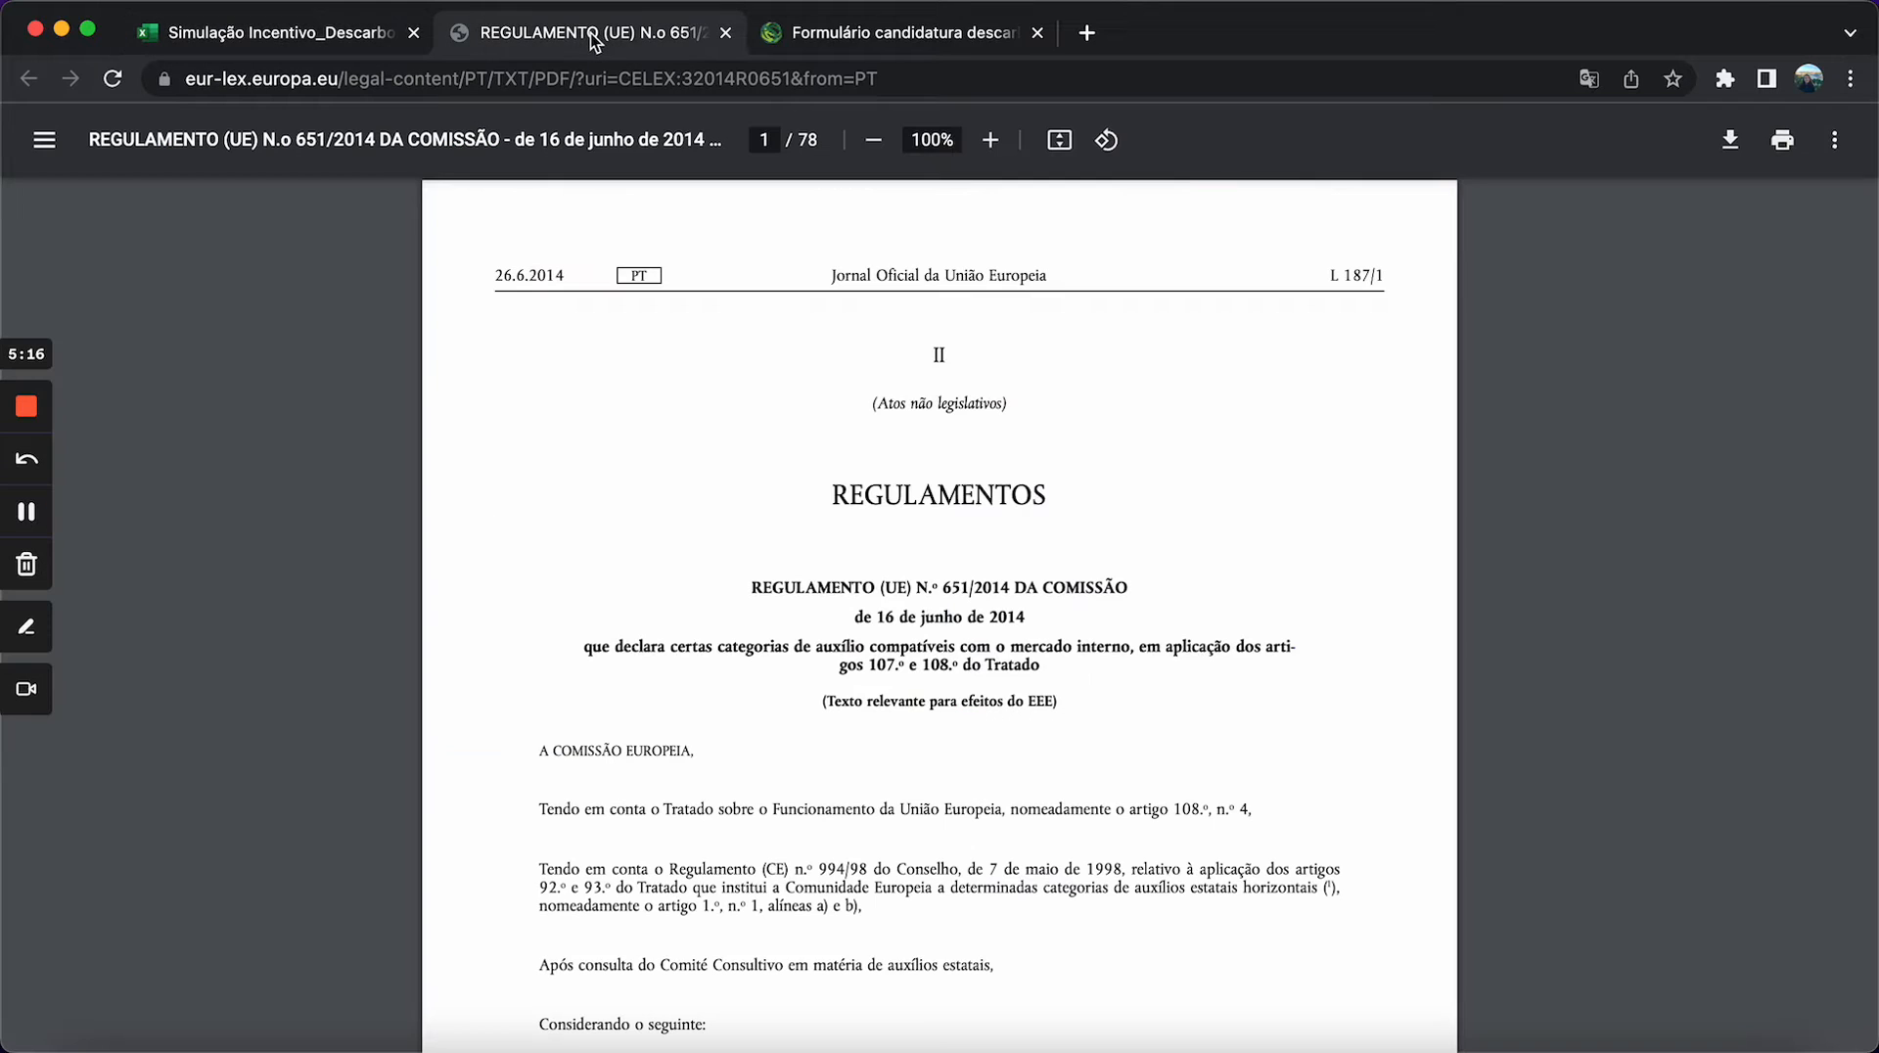
pyautogui.click(766, 138)
pyautogui.write('54')
pyautogui.press('Return')
pyautogui.scroll(-4, 685, 529)
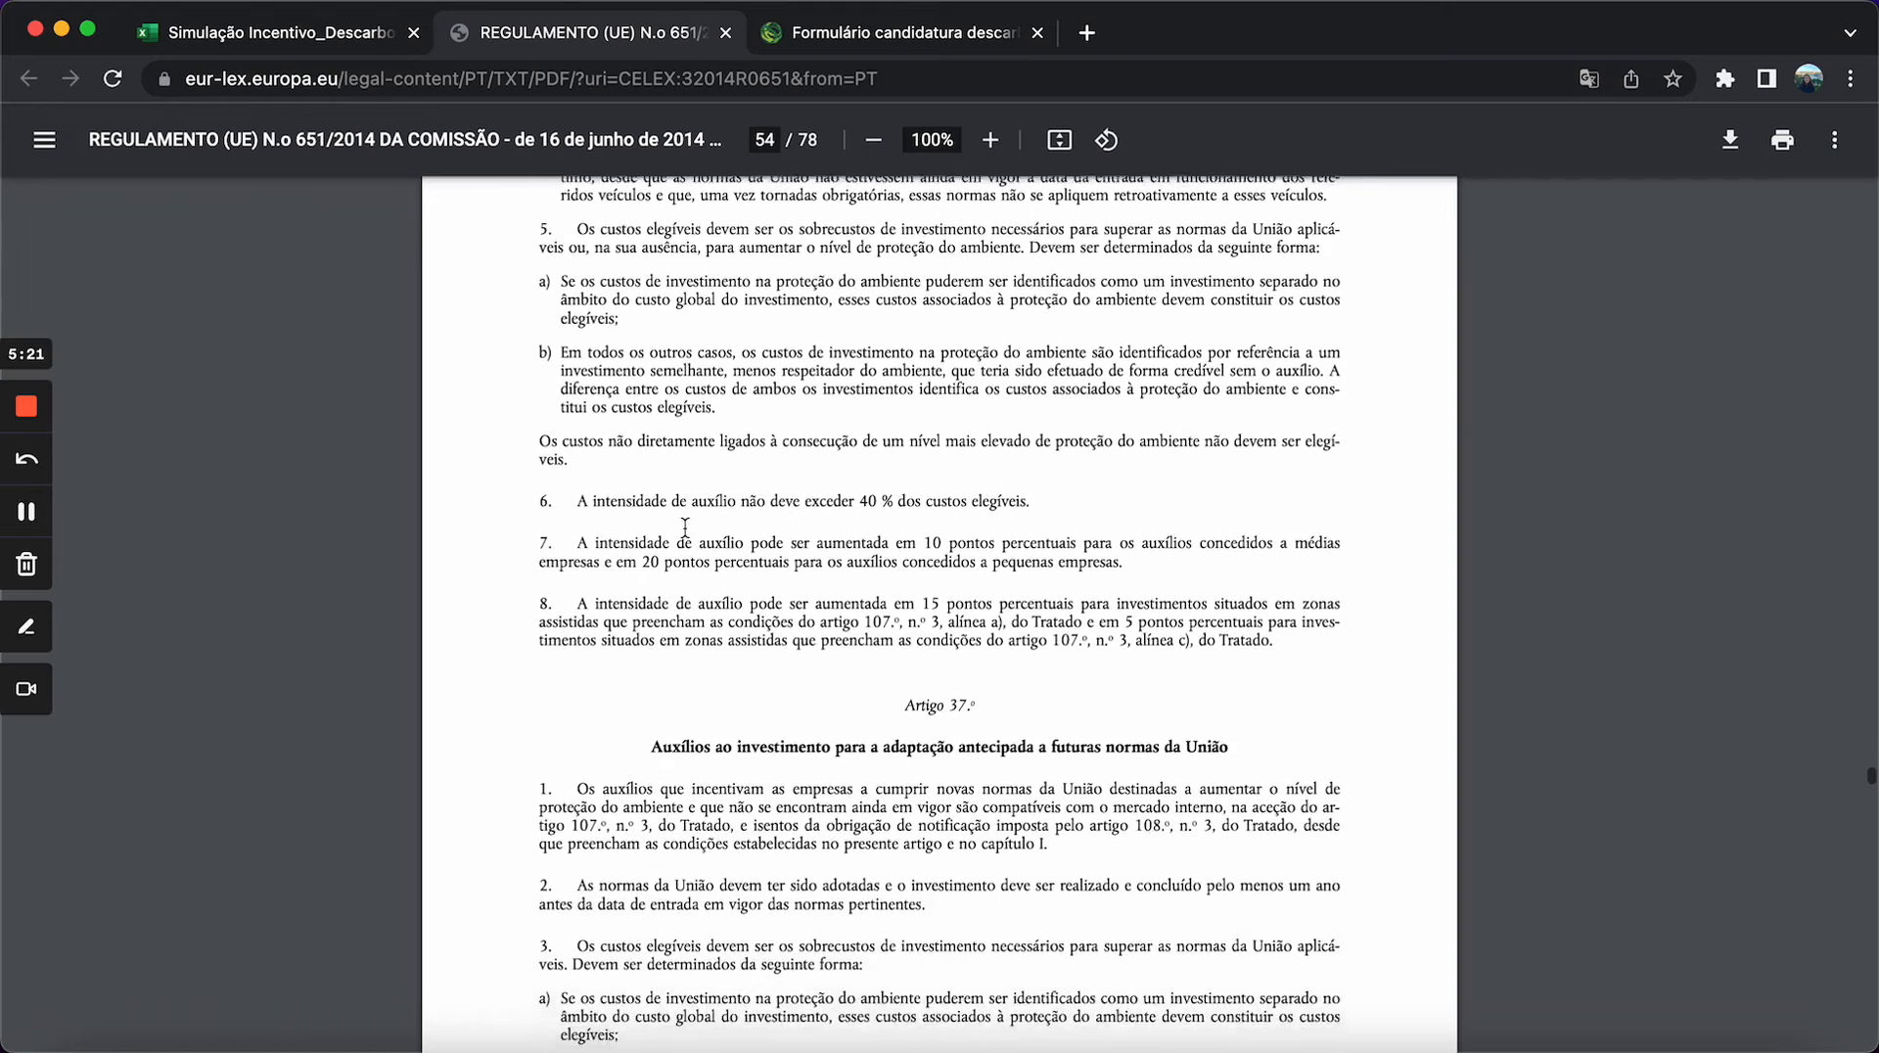
pyautogui.scroll(-3, 685, 529)
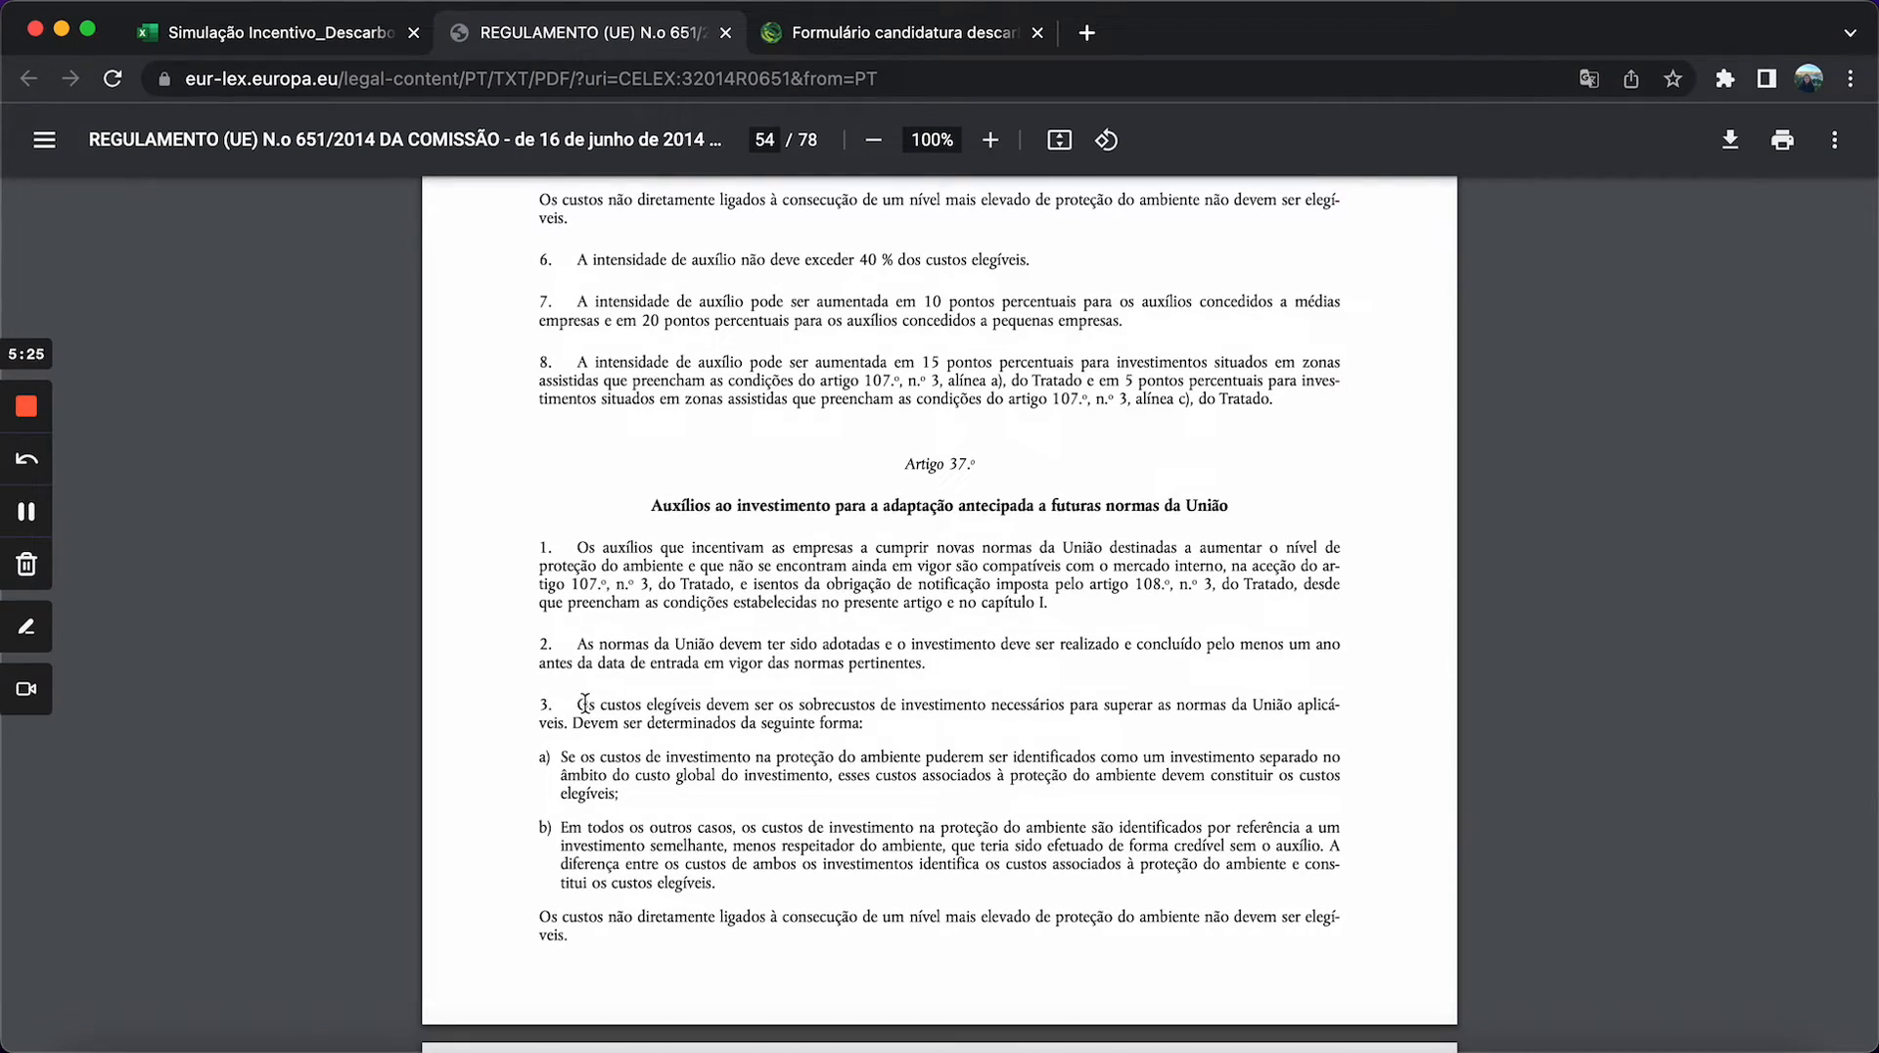
# - Highlight the Artigo 37 passages on eligible costs in point 3 and on maximum aid intensity in point 4
pyautogui.moveTo(584, 704); pyautogui.dragTo(977, 701)
pyautogui.click(837, 756)
pyautogui.moveTo(570, 757); pyautogui.dragTo(729, 753)
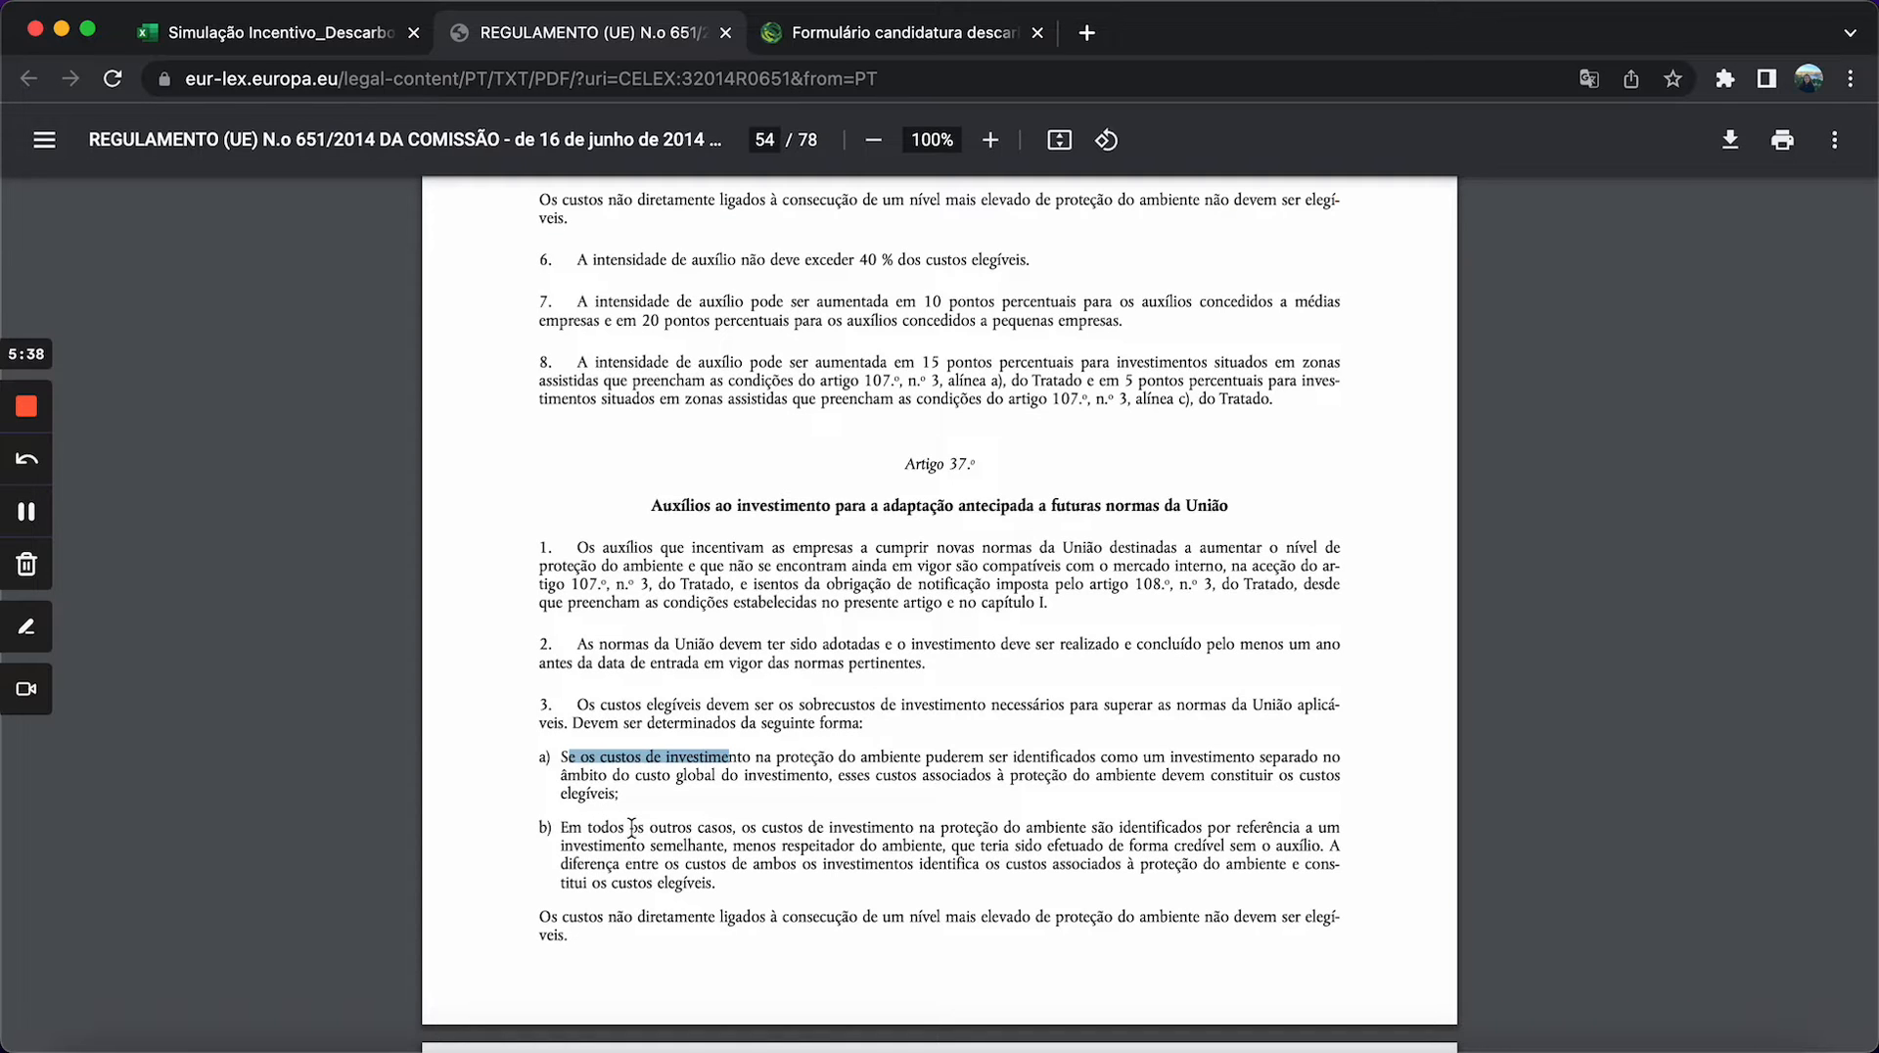
pyautogui.scroll(-5, 631, 828)
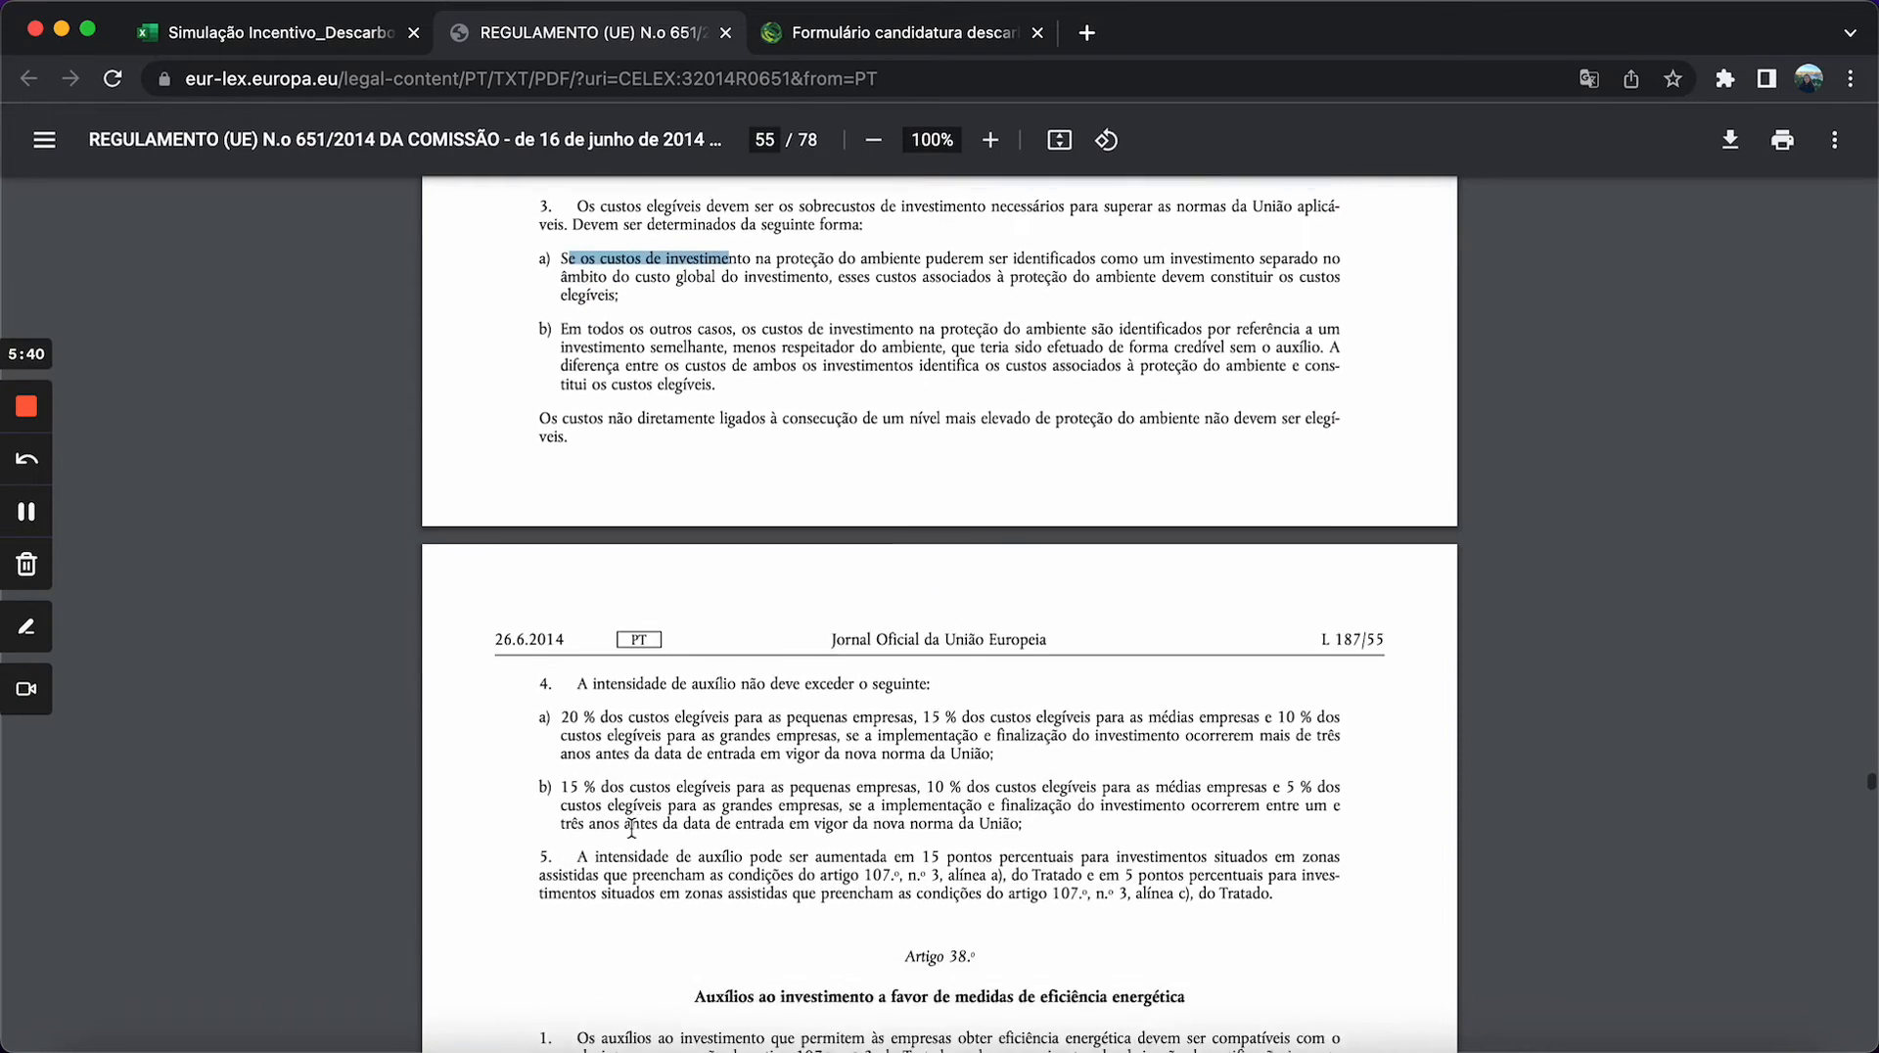
pyautogui.moveTo(587, 678); pyautogui.dragTo(789, 673)
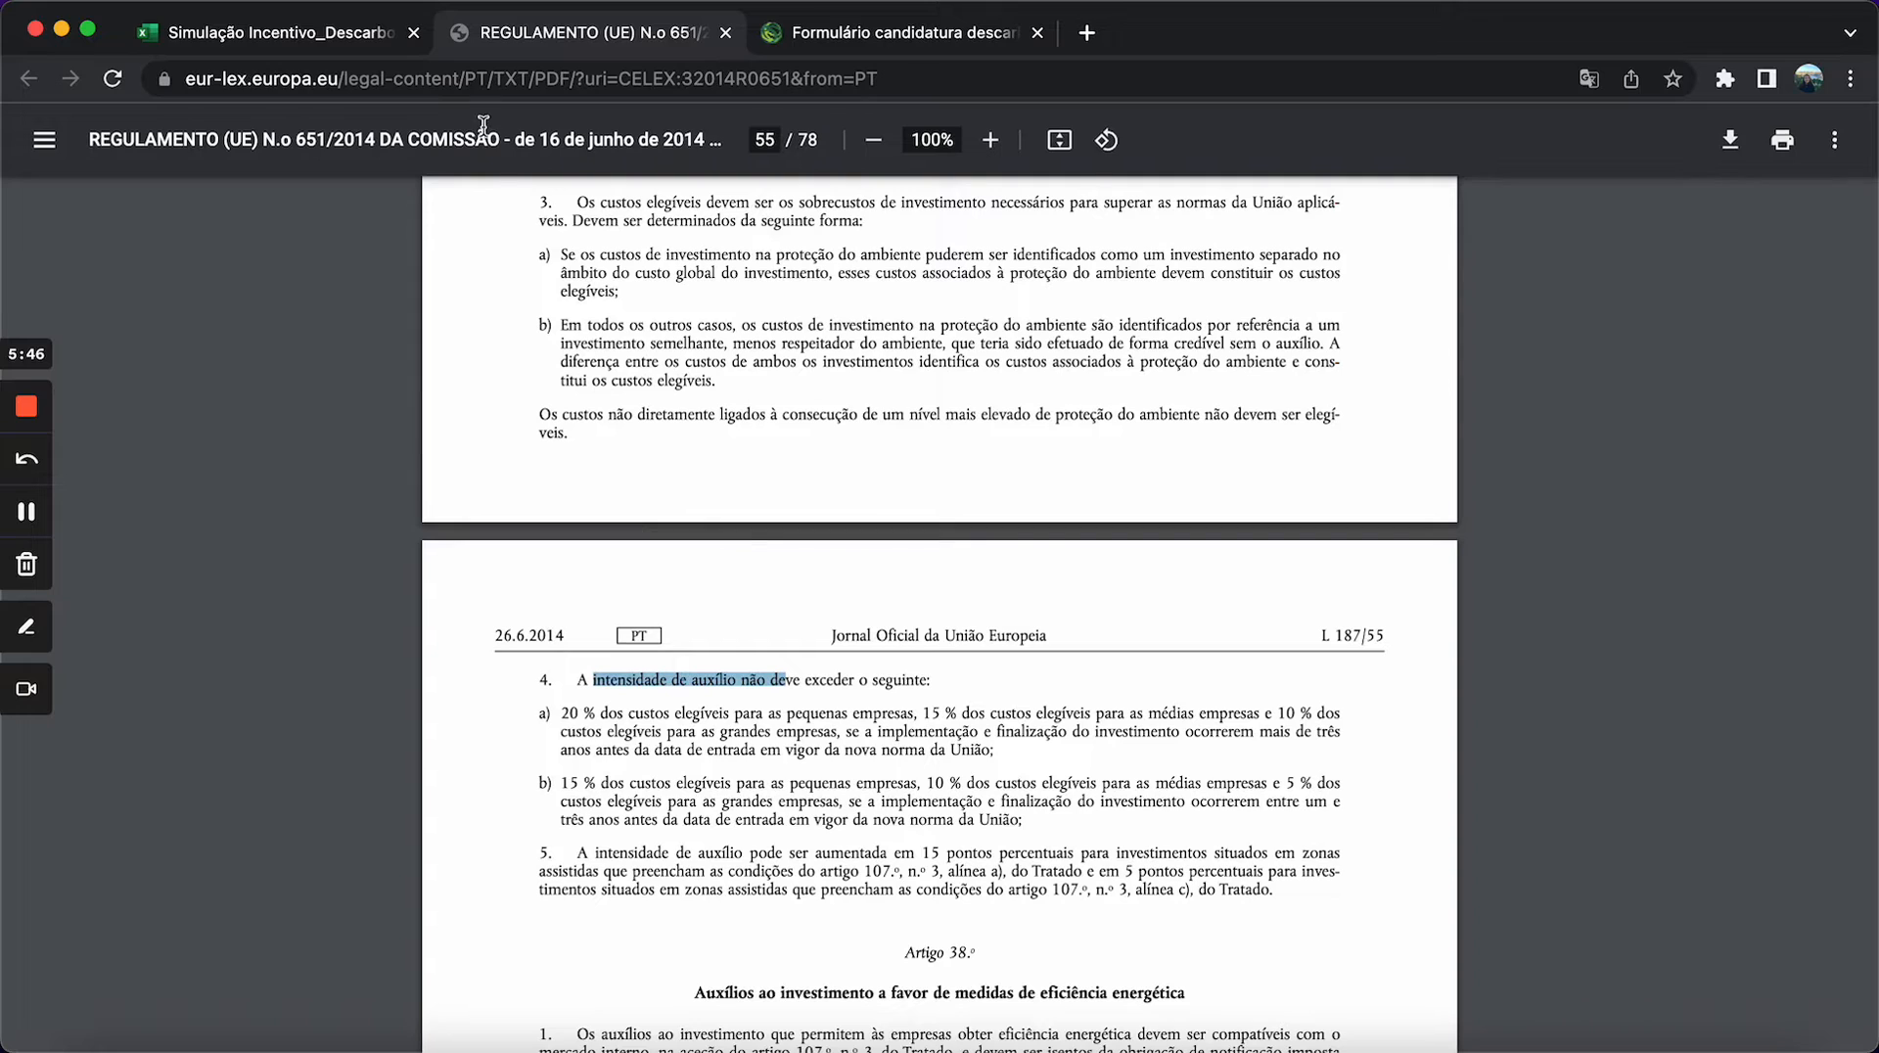
# - Return to the Excel workbook and review the Nº Norma UE column alongside the Auxílio options of investment 1
pyautogui.click(286, 36)
pyautogui.hscroll(2, 1101, 830)
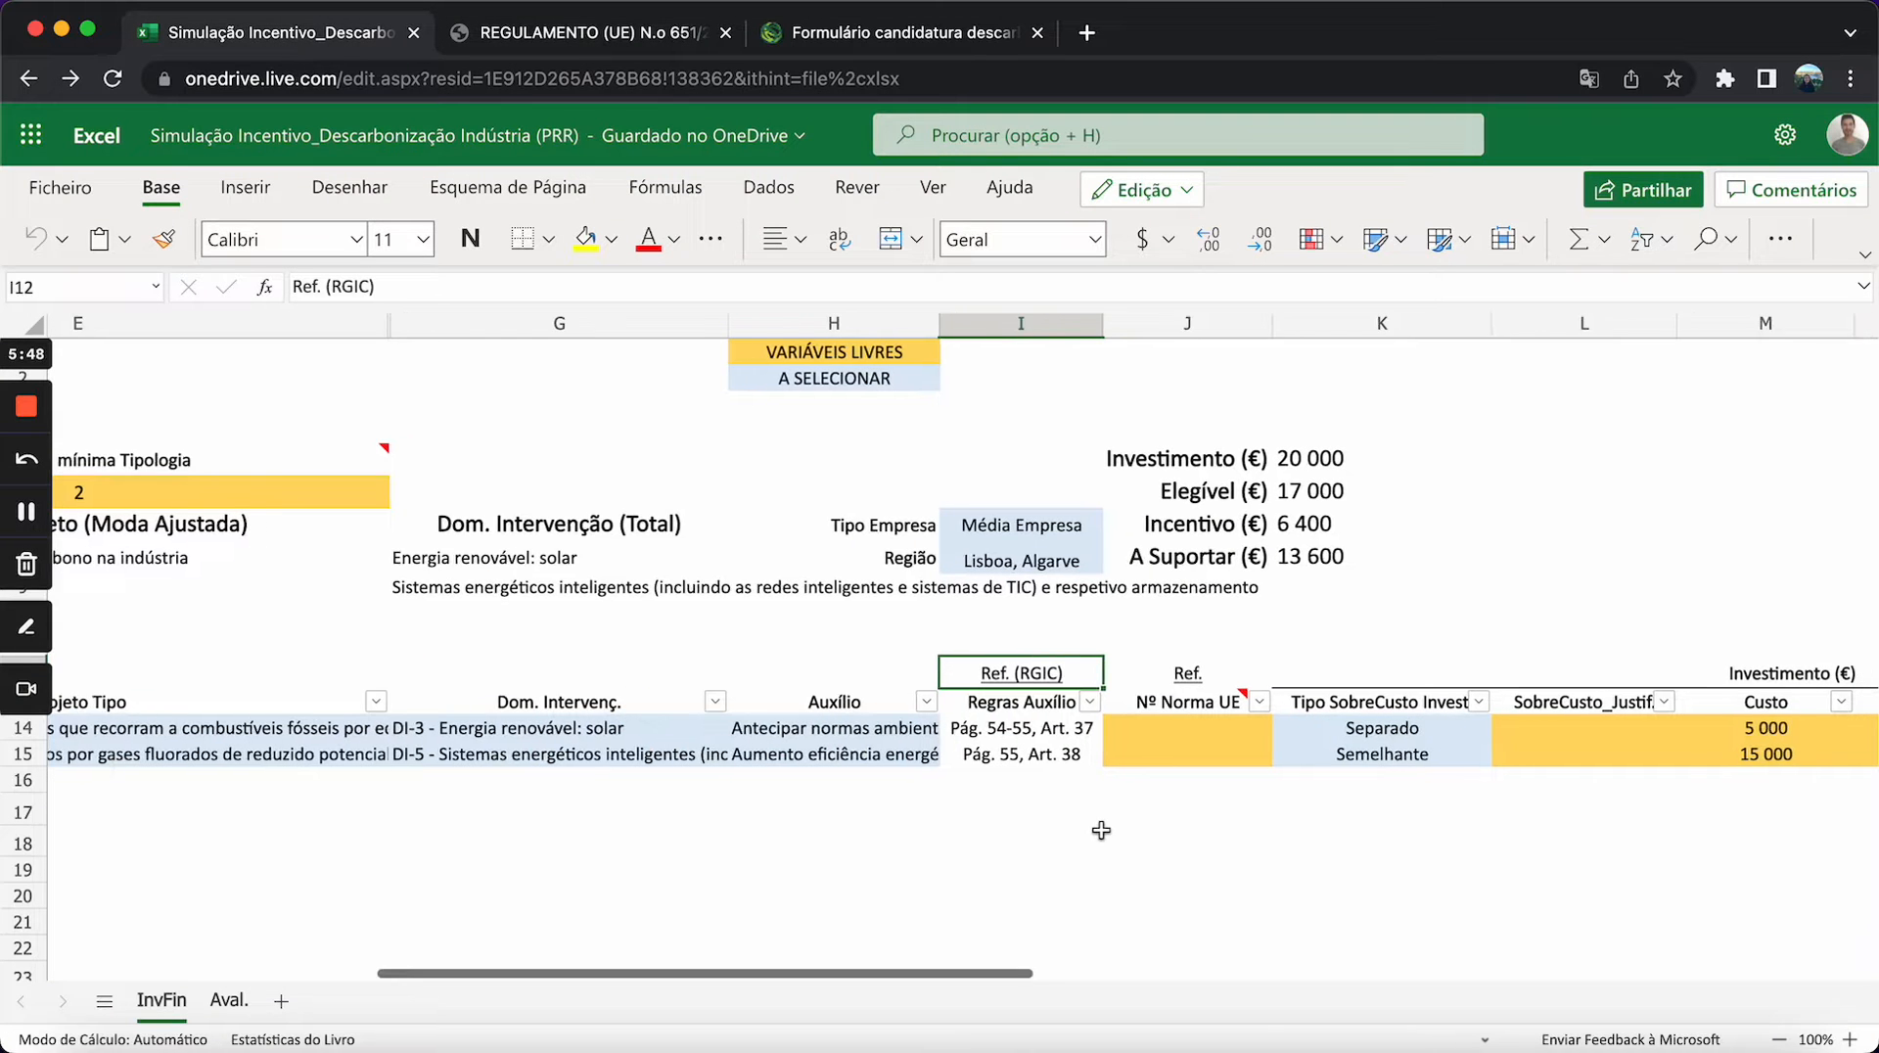
pyautogui.click(1086, 702)
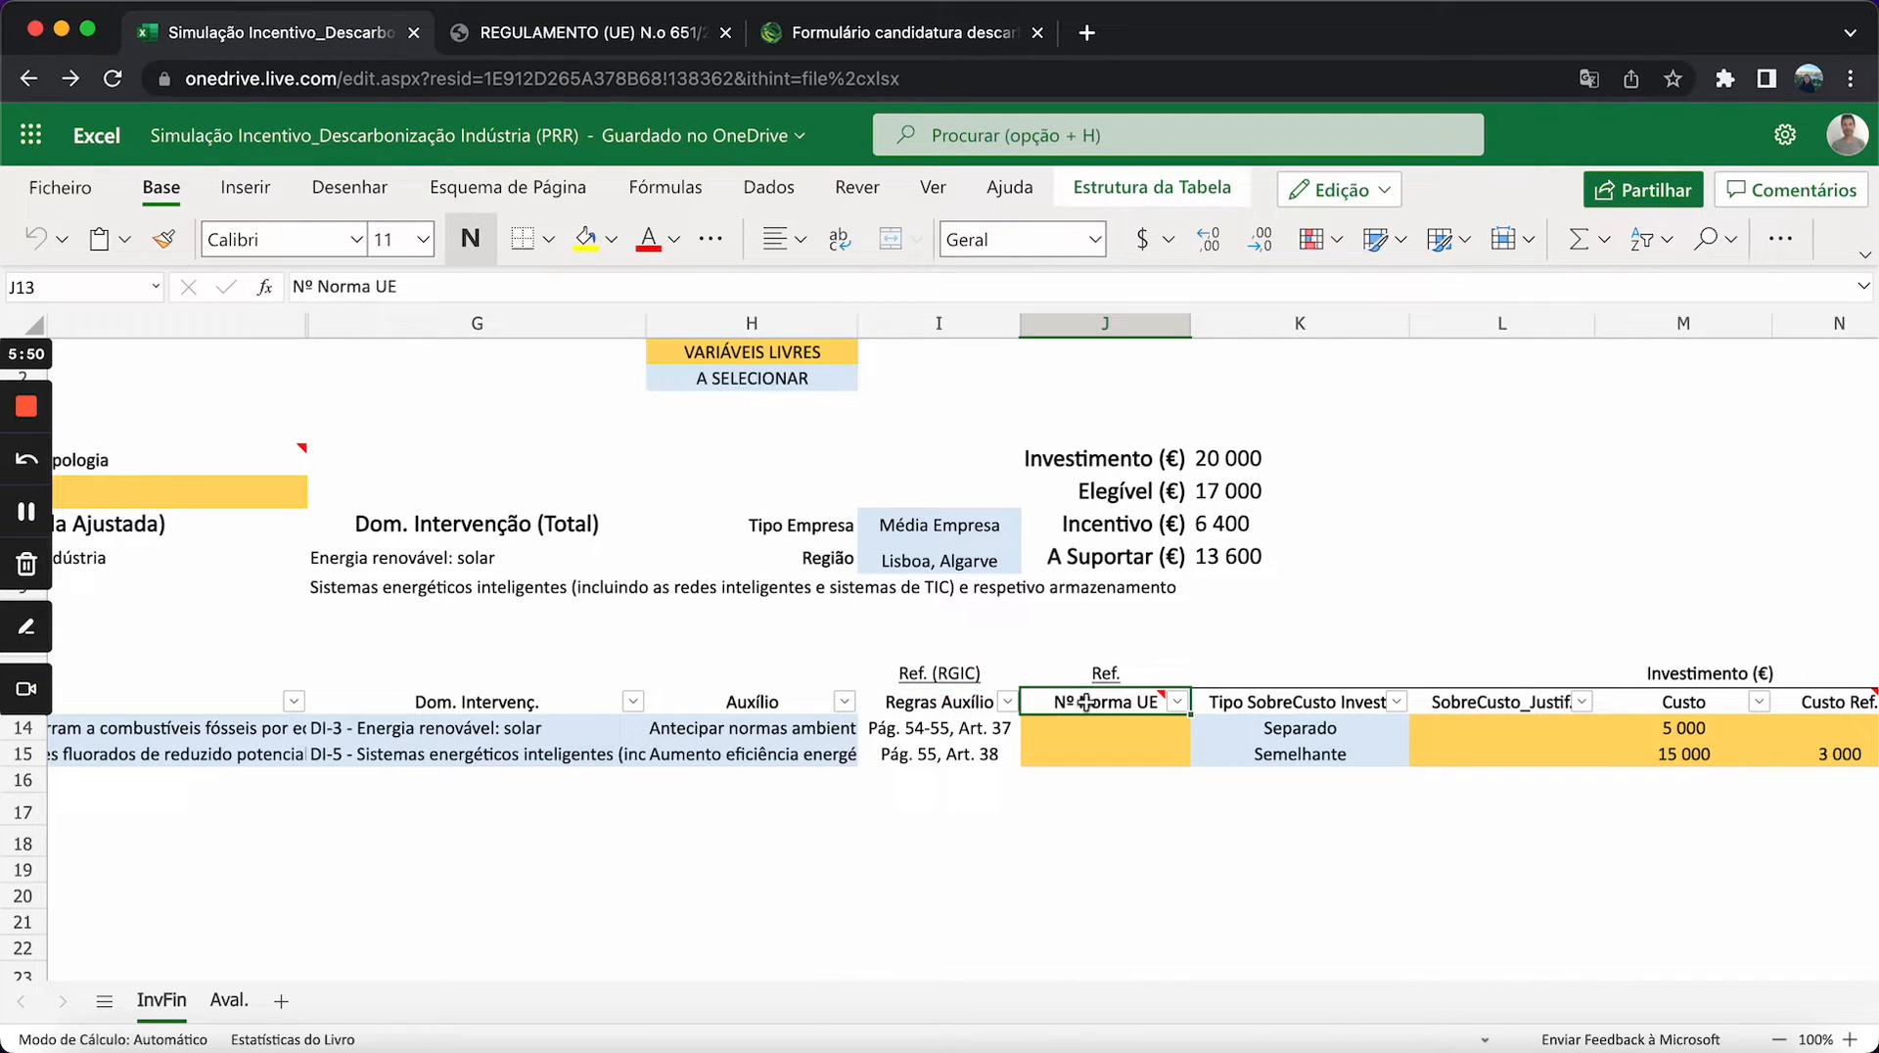
pyautogui.click(822, 728)
pyautogui.click(871, 728)
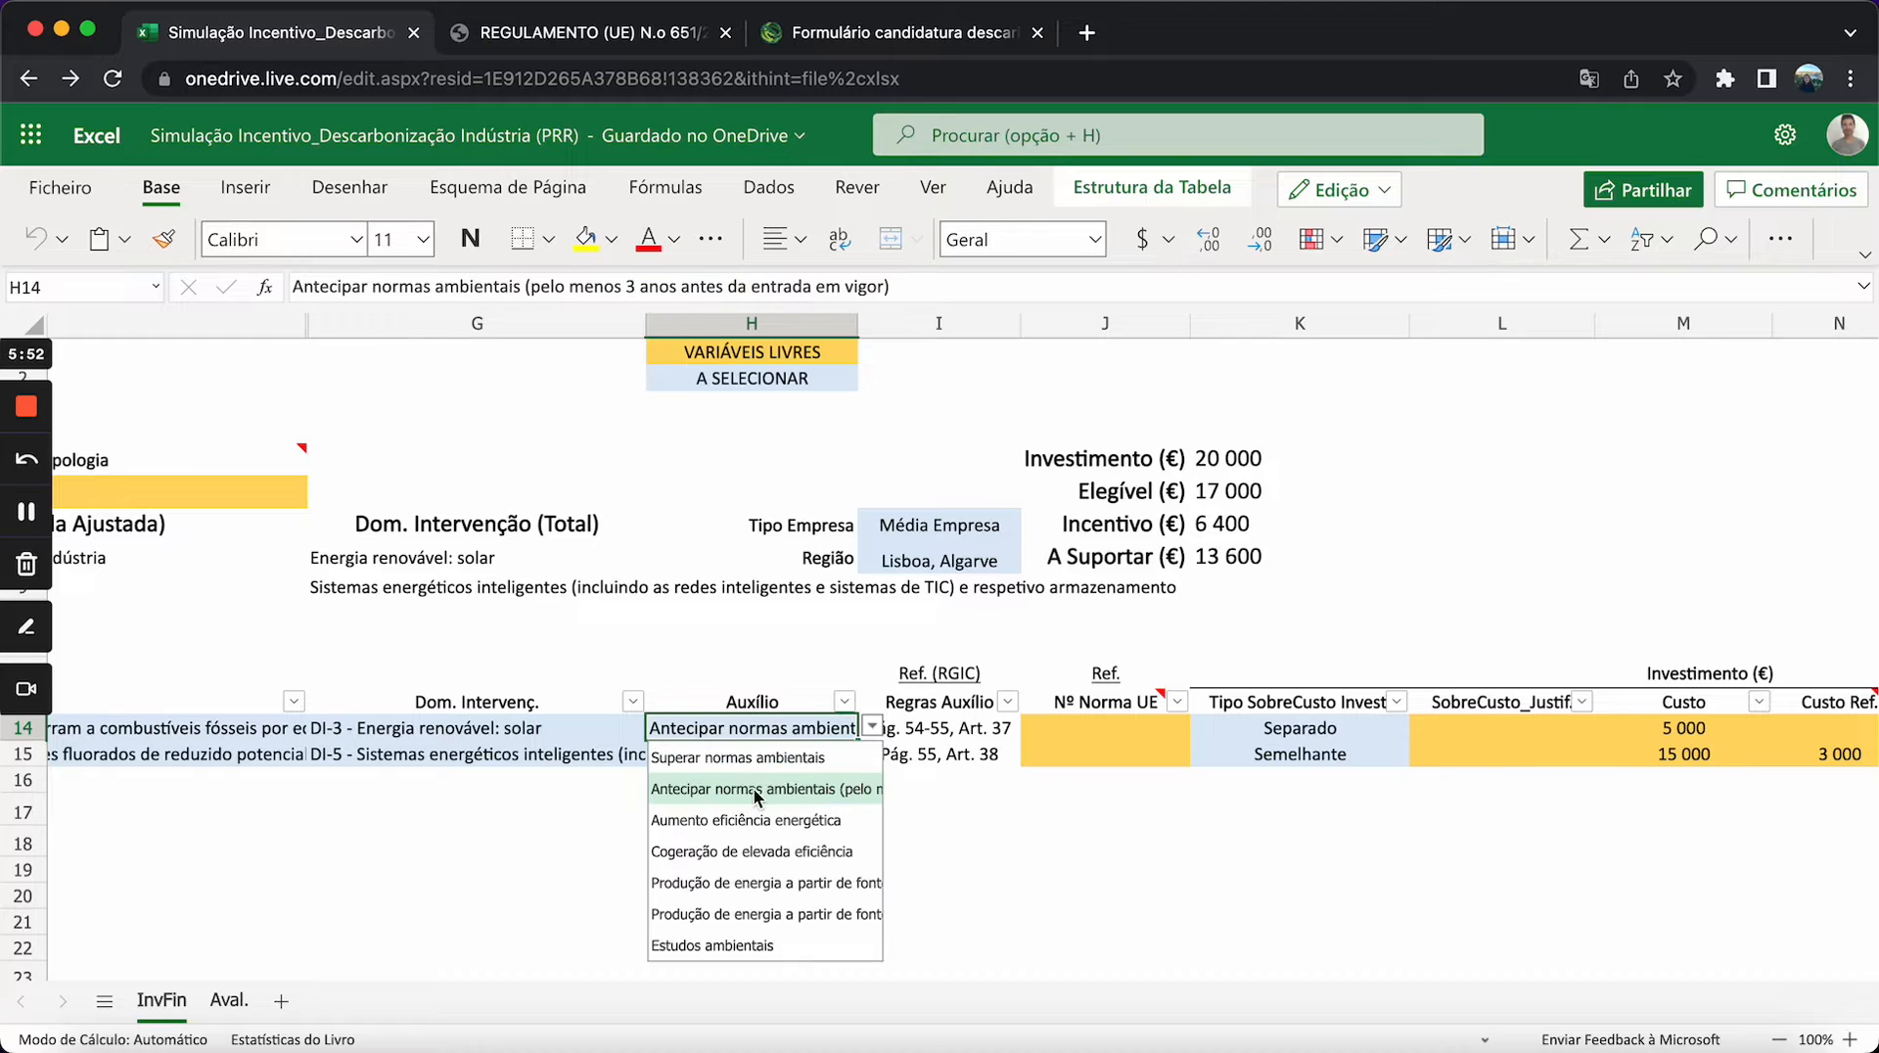
pyautogui.click(1187, 836)
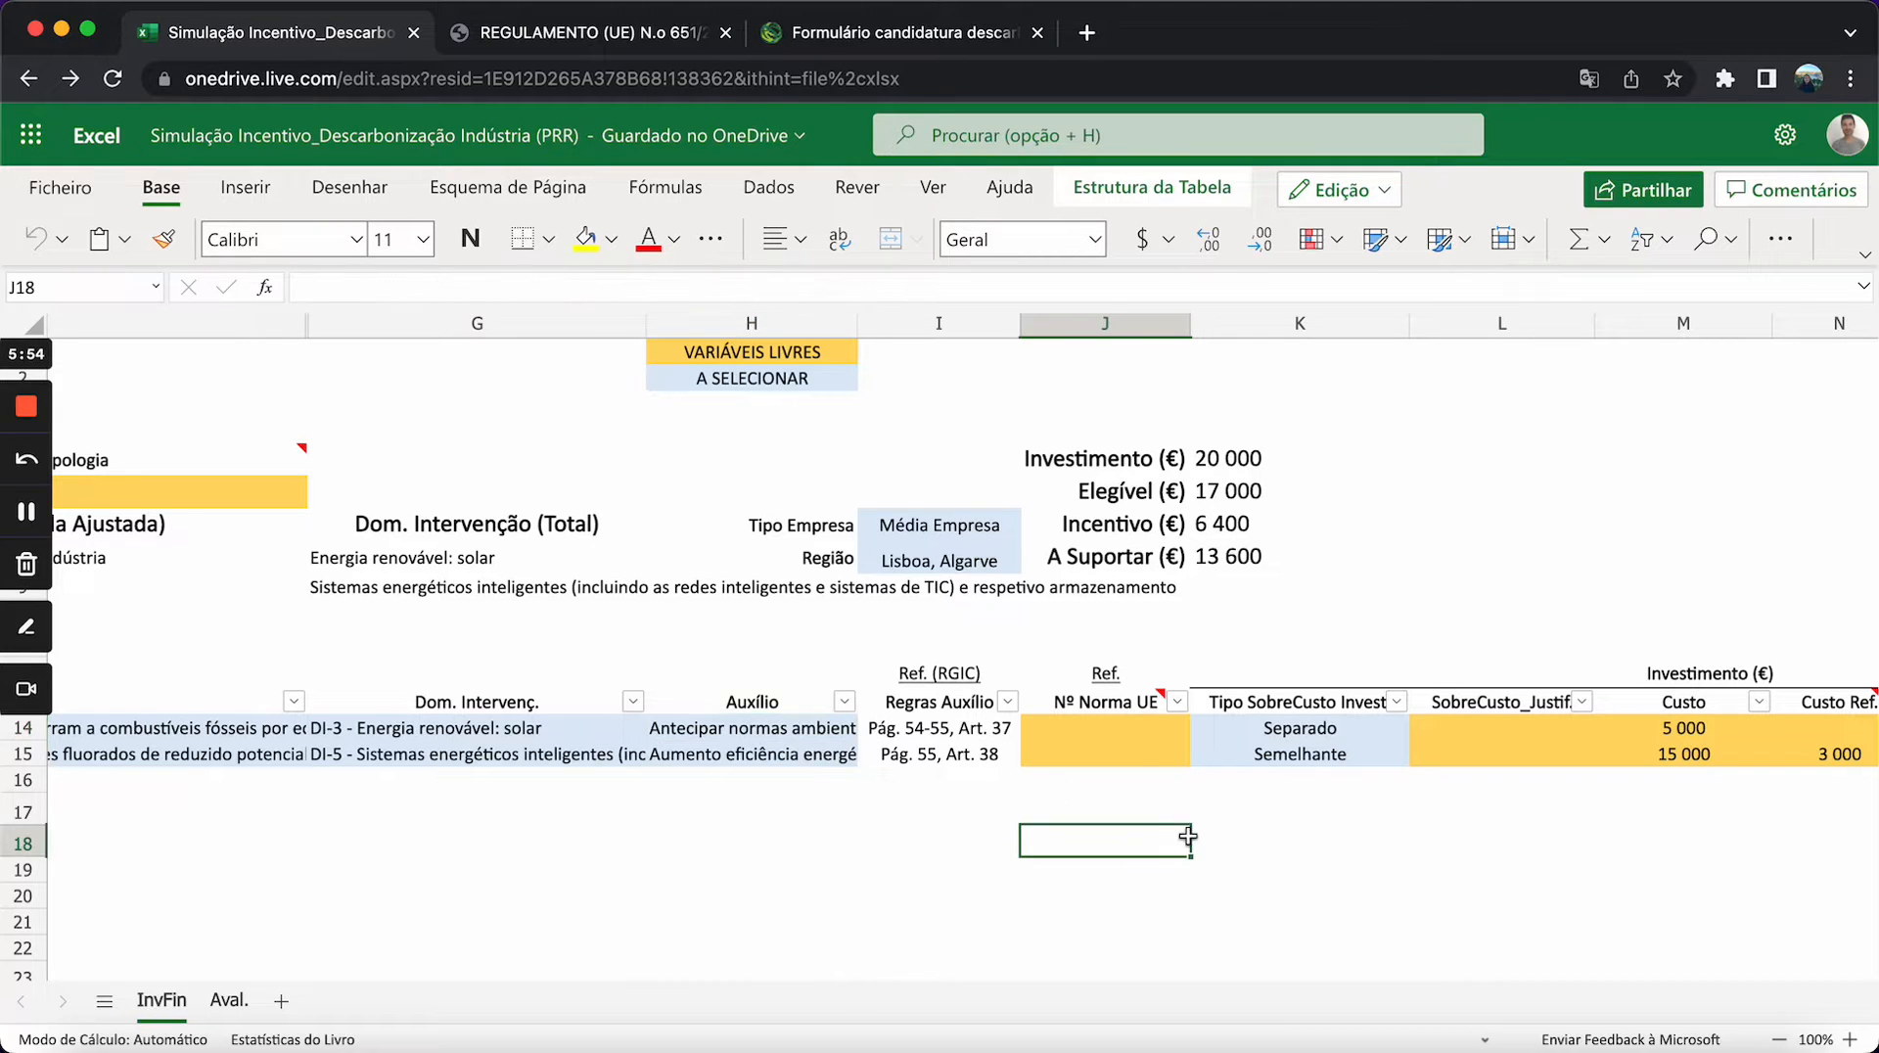
# - Select investment 1's Nº Norma UE cell, open that column's Ref. link and browse the EUR-Lex Ambiente e alterações climáticas topics
pyautogui.click(1117, 728)
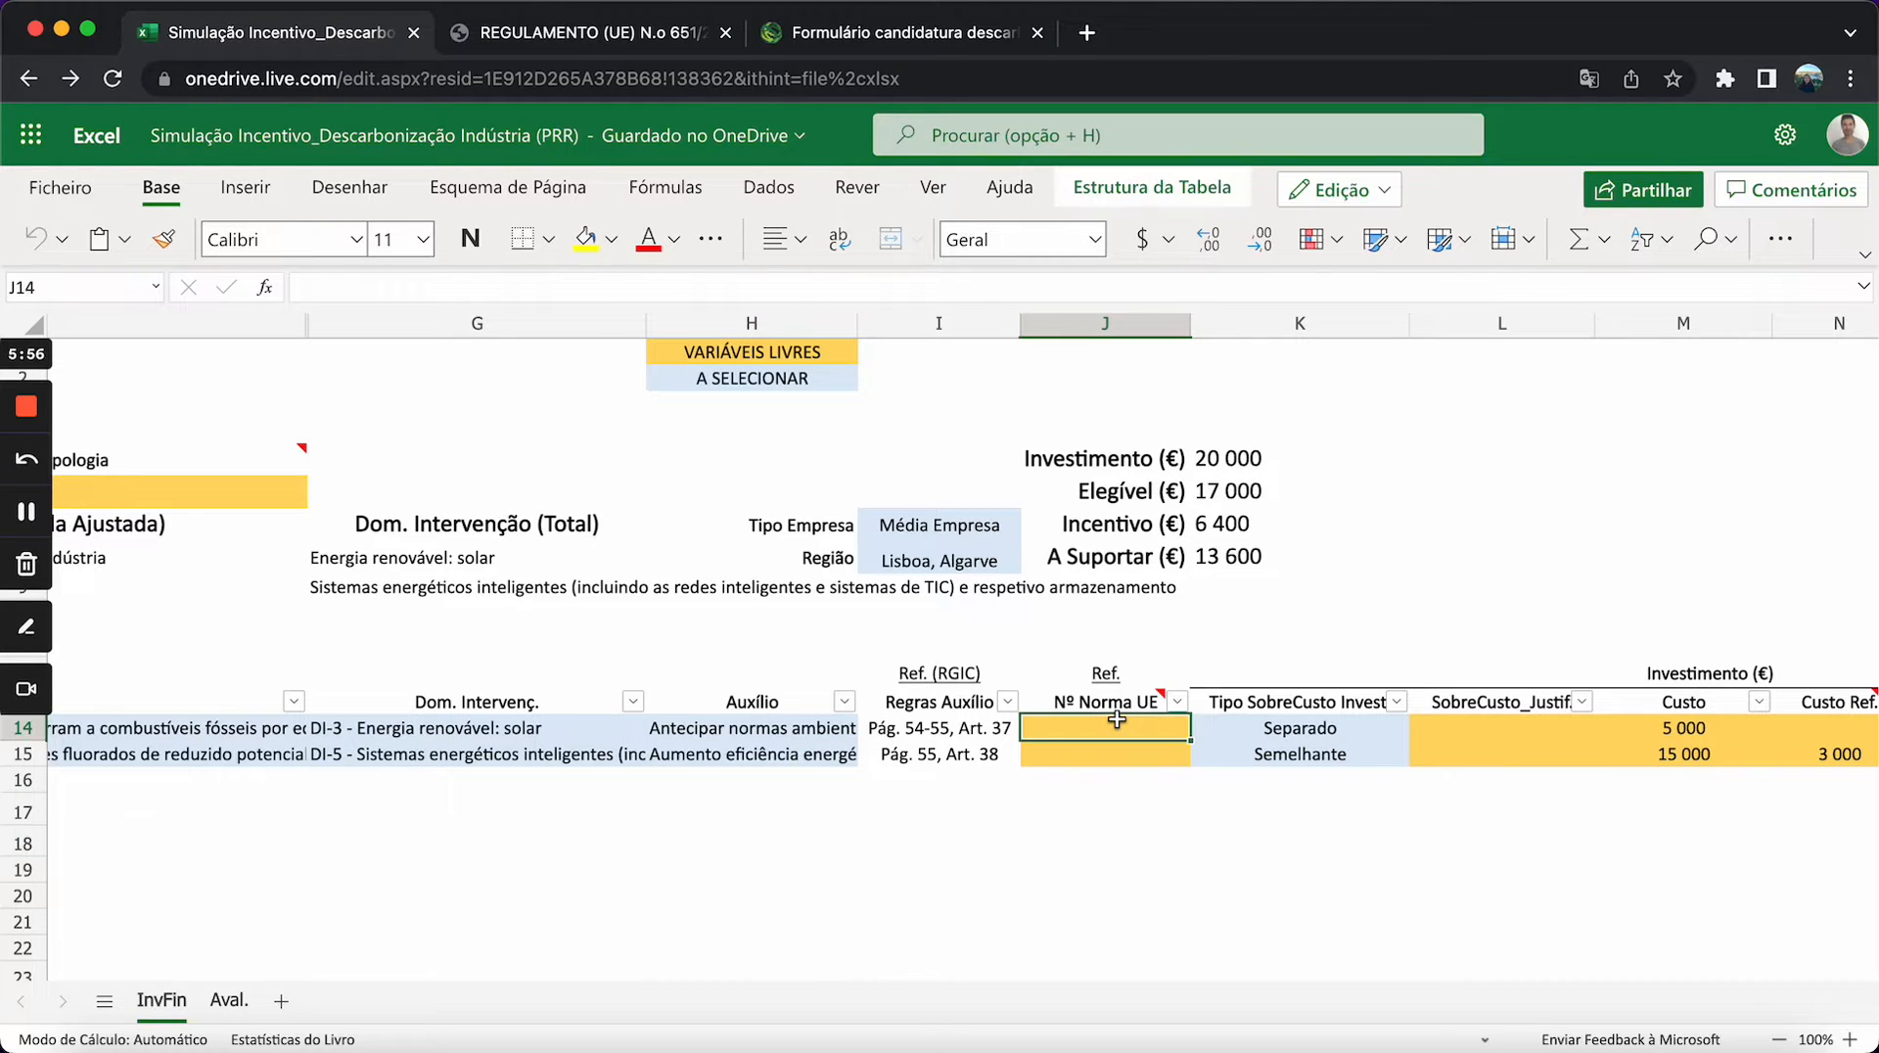
pyautogui.click(1108, 675)
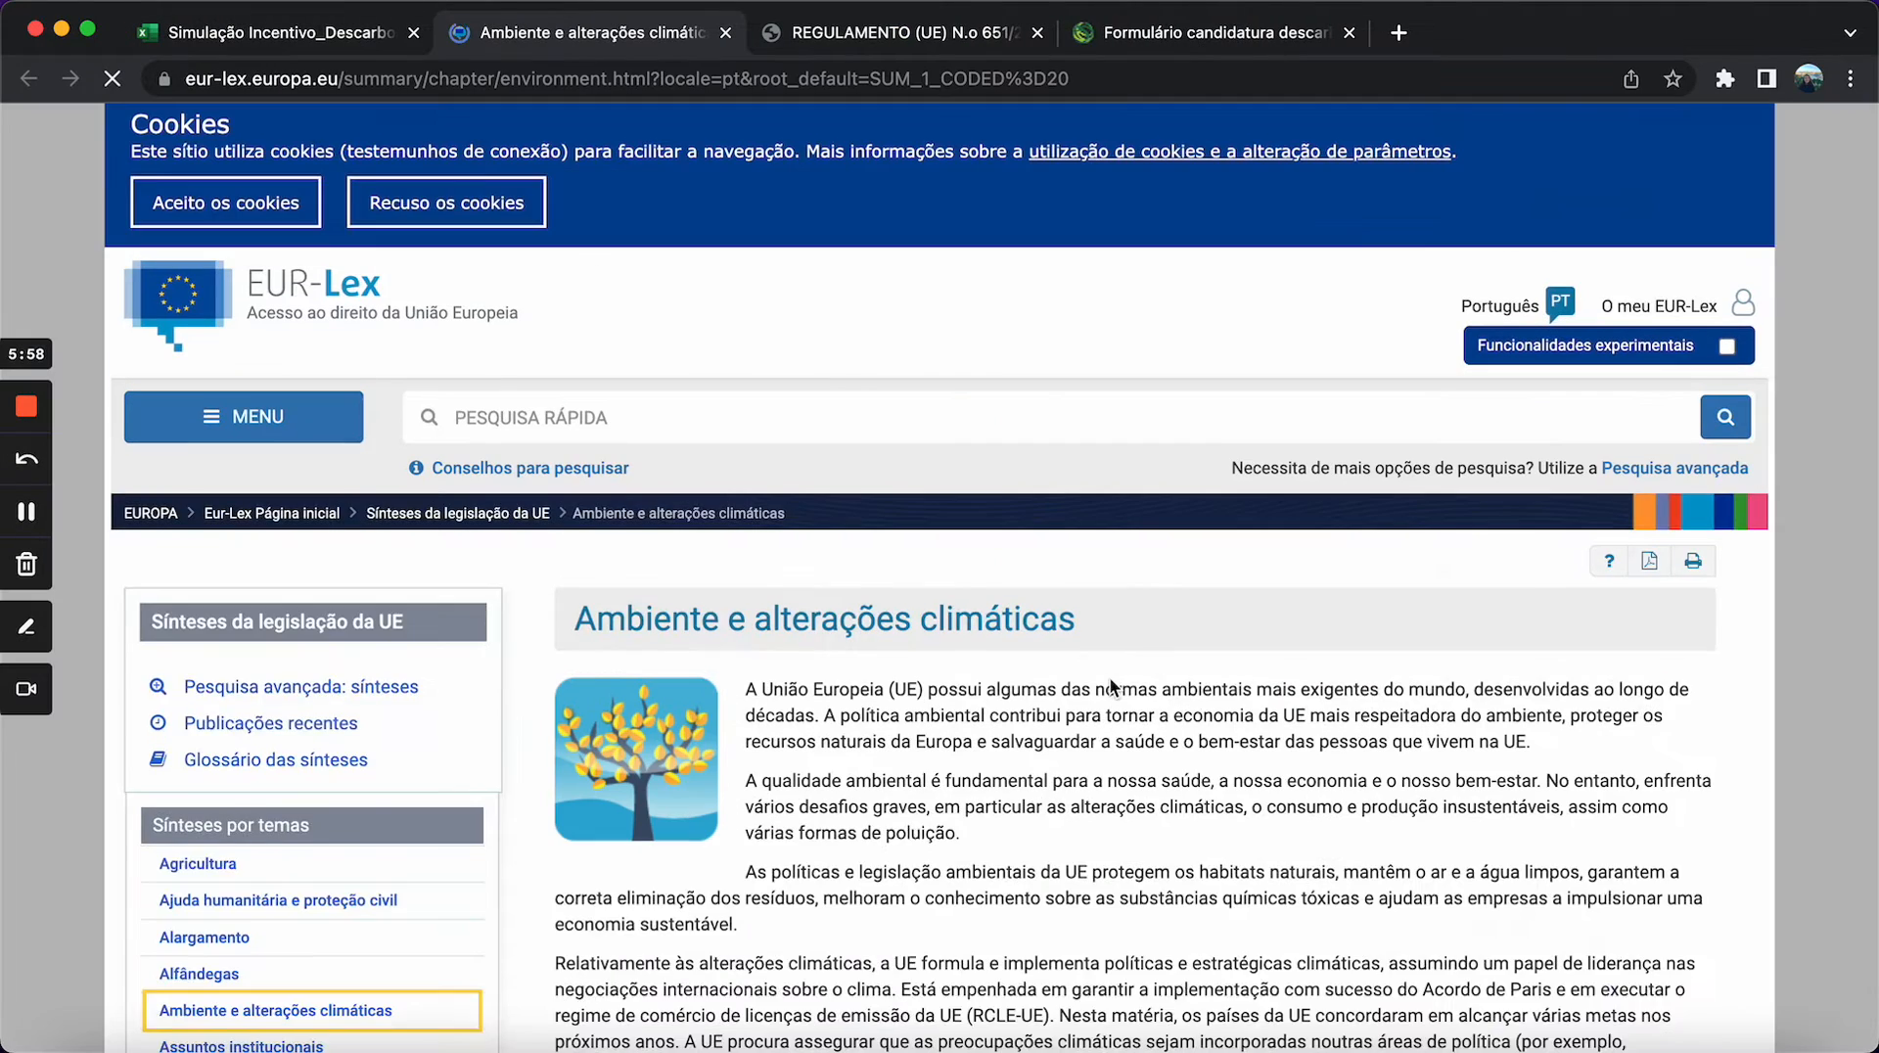
pyautogui.scroll(-5, 883, 722)
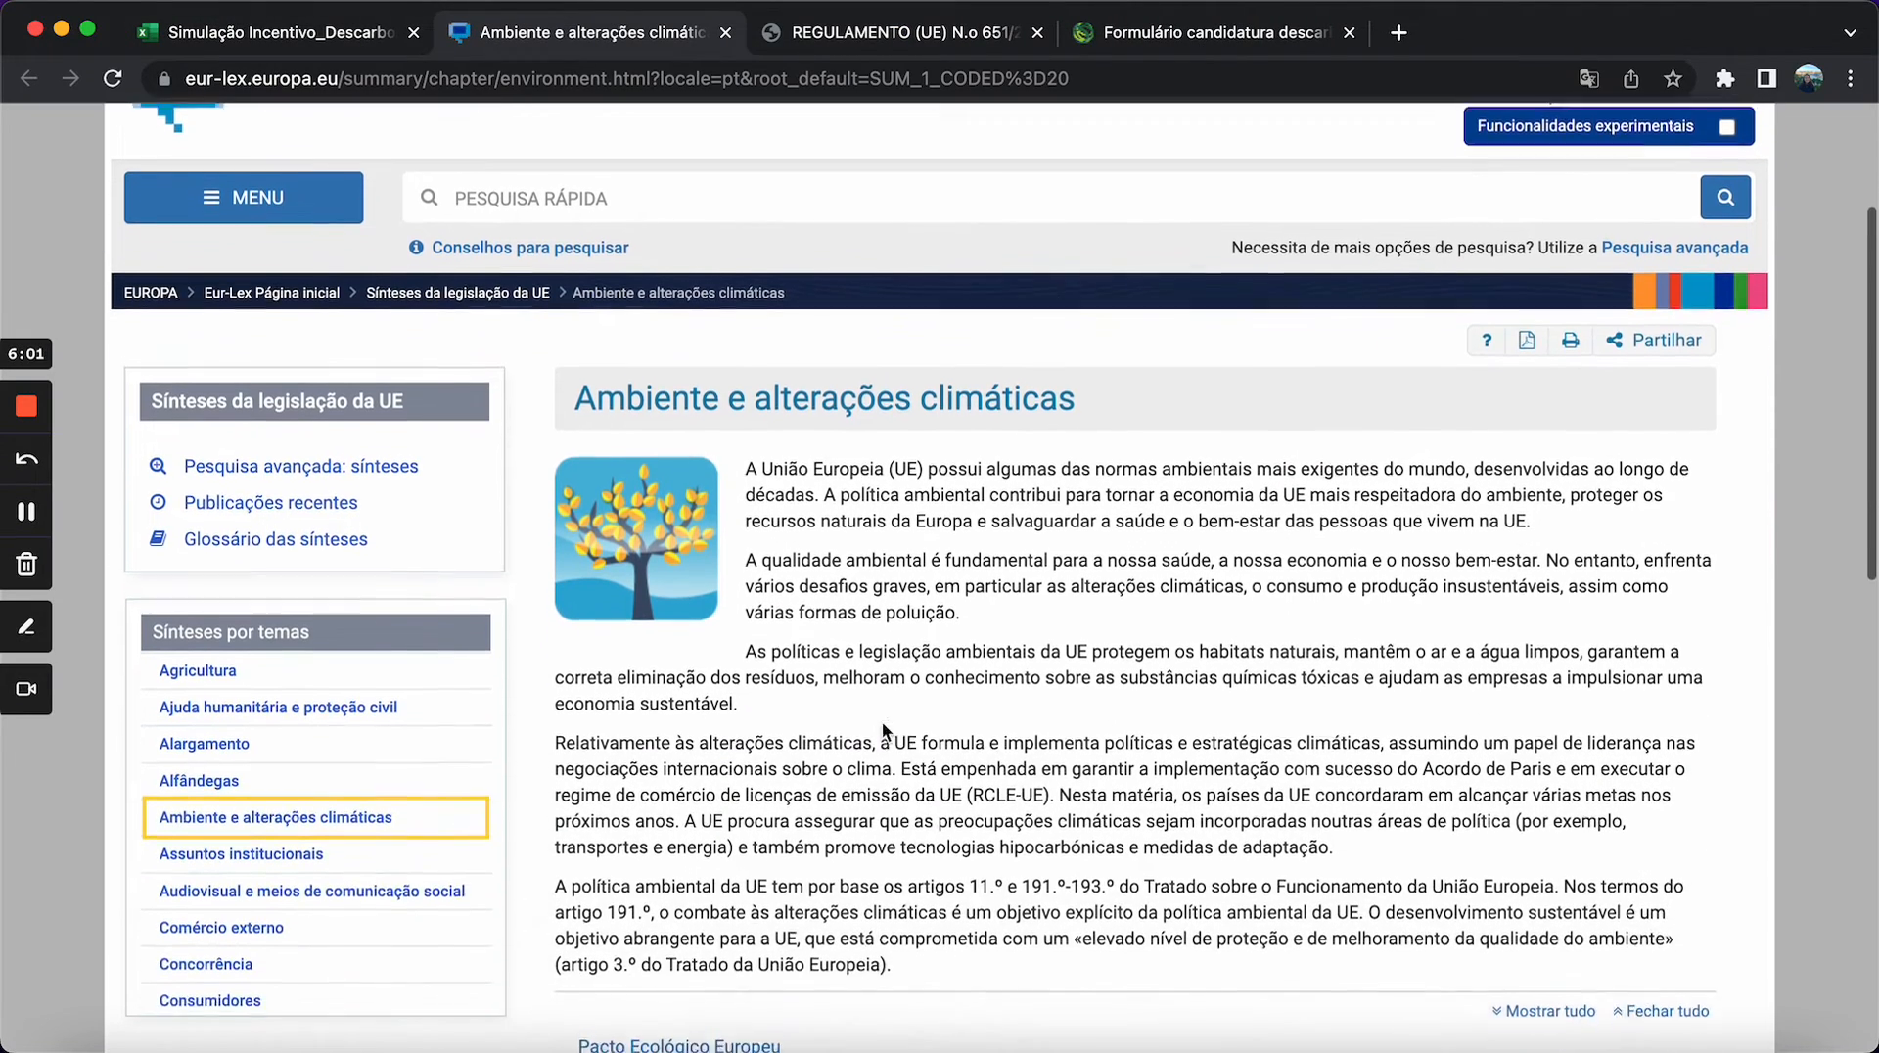
pyautogui.scroll(-3, 883, 721)
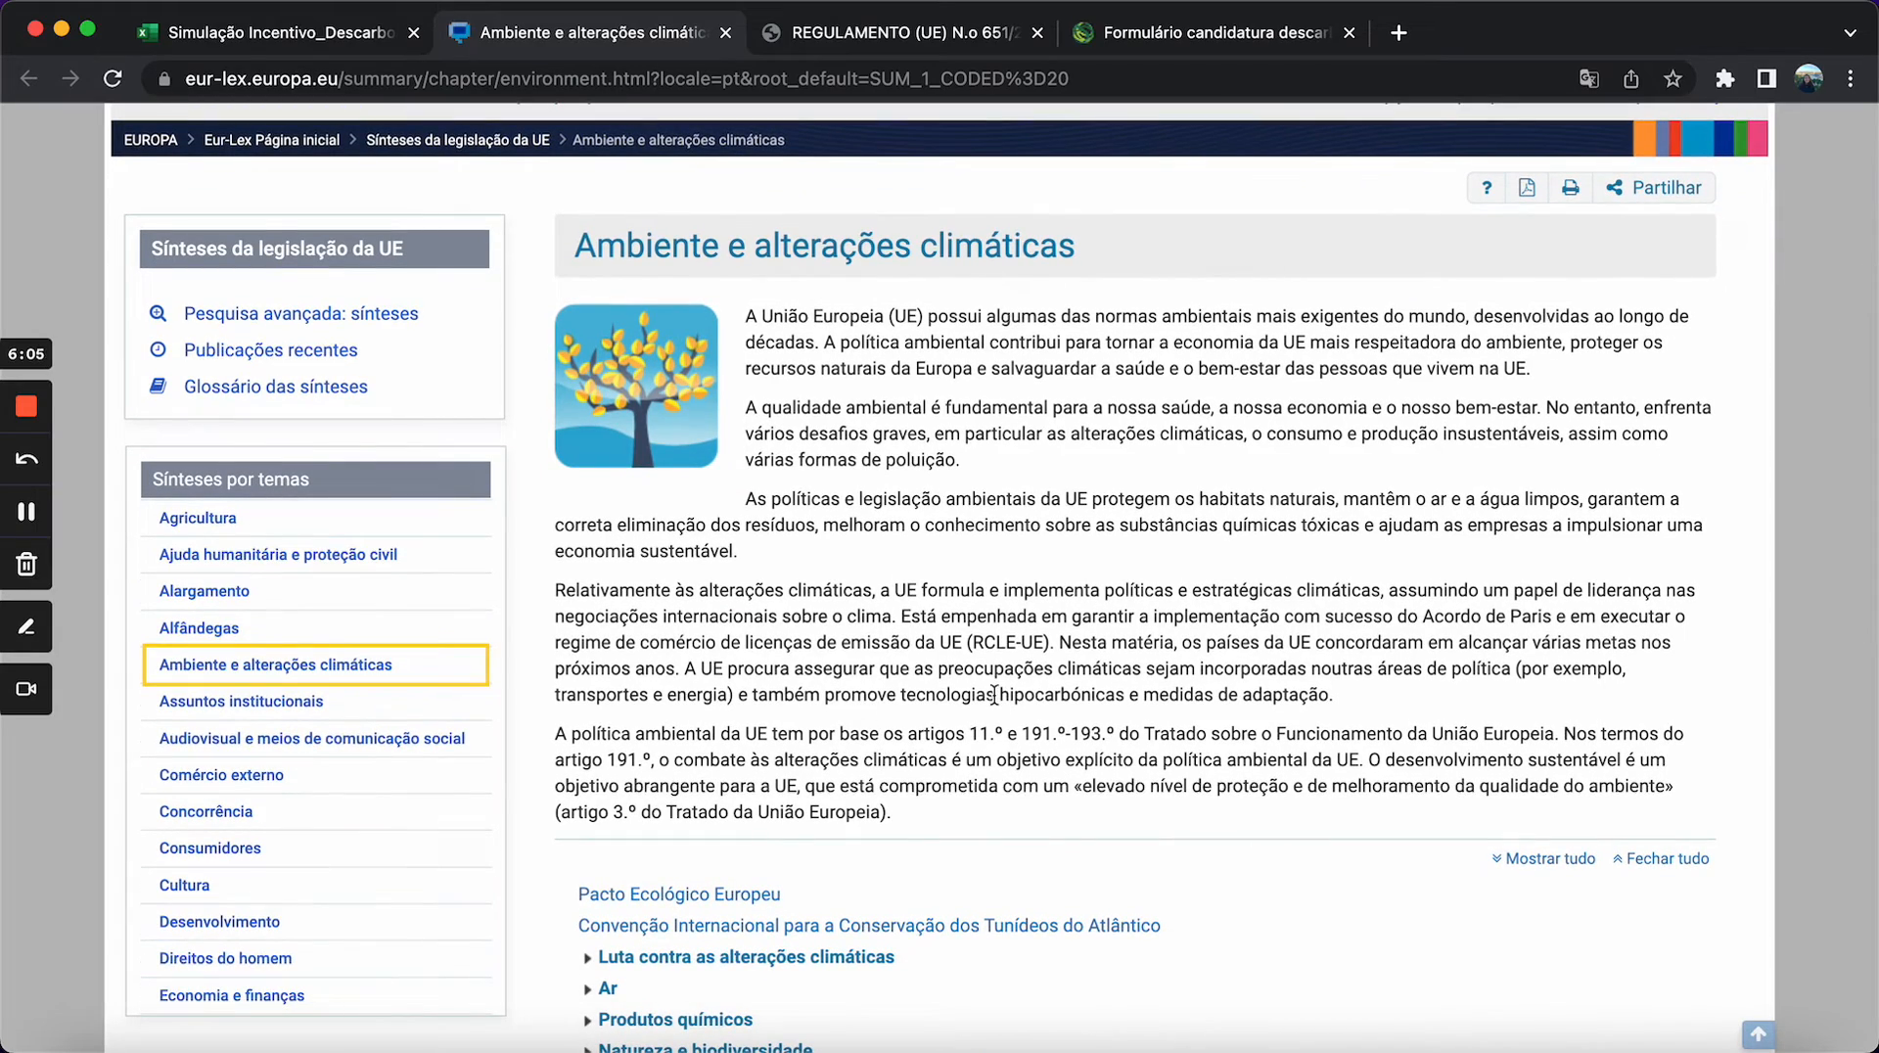
pyautogui.scroll(-8, 995, 700)
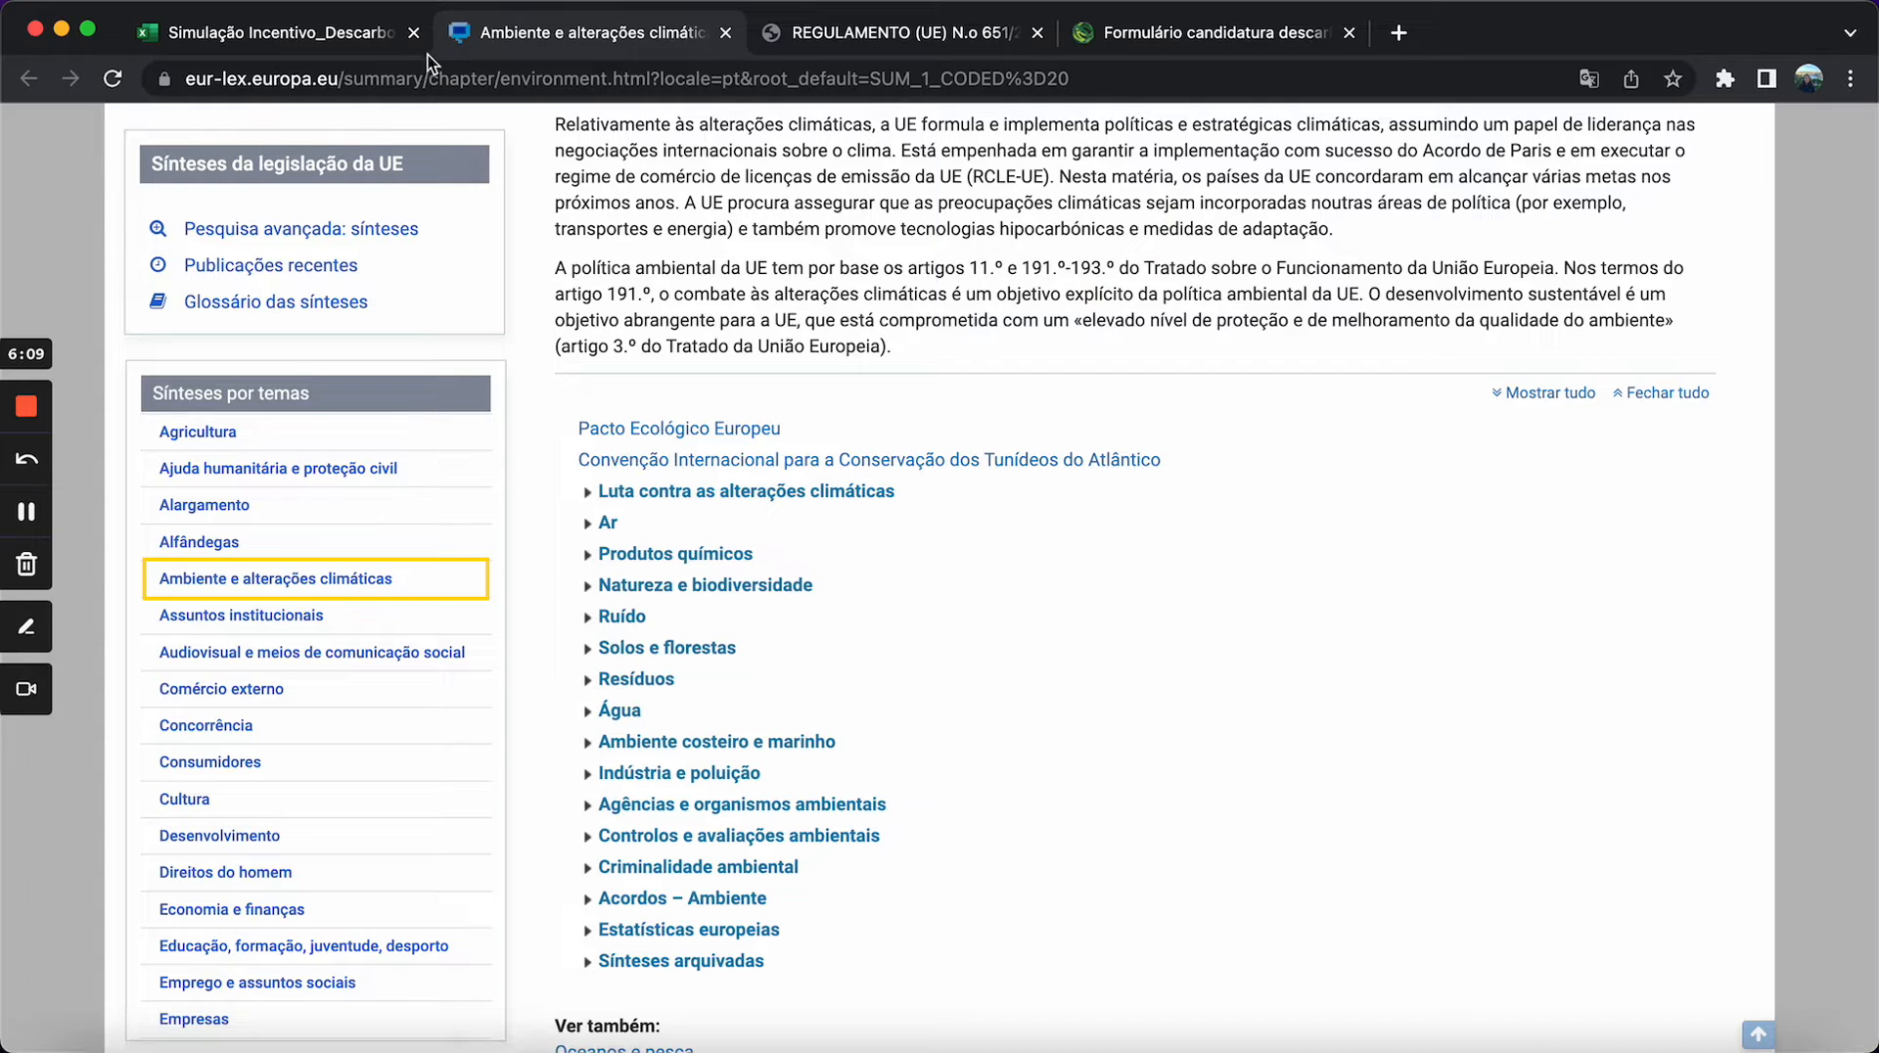
# - Return to the Excel workbook and review the Tipo SobreCusto Invest. and SobreCusto_Justif. columns of the investment table
pyautogui.click(313, 37)
pyautogui.hscroll(3, 1239, 952)
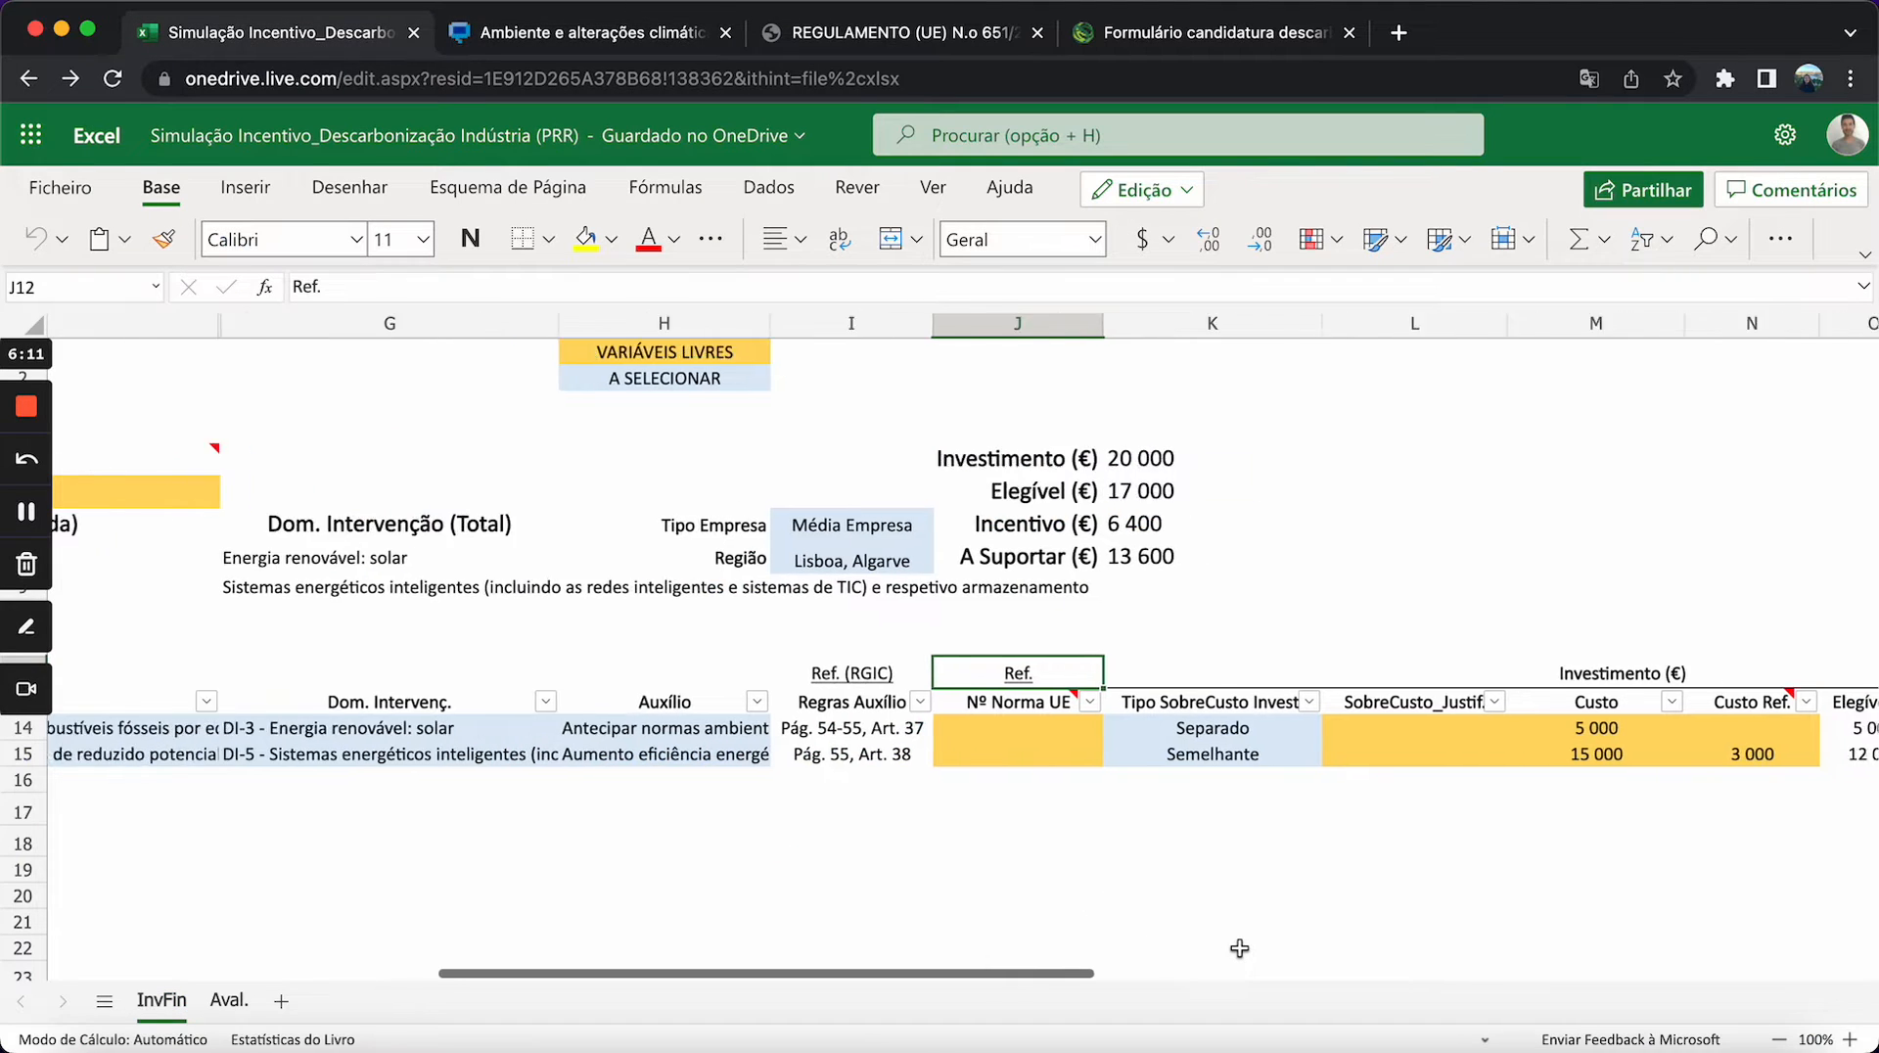
pyautogui.click(1164, 702)
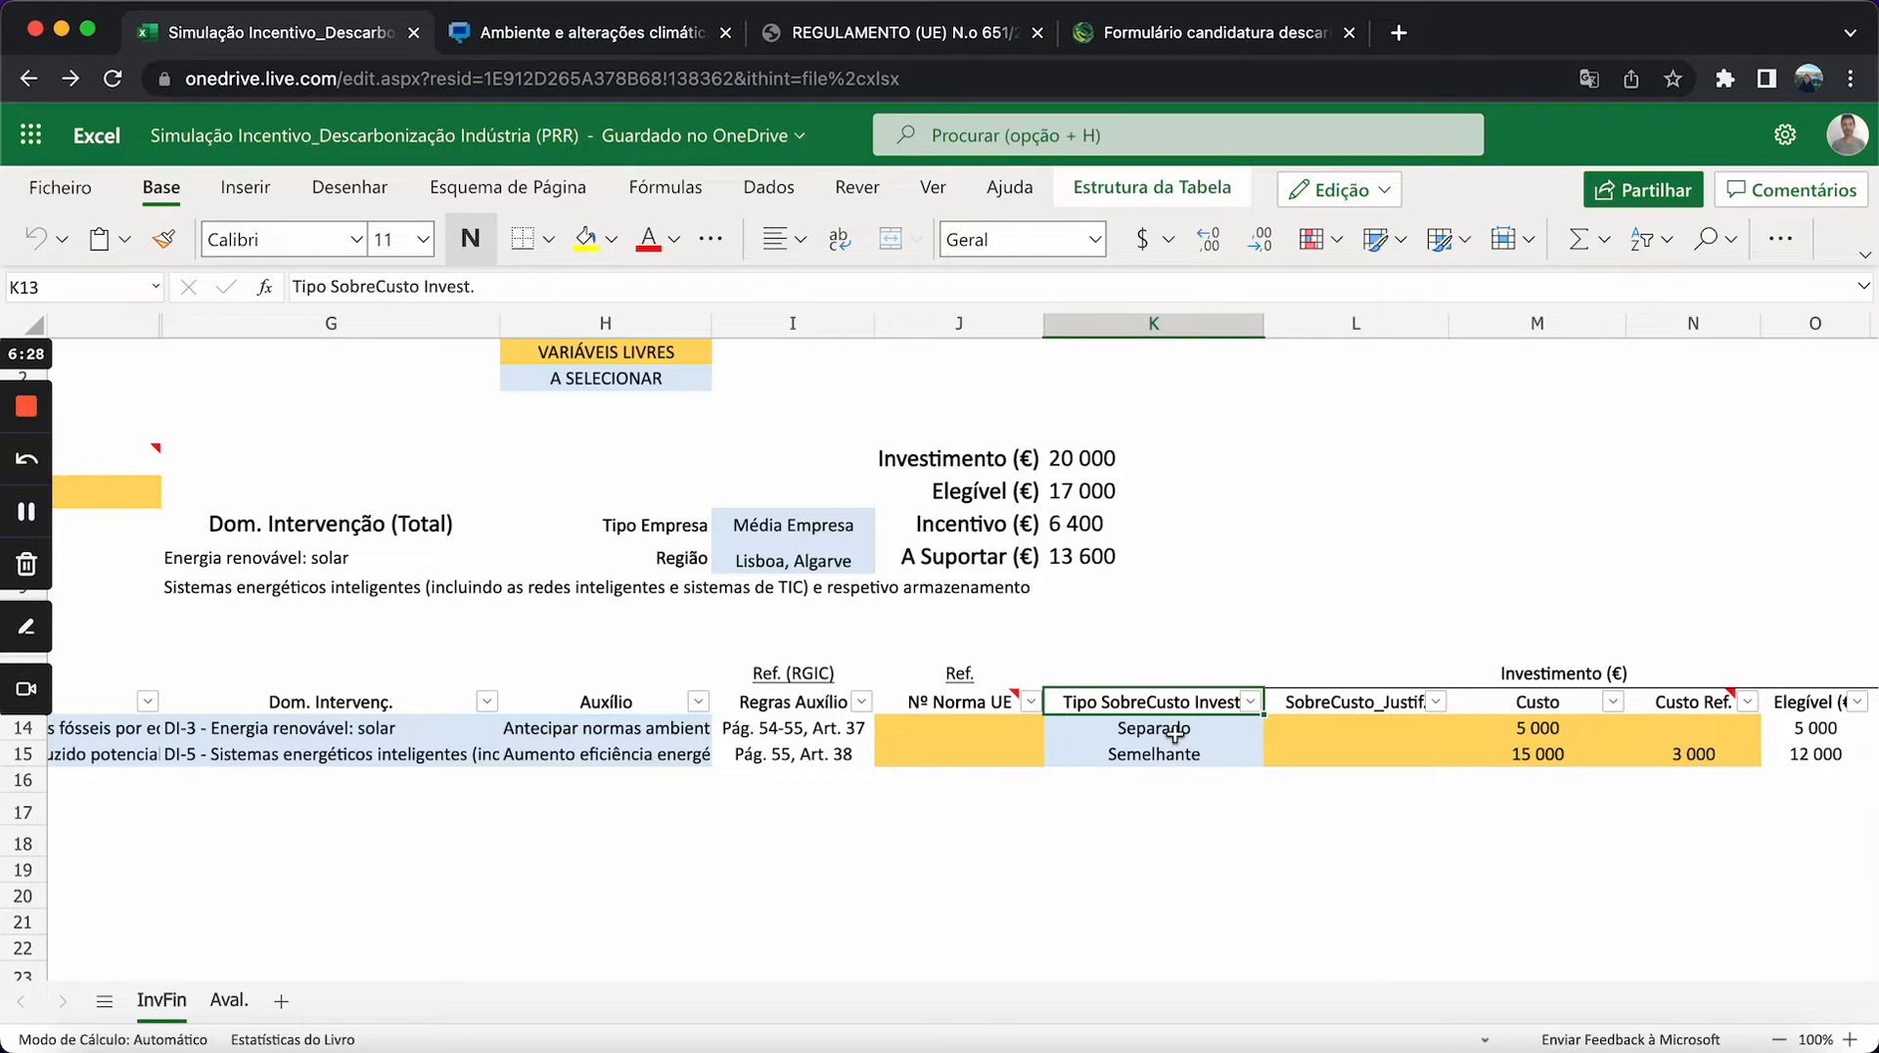
pyautogui.click(1296, 728)
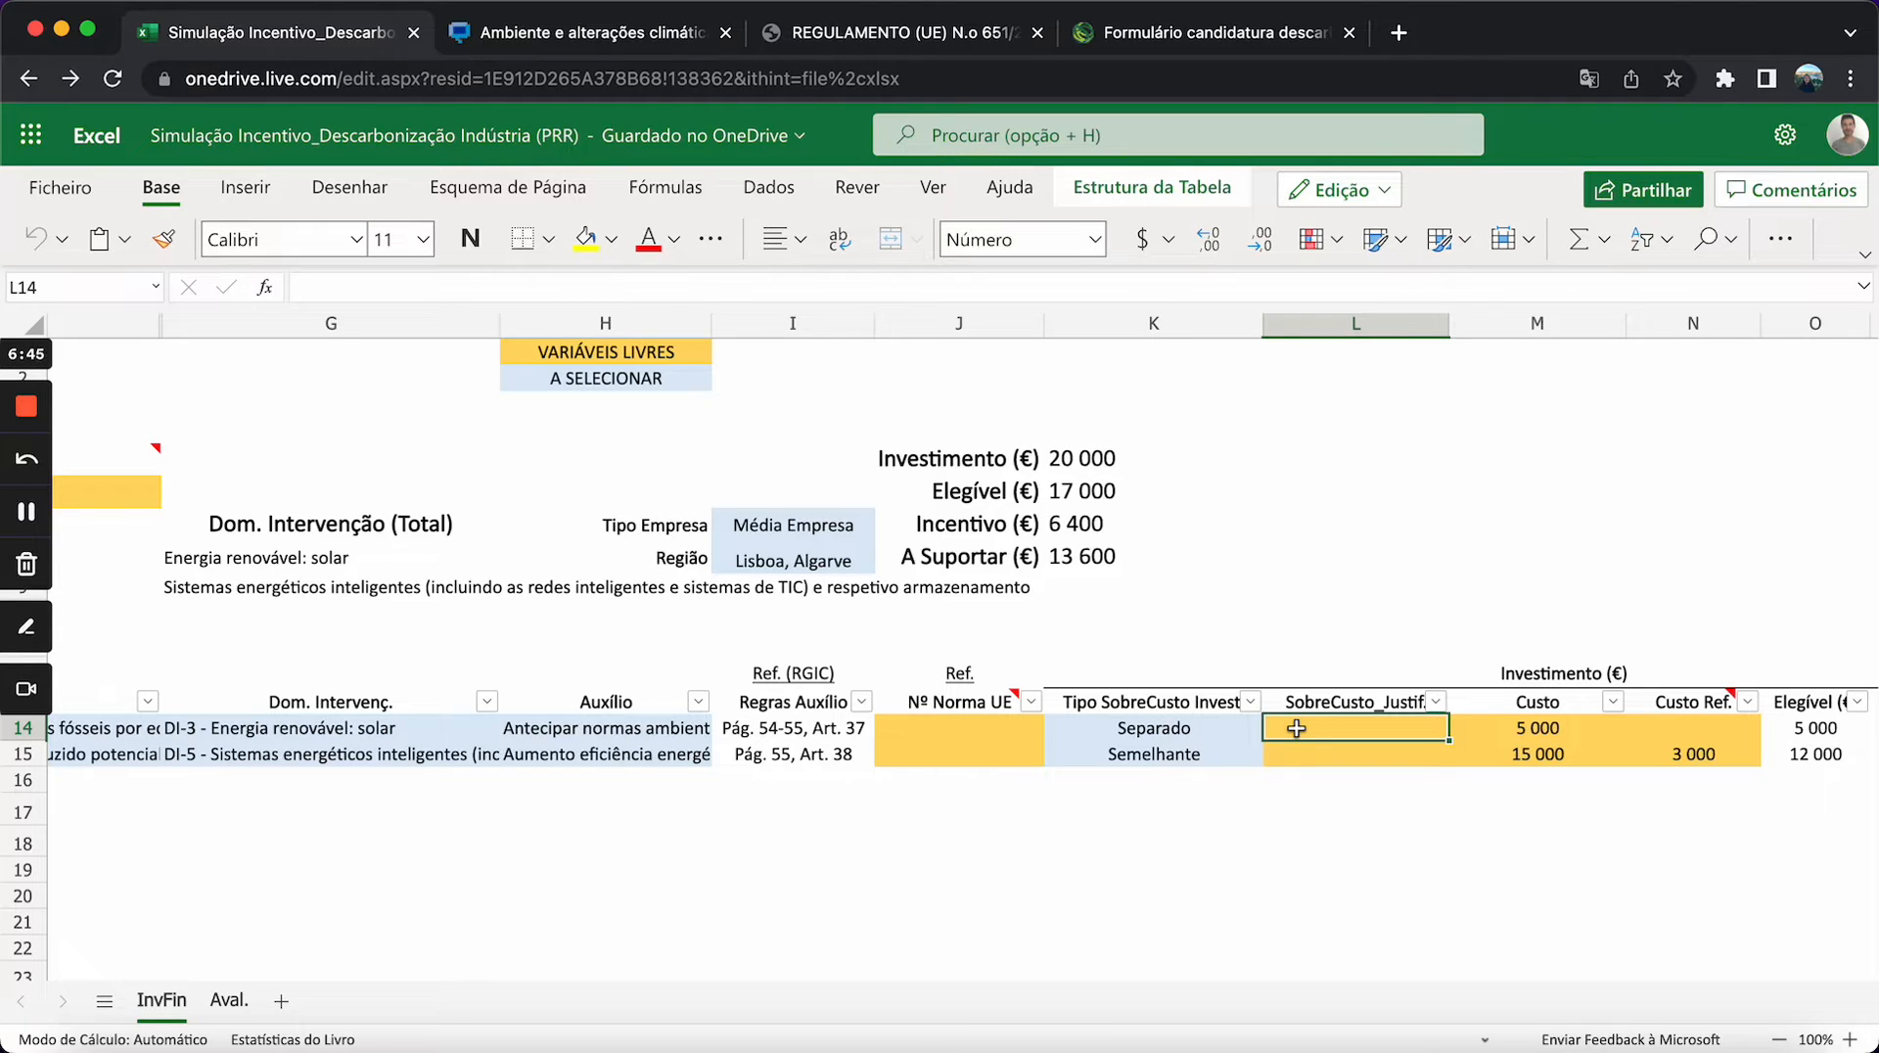
# - Try a Custo of 10000 for the first investment in row 14, and set it back to 5000
pyautogui.press('Tab')
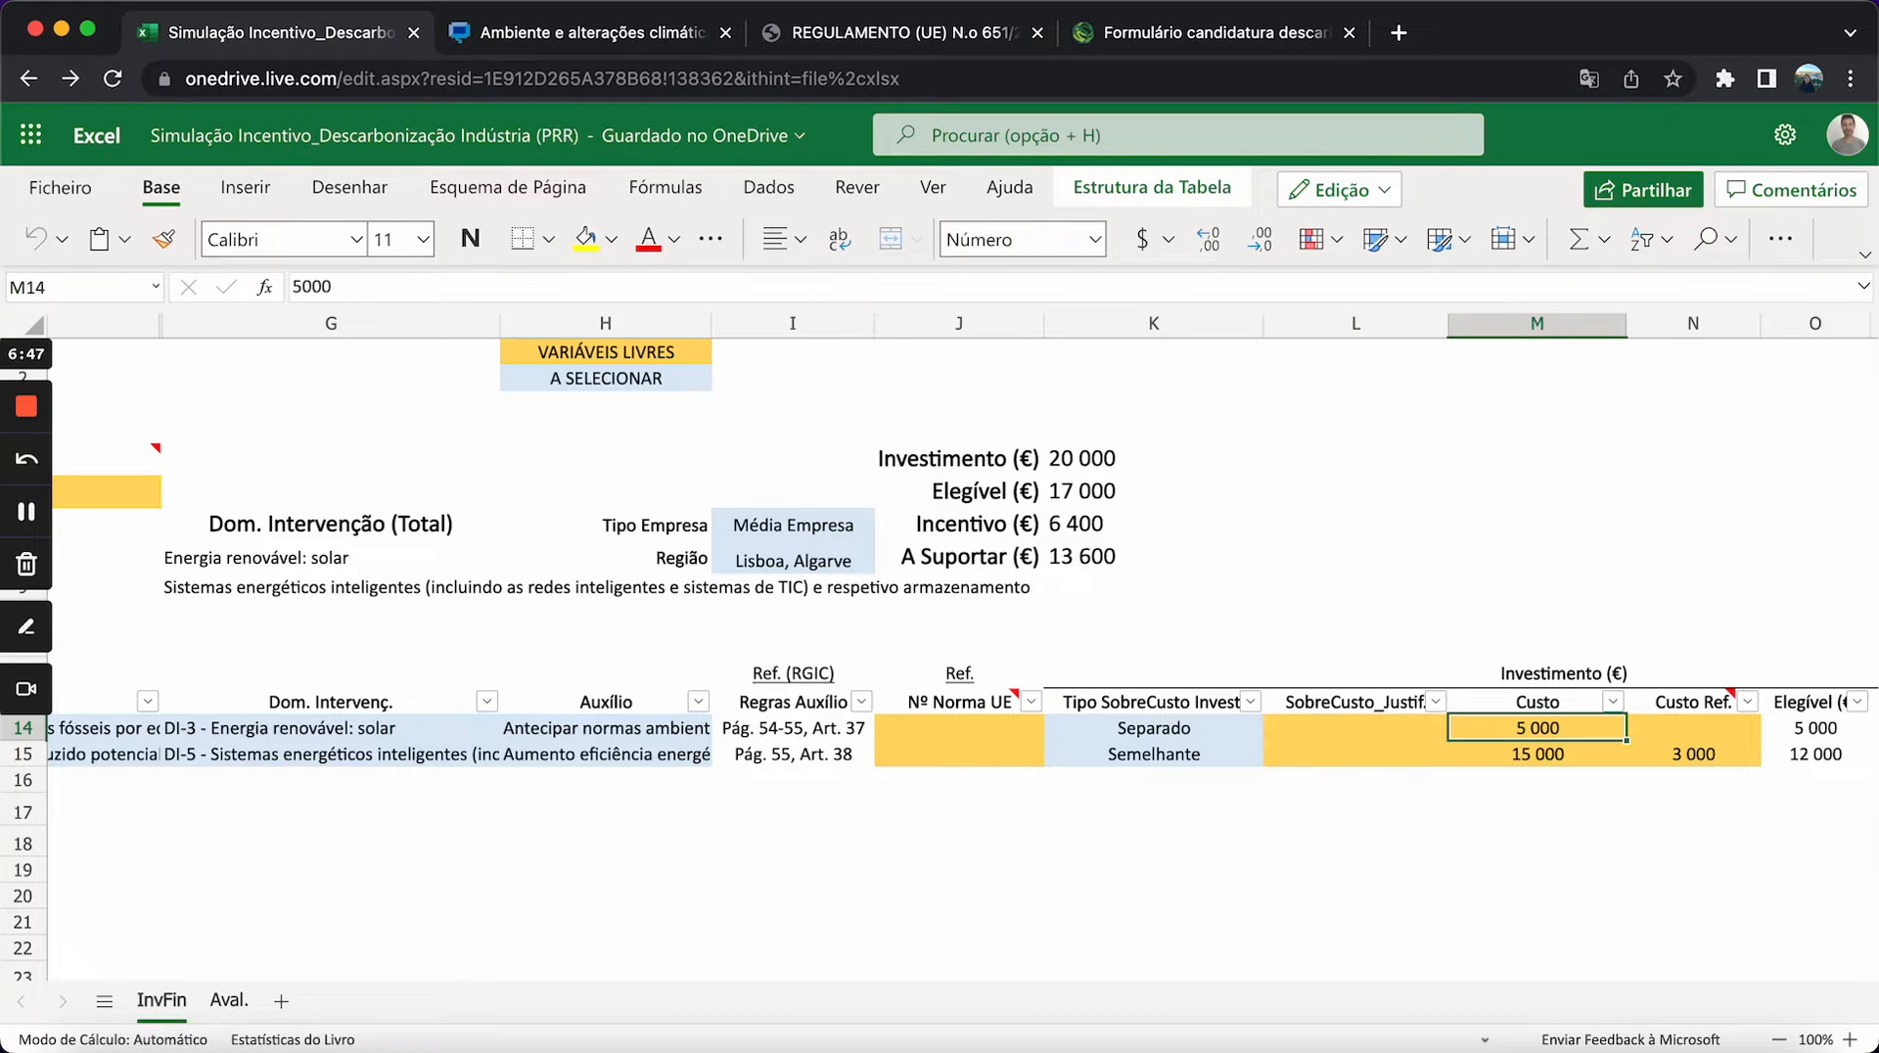
pyautogui.write('10000')
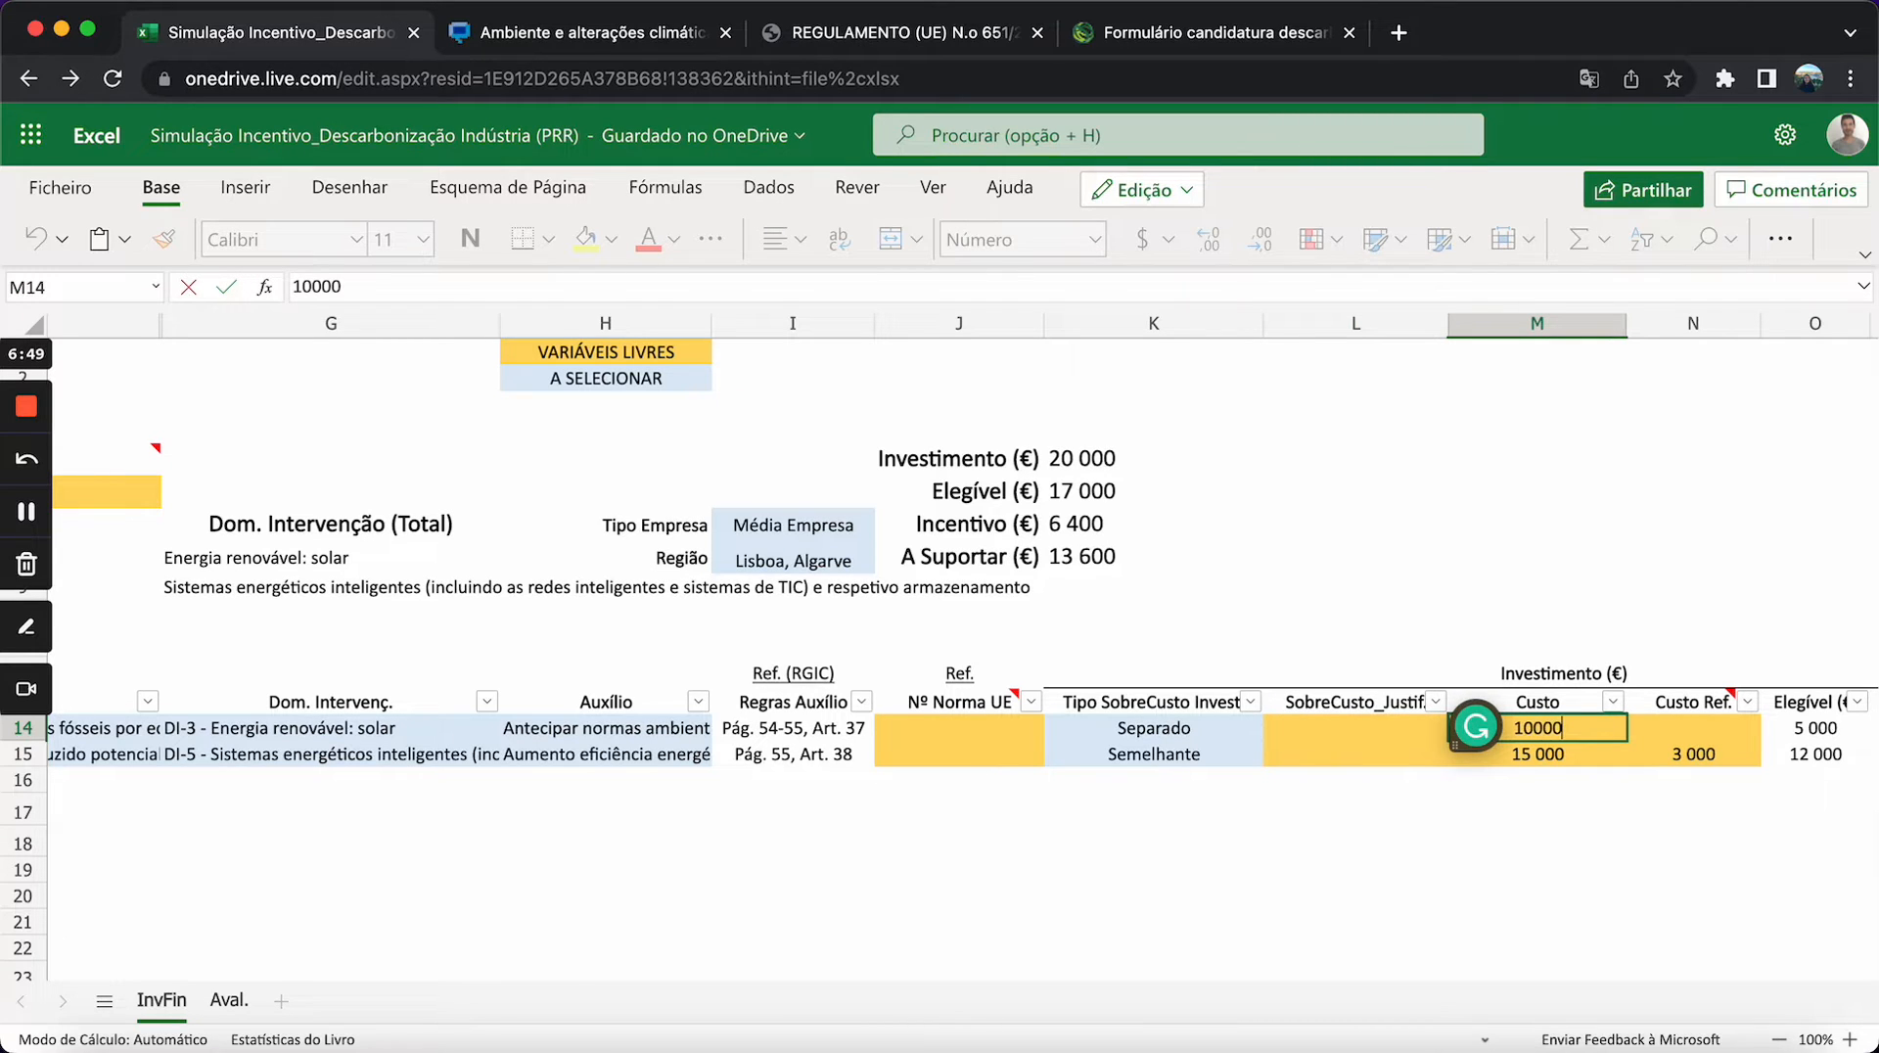
pyautogui.press('Return')
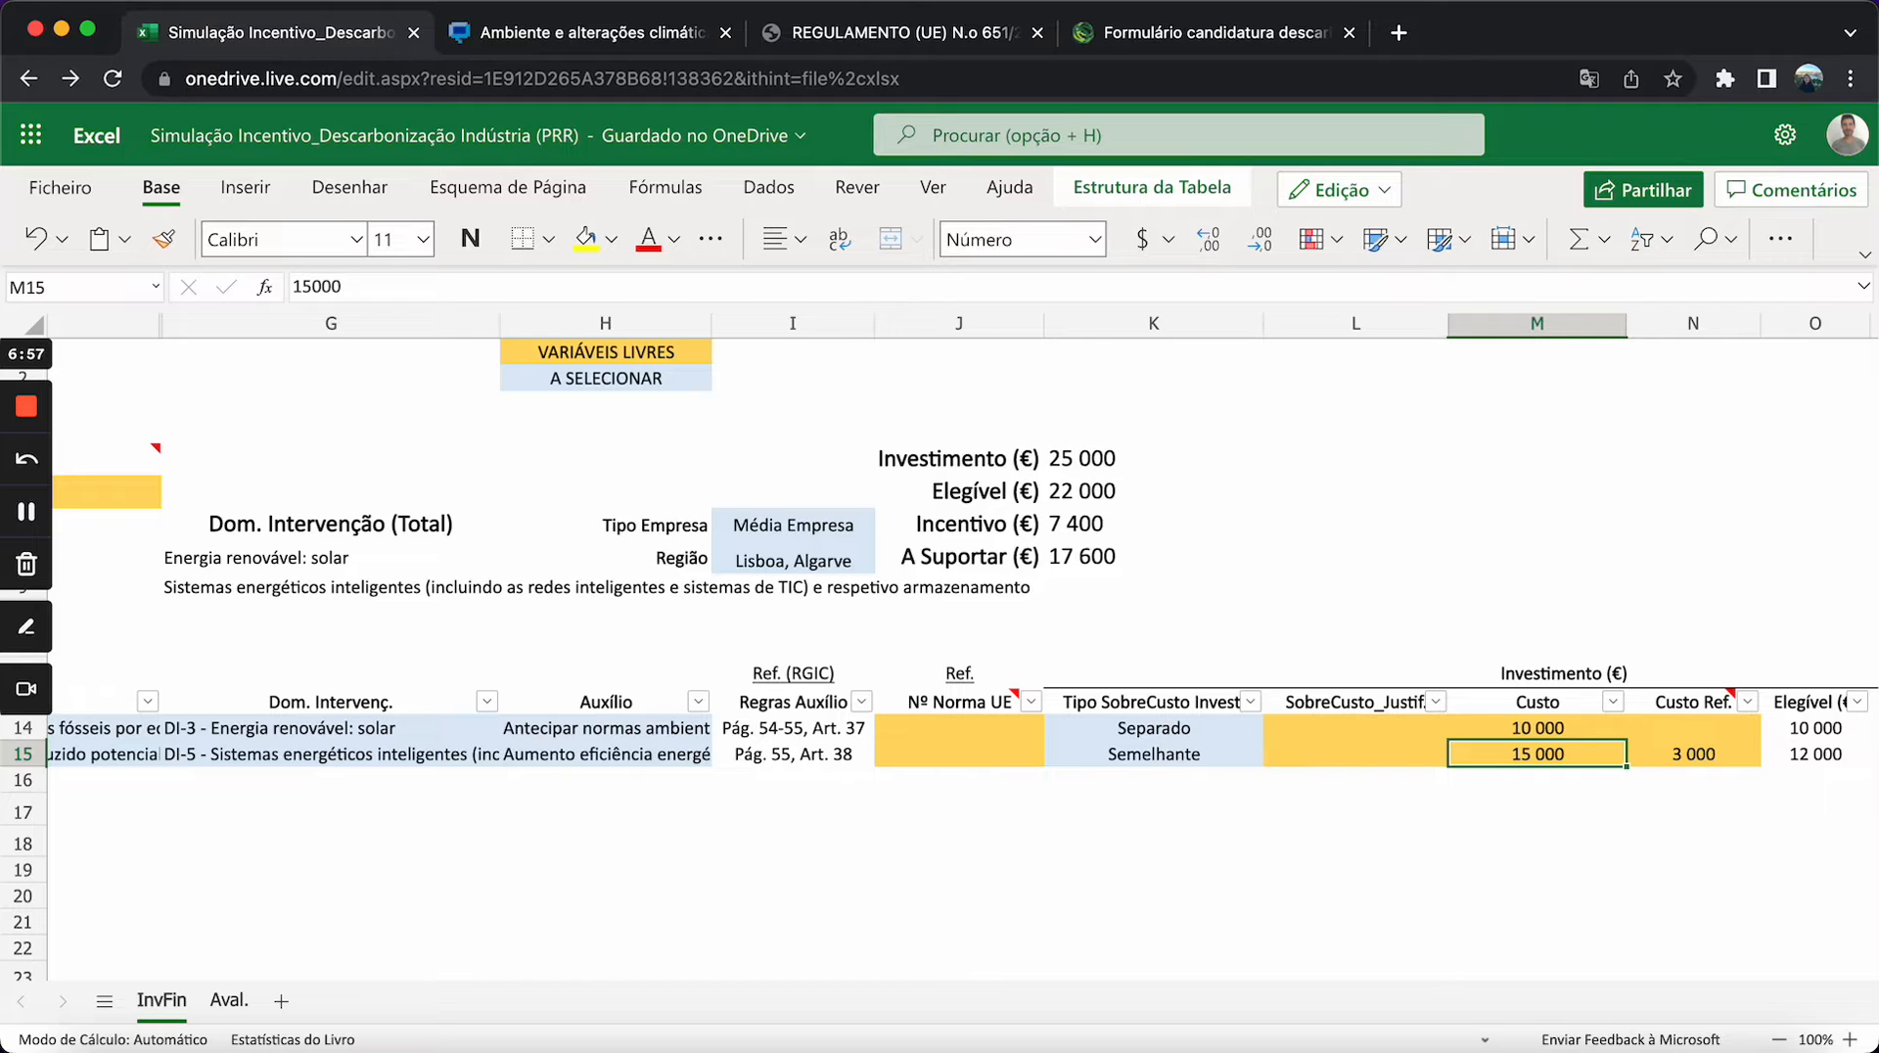
pyautogui.click(1475, 726)
pyautogui.write('5000')
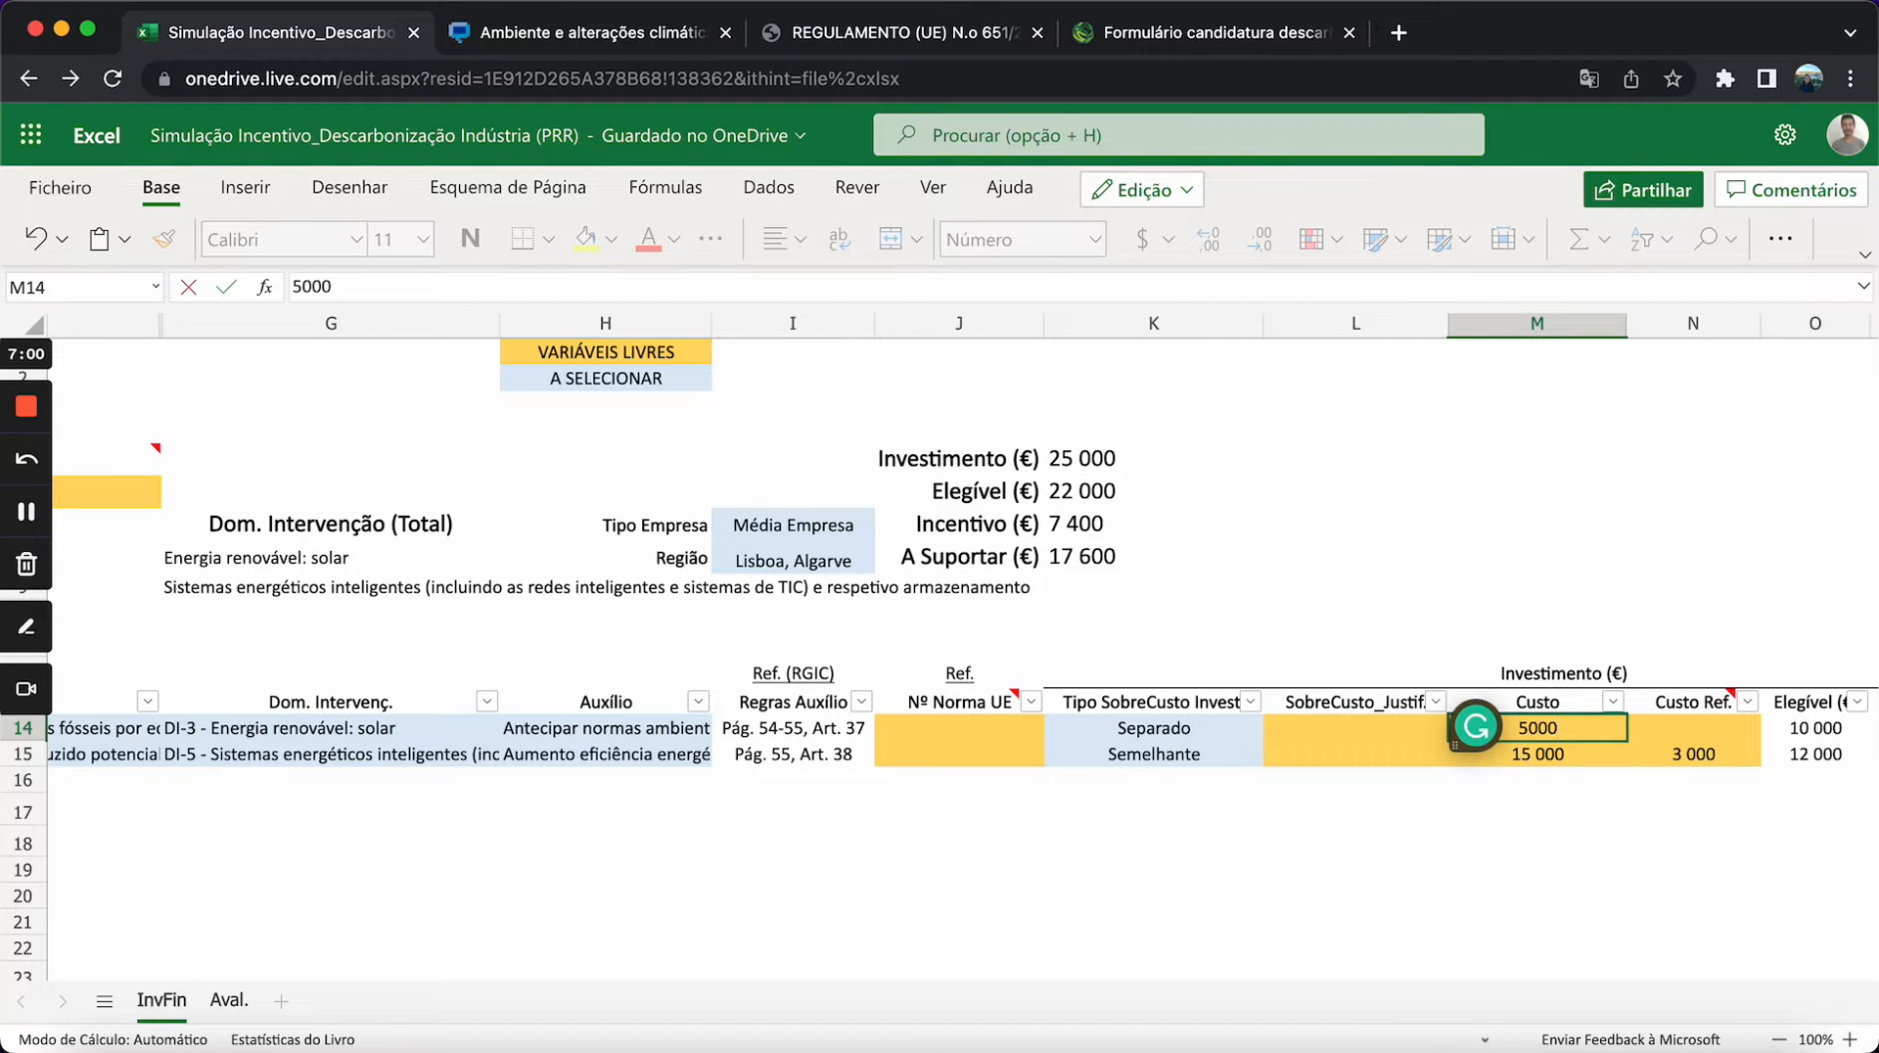
pyautogui.press('Return')
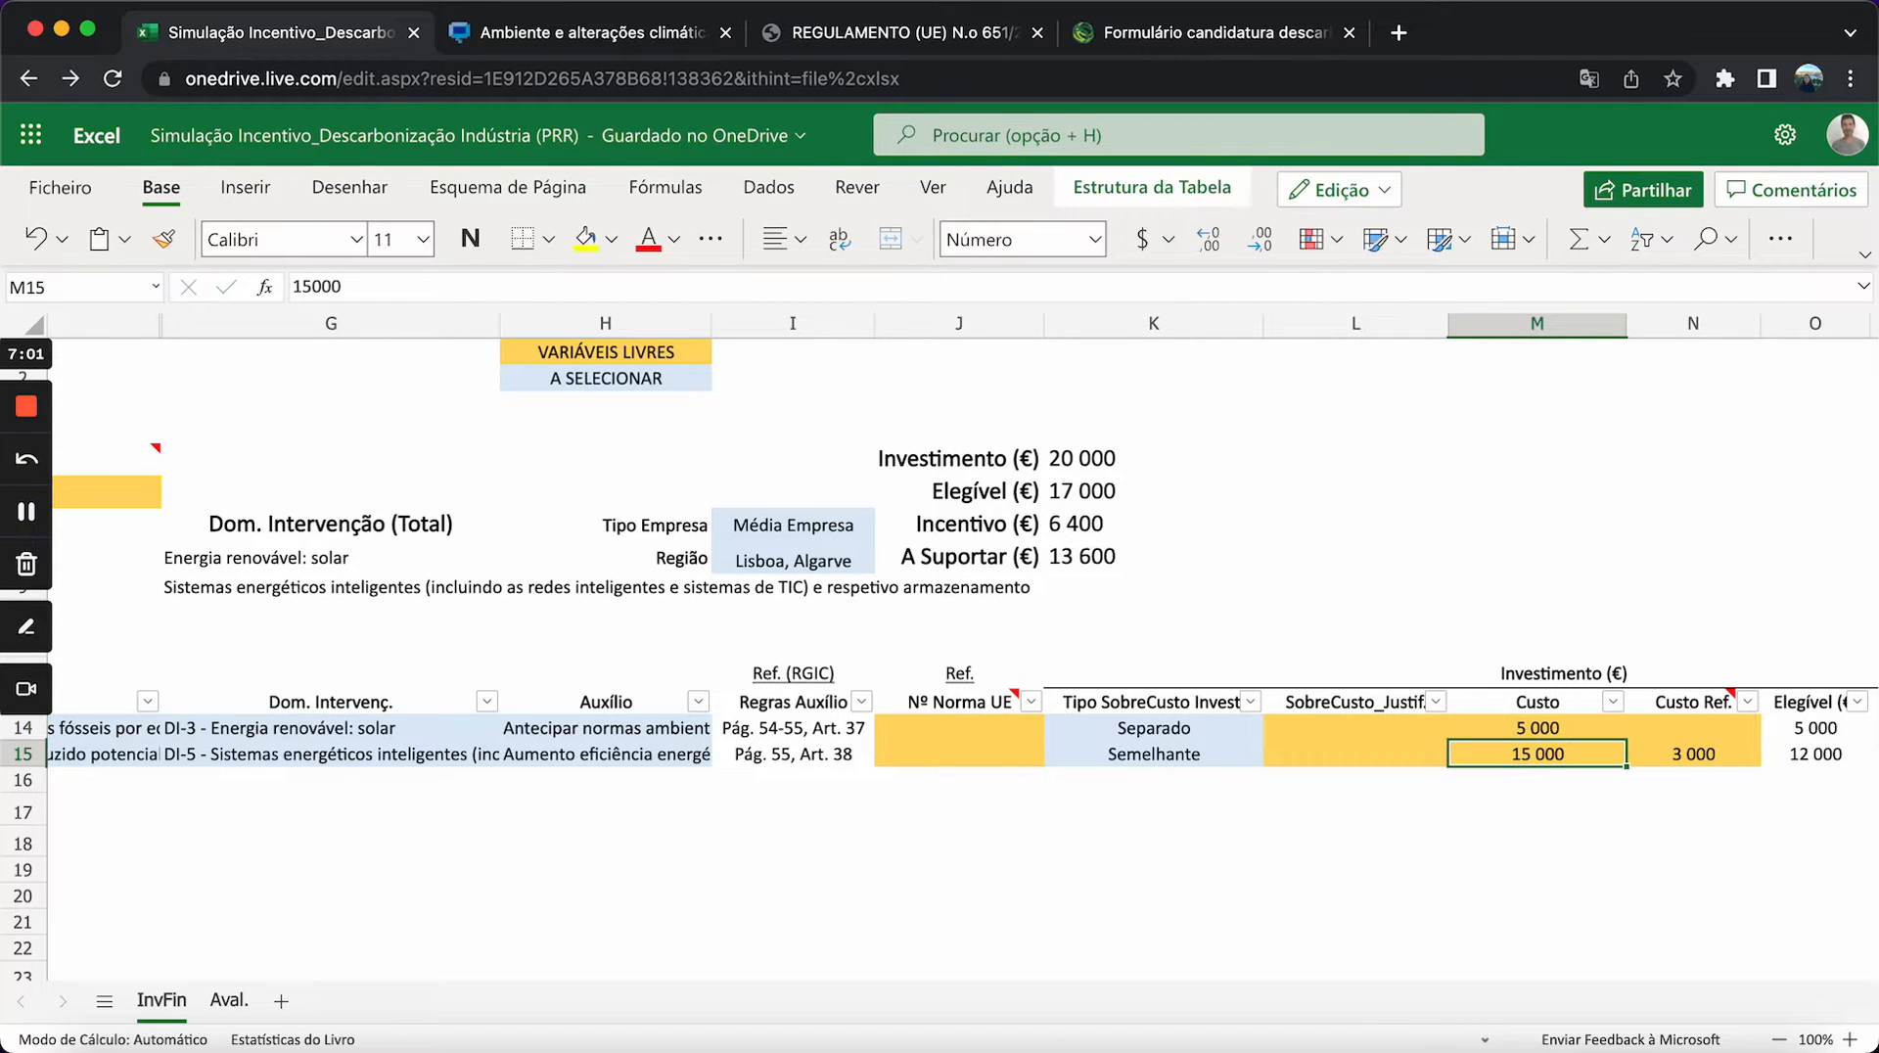
# - Inspect the first investment's Elegível share and Elegível (€) formulas in P14 and O14, returning to its Custo cell
pyautogui.press('Up')
pyautogui.press('Right')
pyautogui.press('Right')
pyautogui.press('Right')
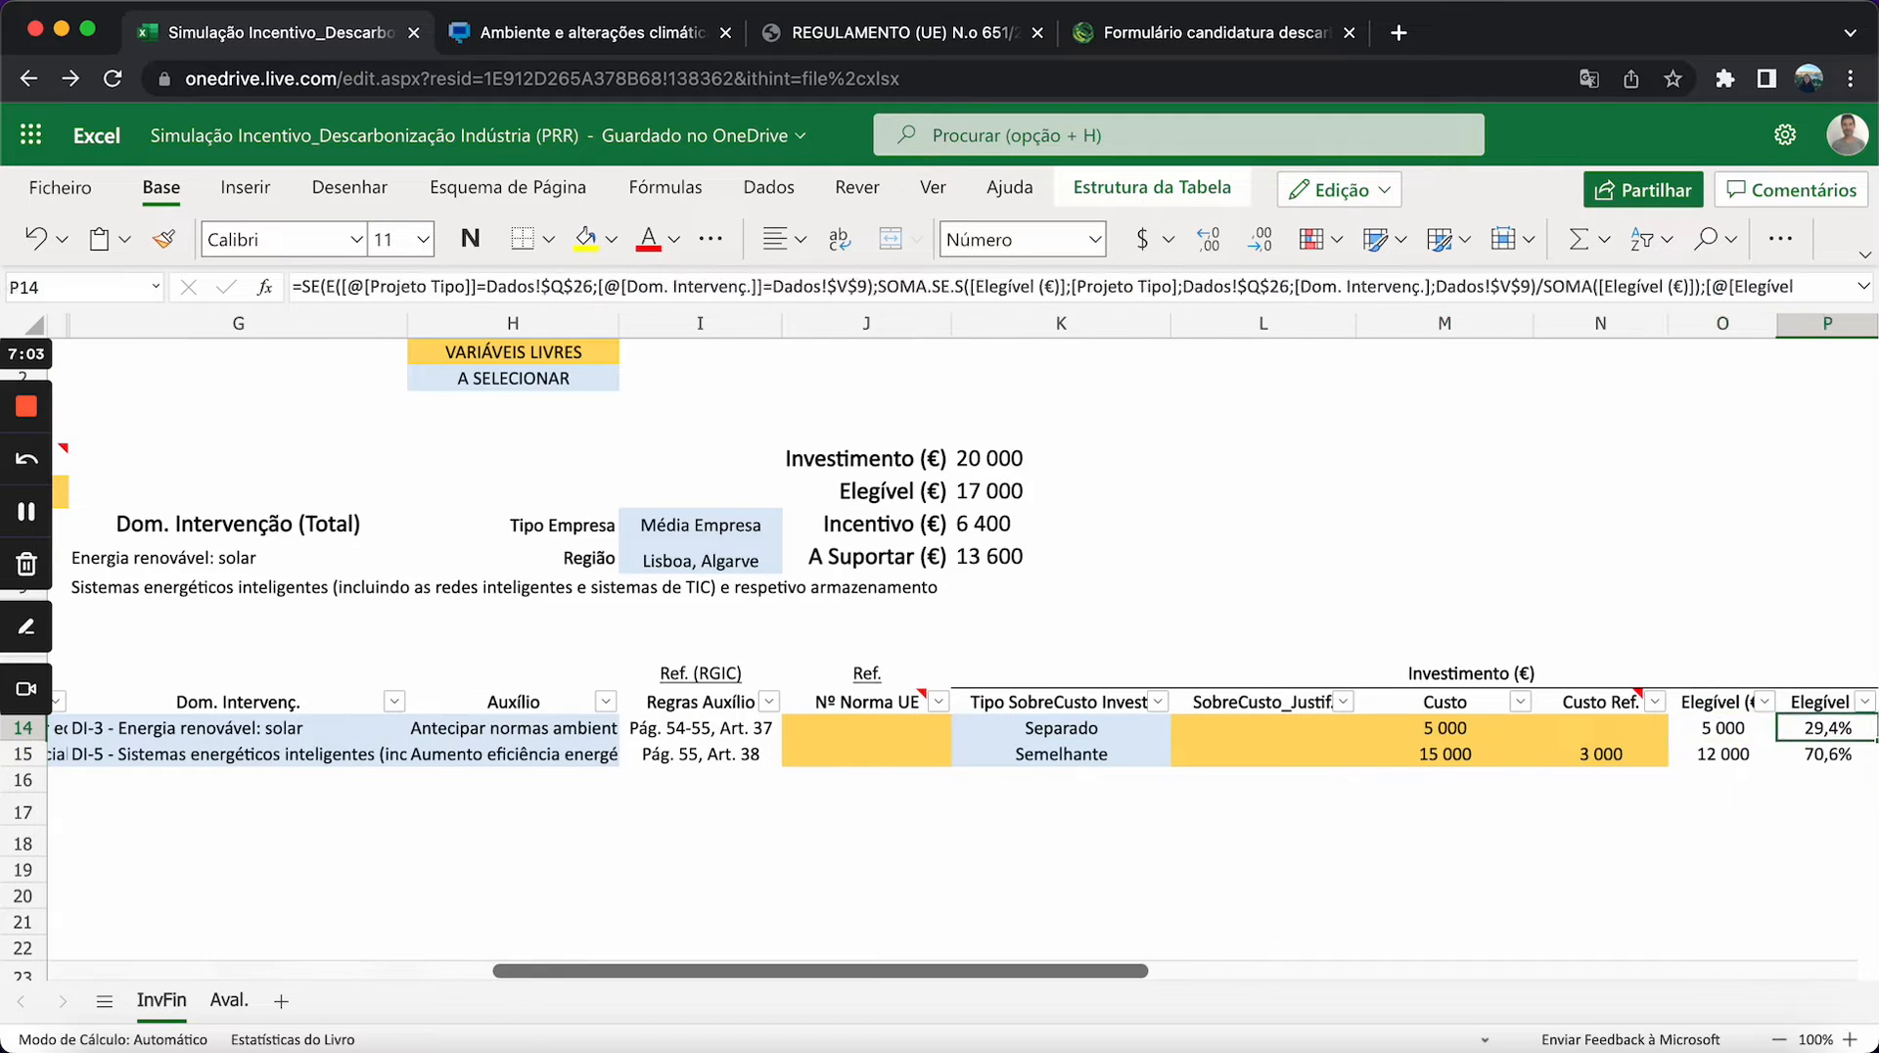
pyautogui.press('Left')
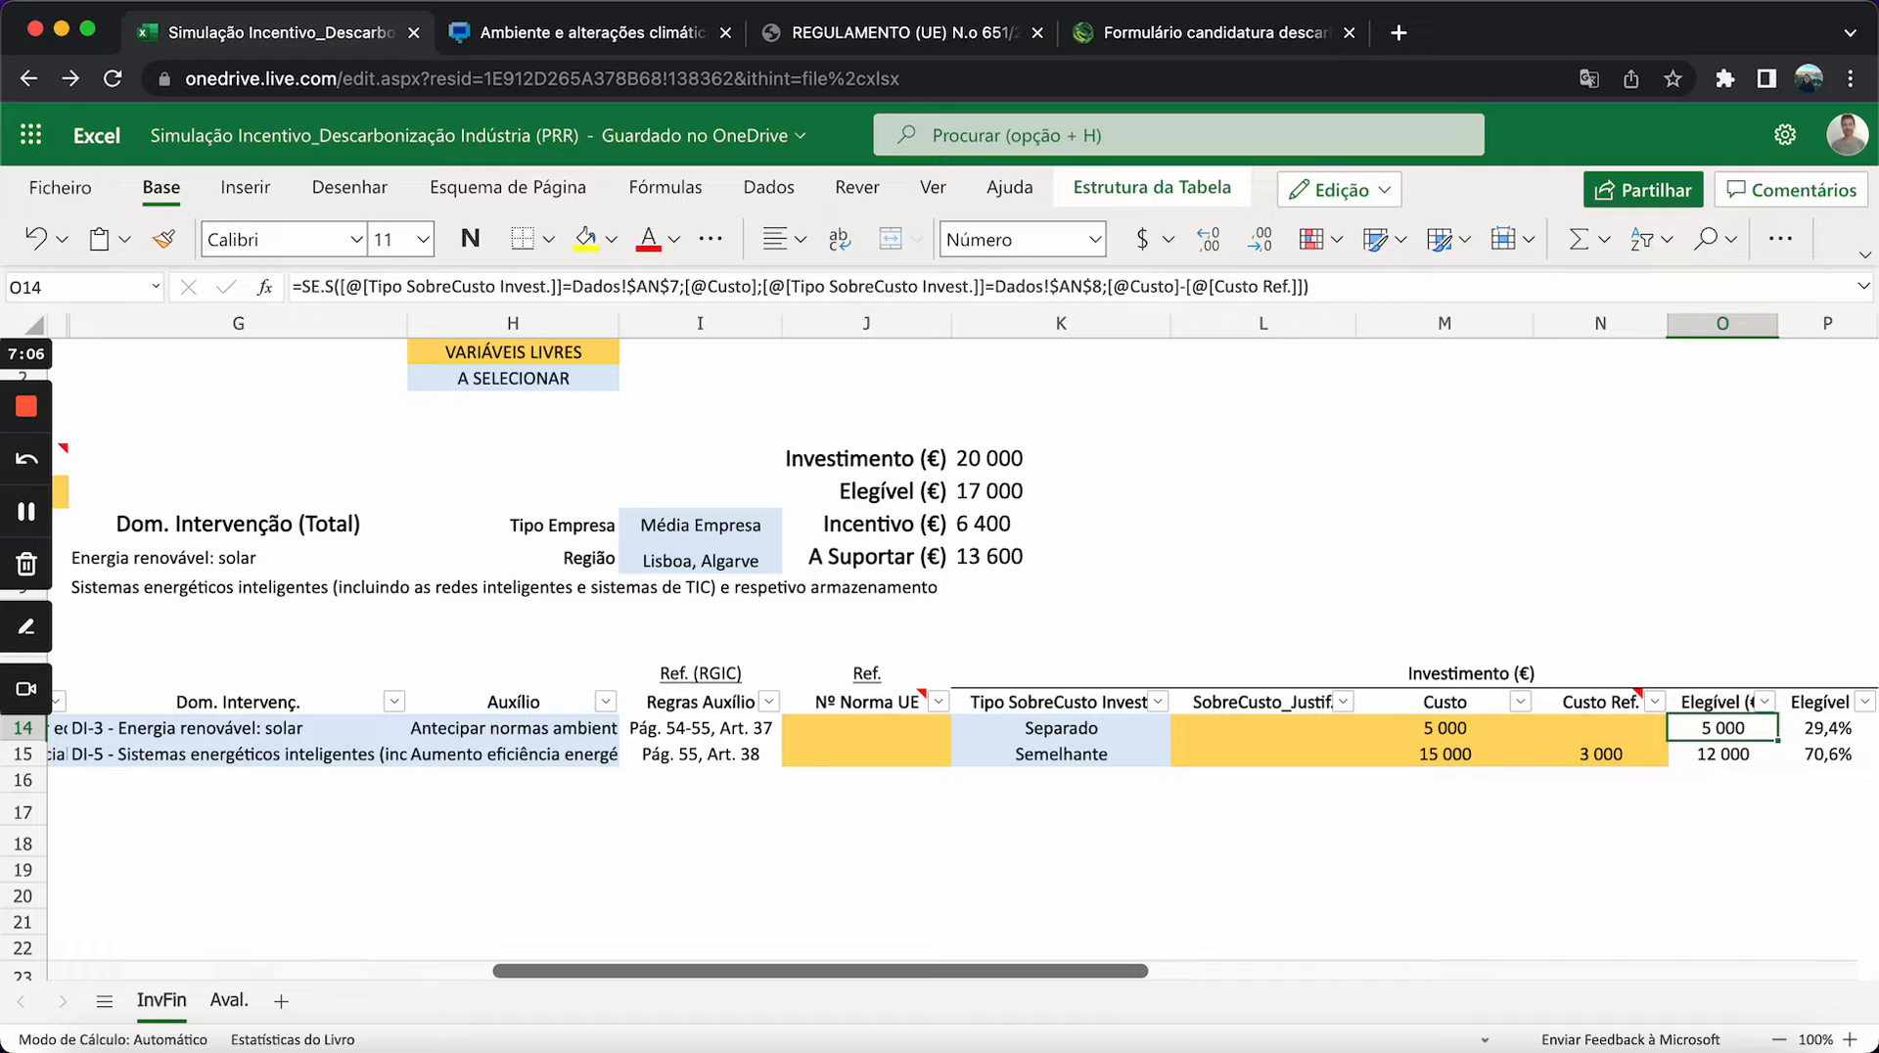
pyautogui.press('Left')
pyautogui.press('Left')
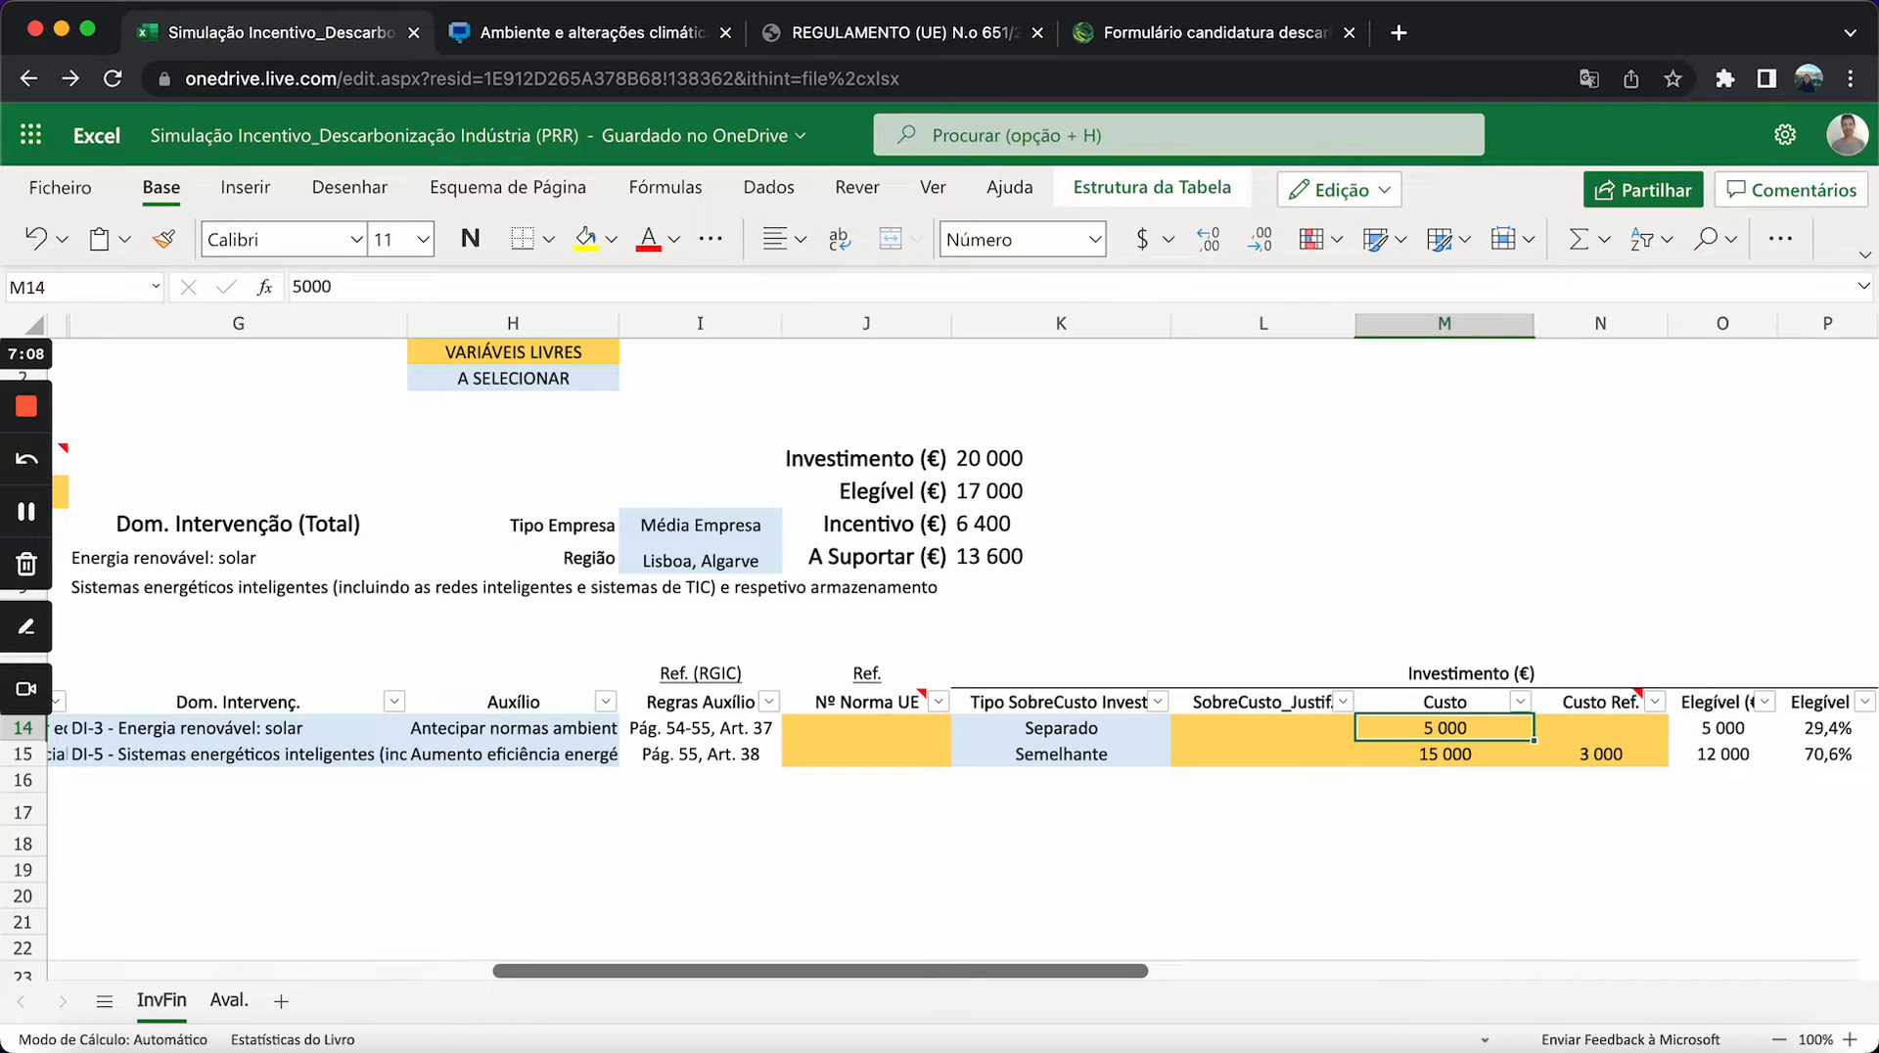
# - Set the Custo of the second investment, the Semelhante one in row 15, to 10000
pyautogui.press('Down')
pyautogui.press('Down')
pyautogui.press('Up')
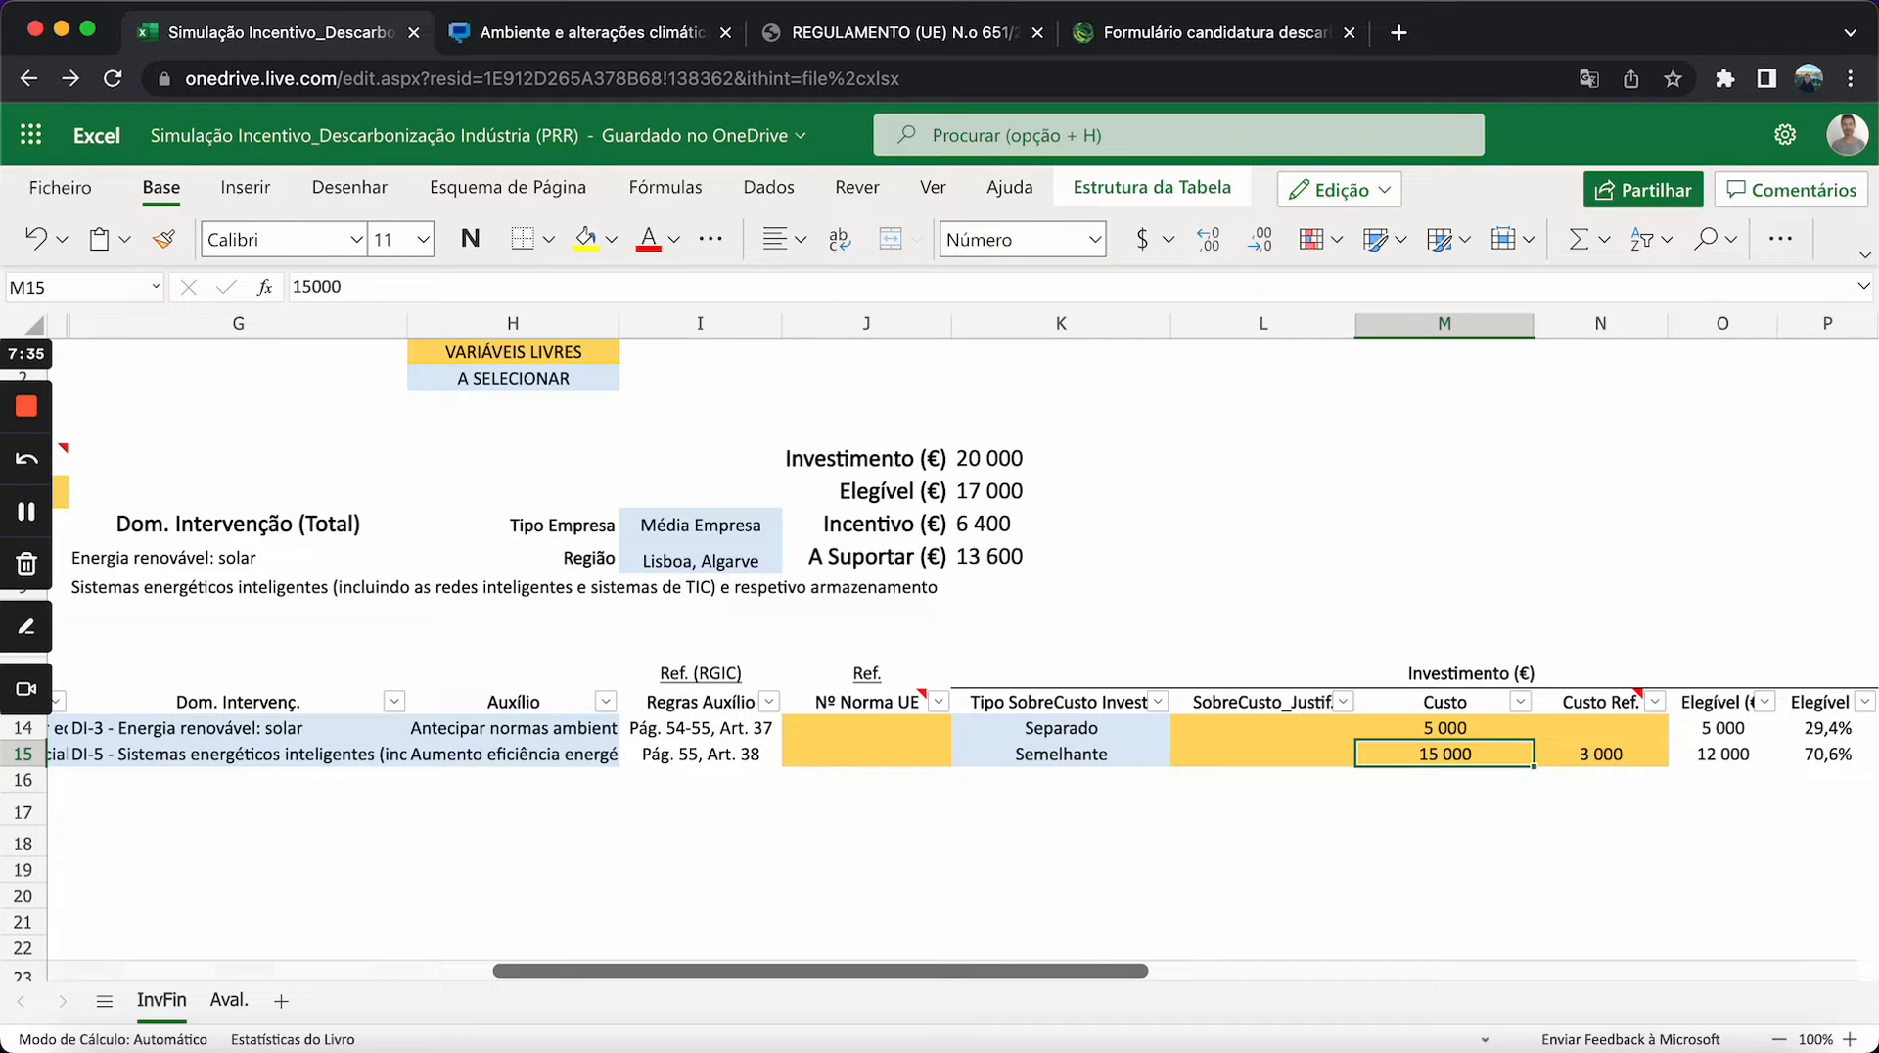
pyautogui.write('10000')
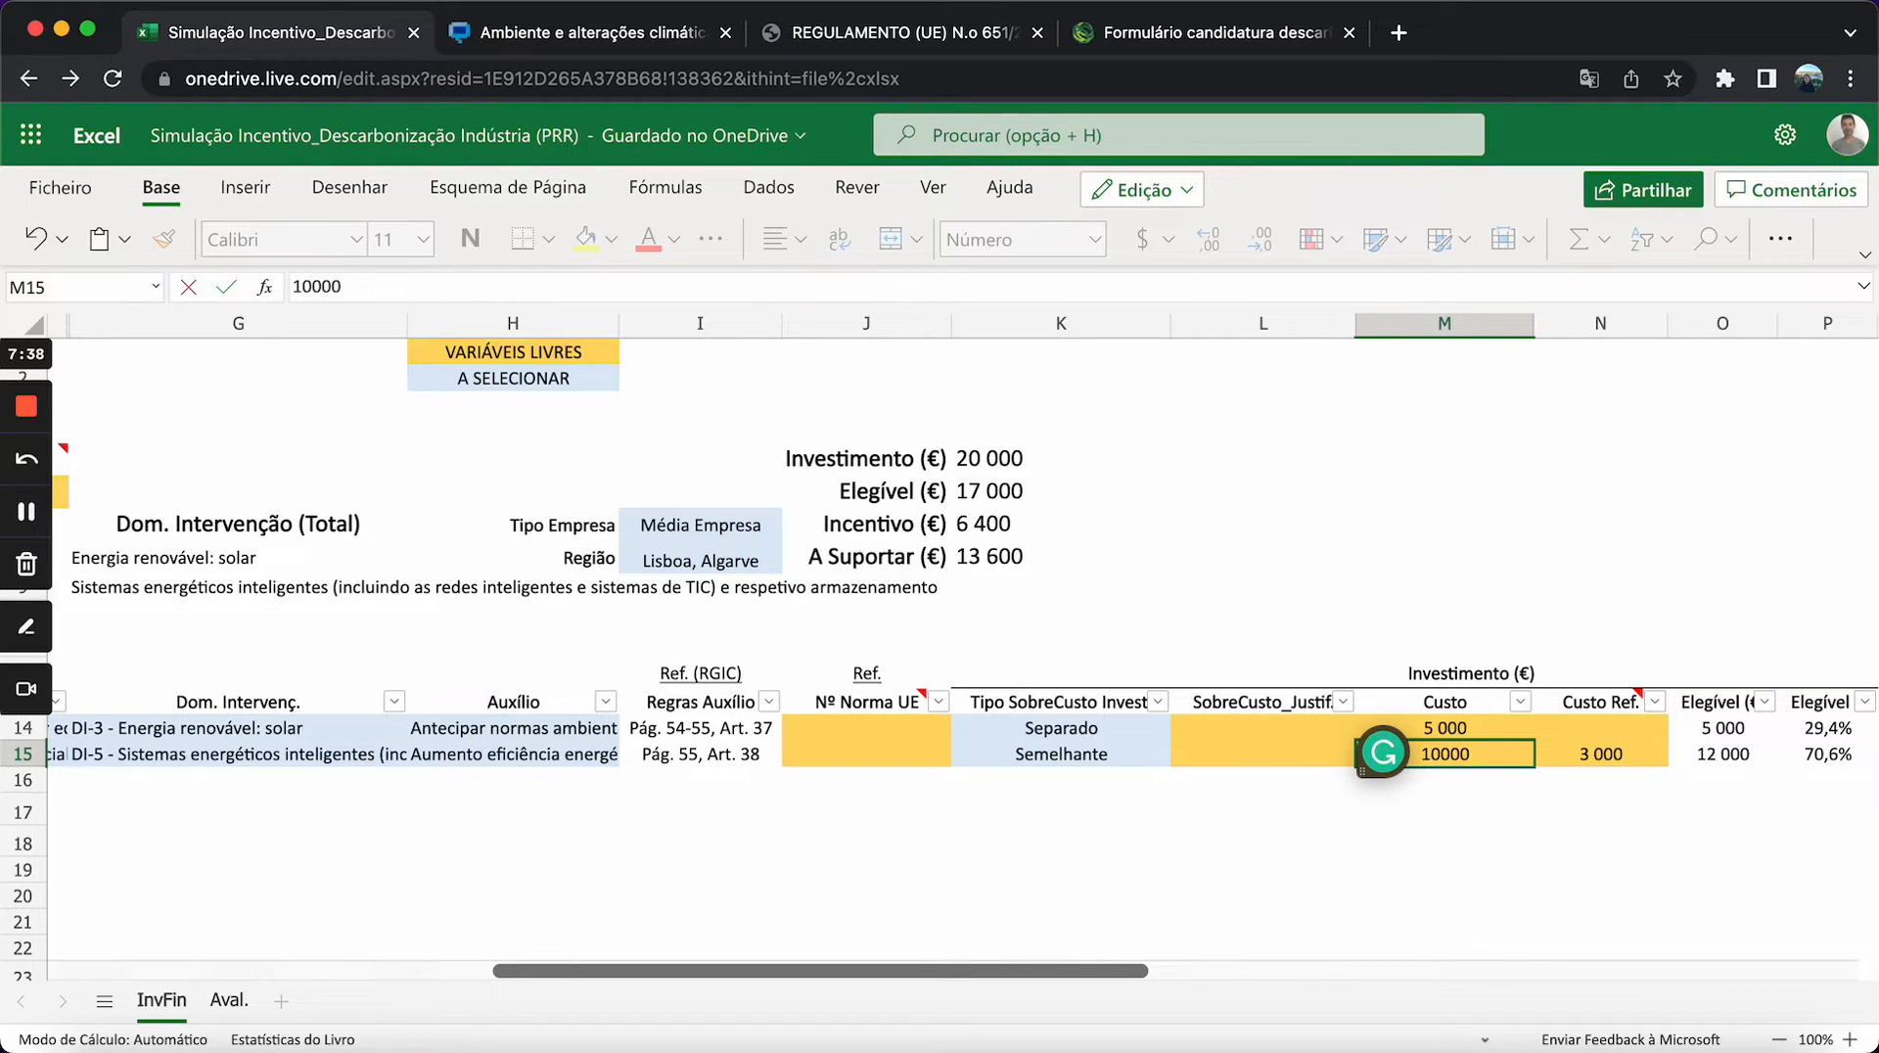
pyautogui.press('Tab')
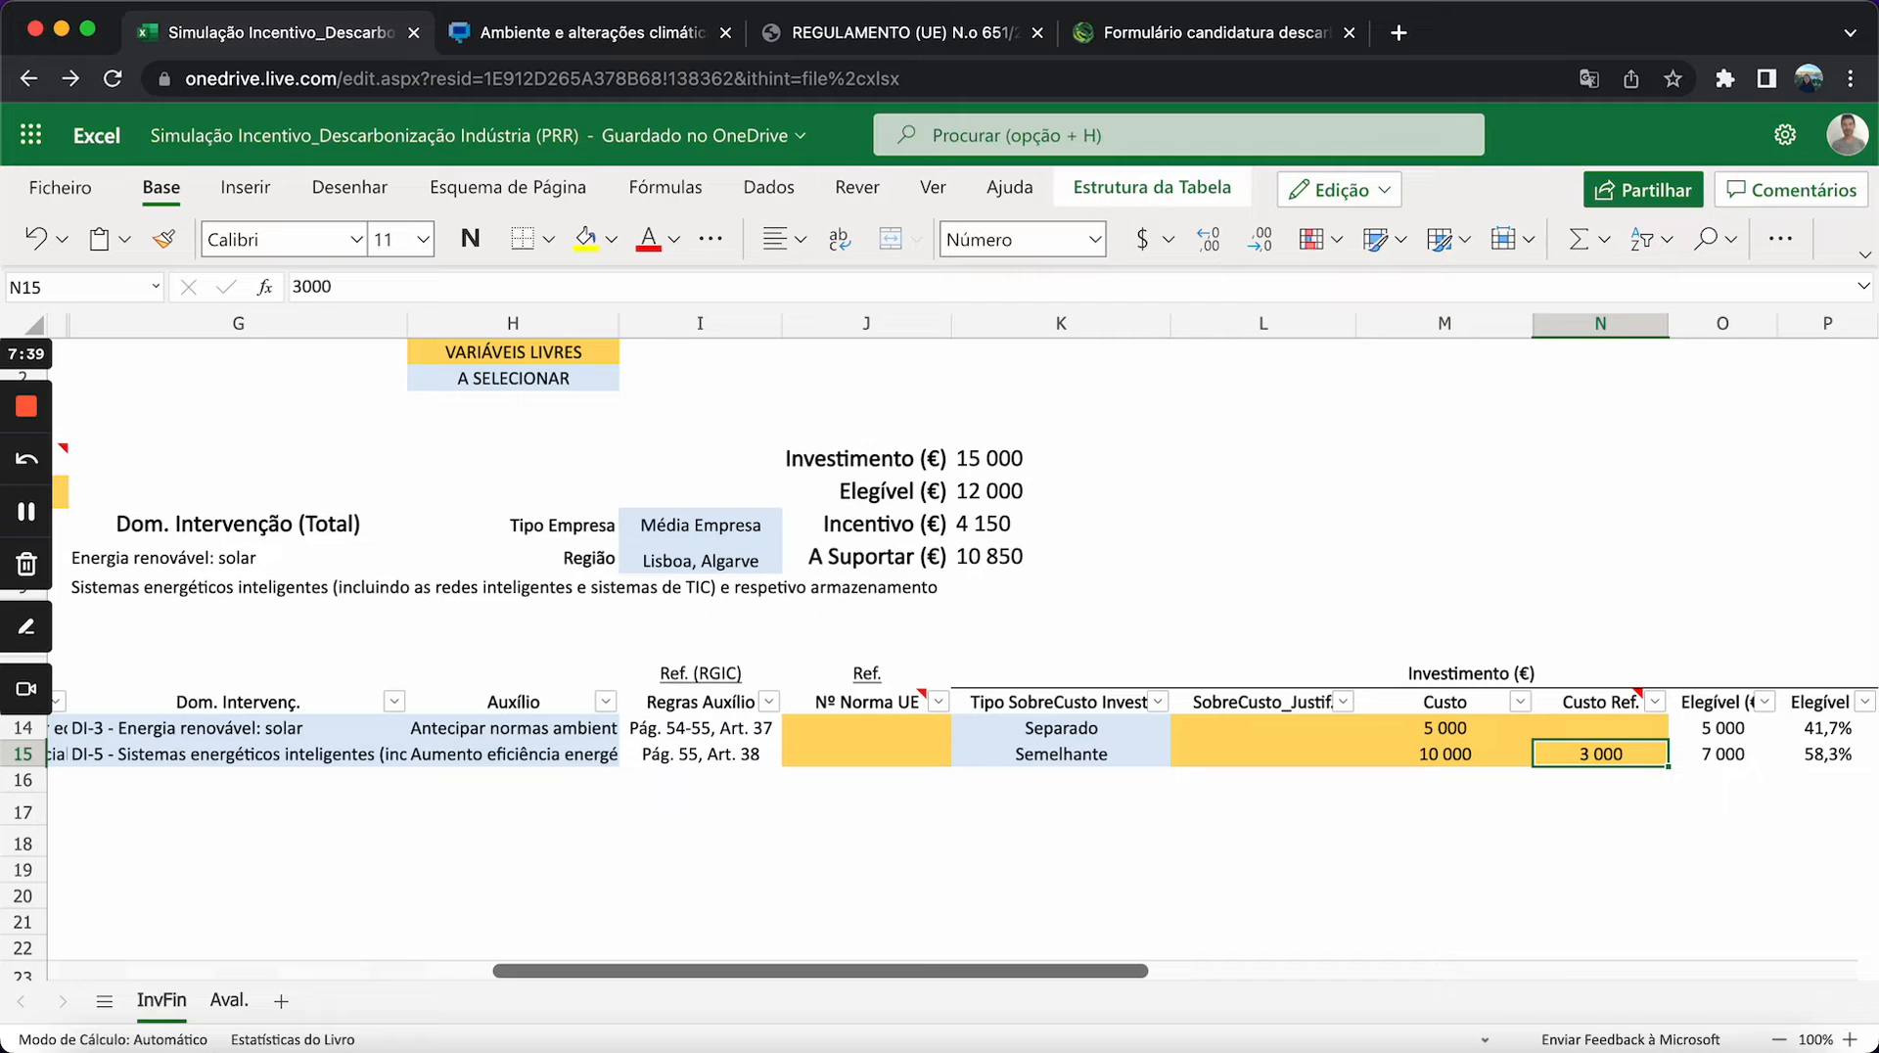
# - Examine how the second investment's Custo and Custo Ref. feed its Elegível (€) amount and Elegível share
pyautogui.press('Left')
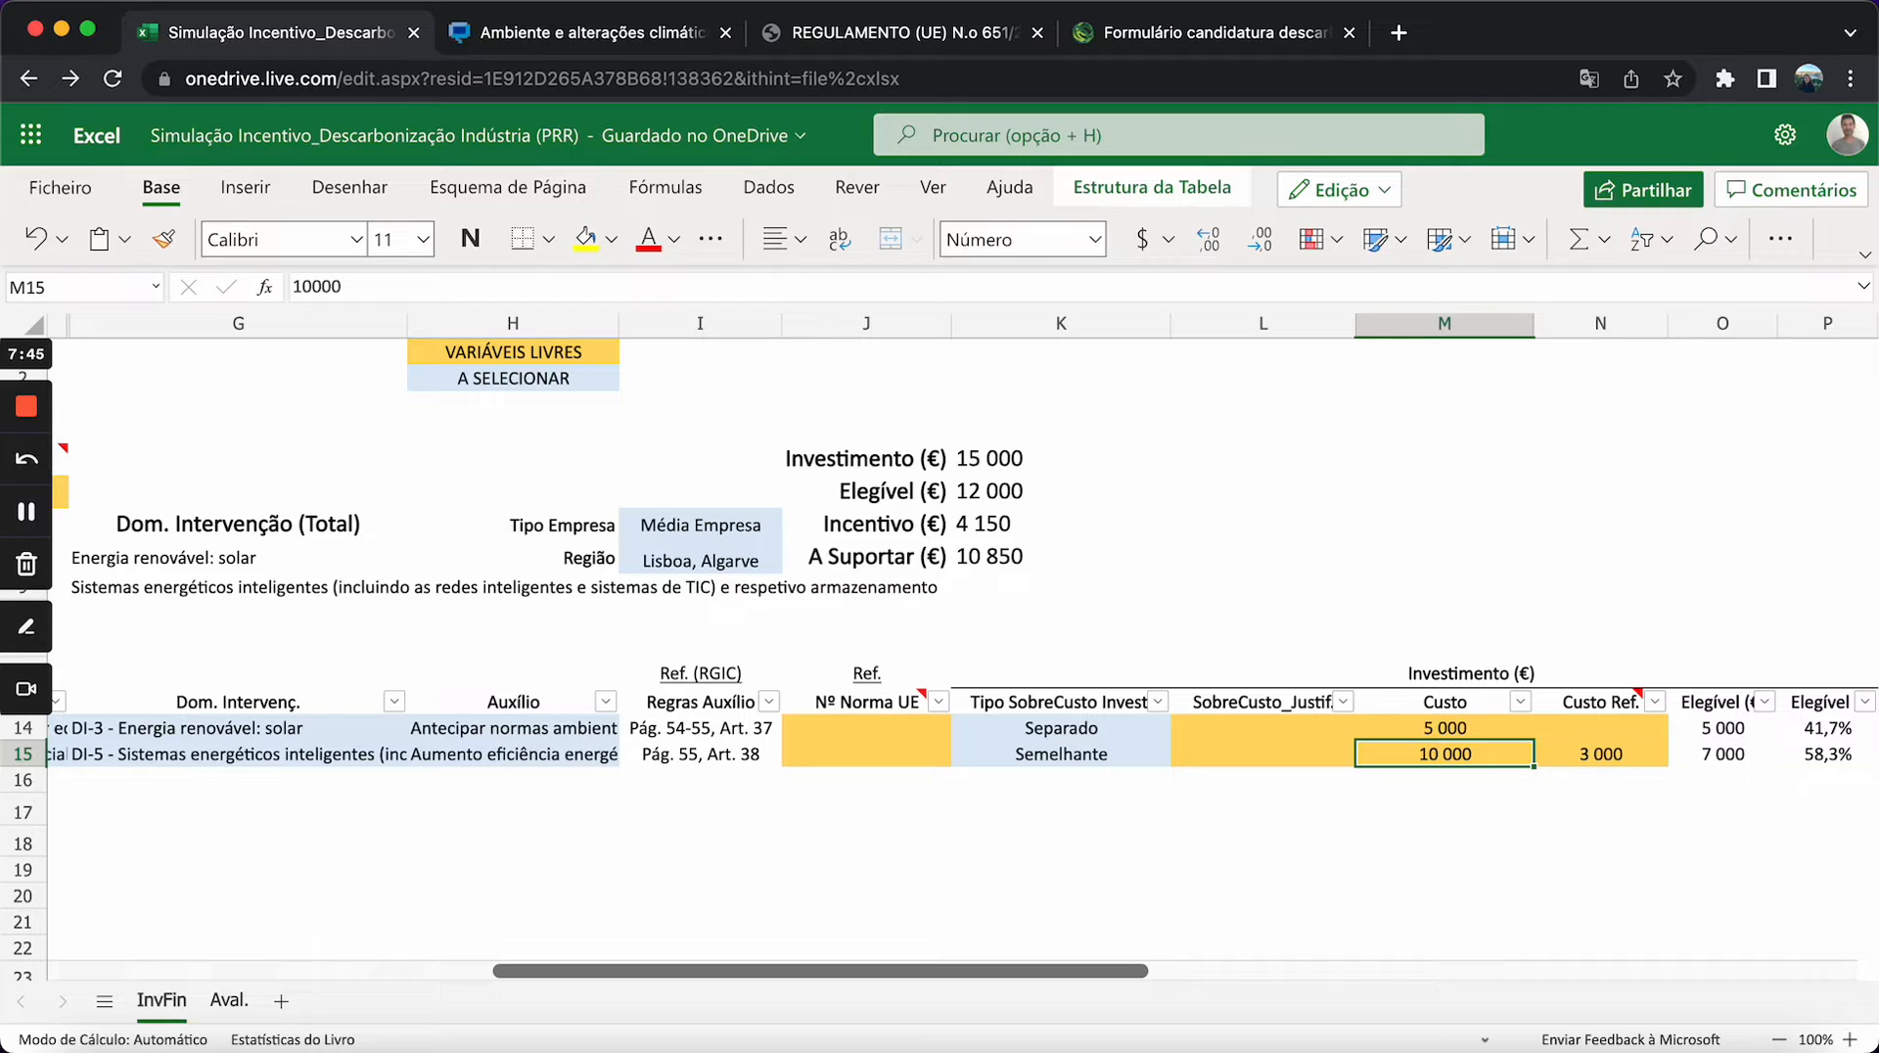
pyautogui.press('Right')
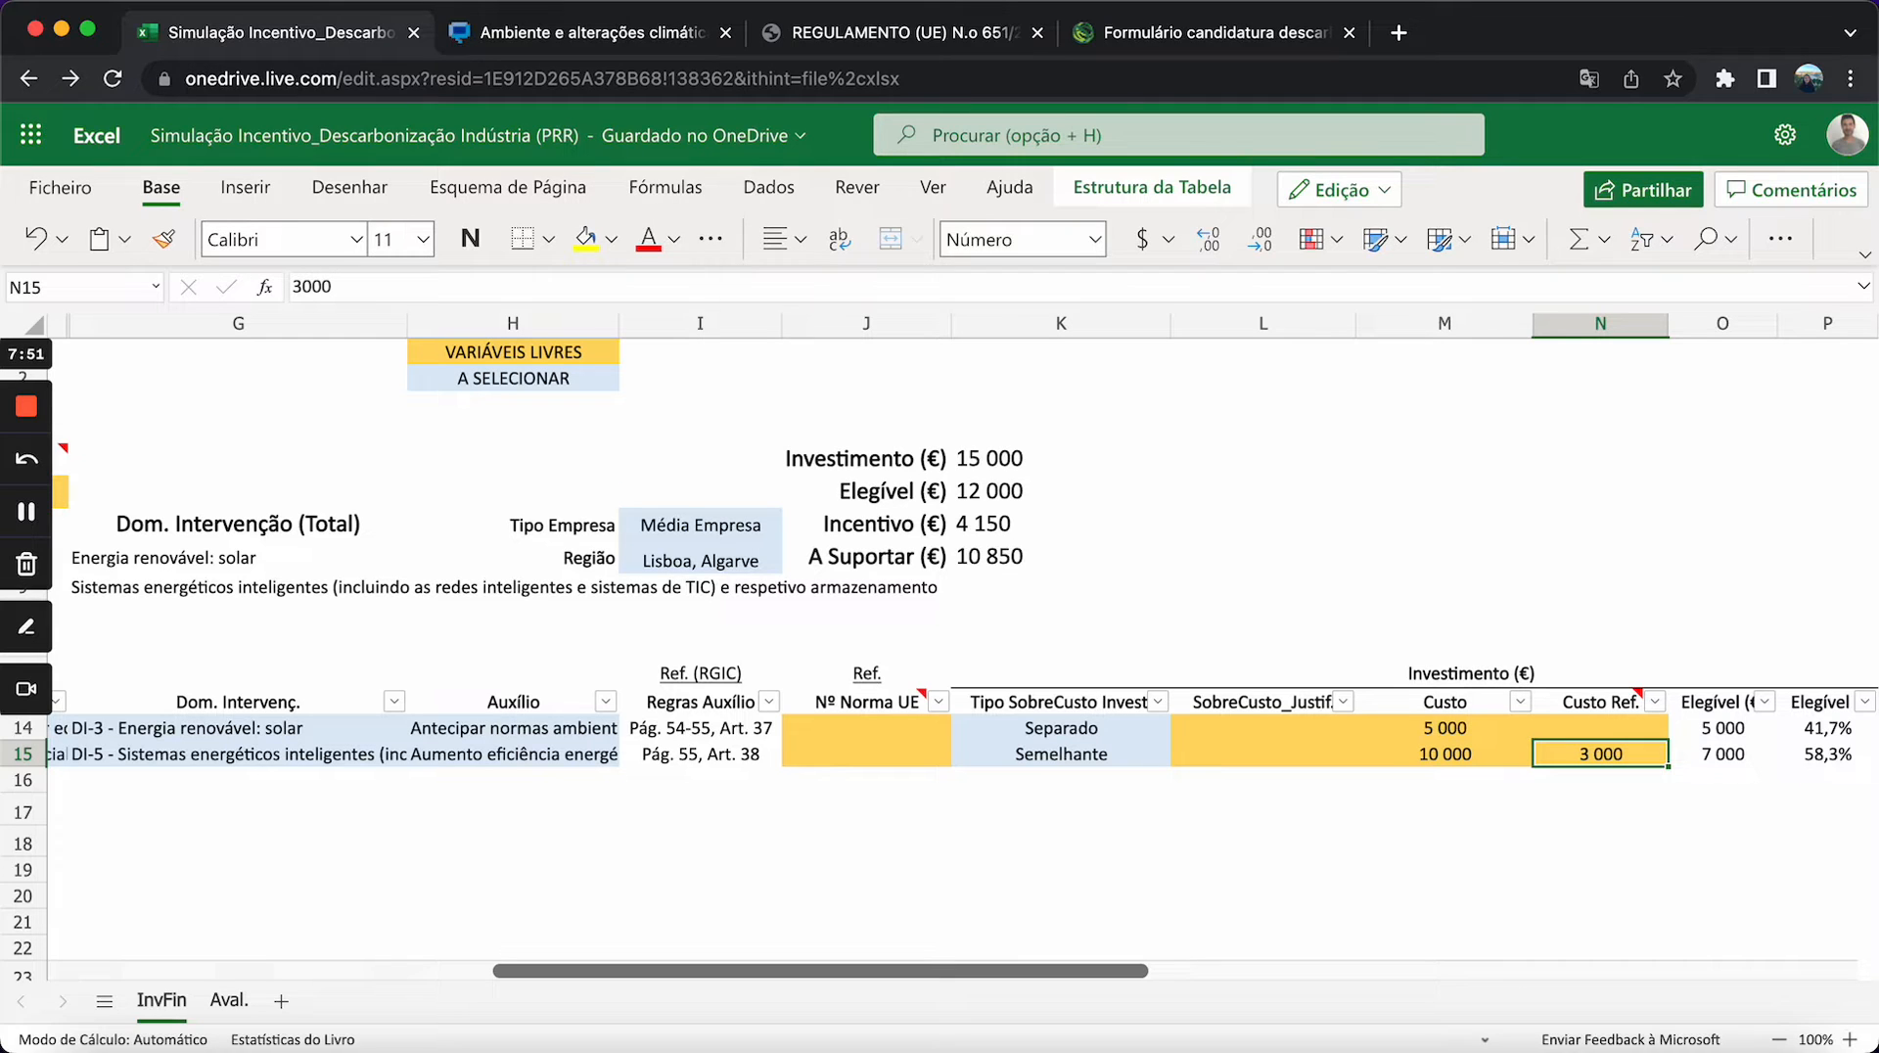
pyautogui.press('Right')
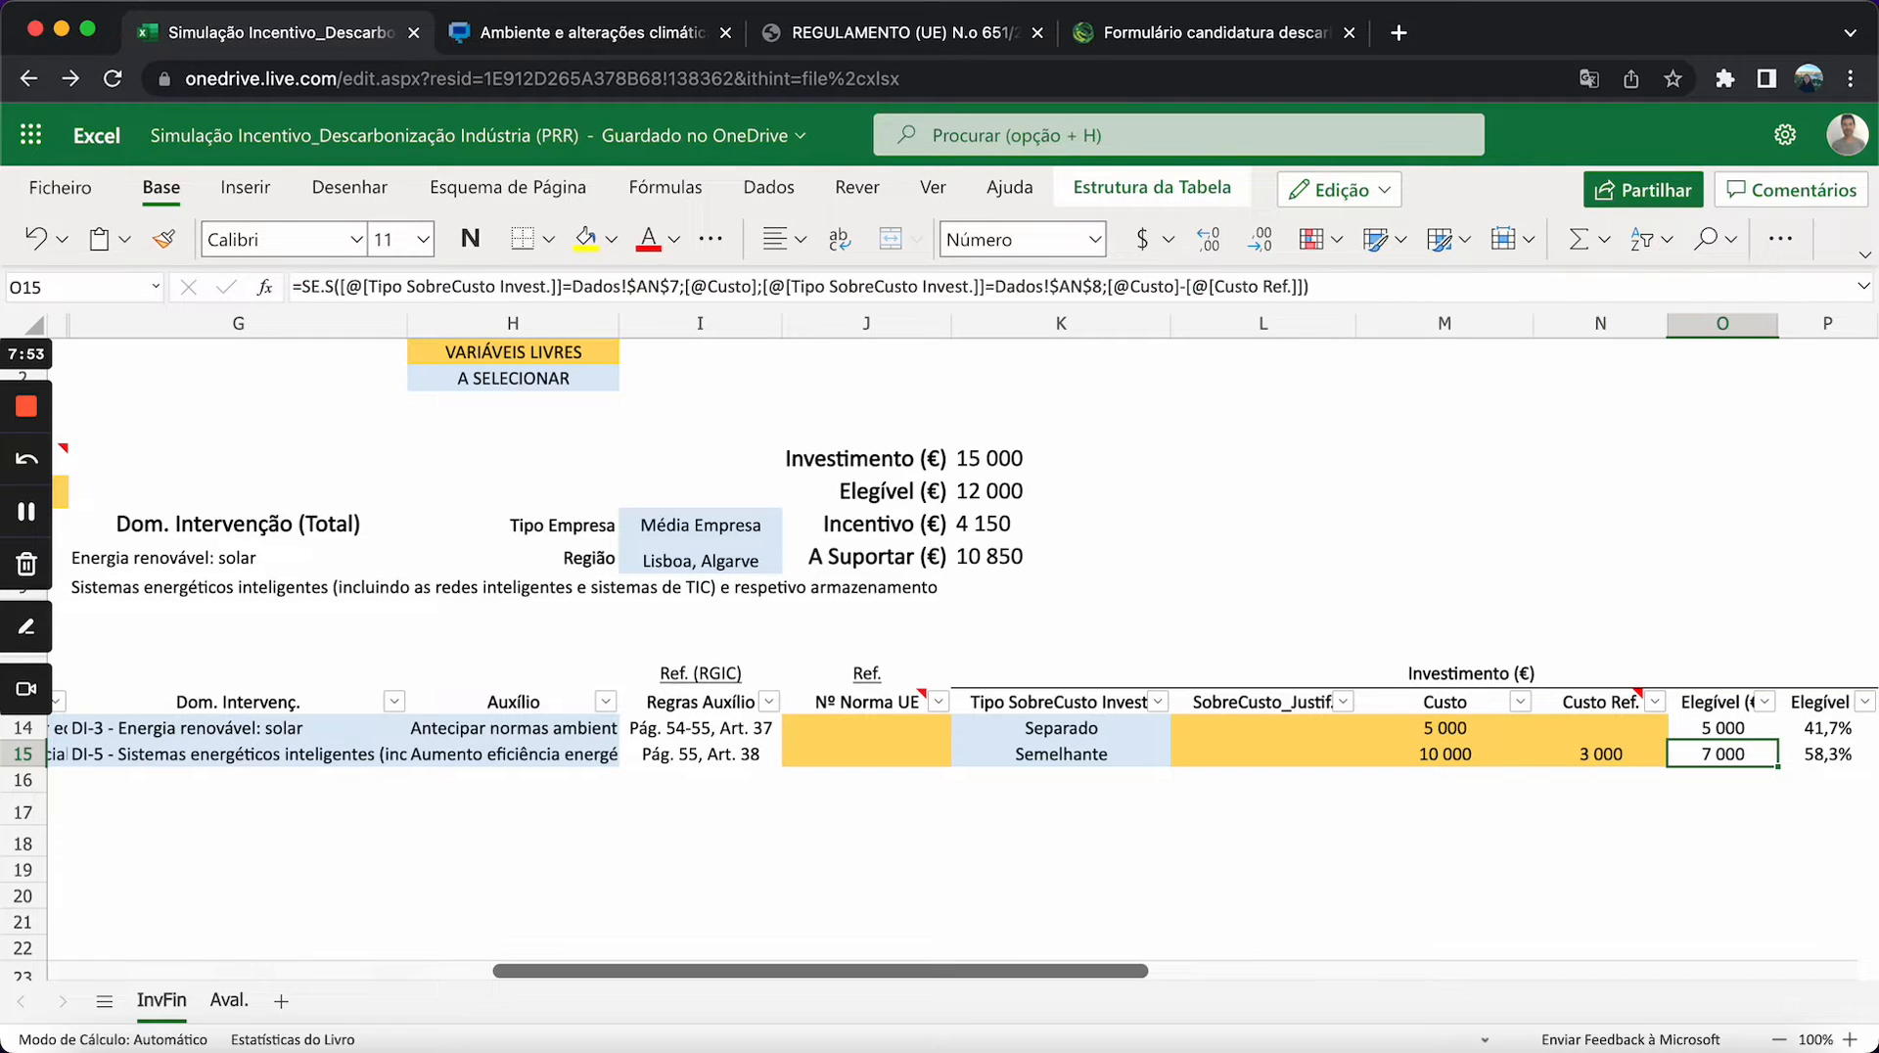
pyautogui.press('Left')
pyautogui.press('Right')
pyautogui.press('Right')
pyautogui.press('Left')
pyautogui.press('Left')
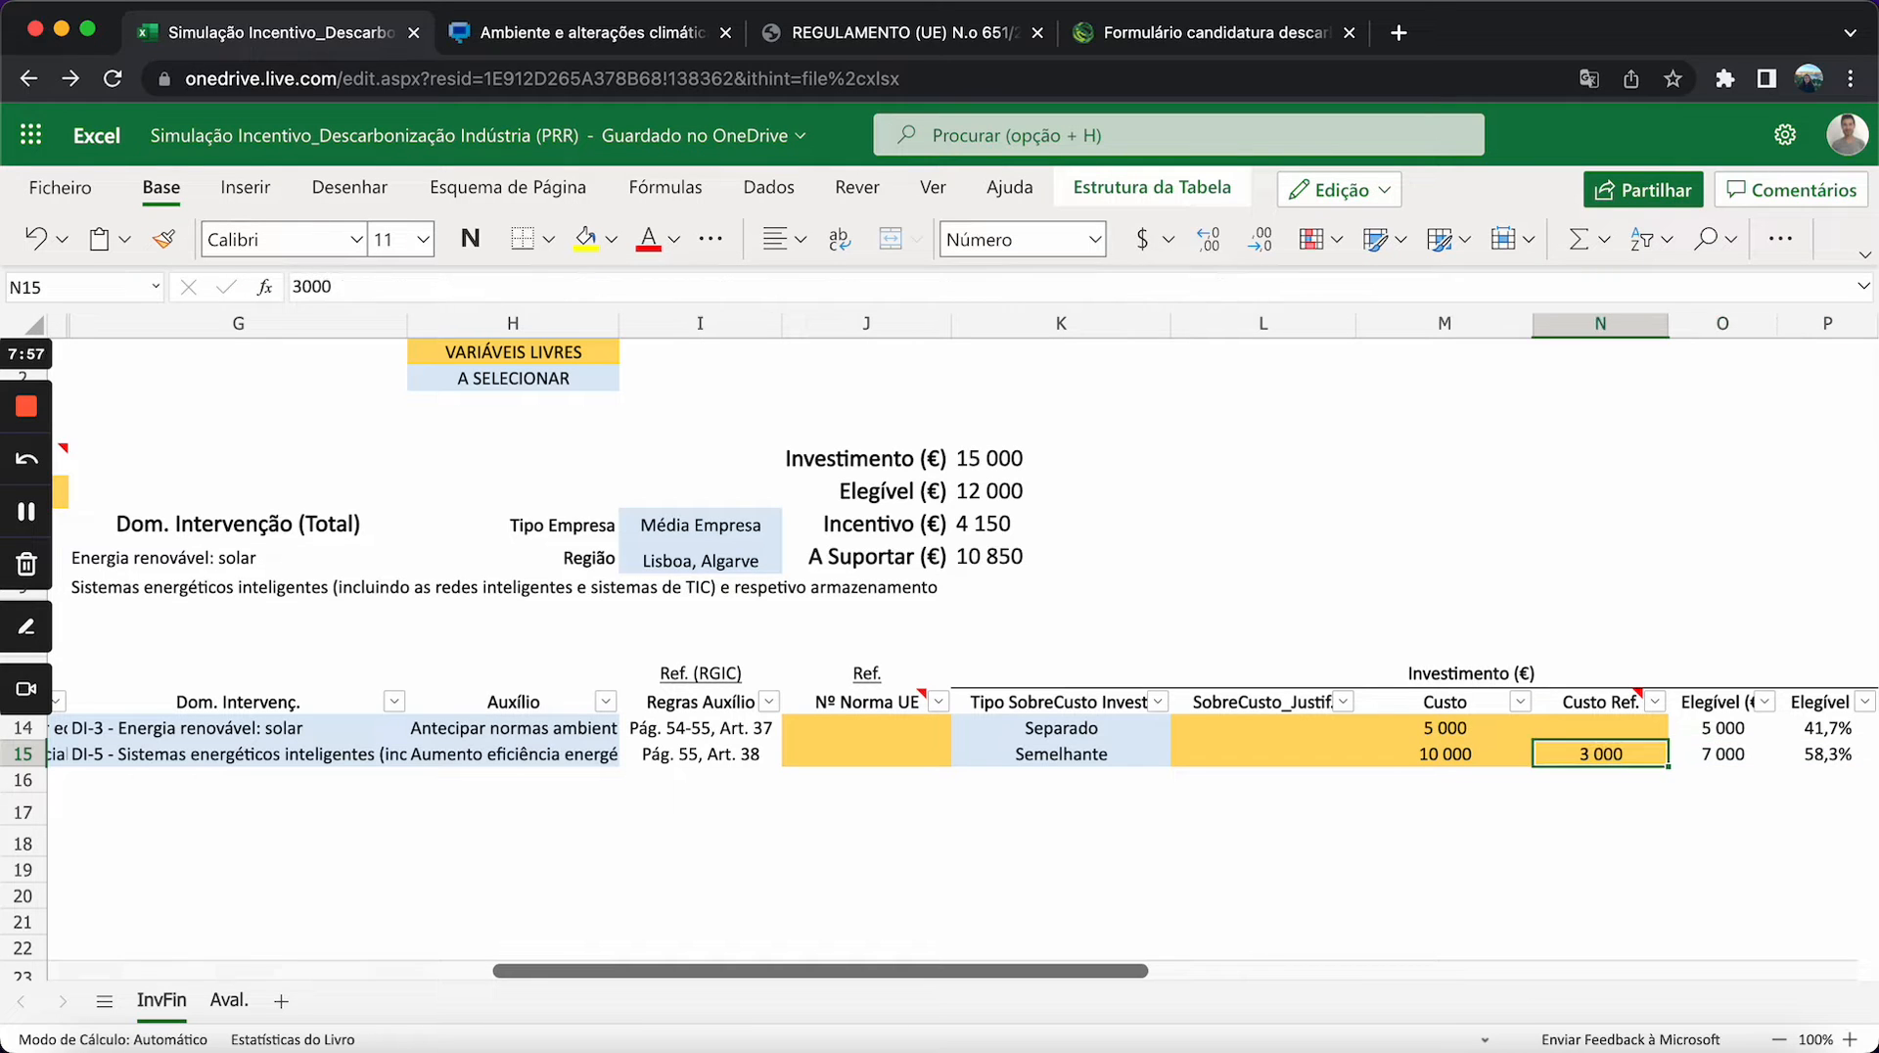
pyautogui.press('Left')
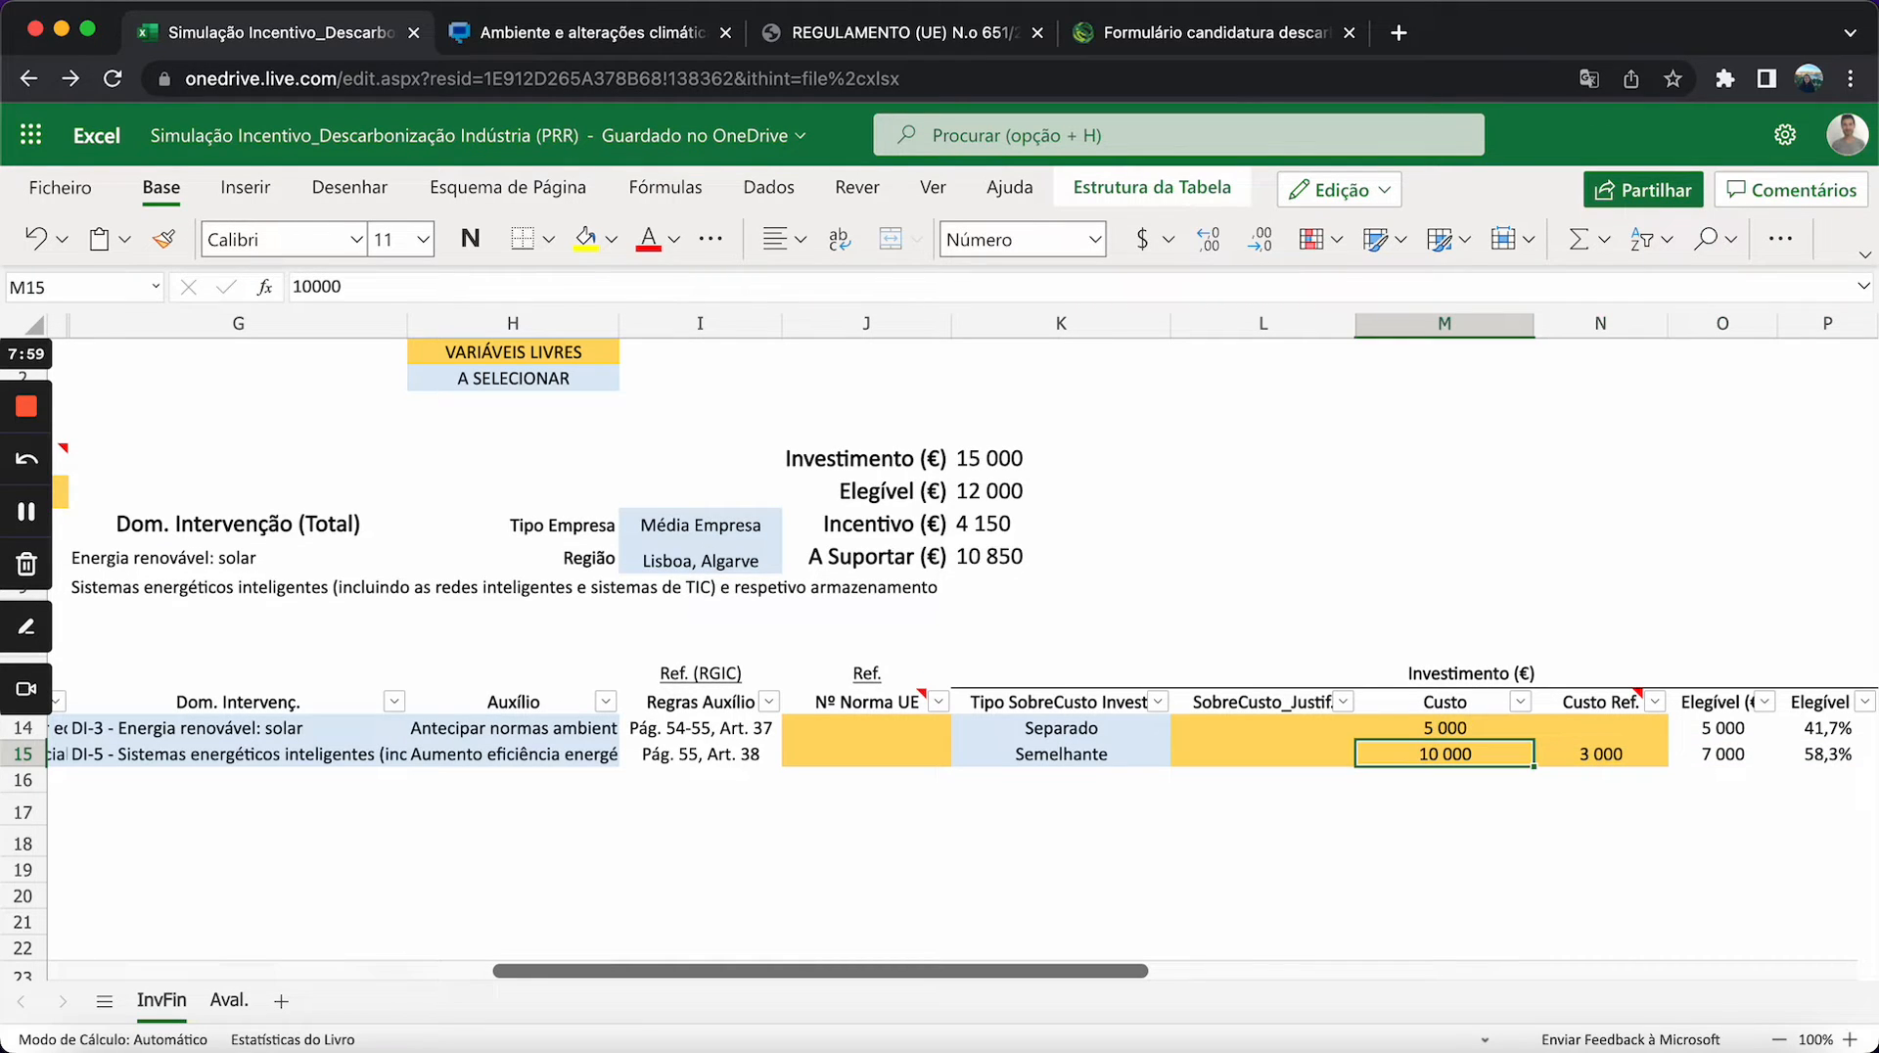
# - Review the first investment's Separado cost type alongside its Custo, Custo Ref. and Elegível (€) cells in row 14
pyautogui.press('Up')
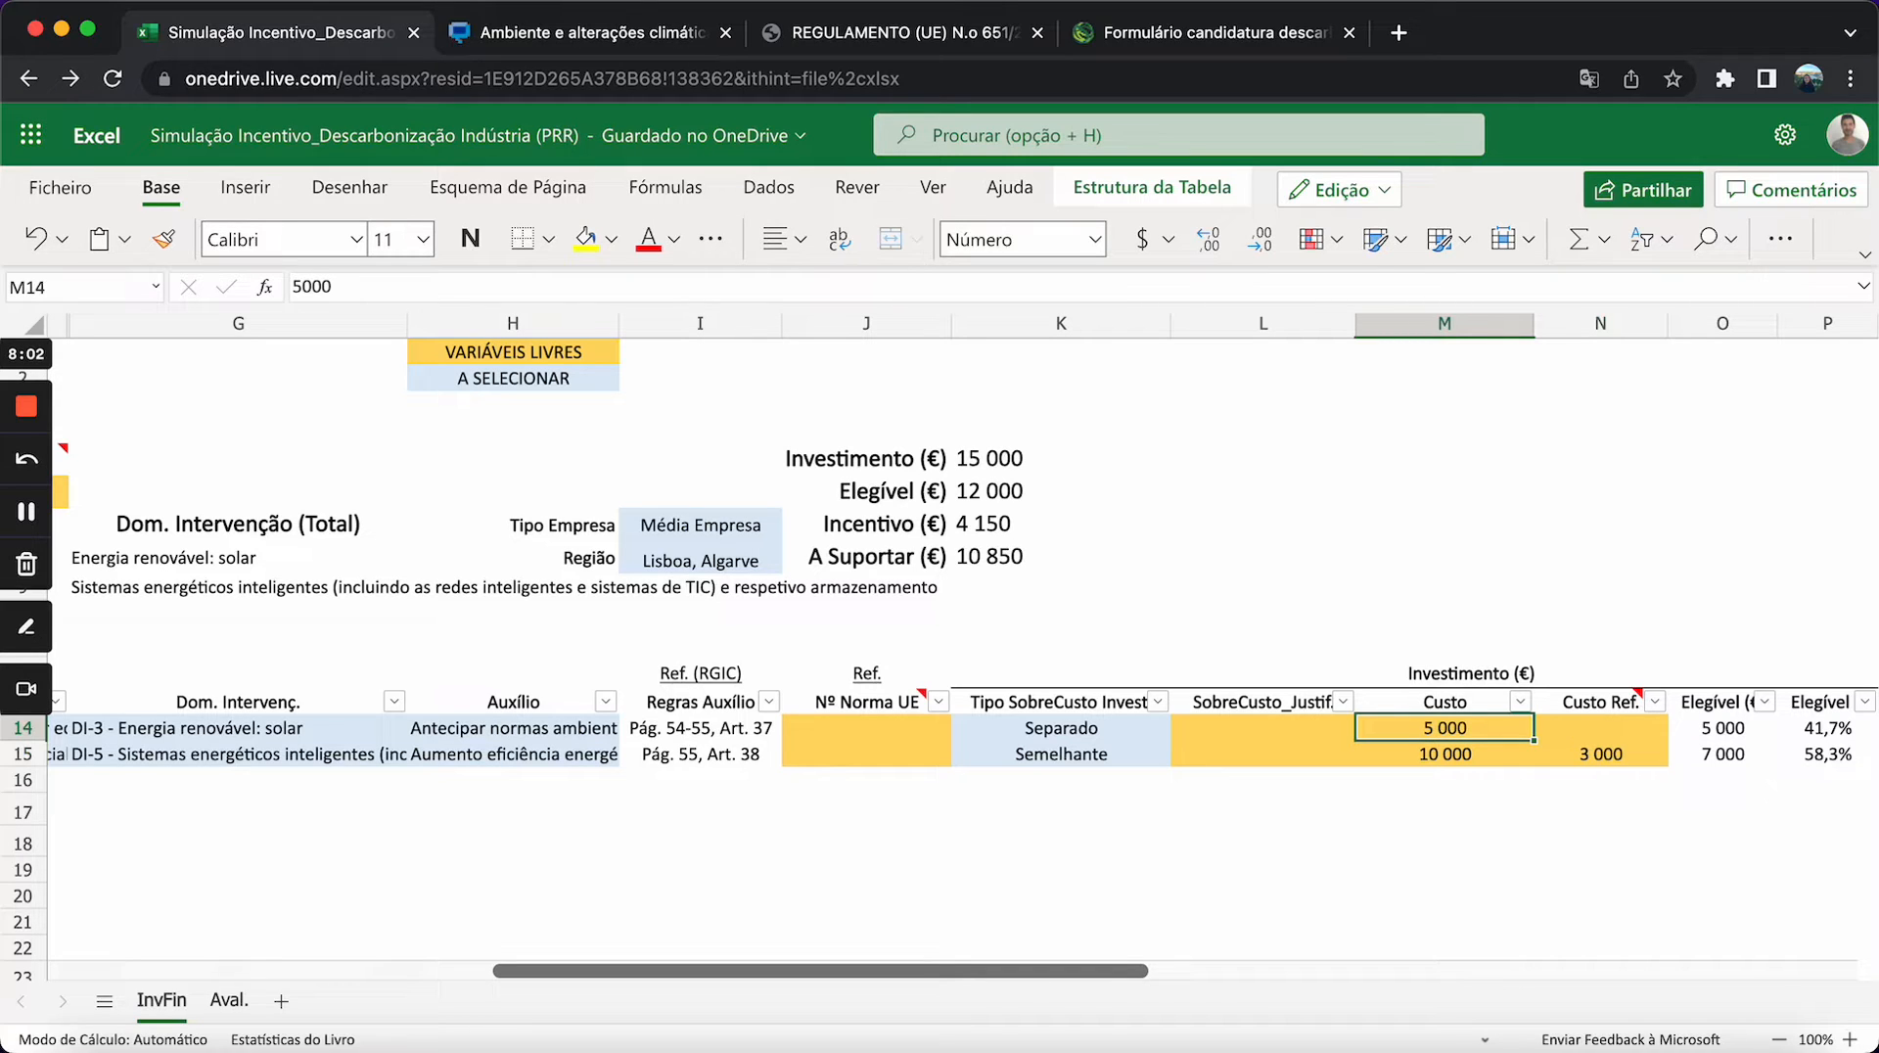
pyautogui.press('Left')
pyautogui.press('Left')
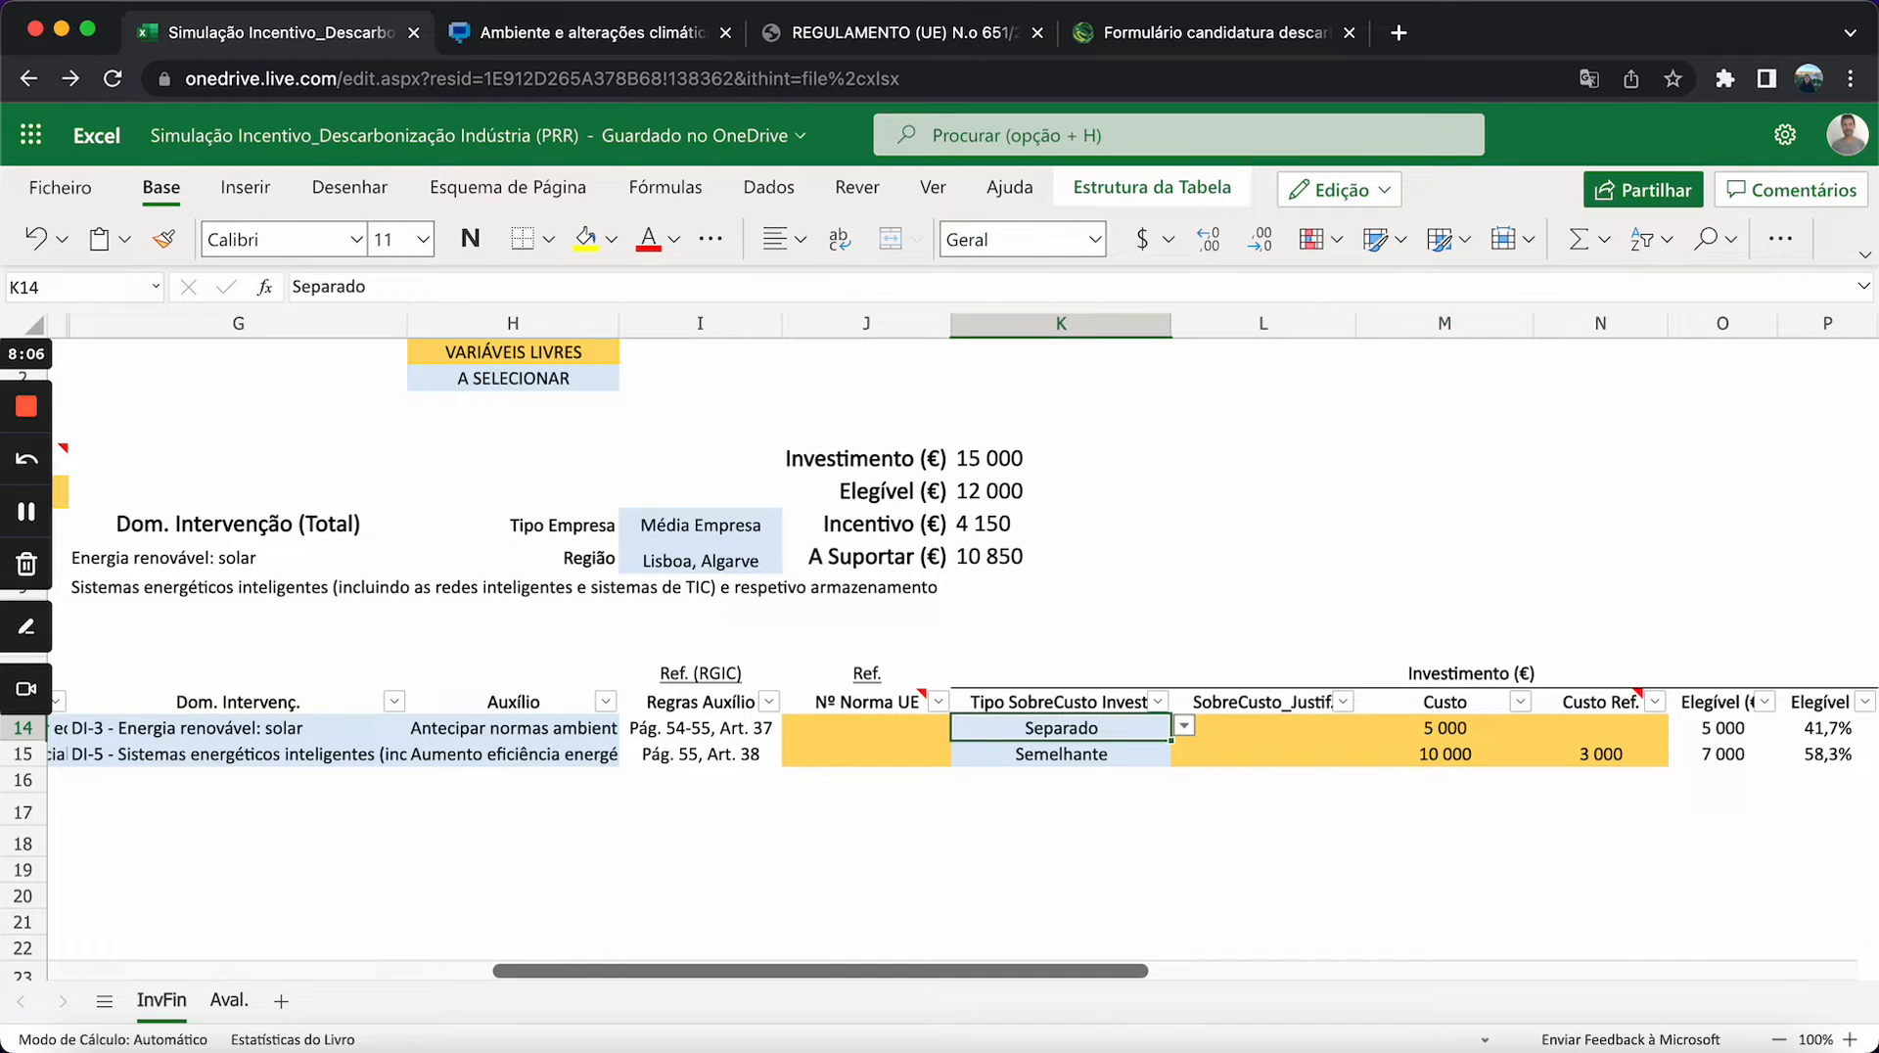
pyautogui.press('Right')
pyautogui.press('Right')
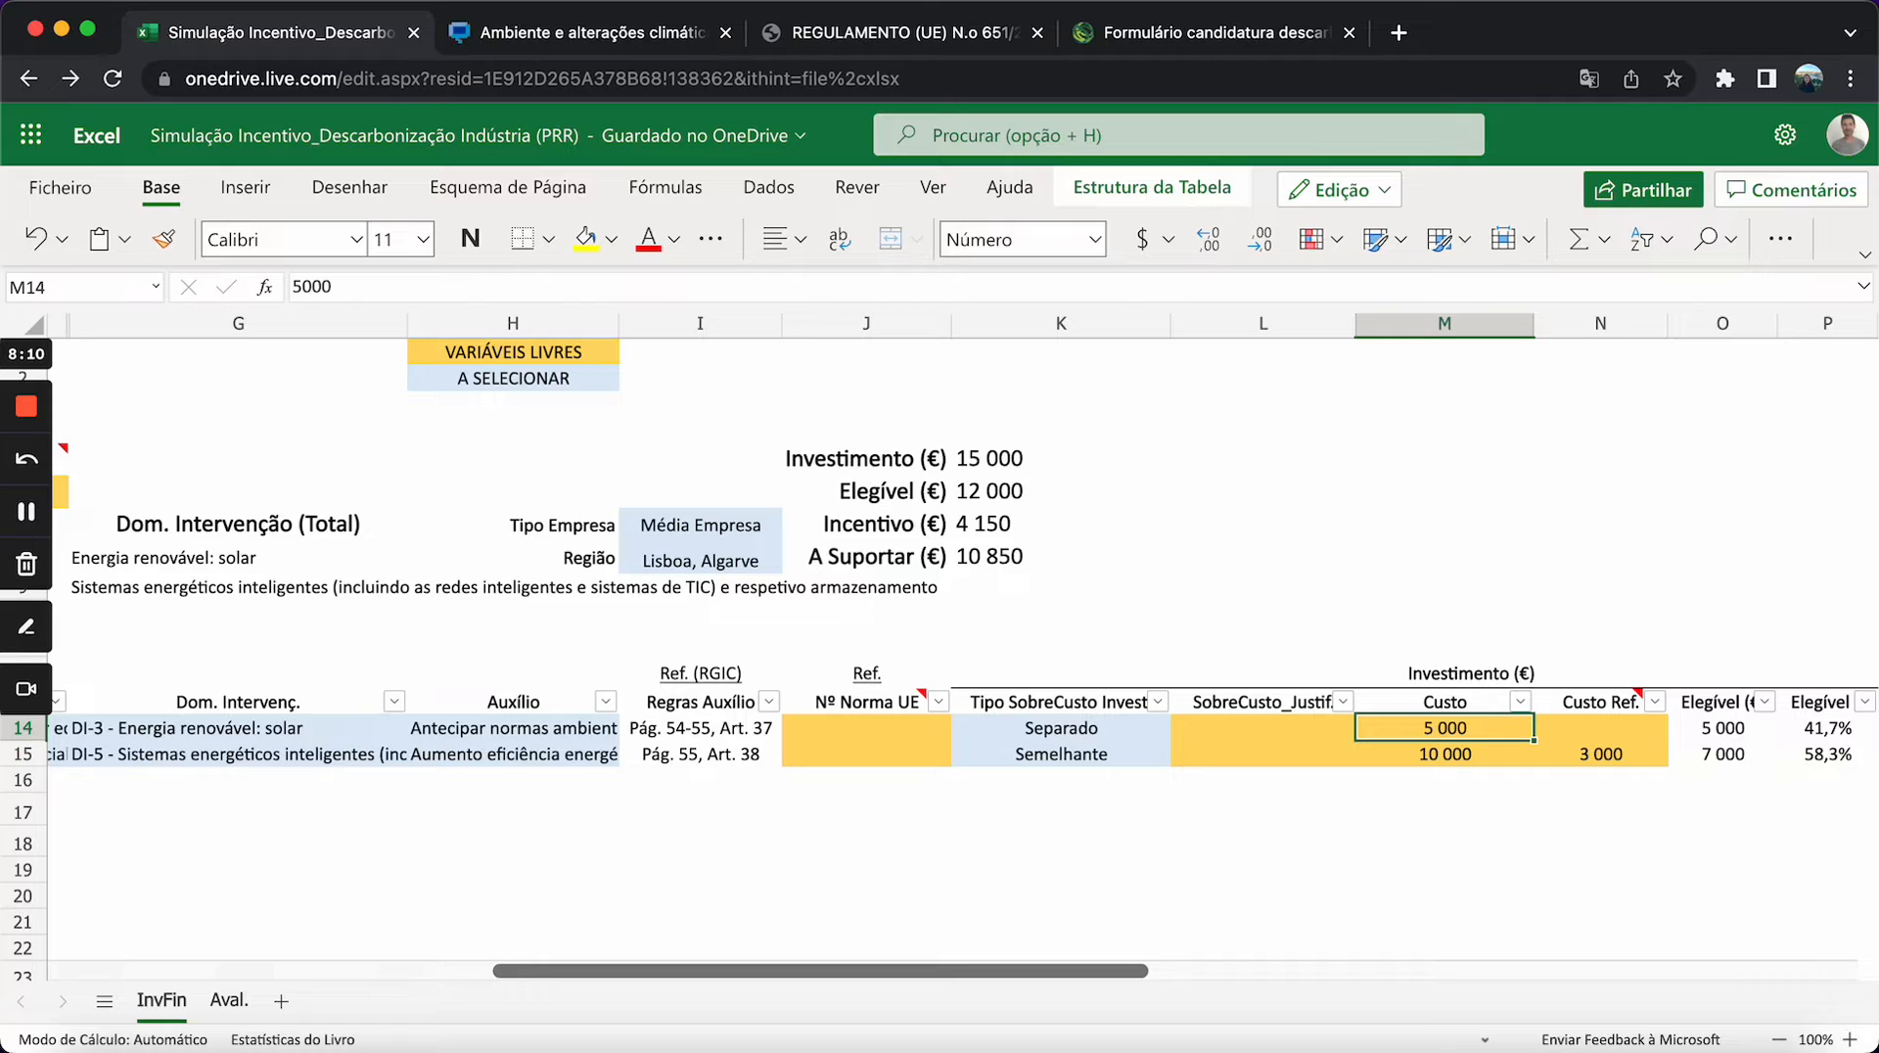
pyautogui.press('Right')
pyautogui.press('Right')
pyautogui.press('Left')
pyautogui.press('Left')
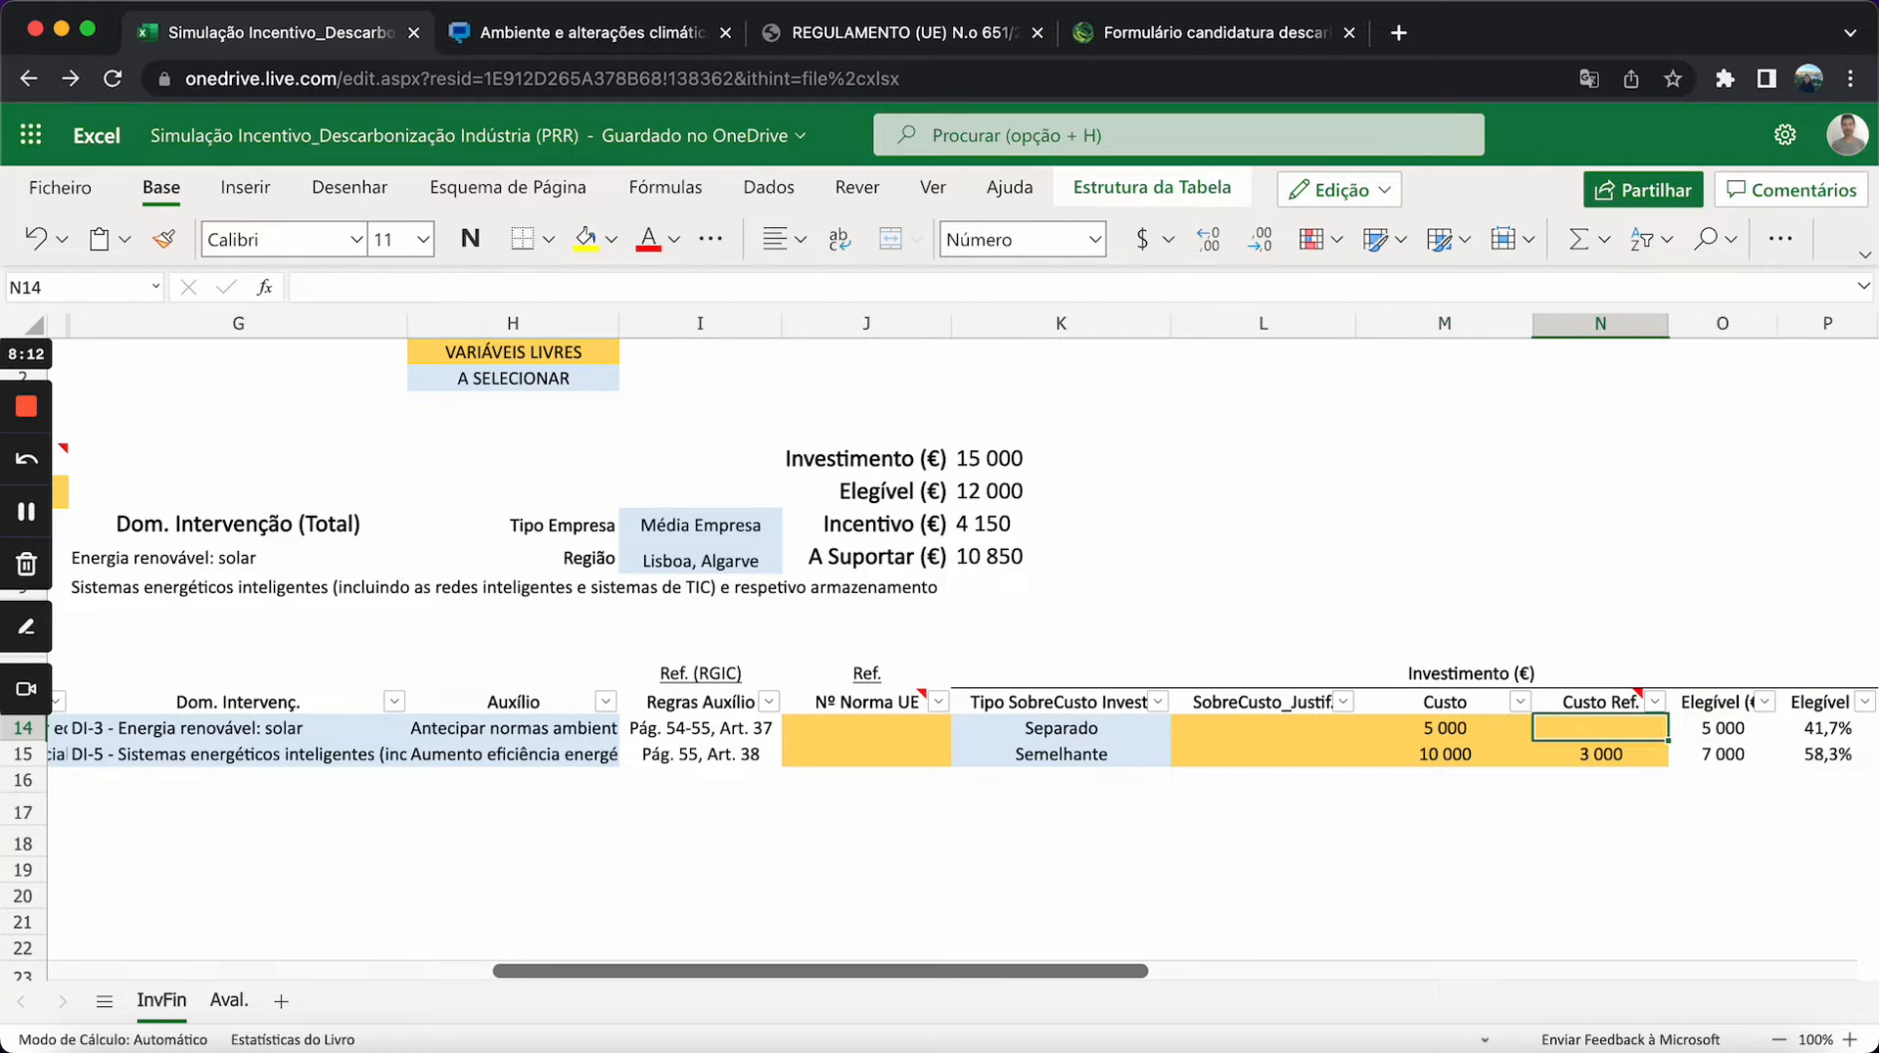
# - Check the Elegível (€) formula in O15 against the Custo Ref. and Custo cells of the second investment
pyautogui.press('Down')
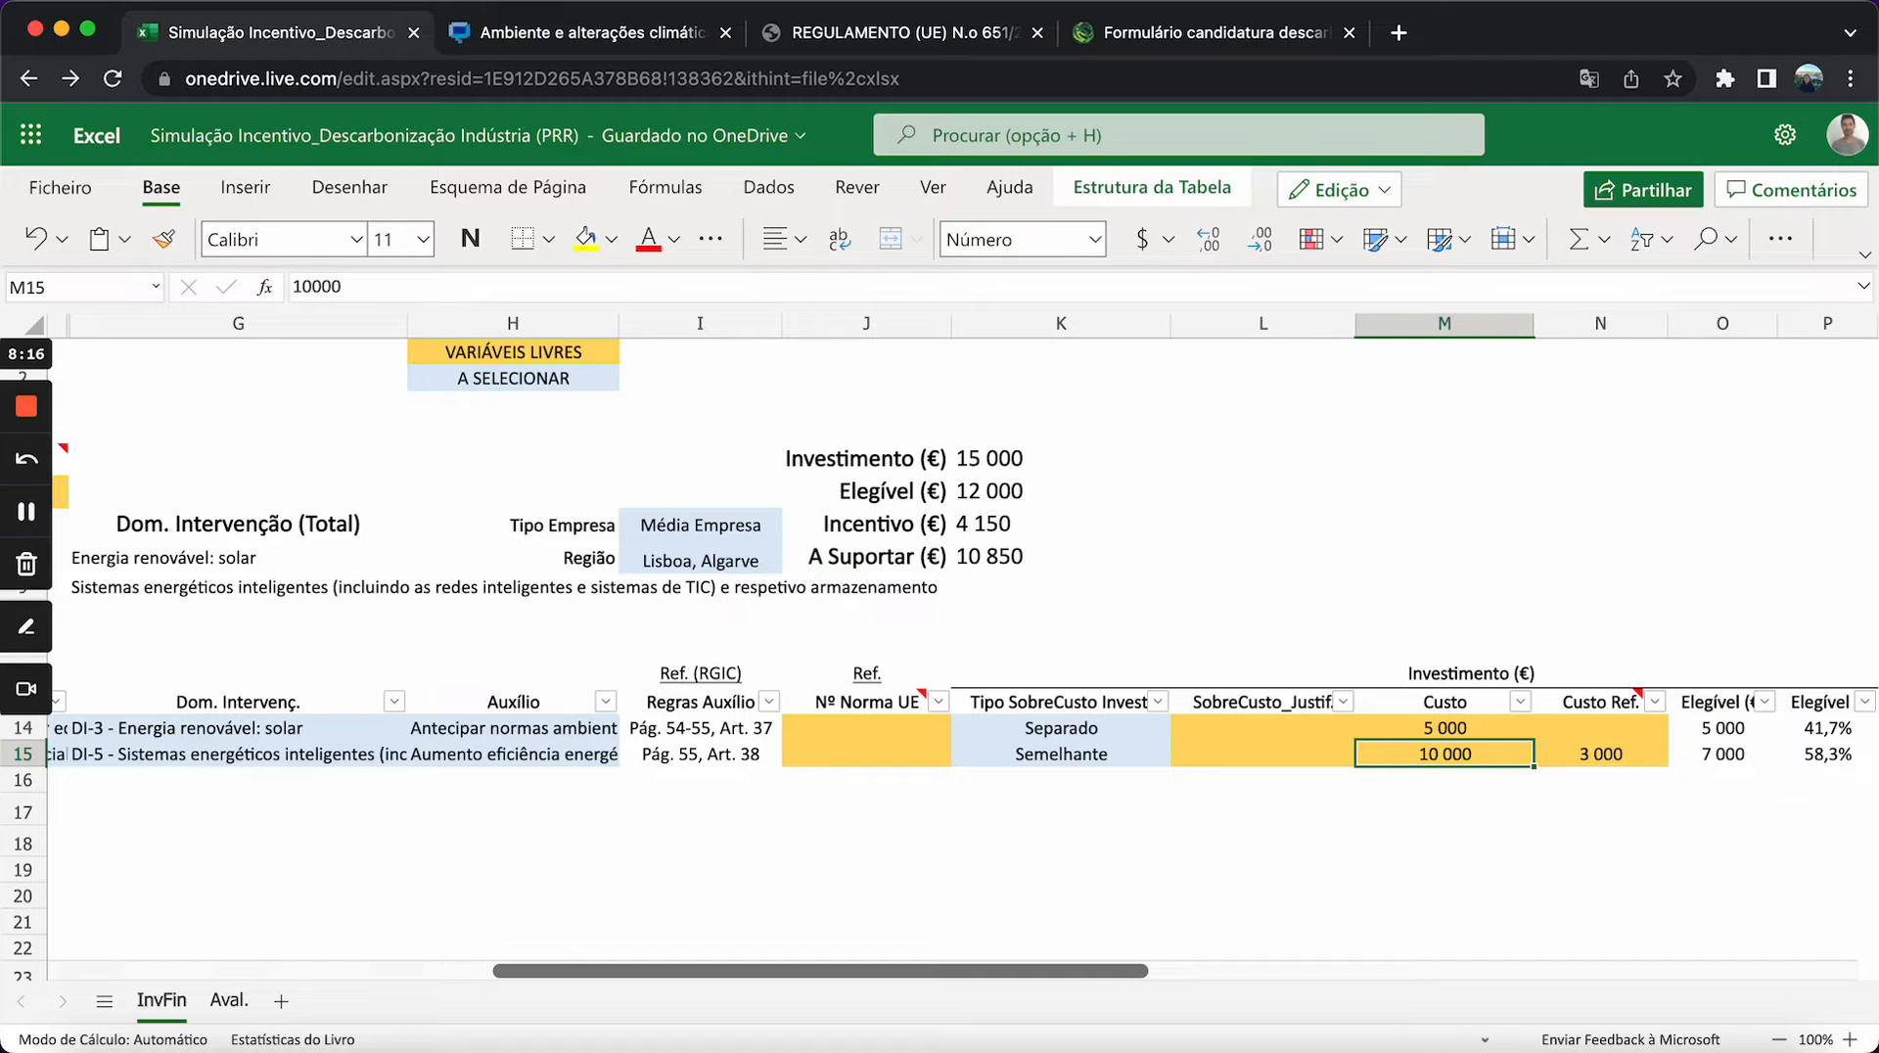
pyautogui.press('Right')
pyautogui.press('Right')
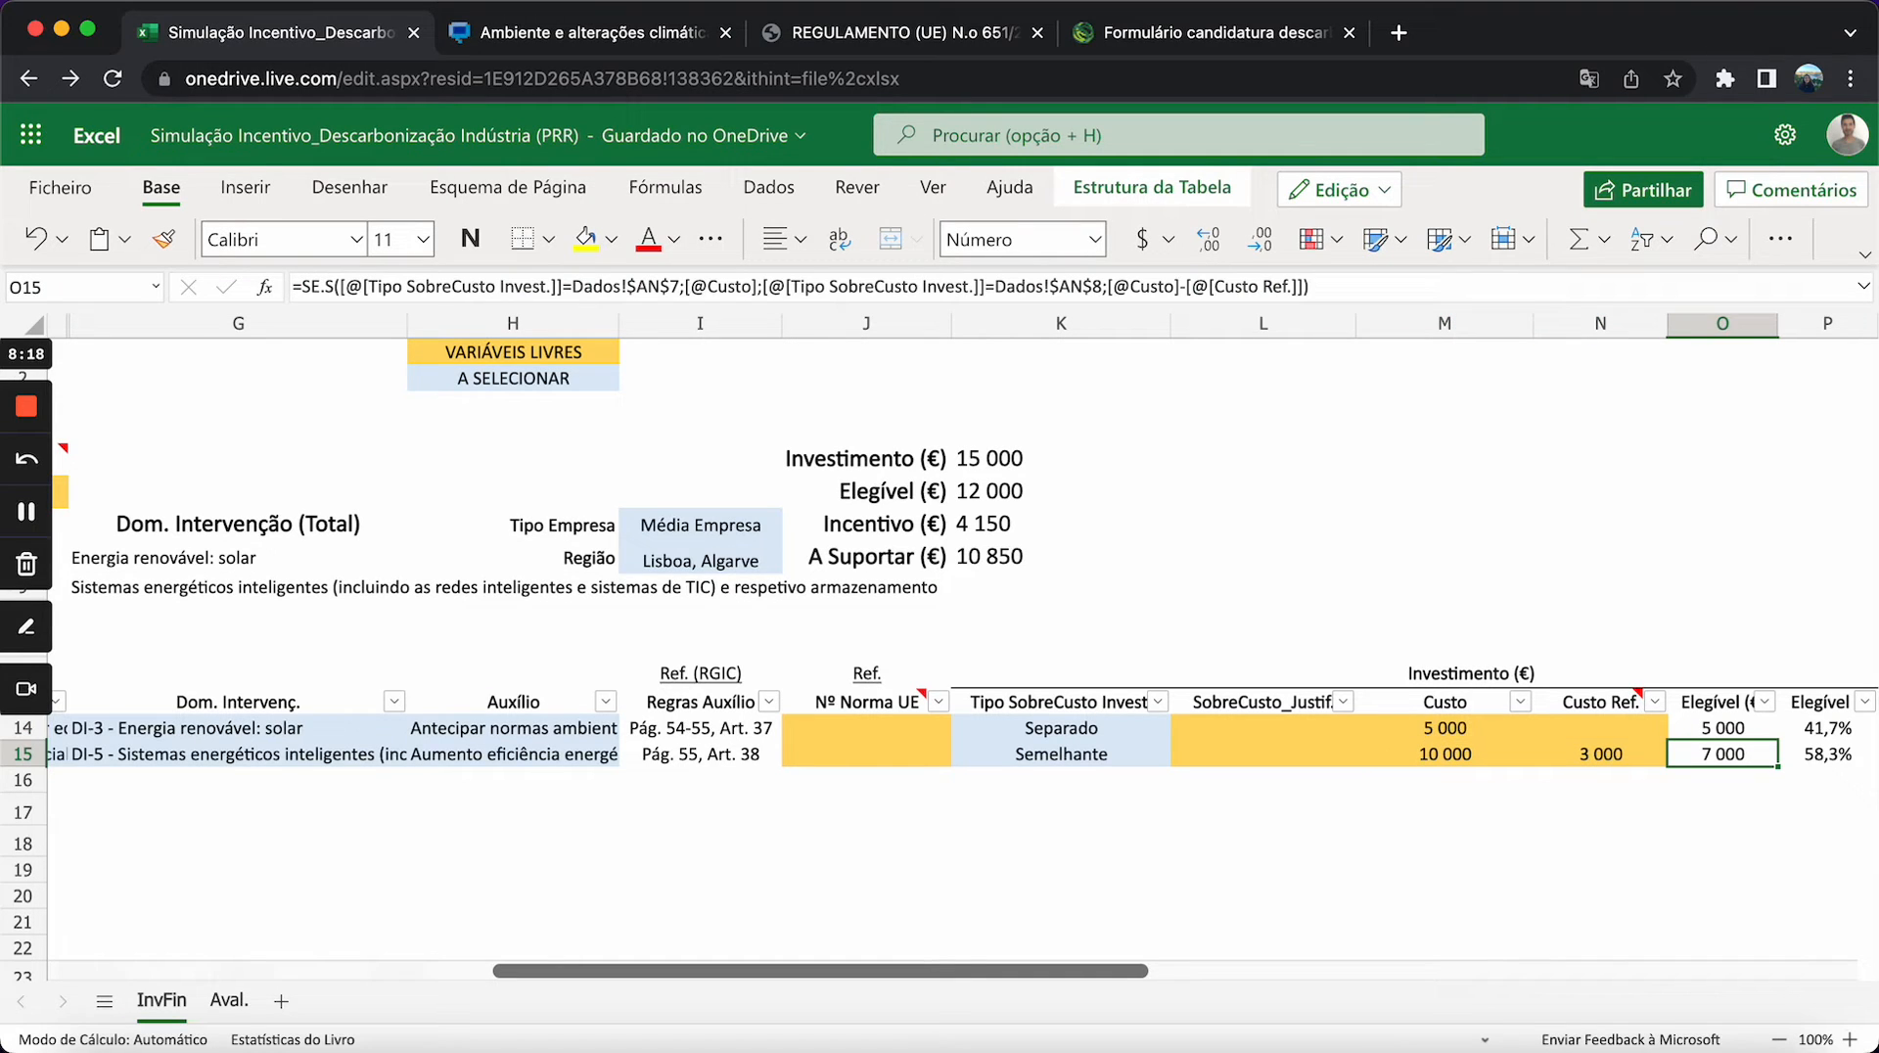
pyautogui.press('Left')
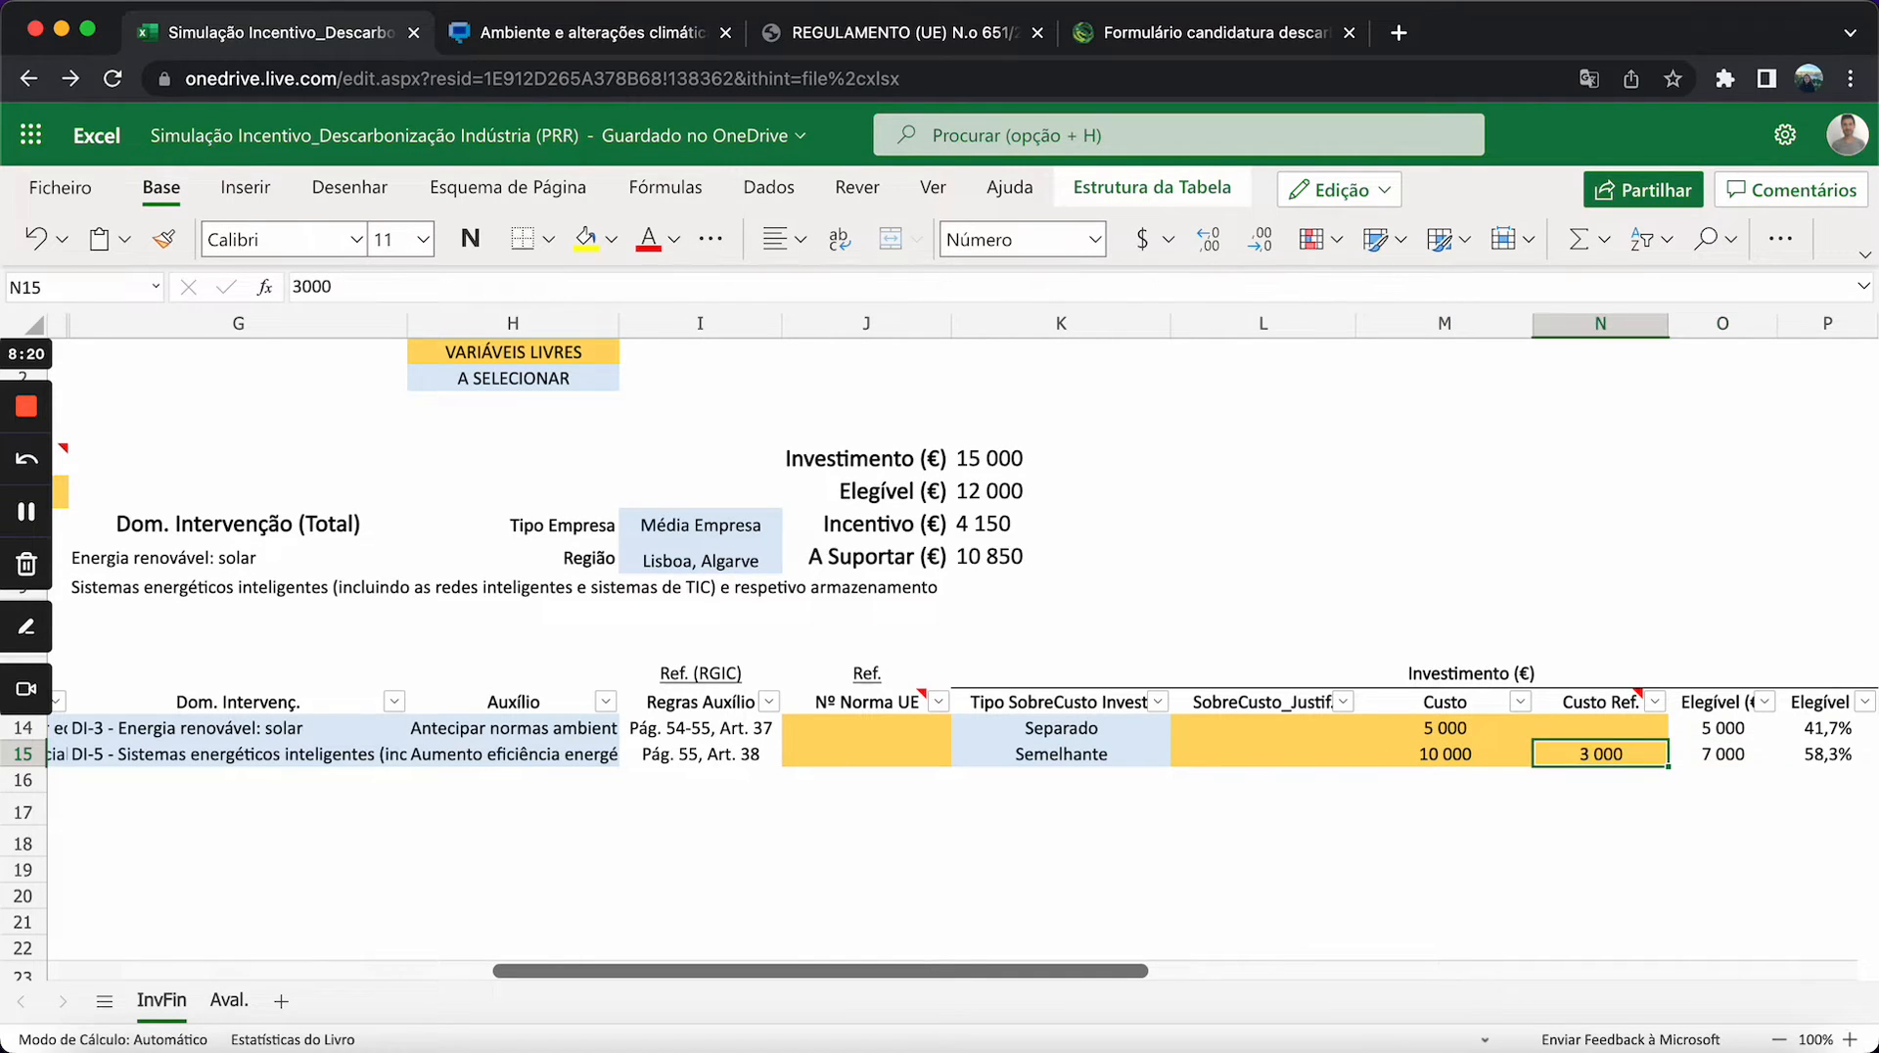
pyautogui.press('Left')
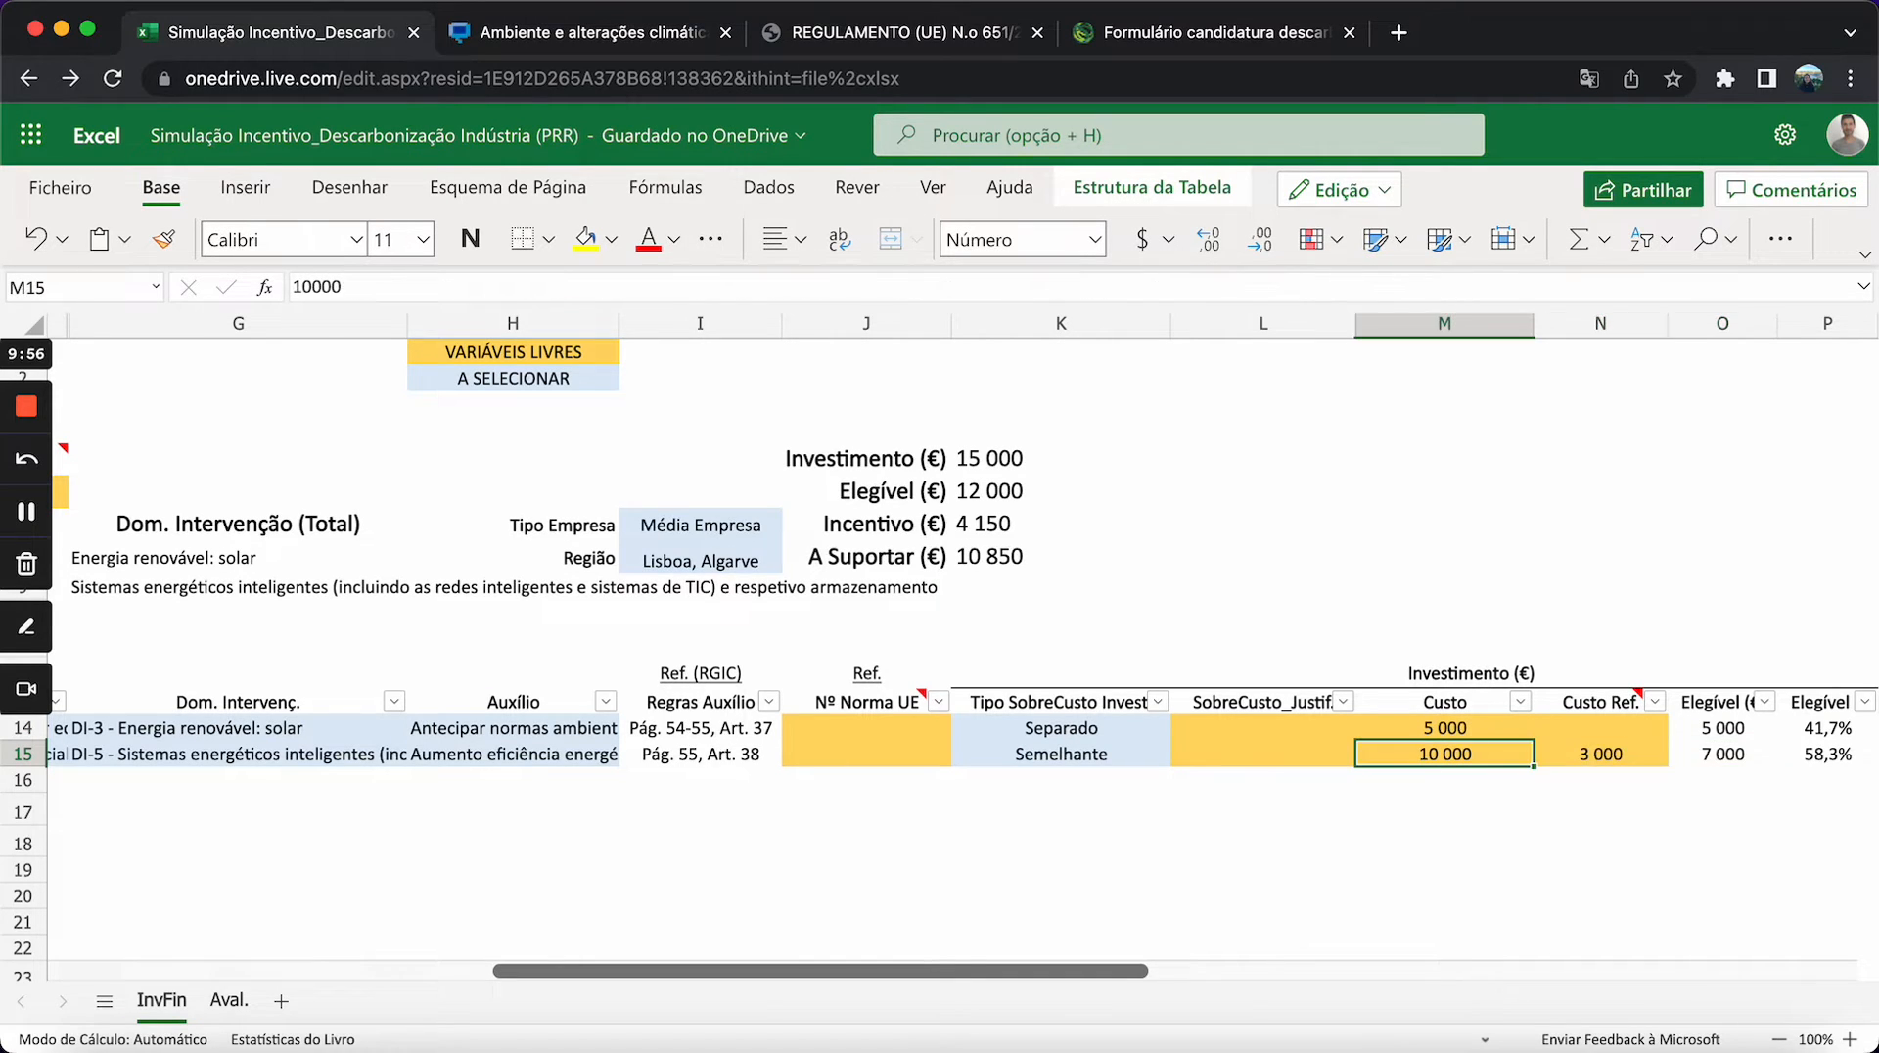
pyautogui.press('Down')
pyautogui.press('Up')
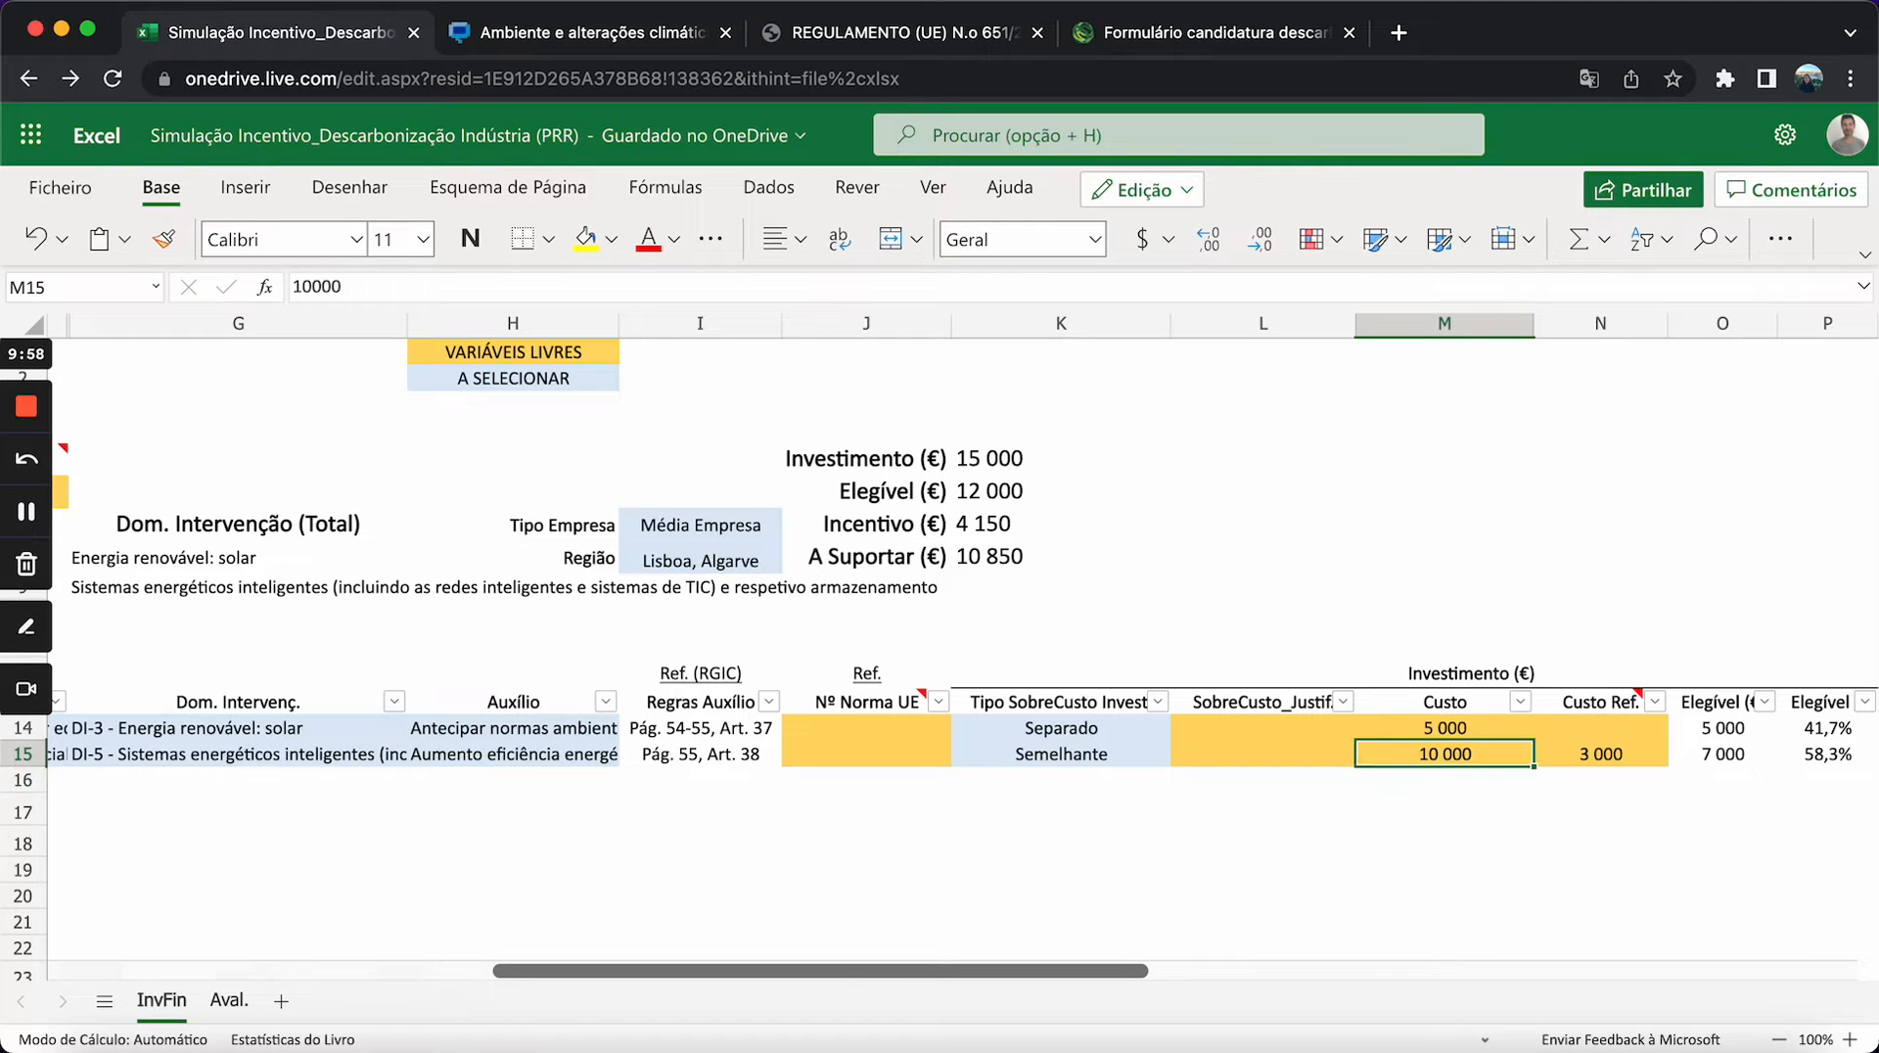
# - Compare the first investment's Custo with the second investment's Custo, Custo Ref. and Elegível (€) cells
pyautogui.press('Up')
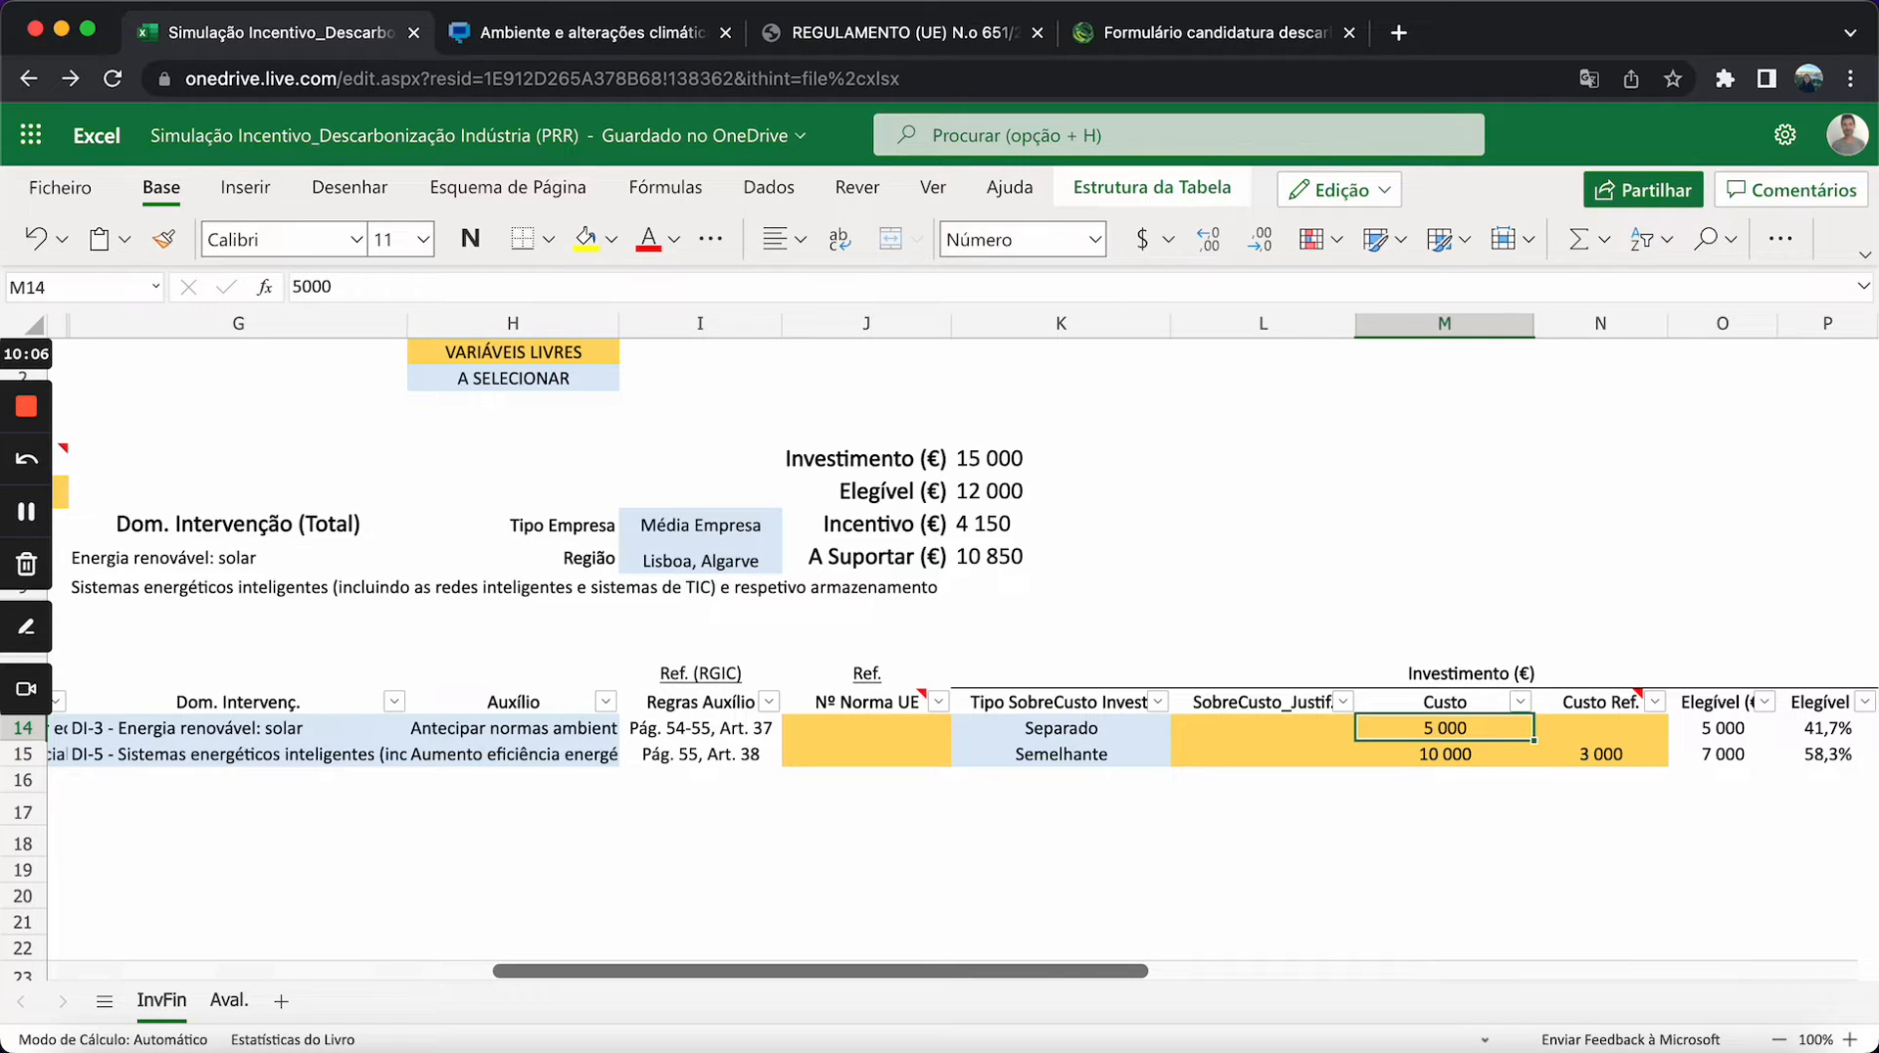
pyautogui.press('Left')
pyautogui.press('Right')
pyautogui.press('Down')
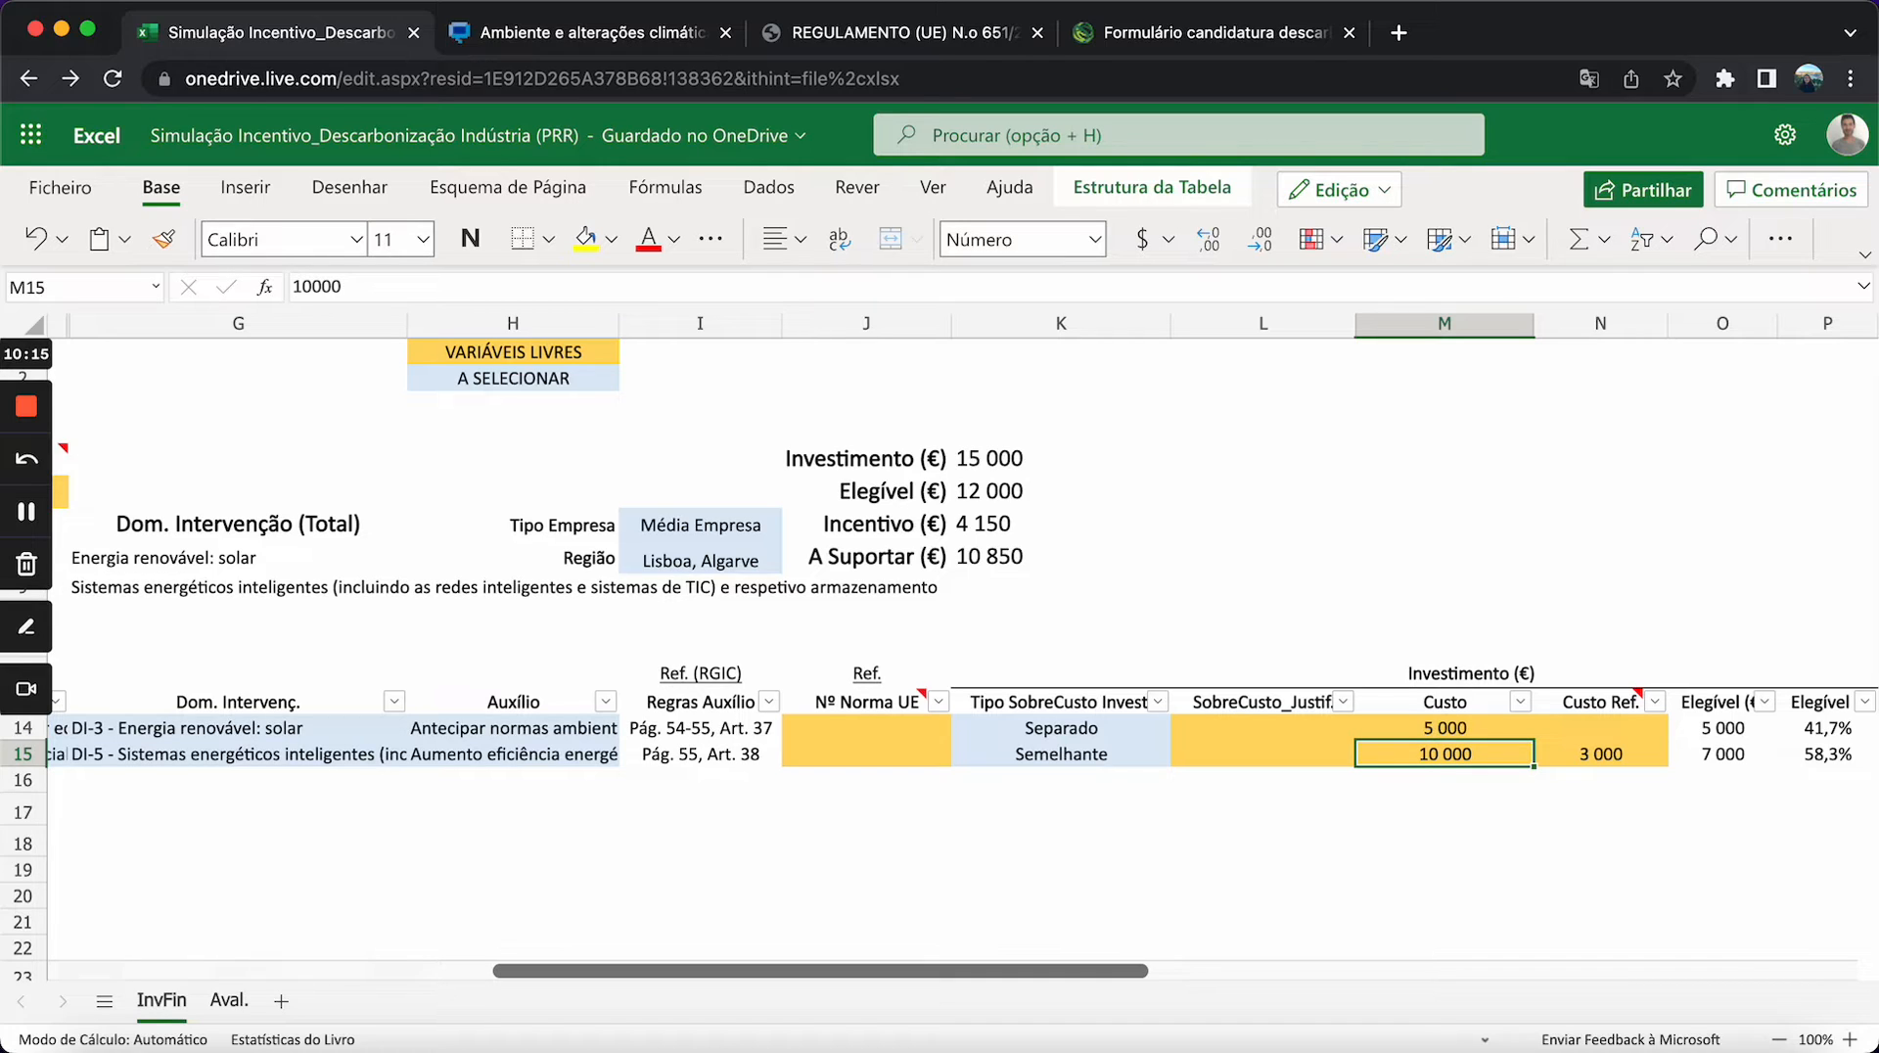
pyautogui.press('Right')
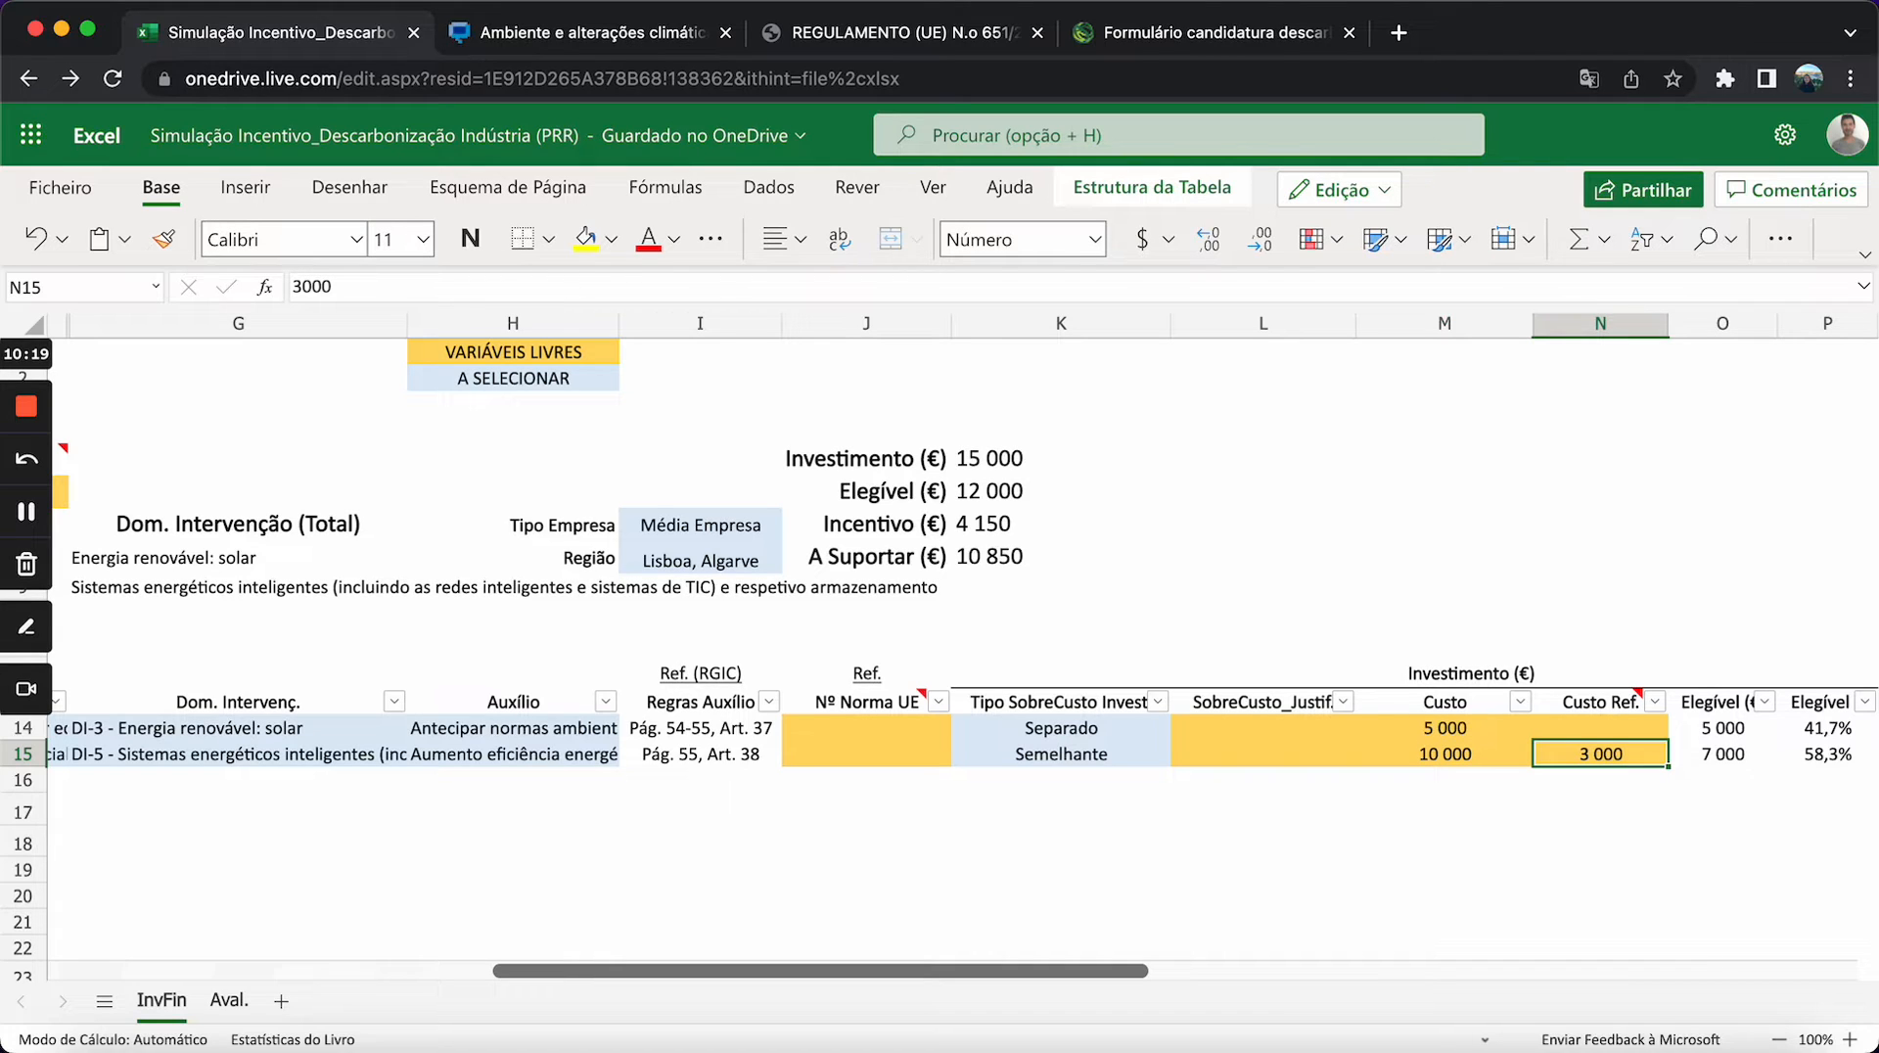
pyautogui.press('Right')
pyautogui.press('Left')
pyautogui.press('Right')
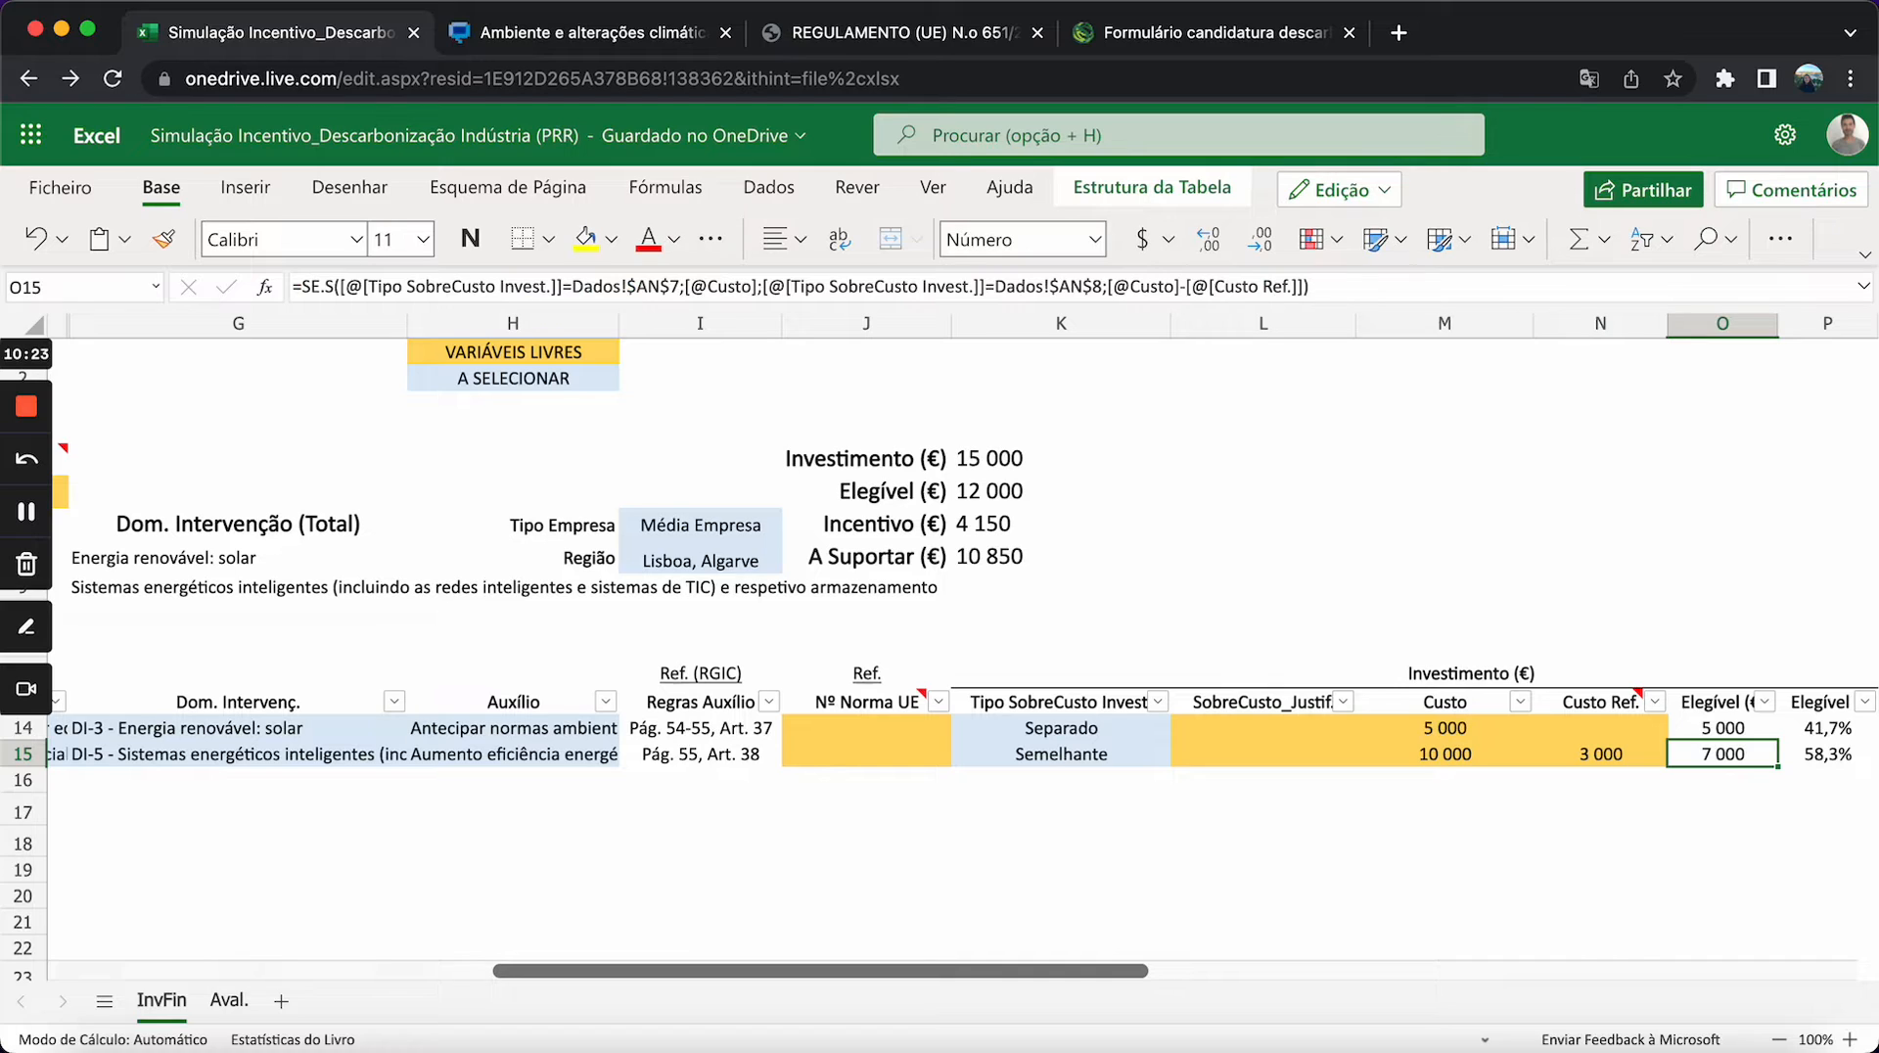
pyautogui.press('Left')
pyautogui.press('Left')
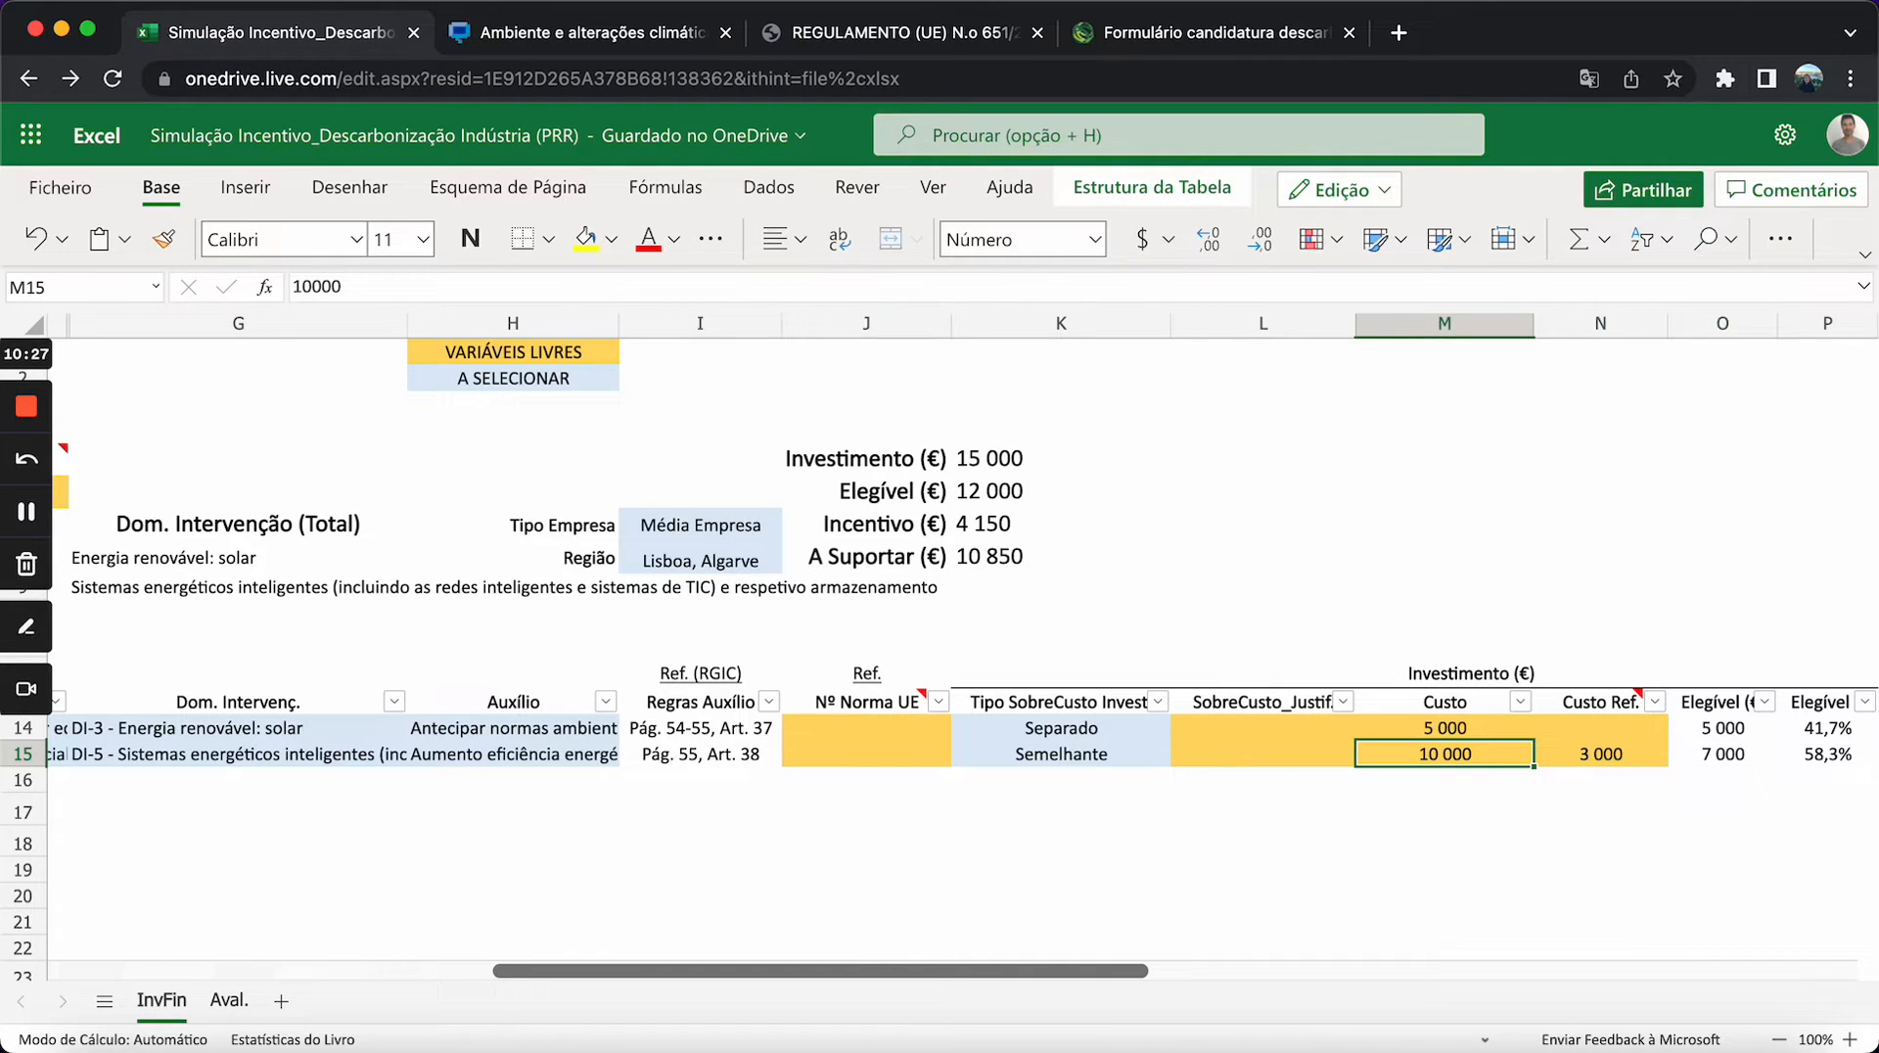
# - Revisit the first investment's Tipo SobreCusto Invest. and SobreCusto_Justif. cells, ending on its Custo cell
pyautogui.press('Up')
pyautogui.press('Left')
pyautogui.press('Left')
pyautogui.press('Right')
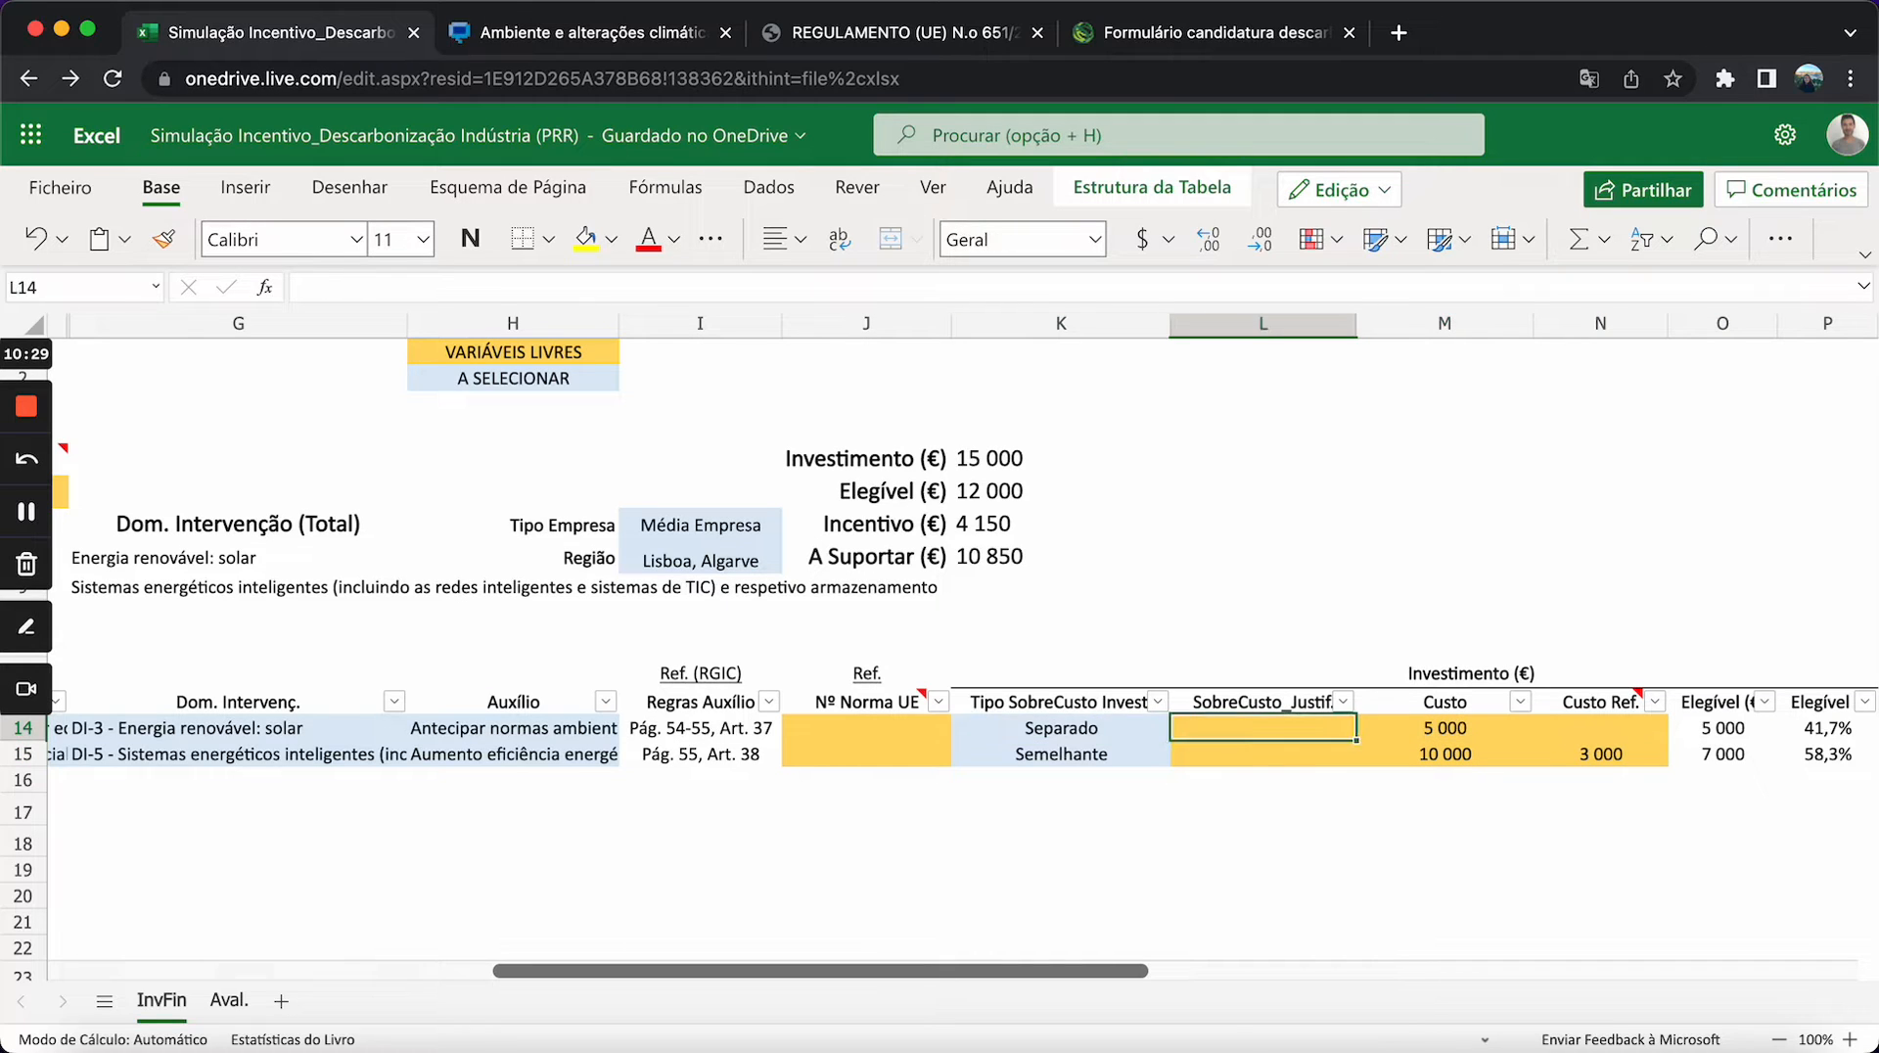
pyautogui.press('Right')
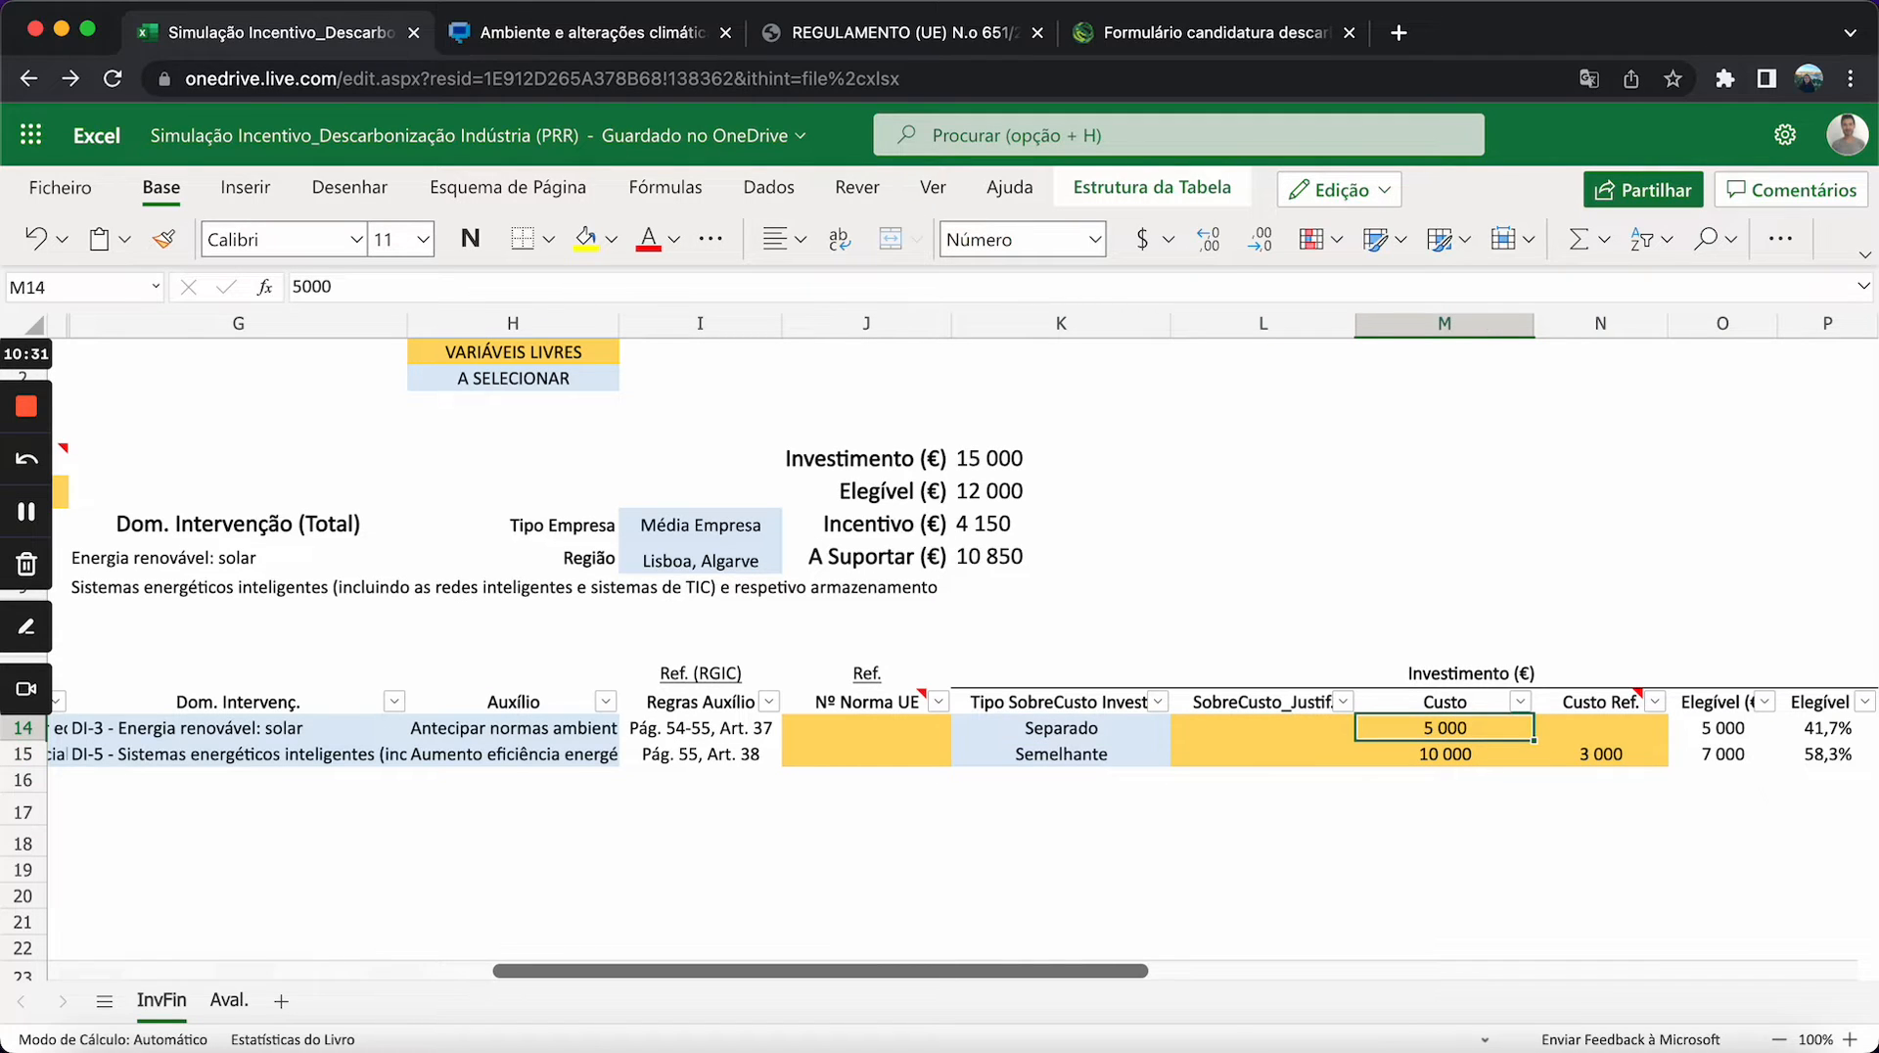
# - Step through the first investment's row from Custo to the Elegível percentage, reviewing its Custo and Elegível (€) cells
pyautogui.press('Right')
pyautogui.press('Right')
pyautogui.press('Right')
pyautogui.press('Right')
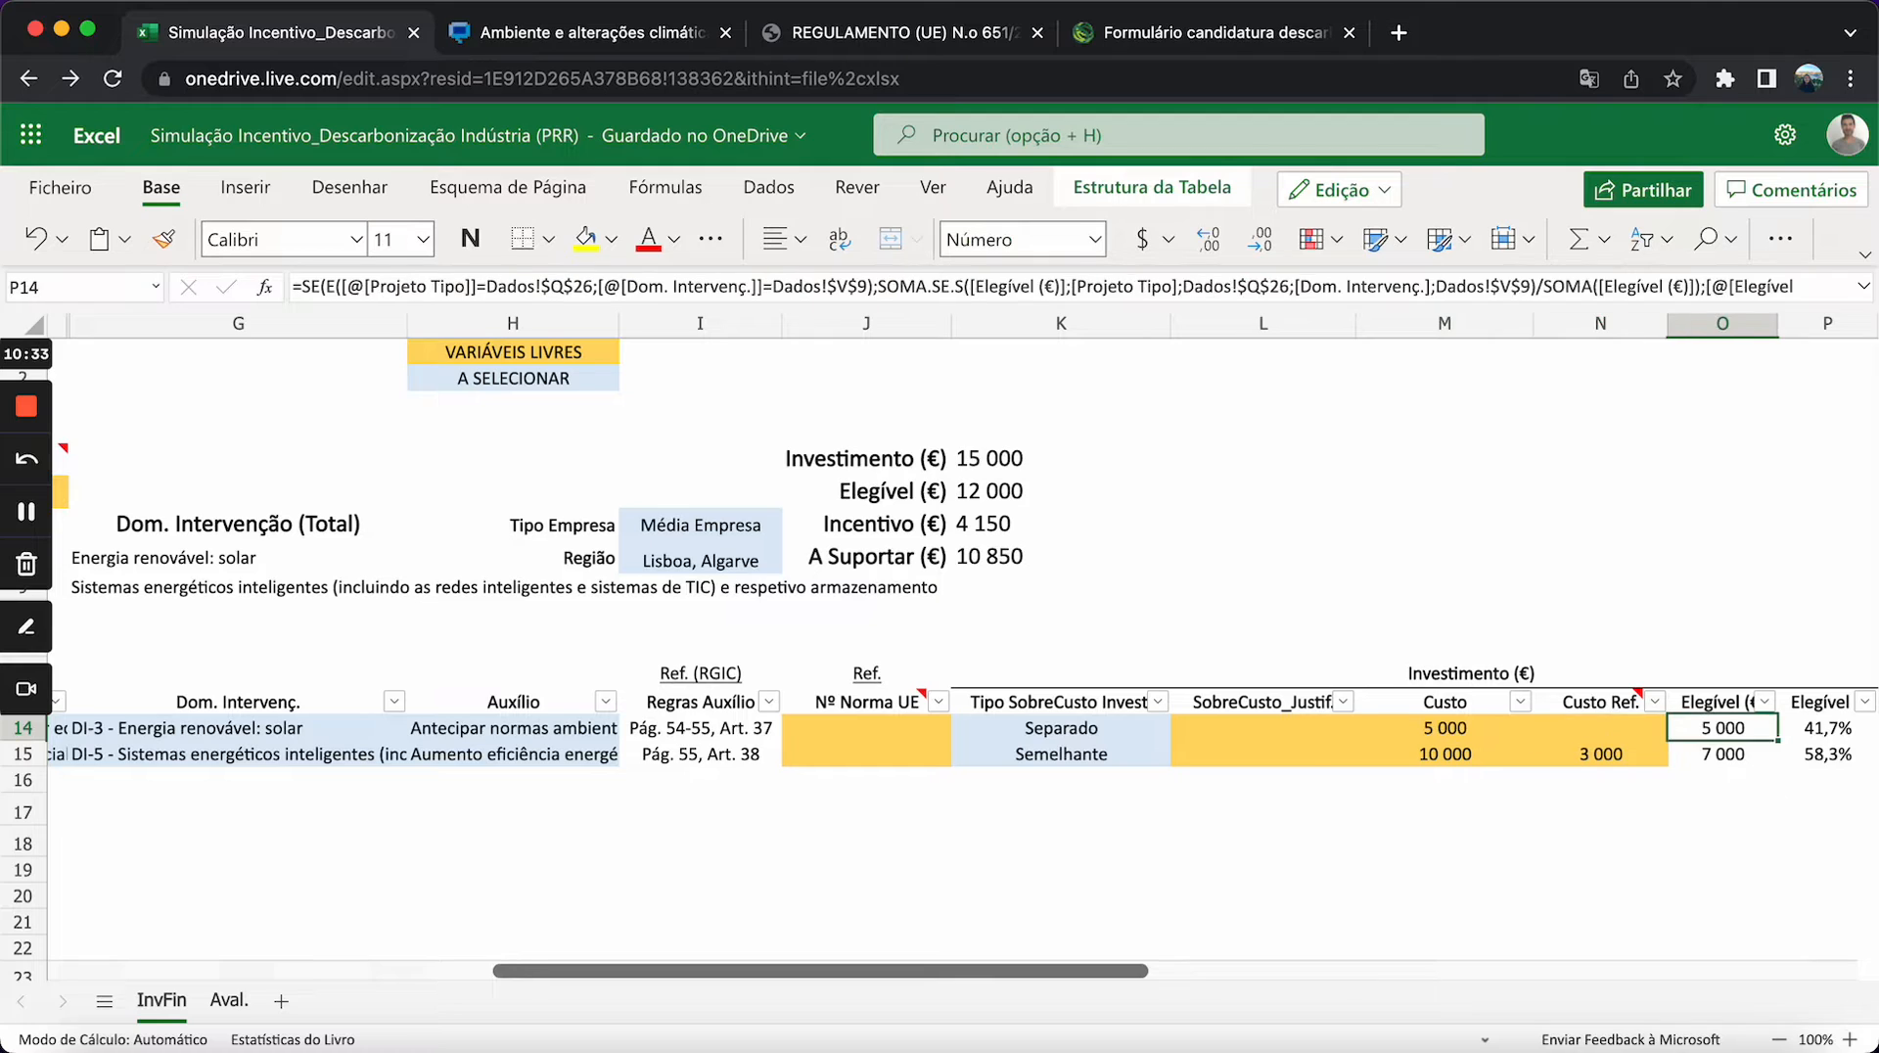
pyautogui.press('Left')
pyautogui.press('Left')
pyautogui.press('Left')
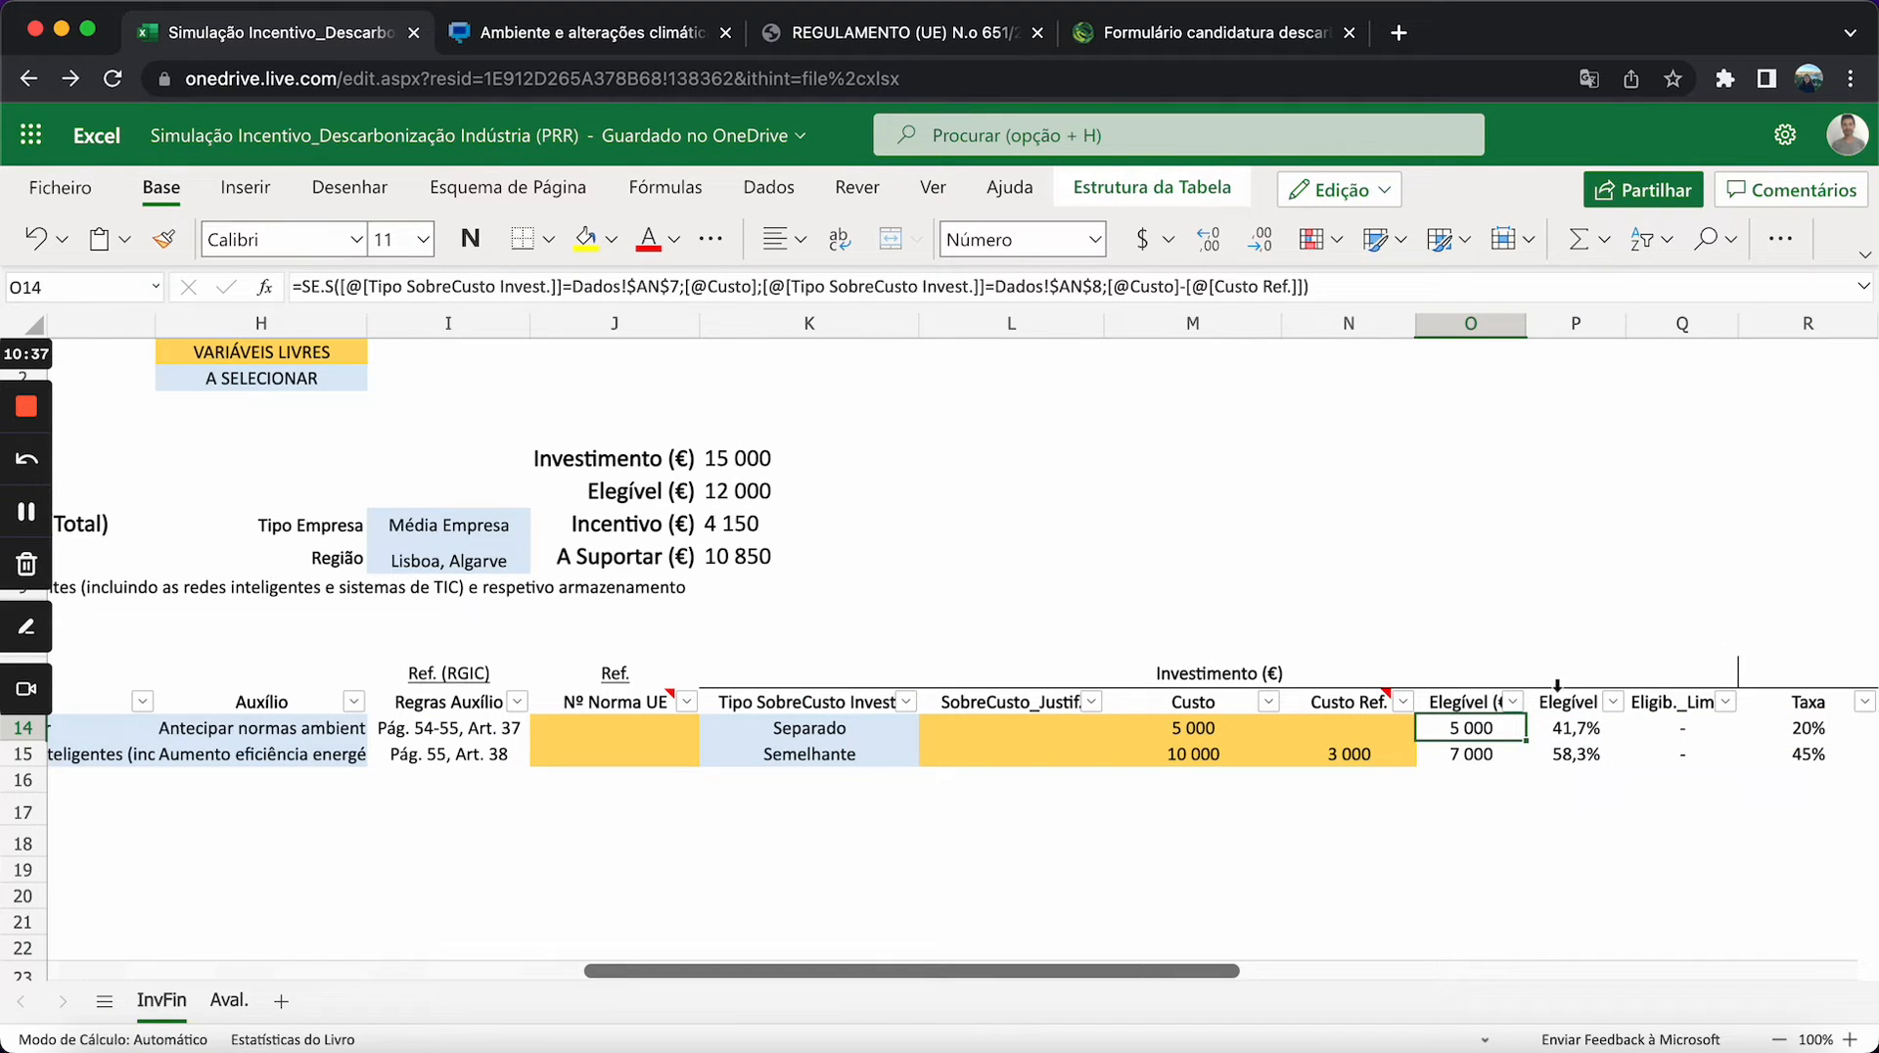
# - Examine the formulas behind the first investment's Elegível percentage and its Eligib._Lim cell
pyautogui.click(1564, 694)
pyautogui.click(1572, 722)
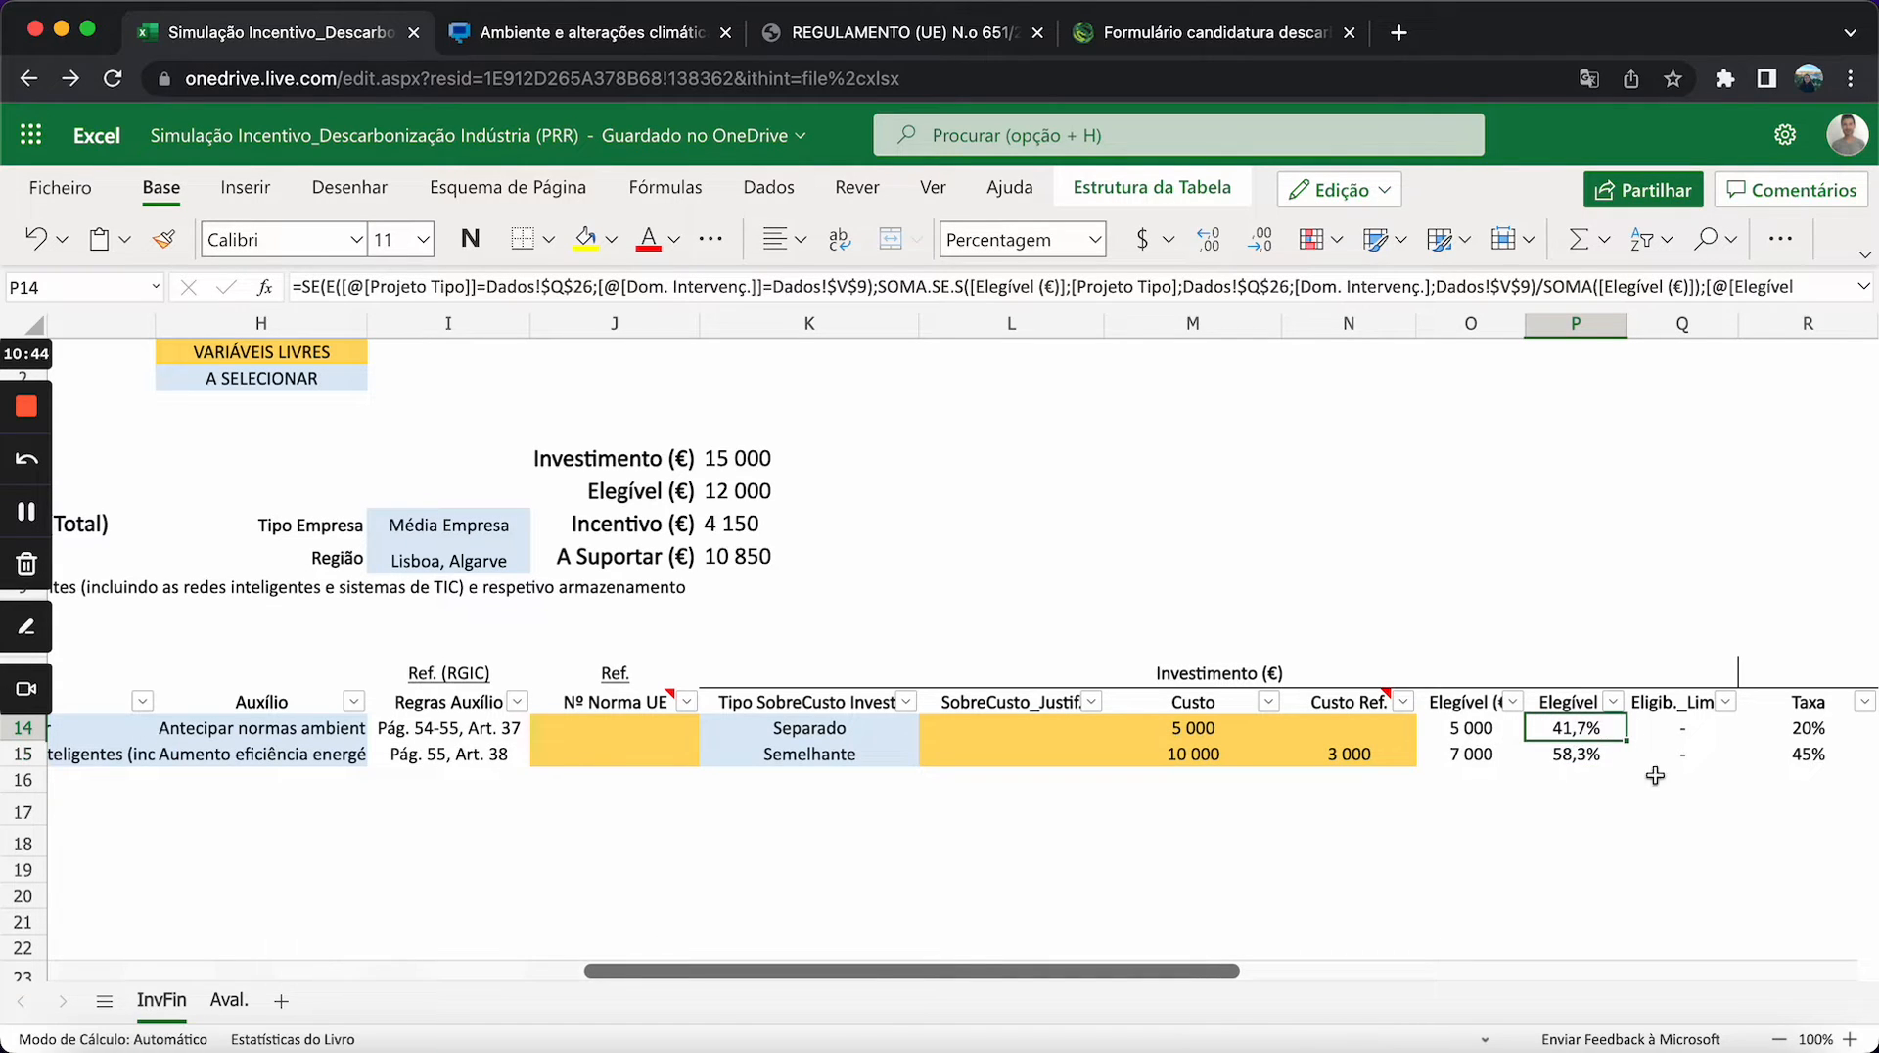
pyautogui.hscroll(5, 1409, 811)
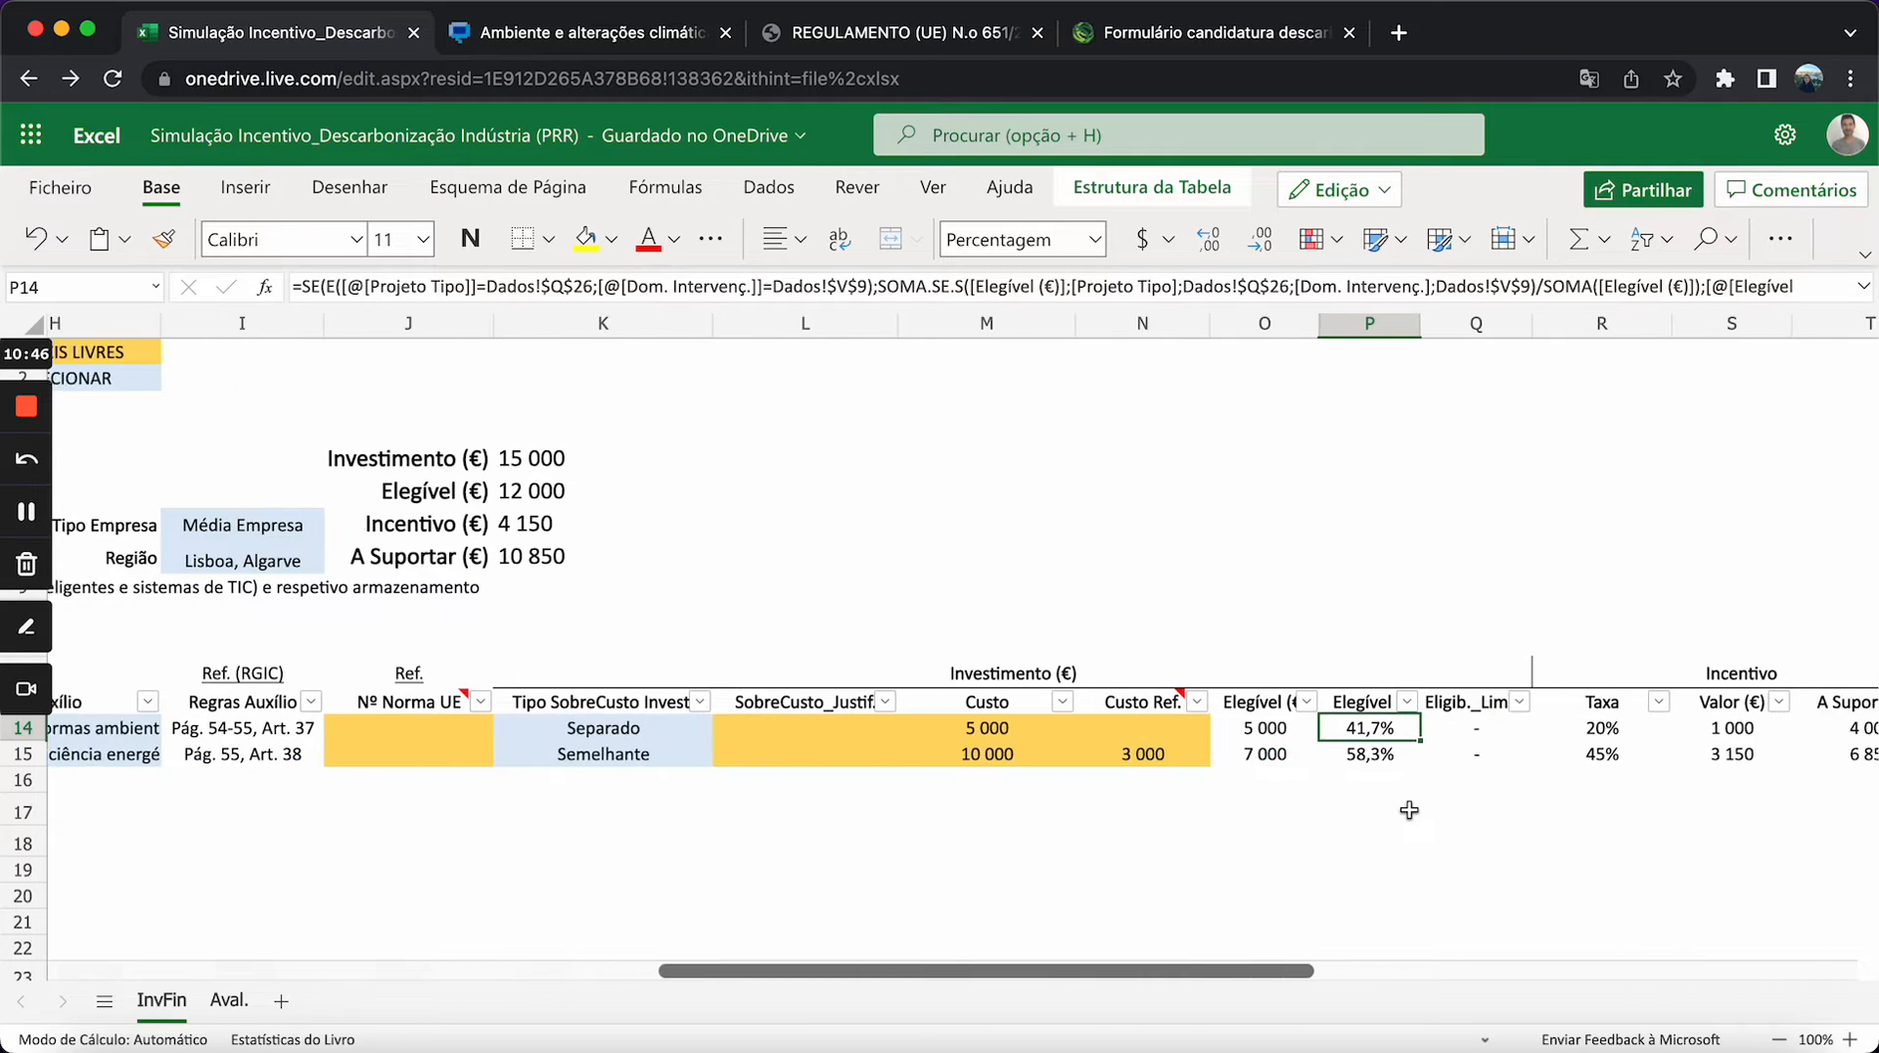
pyautogui.click(1404, 721)
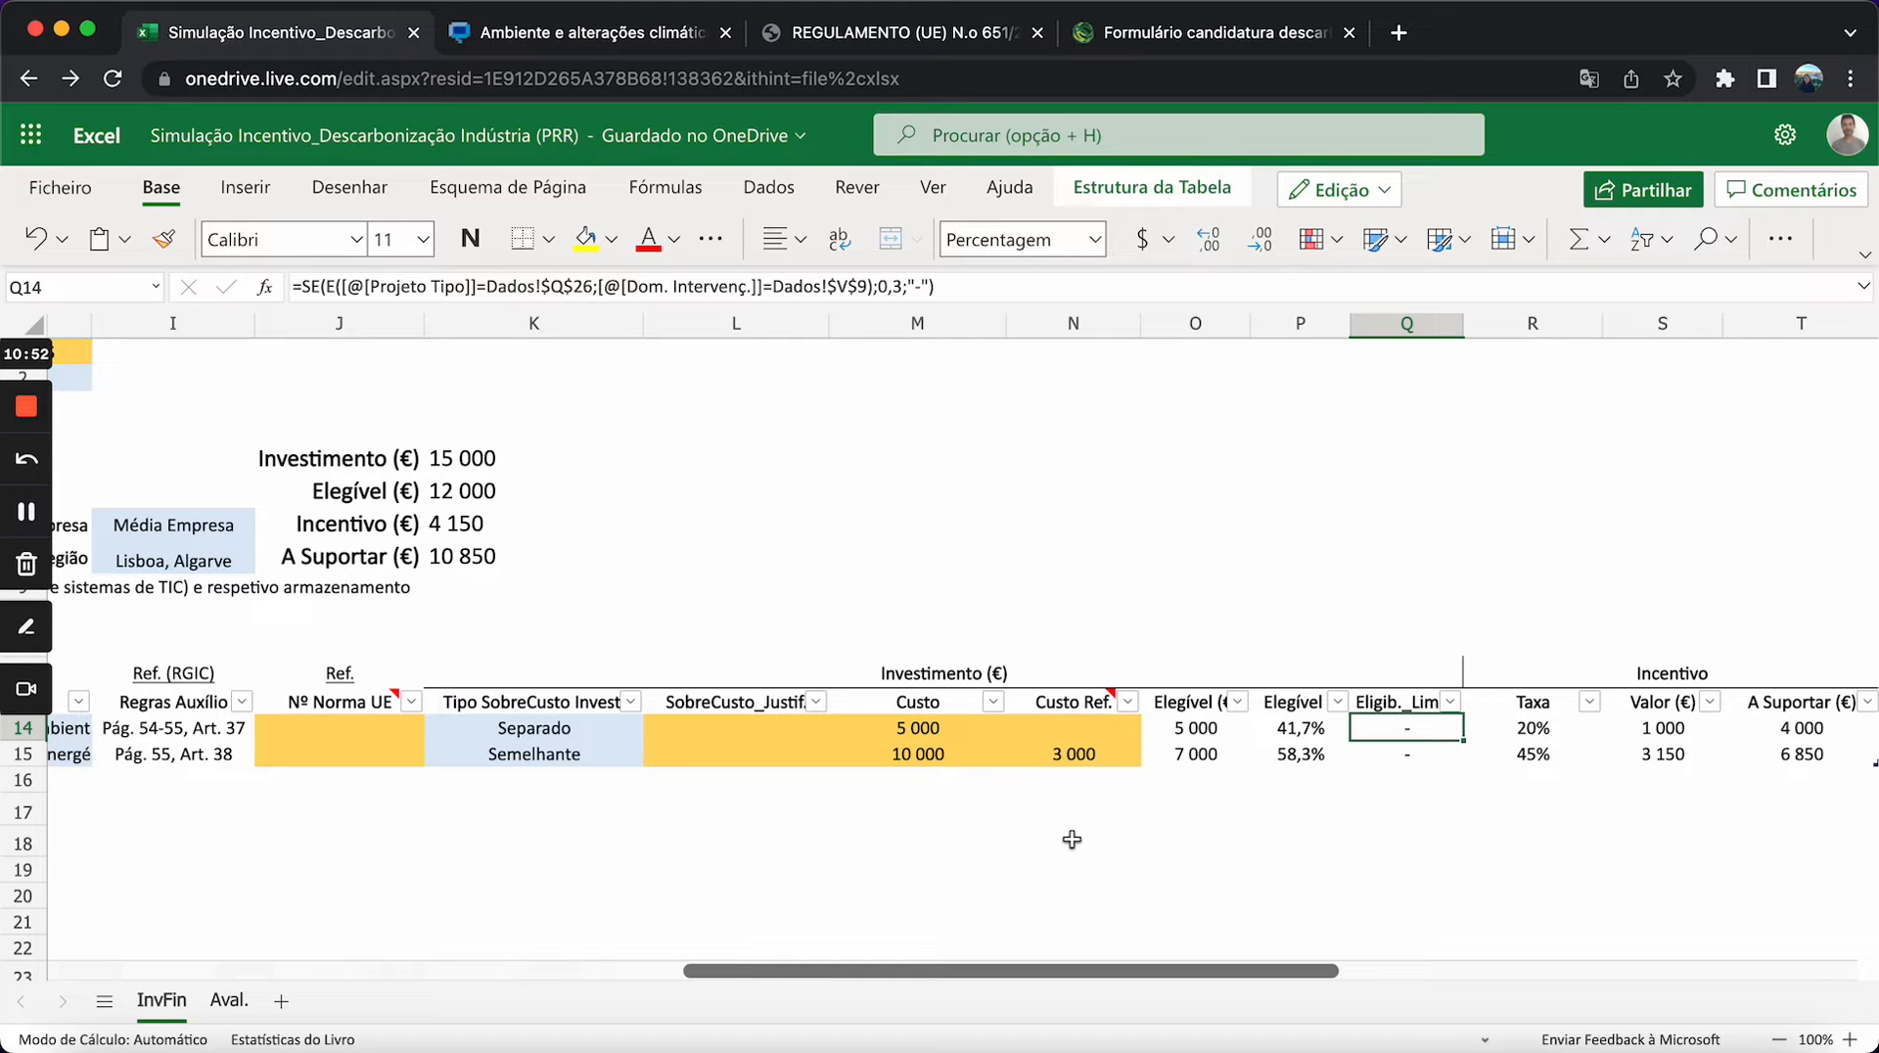
# - Set the first investment's Projeto Tipo to the TP-3 option for installing renewable-source electricity production systems for self-consumption
pyautogui.hscroll(-15, 1072, 839)
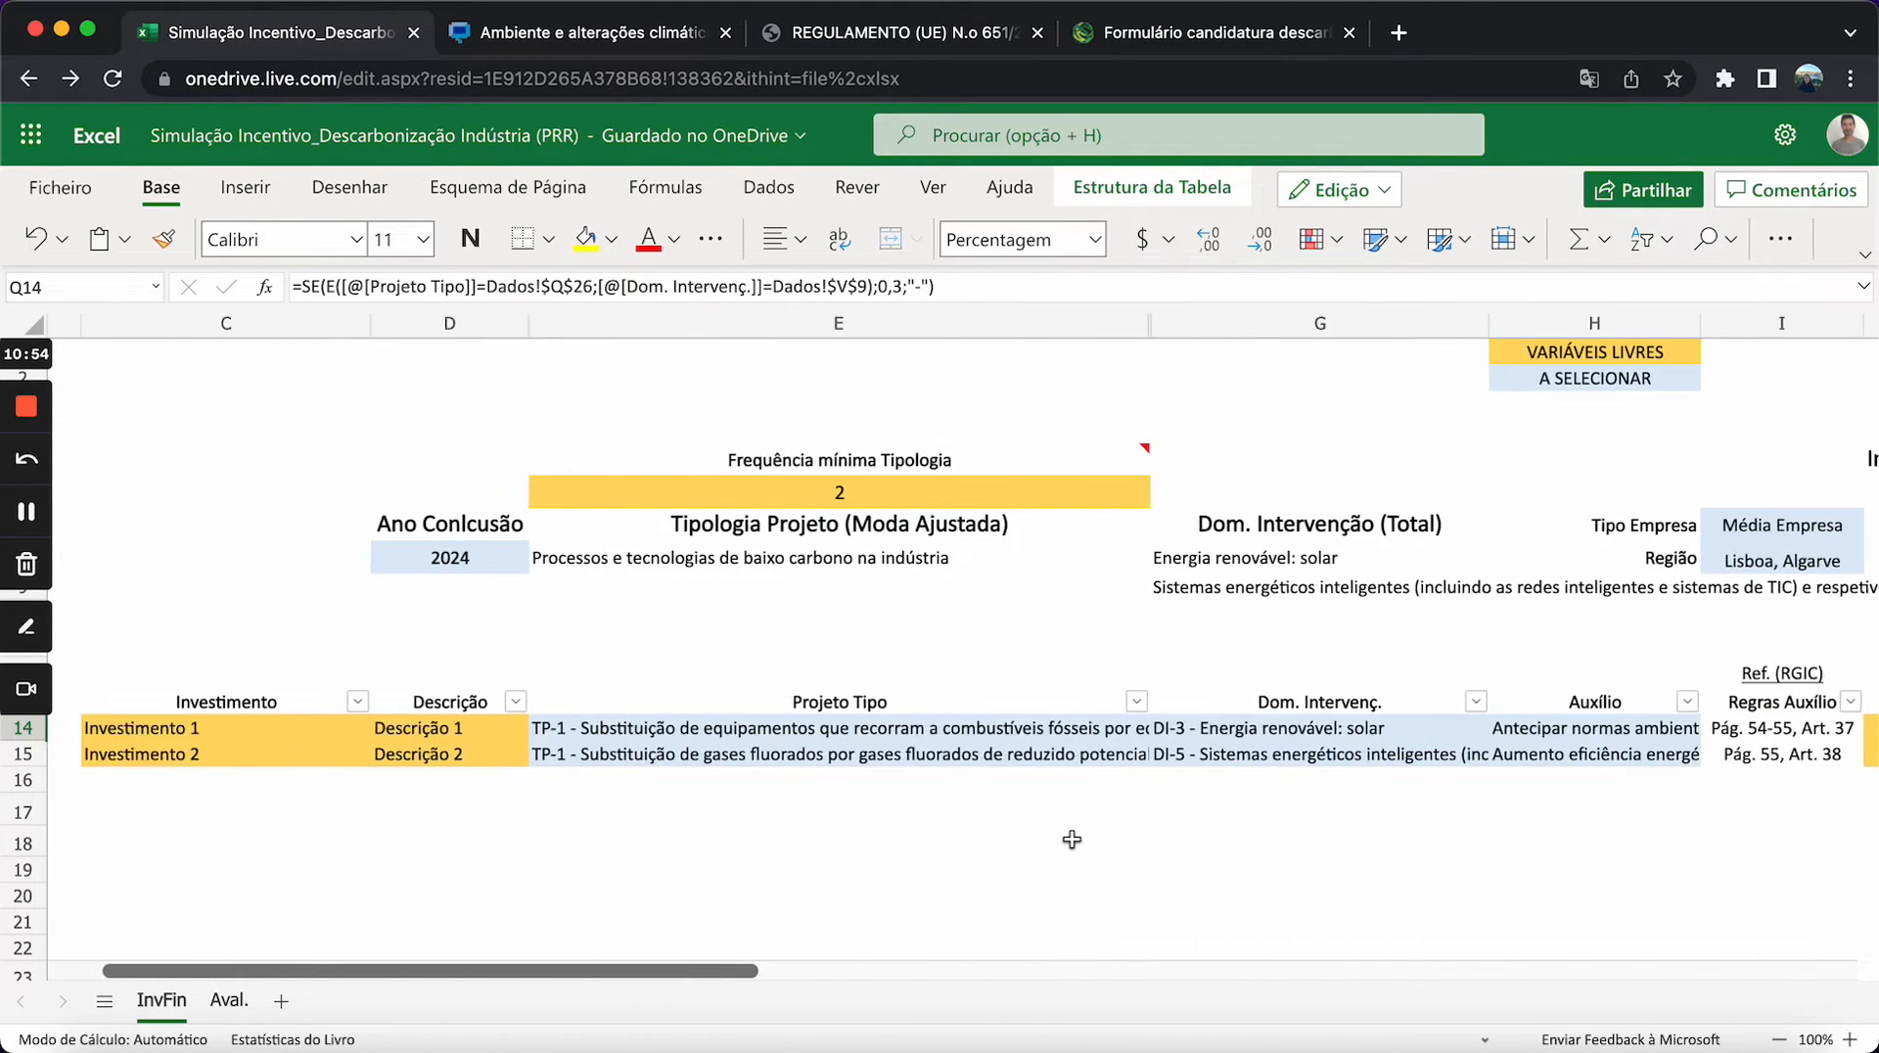
pyautogui.click(1081, 730)
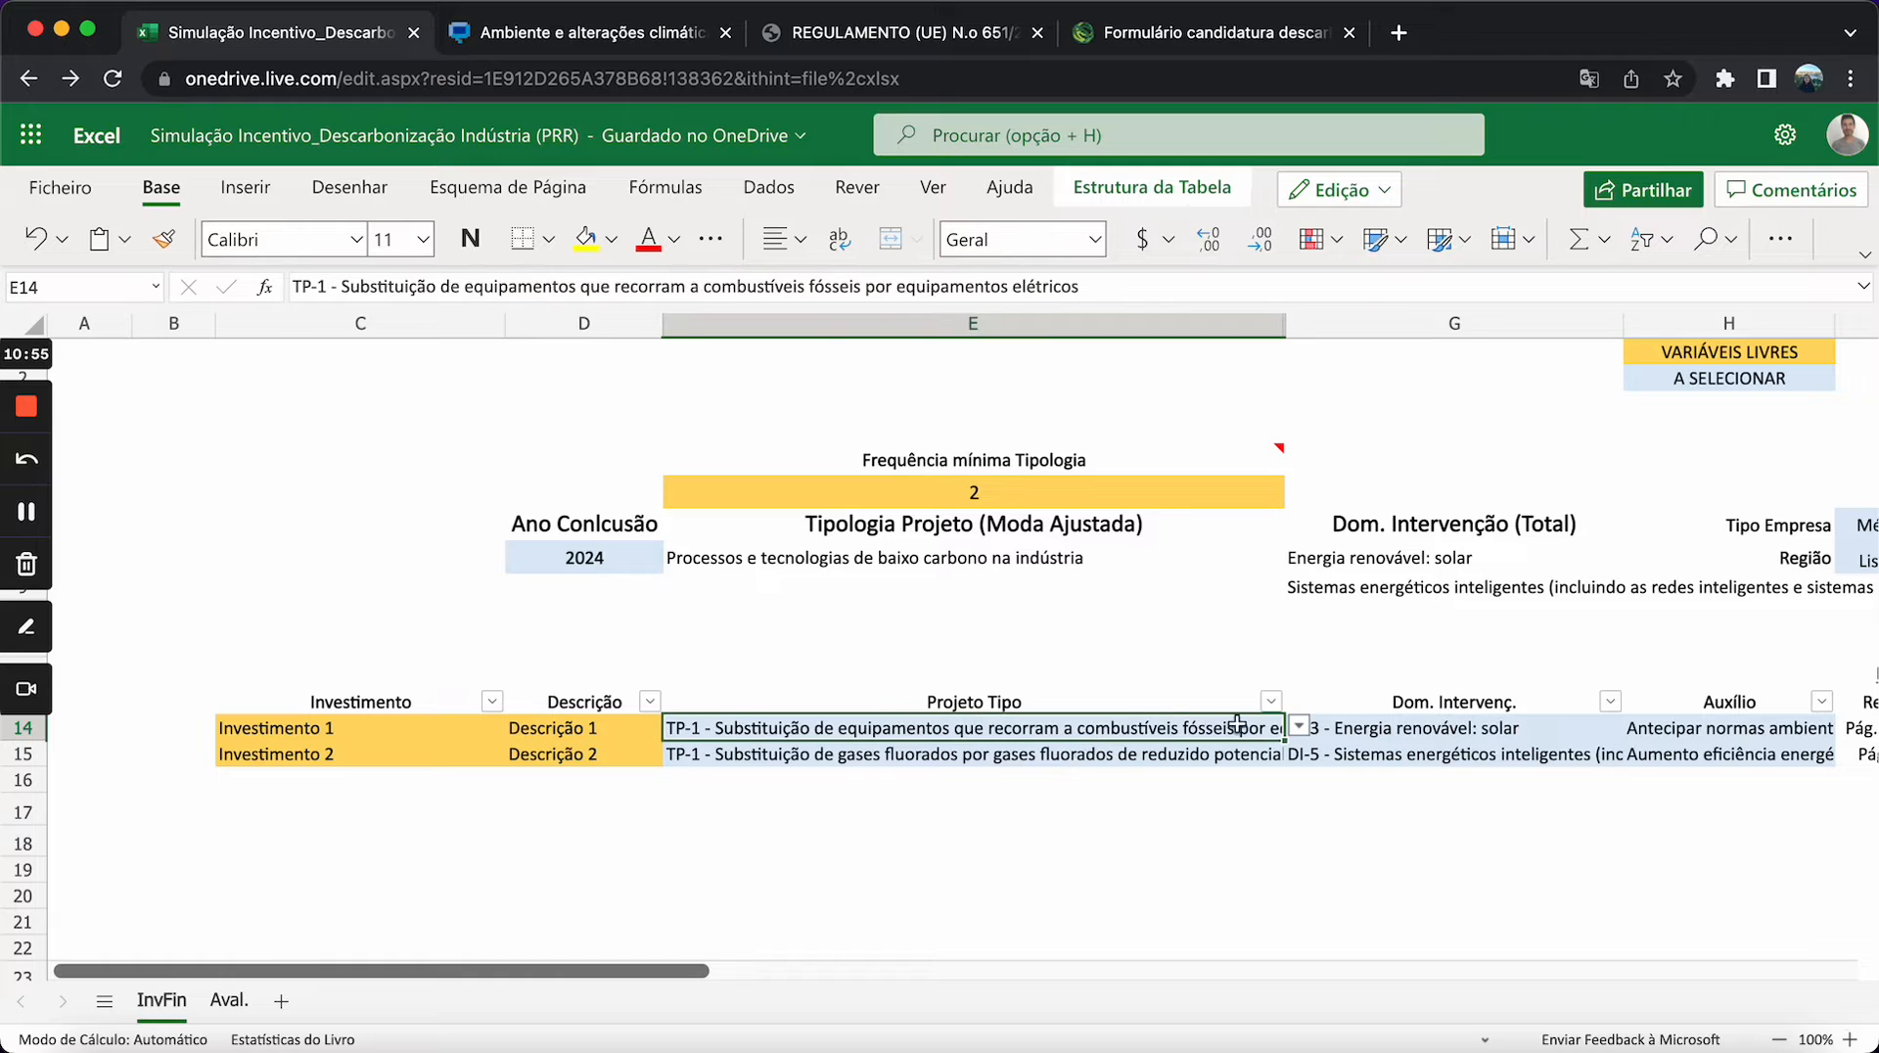
pyautogui.click(1300, 729)
pyautogui.scroll(-5, 1135, 837)
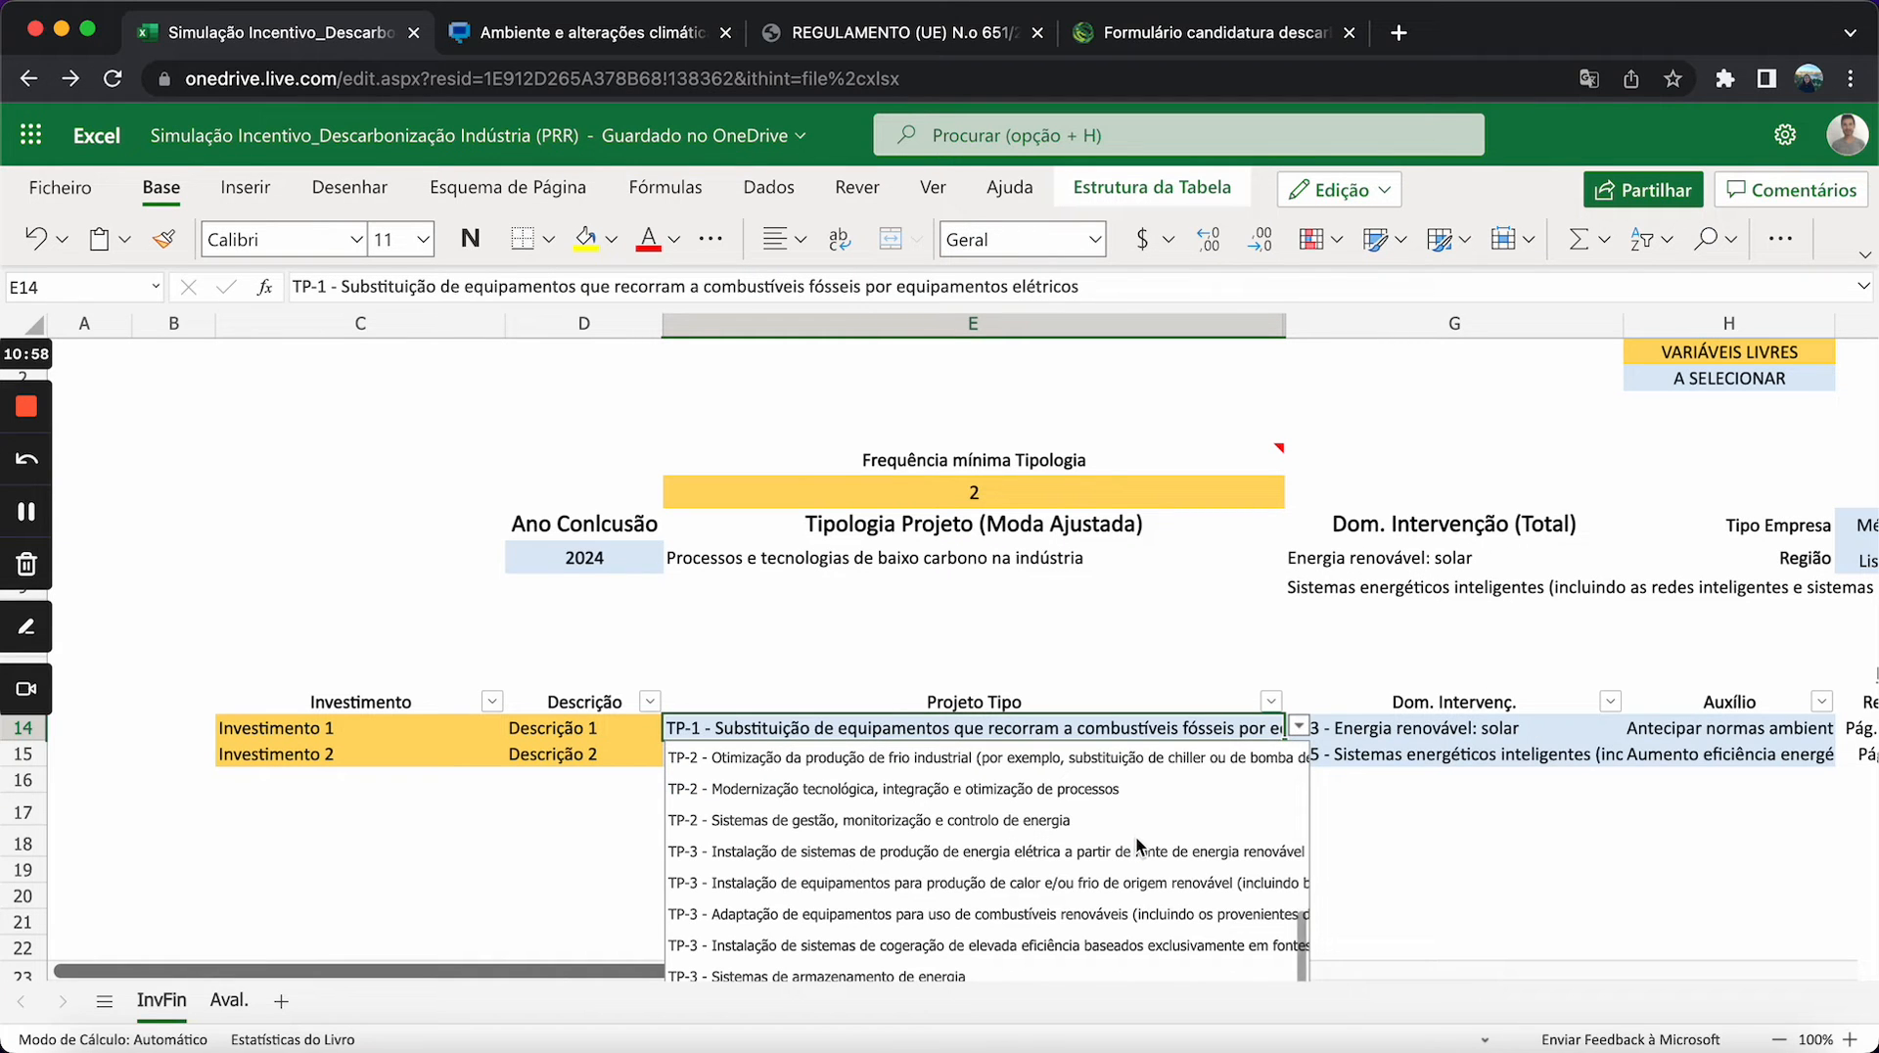
pyautogui.click(1177, 856)
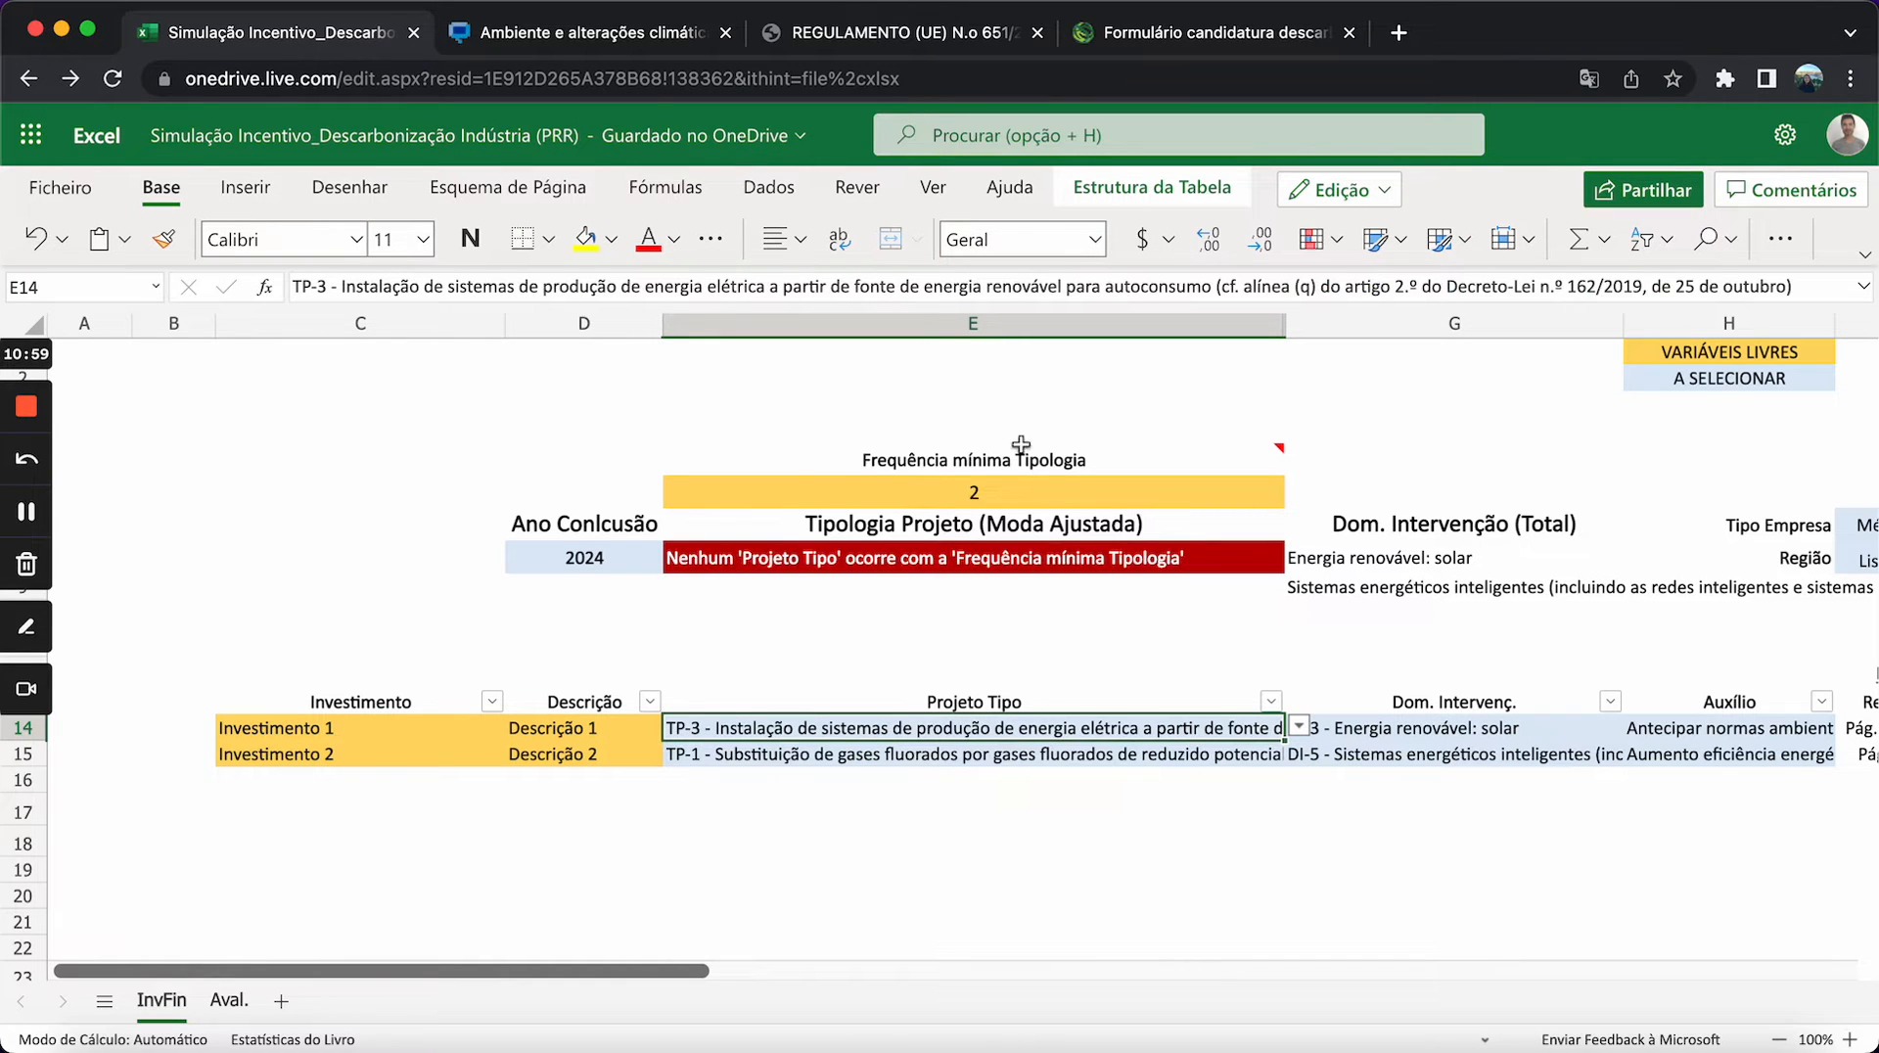
# - Read the full Projeto Tipo wording of the first investment in E14 and check its Dom. Intervenç. cell
pyautogui.click(453, 286)
pyautogui.moveTo(453, 286); pyautogui.dragTo(1040, 285)
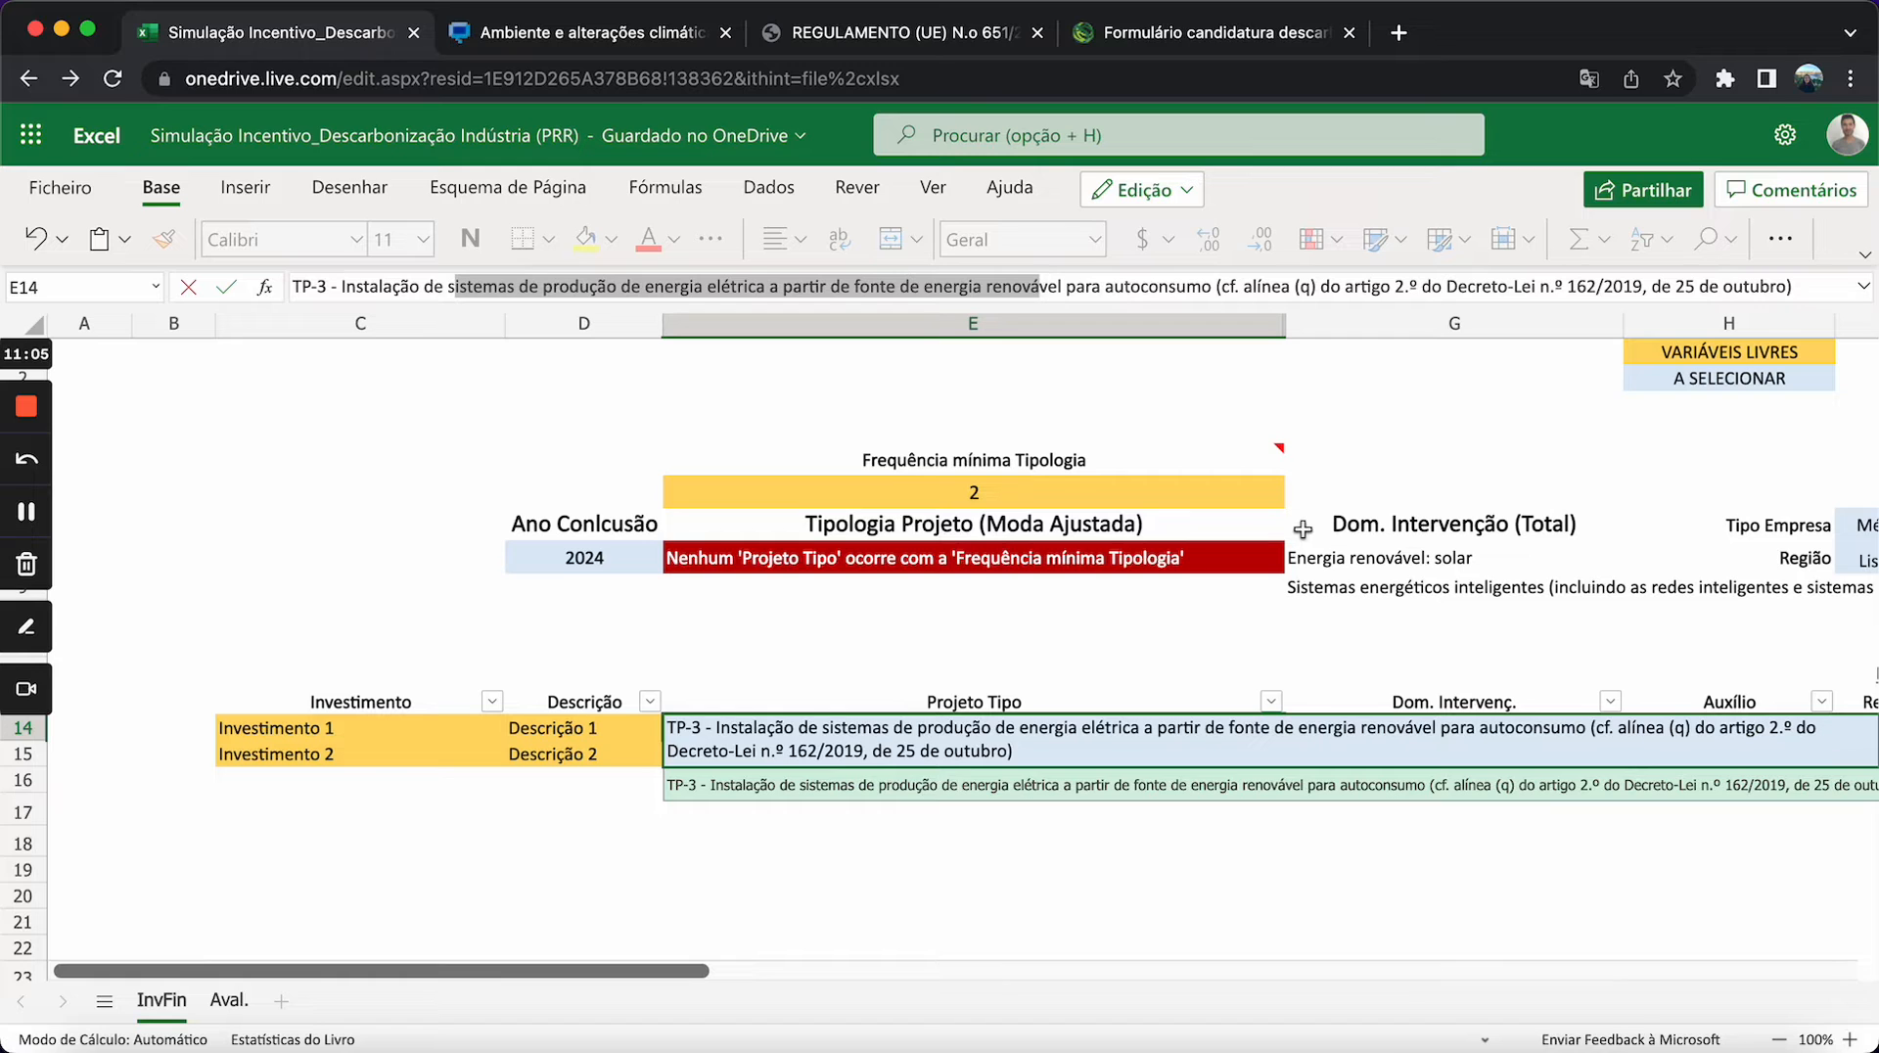
pyautogui.click(1213, 817)
pyautogui.click(1392, 724)
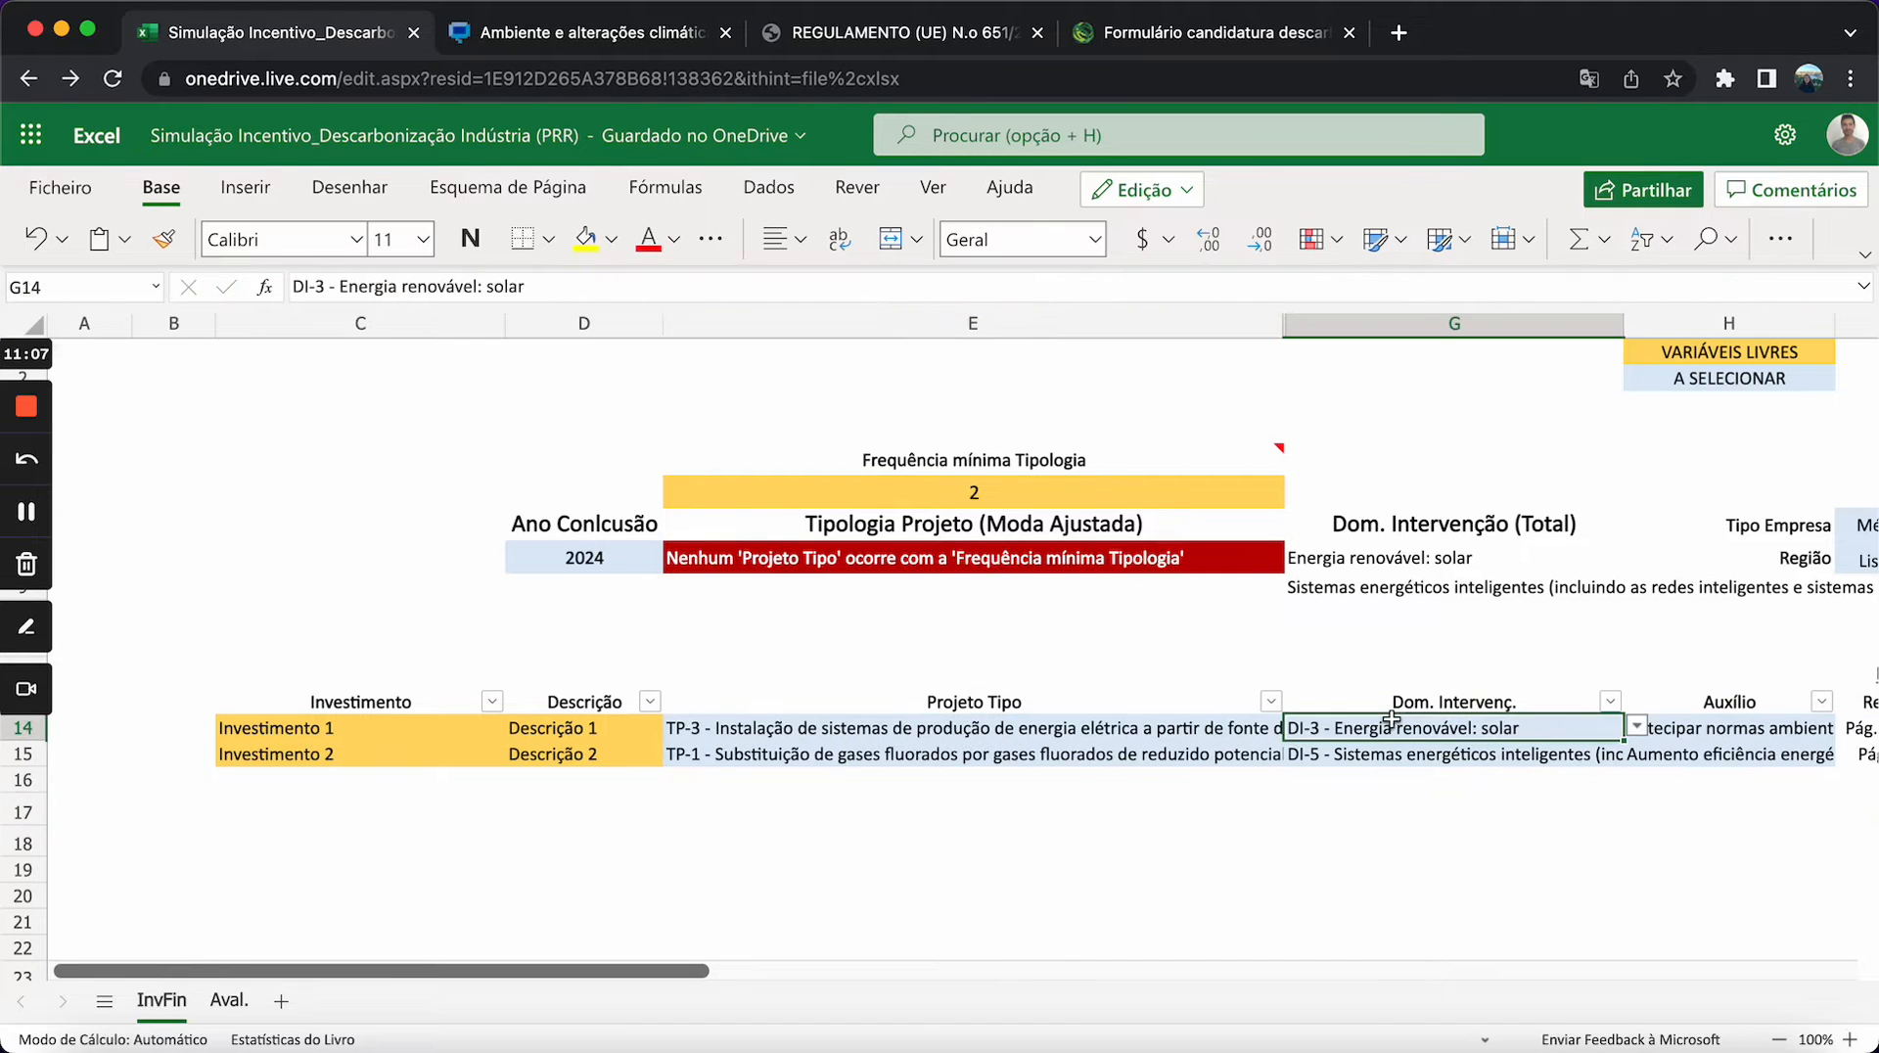
# - Compare the first investment's Elegível percentage with its Eligib._Lim limit in row 14
pyautogui.hscroll(15, 1529, 816)
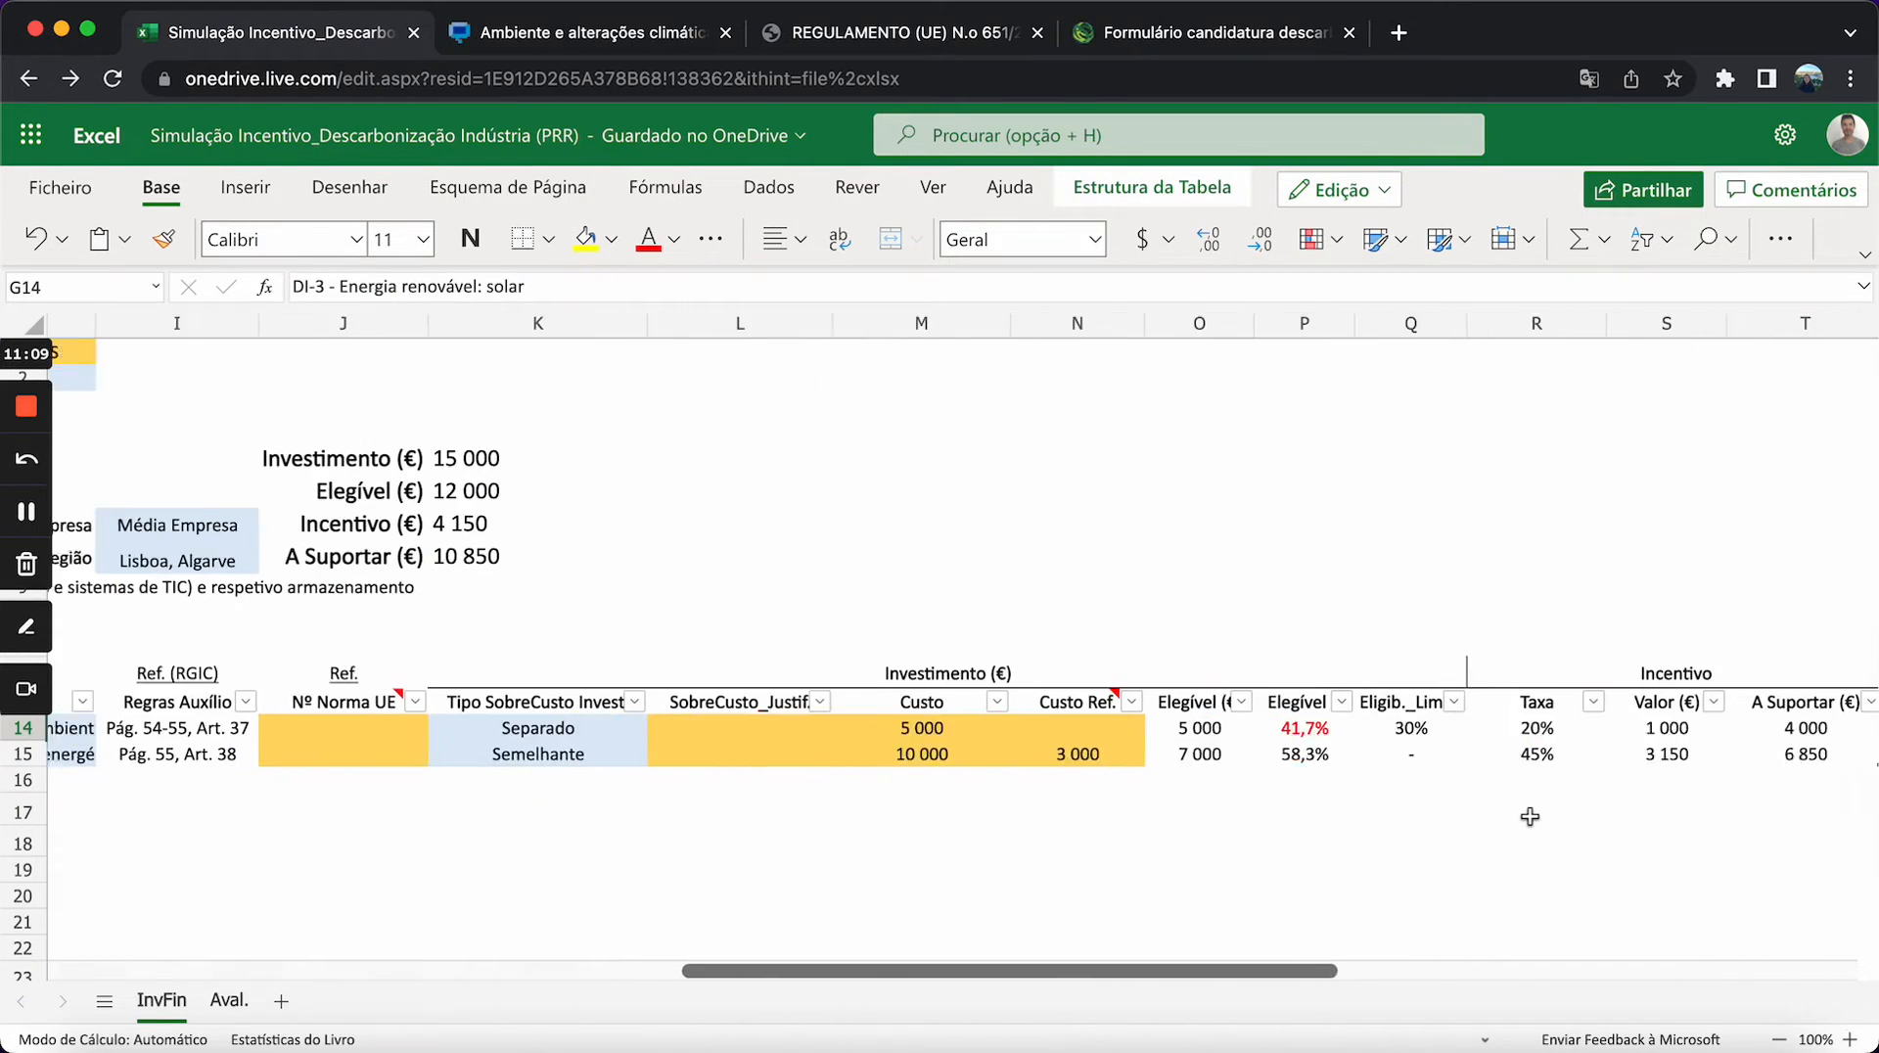
pyautogui.click(1314, 729)
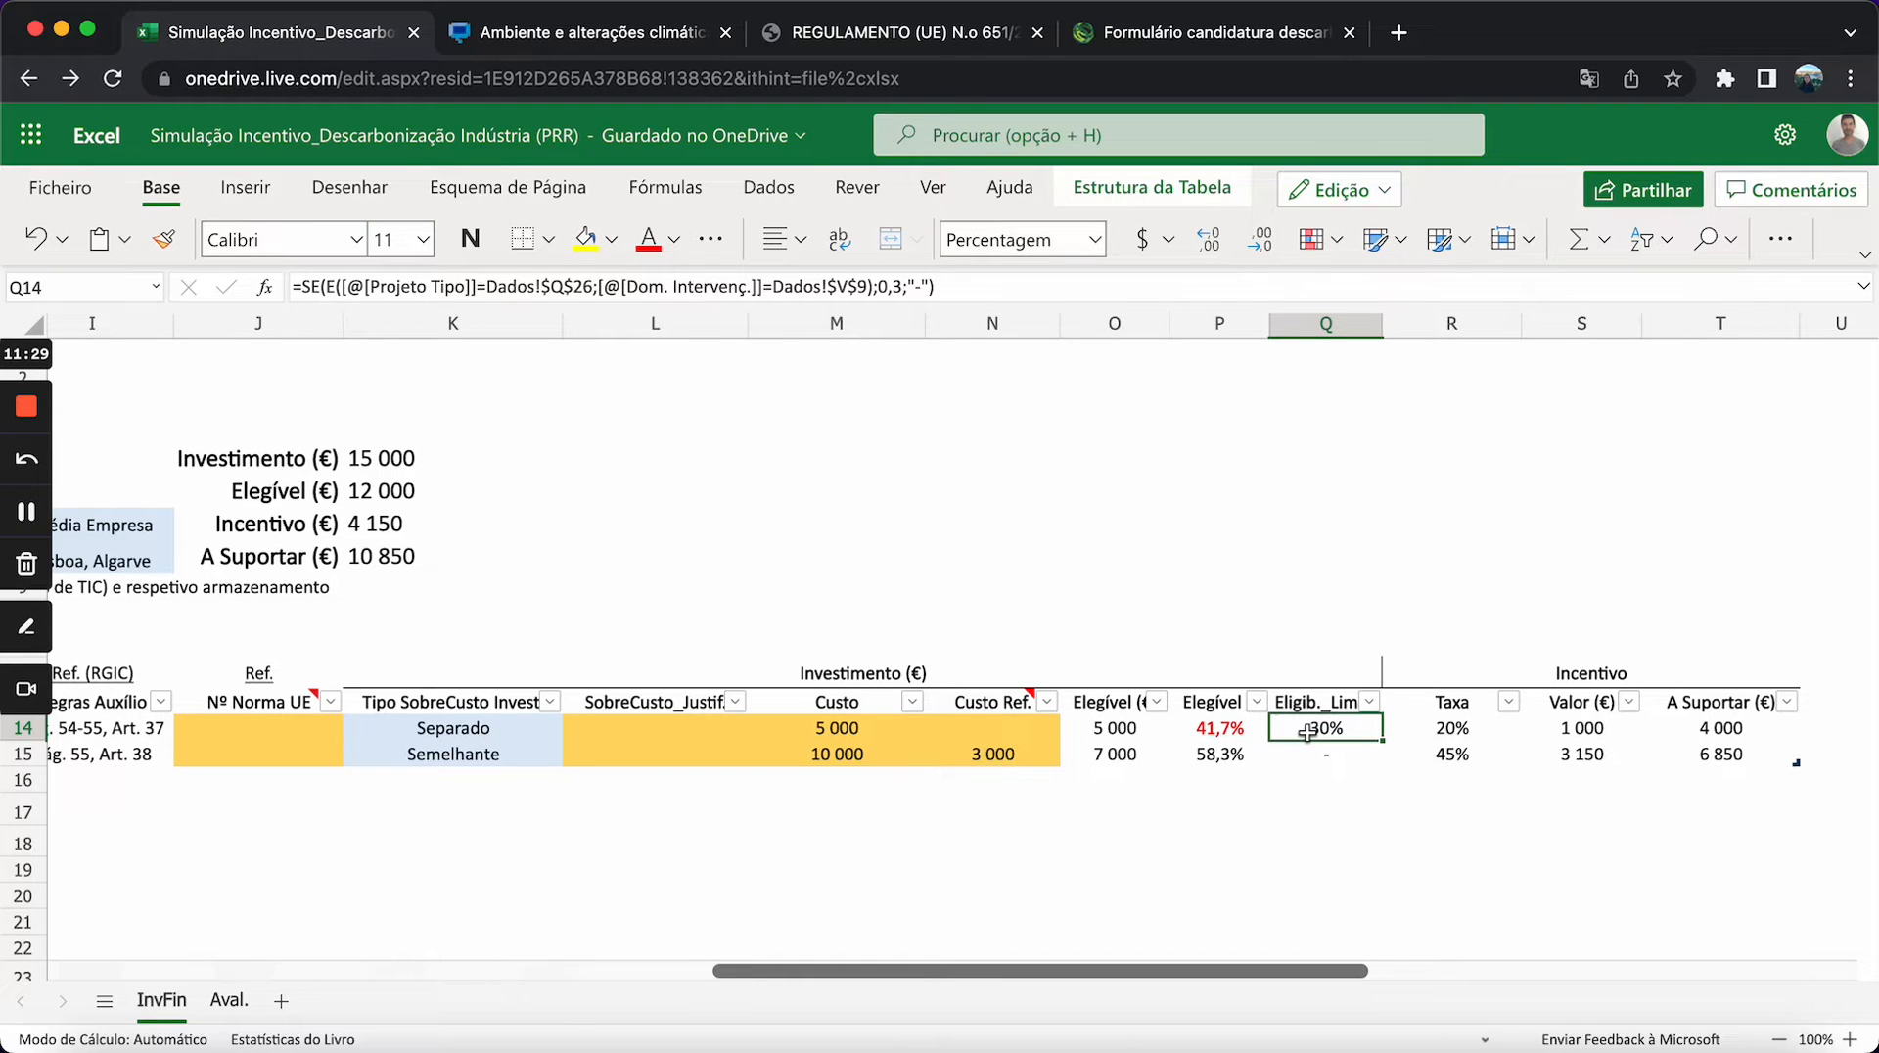
pyautogui.click(1224, 739)
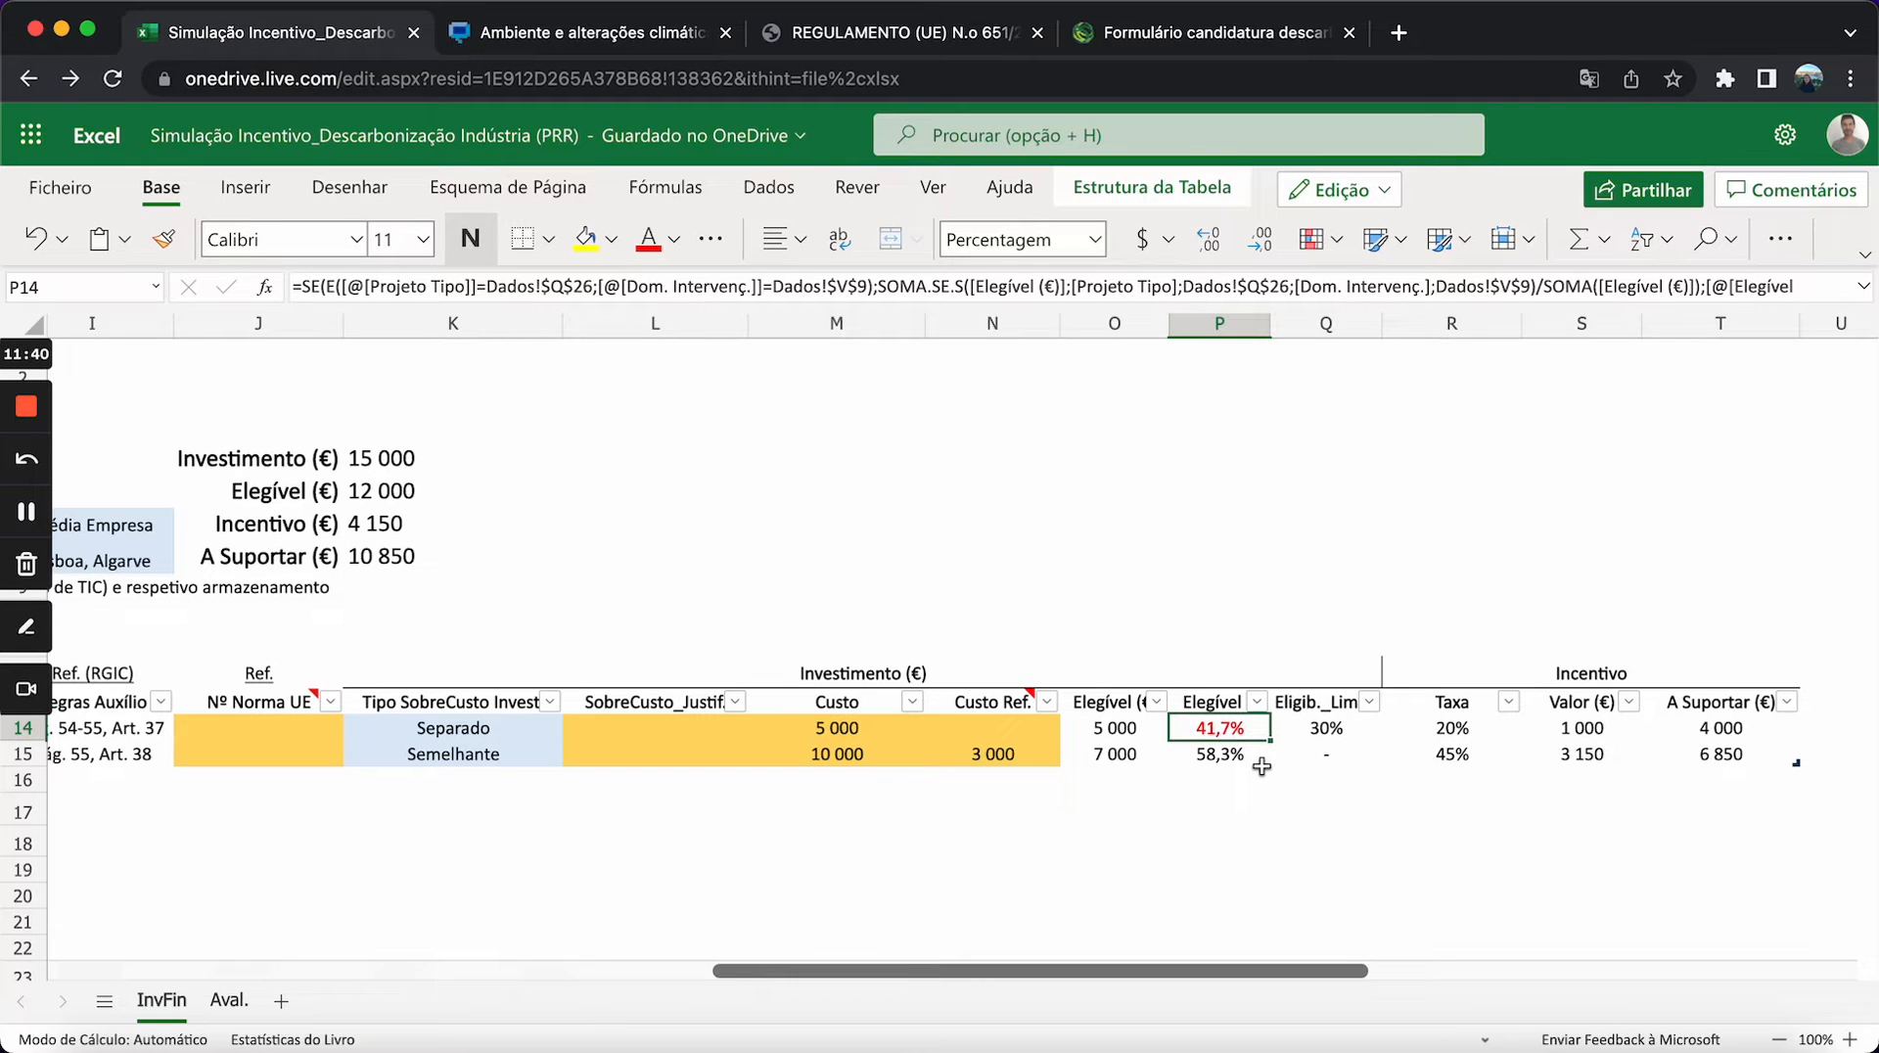
pyautogui.hscroll(2, 1388, 860)
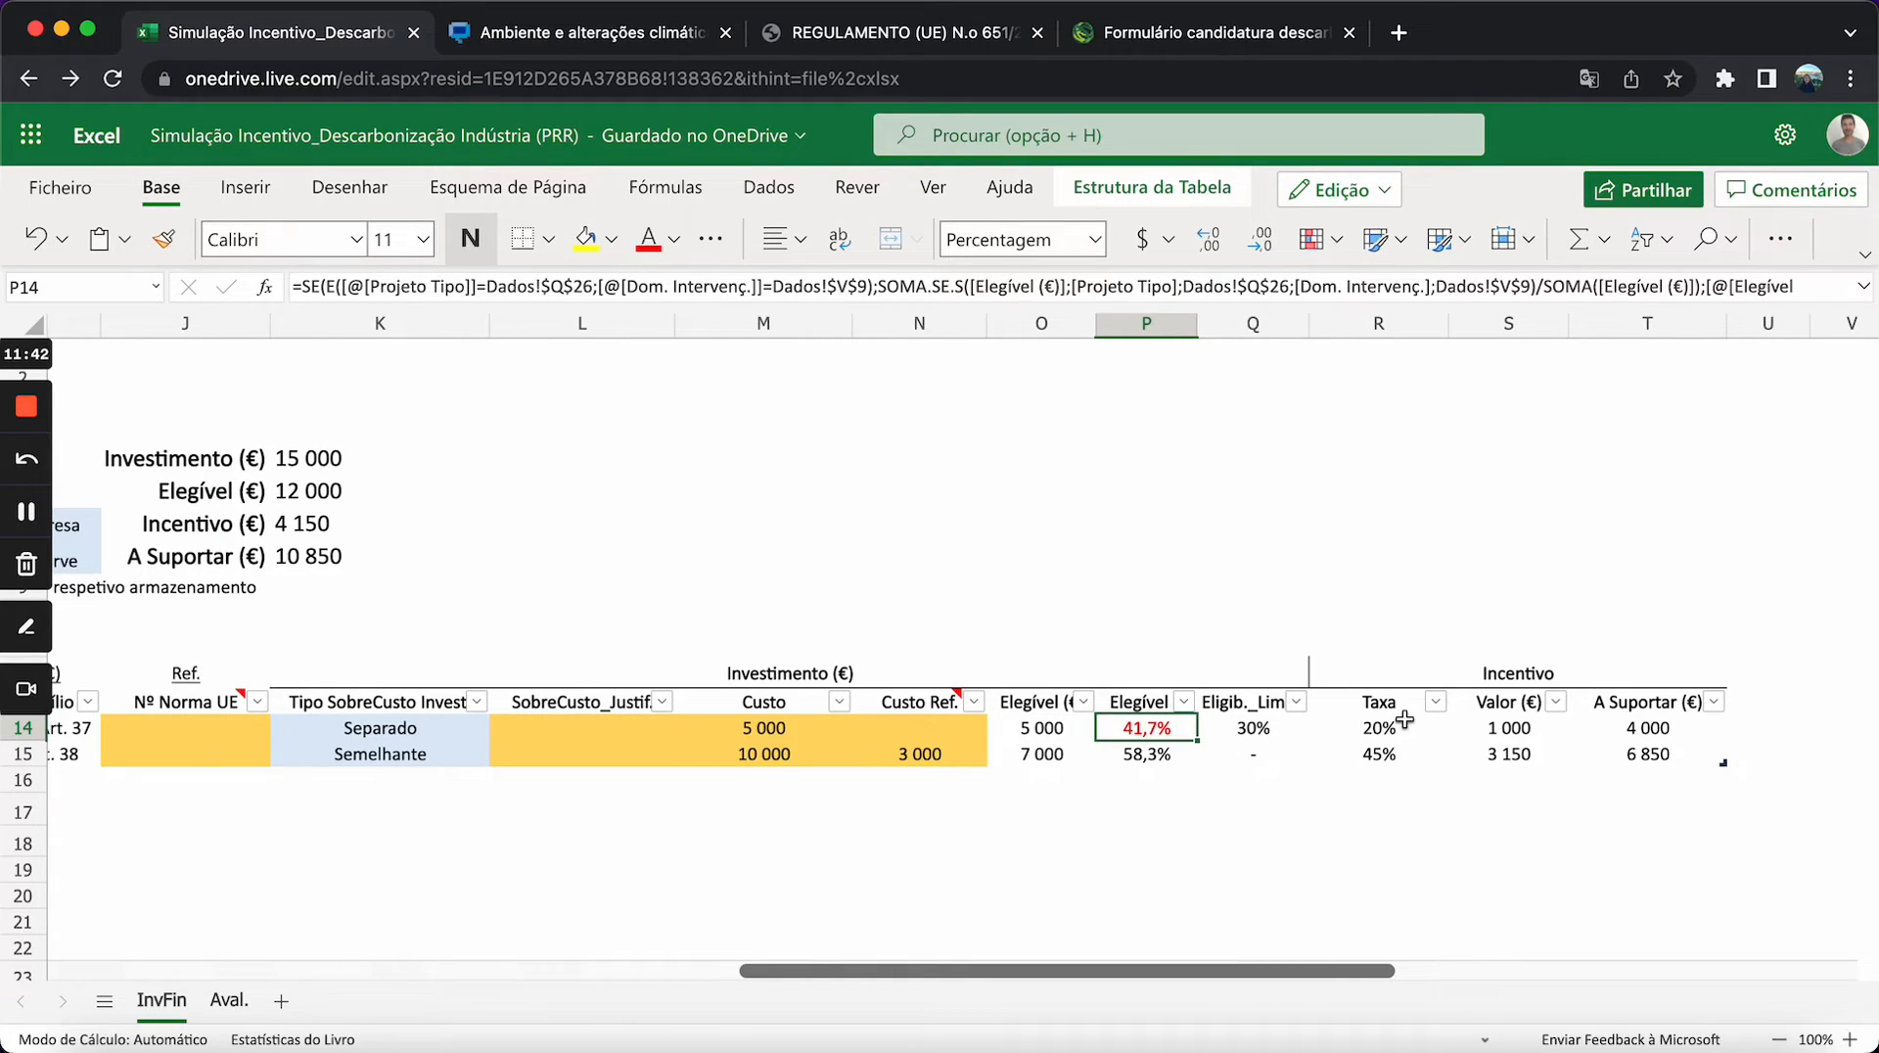
# - Review the Incentivo column group and the Taxa formula of the first investment
pyautogui.click(1498, 671)
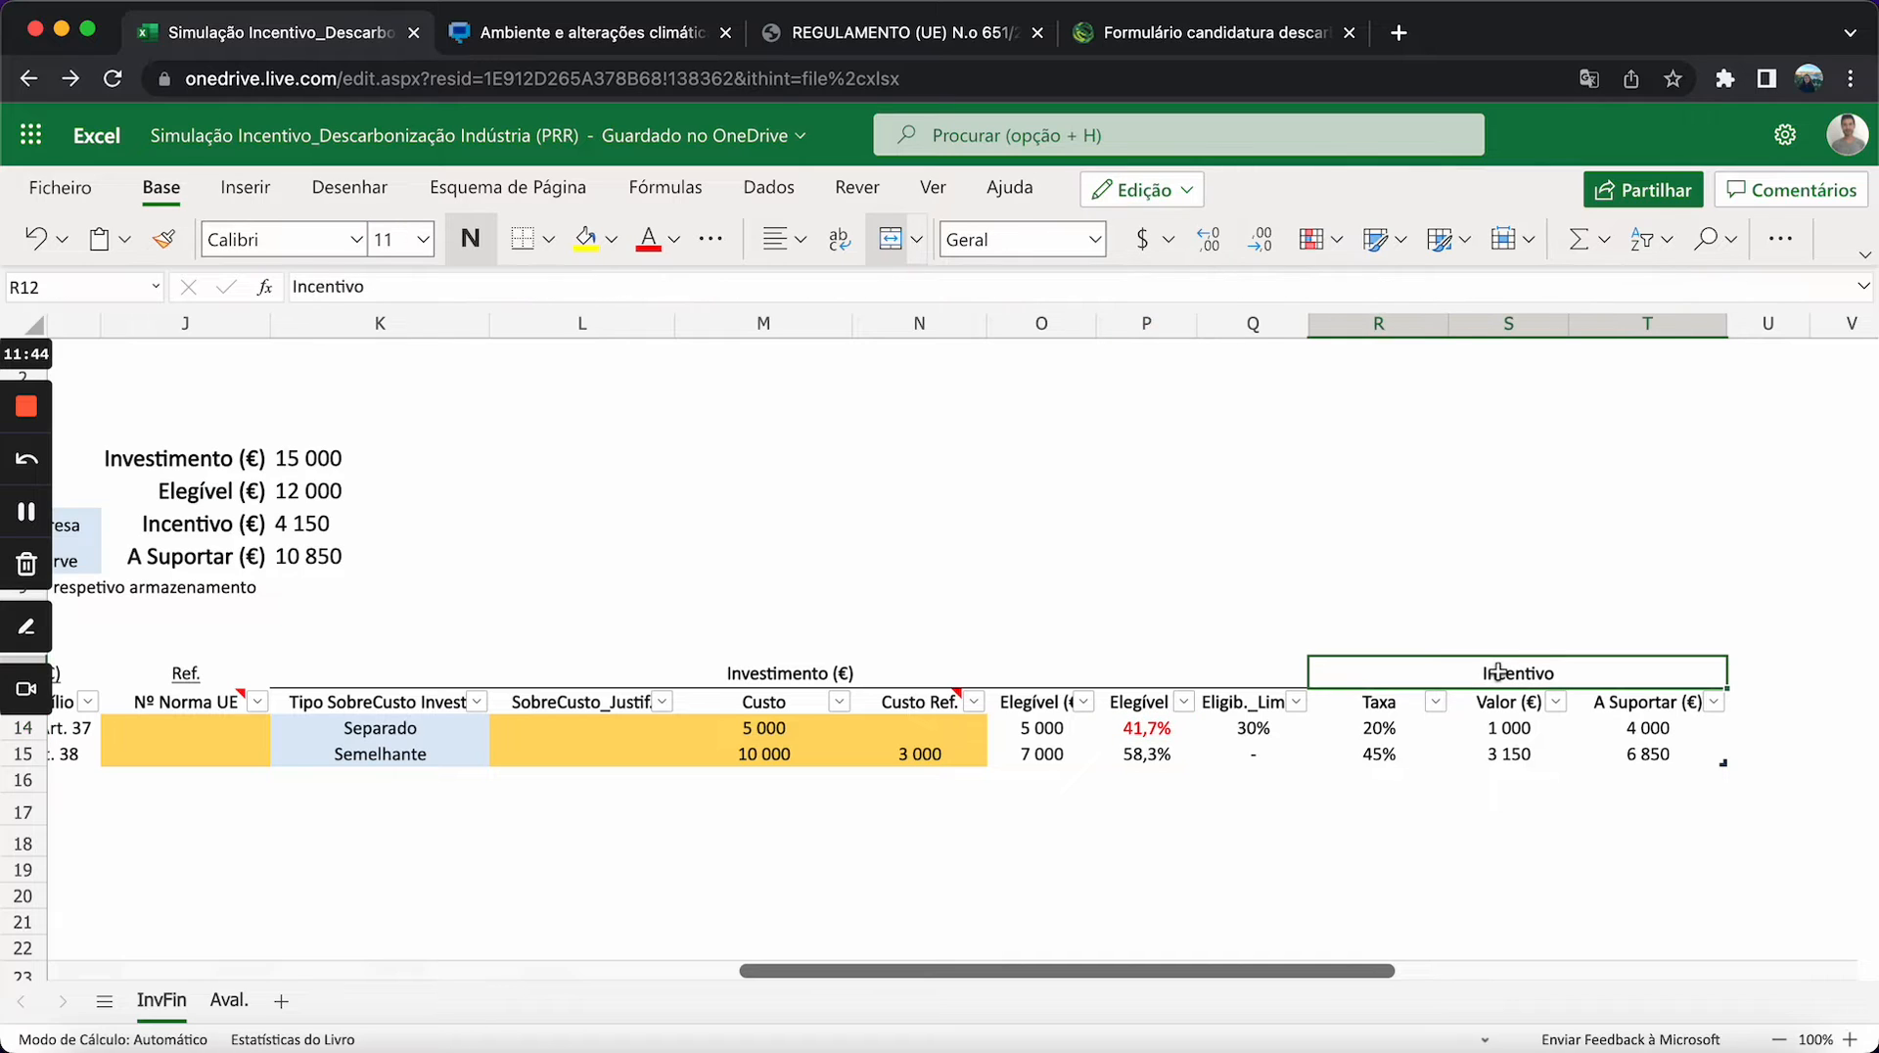
pyautogui.hscroll(-1, 1354, 849)
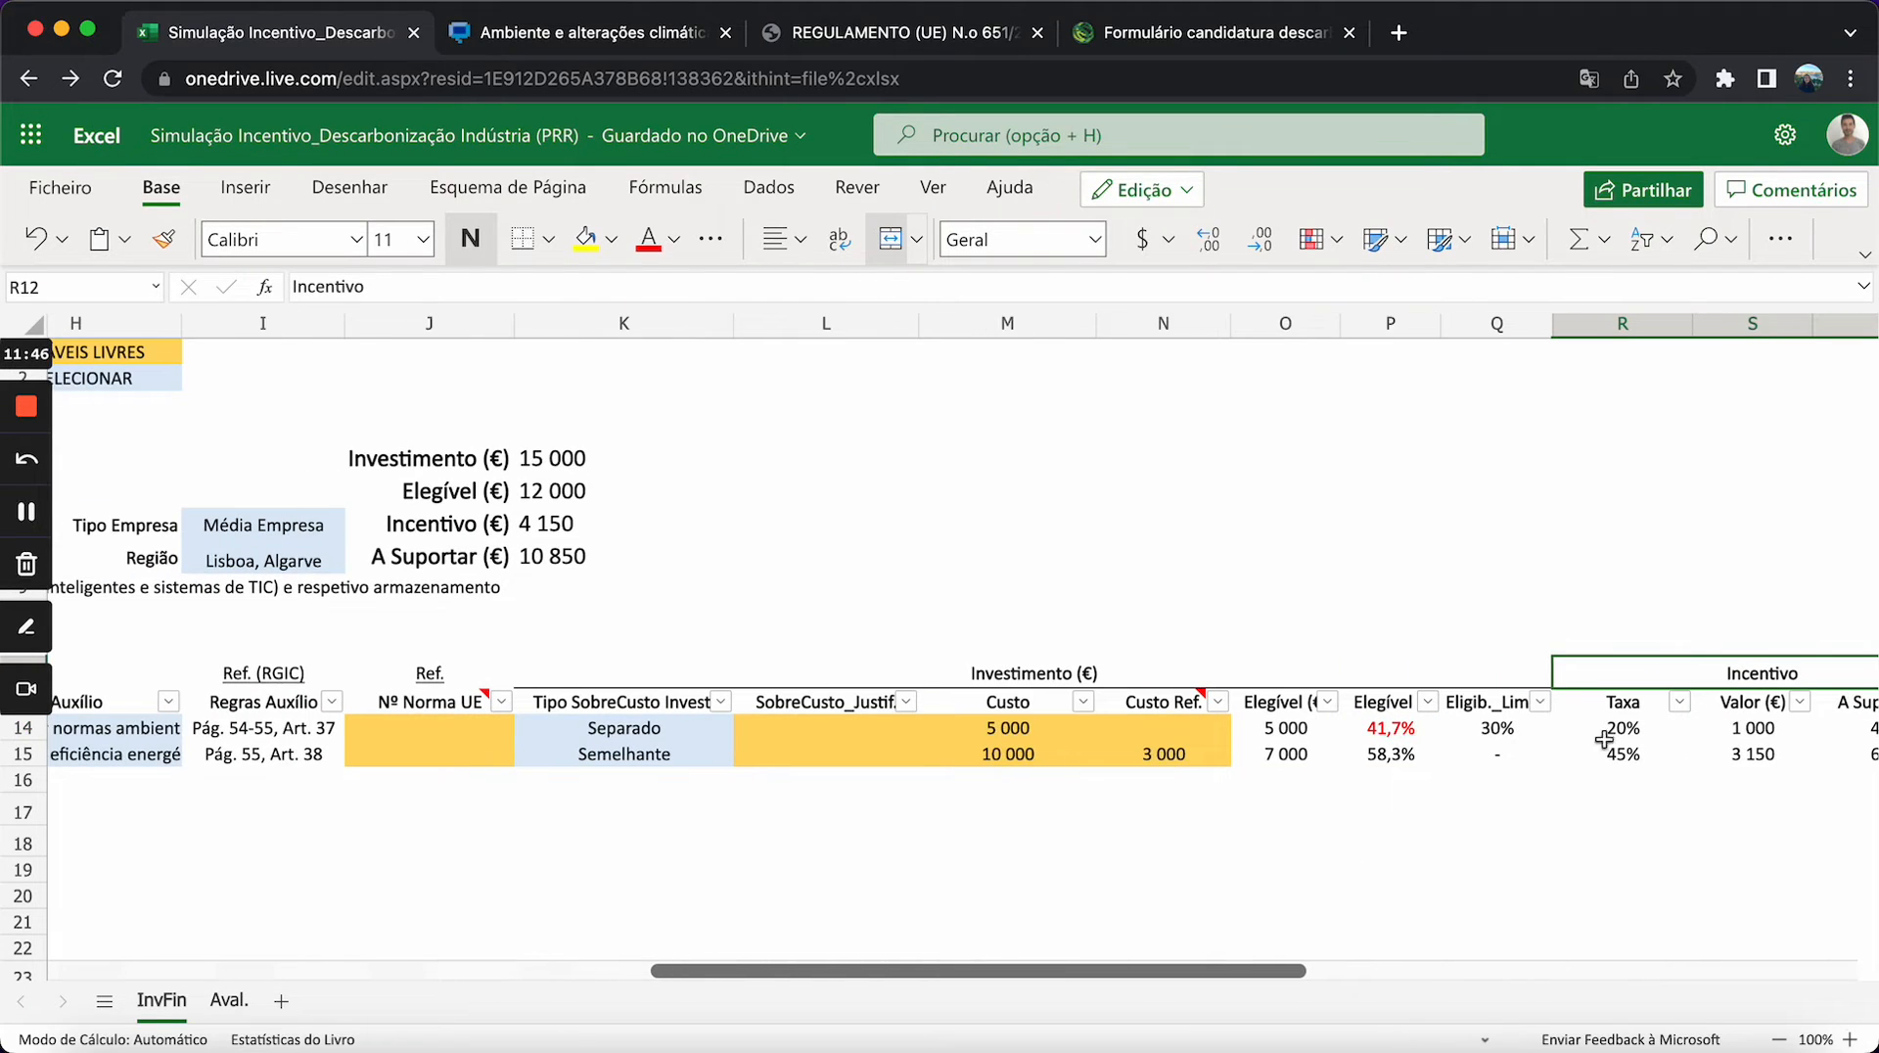
pyautogui.click(1614, 736)
pyautogui.hscroll(3, 899, 905)
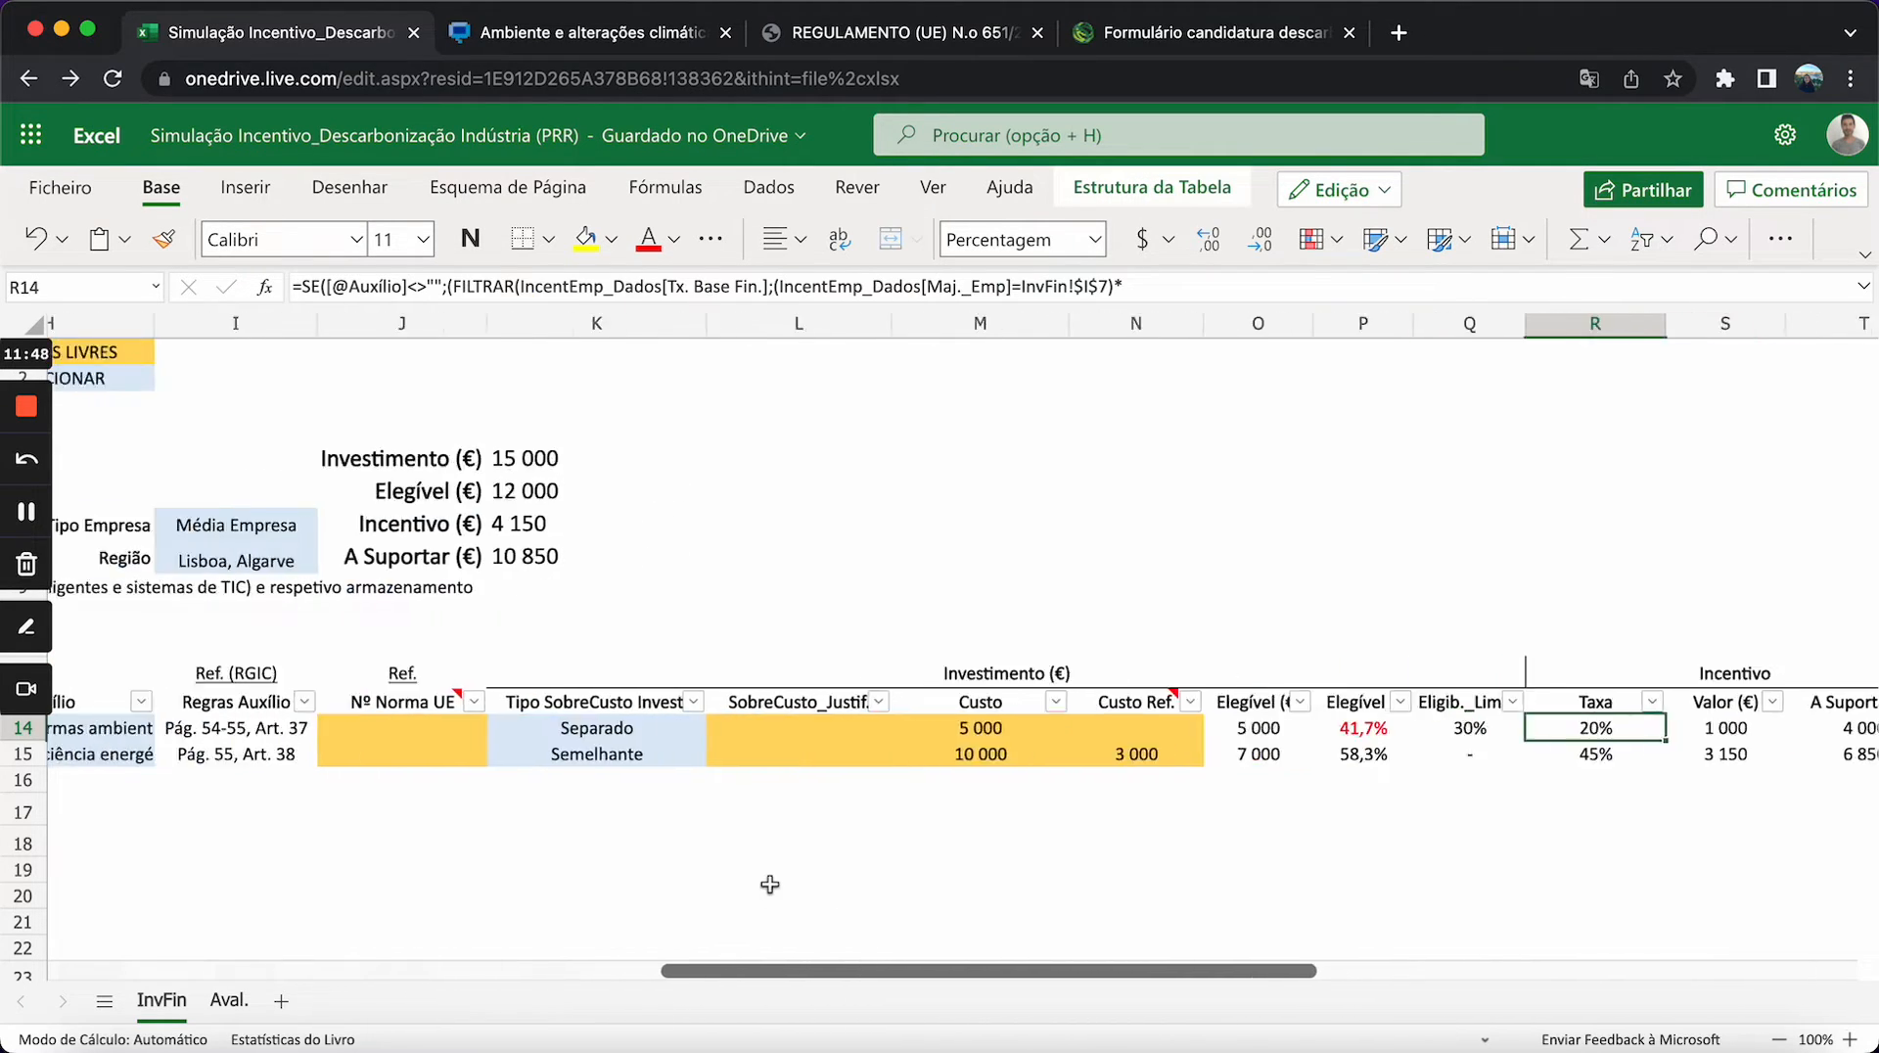
pyautogui.hscroll(-3, 683, 879)
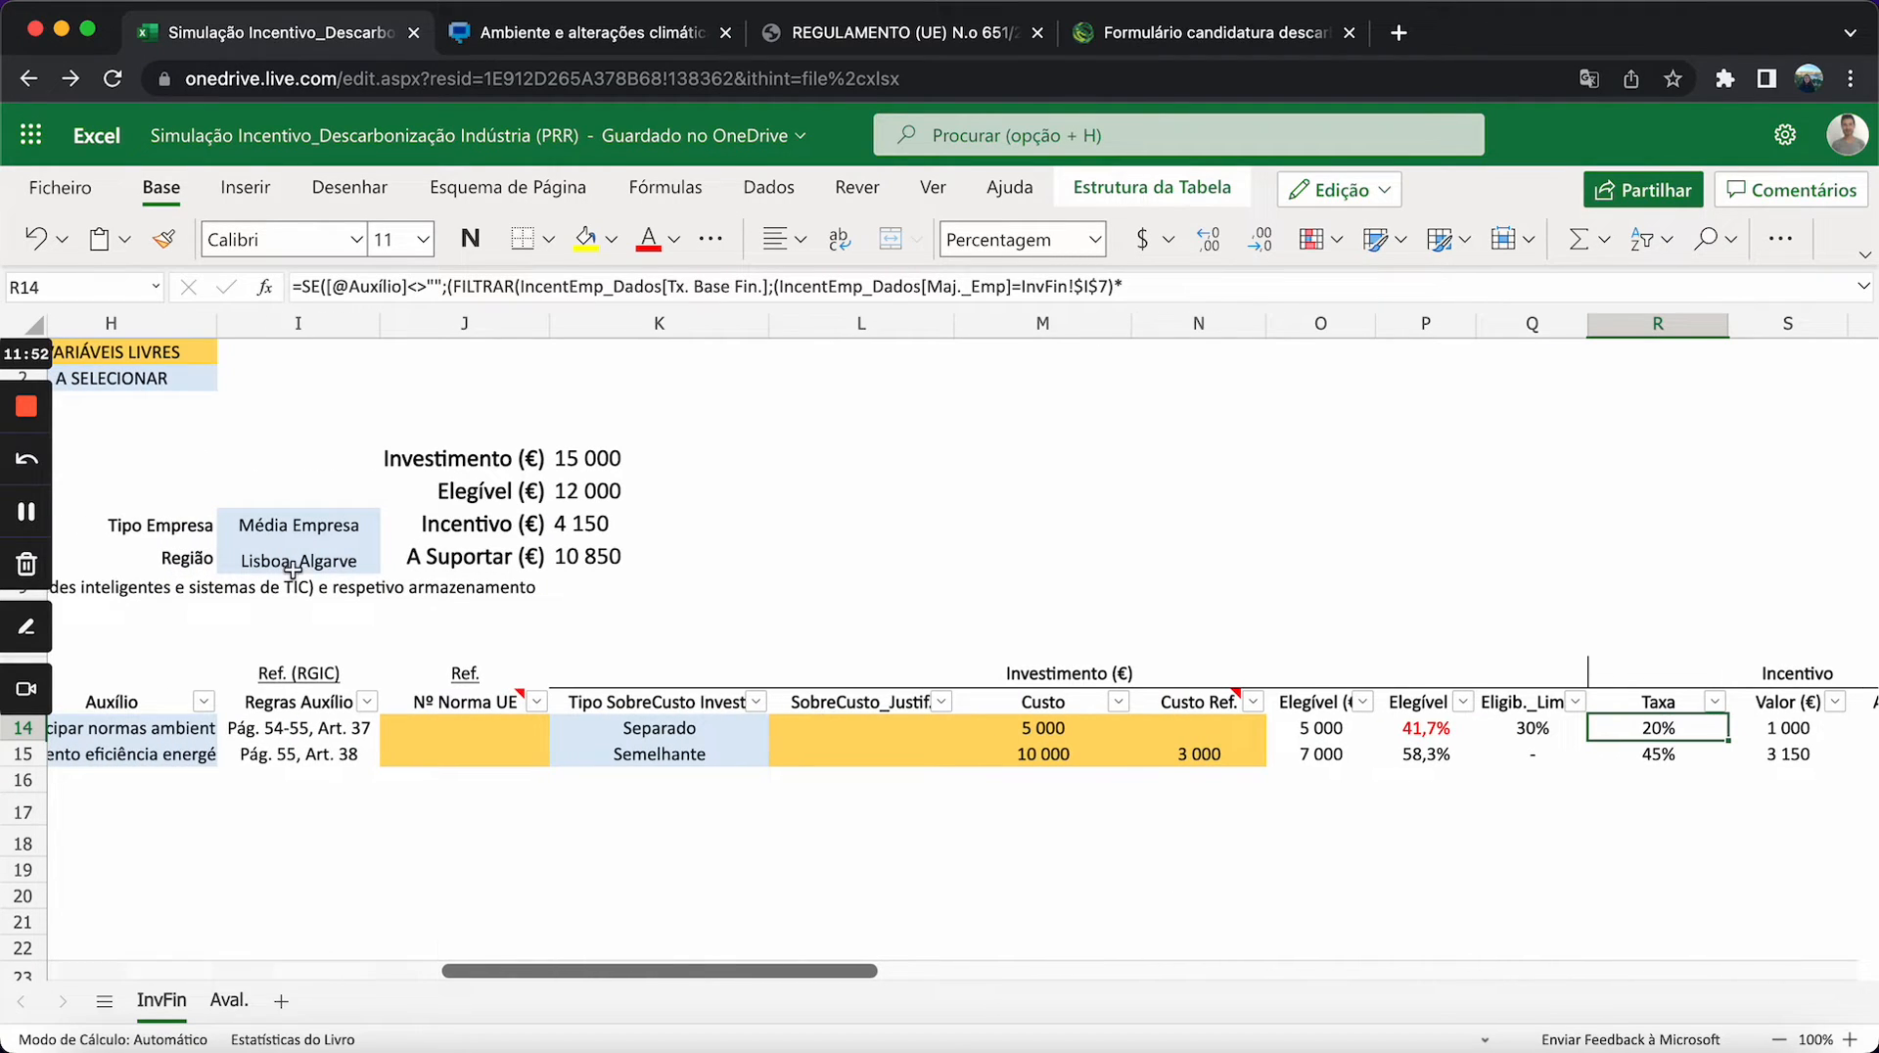
# - Try Pequena Empresa and Grande Empresa as the Tipo Empresa, and restore it to Média Empresa
pyautogui.click(290, 521)
pyautogui.click(395, 527)
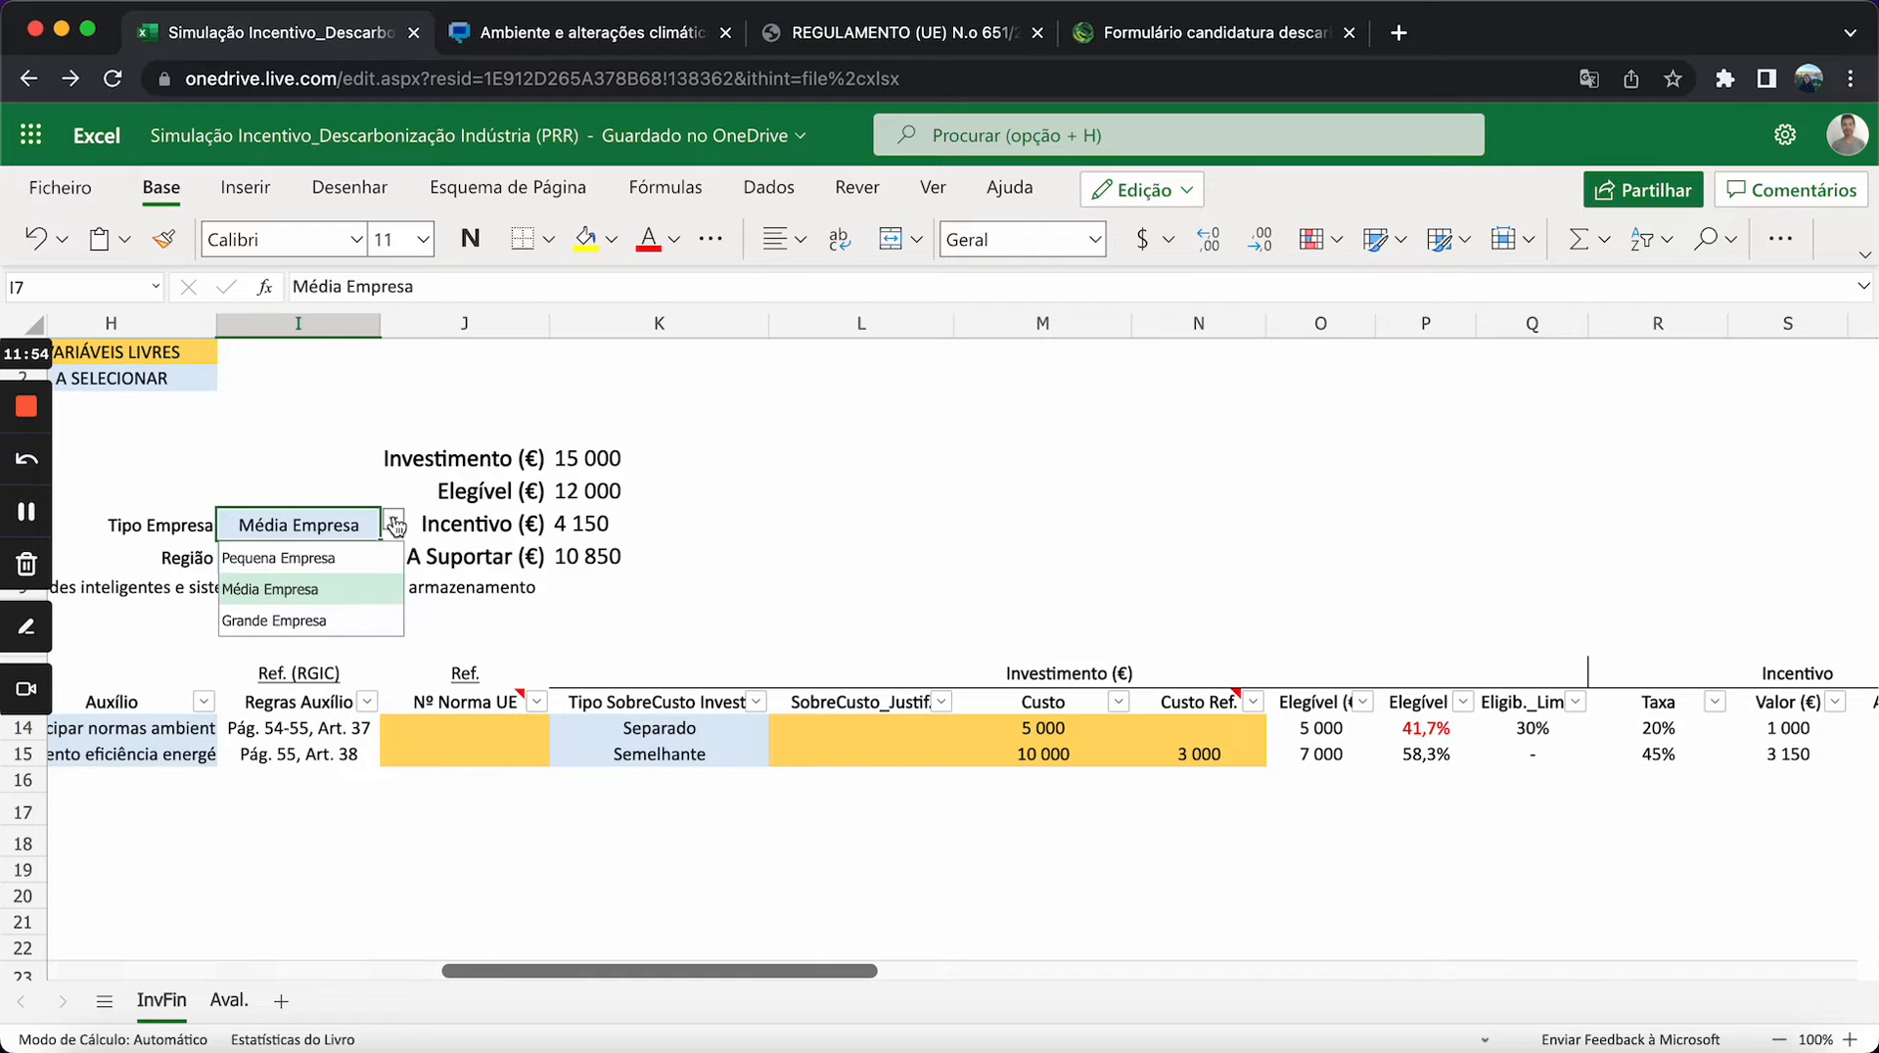
pyautogui.click(320, 554)
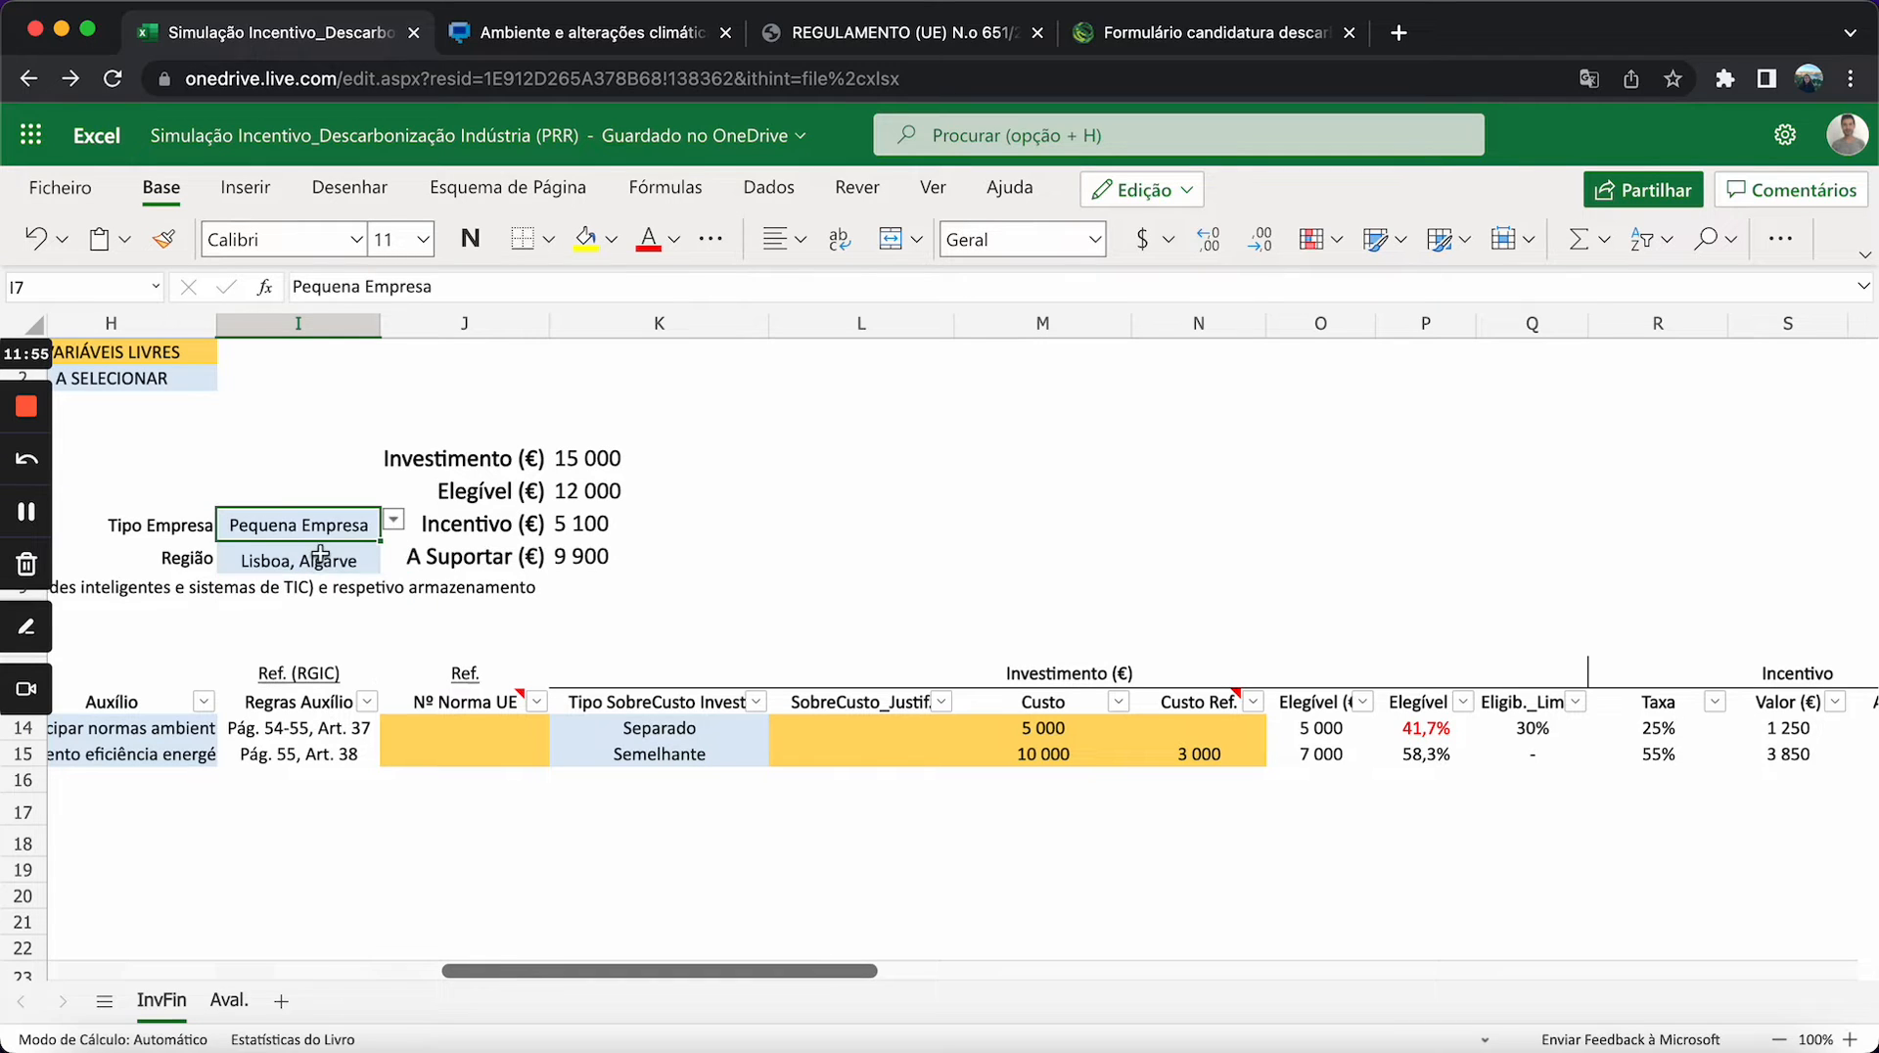
pyautogui.click(394, 520)
pyautogui.click(284, 620)
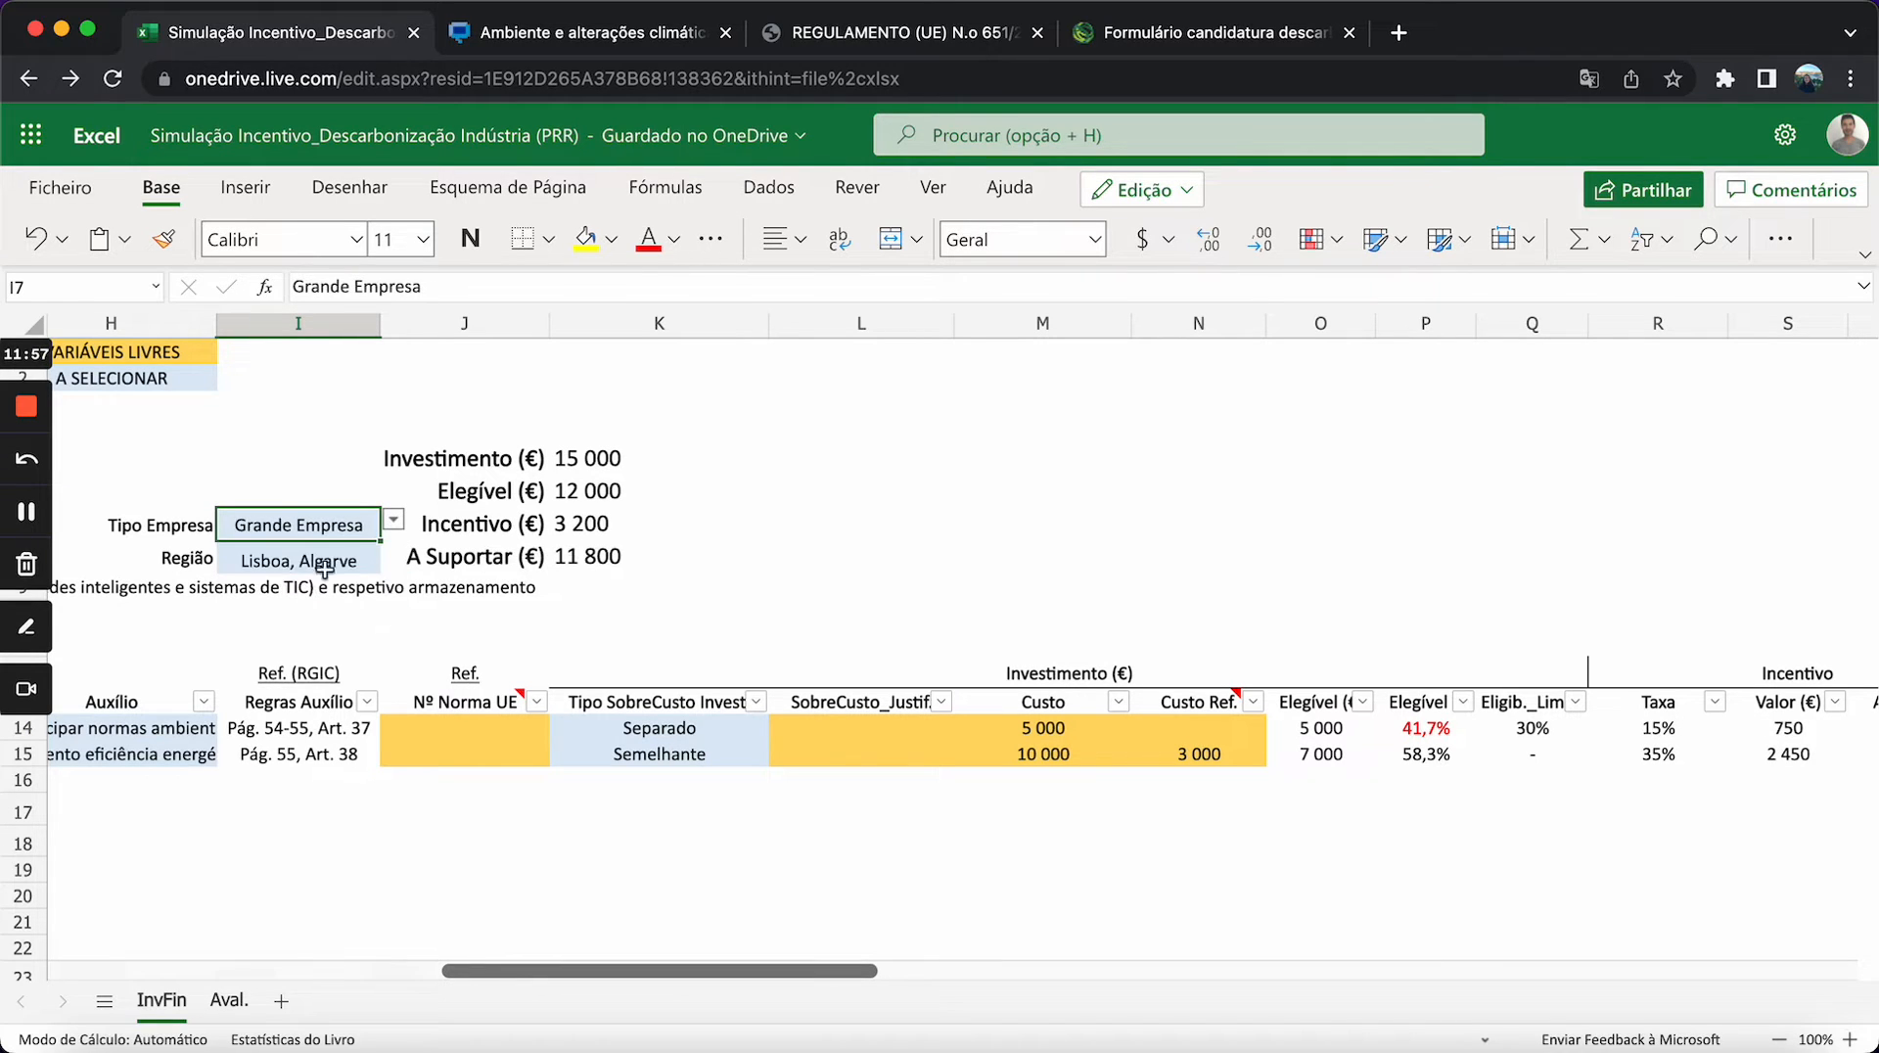
pyautogui.click(394, 520)
pyautogui.click(313, 587)
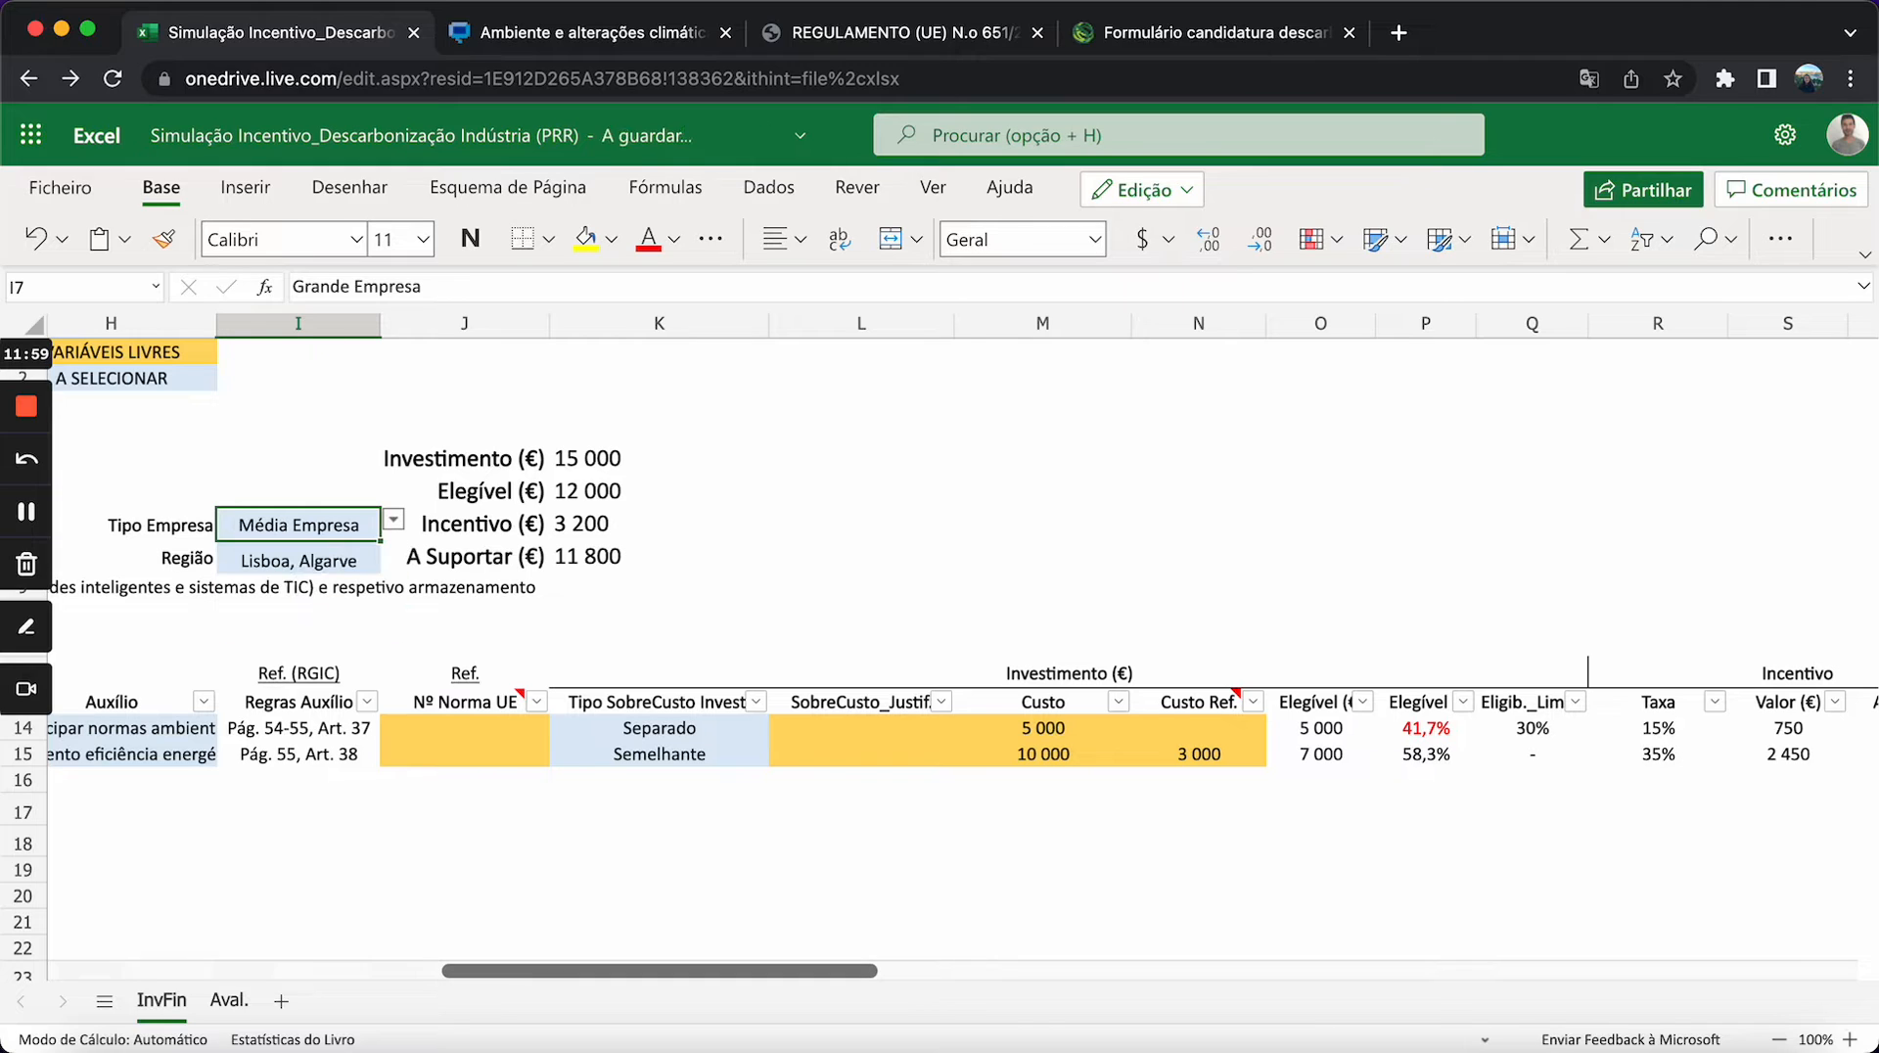
# - Try Outras as the Região and restore it to Lisboa, Algarve
pyautogui.click(298, 565)
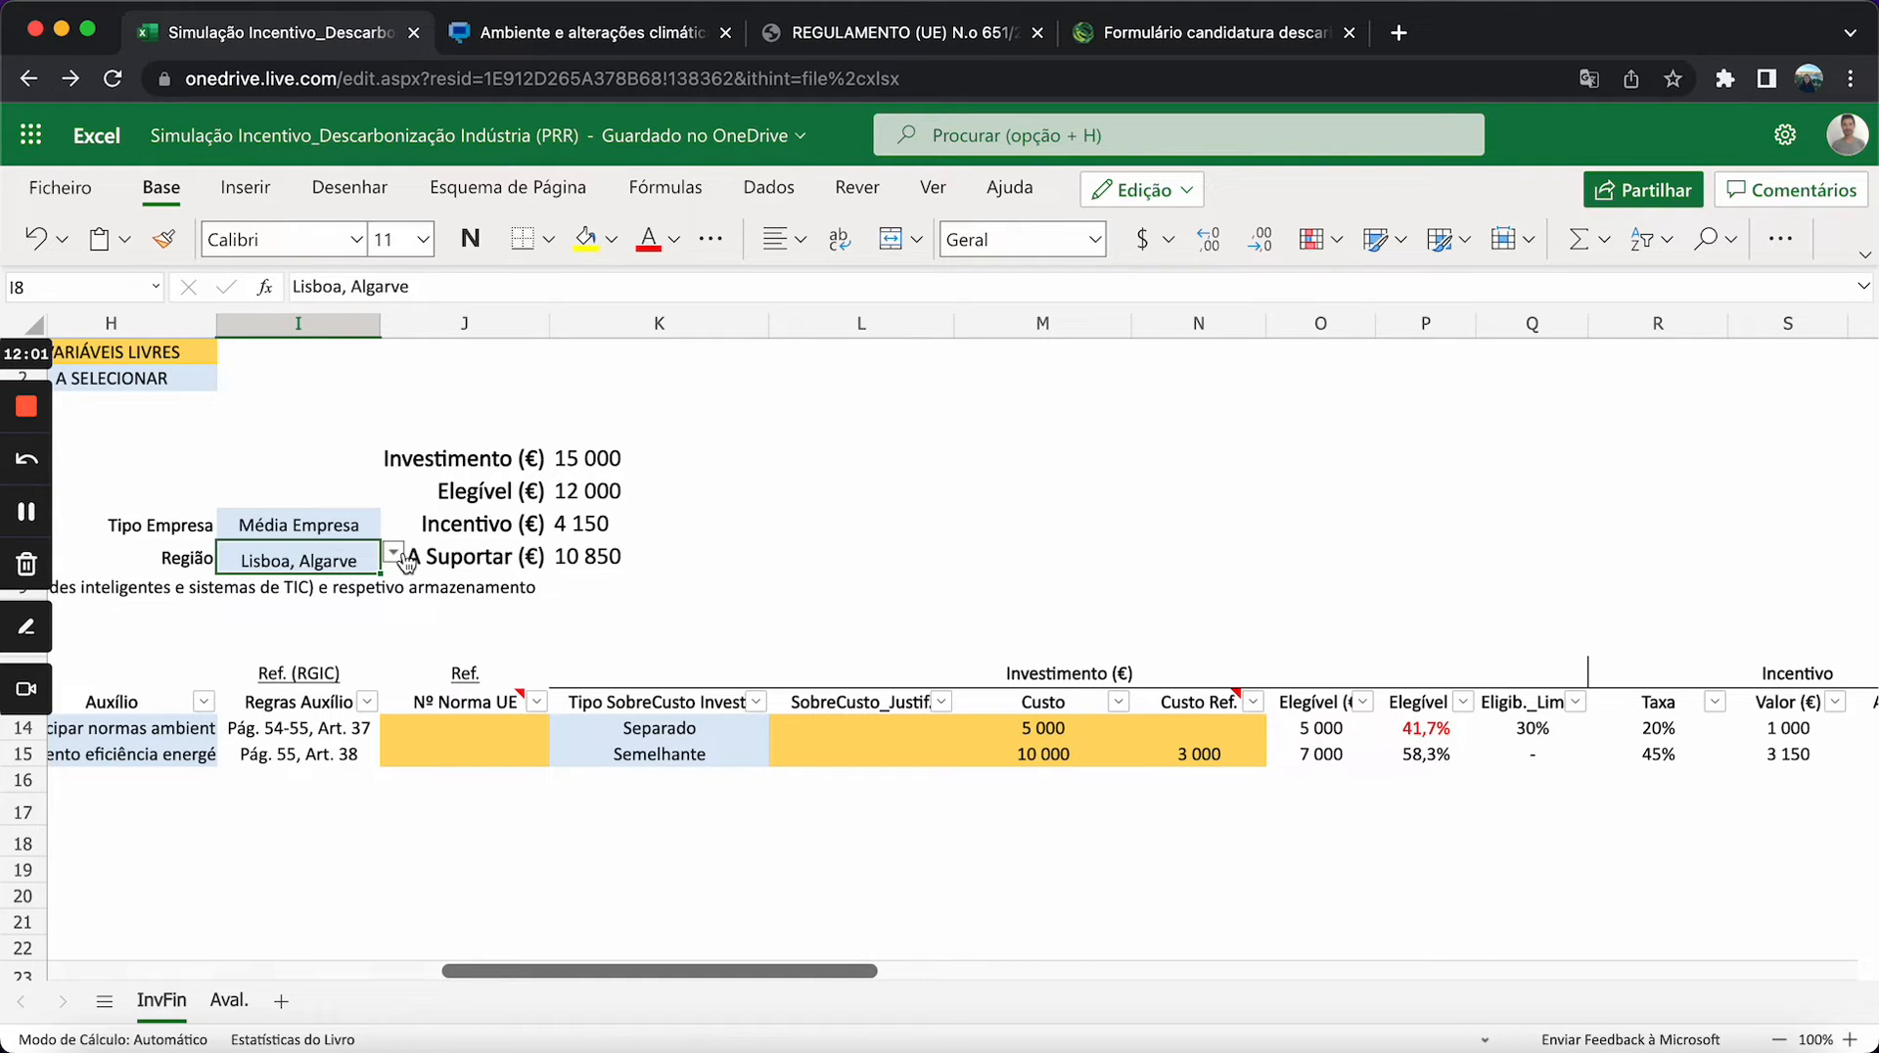
pyautogui.click(404, 561)
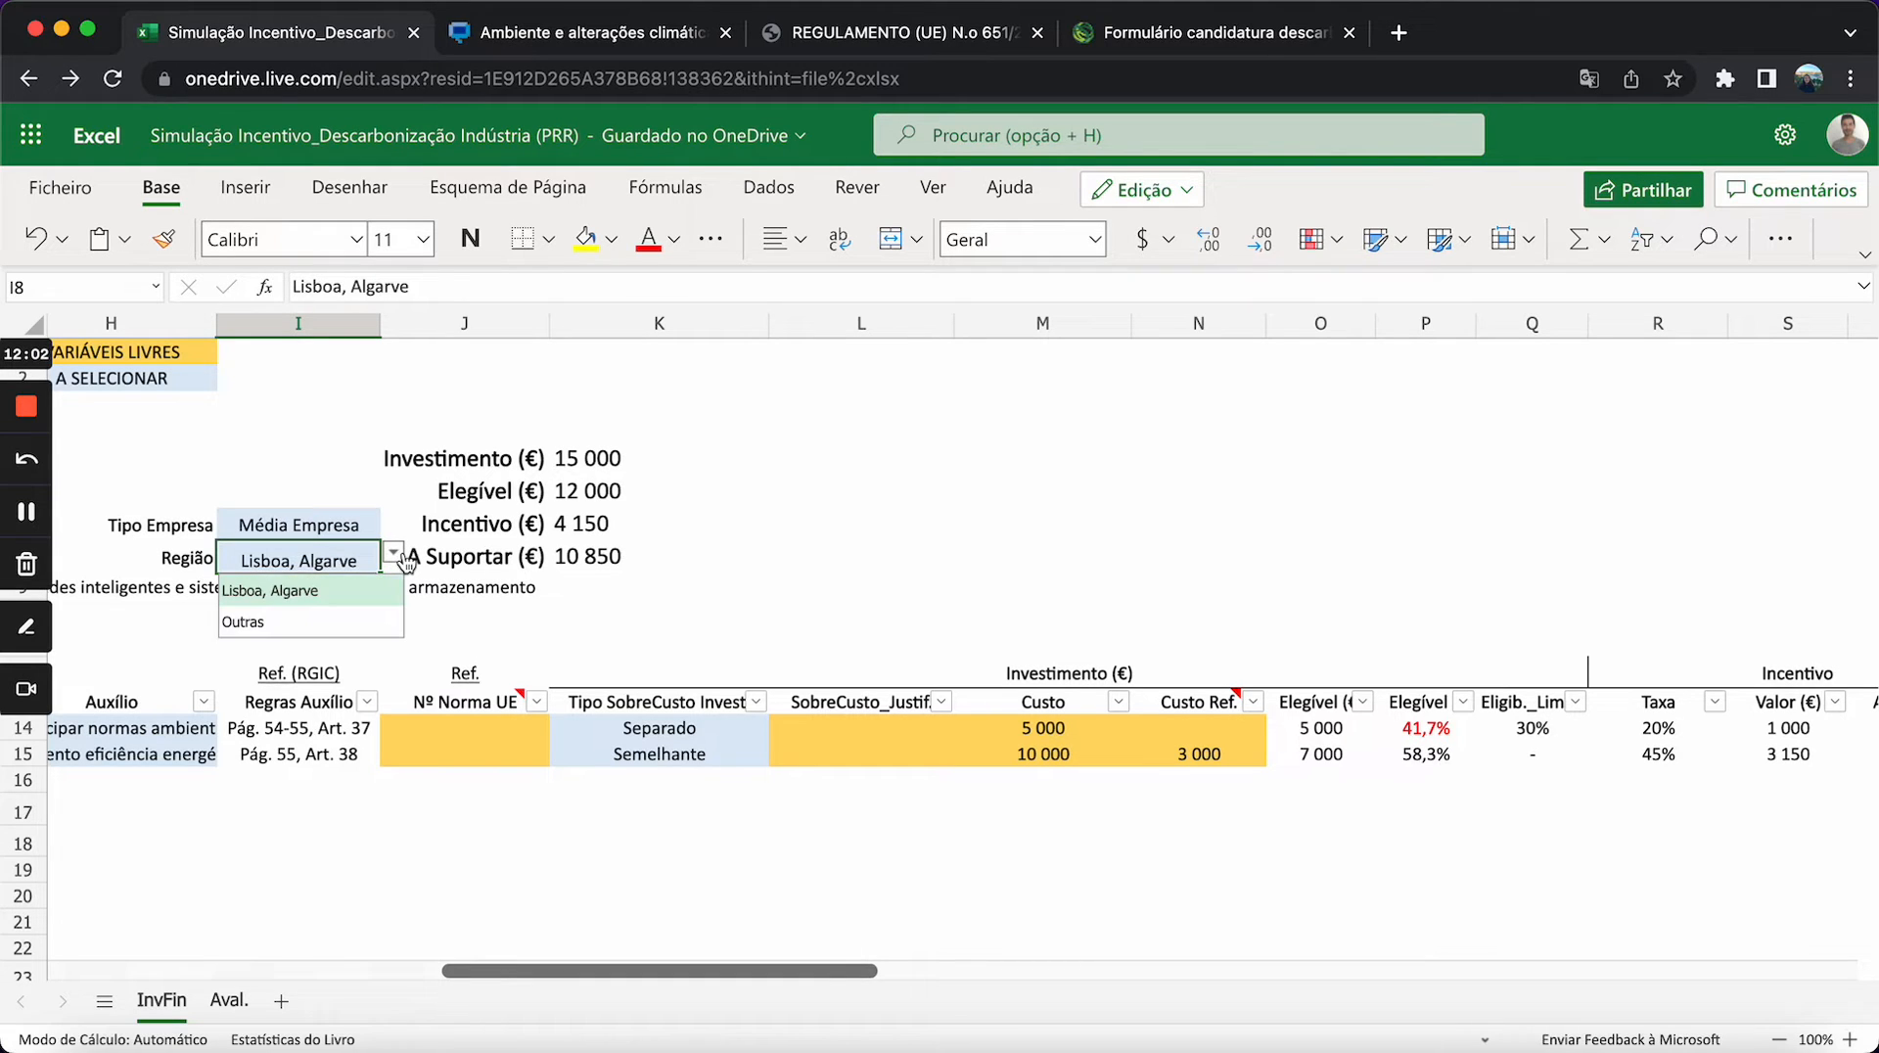
pyautogui.click(301, 624)
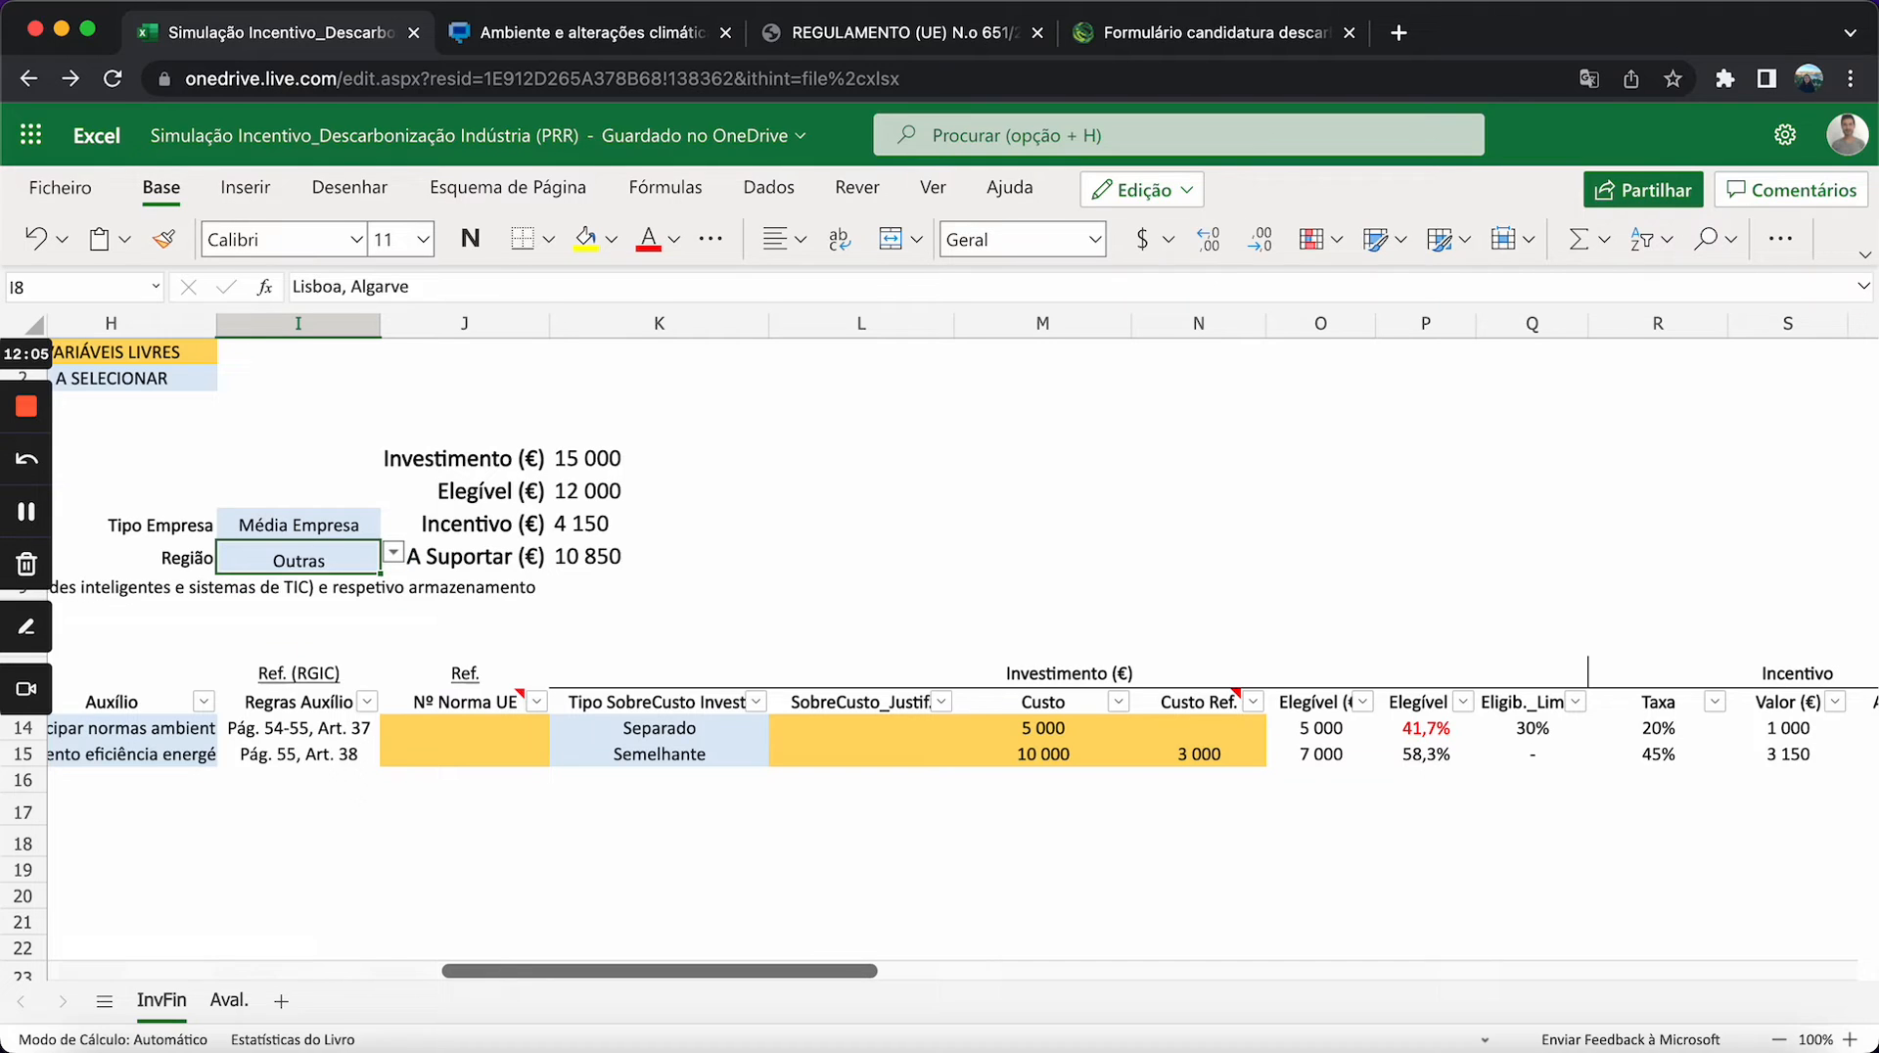
pyautogui.click(393, 554)
pyautogui.click(323, 592)
# - Examine the first investment's Valor (€) and A Suportar (€) formulas in the Incentivo group
pyautogui.hscroll(2, 644, 677)
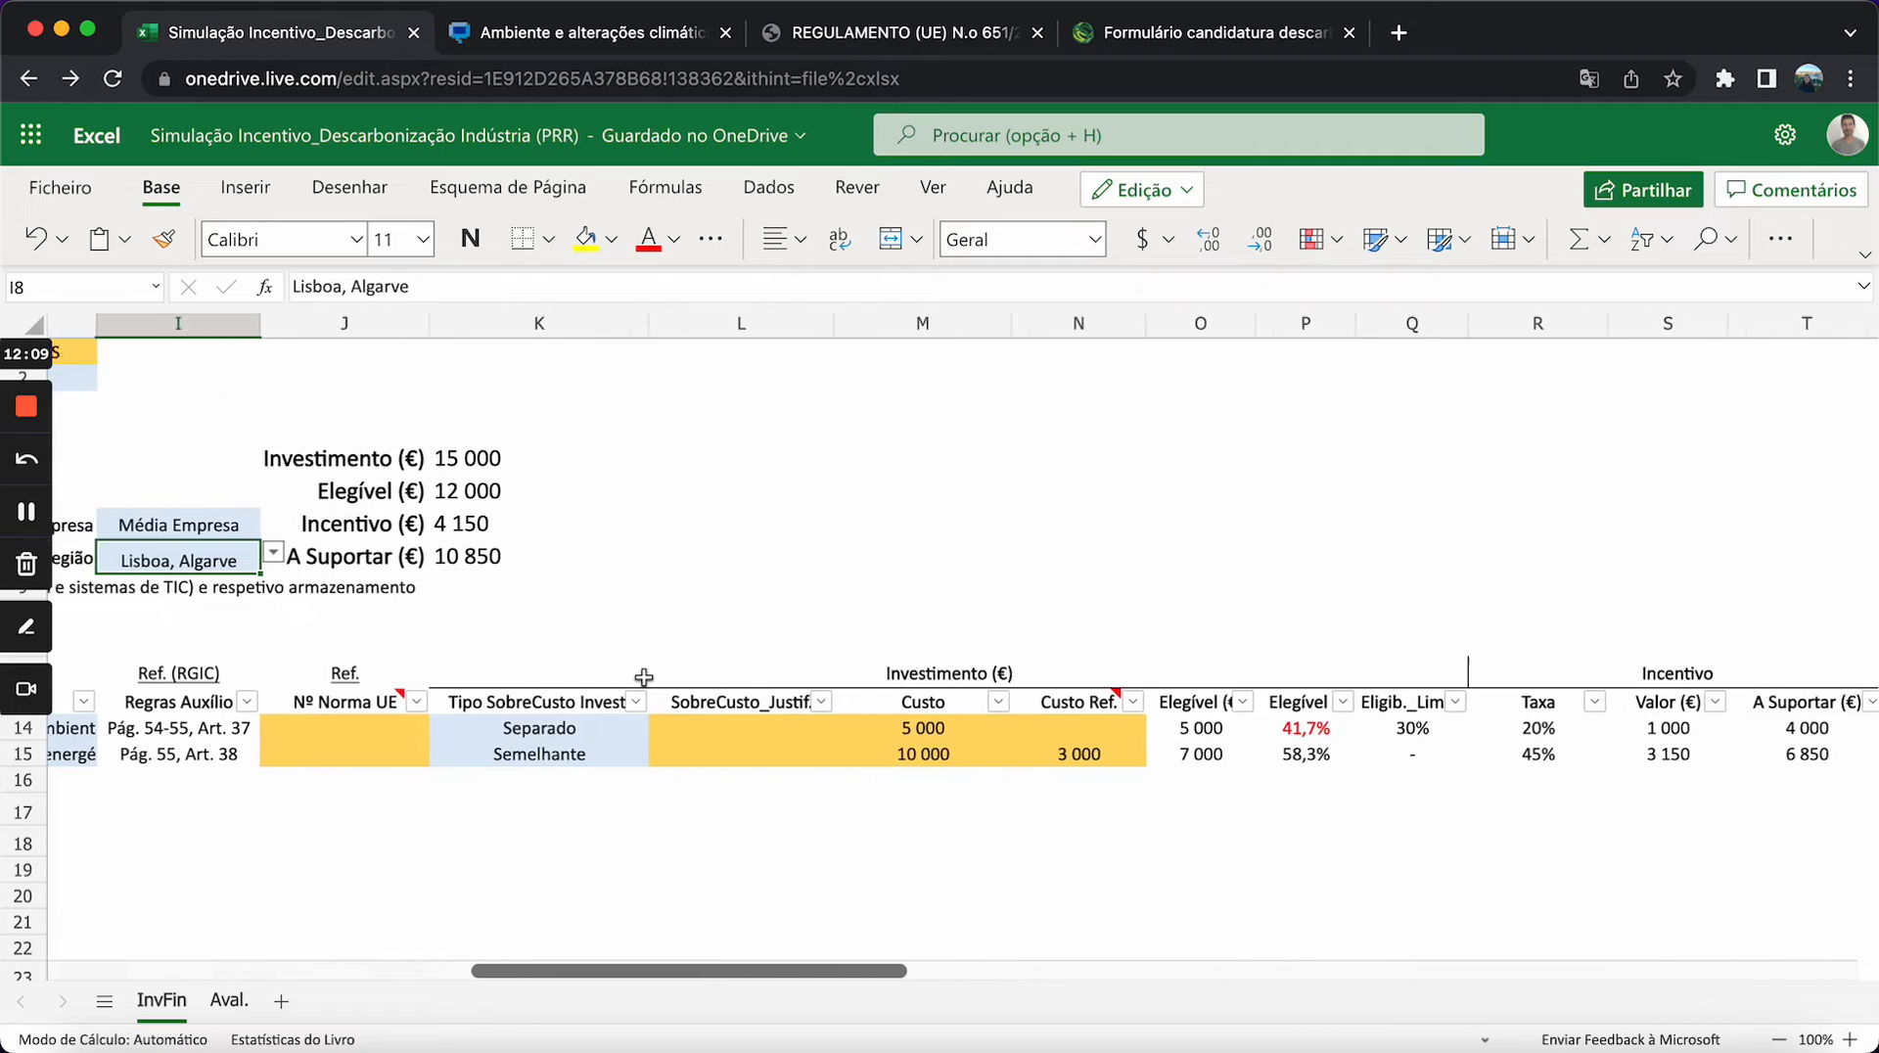
pyautogui.hscroll(-10, 666, 680)
pyautogui.hscroll(20, 725, 692)
pyautogui.click(759, 727)
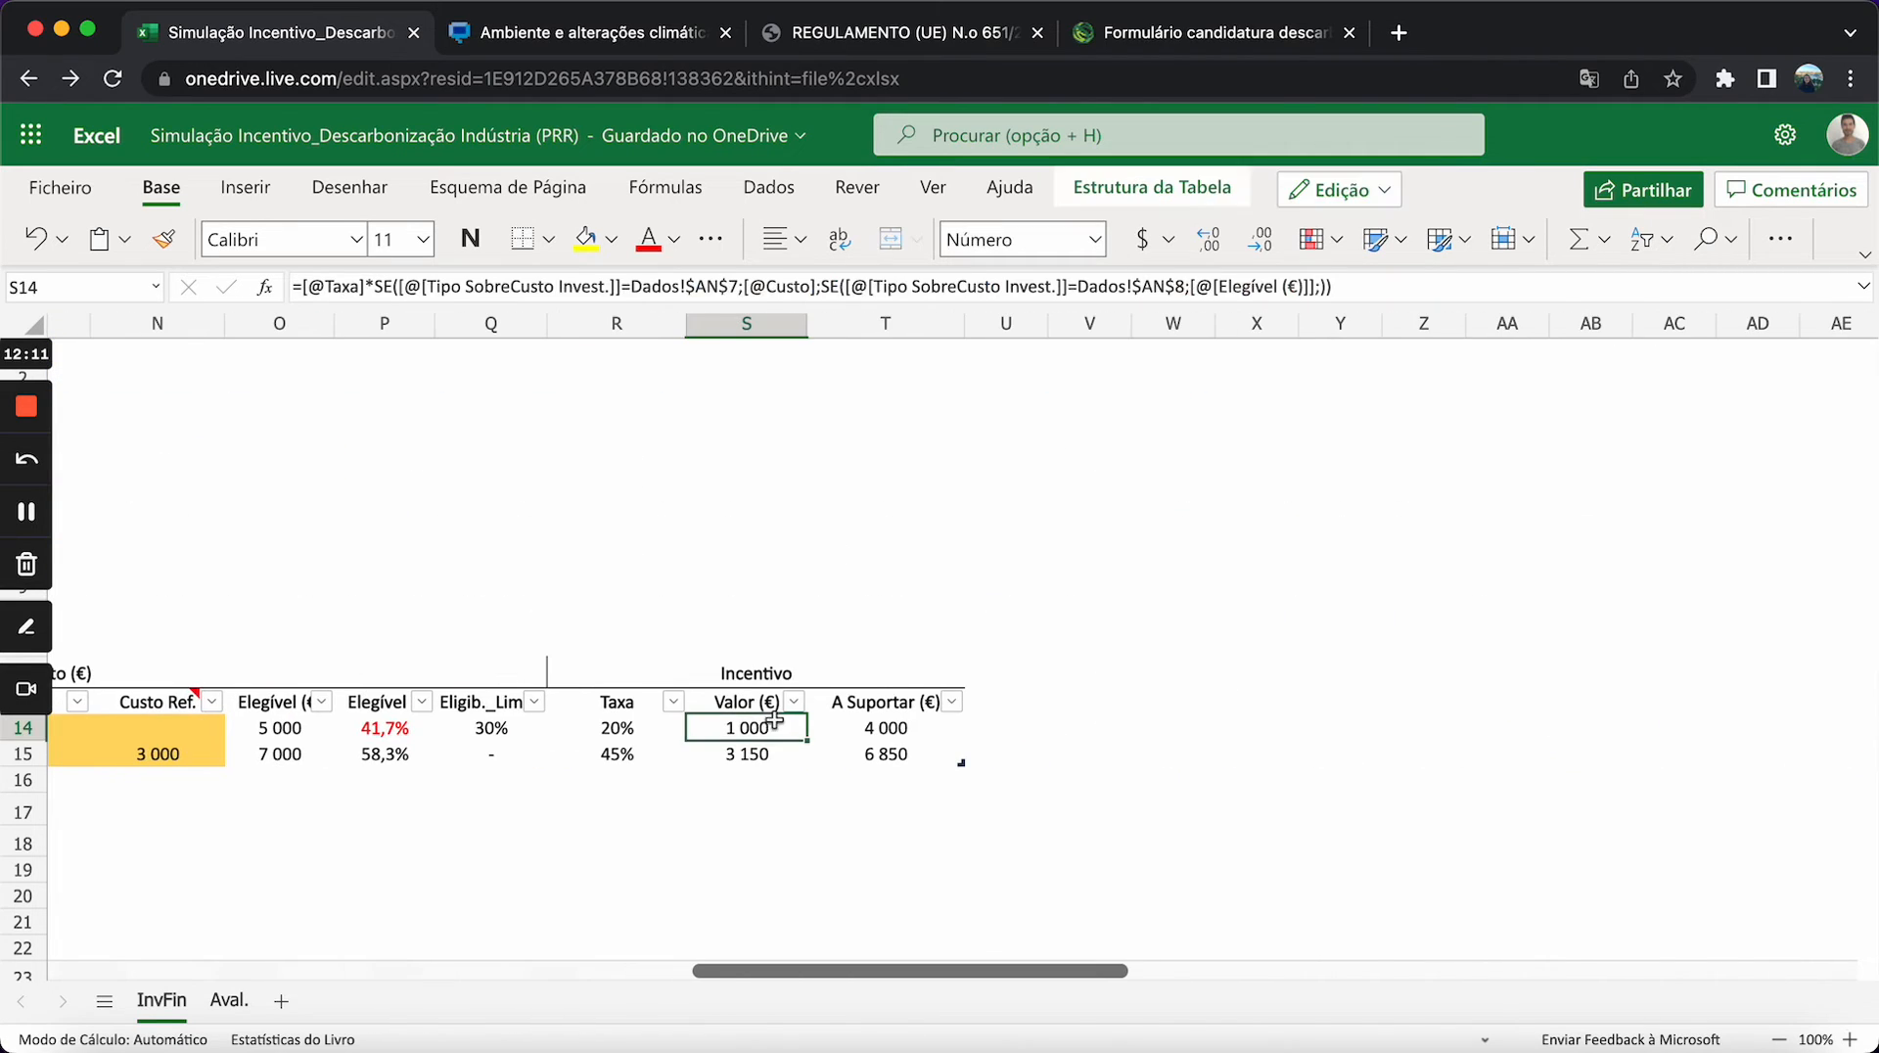
pyautogui.hscroll(-2, 733, 866)
pyautogui.hscroll(-5, 733, 867)
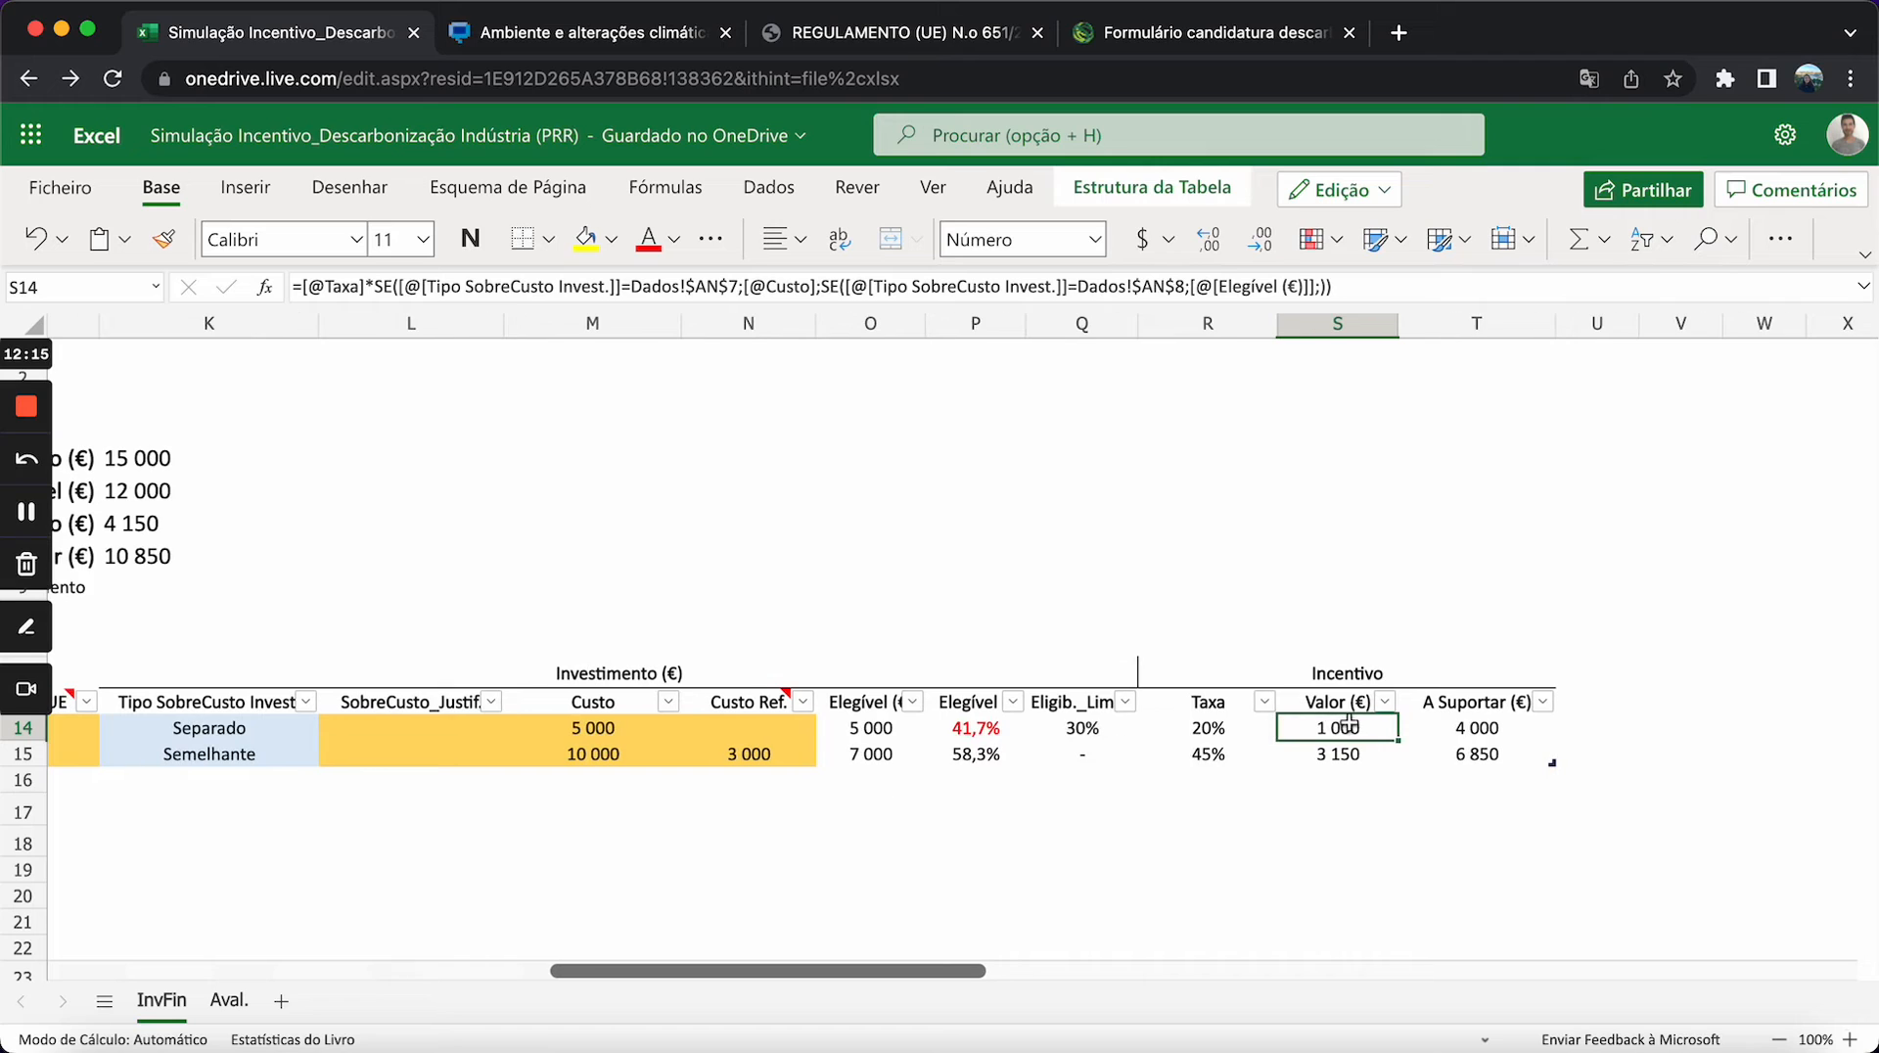
pyautogui.click(1463, 728)
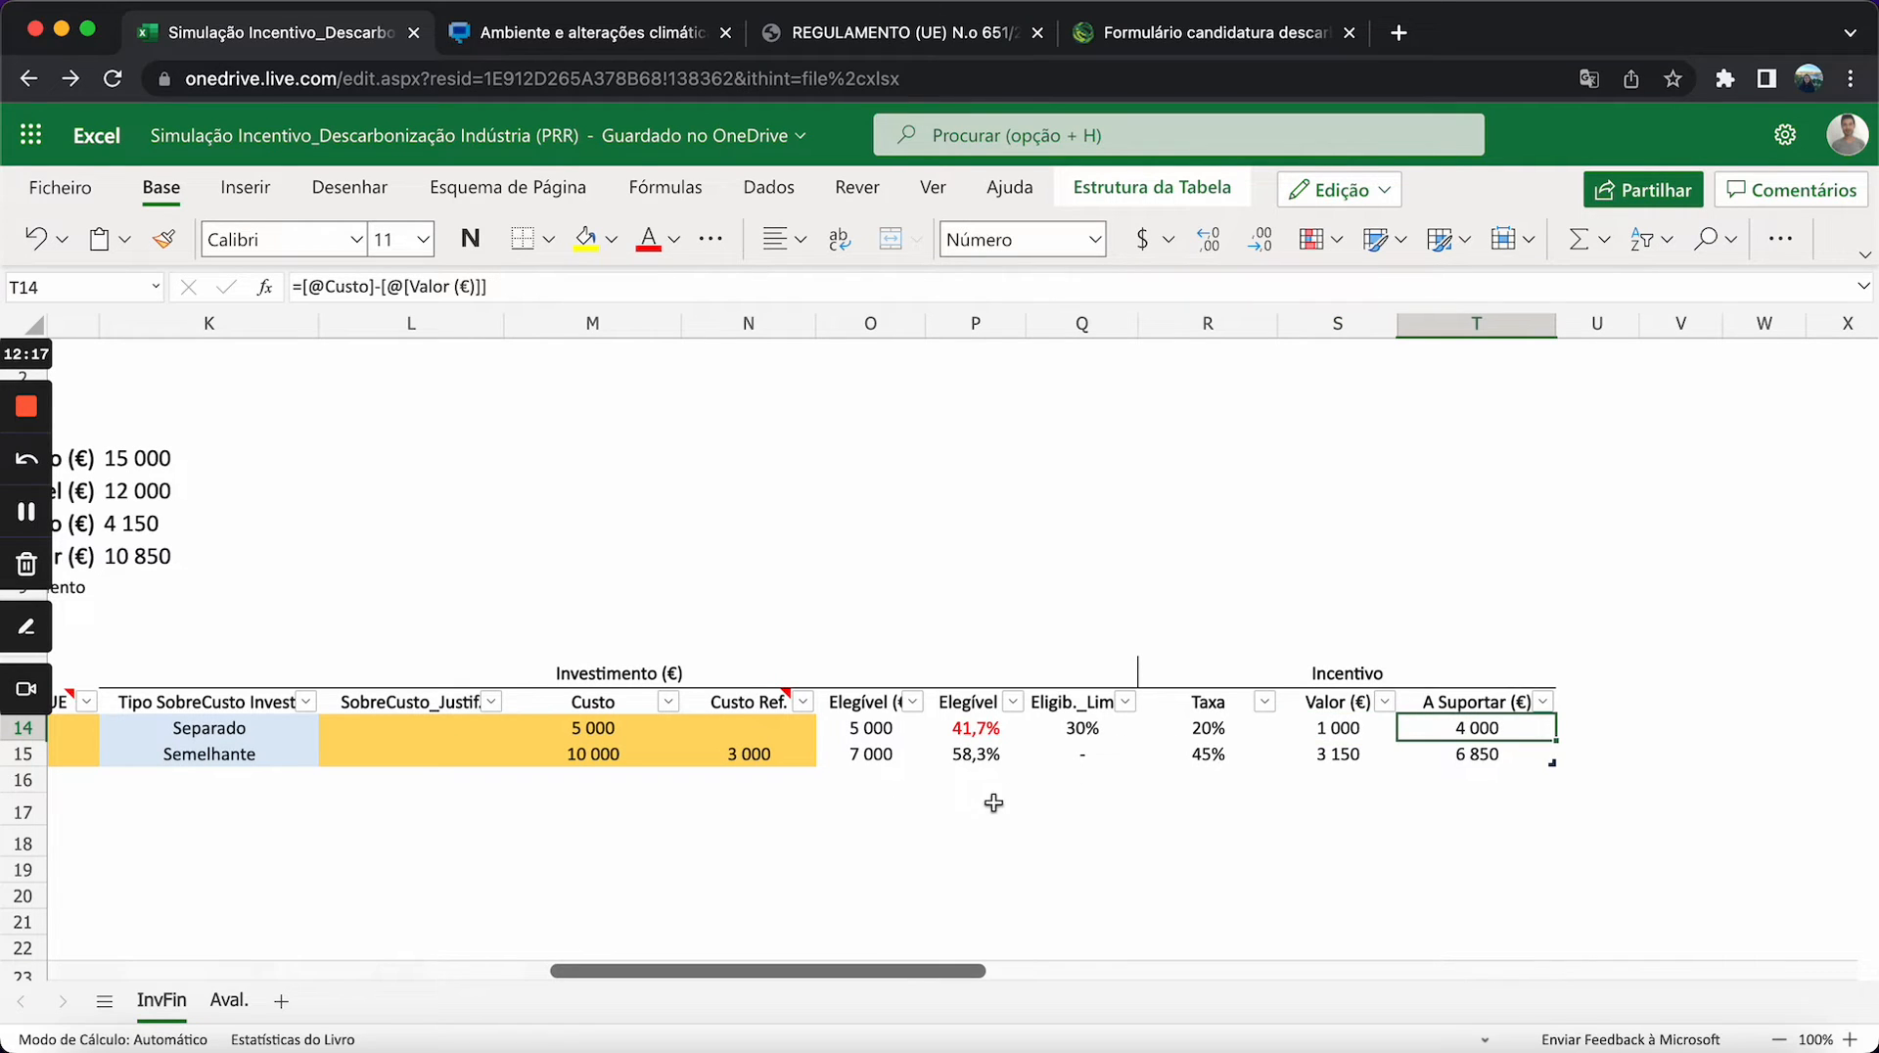
# - Examine the formulas behind the Investimento, Elegível and Incentivo summary totals and the Elegível (€) column they draw on
pyautogui.hscroll(-2, 931, 831)
pyautogui.hscroll(-6, 931, 830)
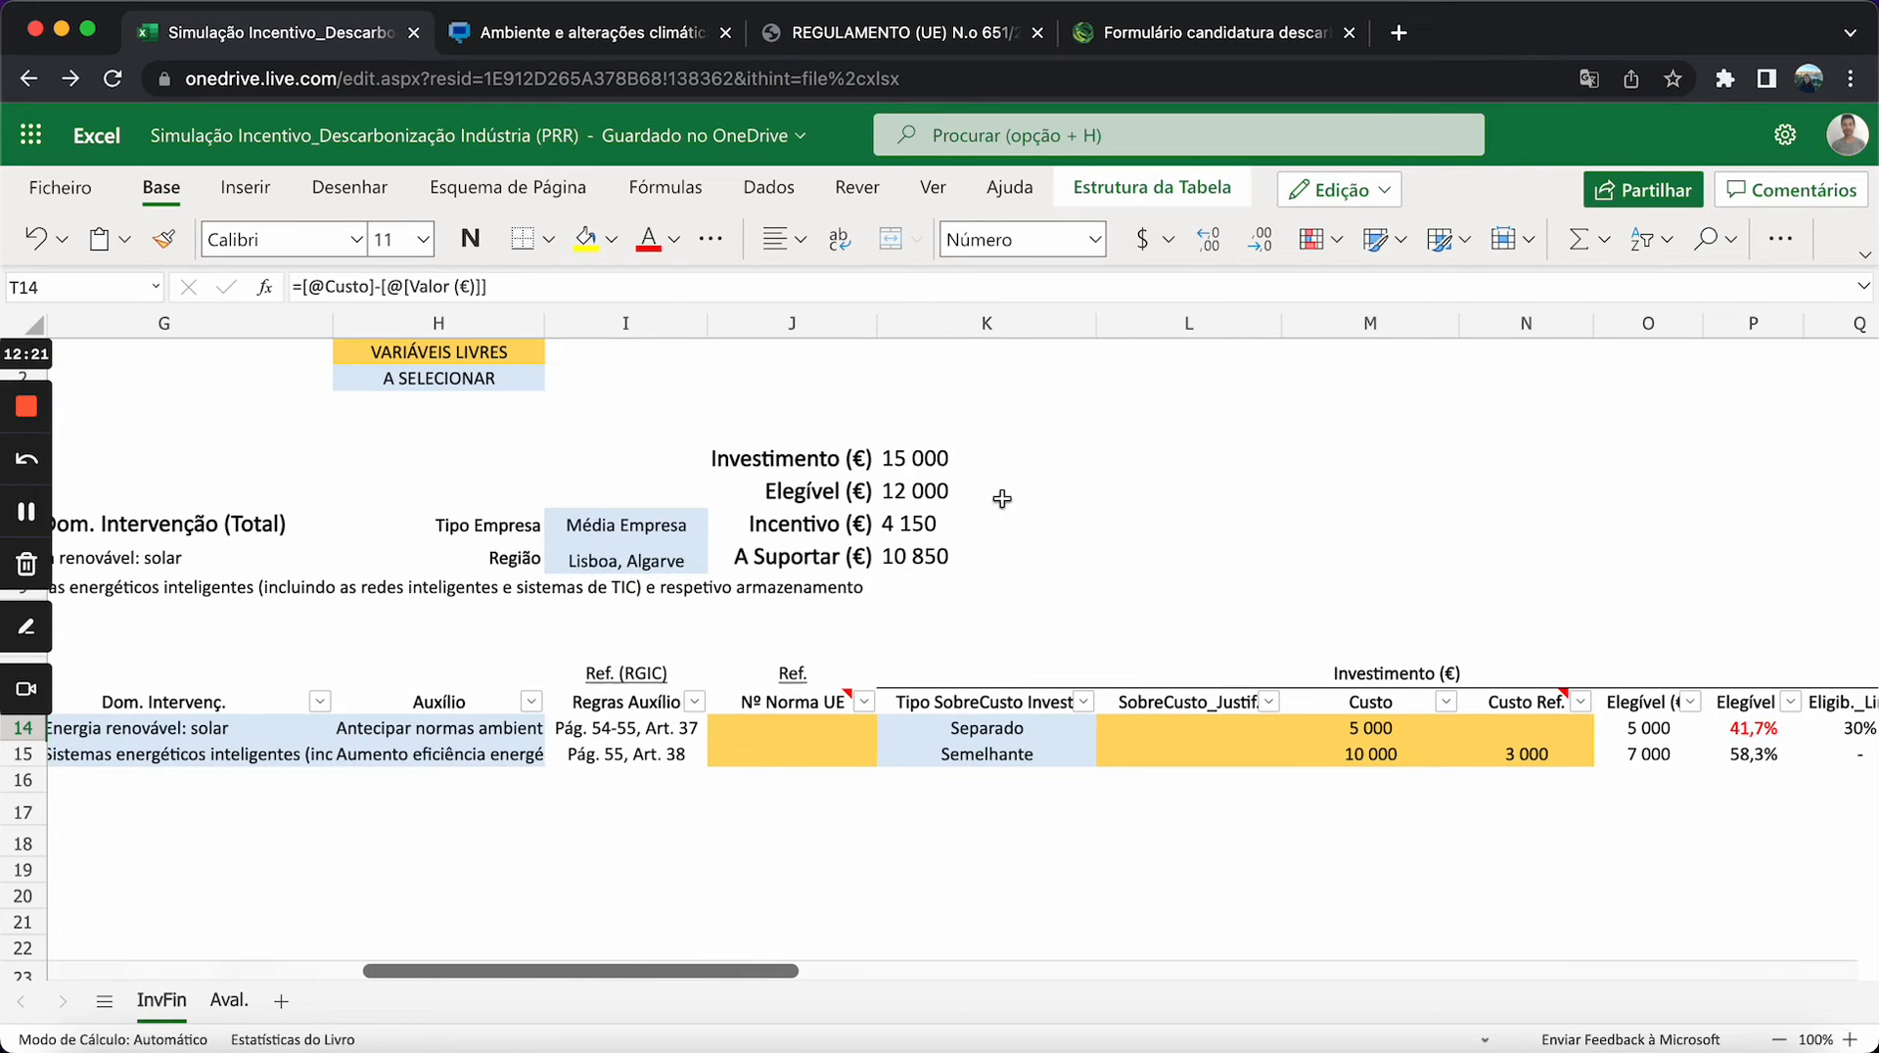
pyautogui.click(907, 458)
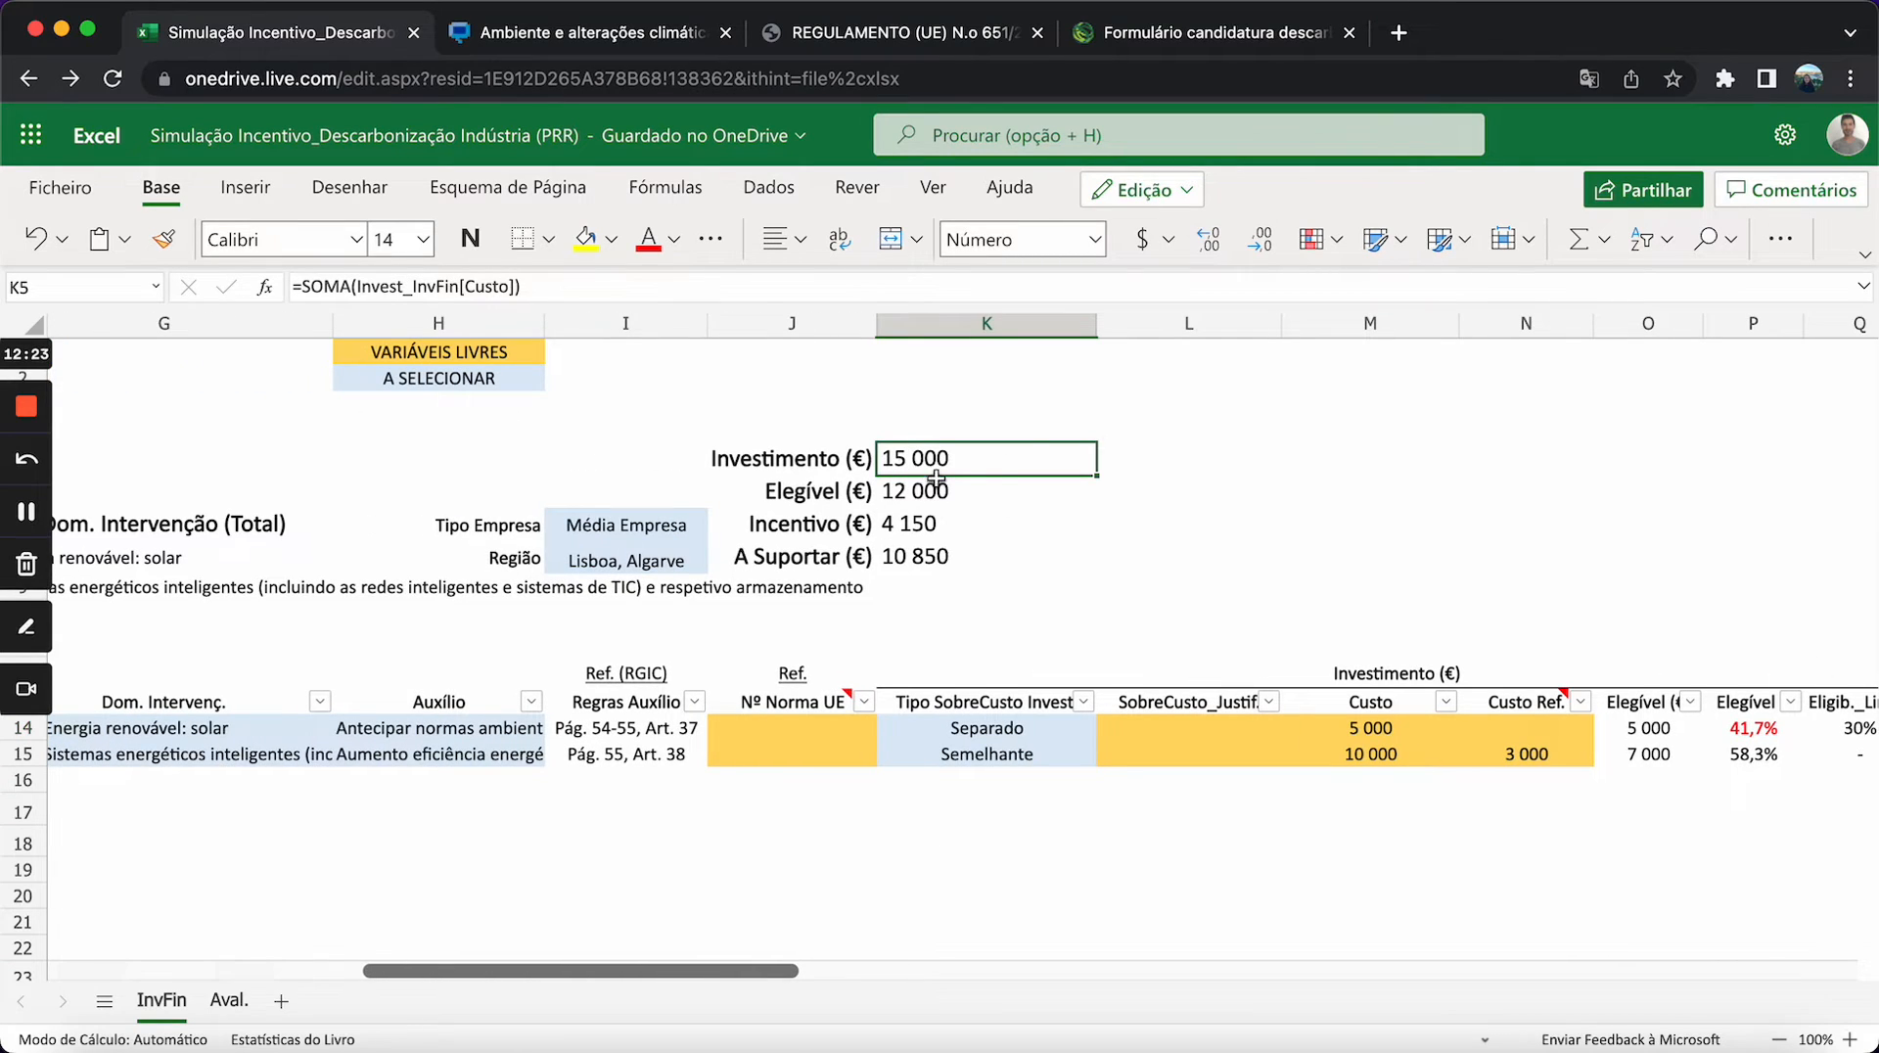
pyautogui.click(1363, 682)
pyautogui.click(913, 495)
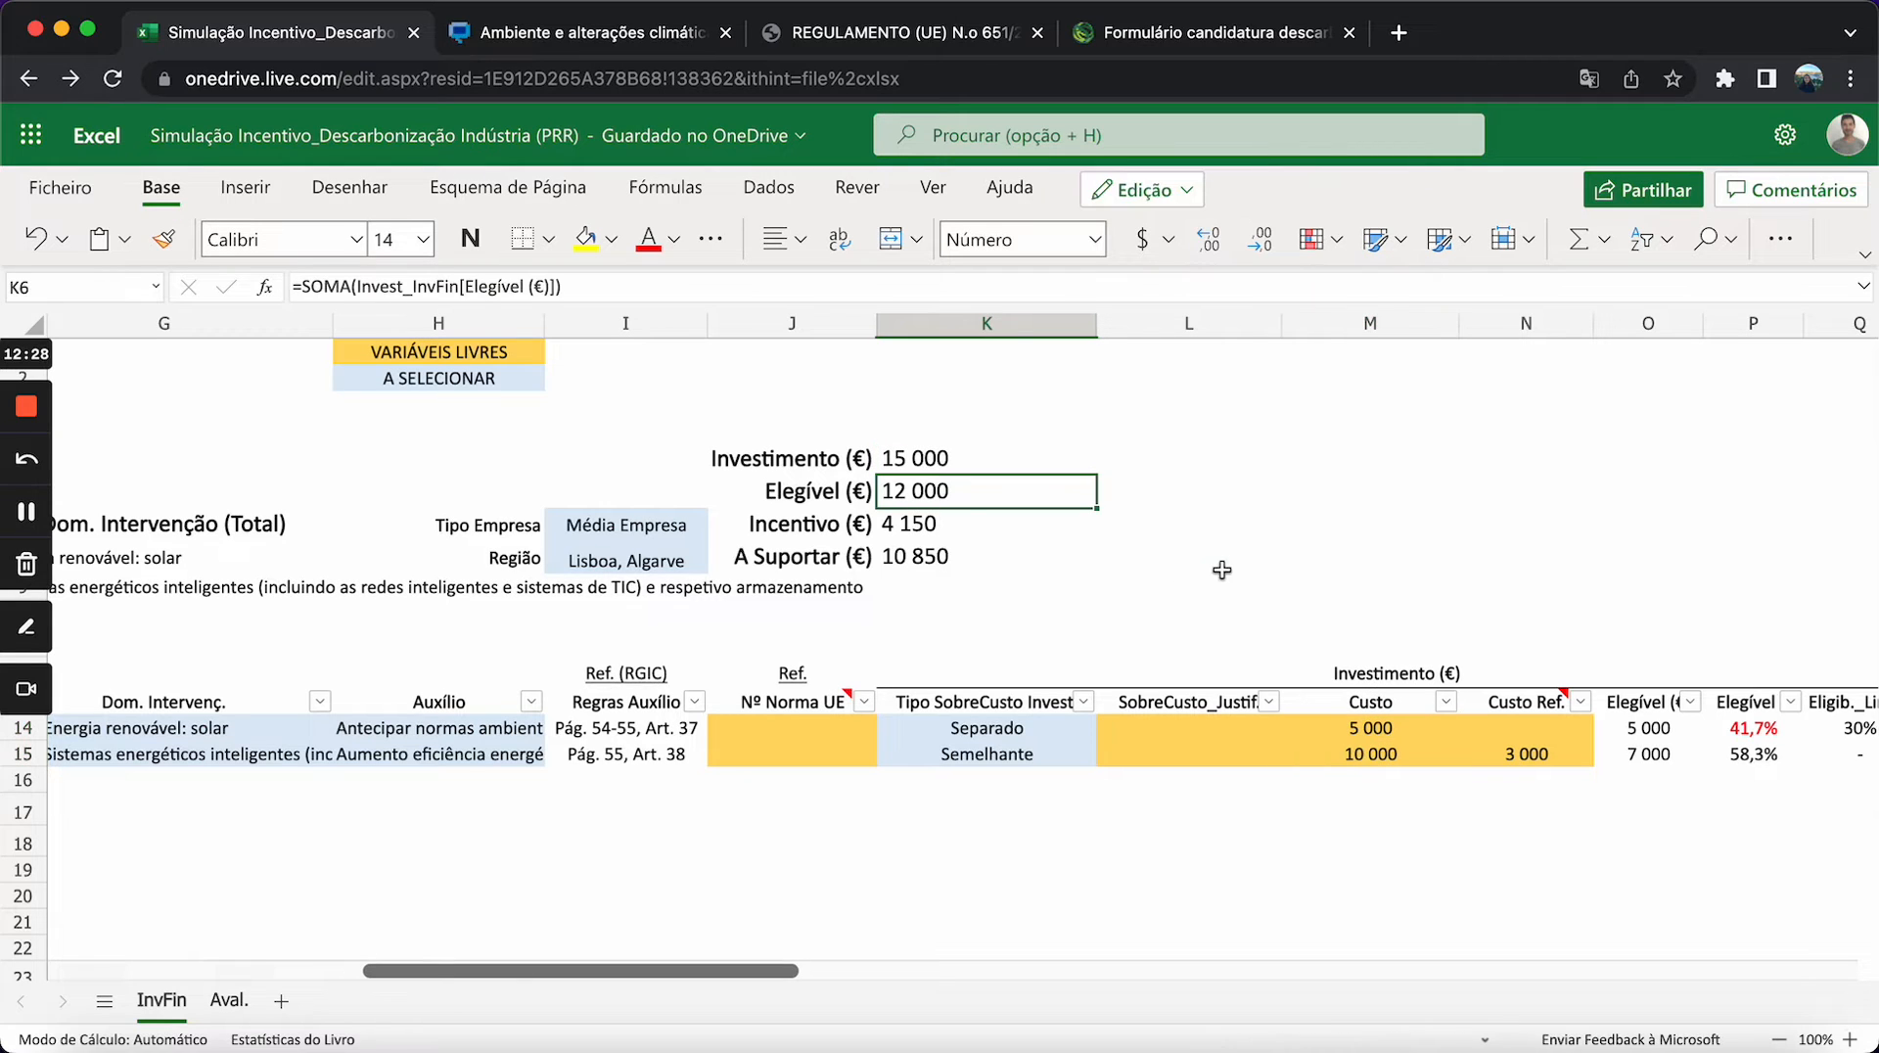
pyautogui.click(1624, 685)
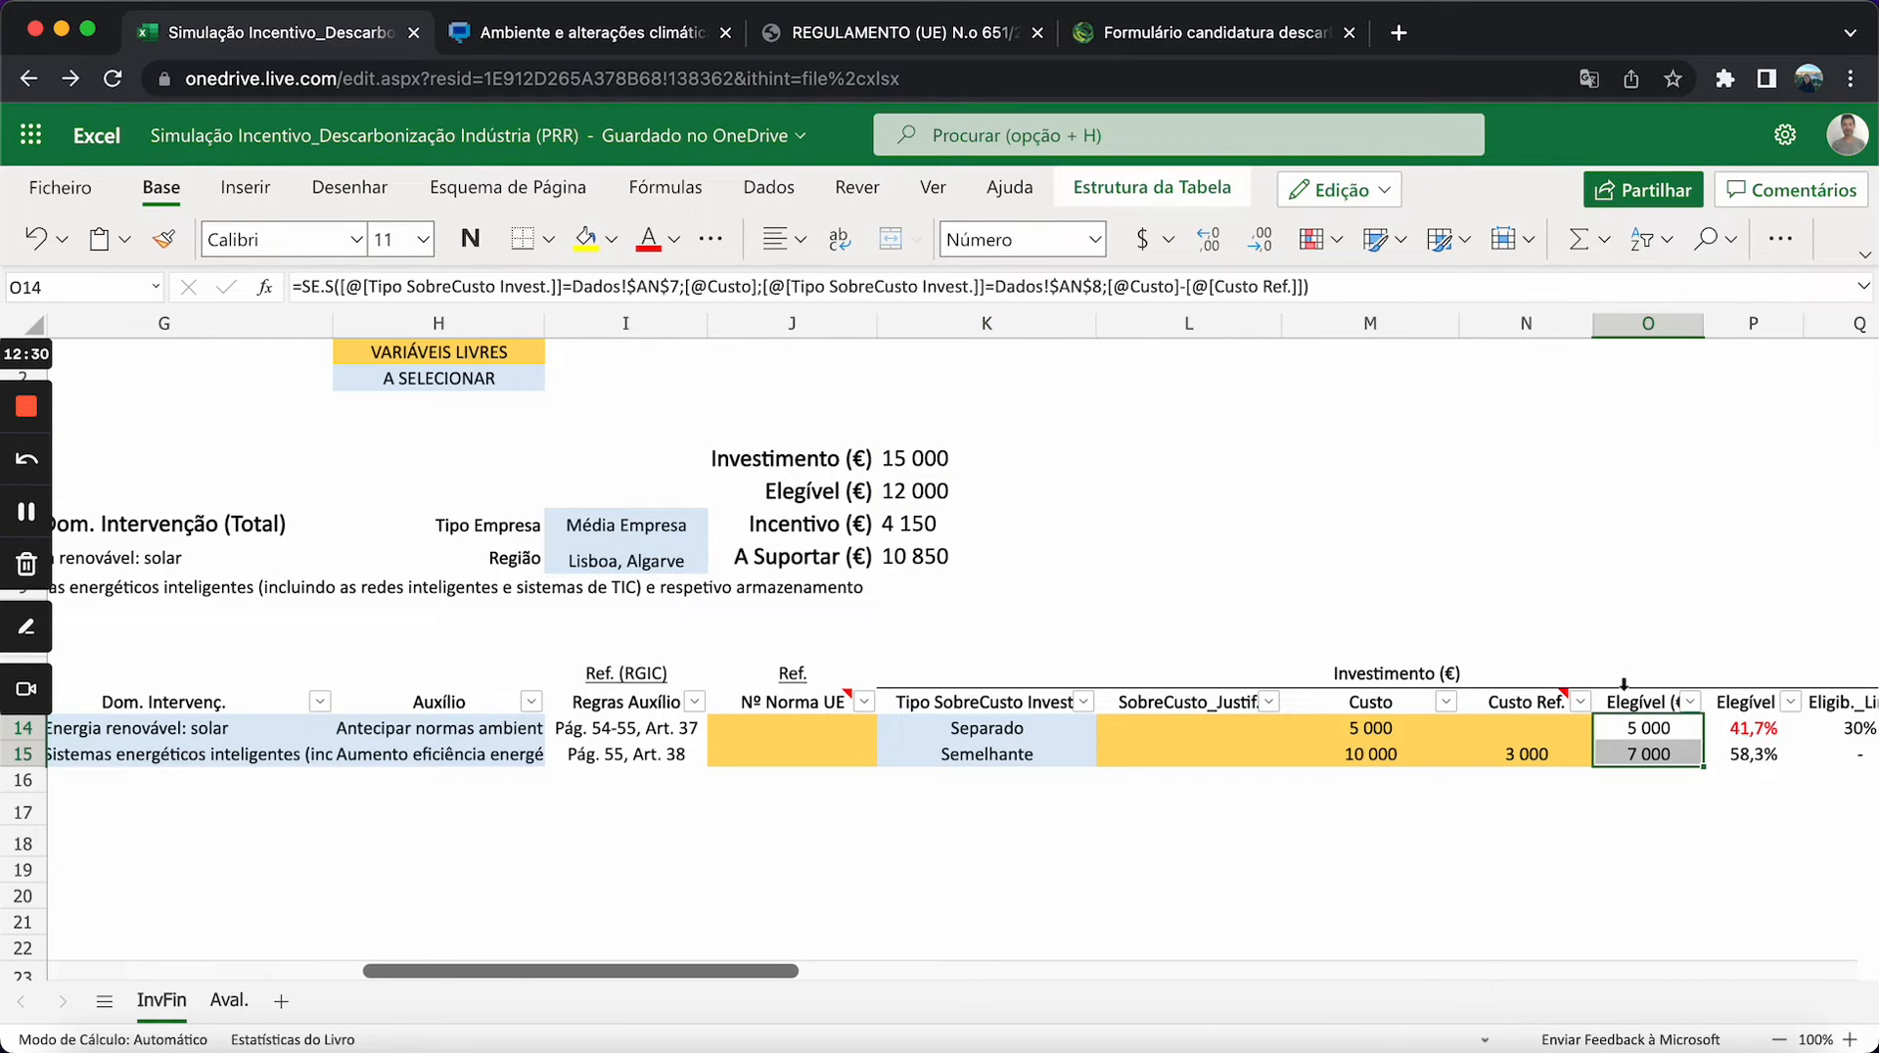
pyautogui.click(900, 529)
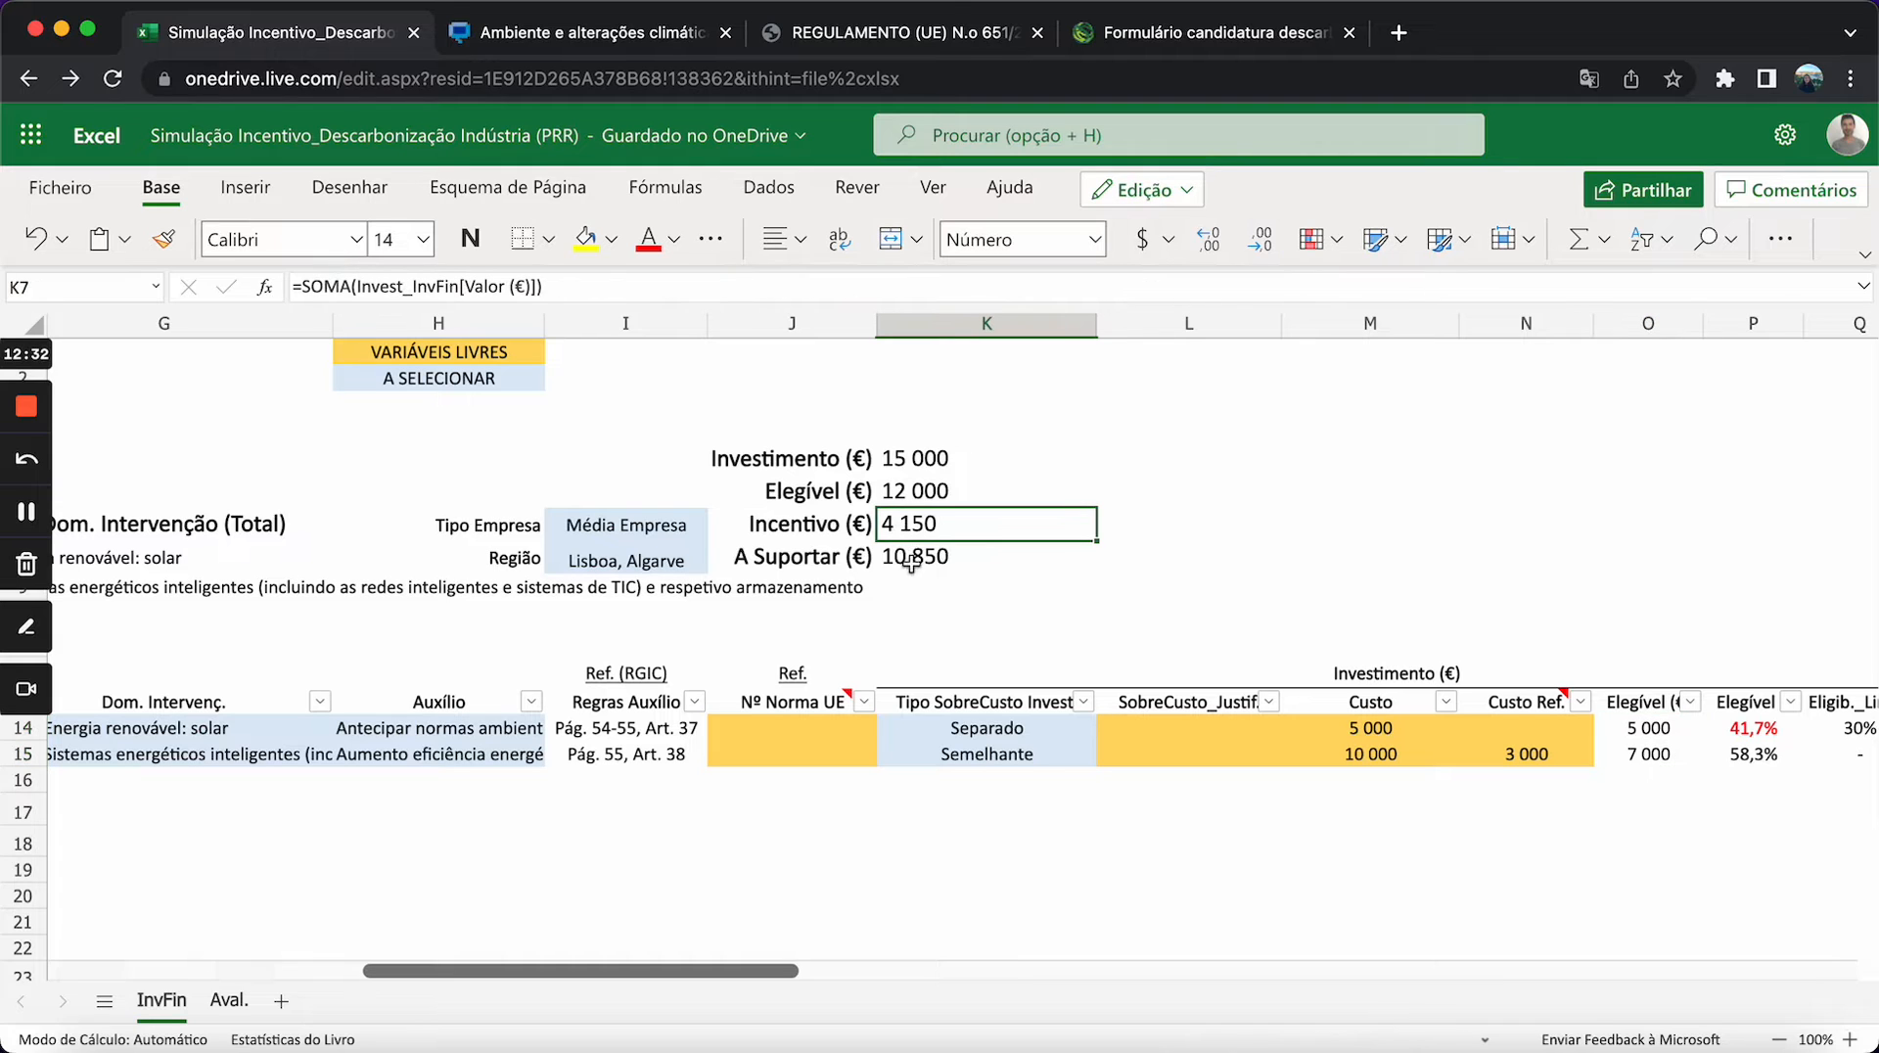
# - Set the first investment's Projeto Tipo to "TP-1 - Melhoria da qualidade de serviço no acesso a eletricidade"
pyautogui.hscroll(-2, 527, 831)
pyautogui.hscroll(-5, 527, 831)
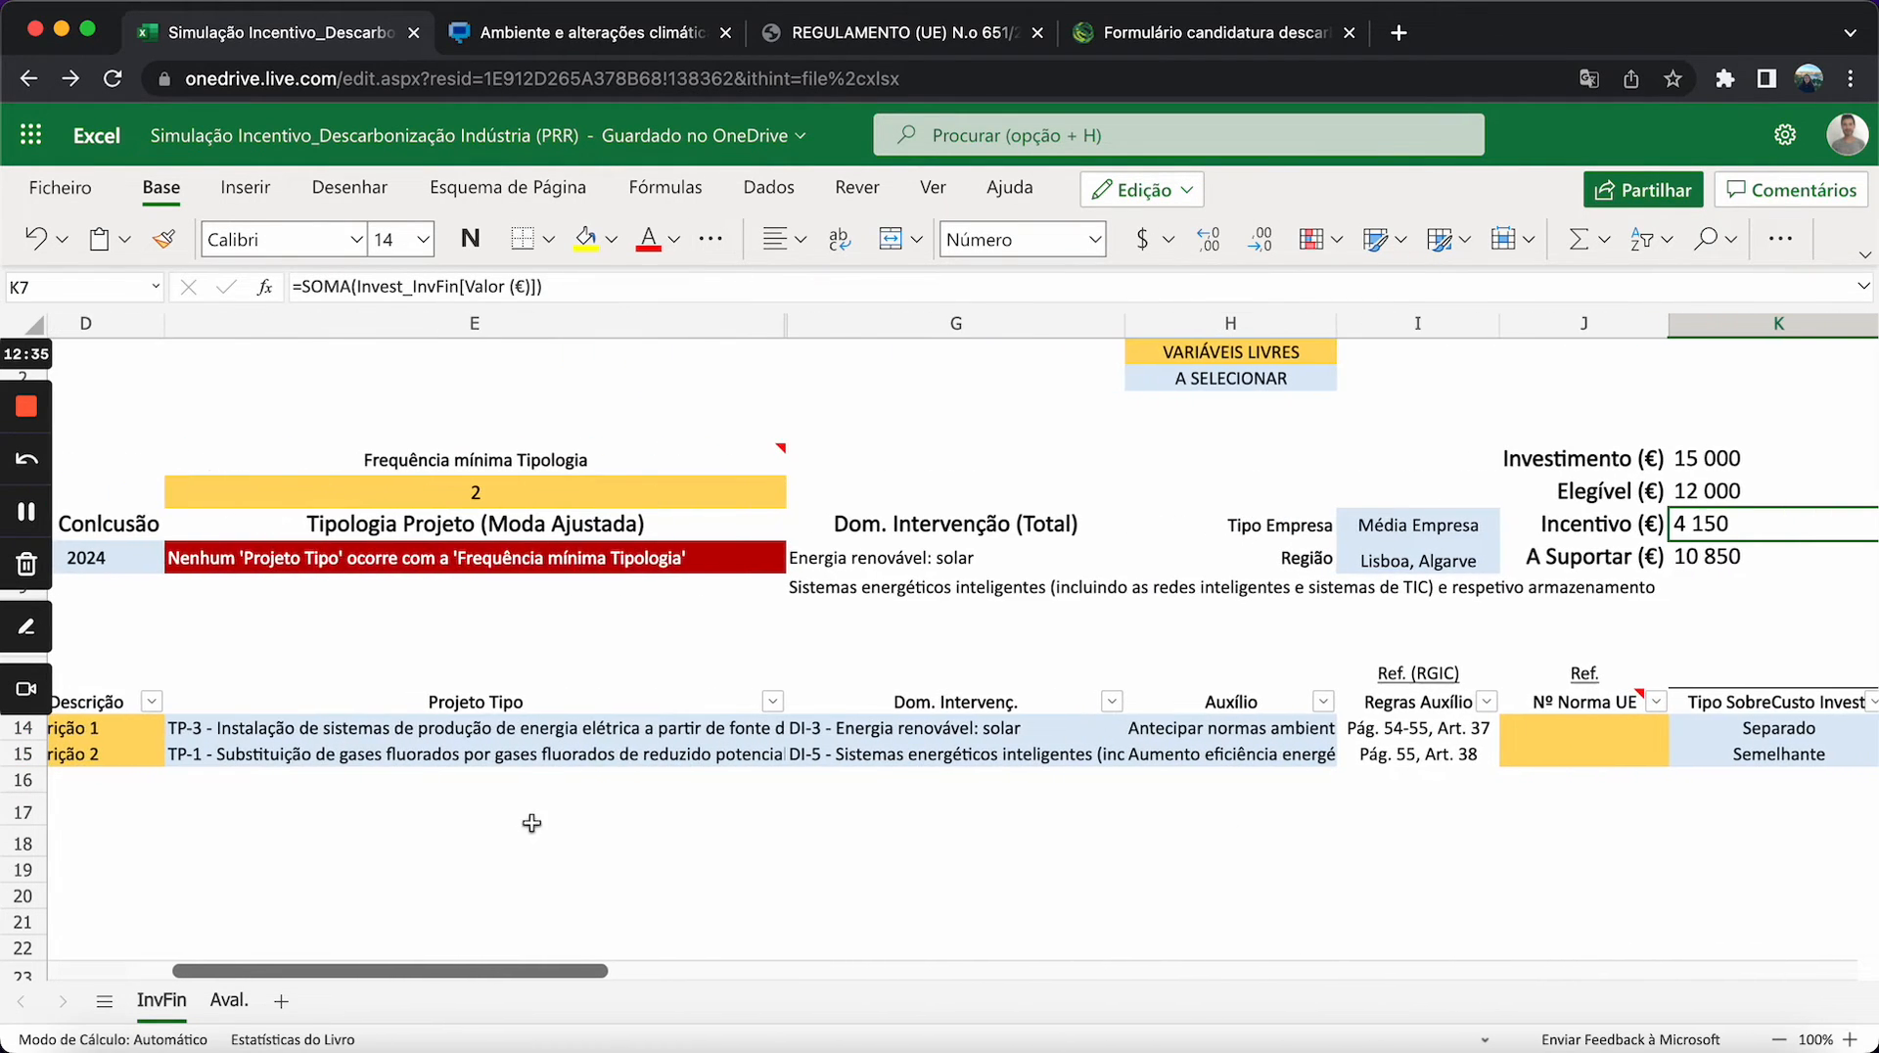
pyautogui.click(671, 728)
pyautogui.click(799, 729)
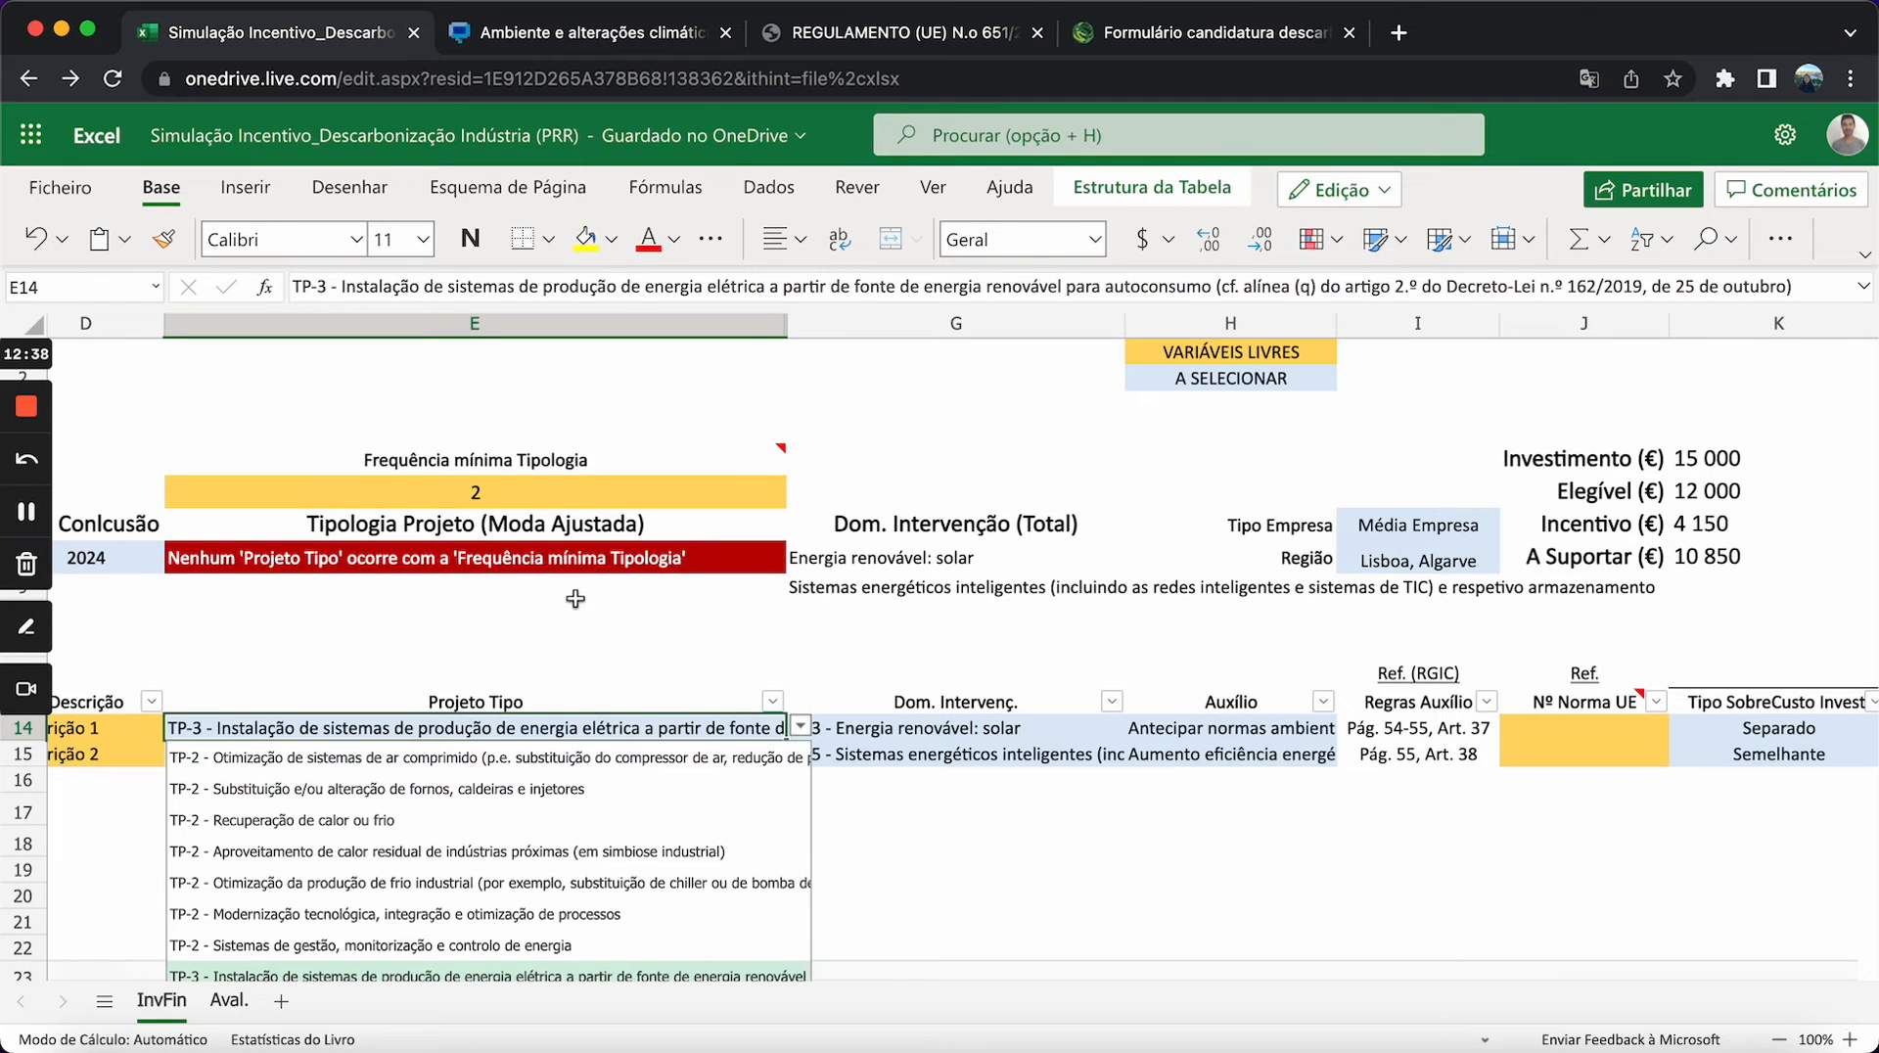
pyautogui.click(455, 557)
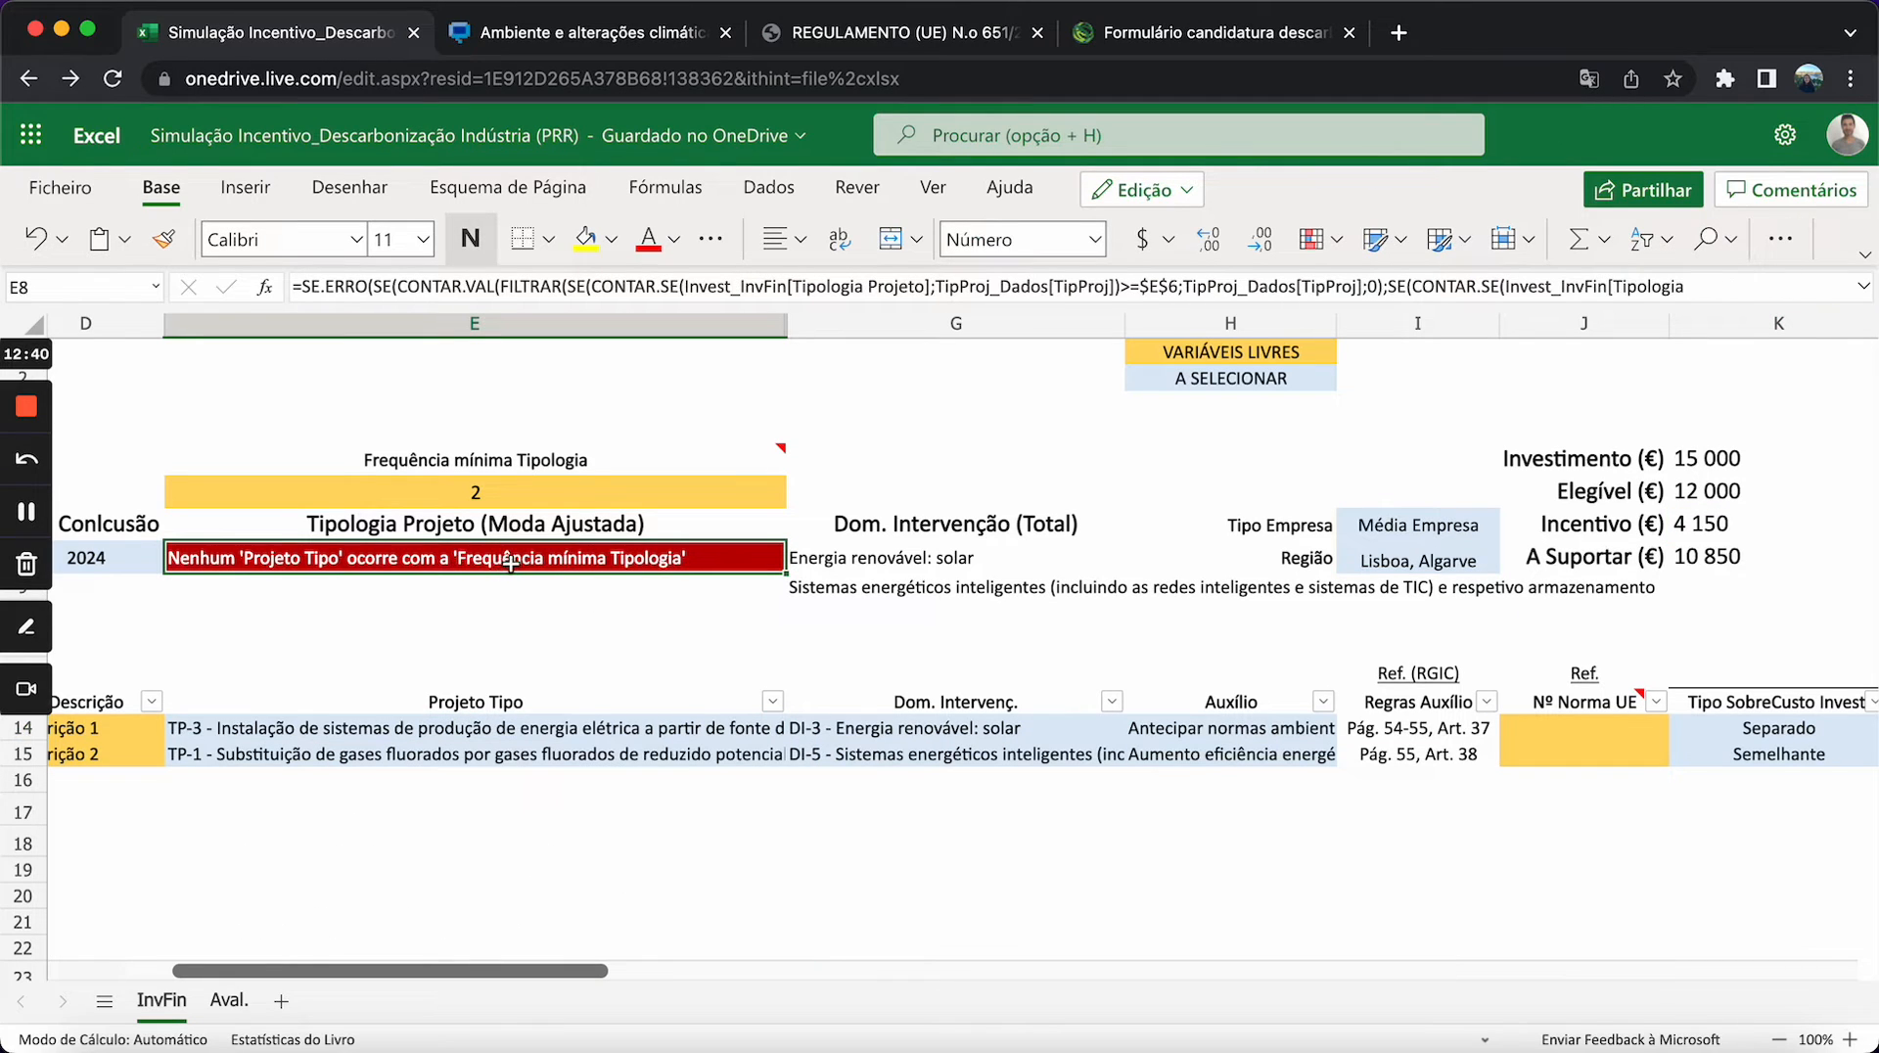
pyautogui.click(744, 732)
pyautogui.click(800, 727)
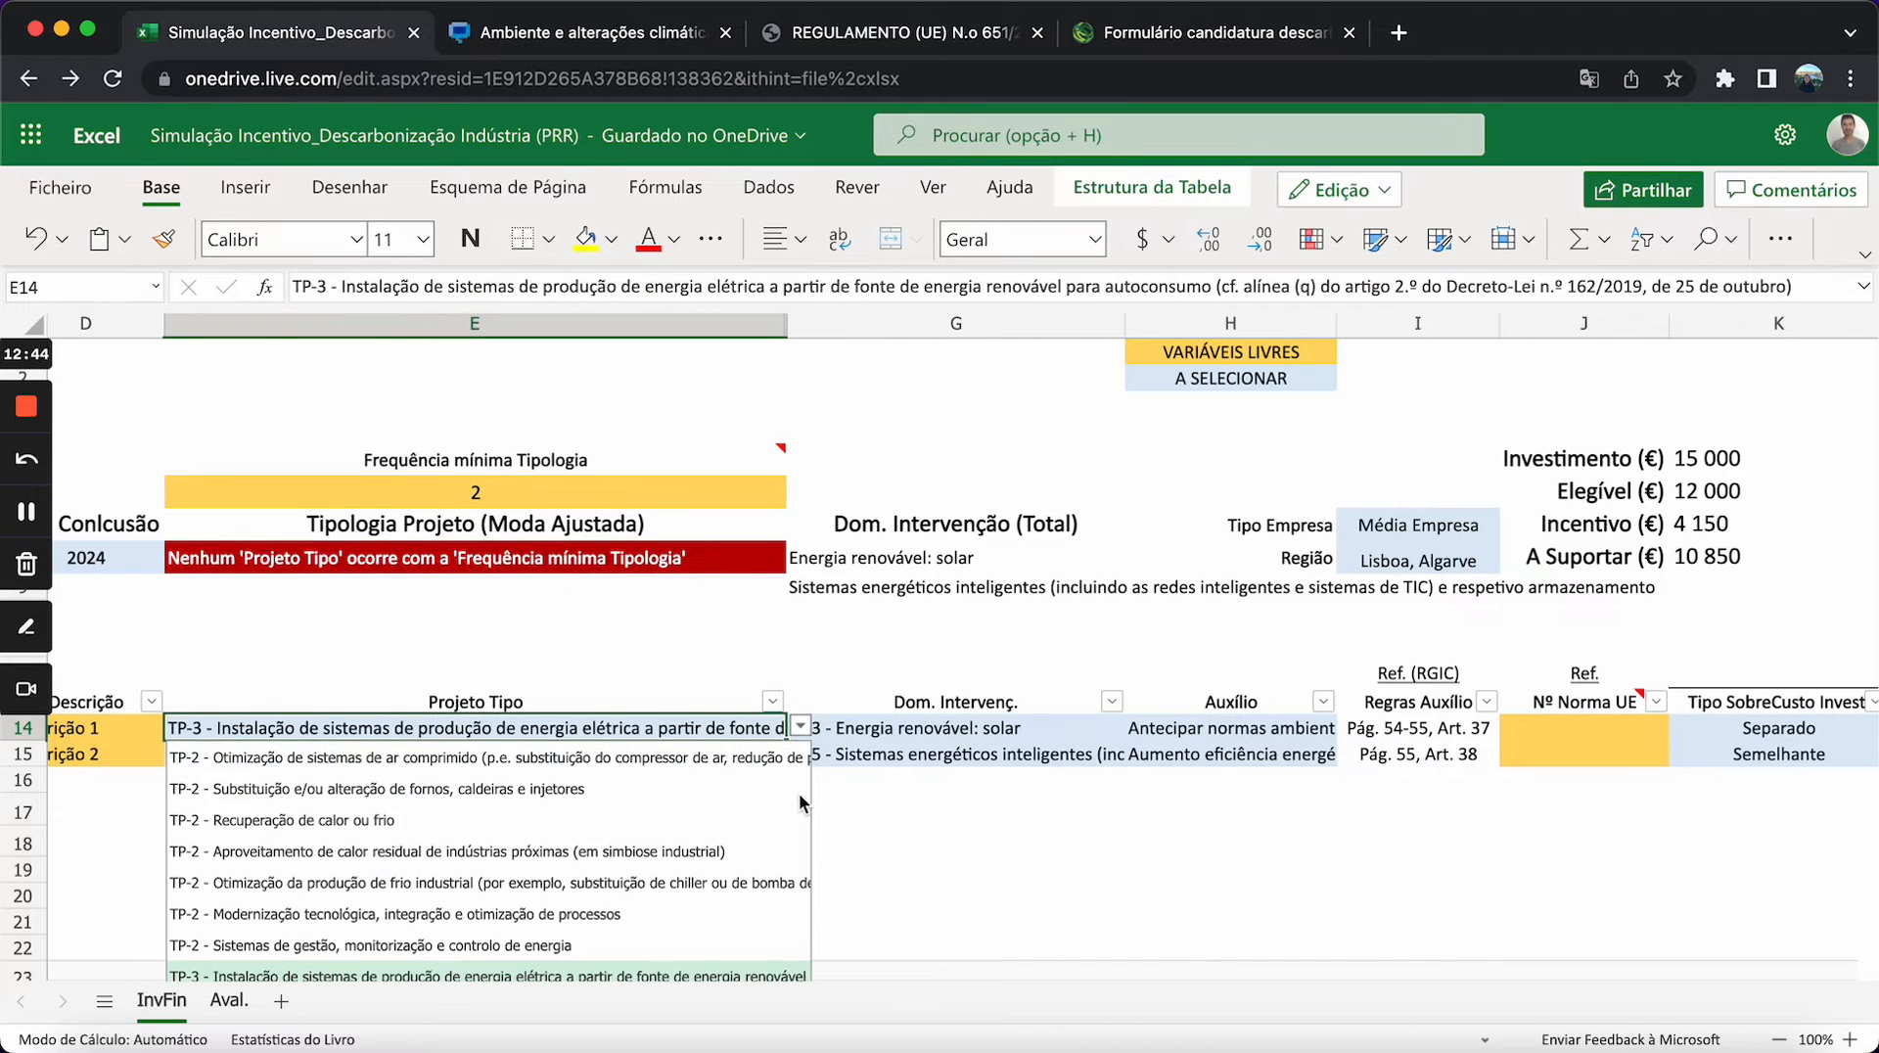
pyautogui.scroll(5, 800, 805)
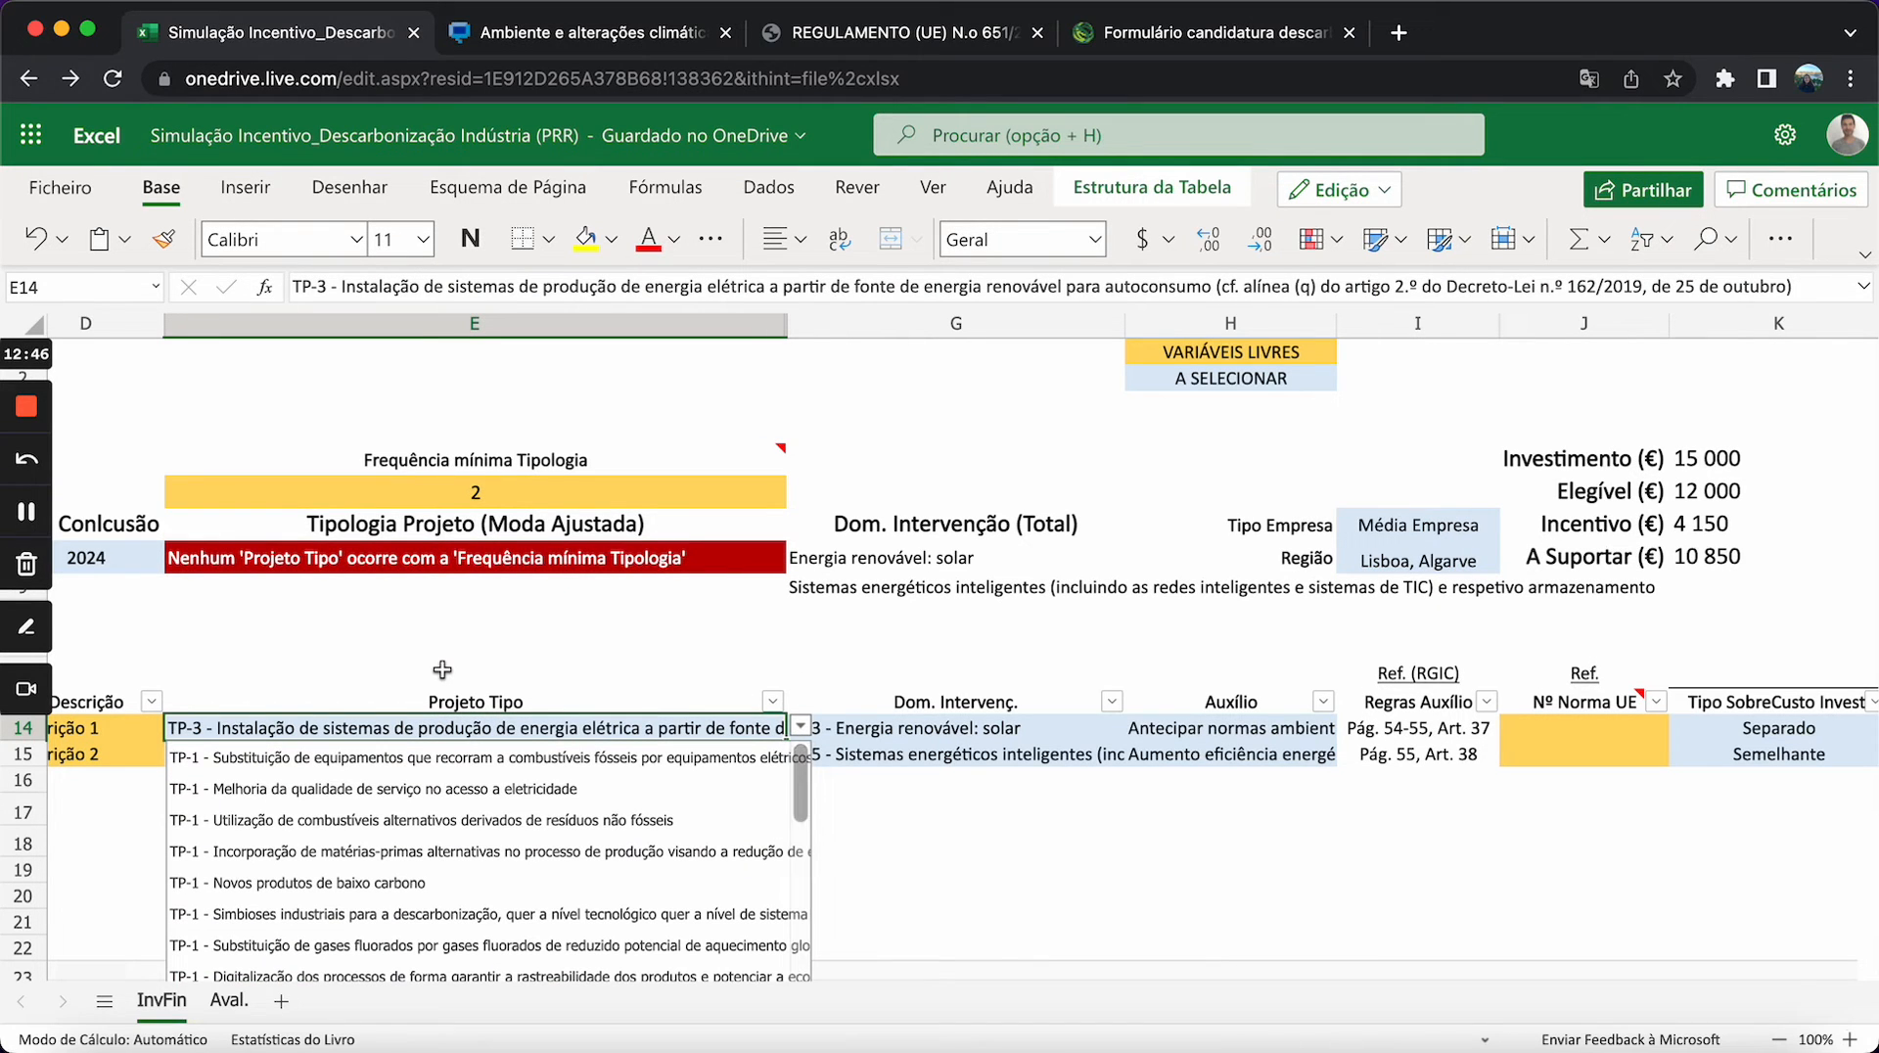
pyautogui.click(376, 788)
# - Review the Frequência mínima Tipologia value and the Tipologia Projeto (Moda Ajustada) formula
pyautogui.hscroll(-5, 333, 819)
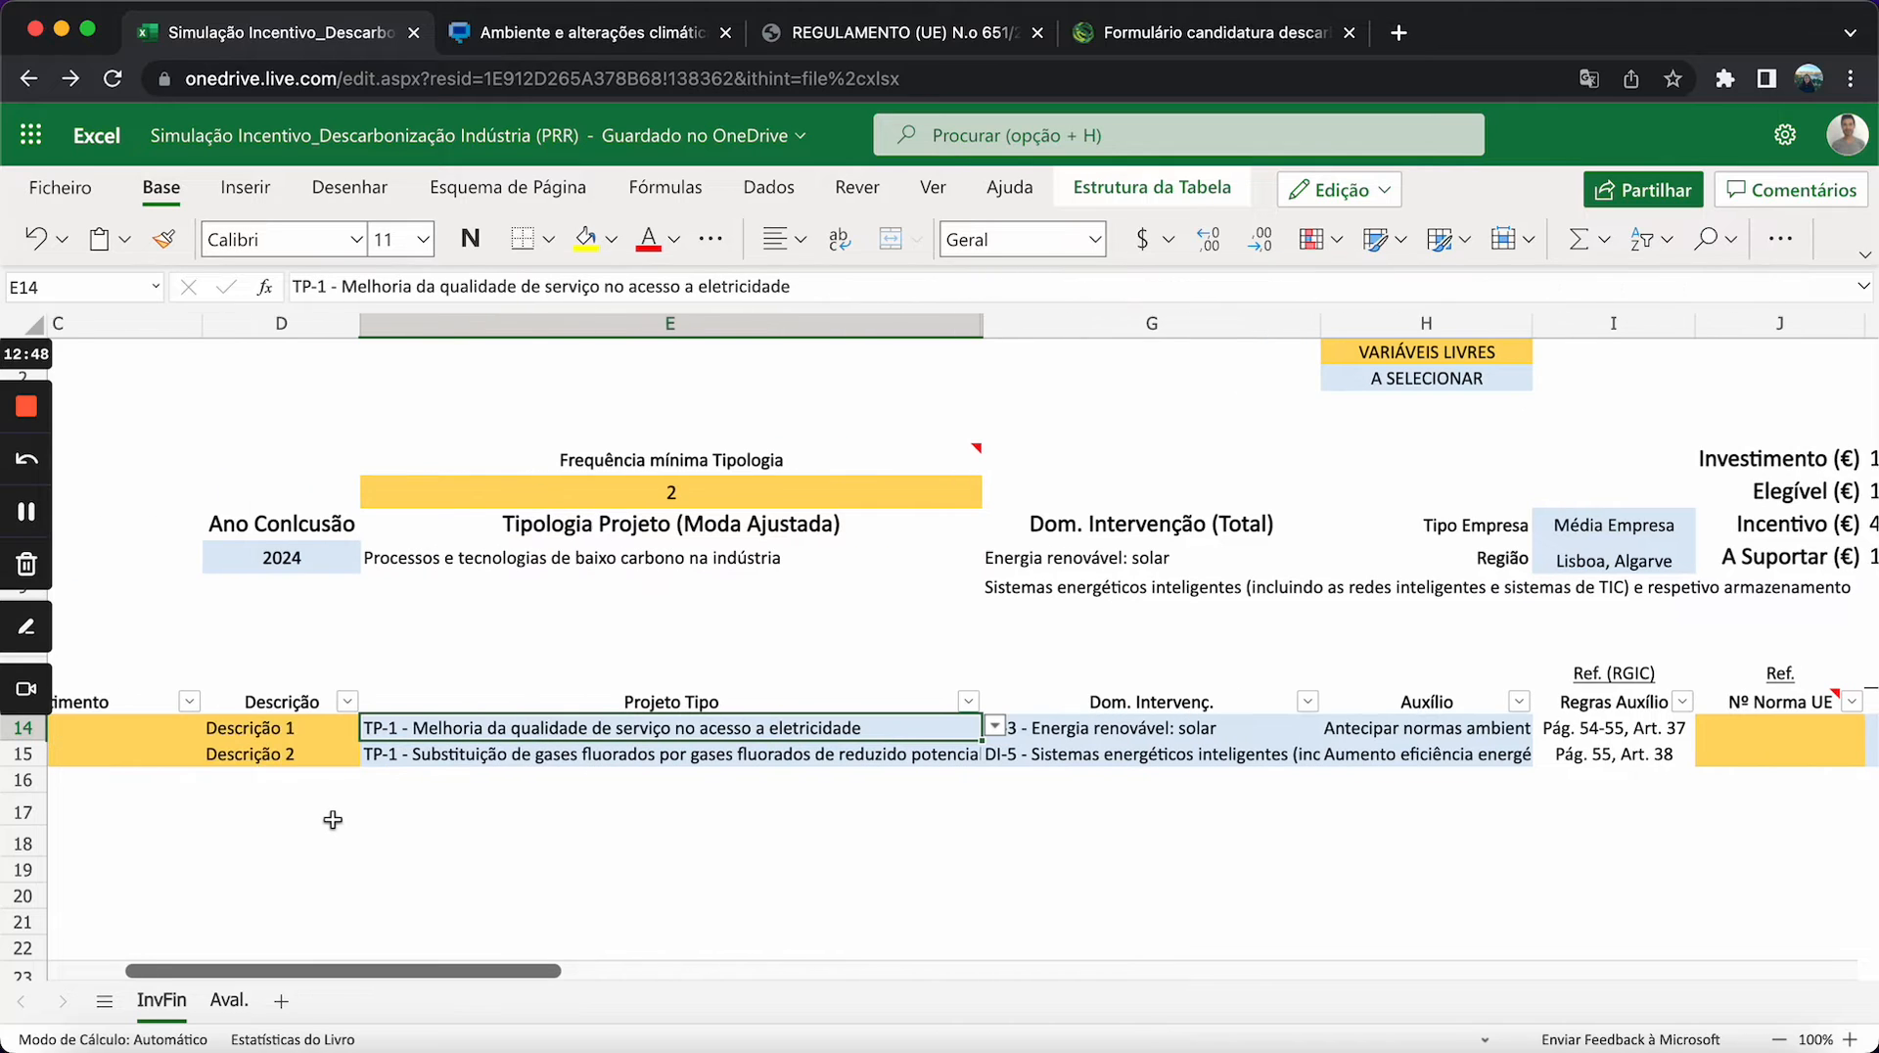
pyautogui.hscroll(-5, 333, 820)
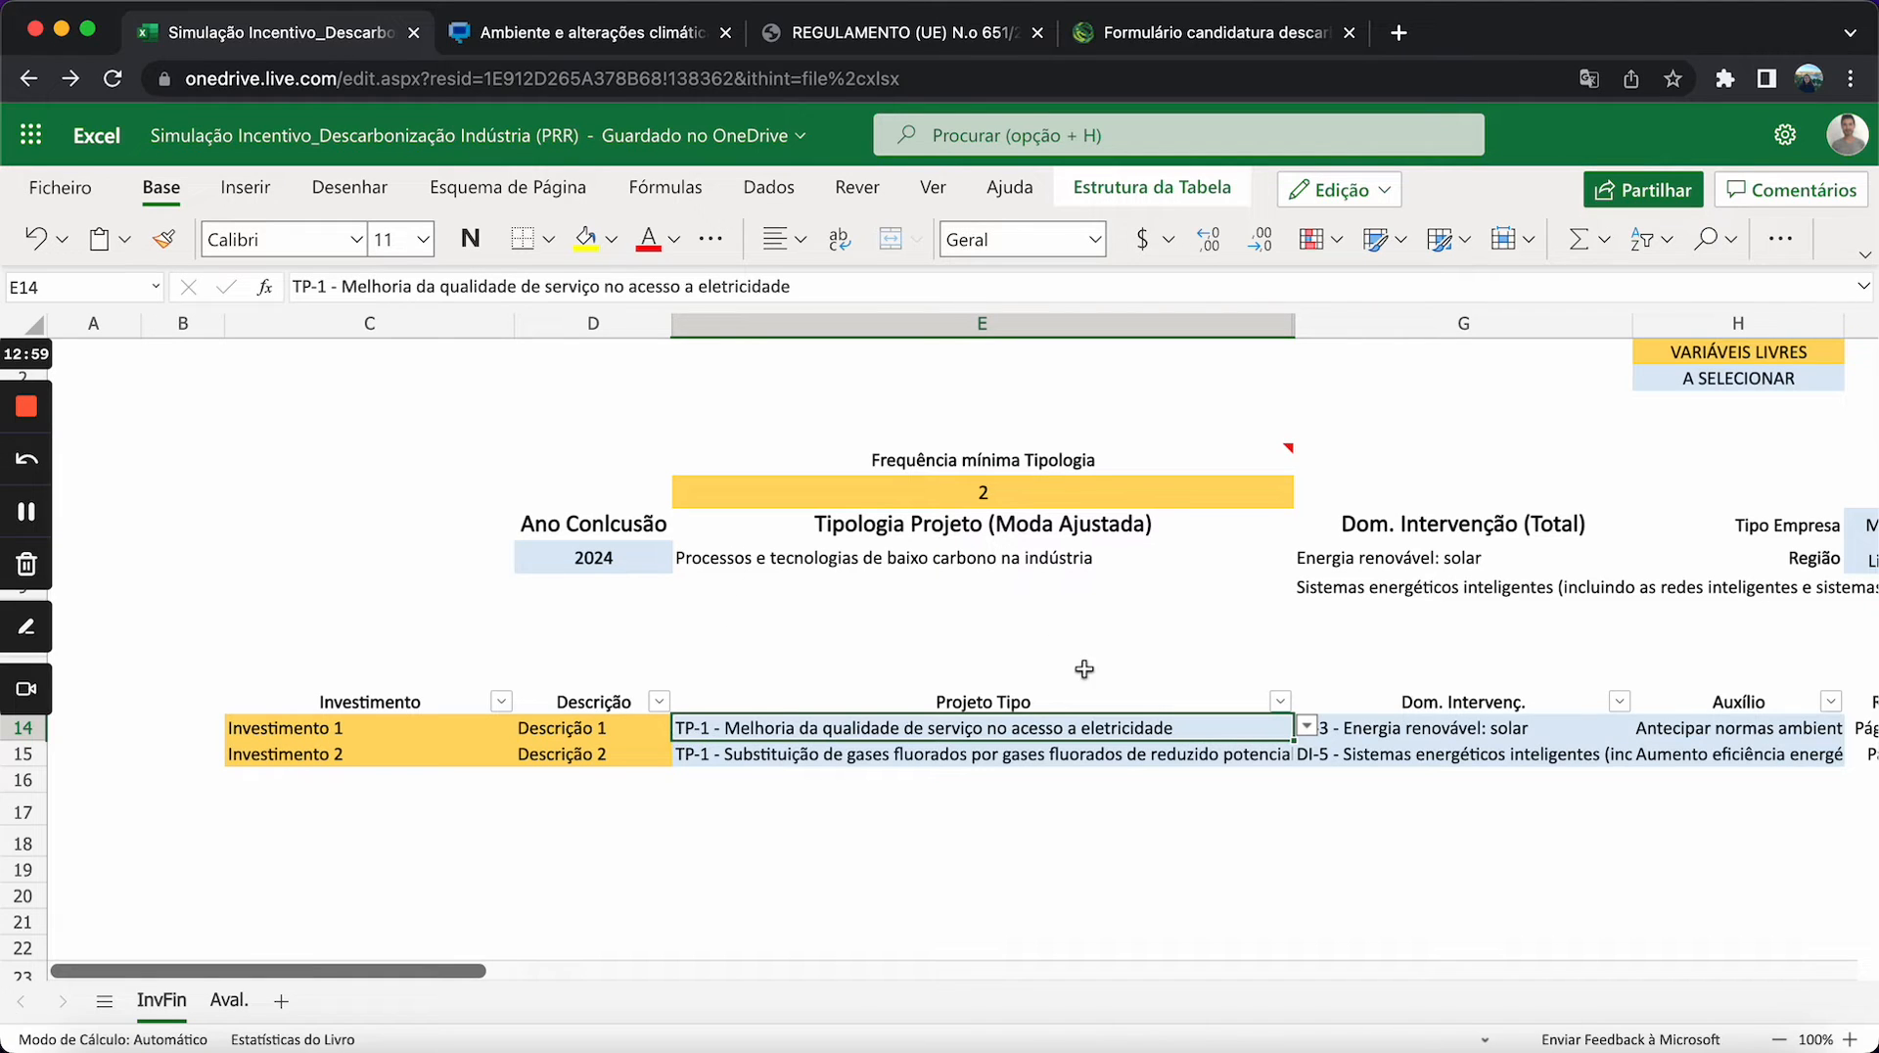
pyautogui.click(981, 490)
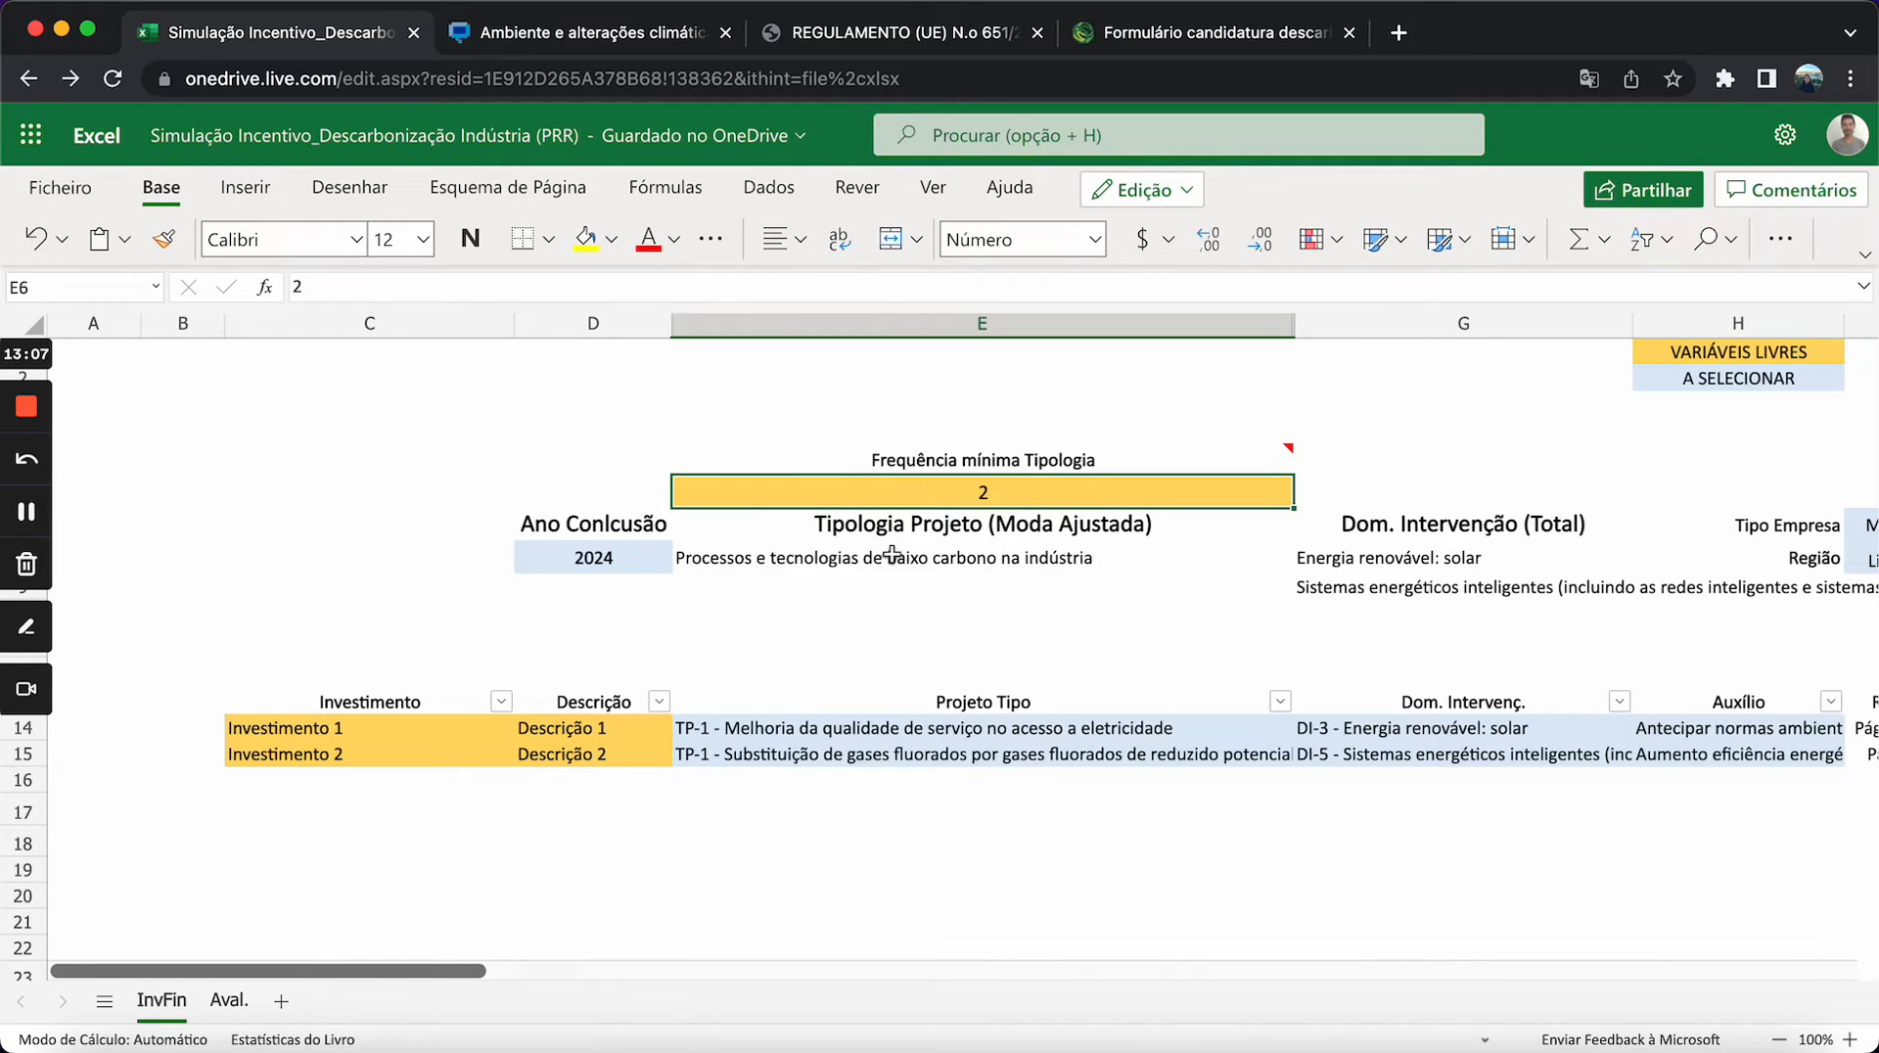
pyautogui.click(842, 560)
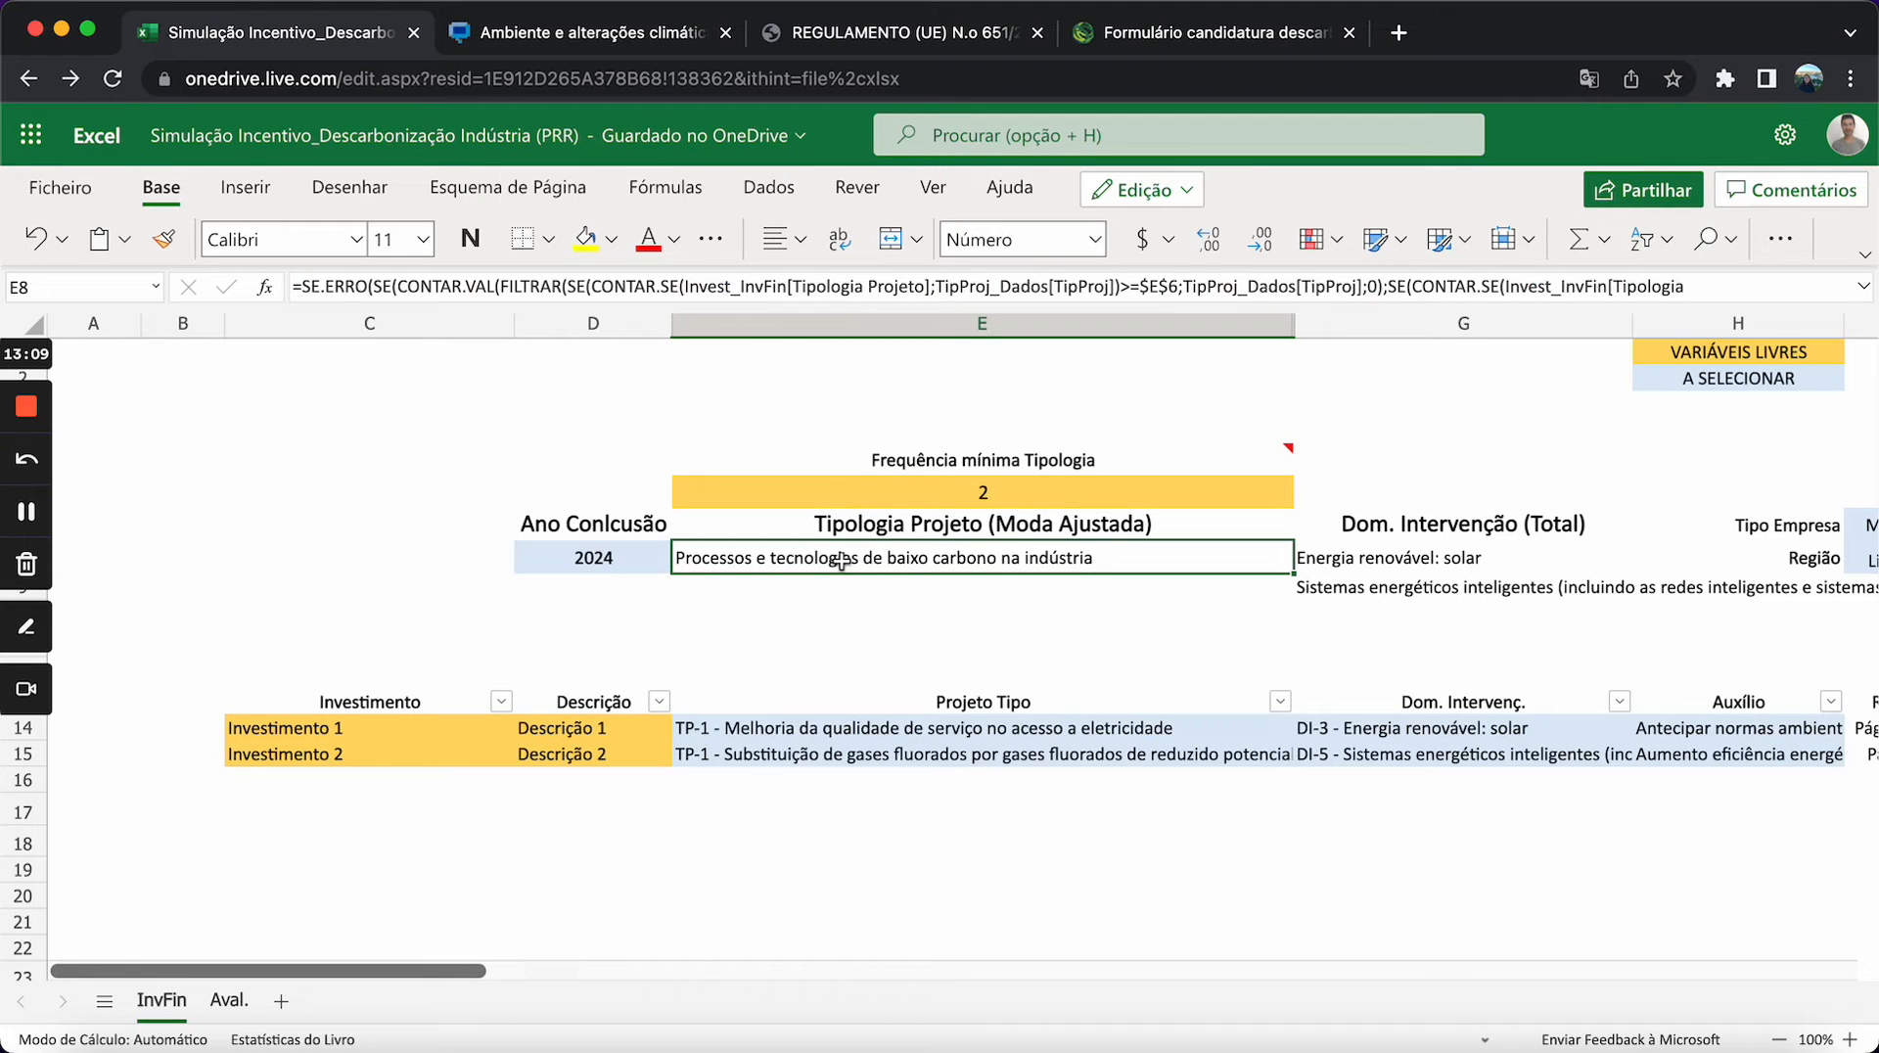
# - Try adding a third investment row by copying the second's Projeto Tipo, and switch it to the TP-3 renewable electricity option
pyautogui.click(878, 755)
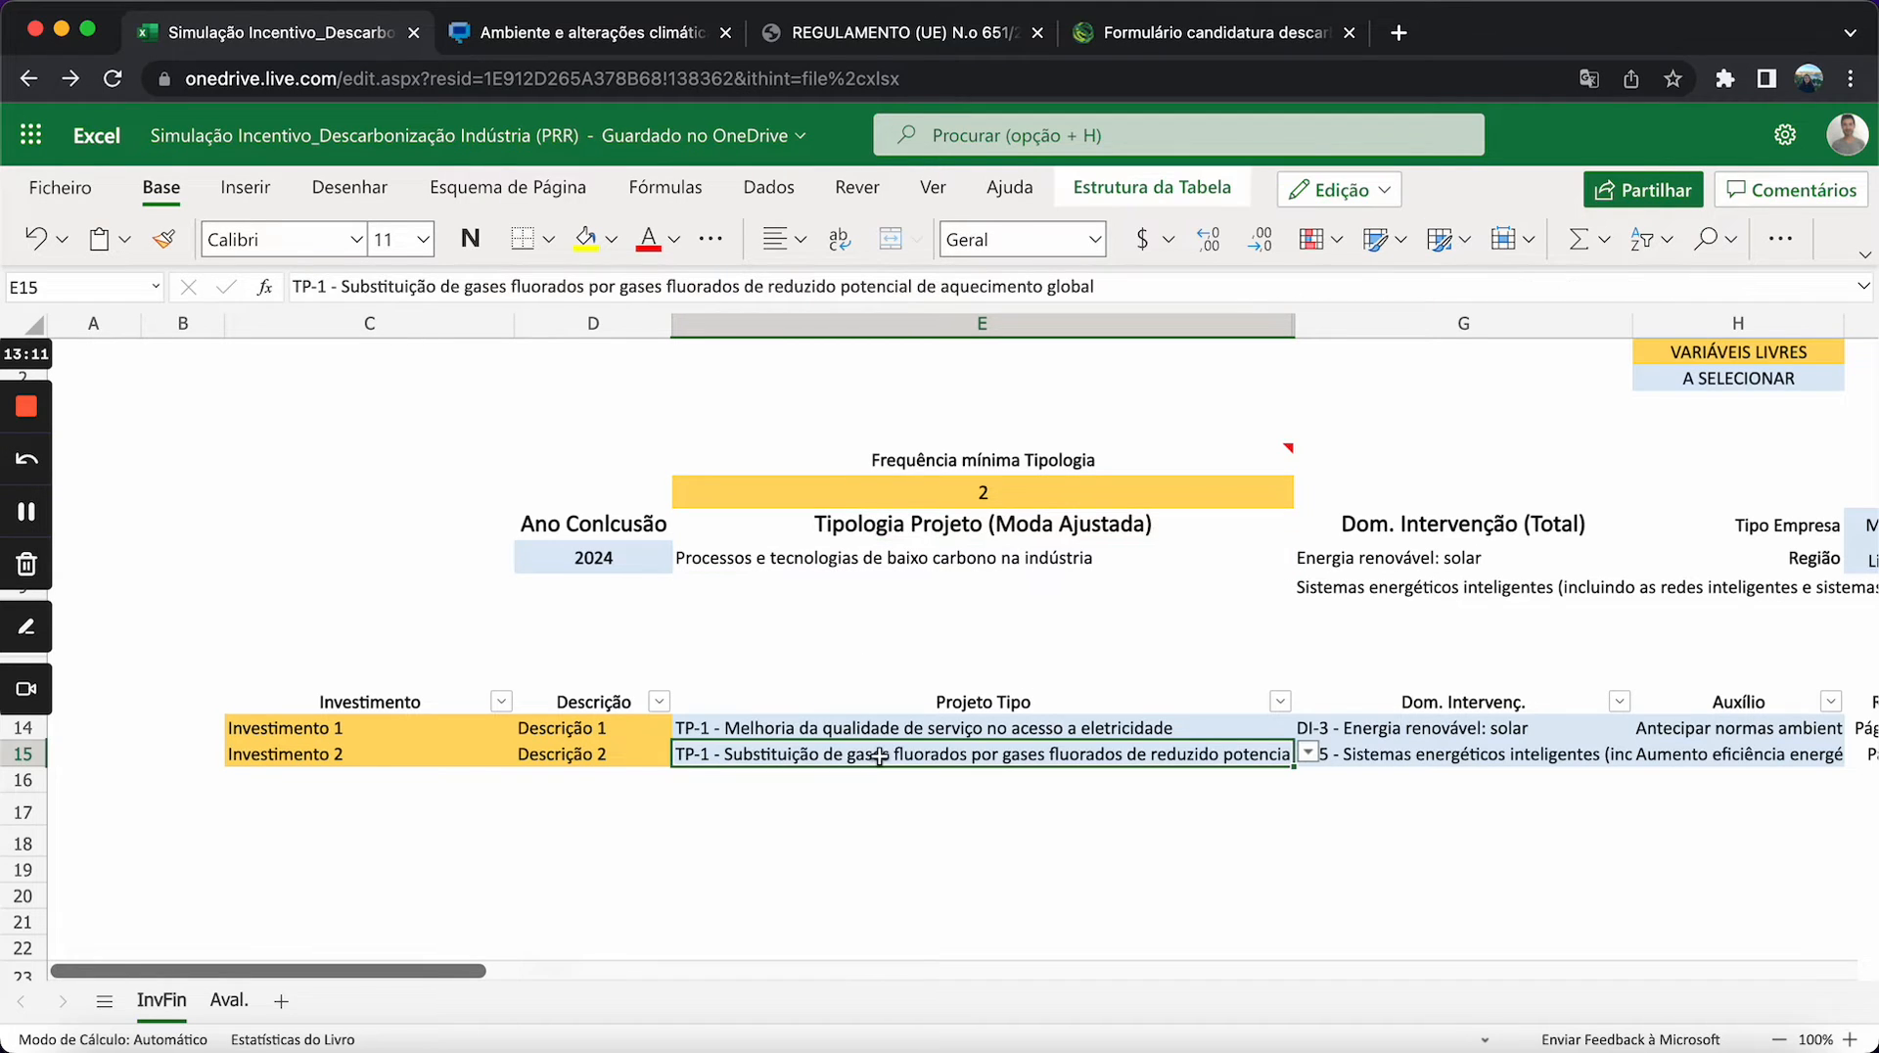
pyautogui.press('super+c')
pyautogui.press('Down')
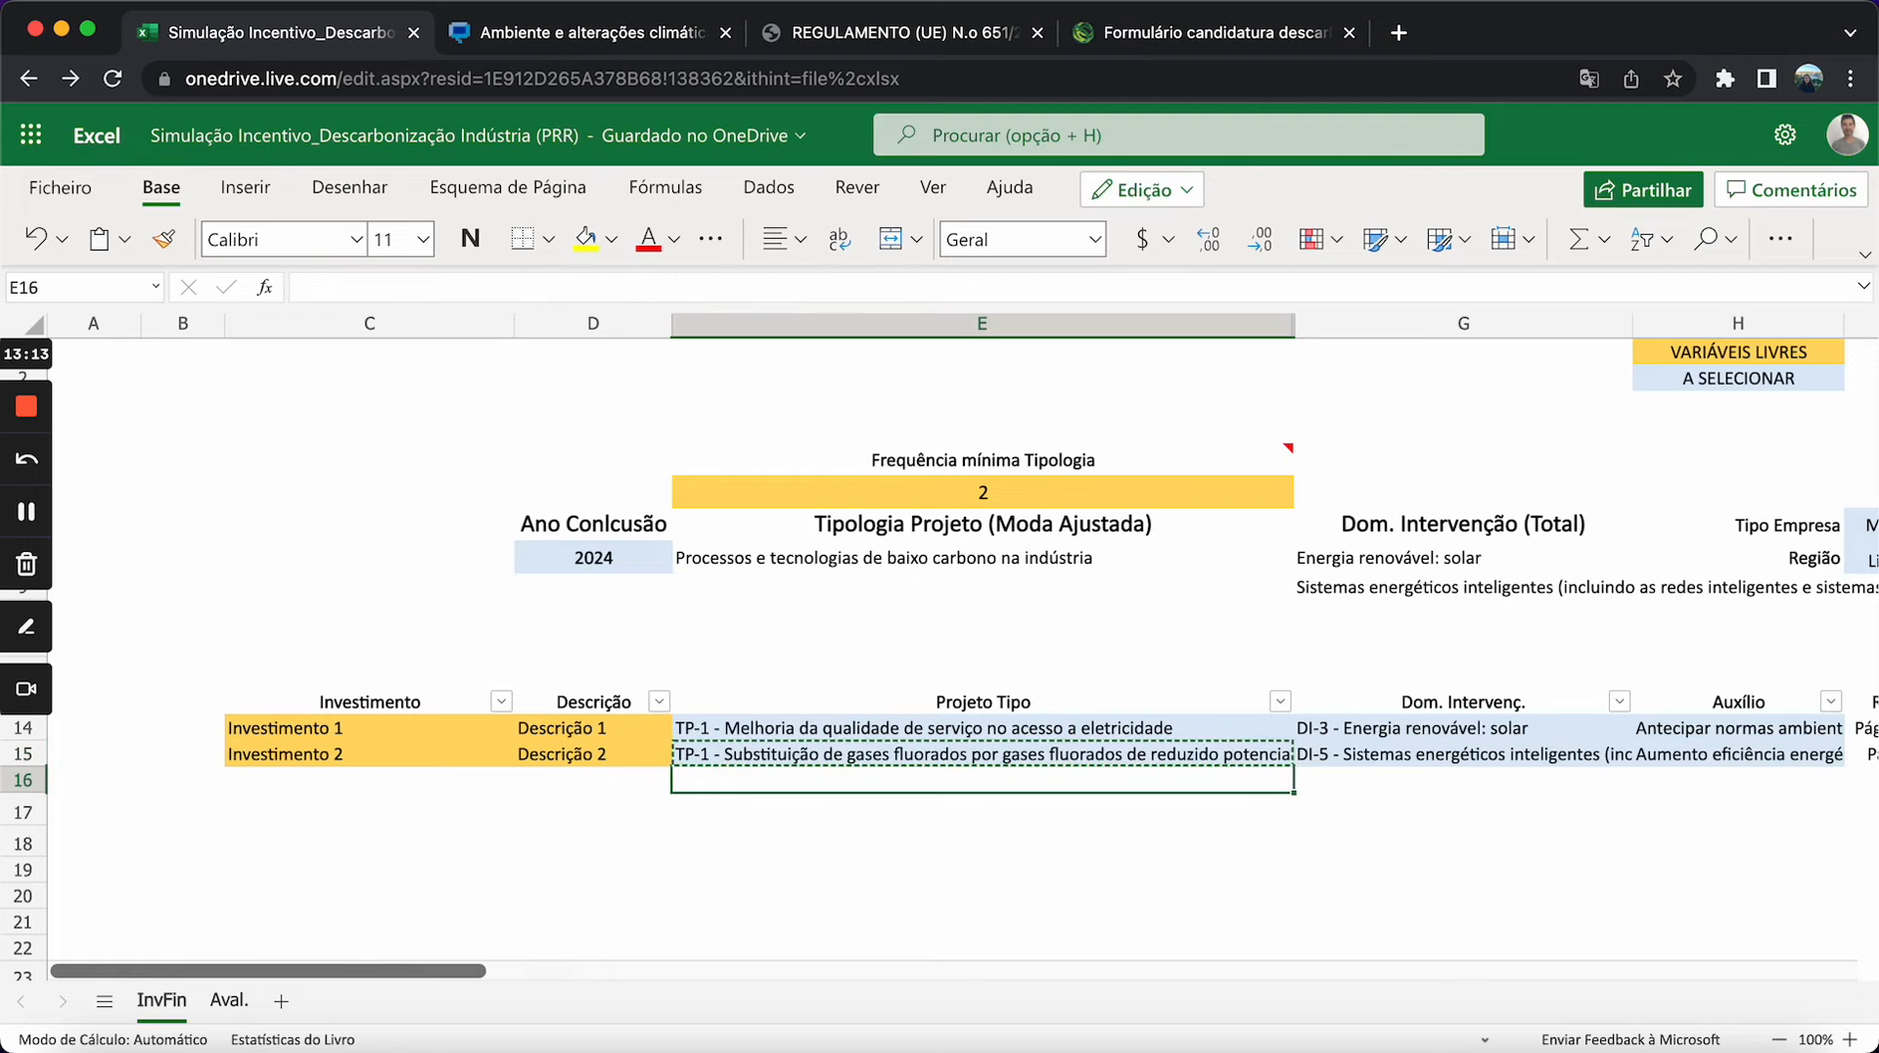
pyautogui.press('super+v')
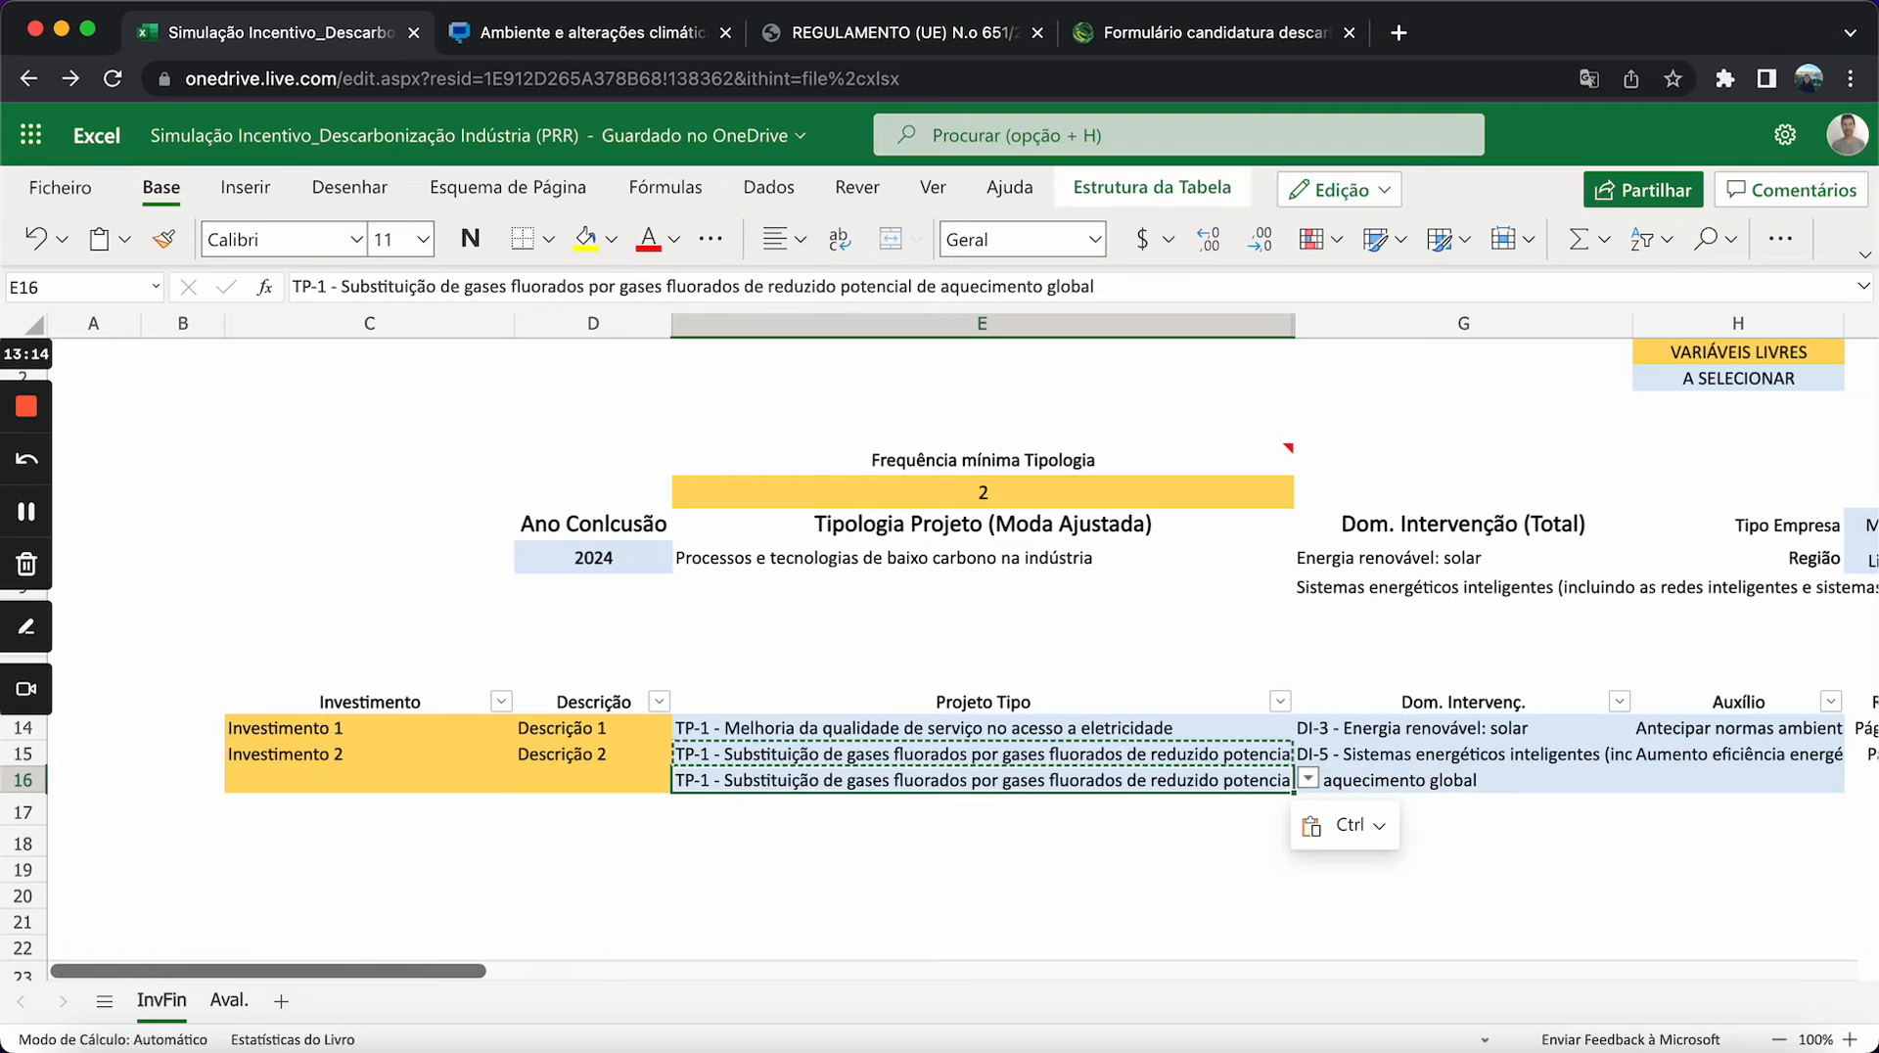
pyautogui.click(1307, 780)
pyautogui.scroll(-5, 1024, 884)
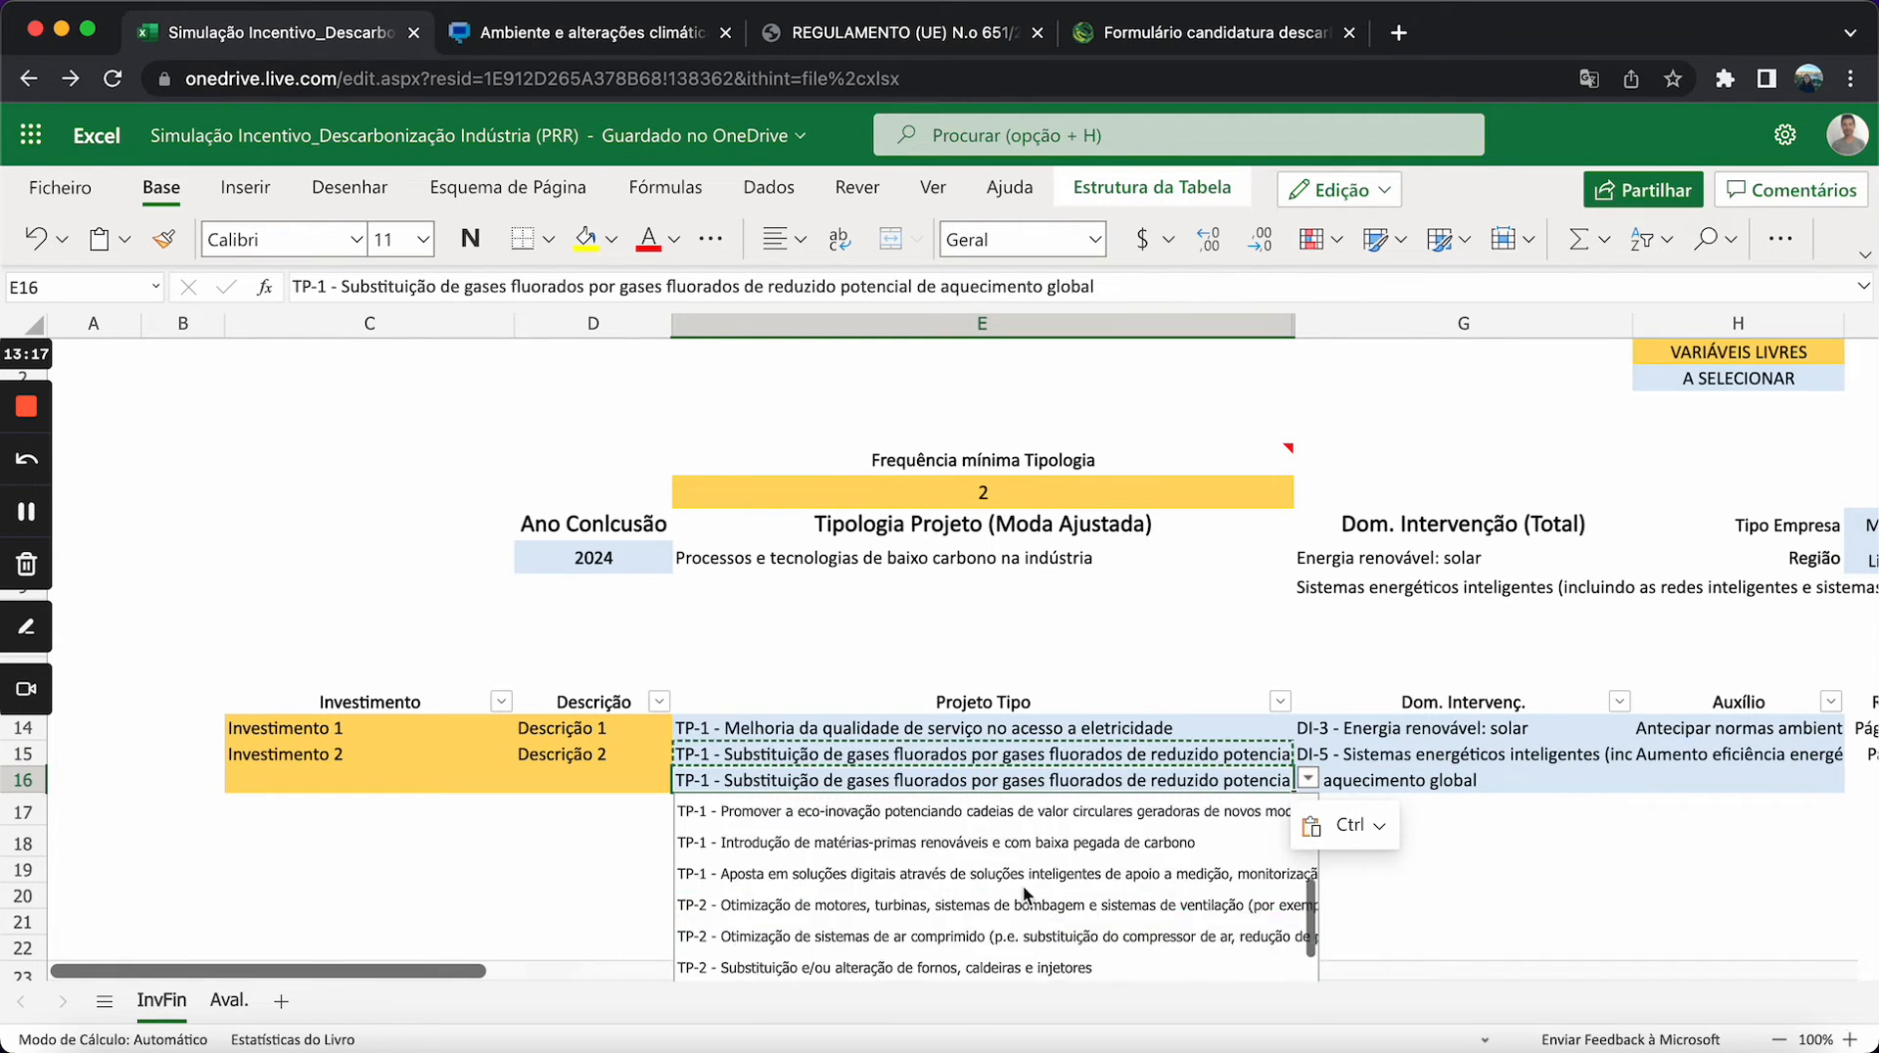
pyautogui.click(909, 898)
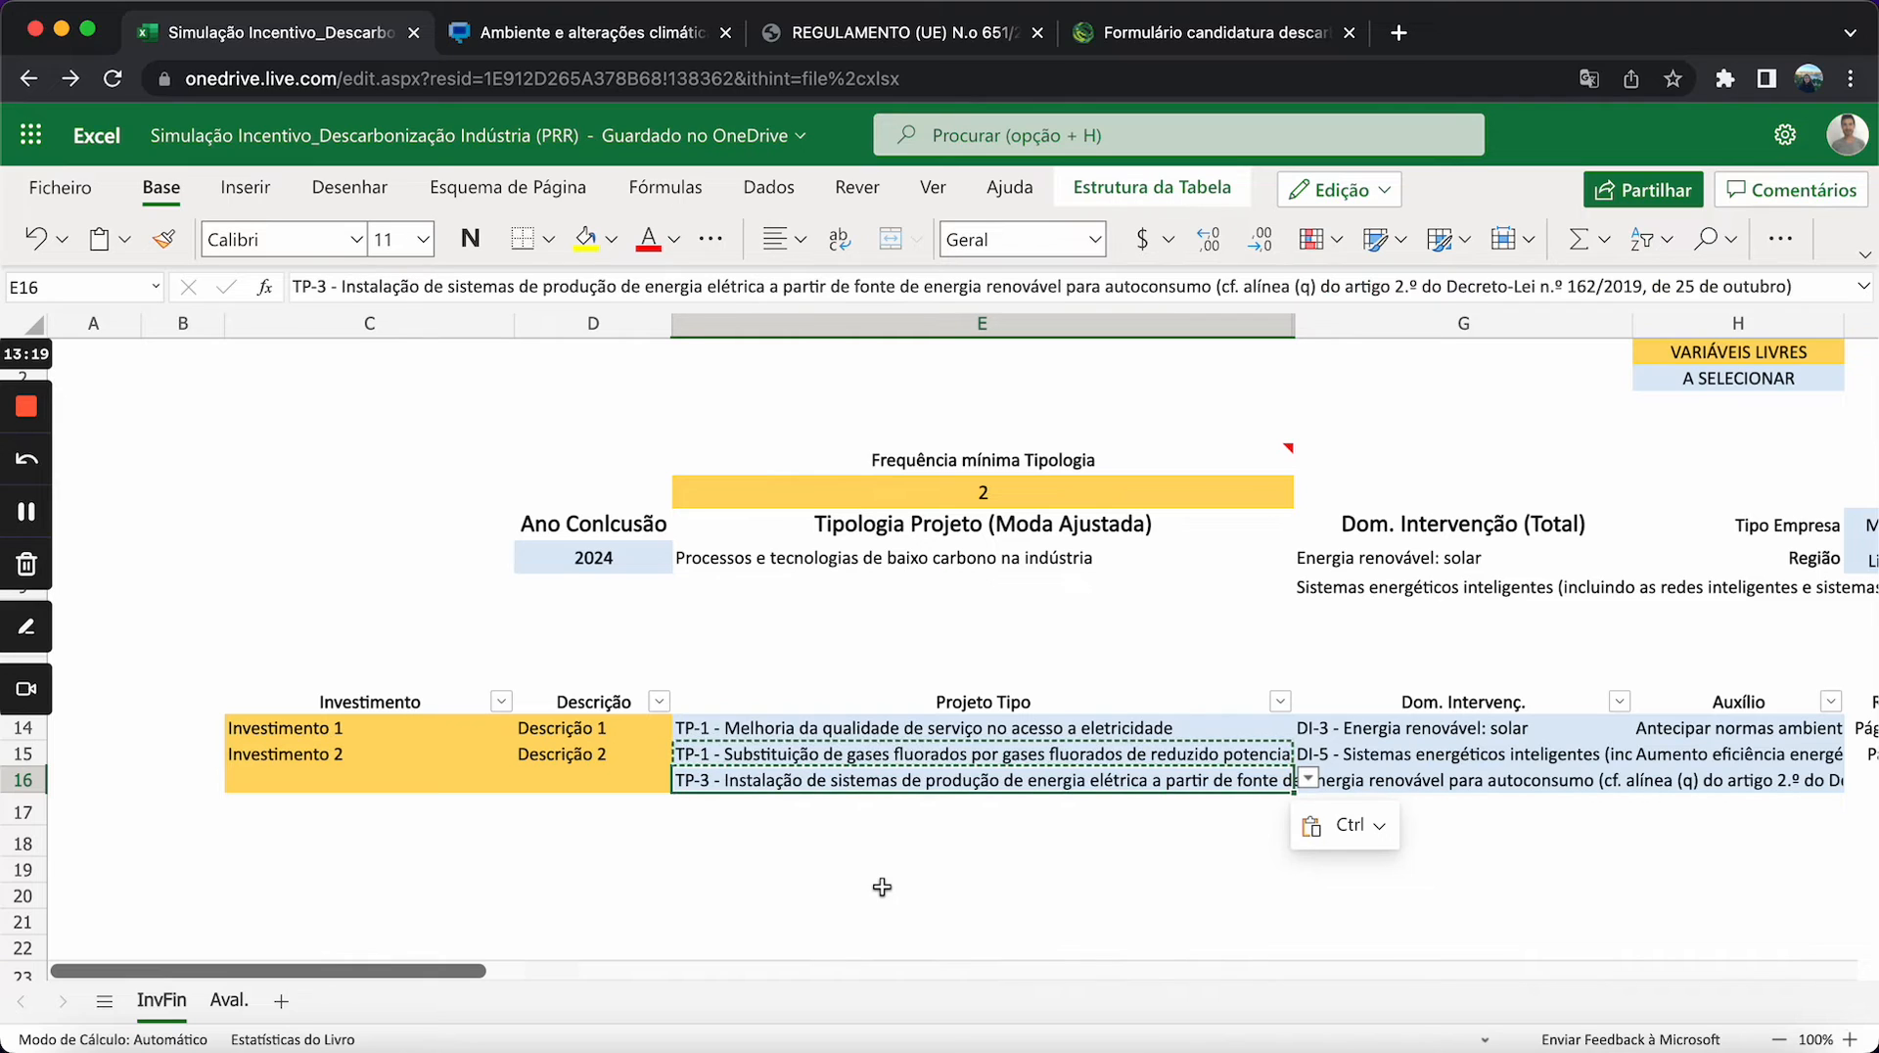
pyautogui.click(882, 887)
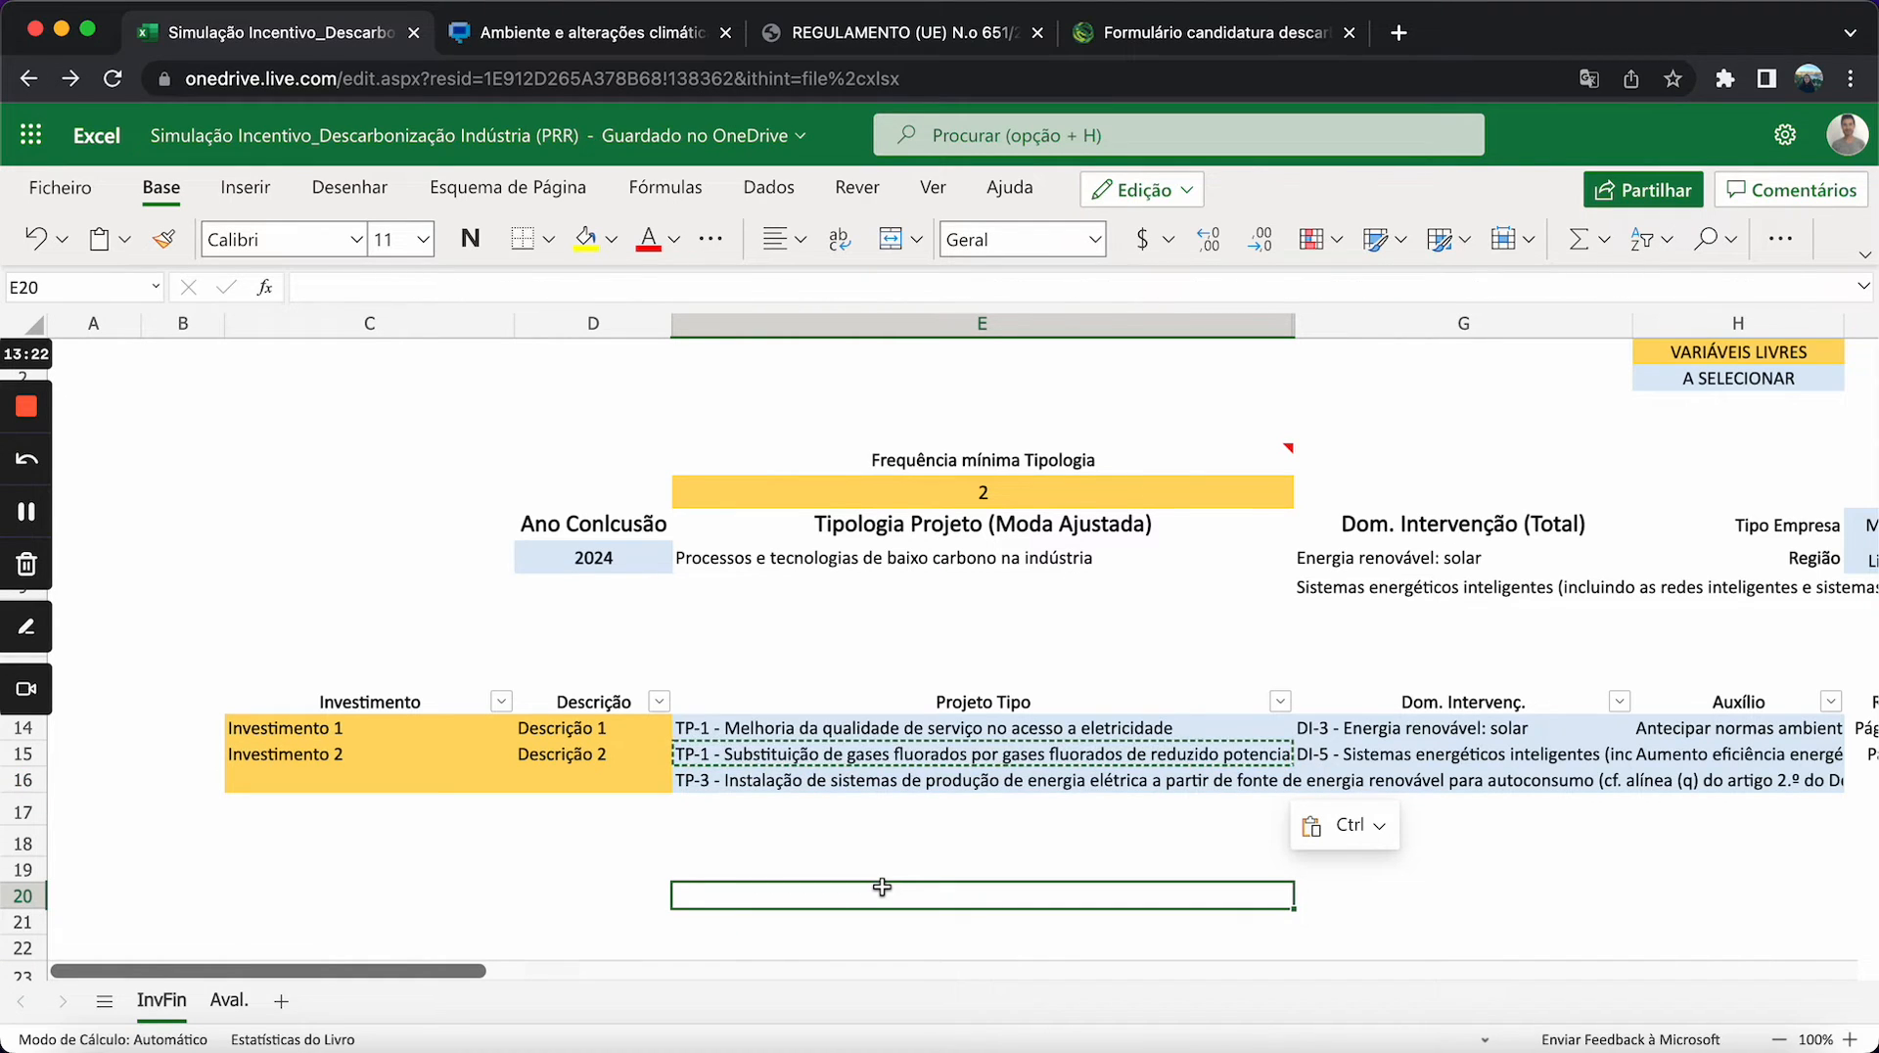
pyautogui.click(990, 492)
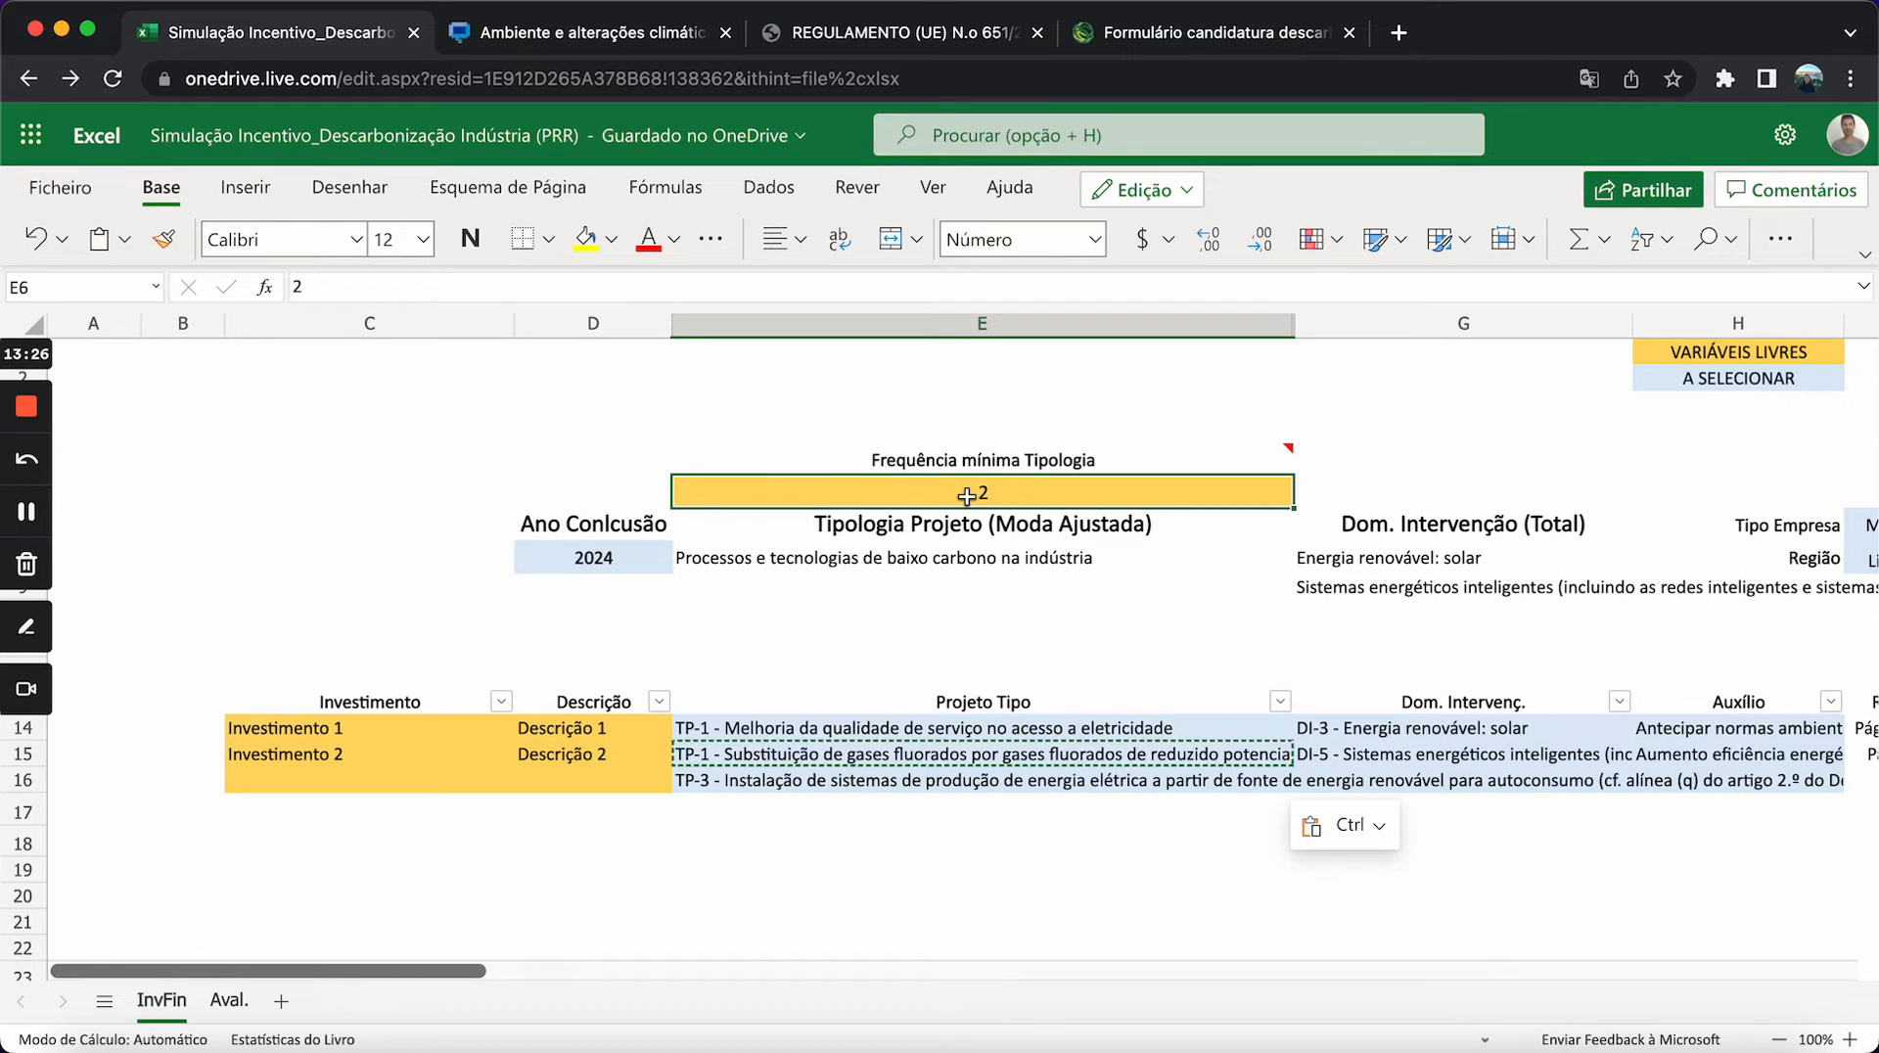
# - Try duplicating the TP-3 Projeto Tipo into a fourth row and check the Tipologia Projeto (Moda Ajustada) cell
pyautogui.click(1106, 778)
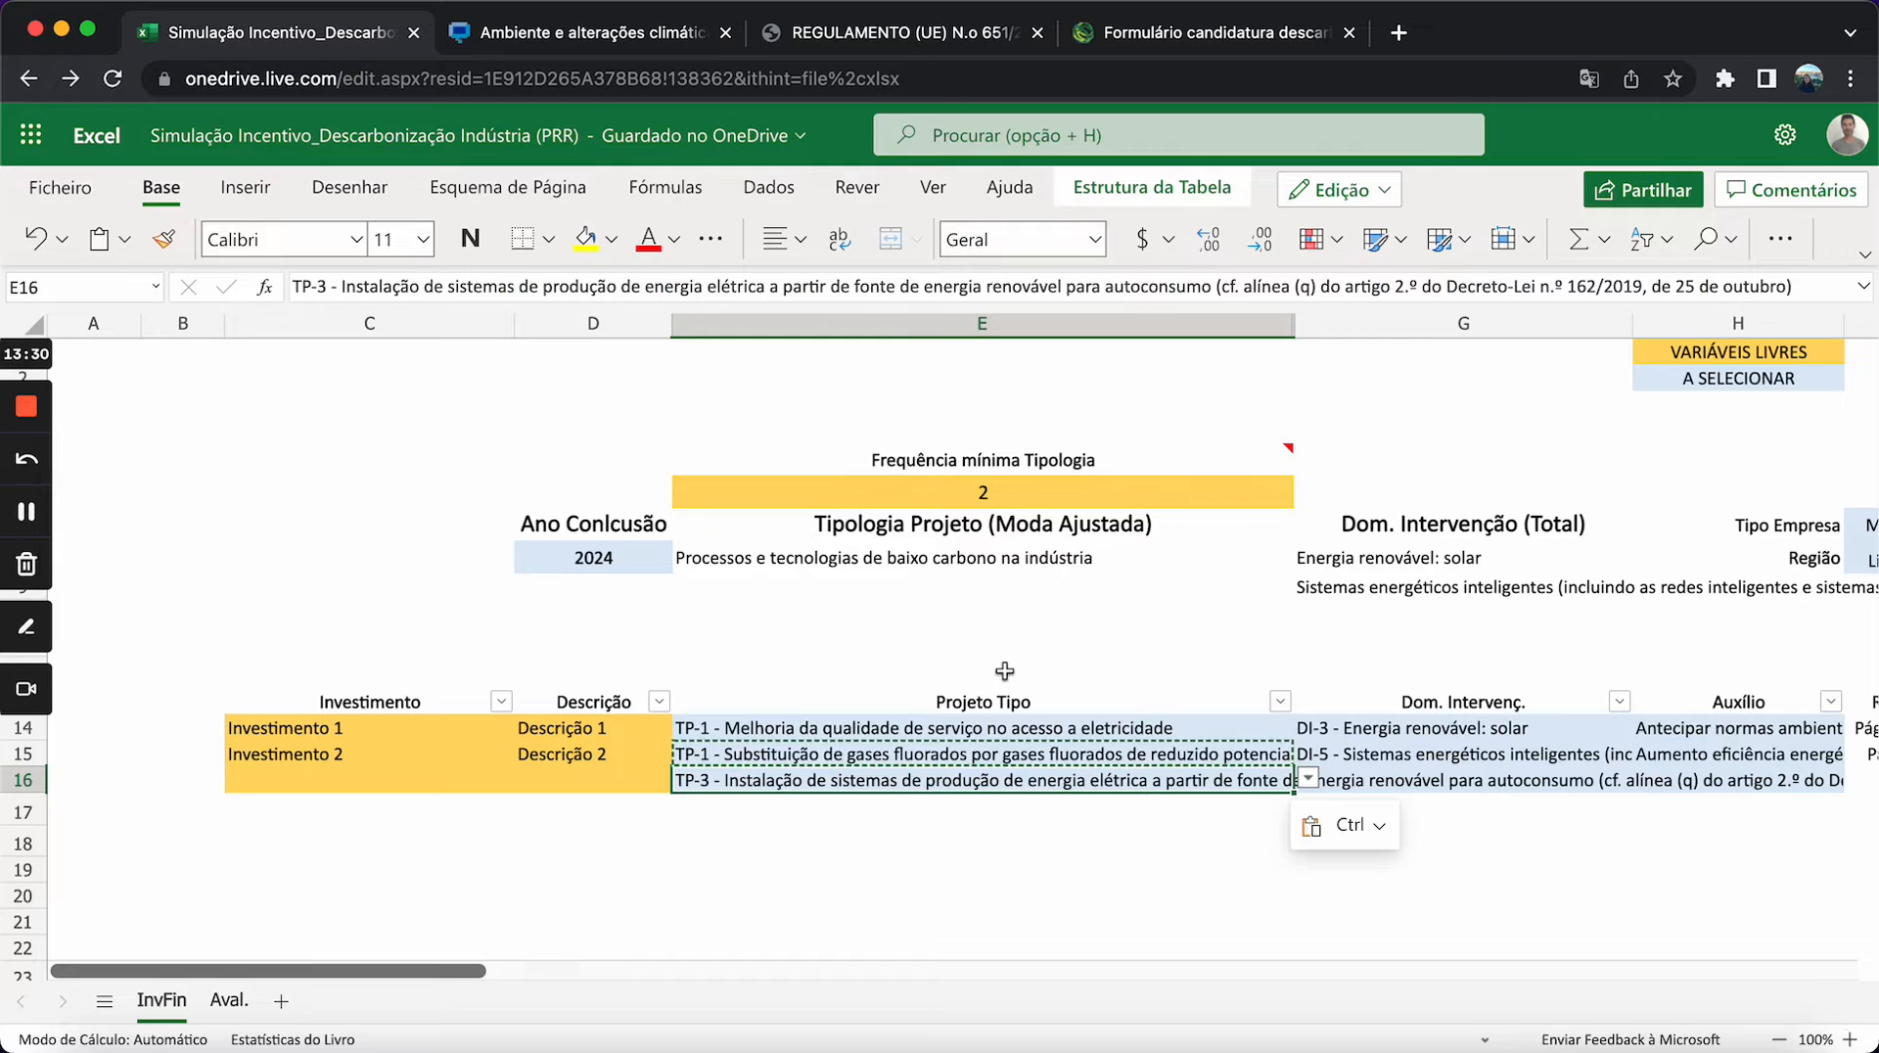
pyautogui.hotkey('ctrl', 'c')
pyautogui.click(910, 810)
pyautogui.hotkey('ctrl', 'v')
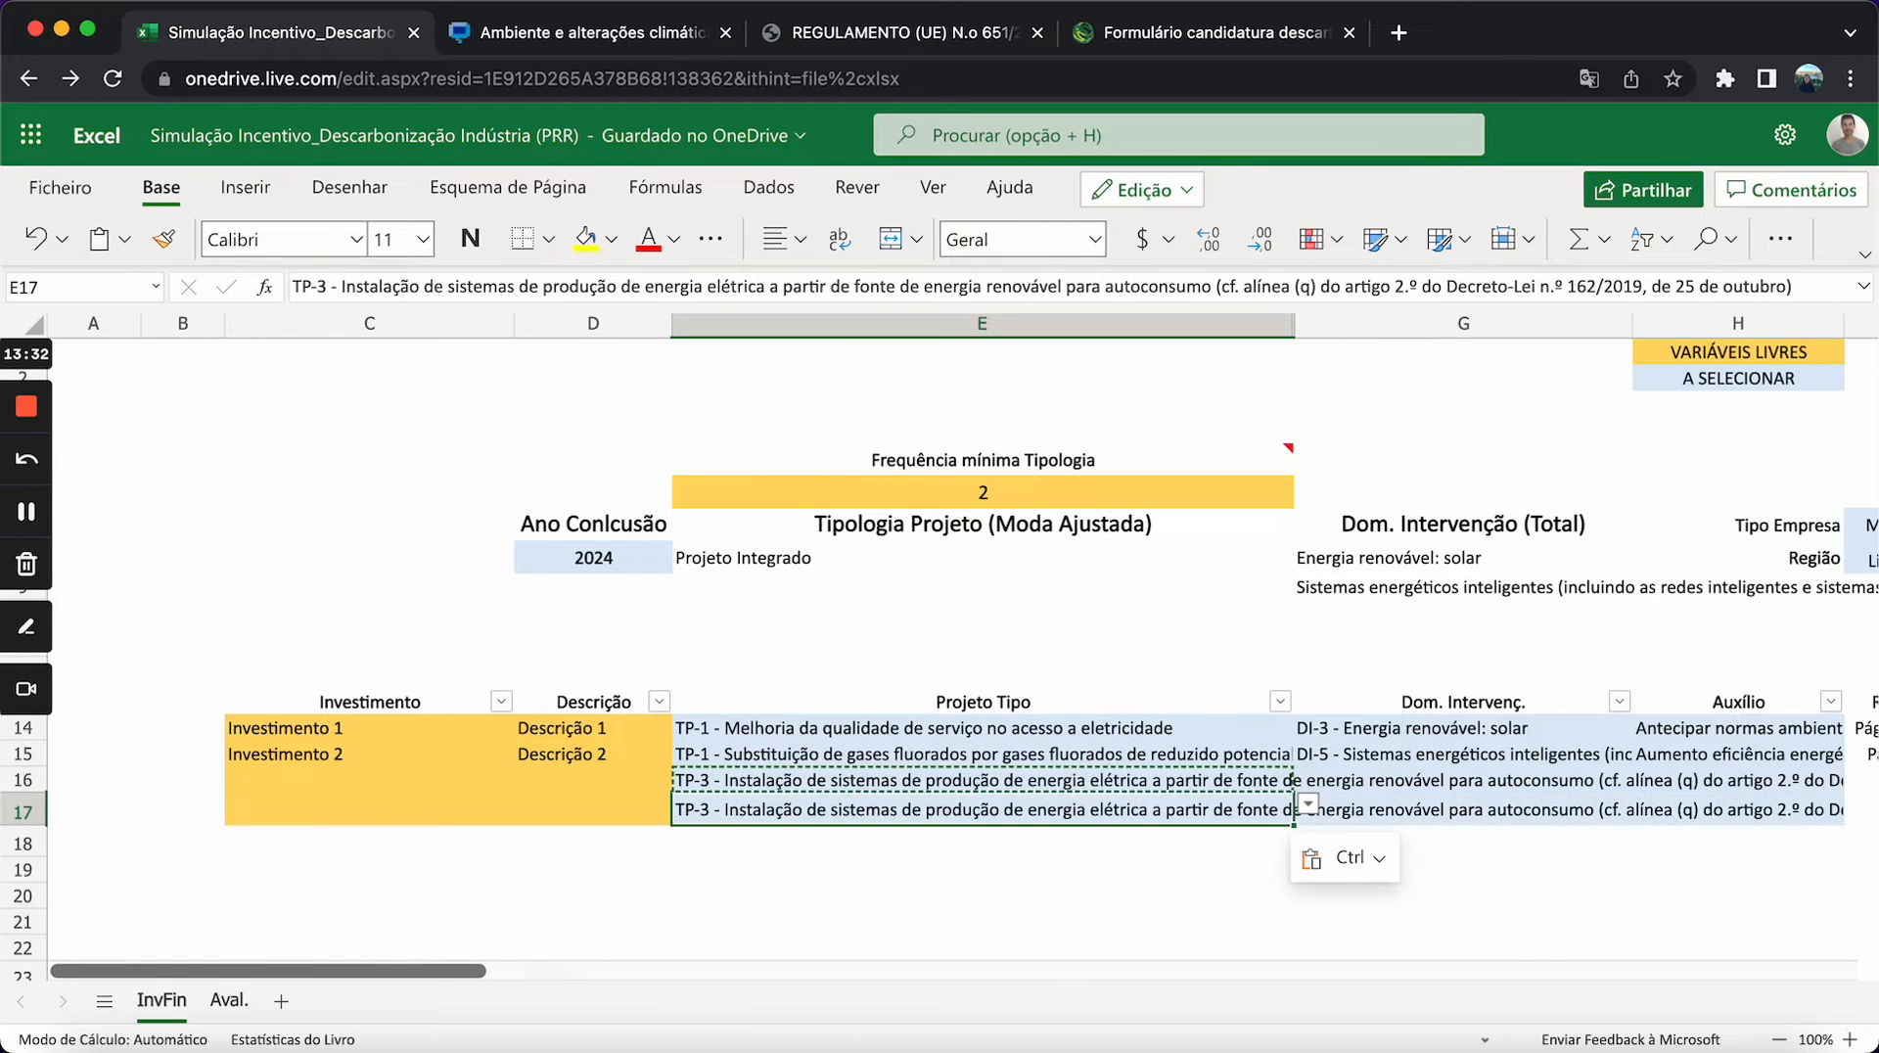
pyautogui.click(770, 555)
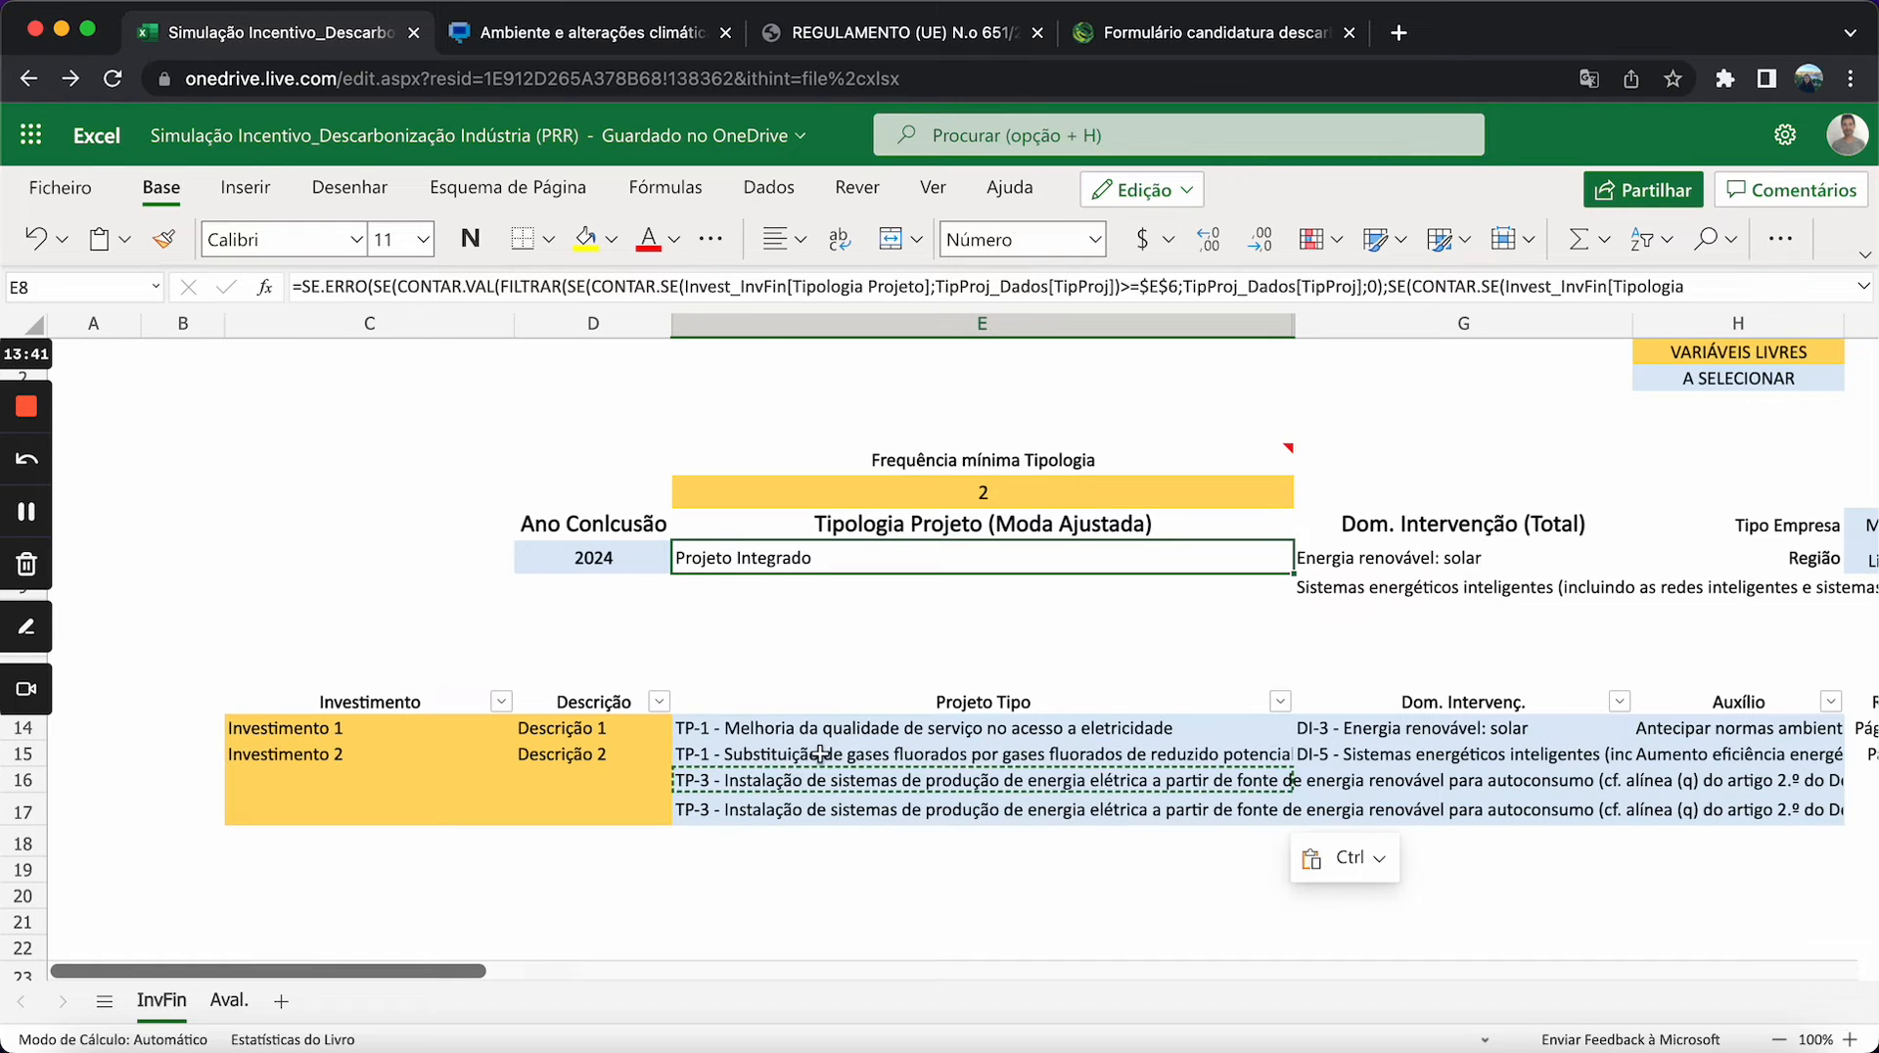
# - Undo the third and fourth Projeto Tipo entries so the table holds only the two original investments
pyautogui.press('super+z')
pyautogui.press('super+z')
pyautogui.press('super+z')
pyautogui.press('super+z')
pyautogui.press('super+z')
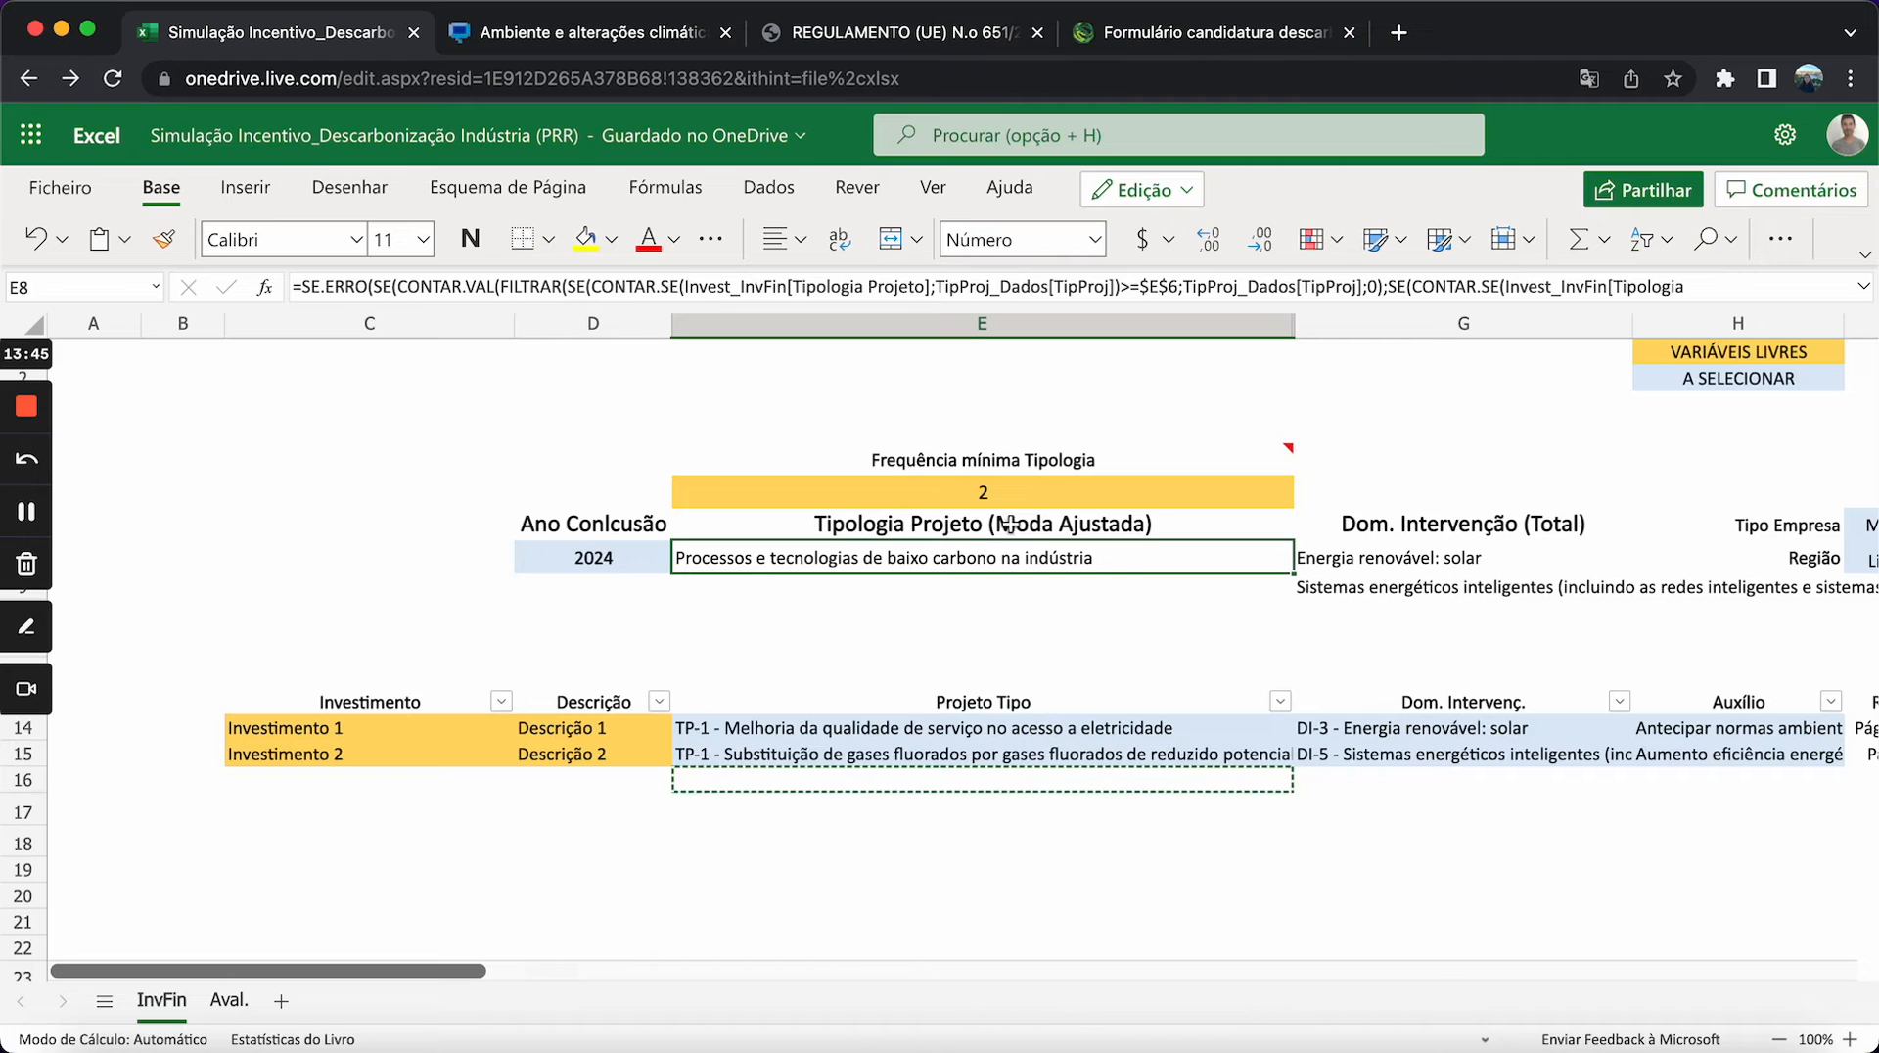
# - Try 3 as the Frequência mínima Tipologia, and undo the change
pyautogui.click(975, 490)
pyautogui.write('3')
pyautogui.press('Return')
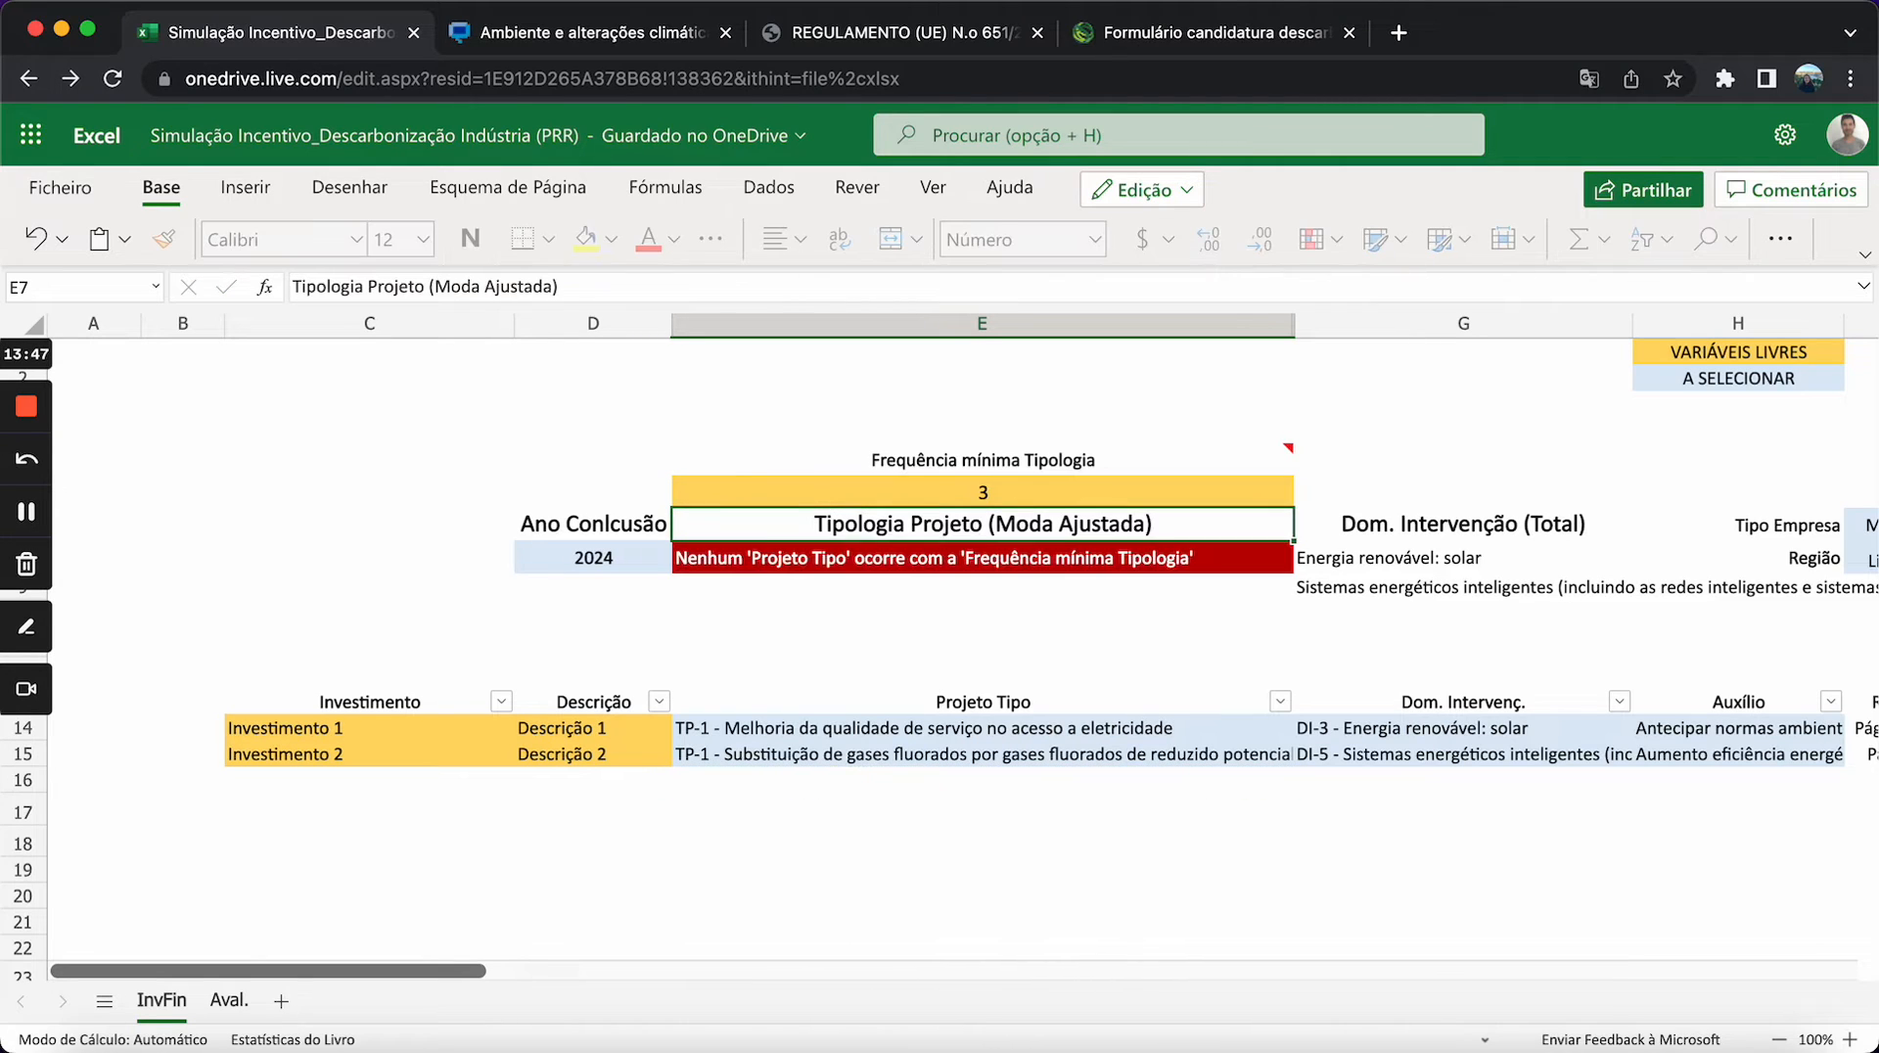
pyautogui.click(870, 608)
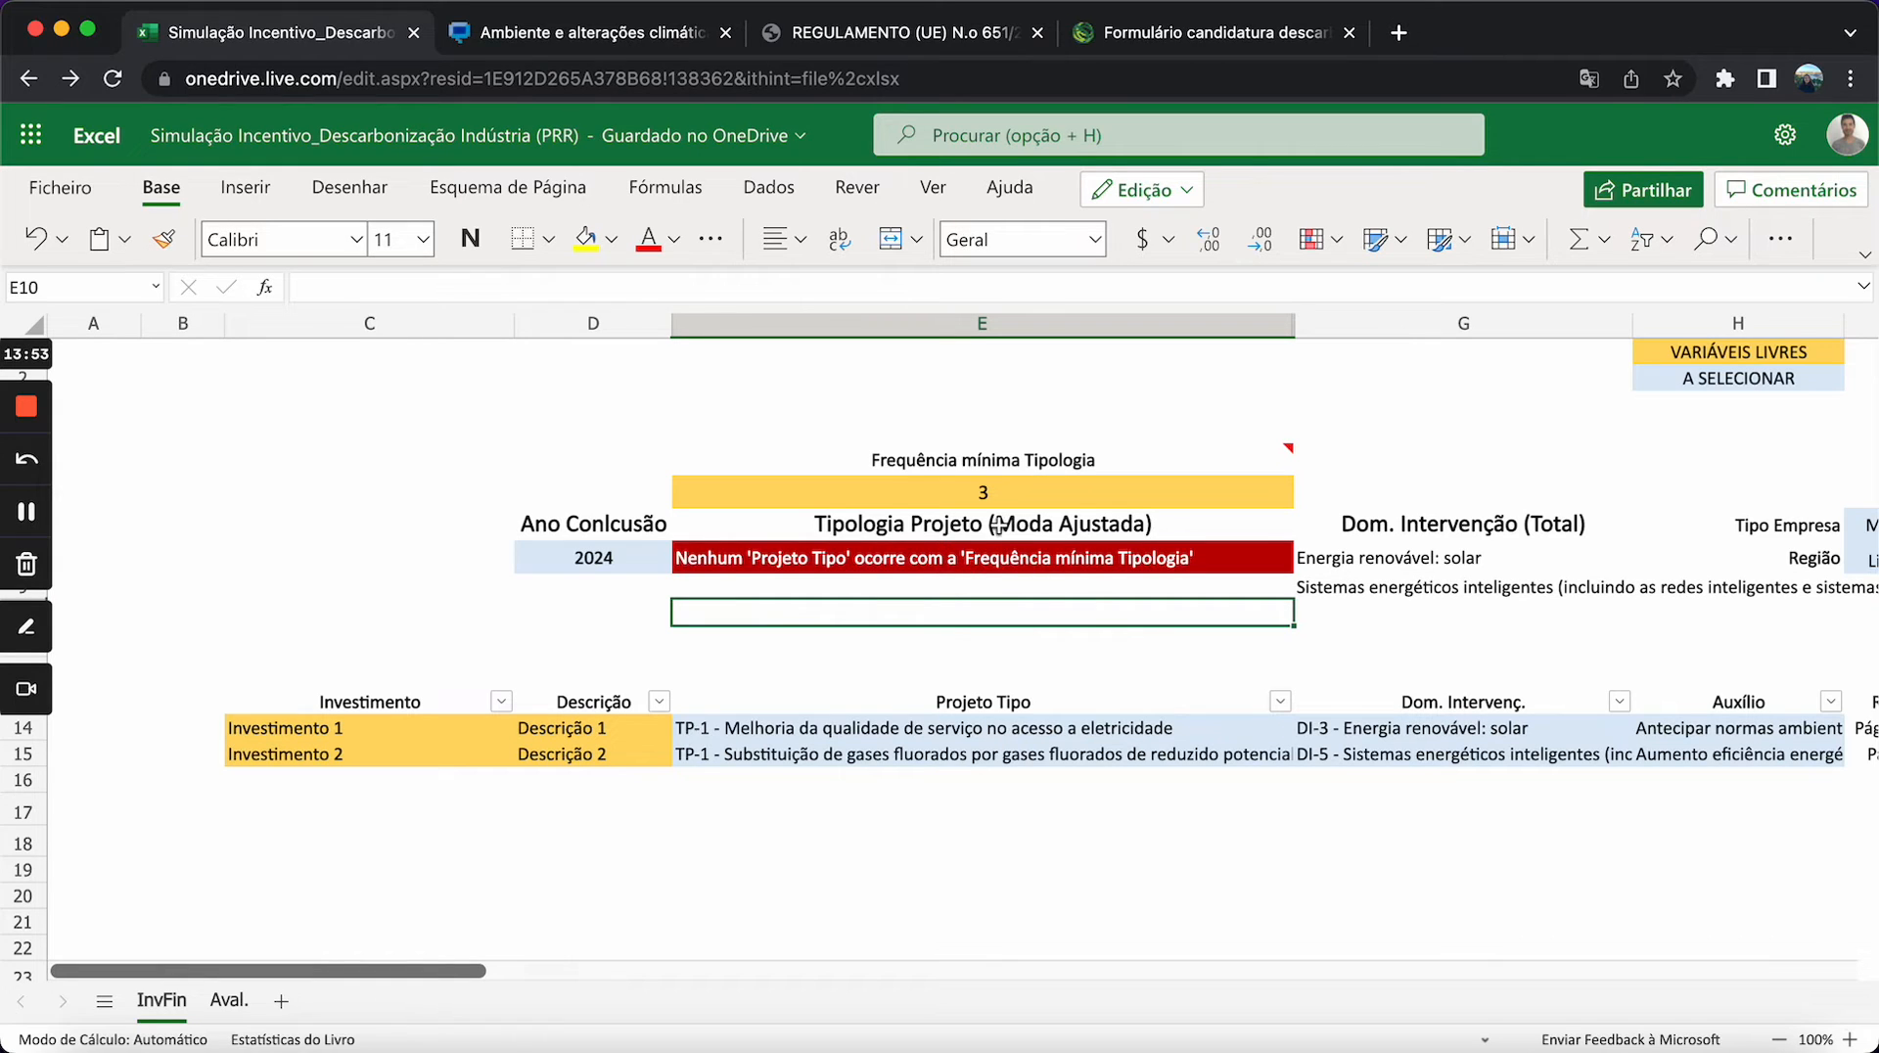
pyautogui.press('super+z')
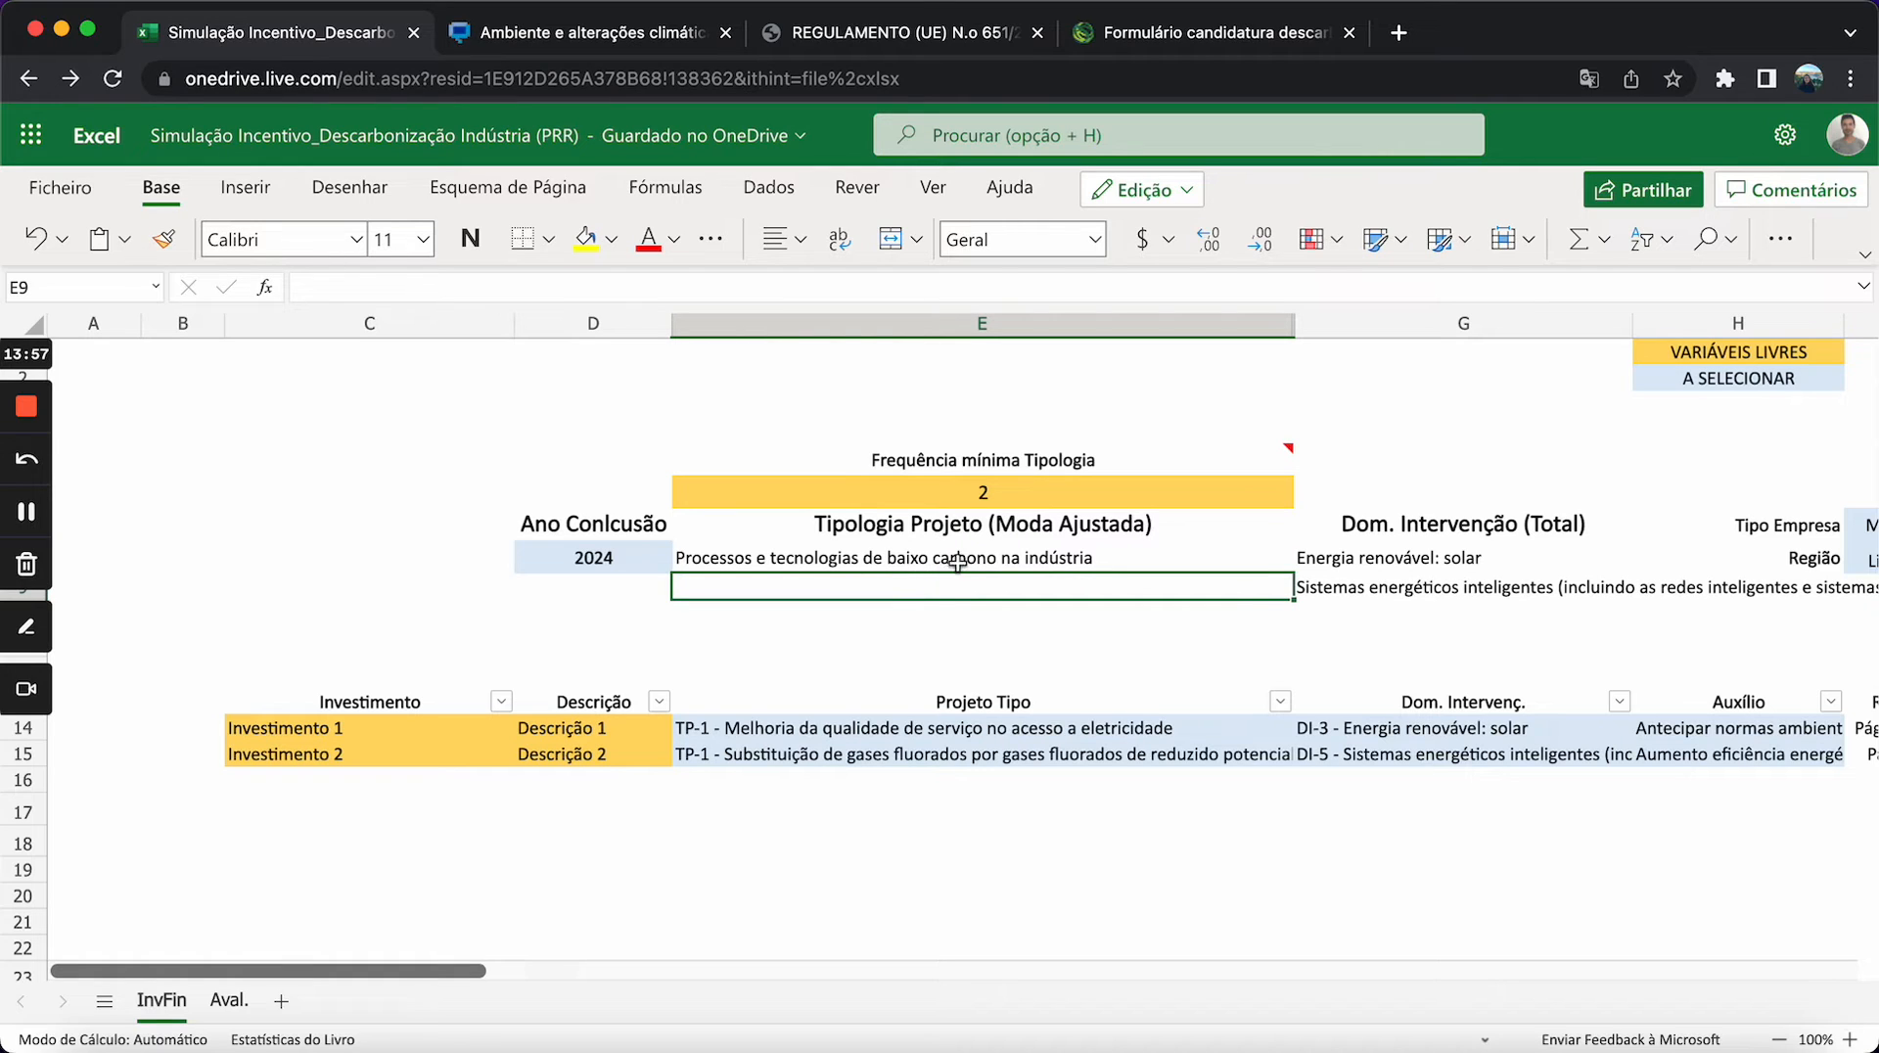
# - Examine how the Tipologia Projeto (Moda Ajustada) formula relates to the Frequência mínima Tipologia and the investments' Projeto Tipo entries
pyautogui.click(960, 562)
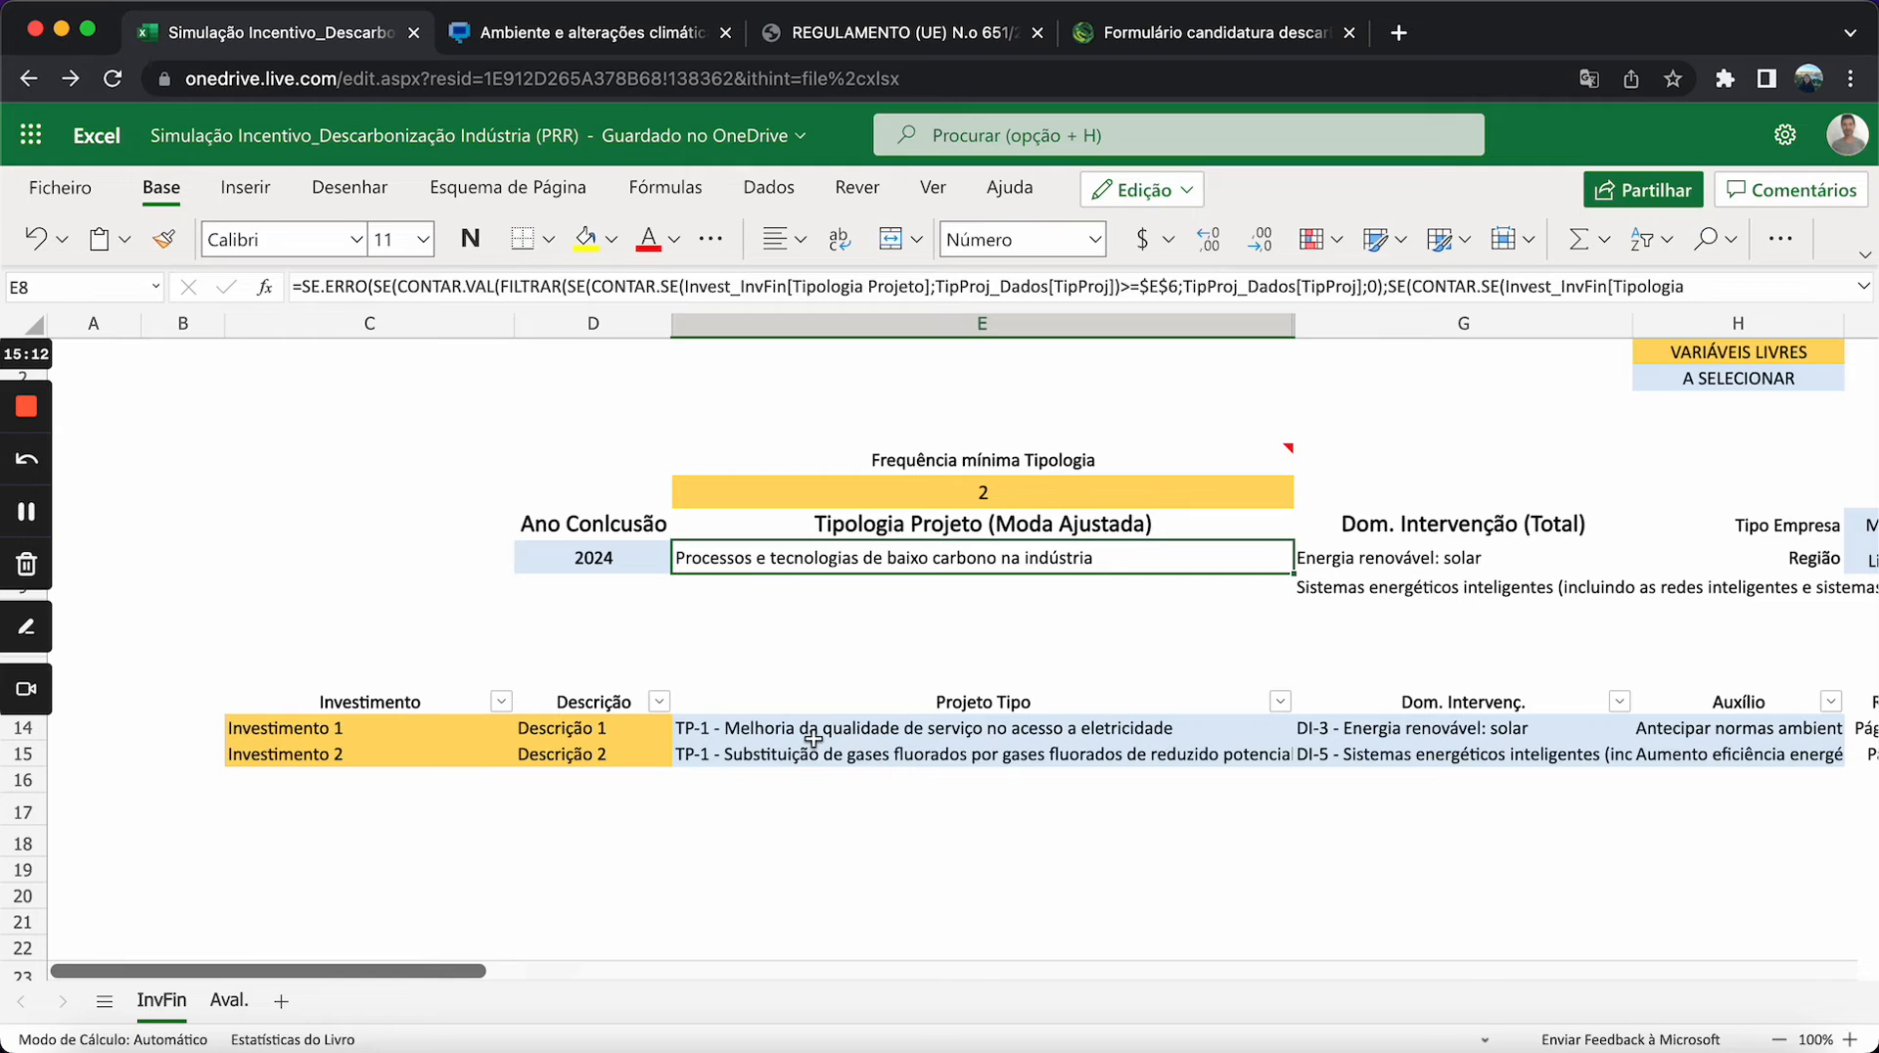
pyautogui.click(854, 648)
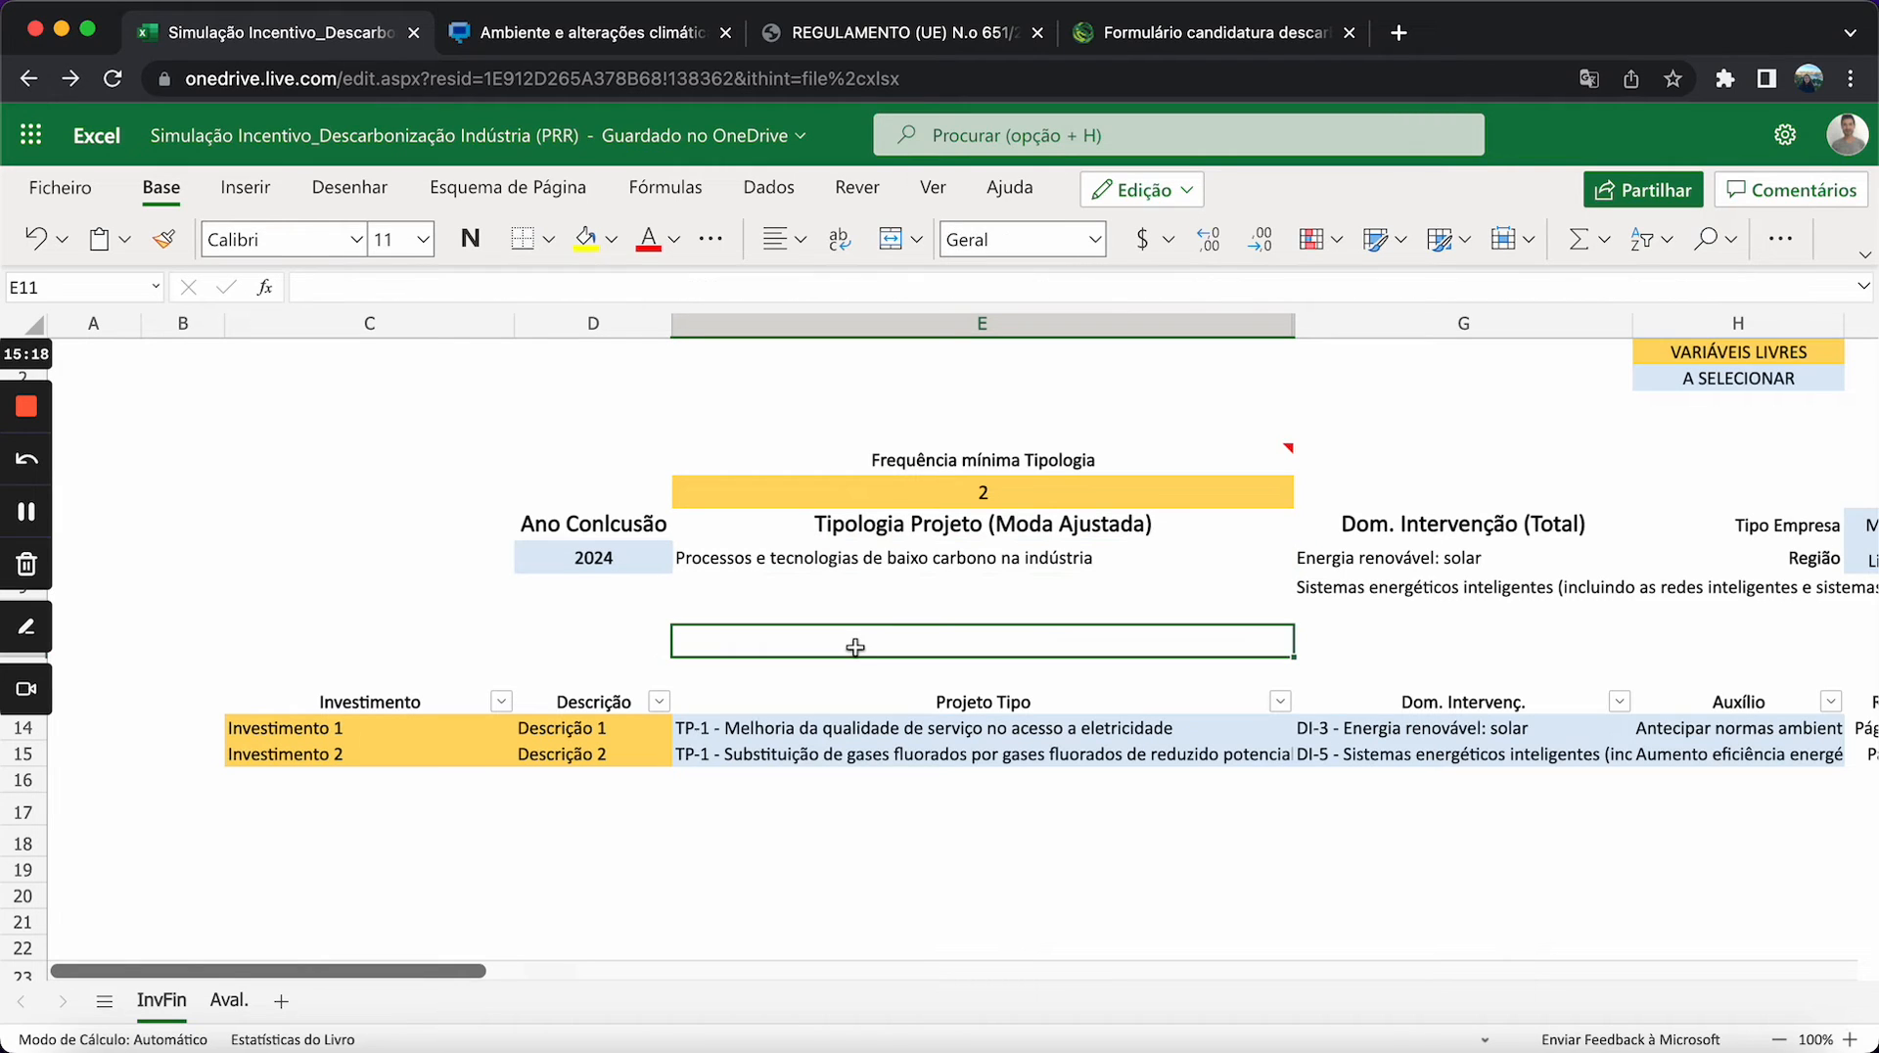
pyautogui.click(822, 556)
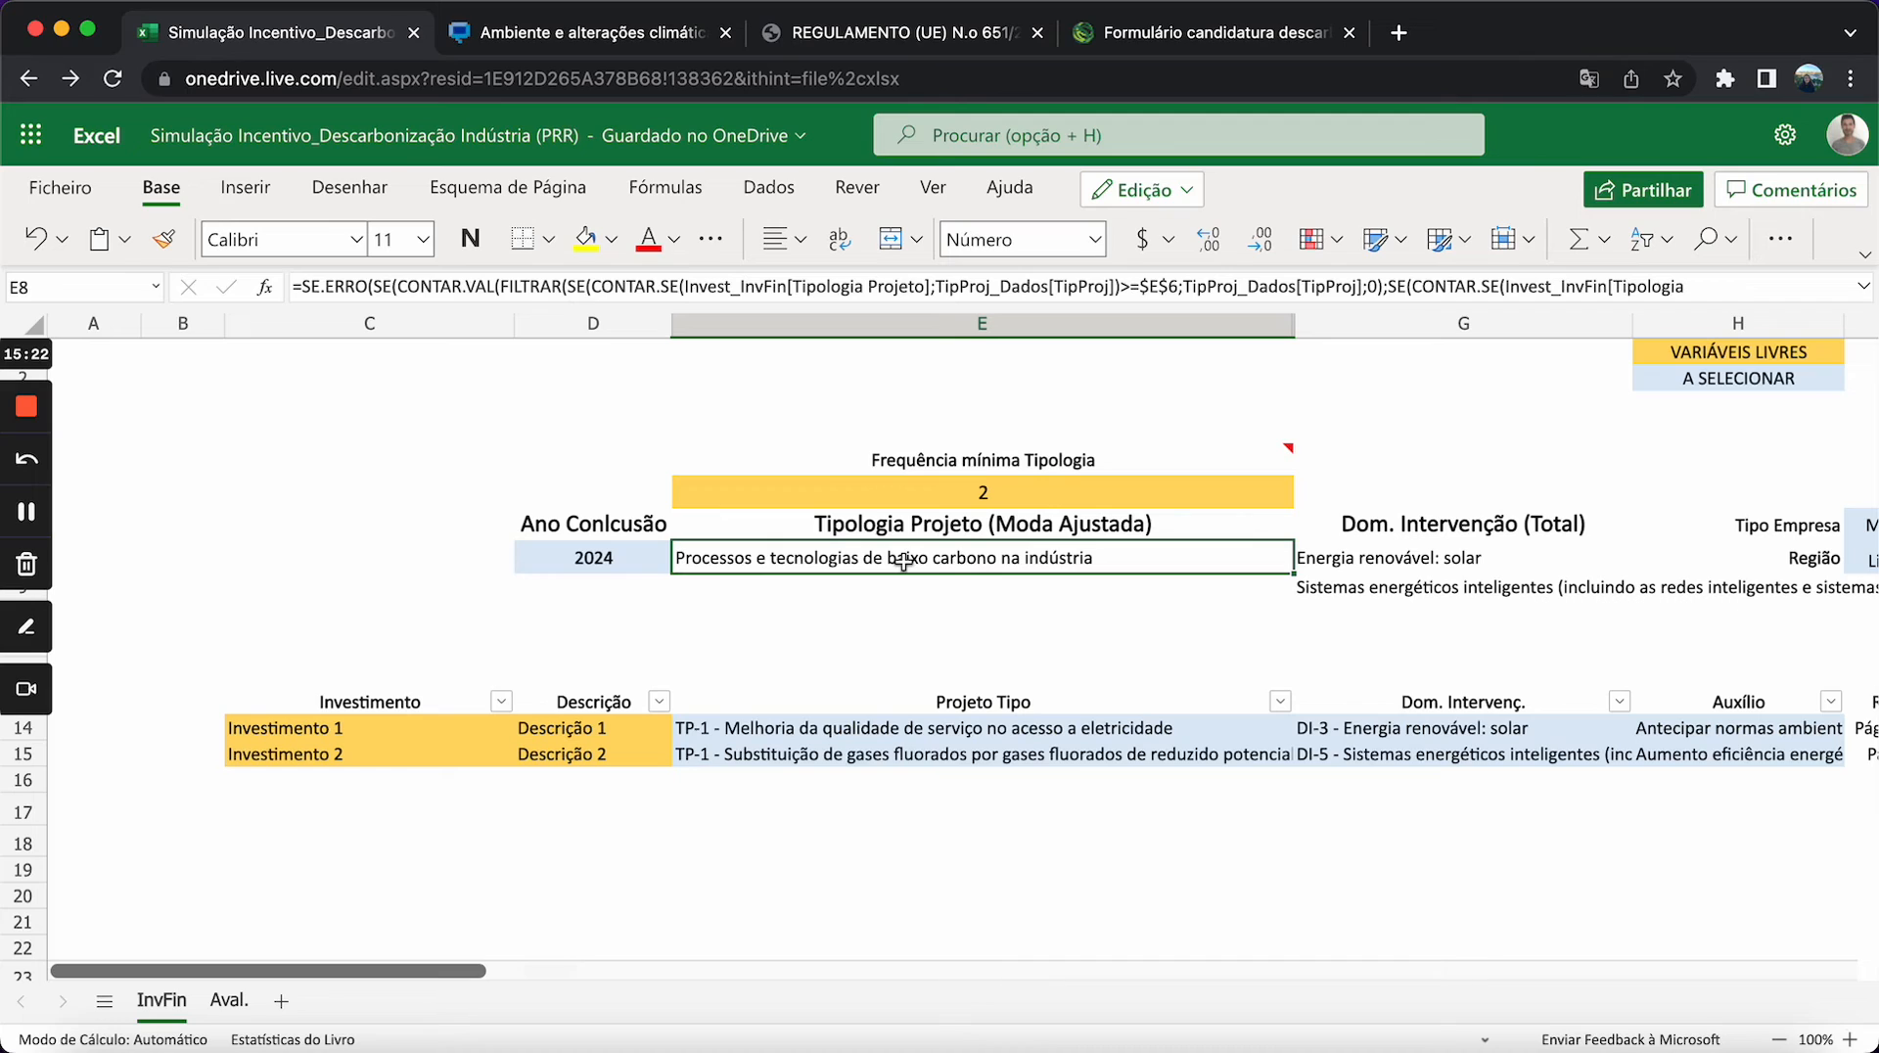
pyautogui.click(959, 490)
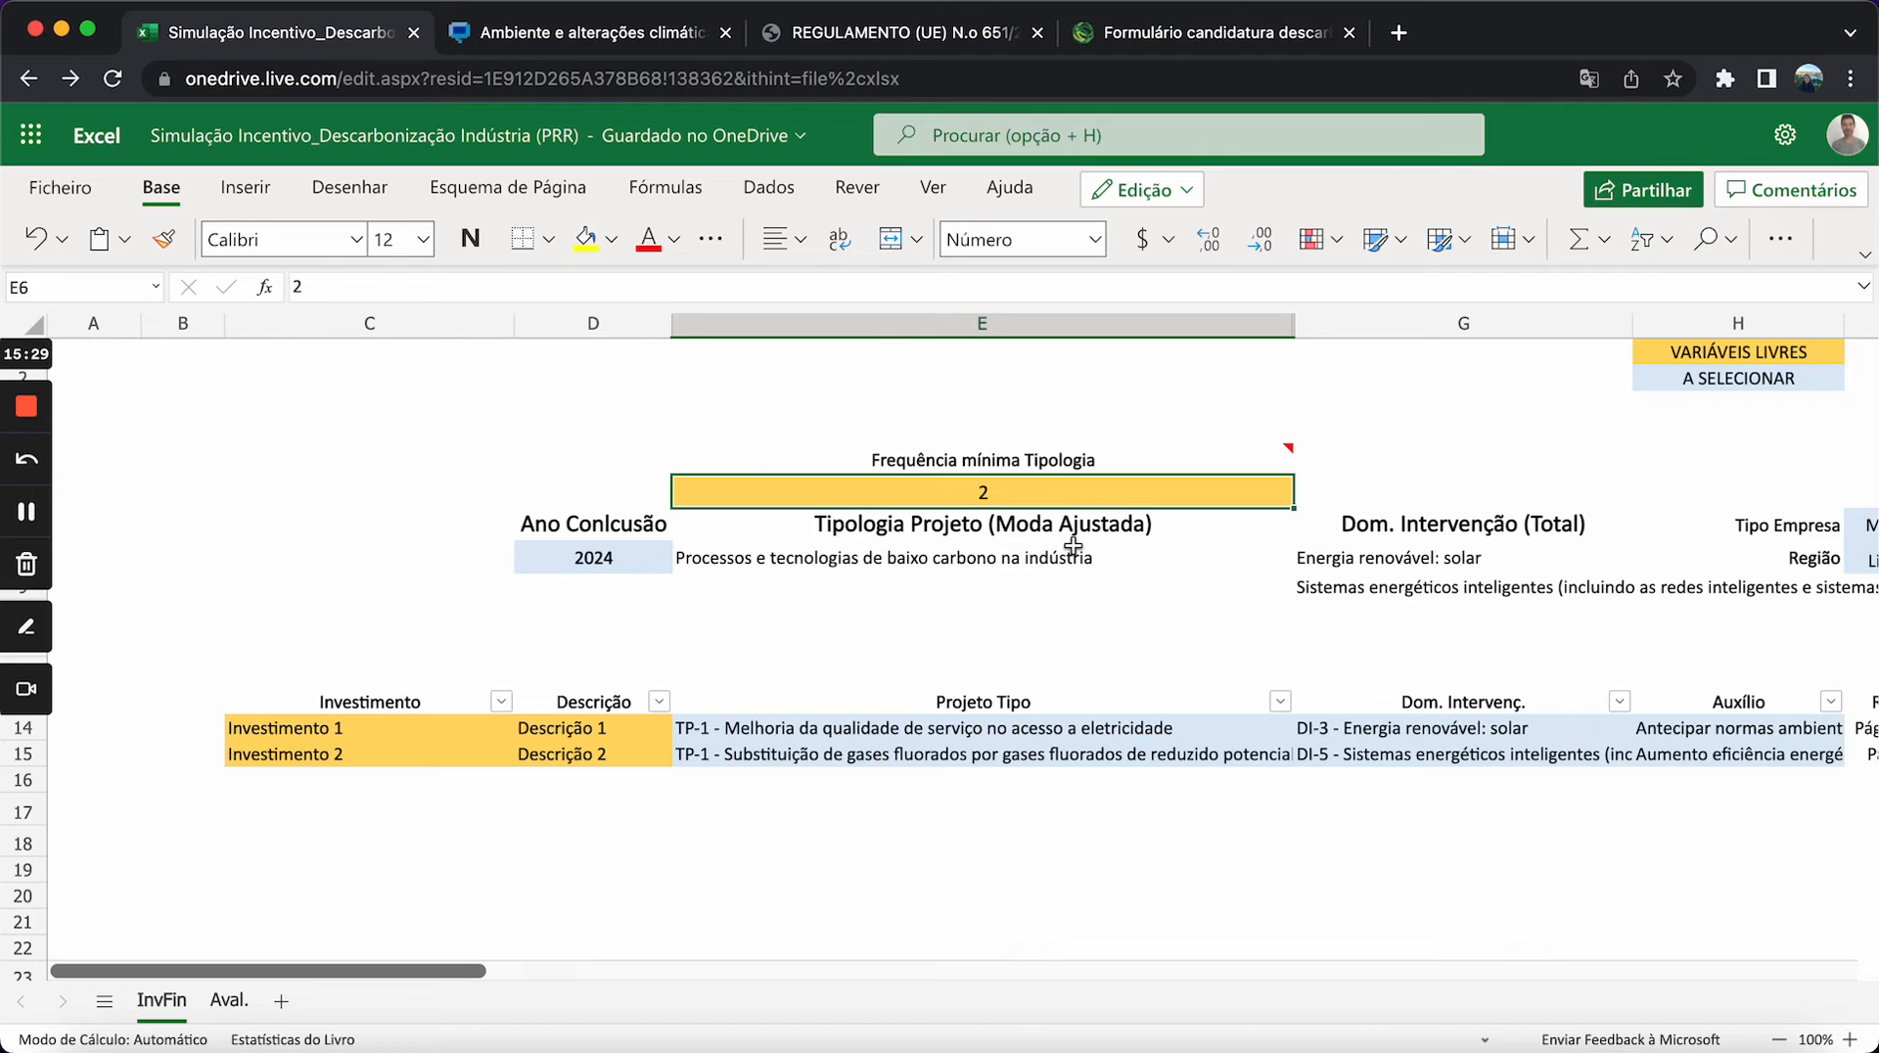
pyautogui.click(911, 607)
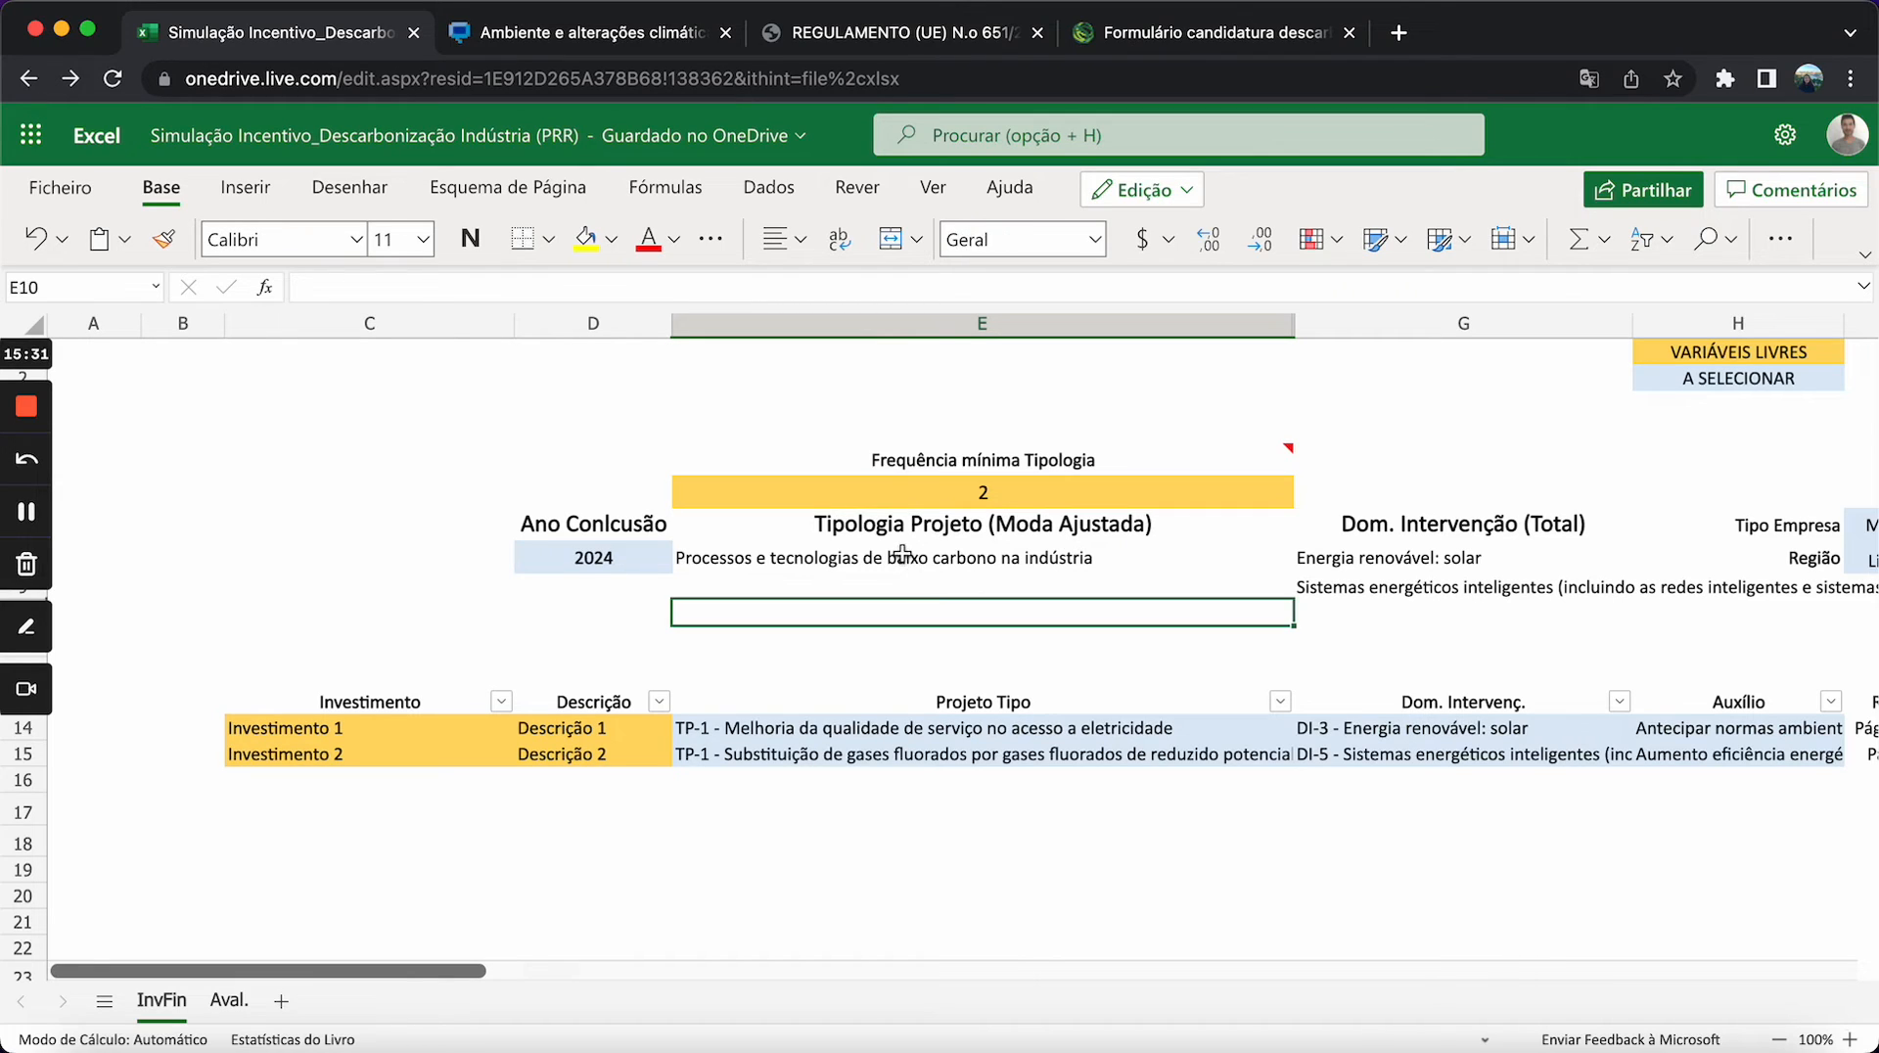
pyautogui.click(901, 555)
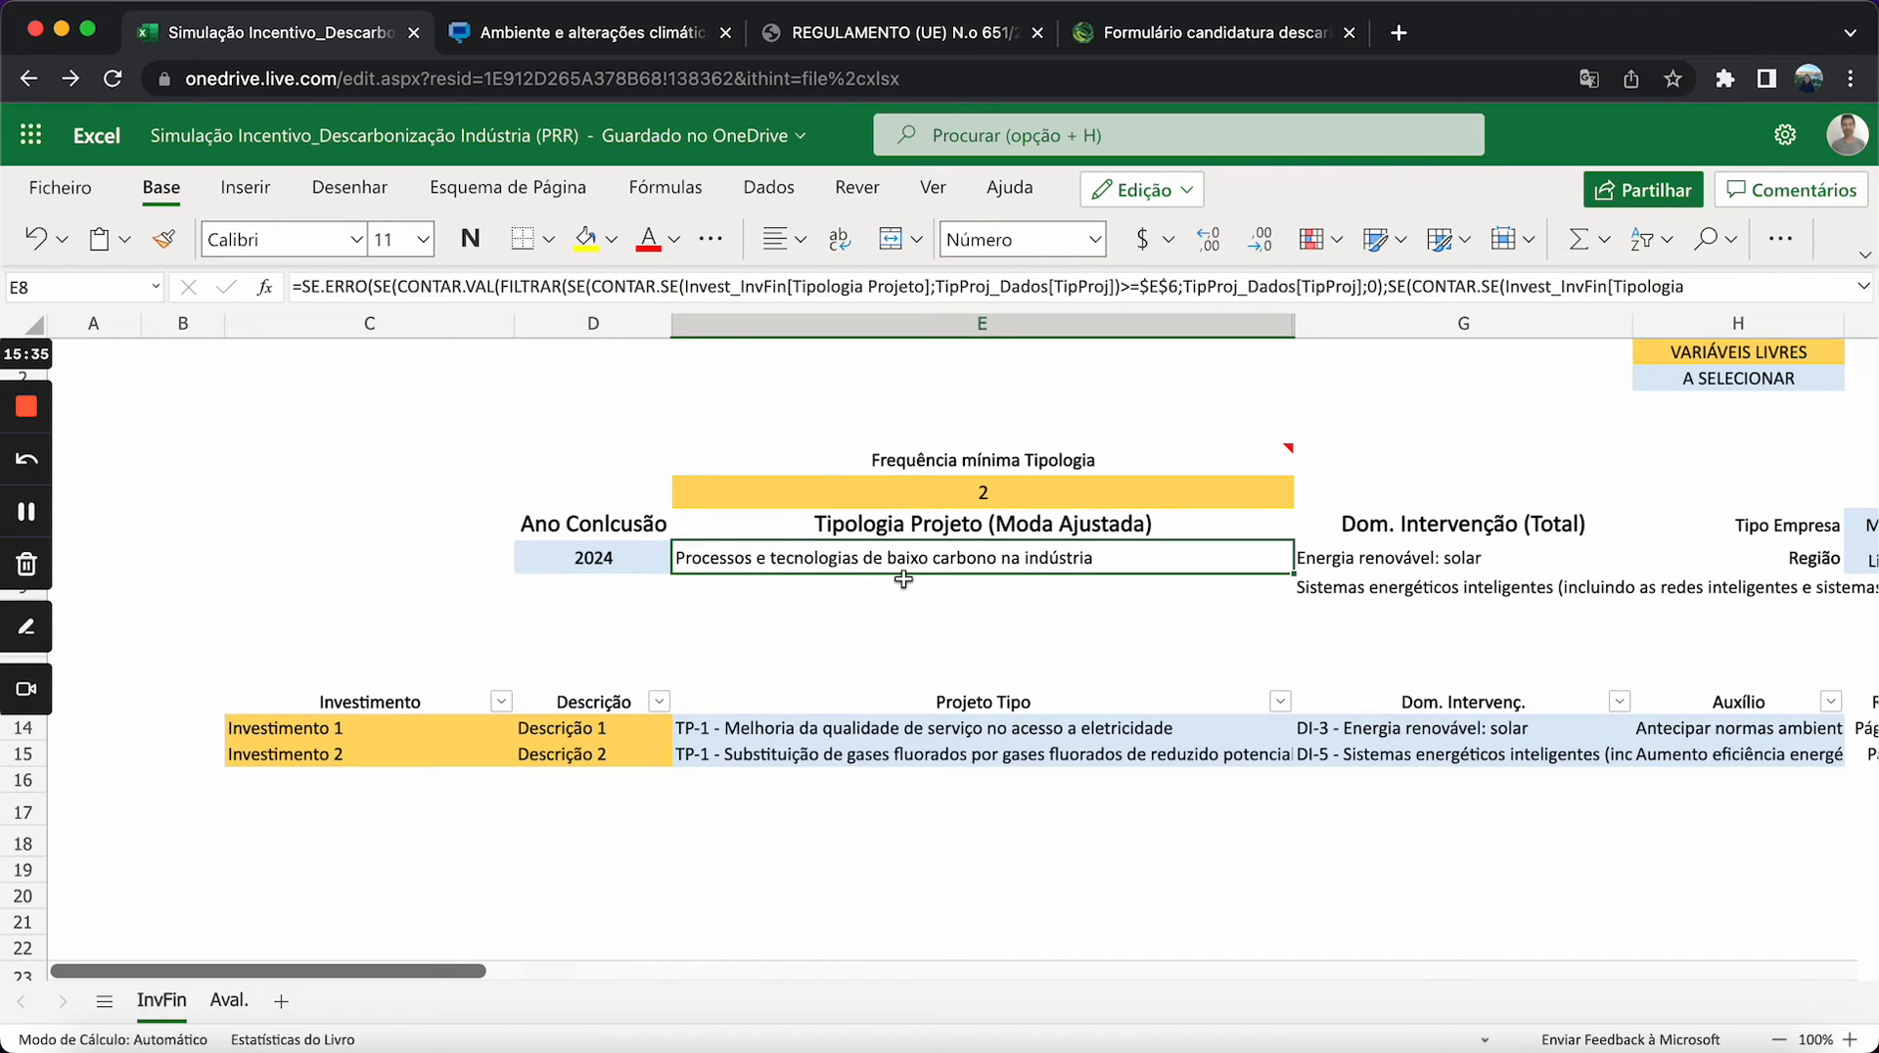
pyautogui.scroll(-1, 917, 620)
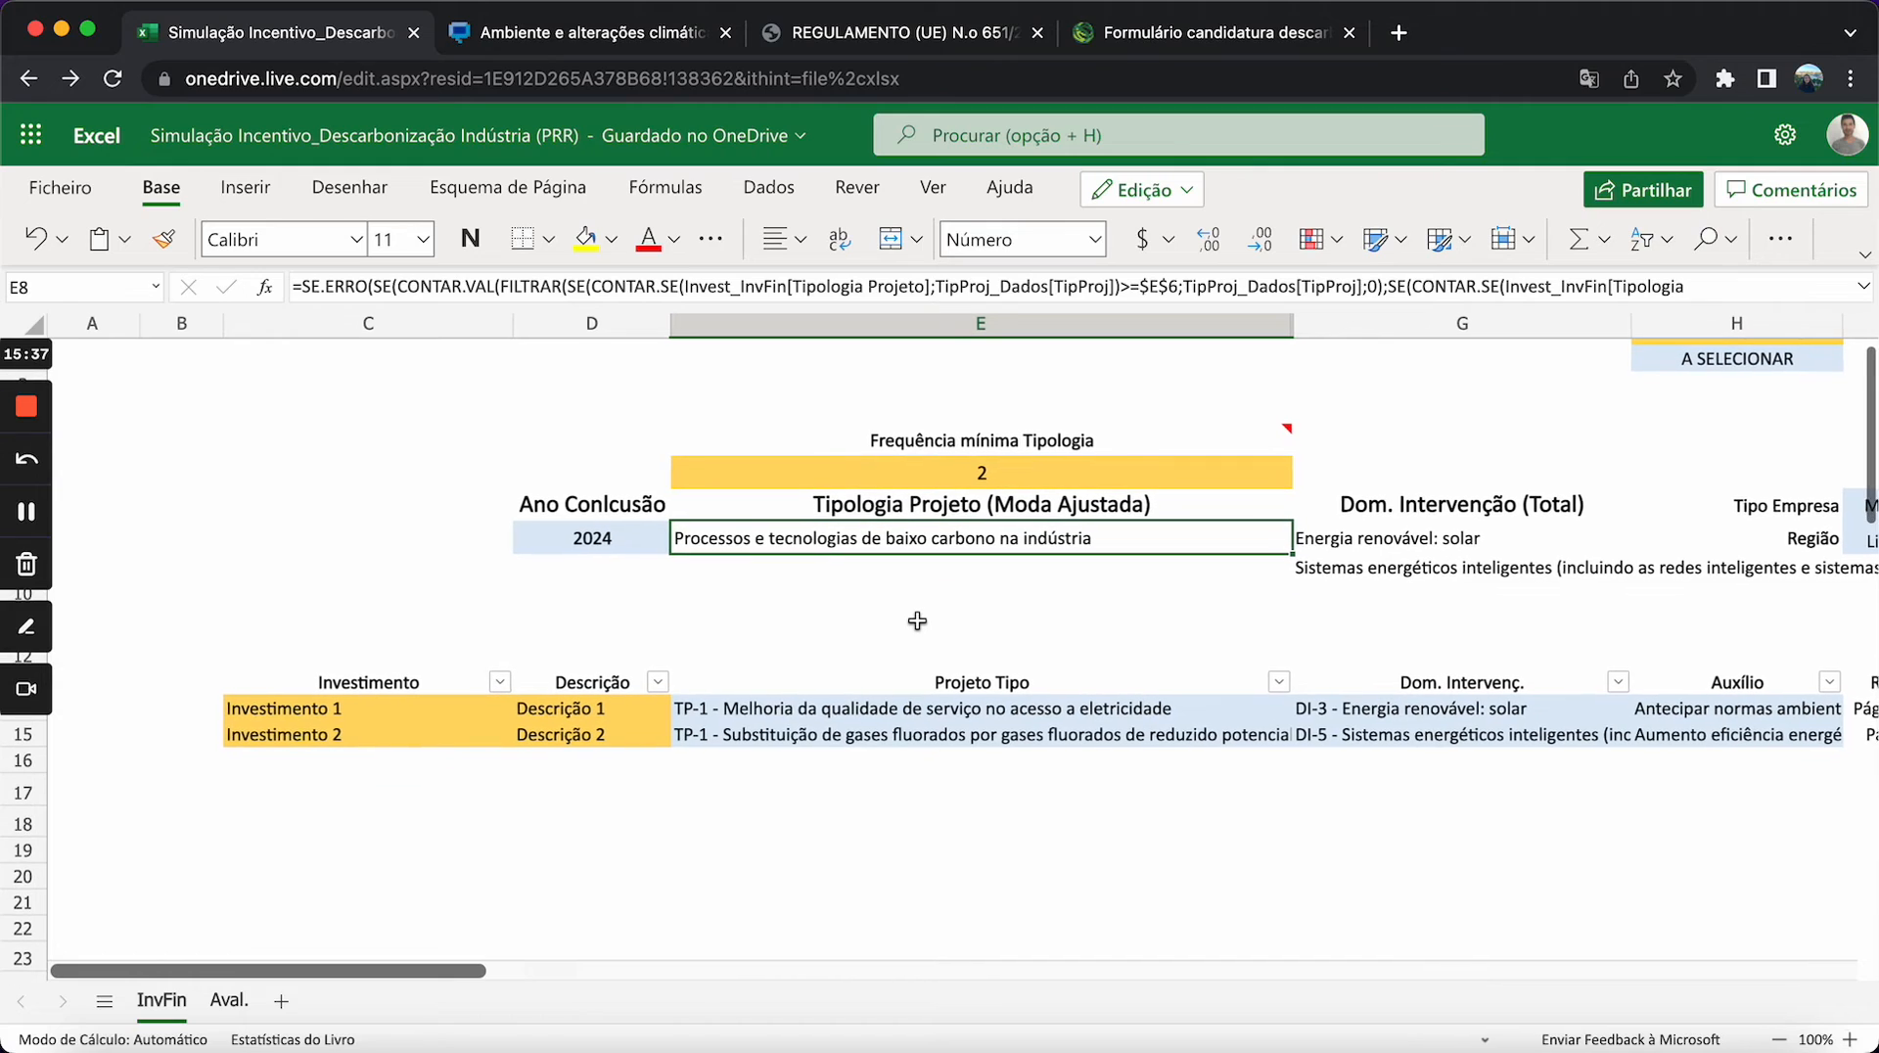
# - Examine the VARIÁVEIS LIVRES and A SELECIONAR colour legend against Frequência mínima Tipologia, the Investimento column and the Ano Conlcusão options
pyautogui.scroll(1, 917, 620)
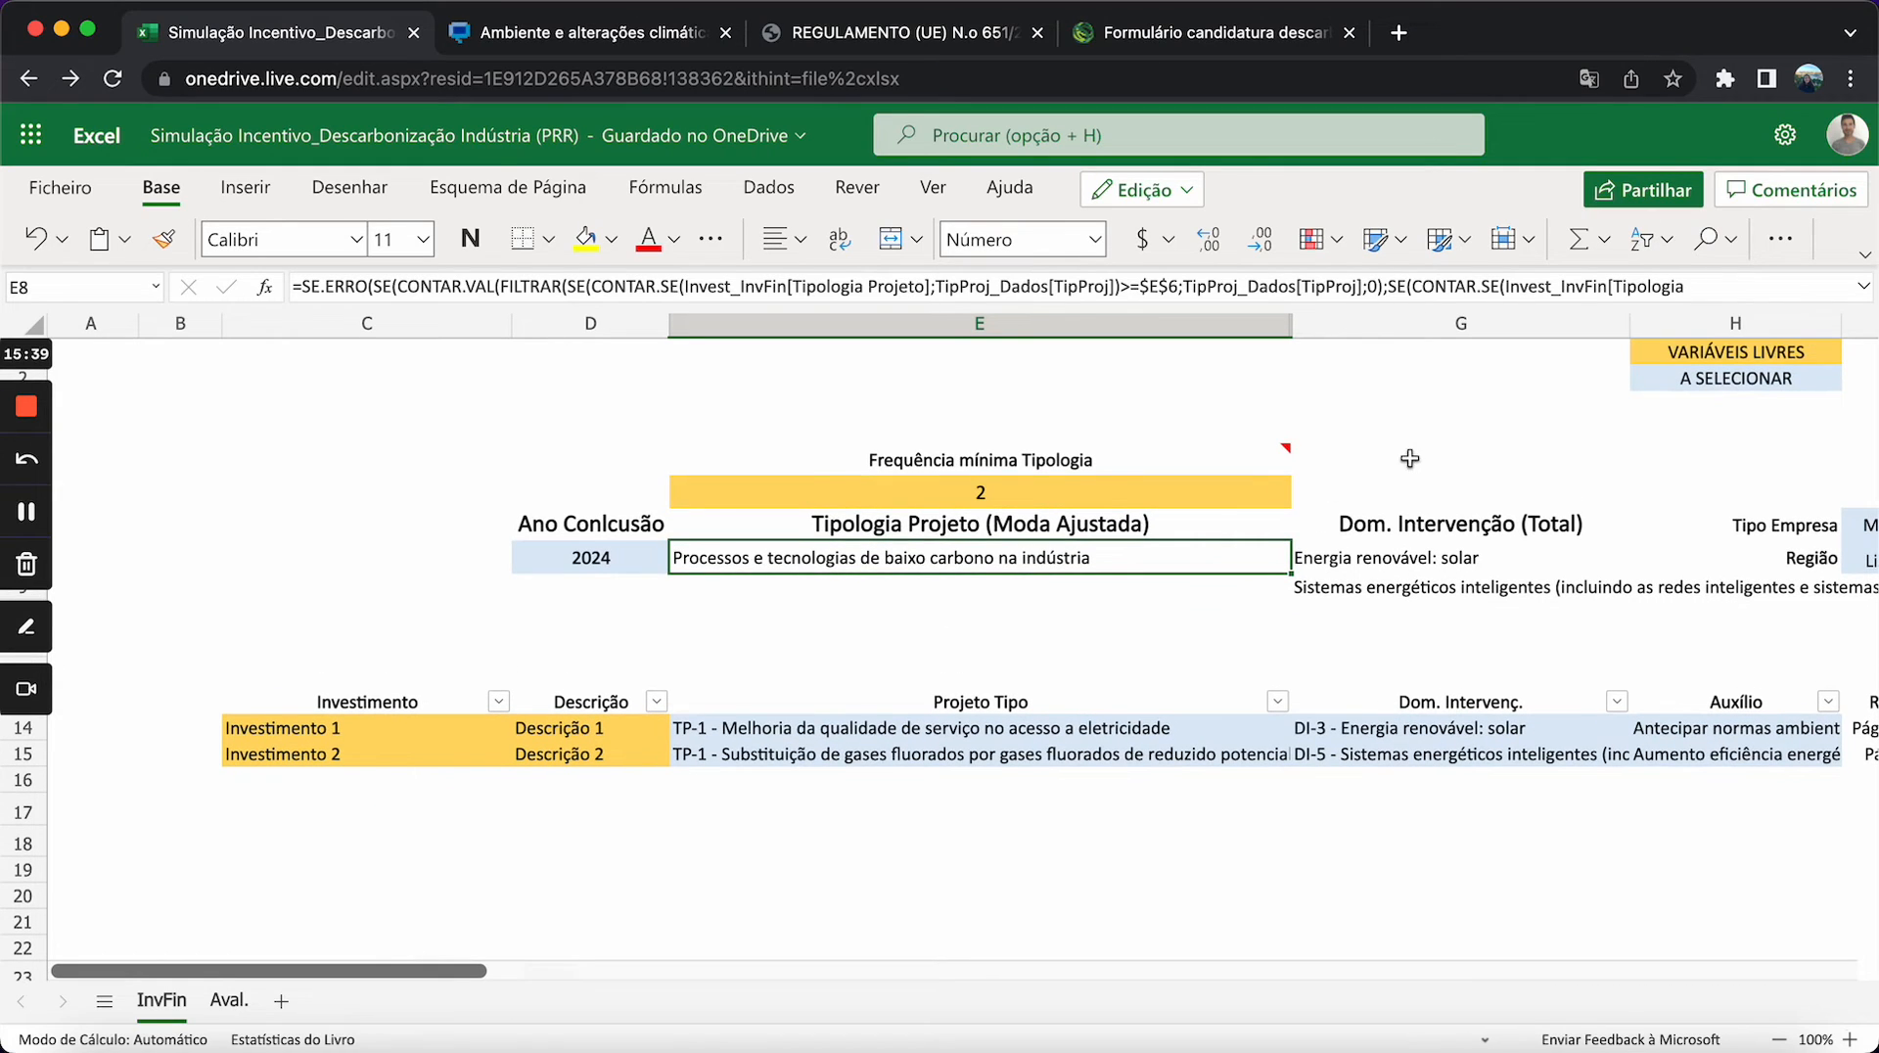
pyautogui.click(1720, 358)
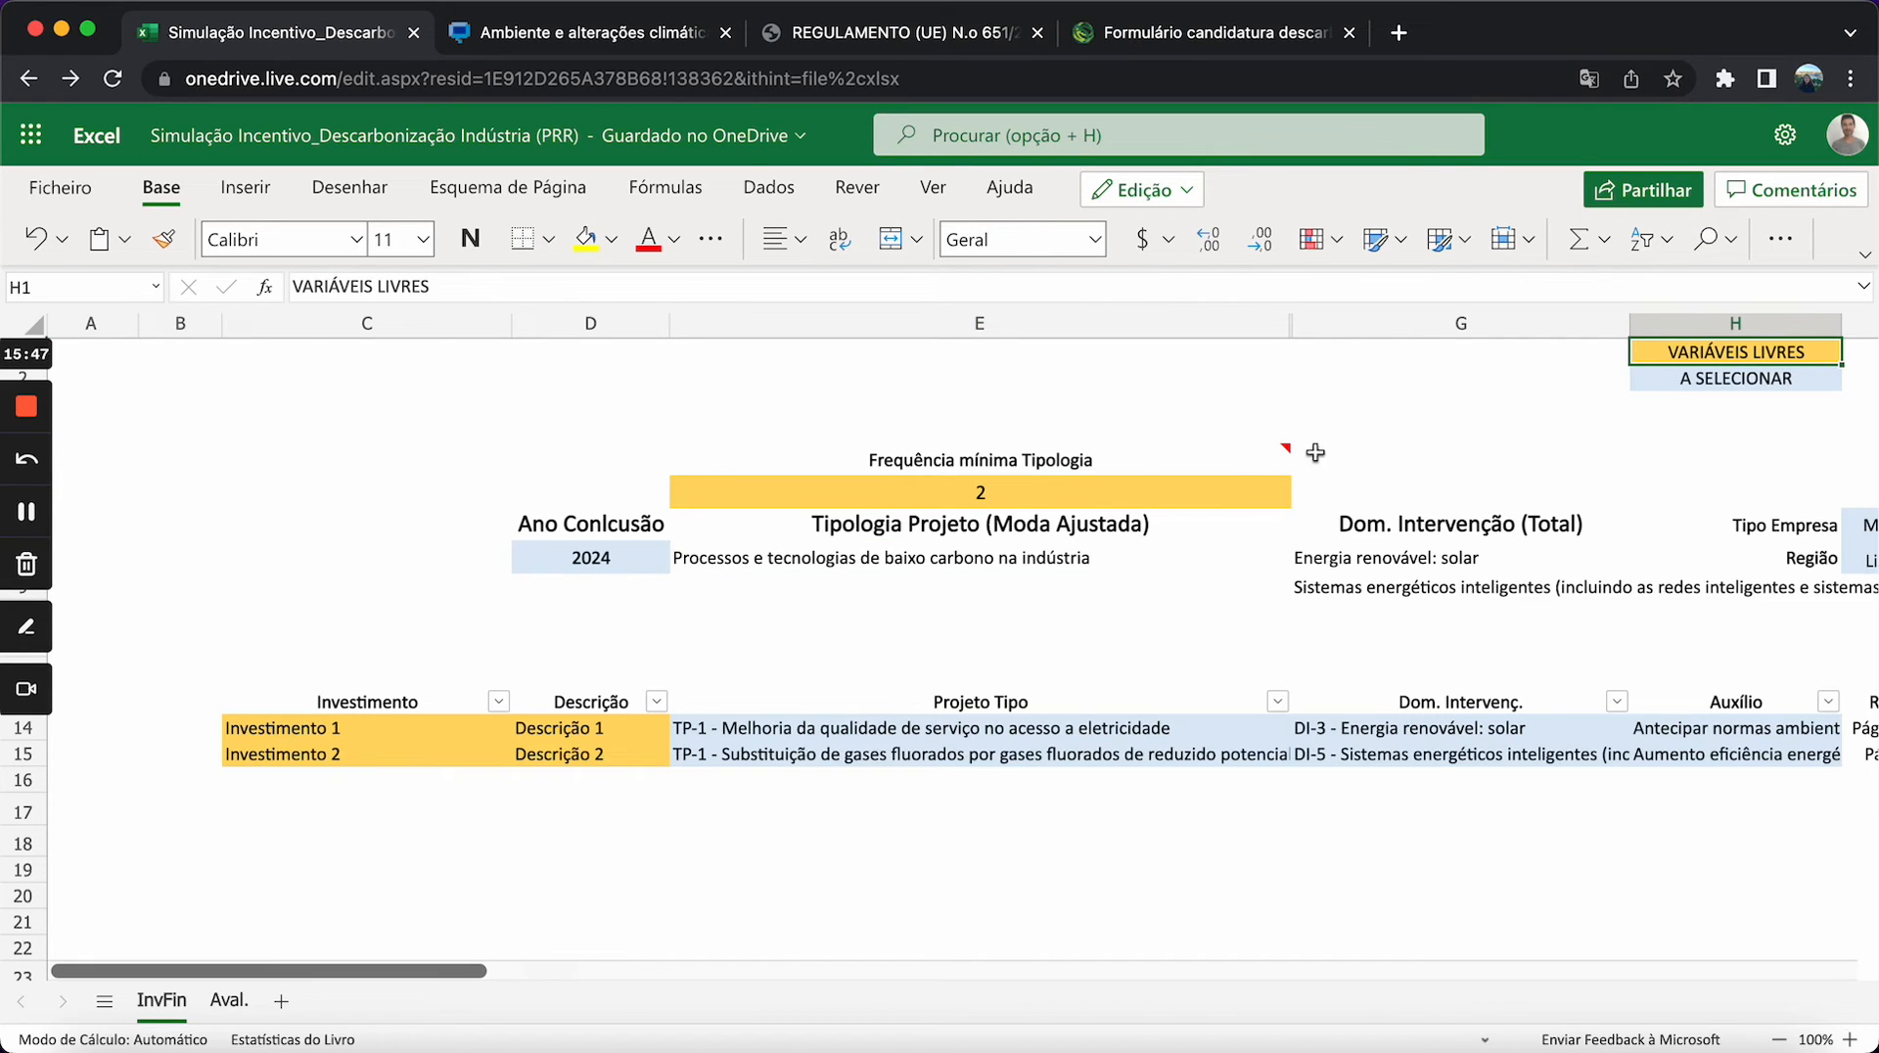
pyautogui.click(1183, 497)
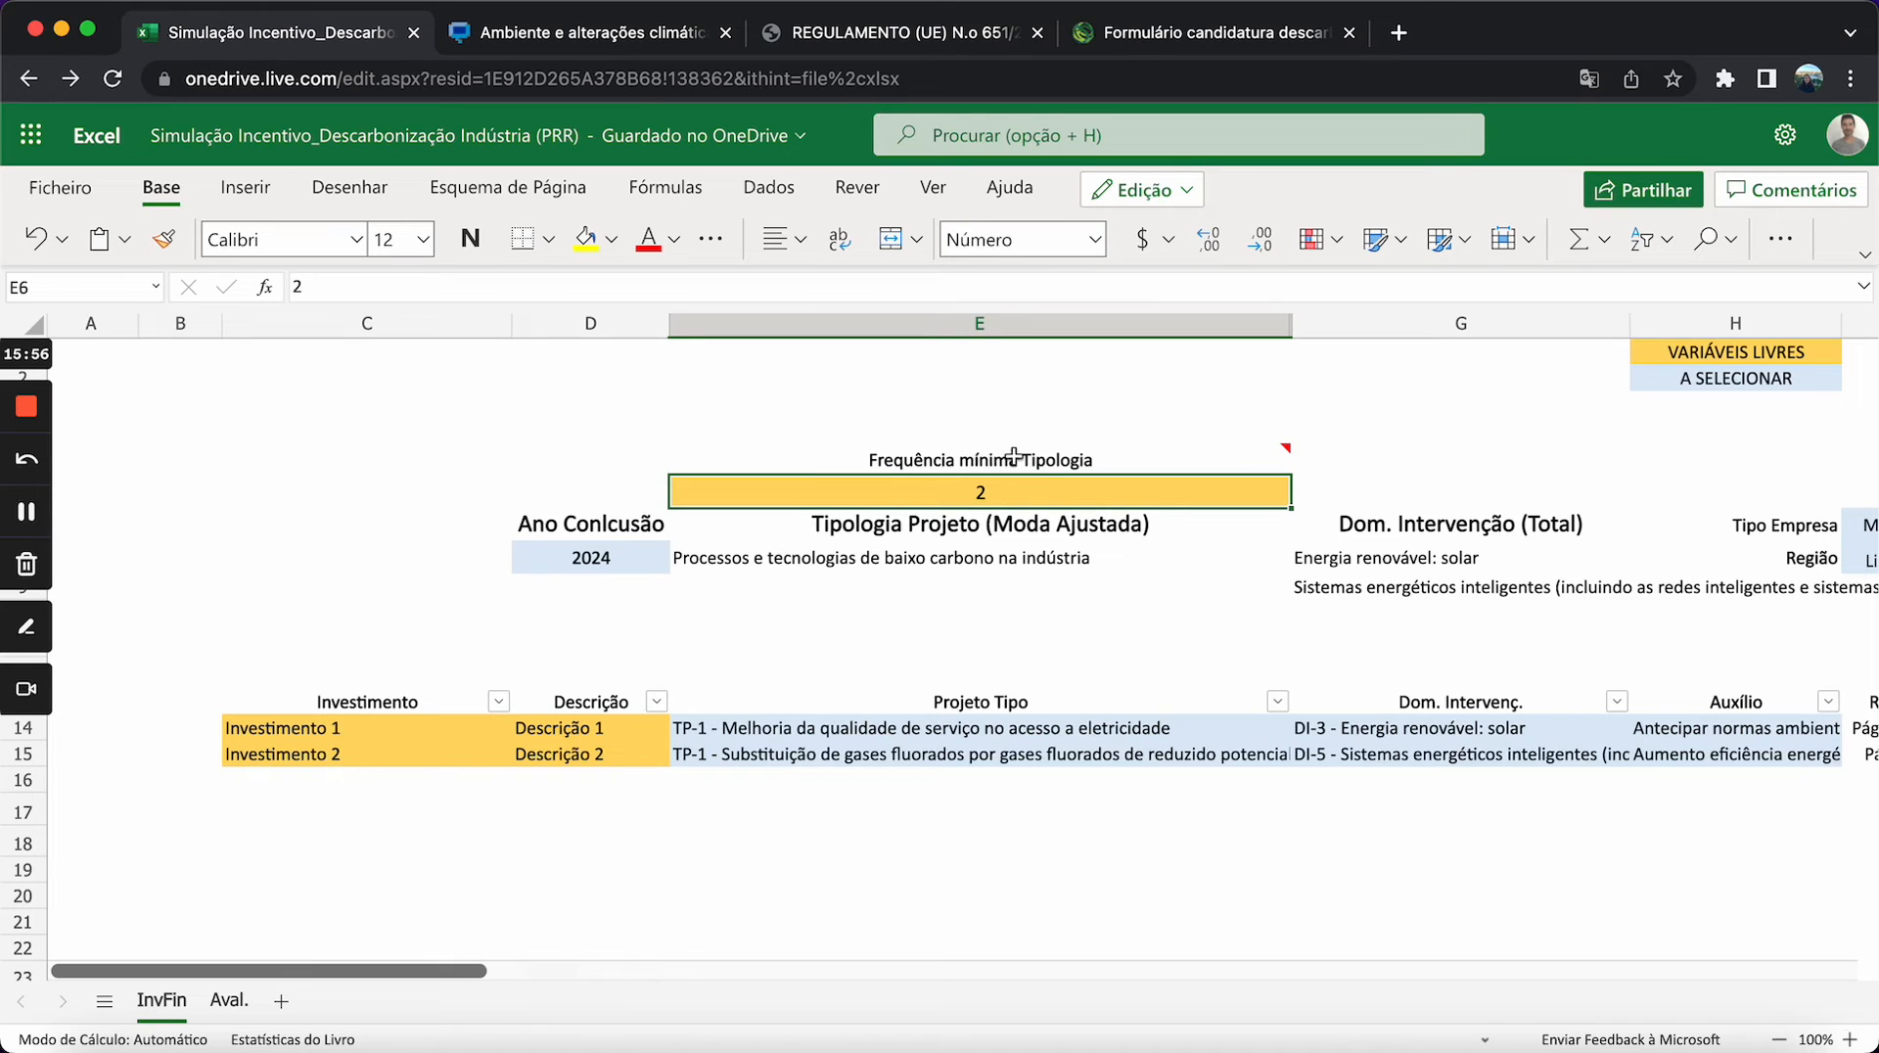
pyautogui.click(343, 707)
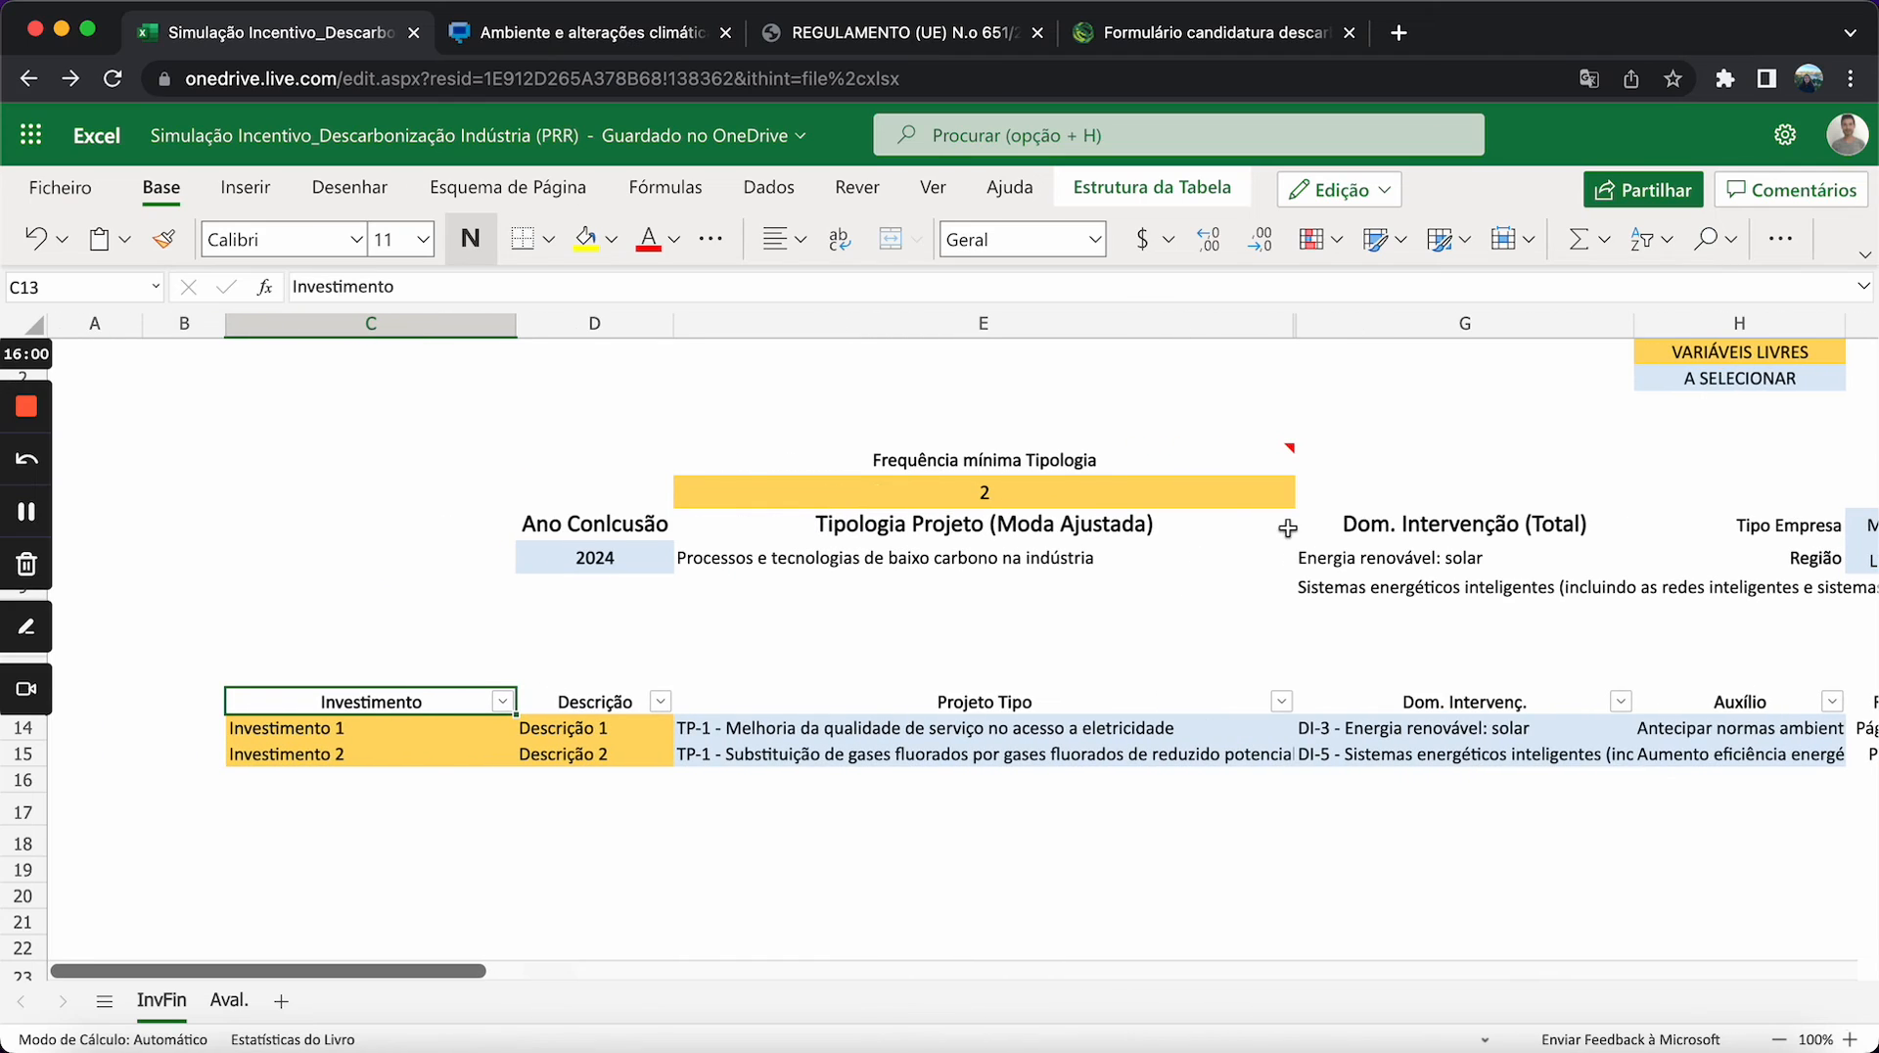
pyautogui.click(1730, 380)
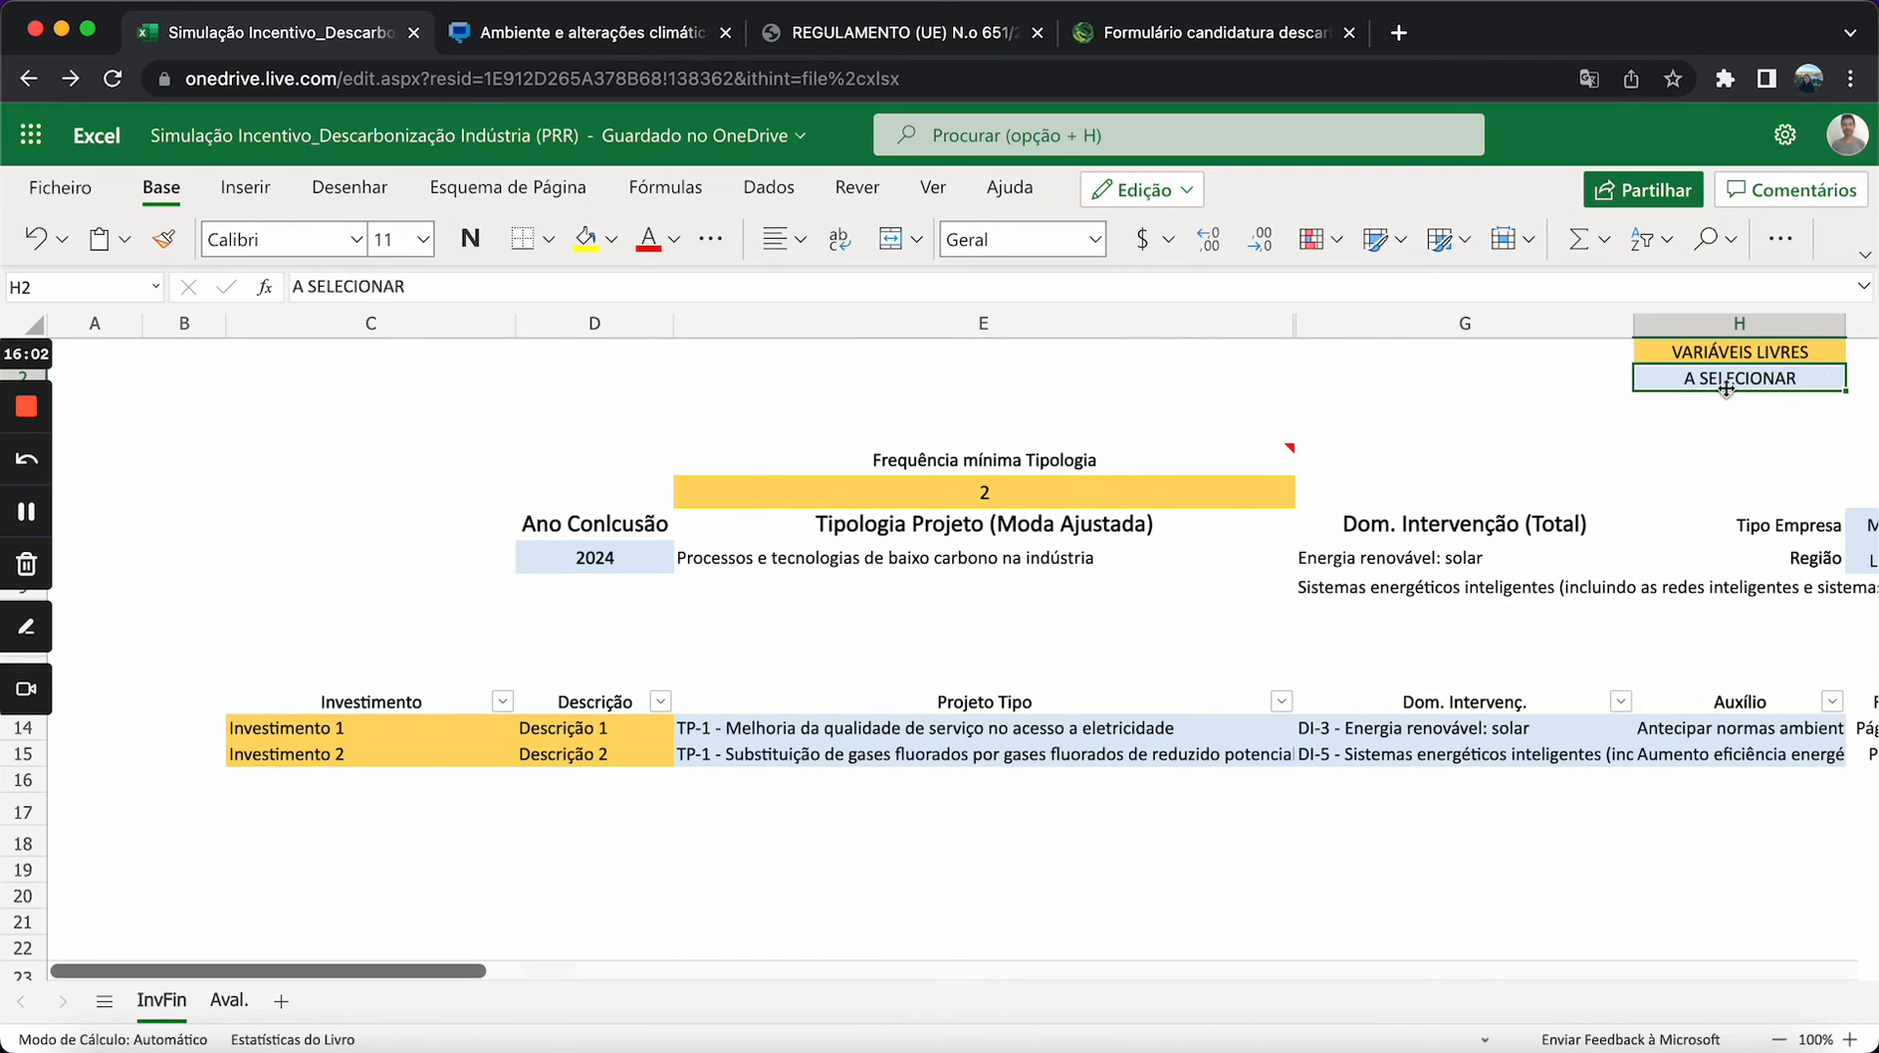
pyautogui.click(638, 559)
pyautogui.click(686, 555)
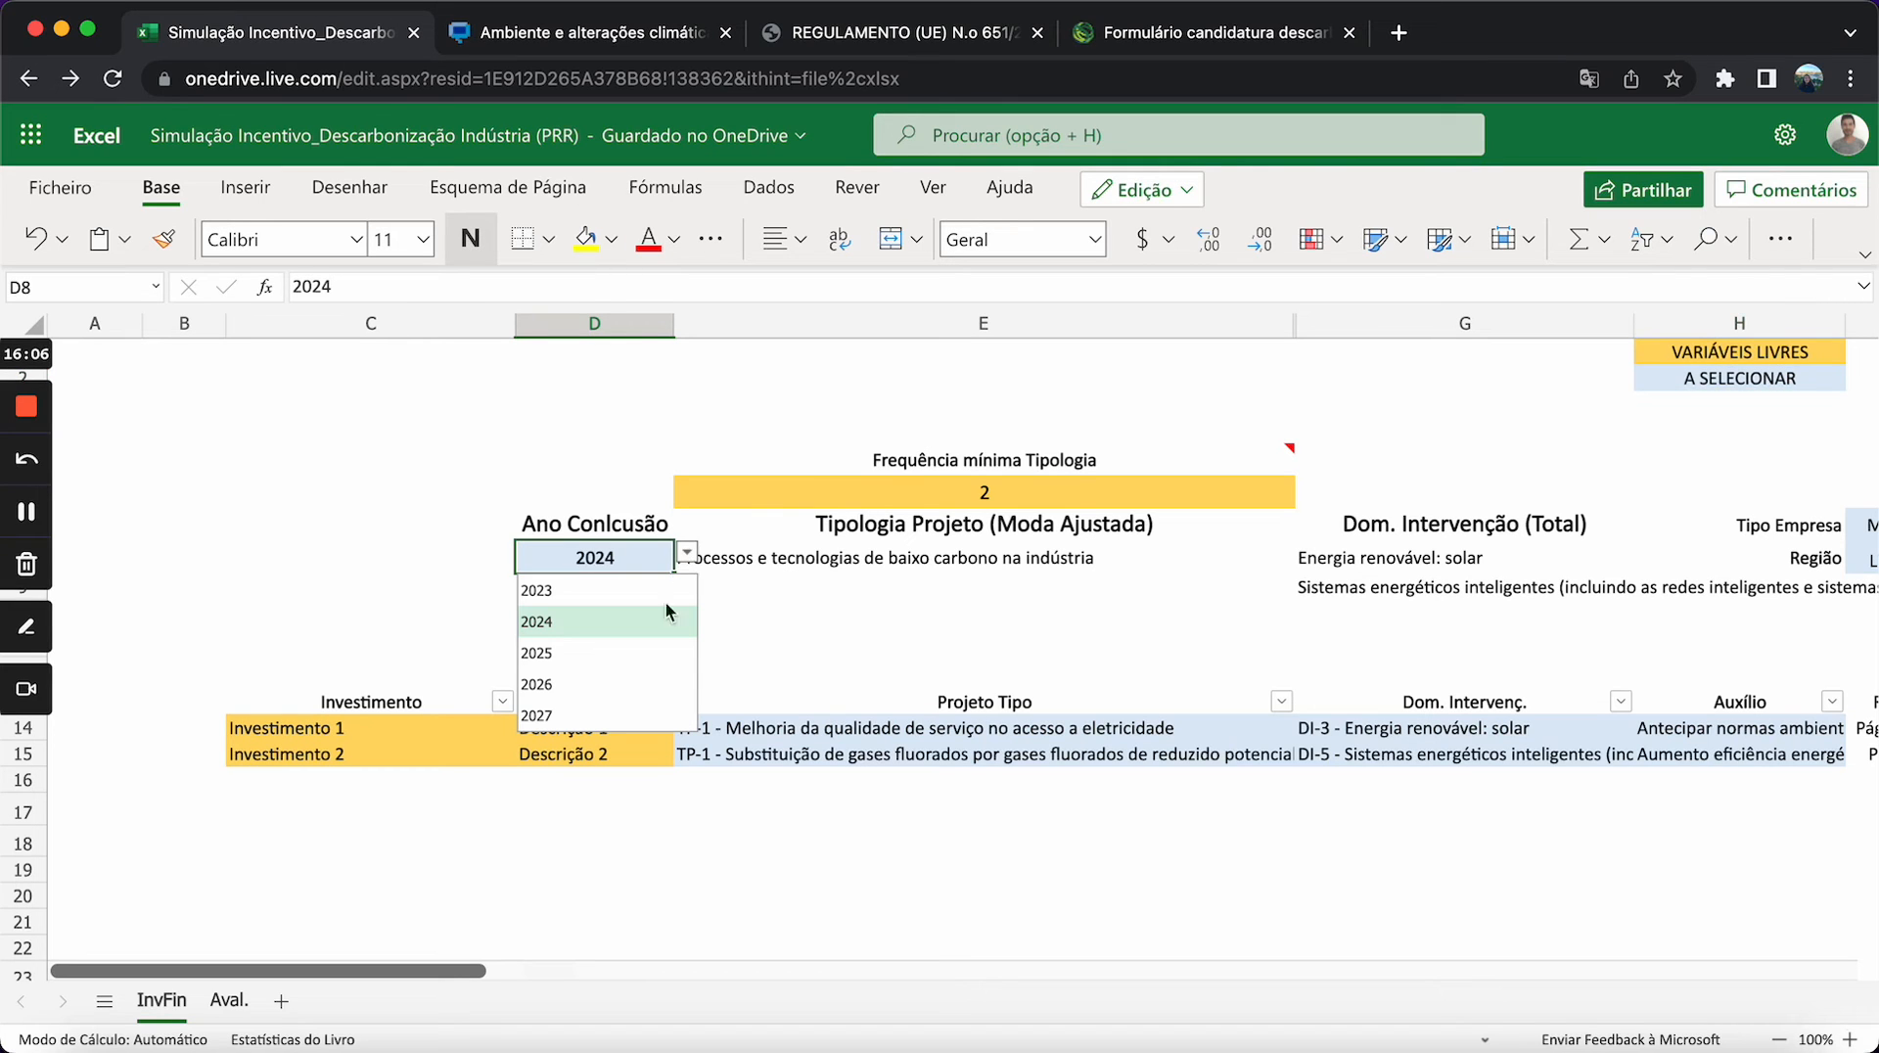
pyautogui.click(875, 620)
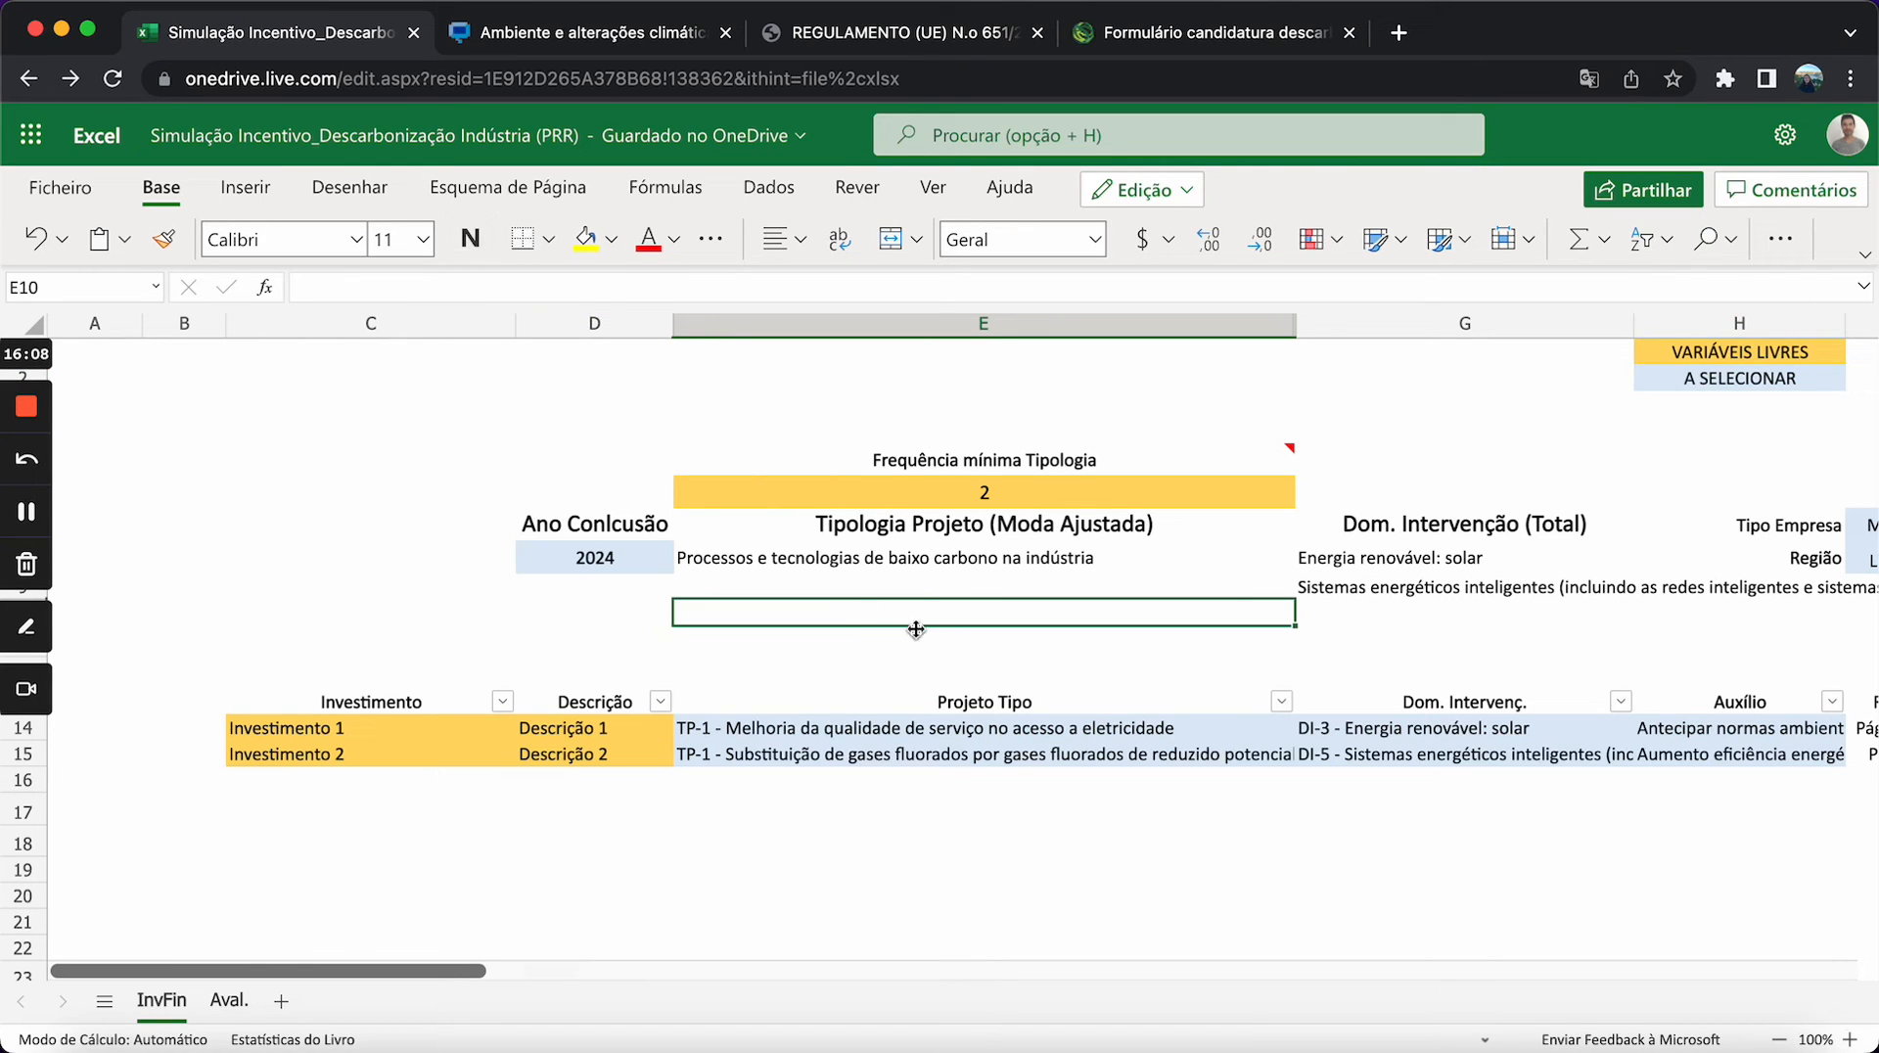
# - Examine the uncoloured calculated cells, including the Tipologia Projeto (Moda Ajustada) formula and the investment and incentive totals
pyautogui.hscroll(10, 1145, 842)
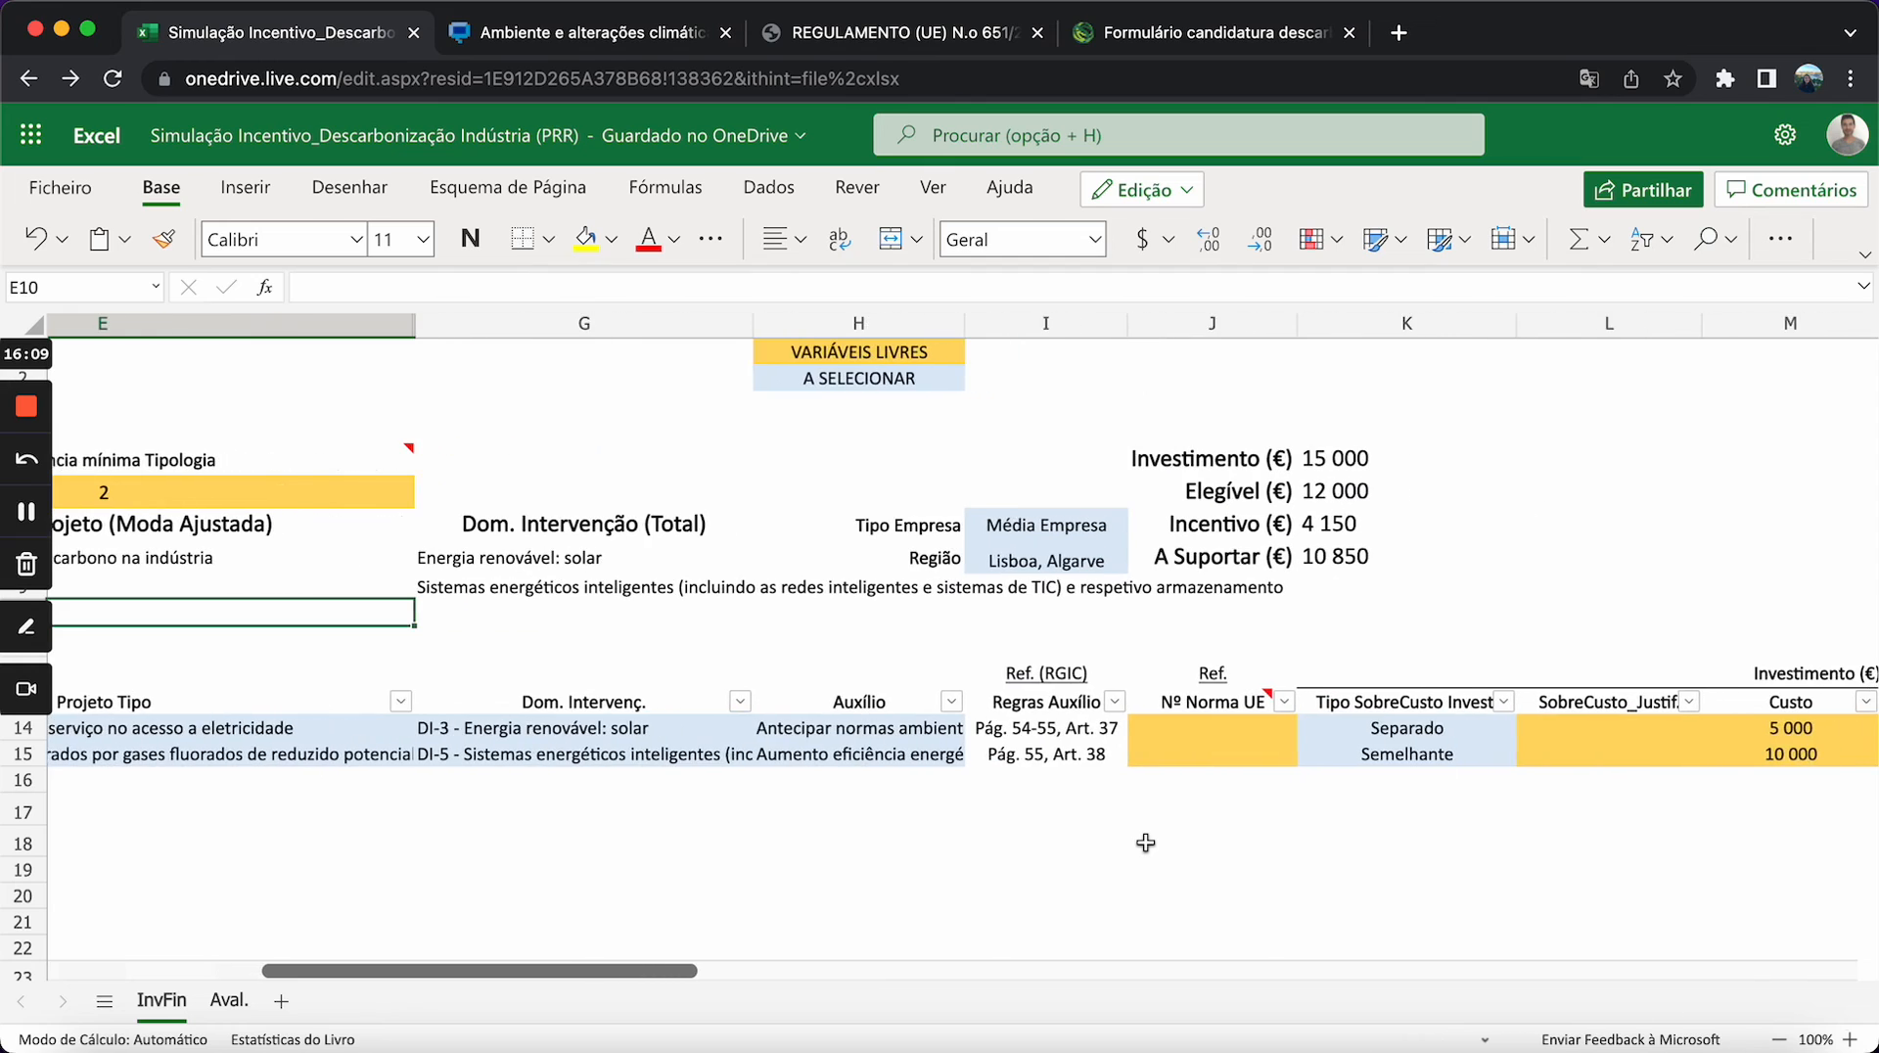
pyautogui.hscroll(-10, 1145, 843)
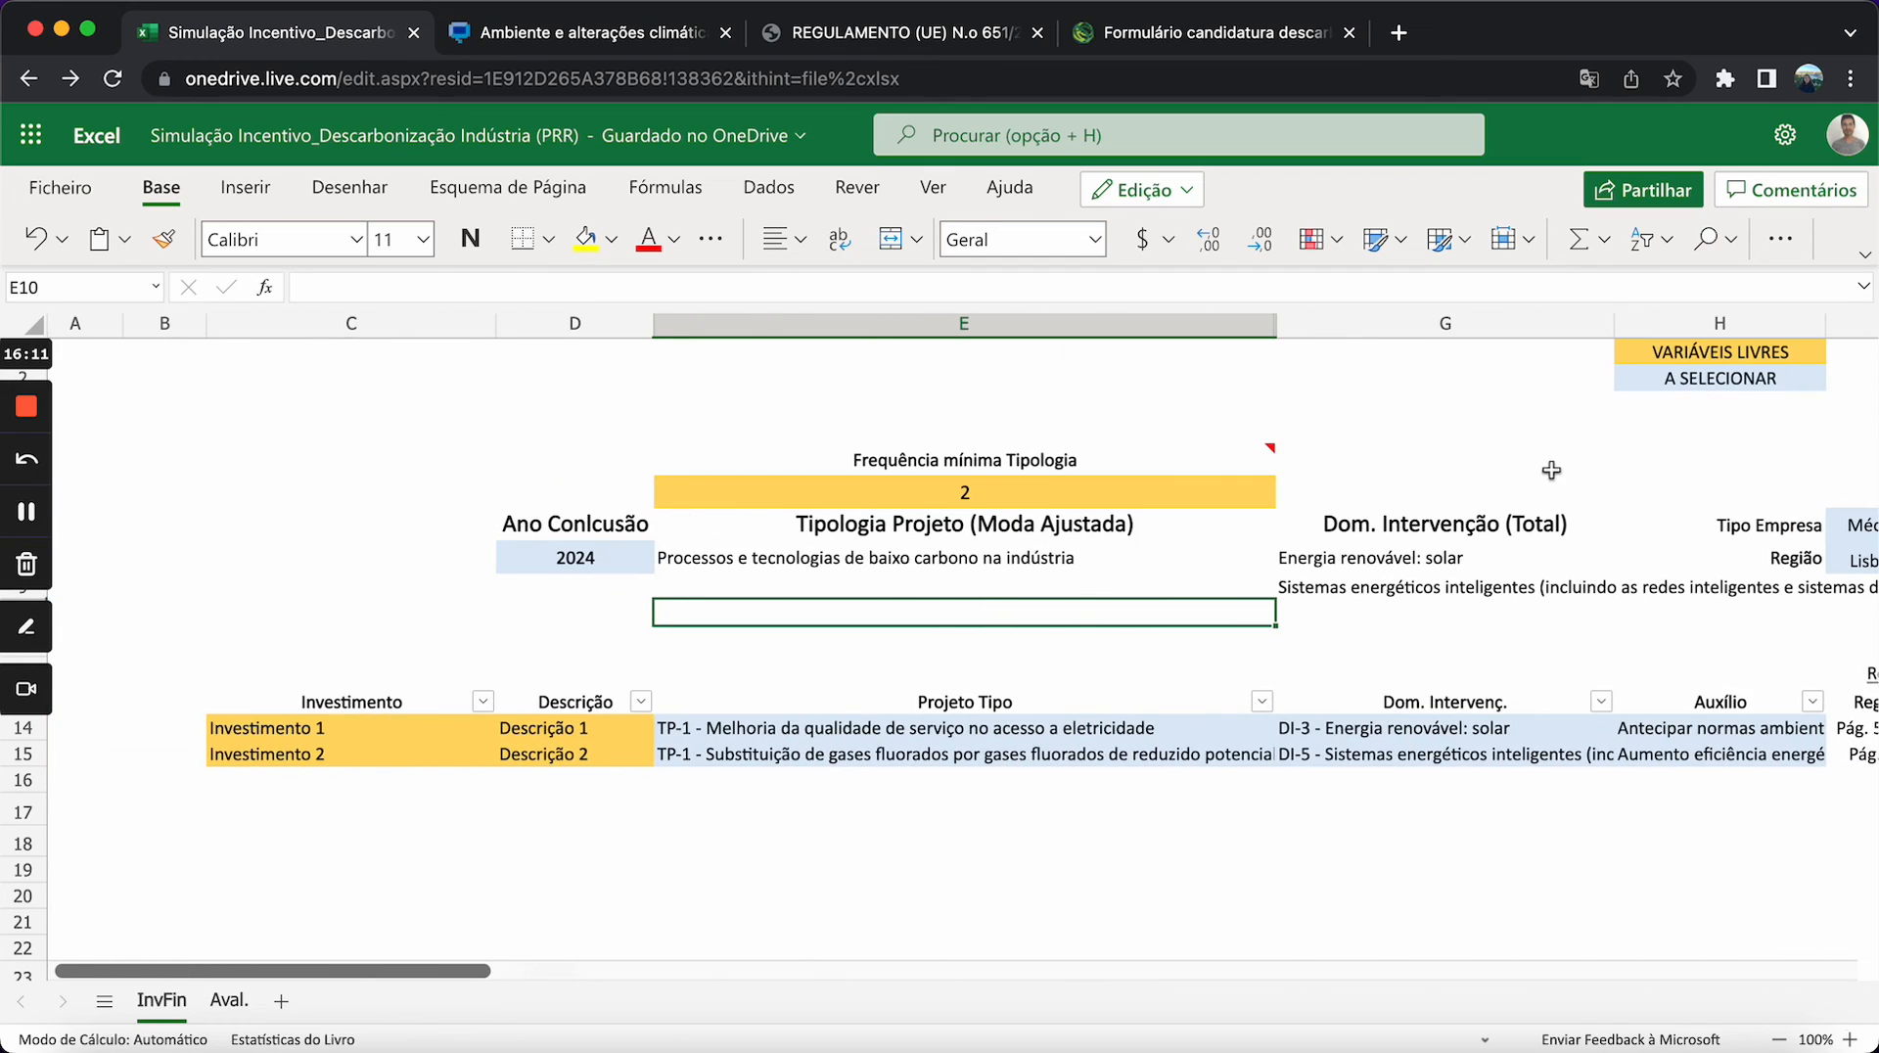
pyautogui.click(1101, 558)
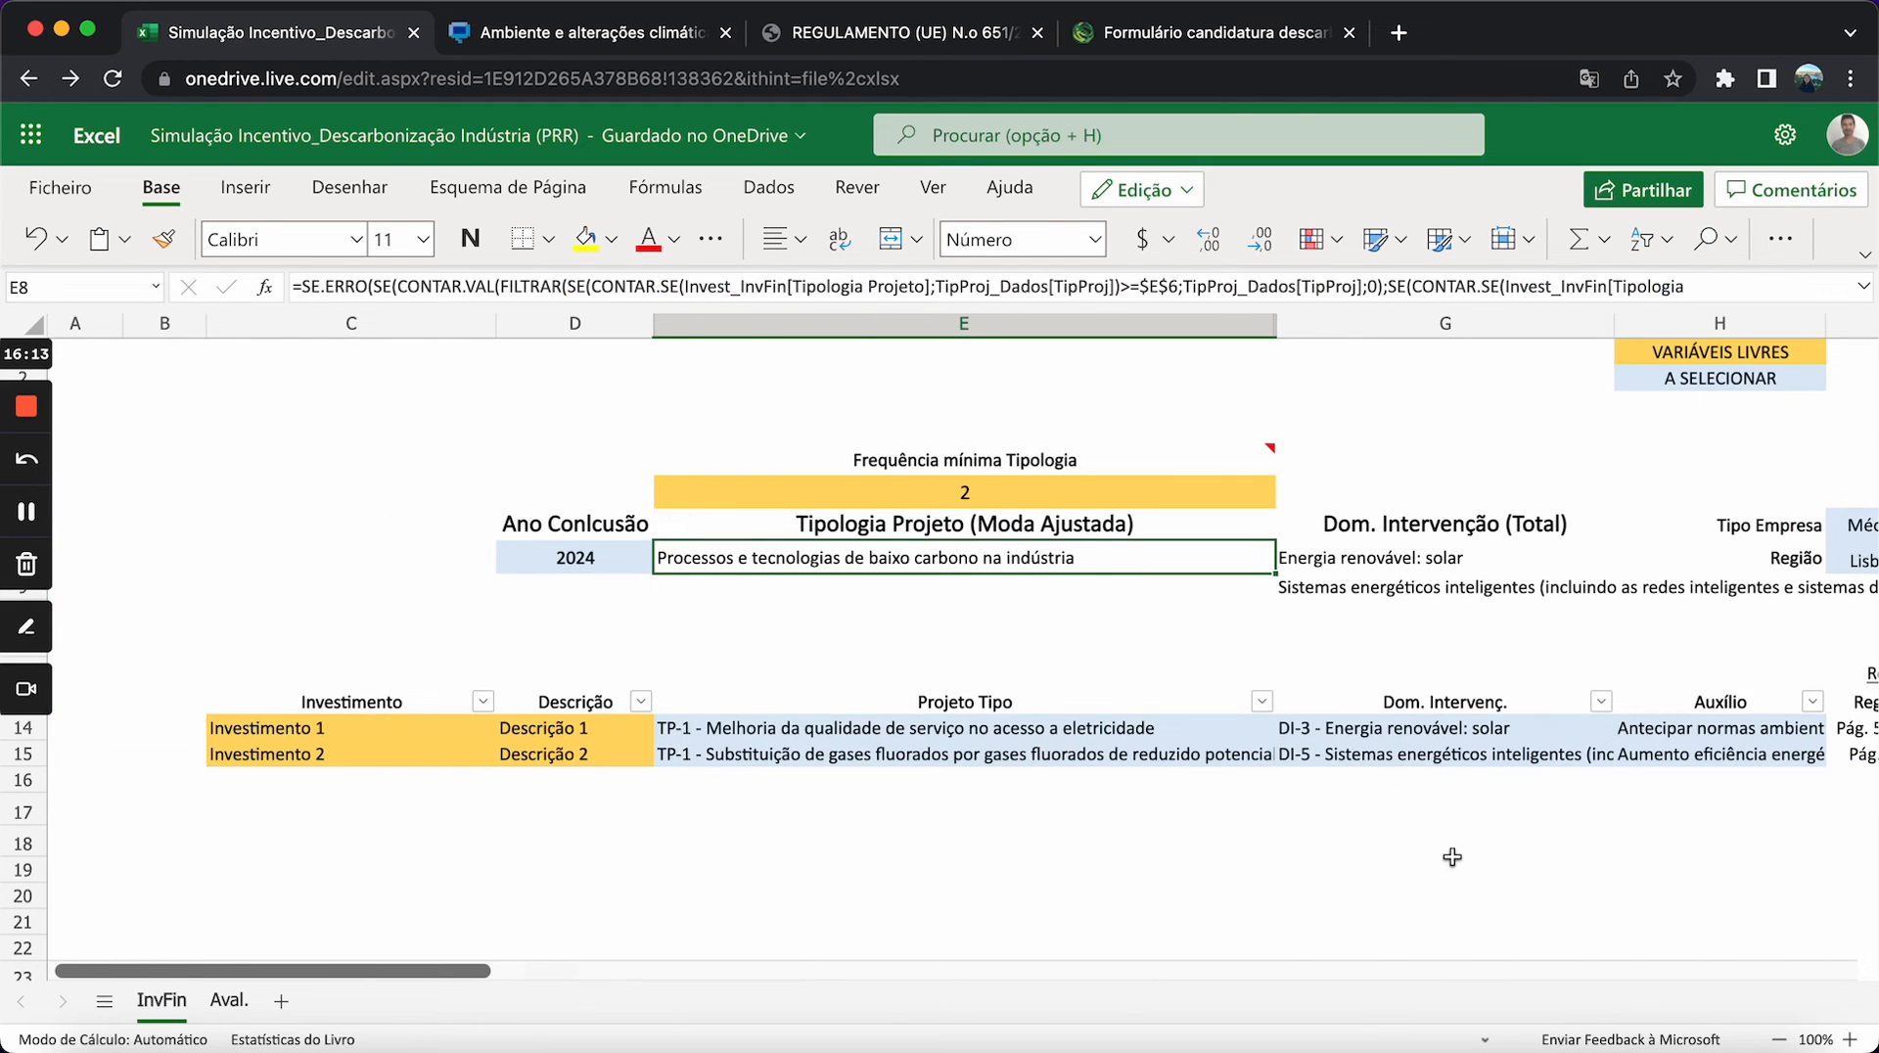
pyautogui.hscroll(10, 1451, 857)
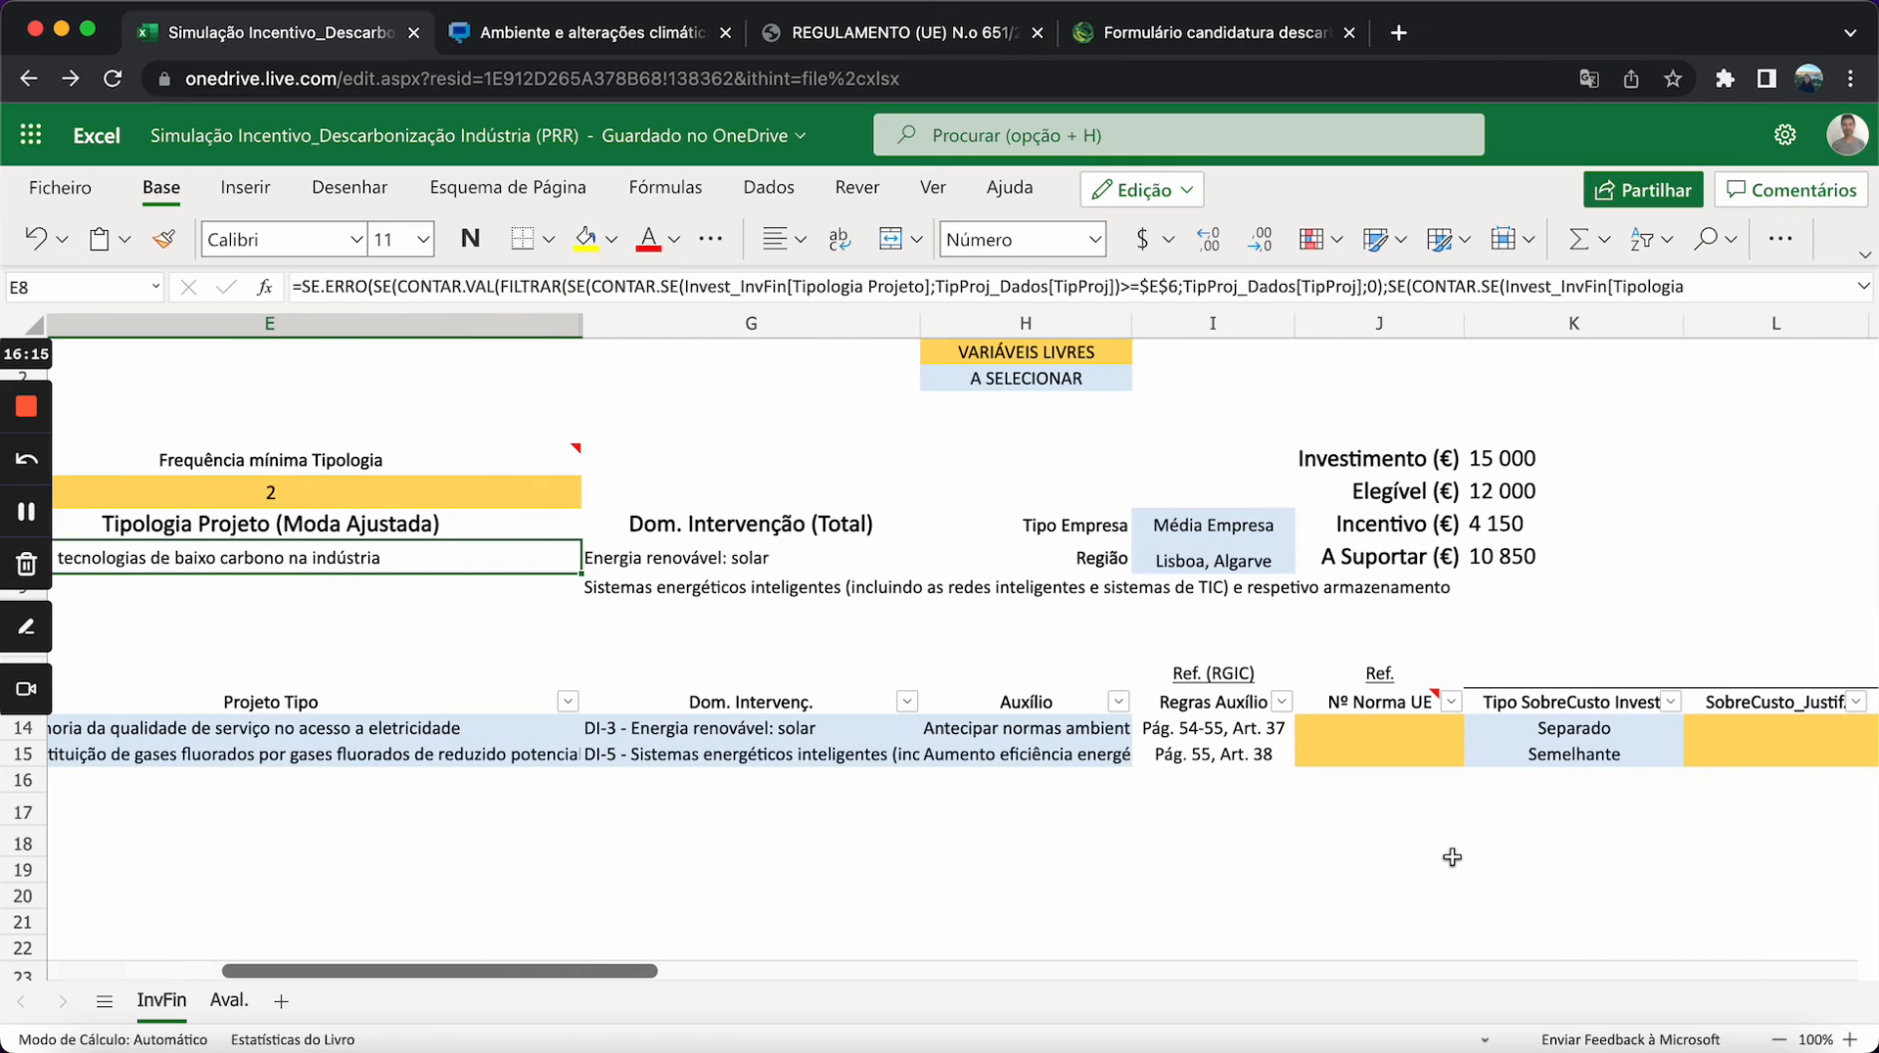
pyautogui.hscroll(-10, 1452, 857)
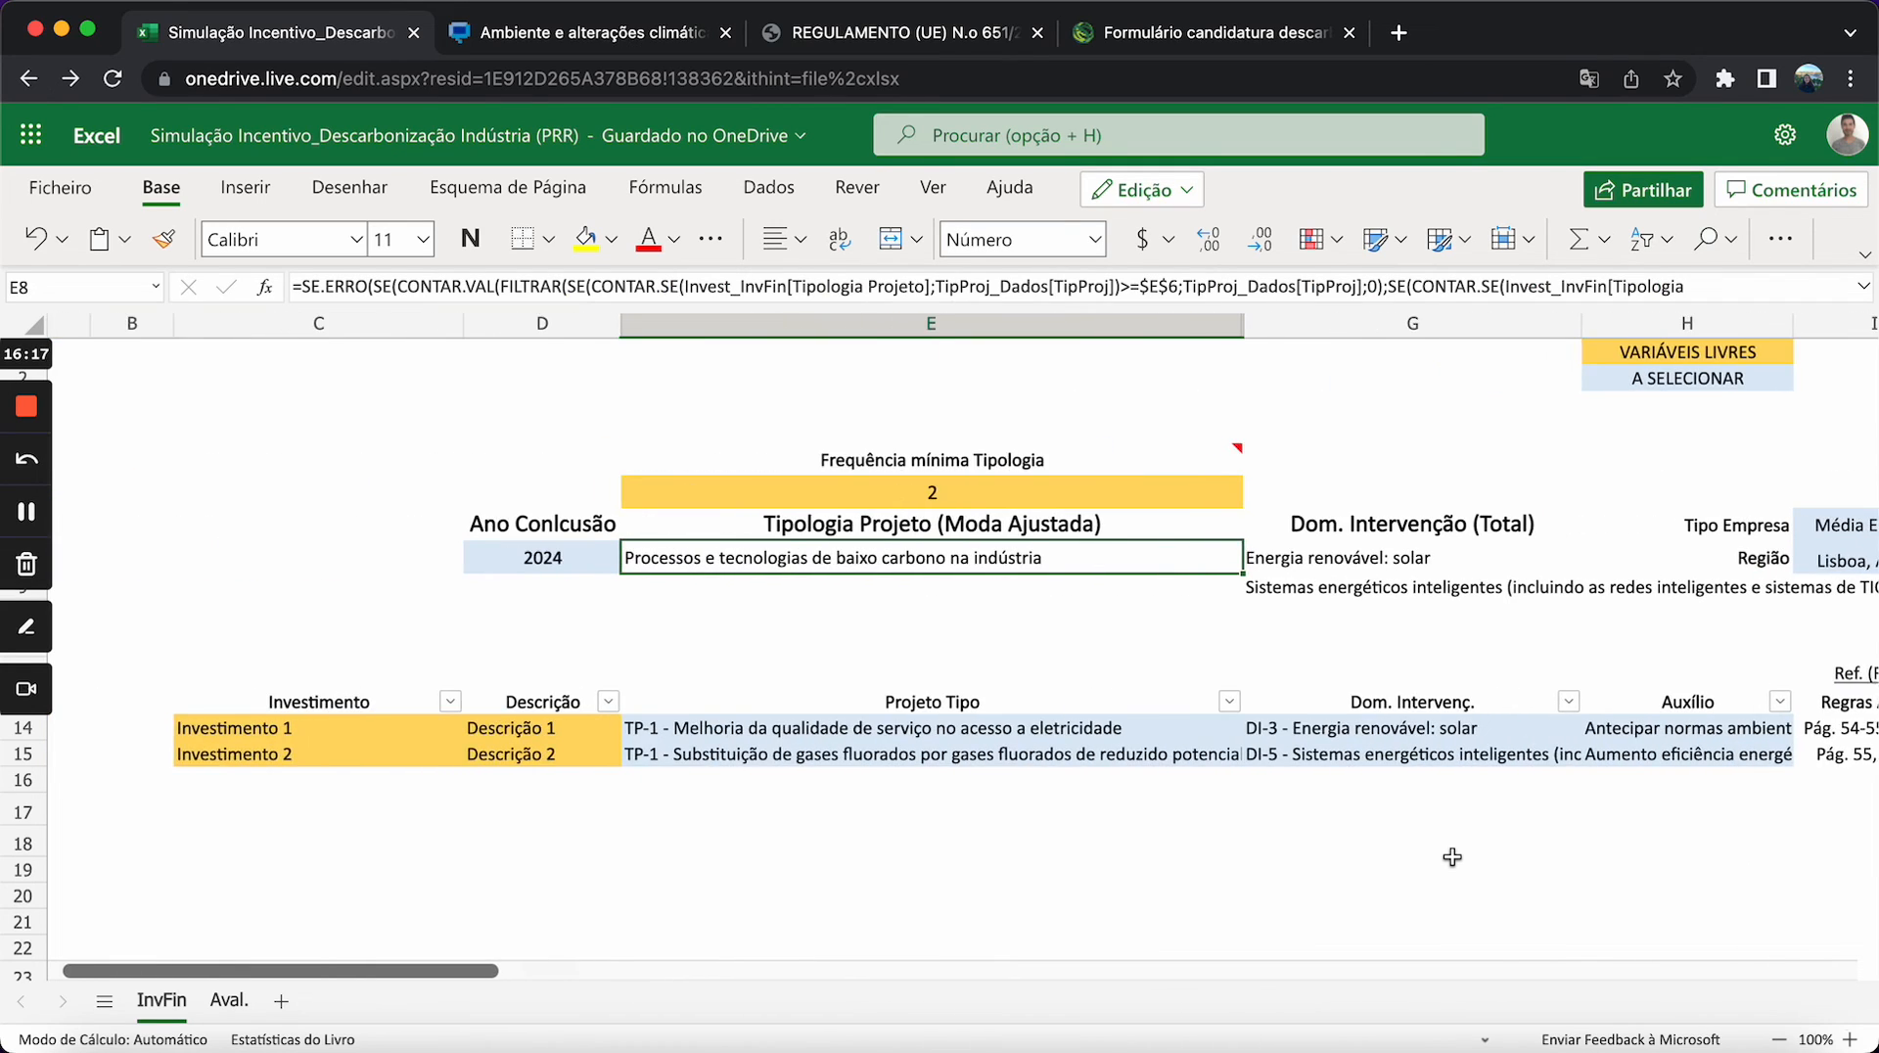
# - Try inserting an empty table row above Investimento 1, and undo the insertion
pyautogui.click(853, 736)
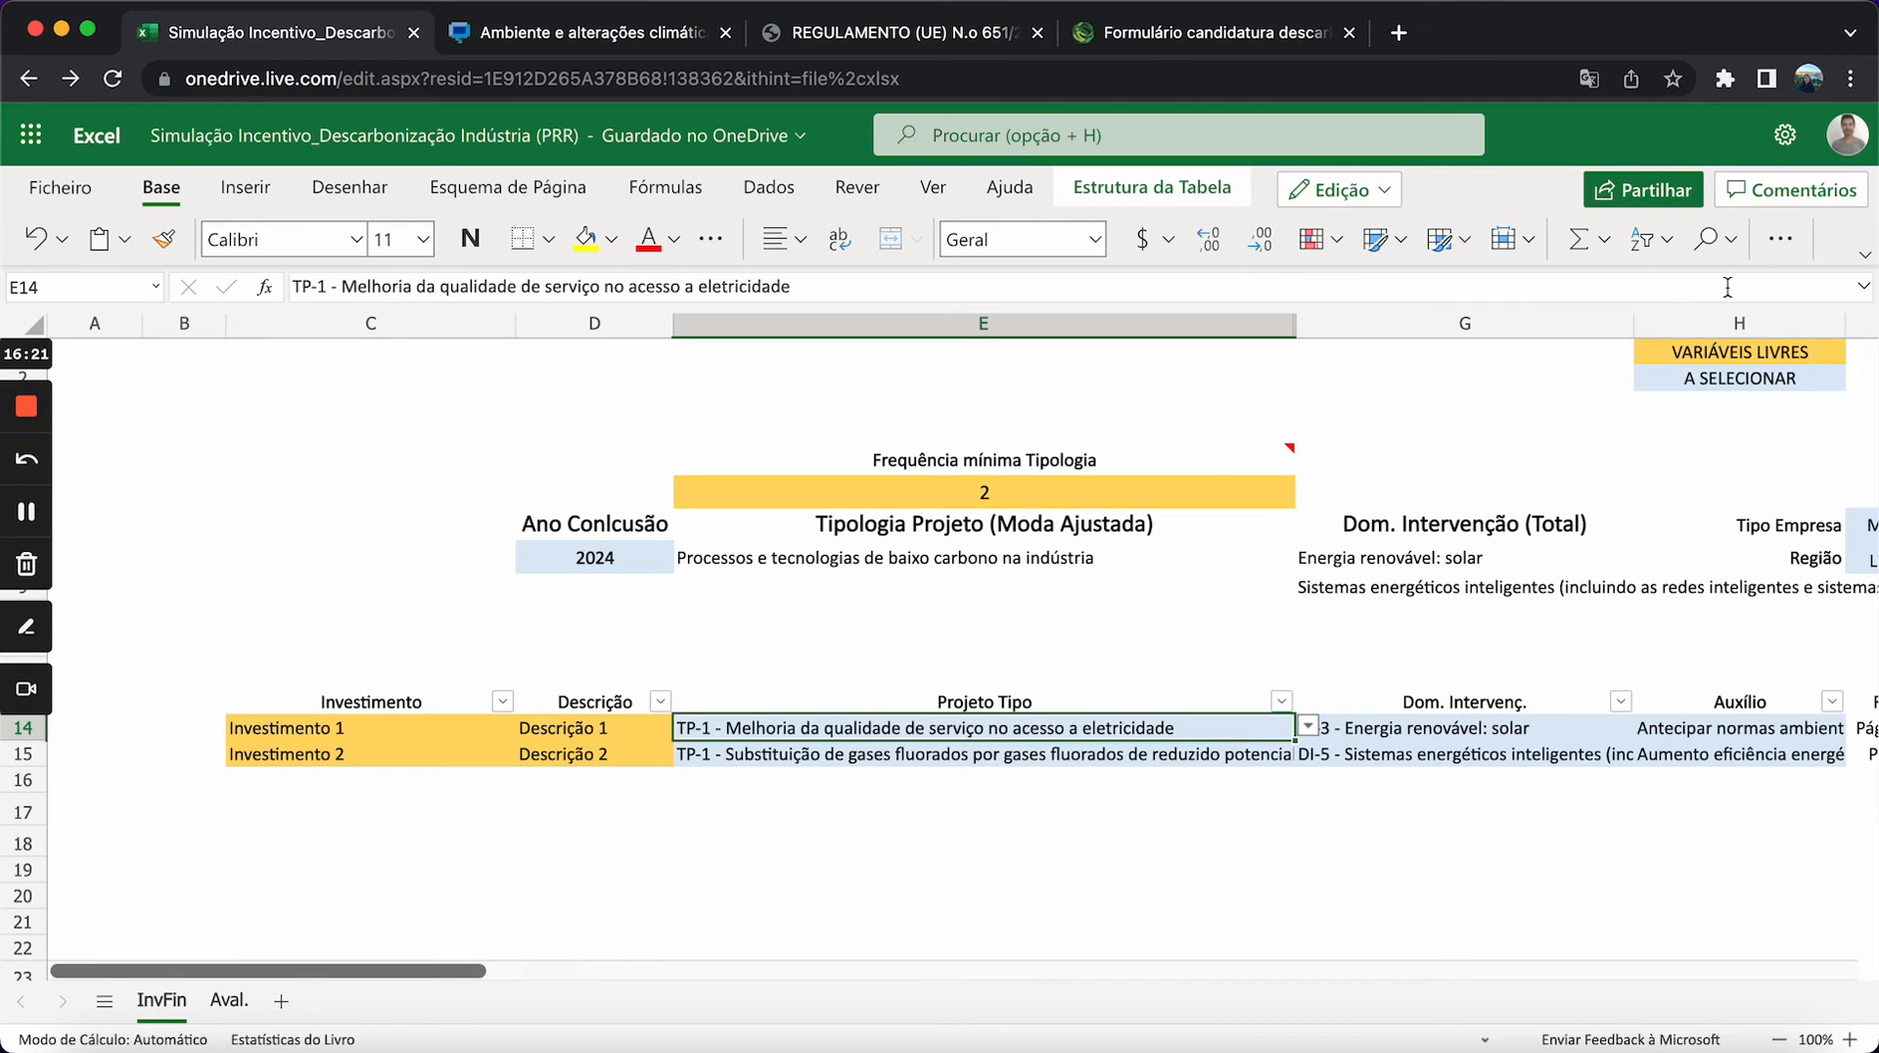
pyautogui.click(1781, 247)
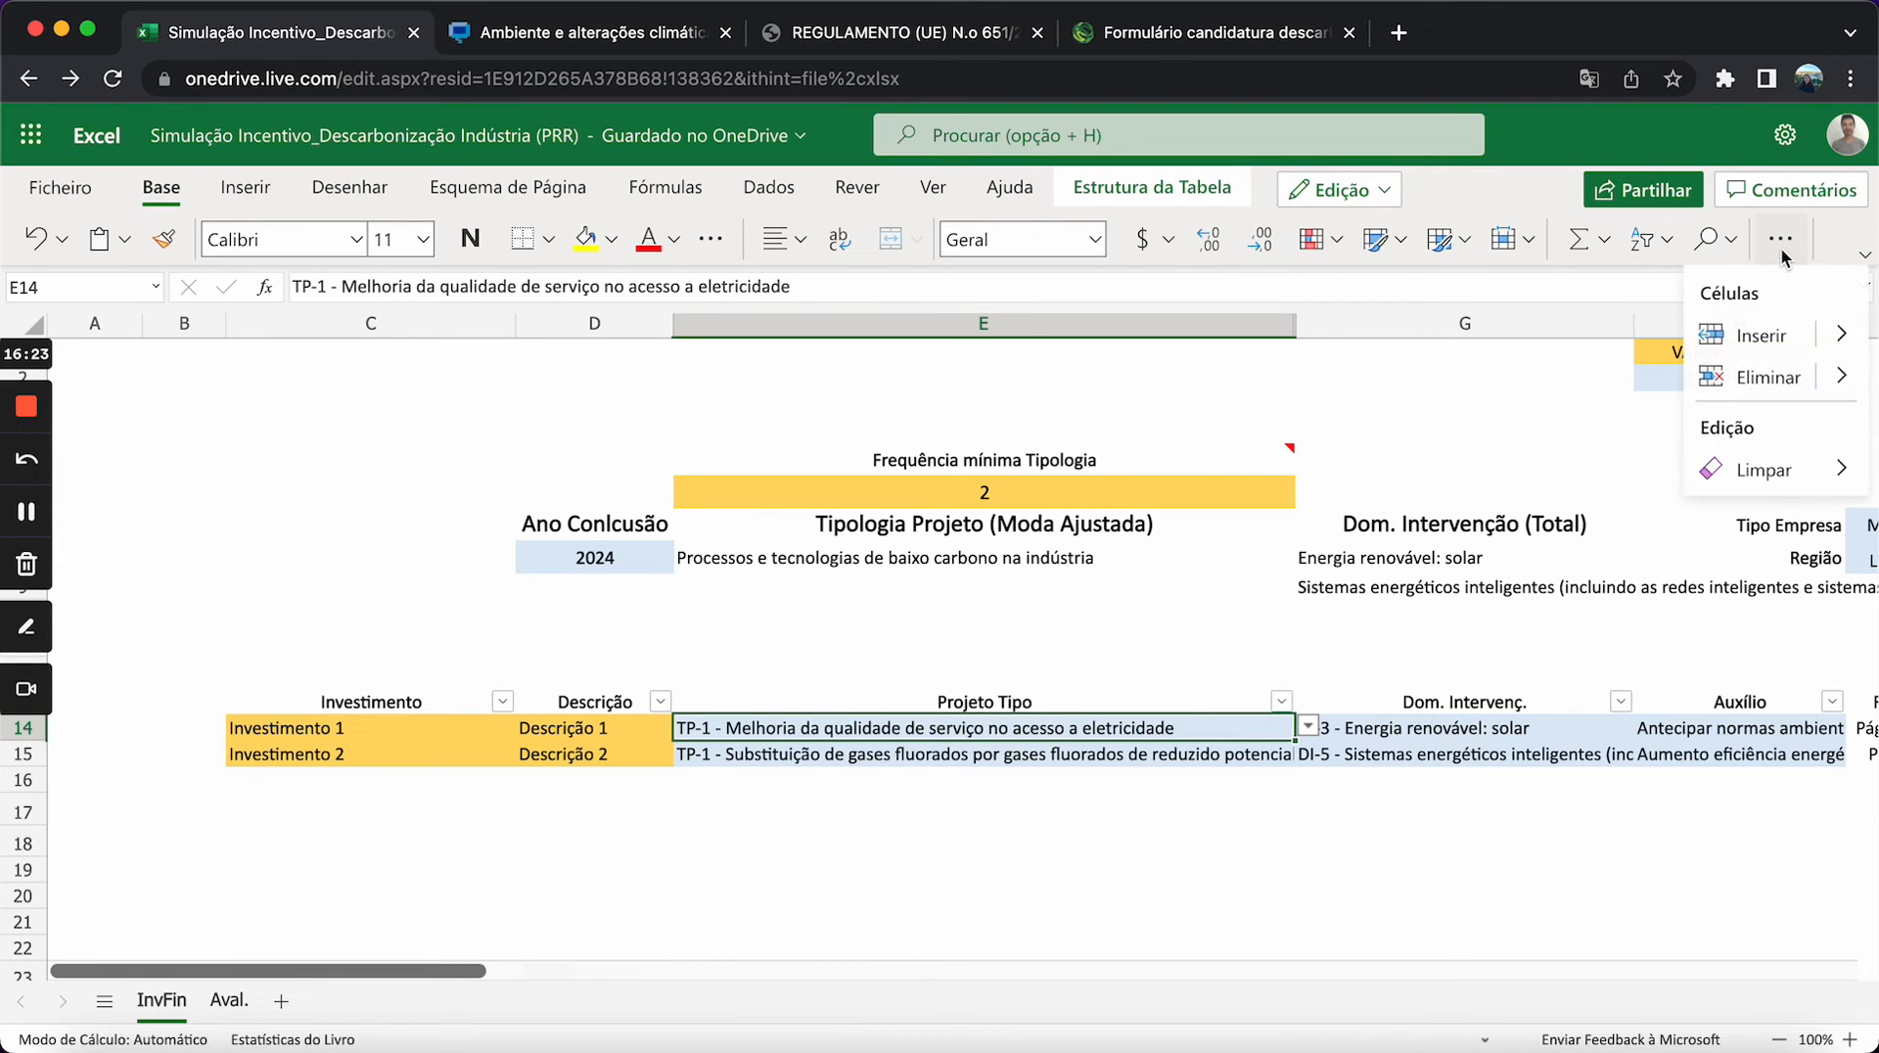
pyautogui.click(1774, 339)
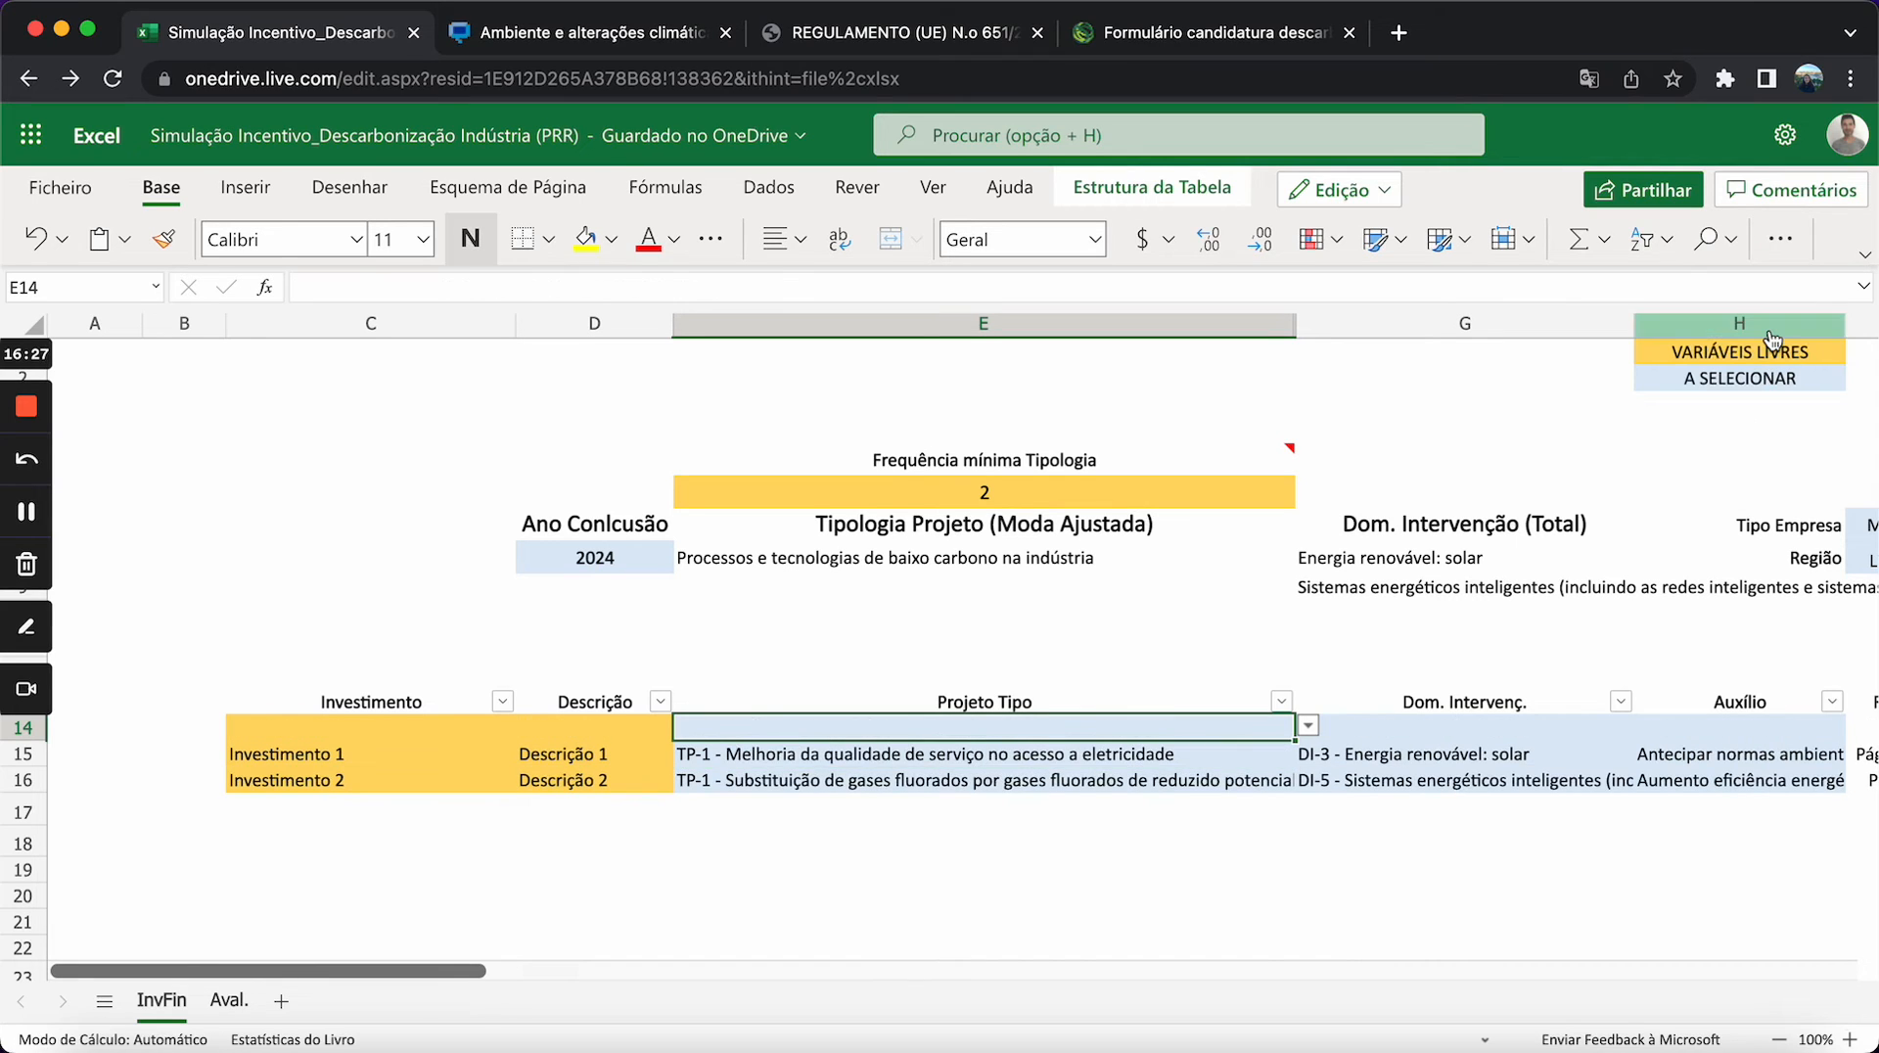
pyautogui.press('super+z')
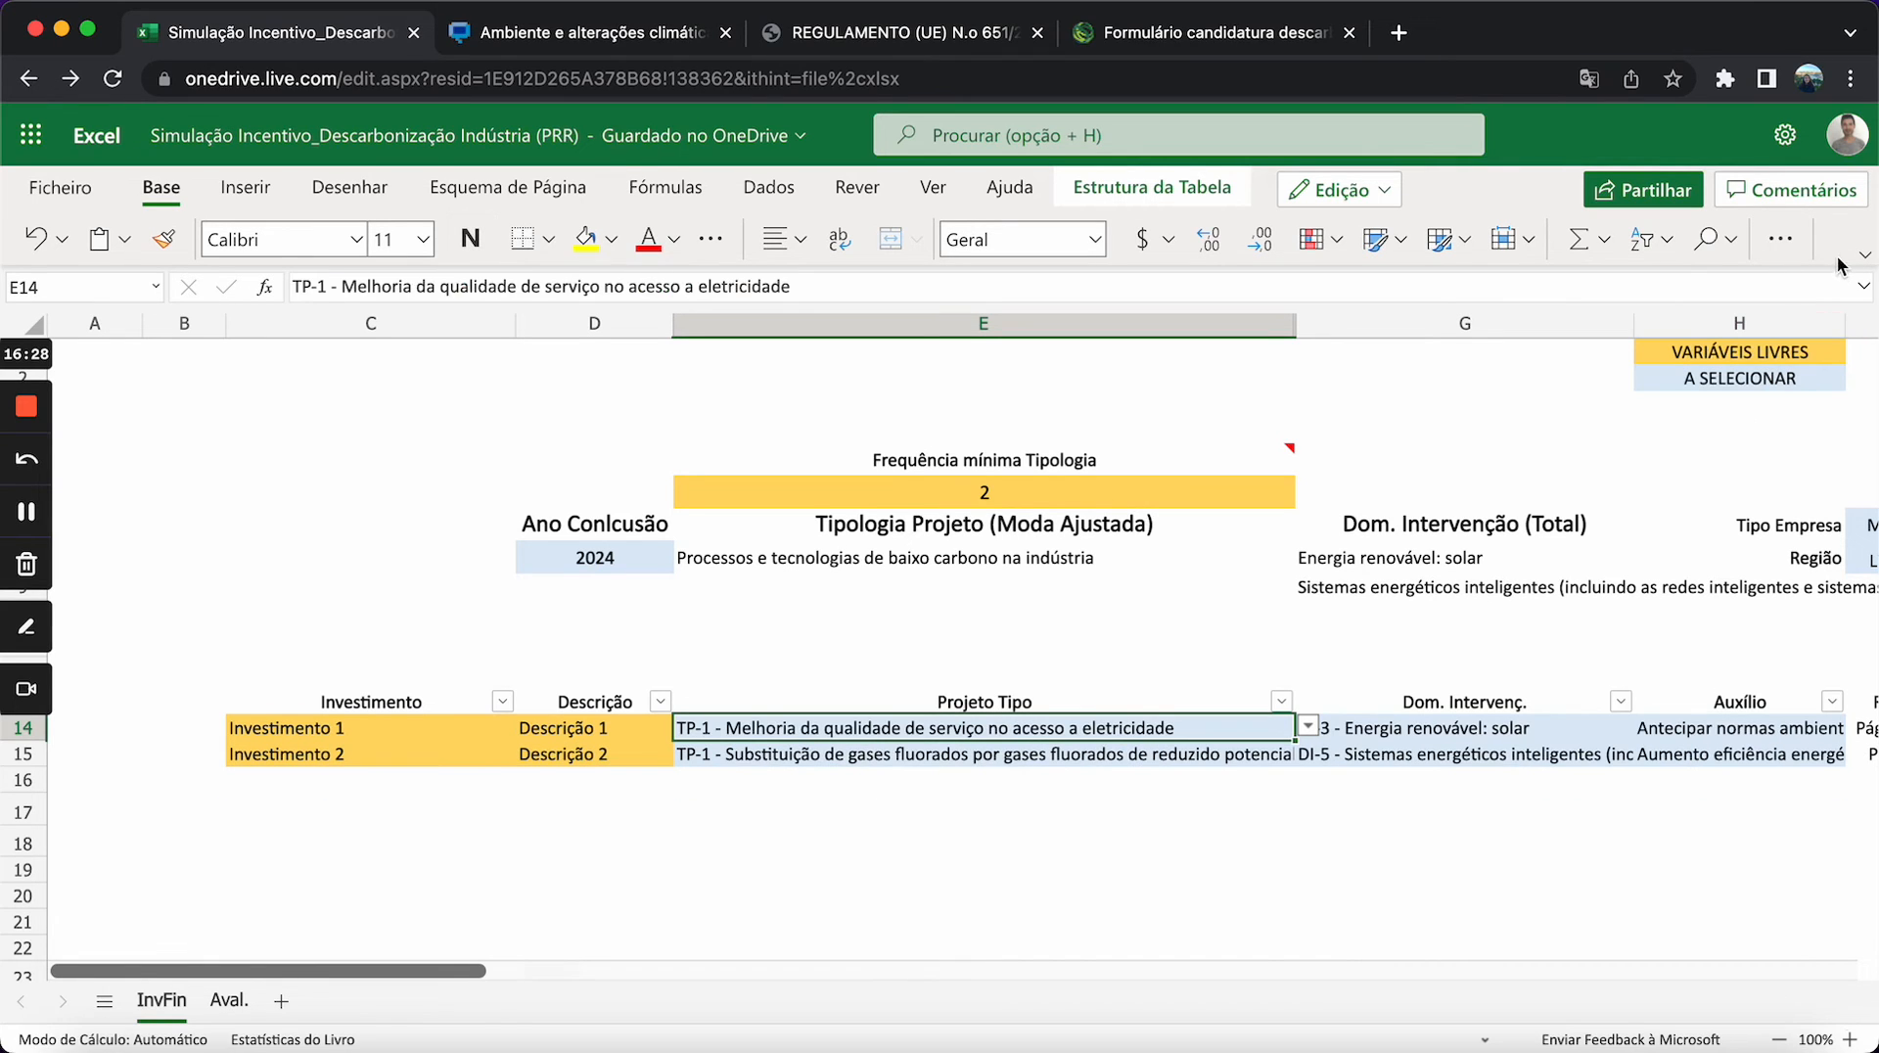
# - Try deleting the Investimento 1 row from the table, and undo the deletion
pyautogui.click(1781, 241)
pyautogui.click(1758, 374)
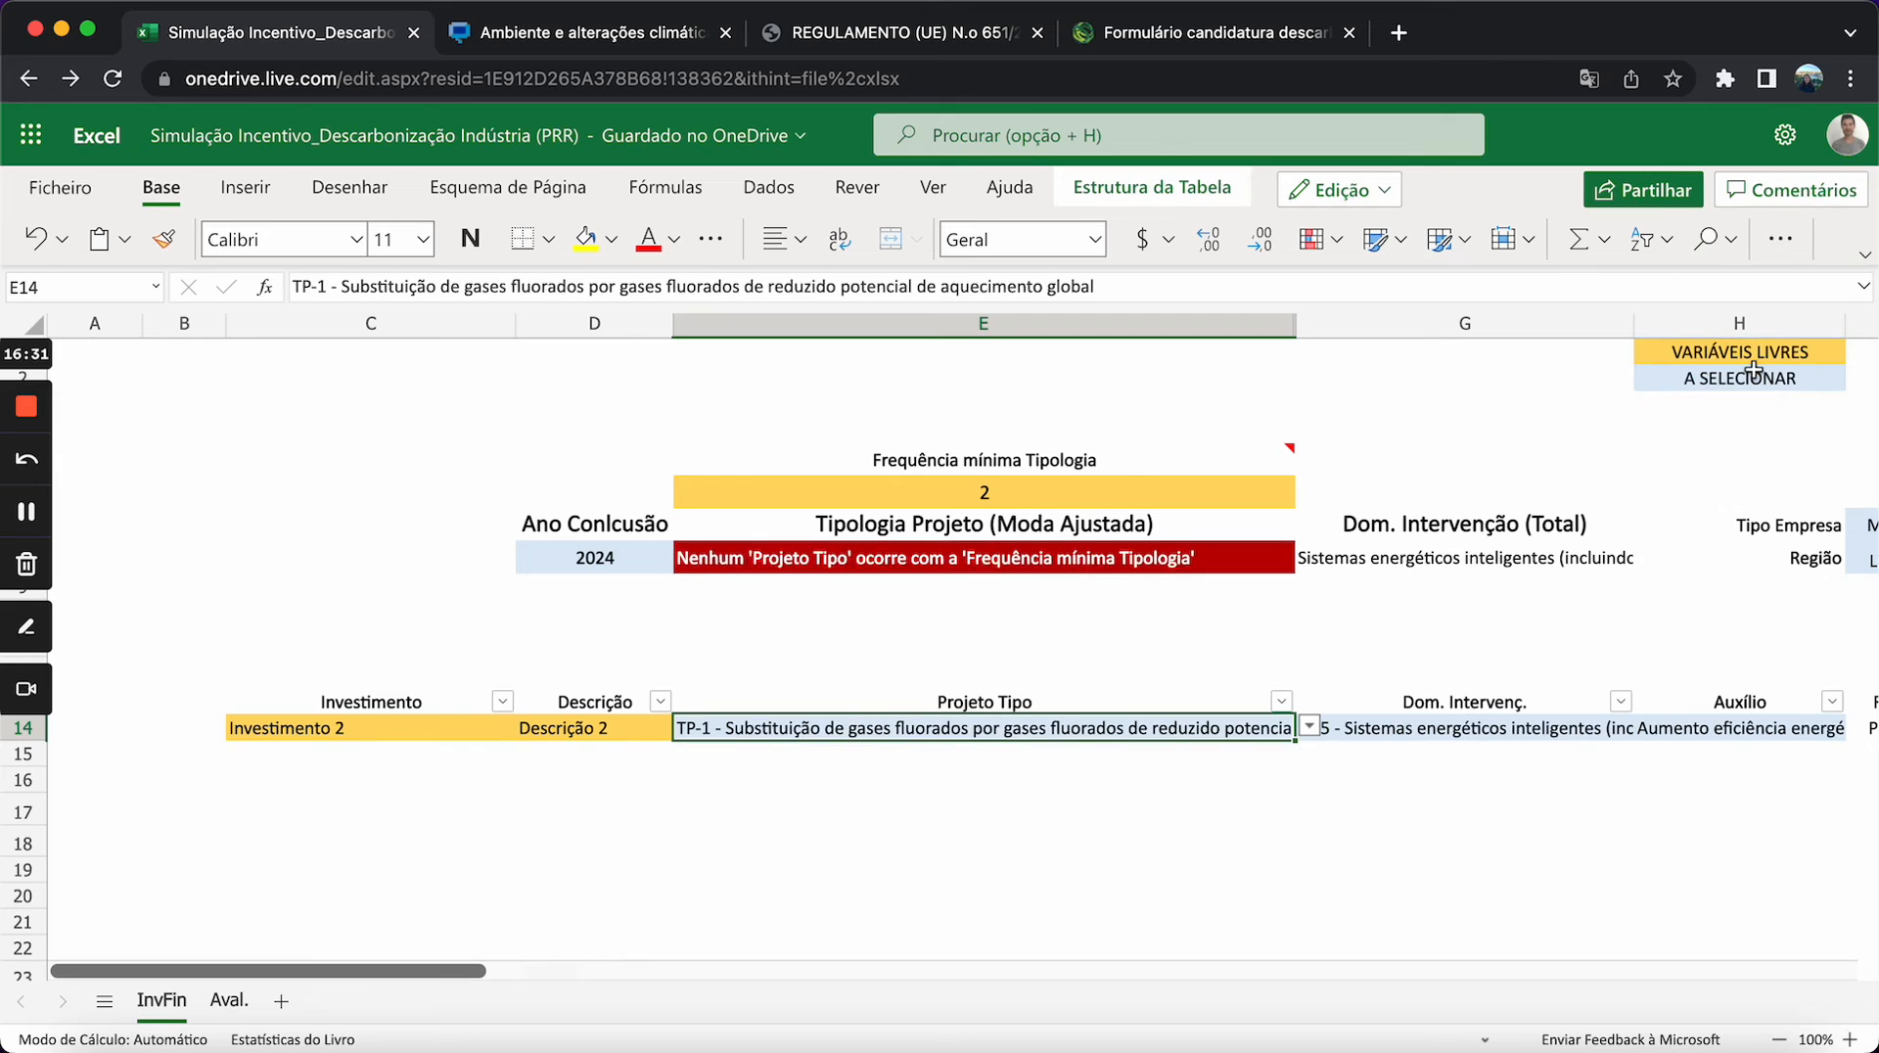
pyautogui.press('super+z')
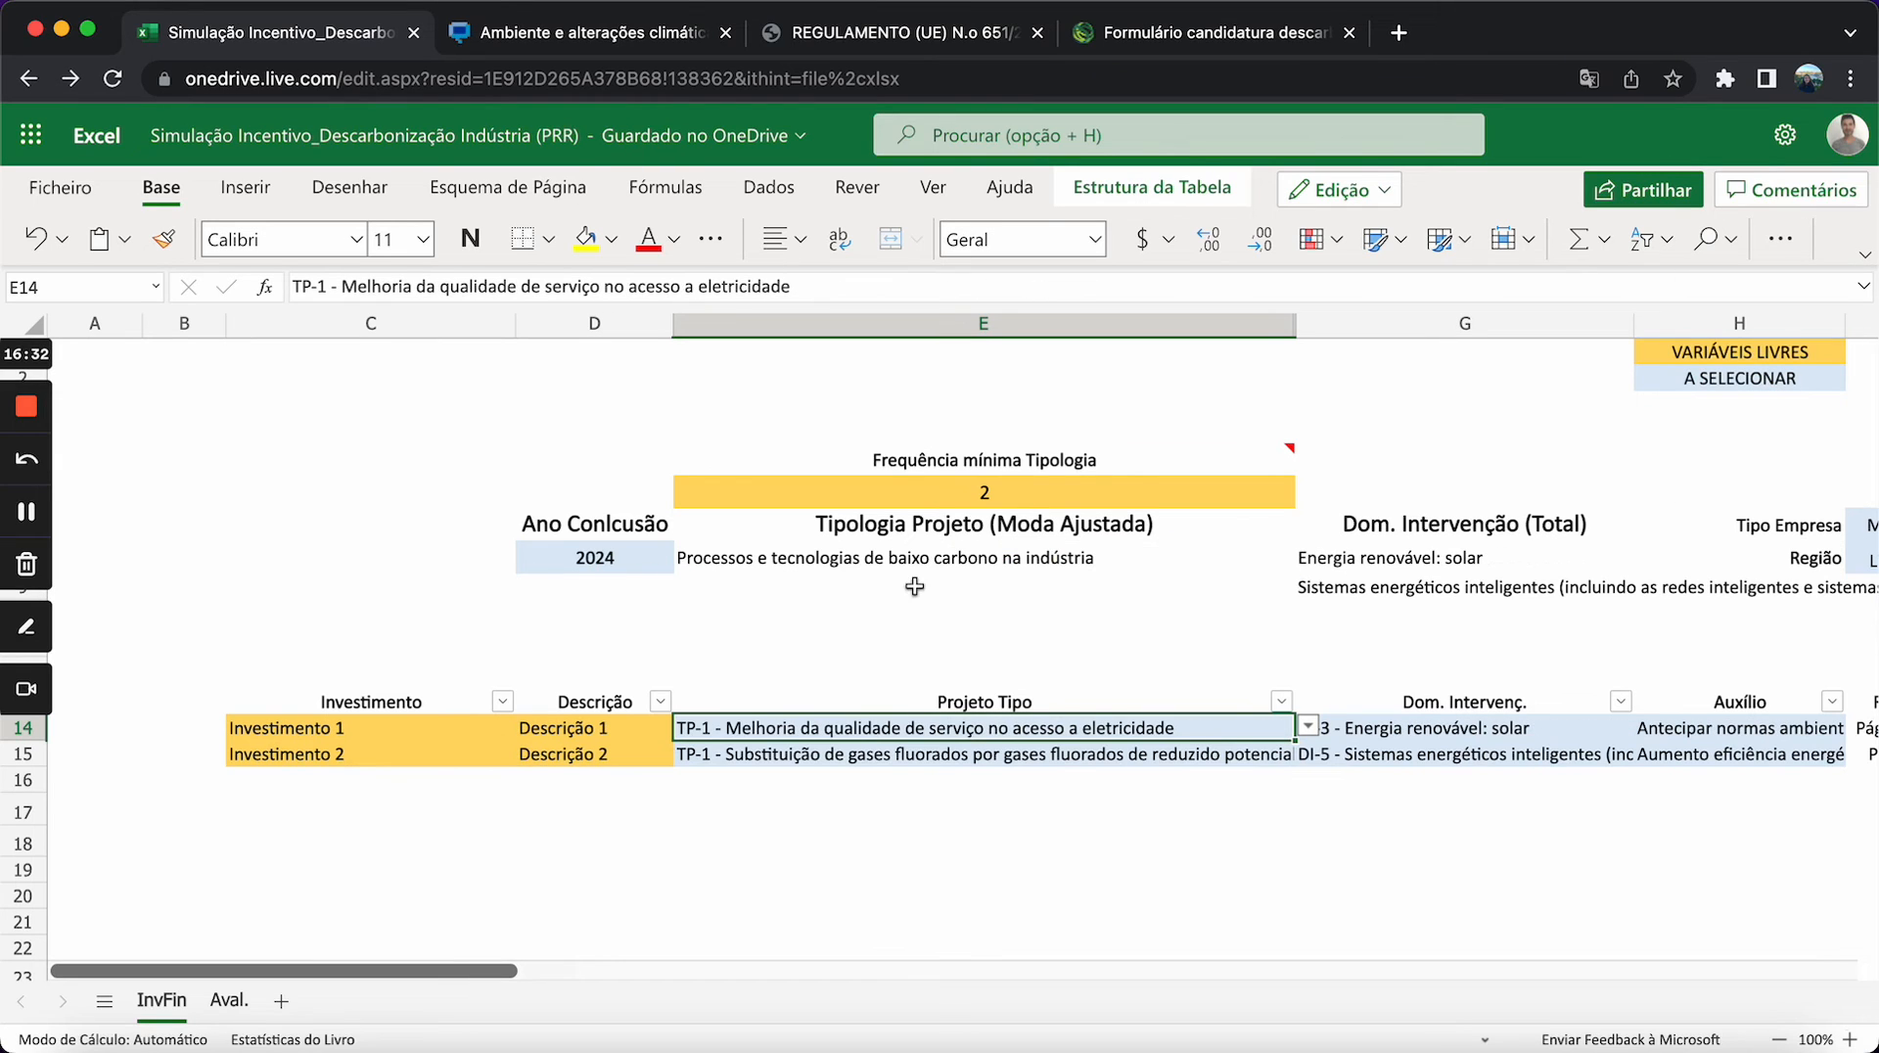
# - Try extending the investment table by copying Descrição 2 into the row directly below it, and undo the addition
pyautogui.click(27, 762)
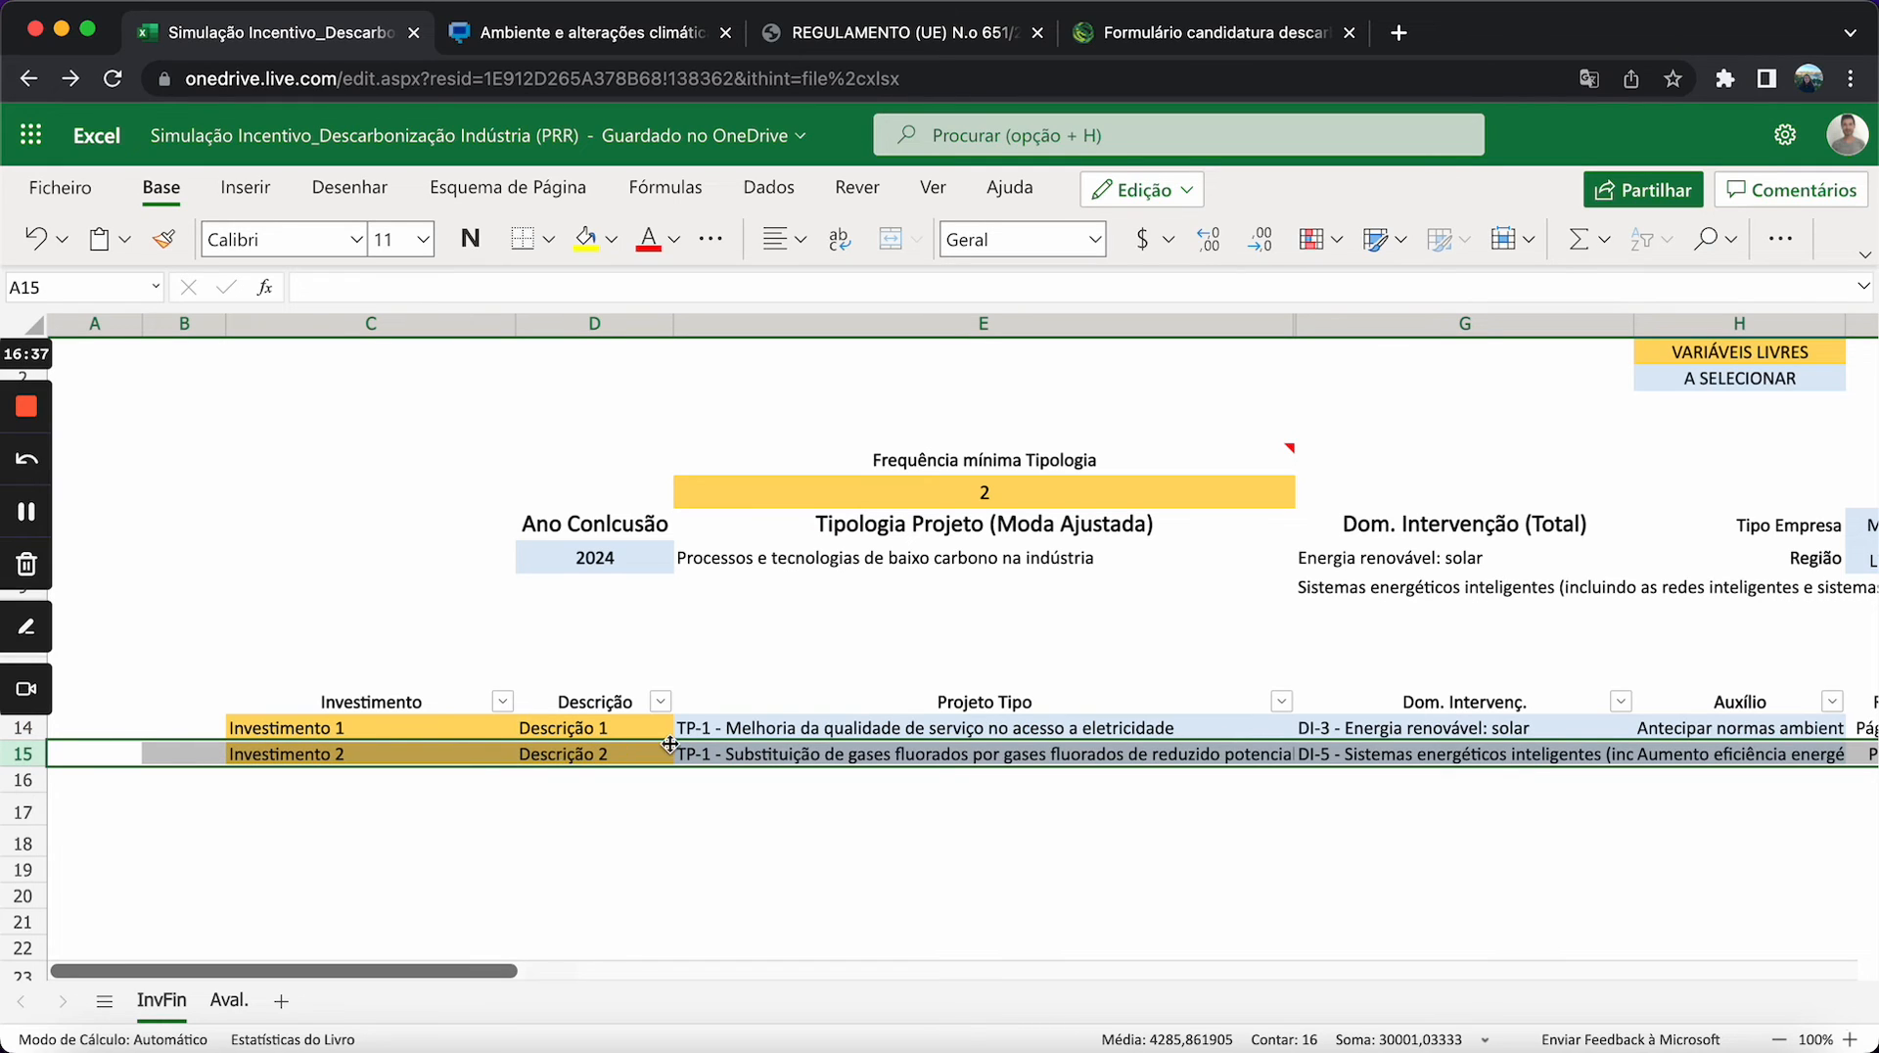
pyautogui.click(801, 773)
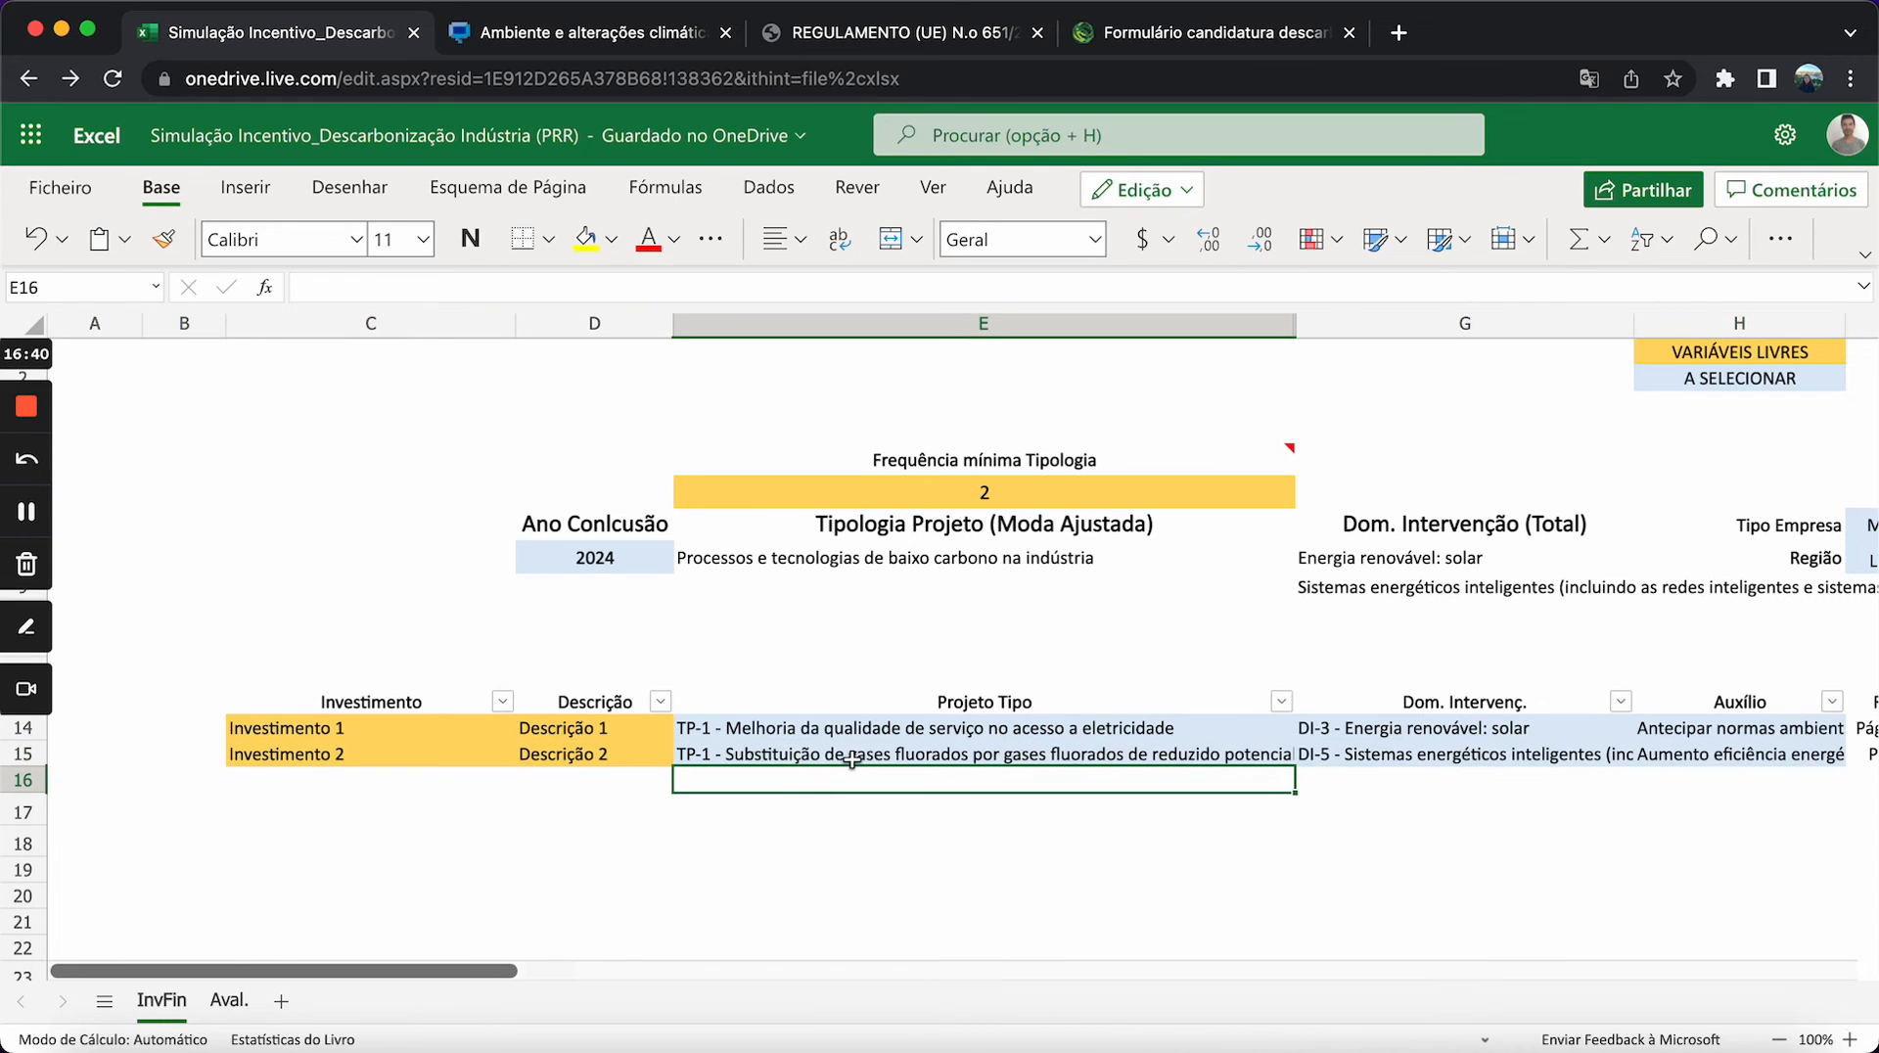
pyautogui.click(609, 750)
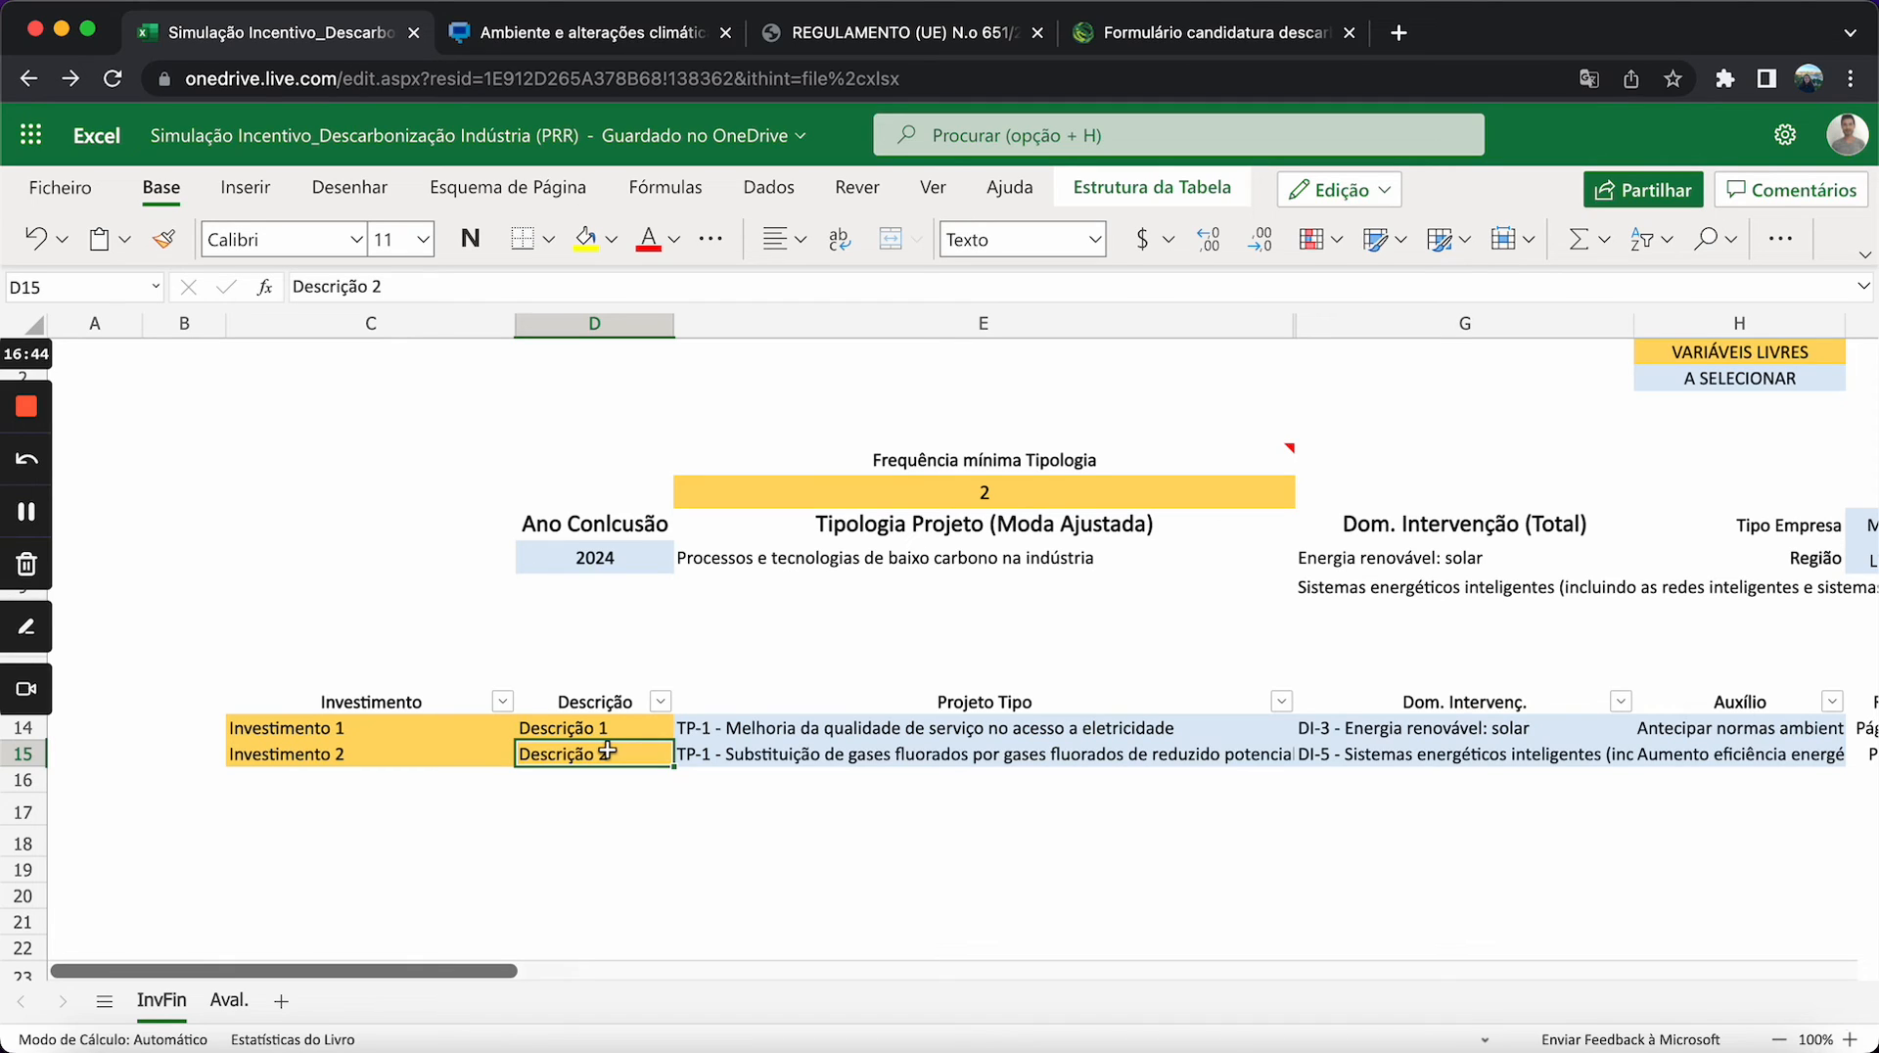
pyautogui.press('super+c')
pyautogui.press('Down')
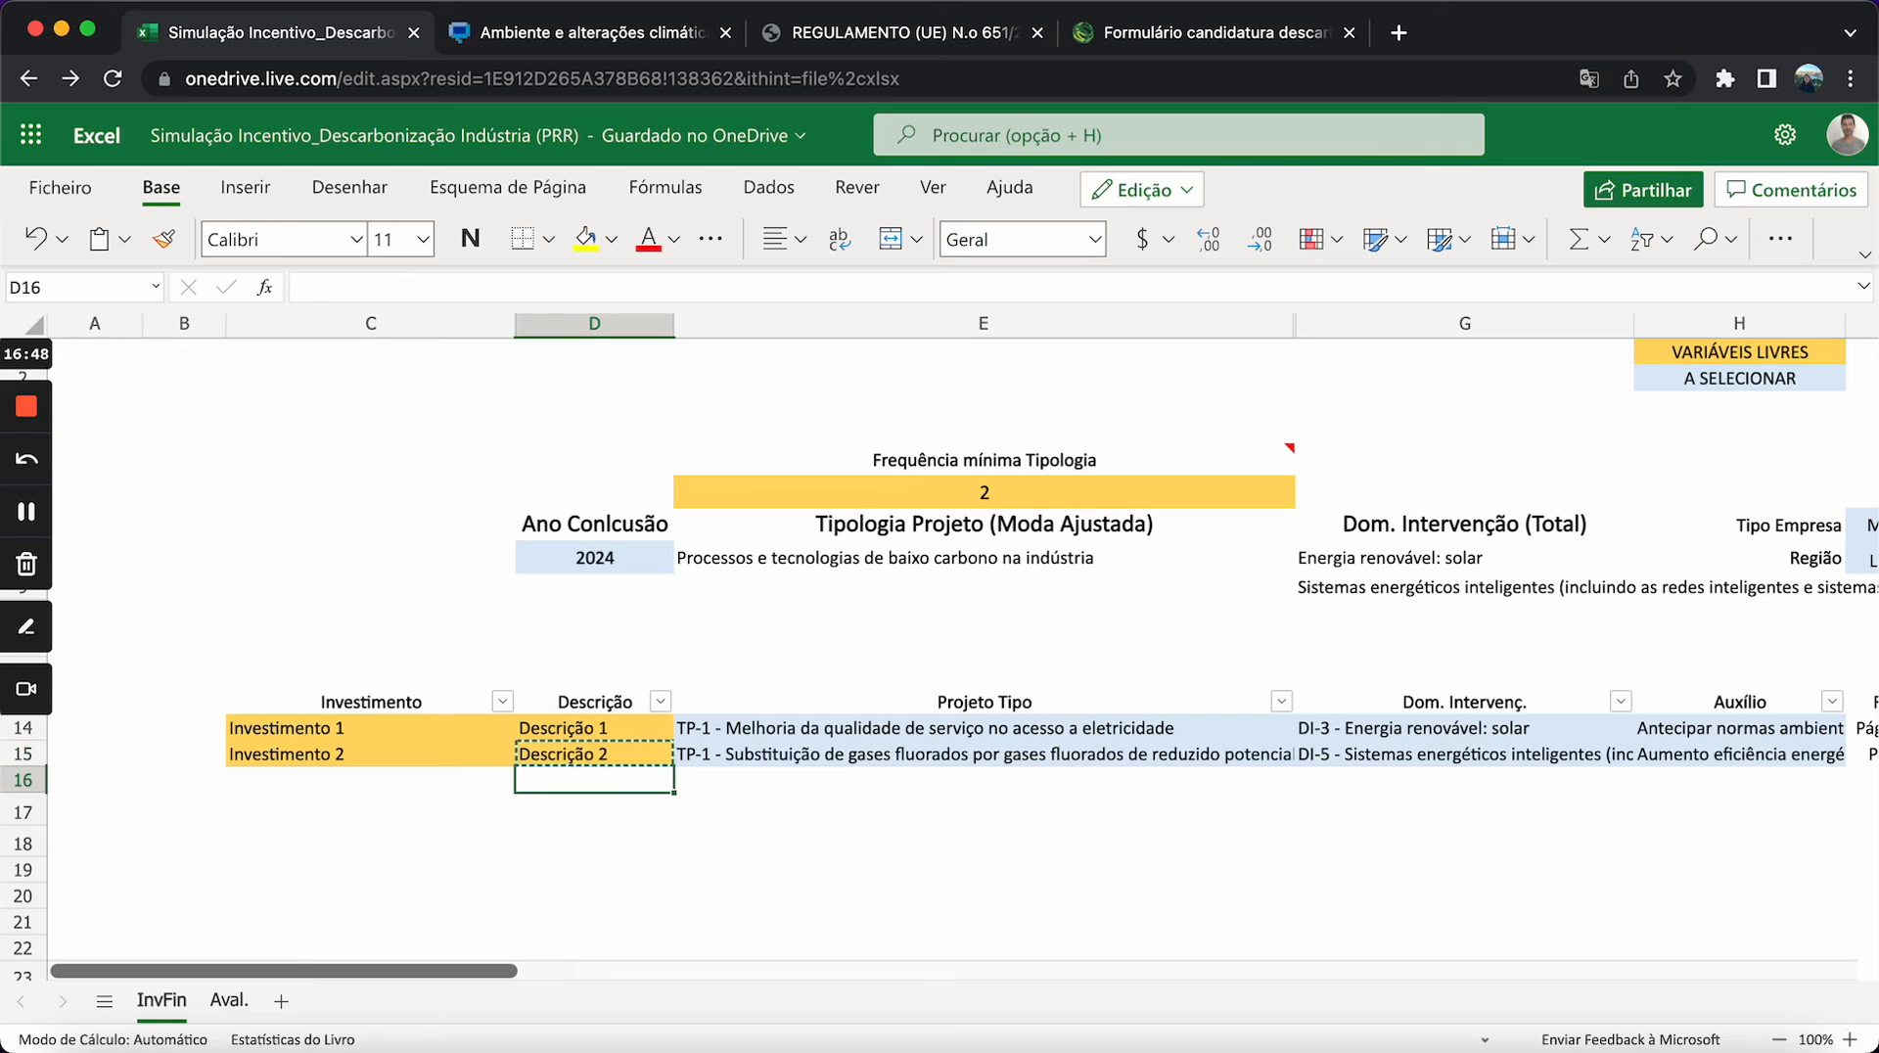
pyautogui.press('super+v')
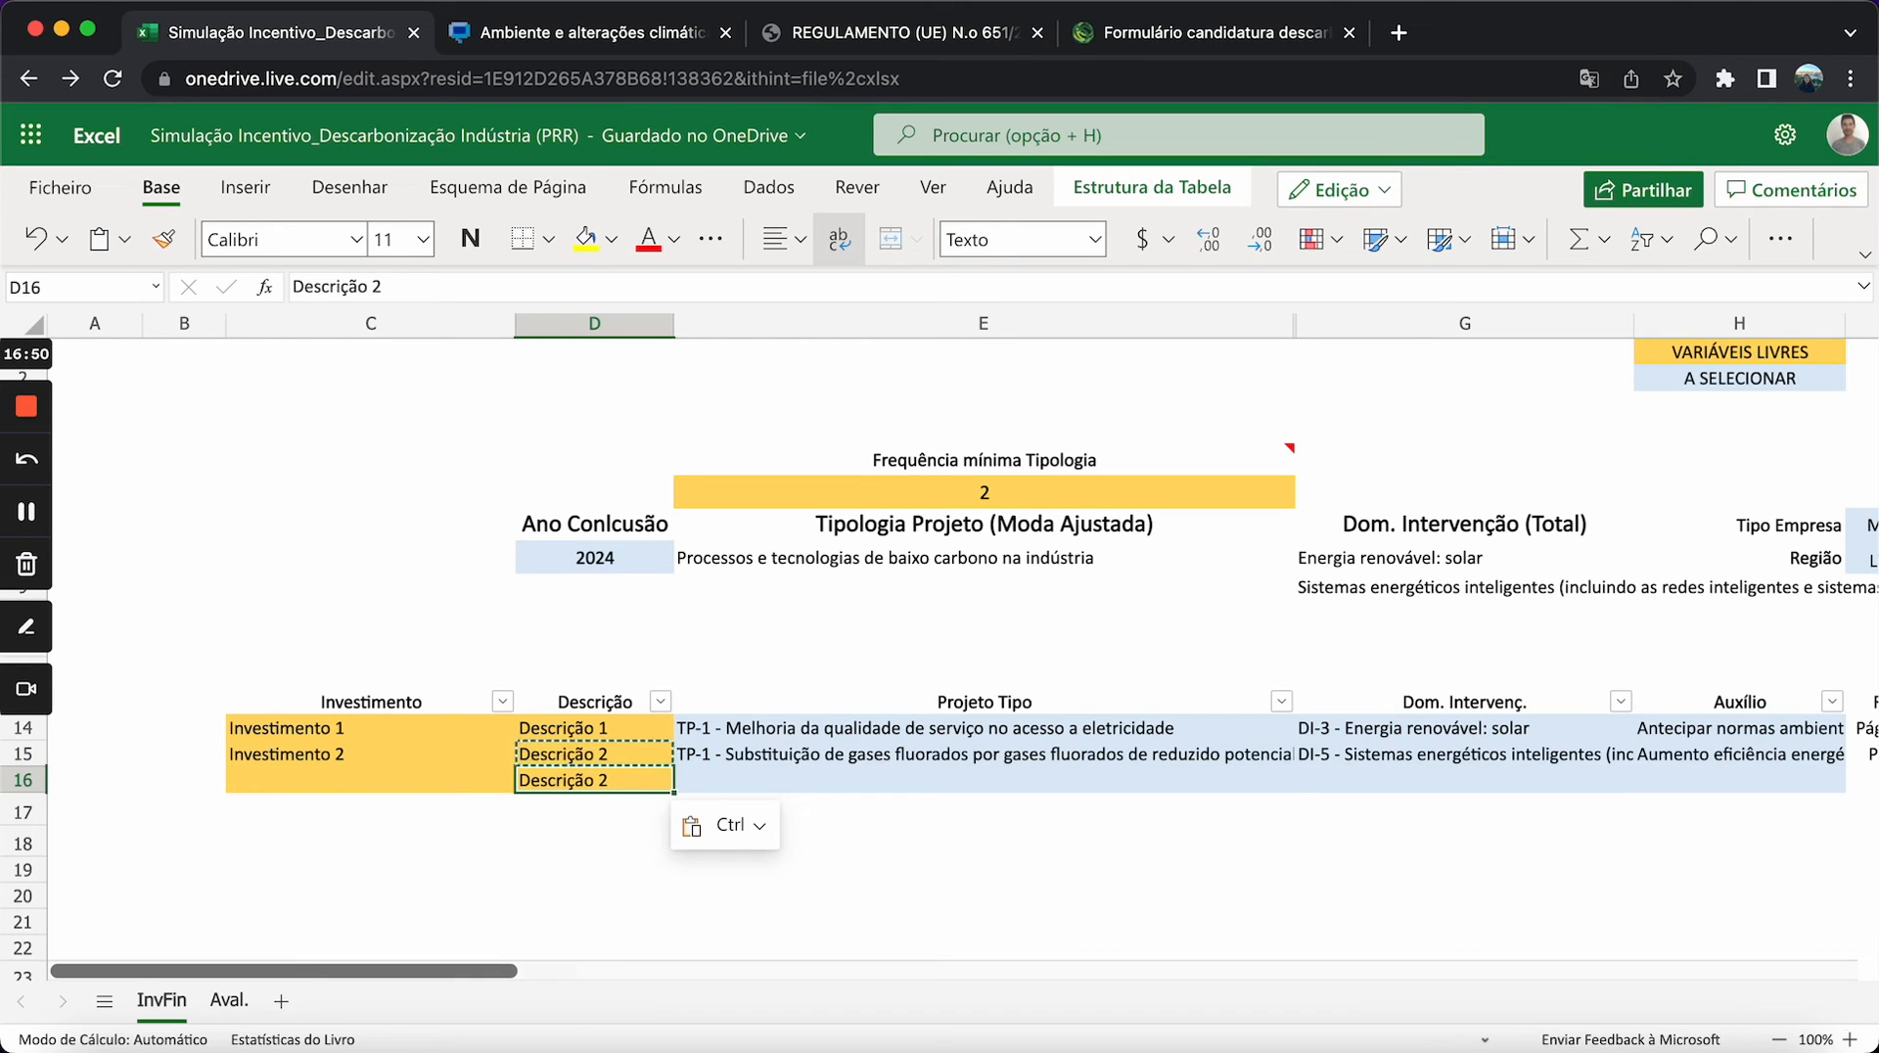
pyautogui.press('super+z')
pyautogui.press('super+z')
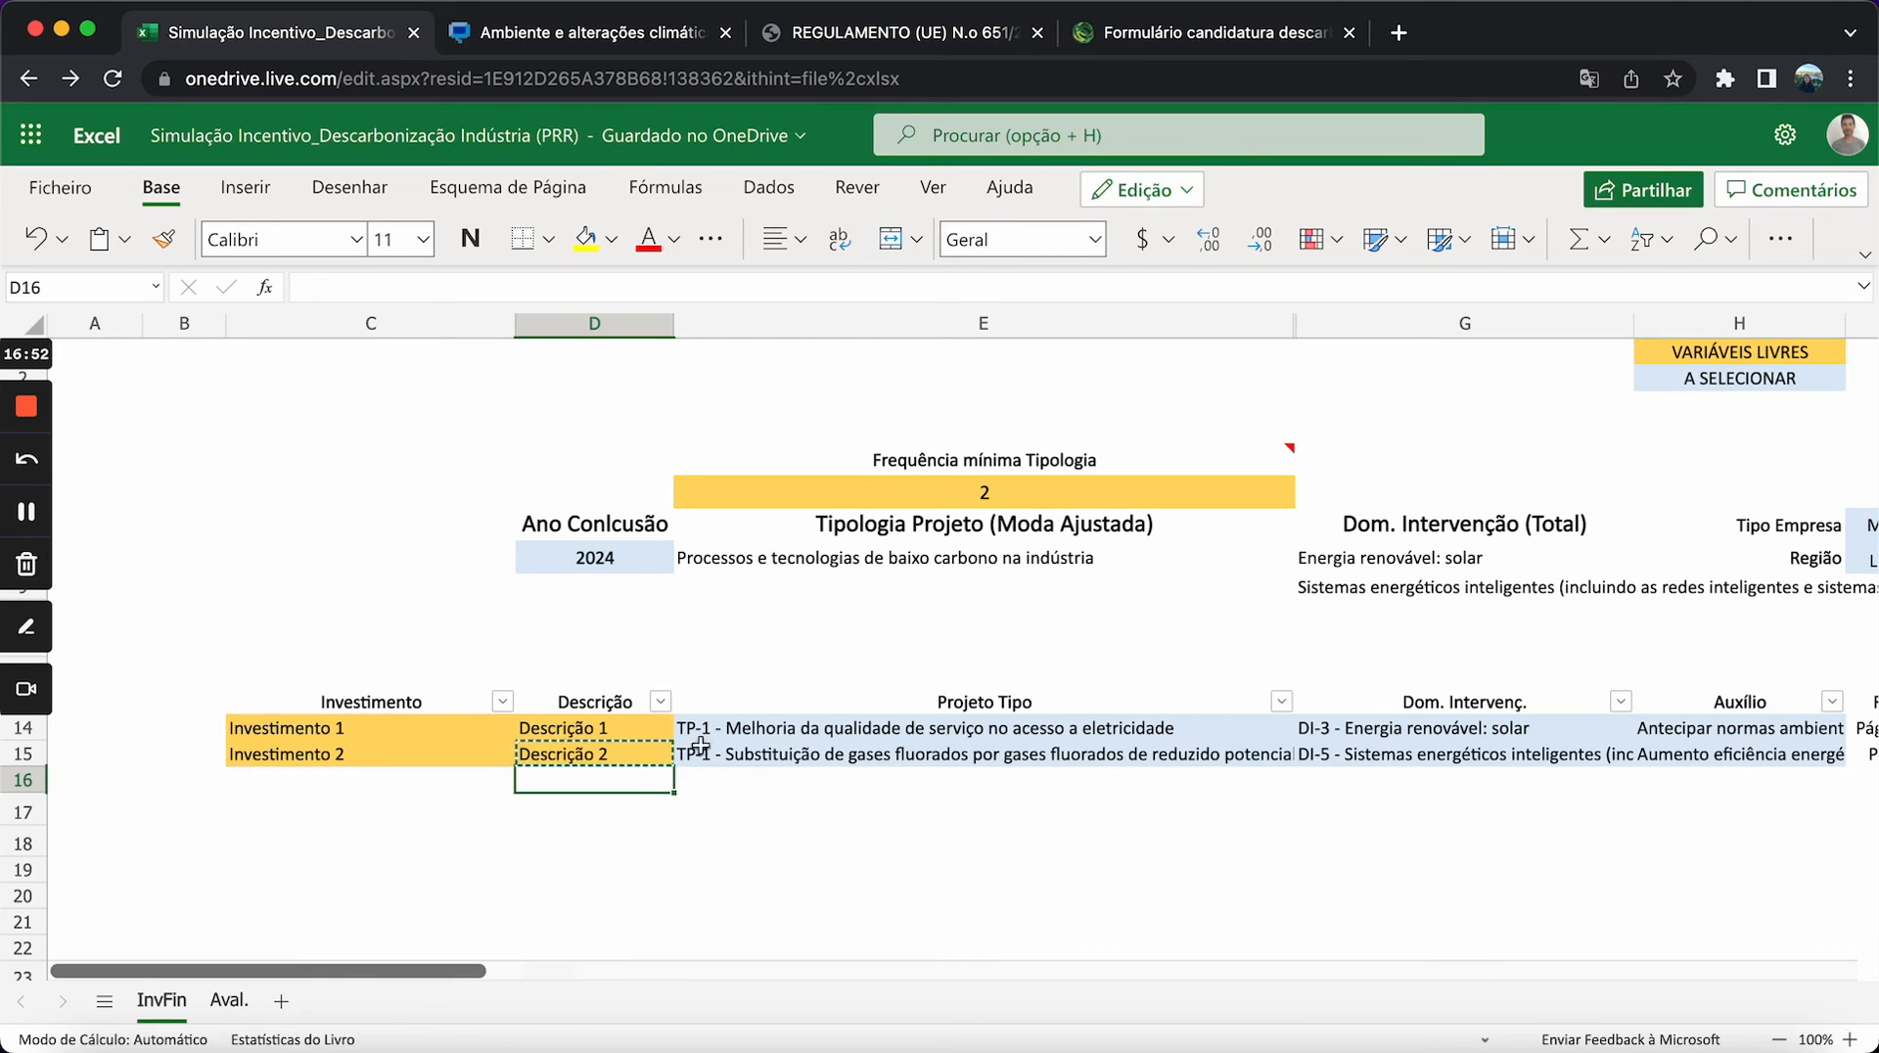
pyautogui.click(834, 841)
pyautogui.press('Escape')
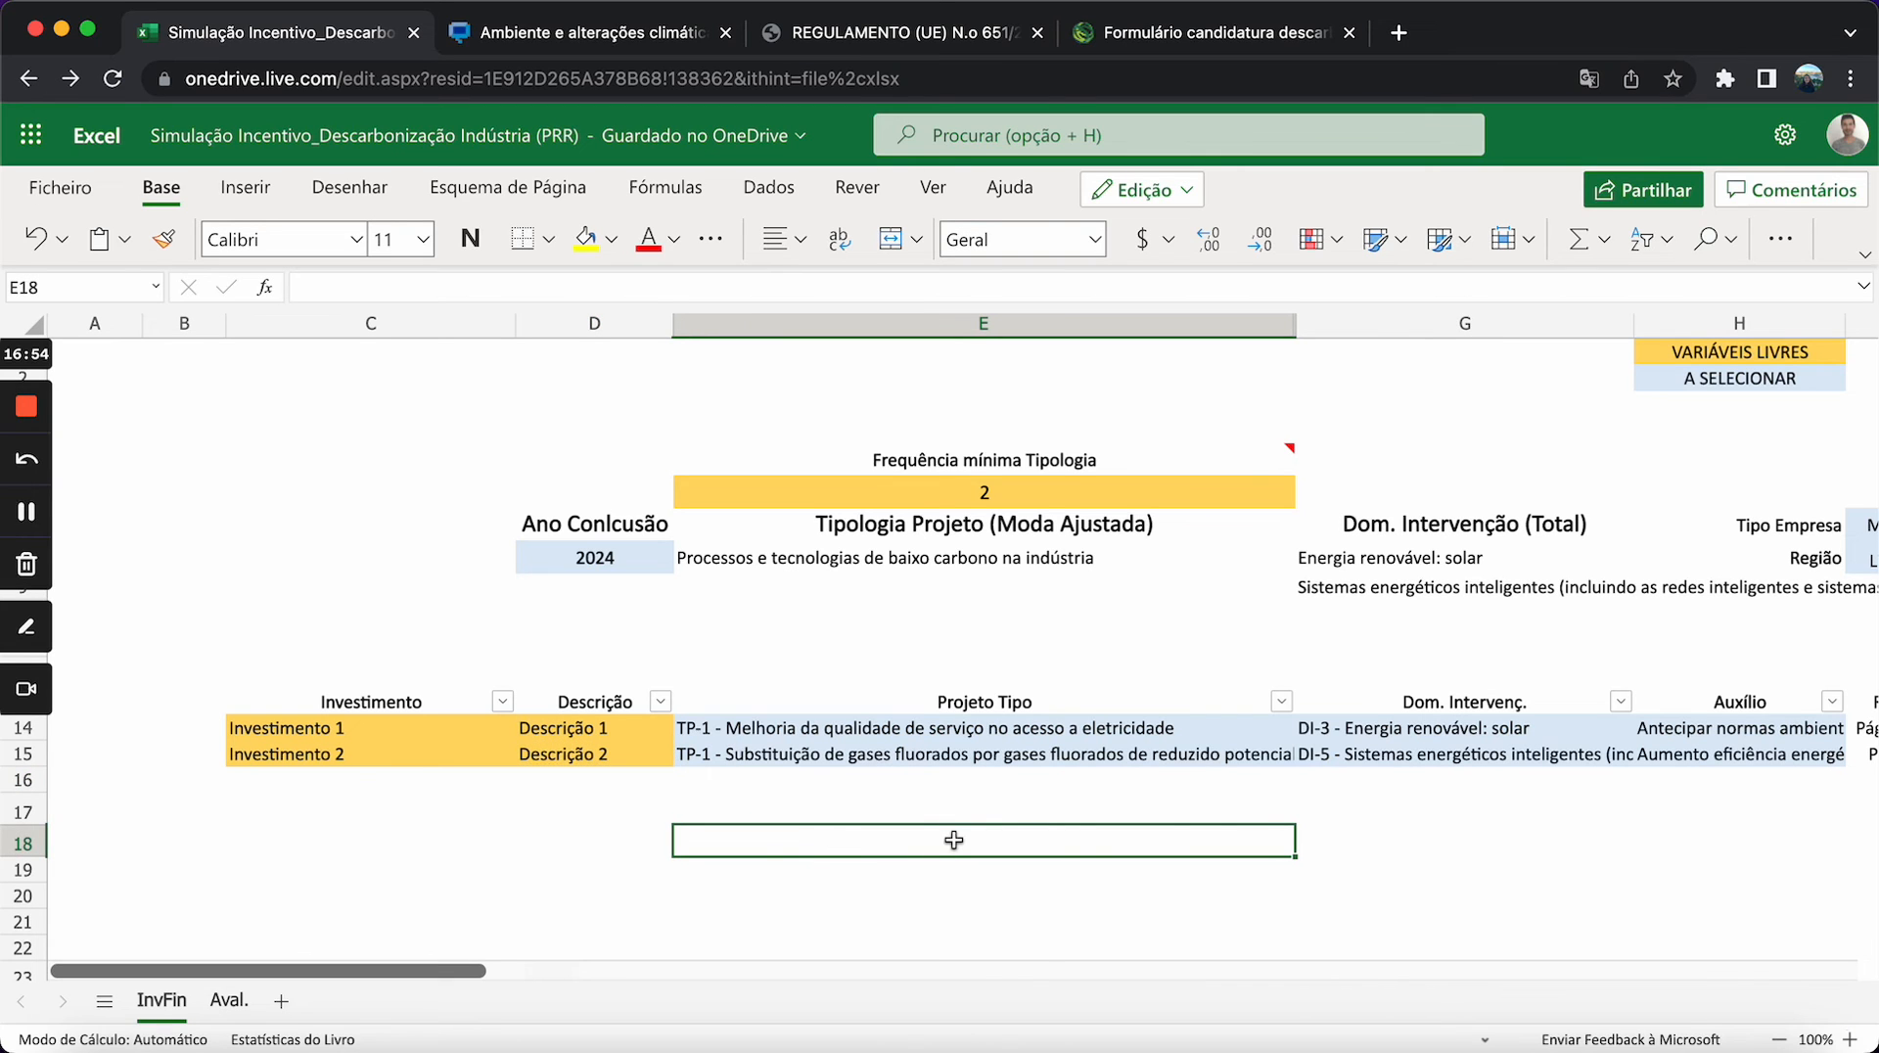
# - Review the Auxílio options available for Investimento 2 without changing the selection
pyautogui.hscroll(10, 955, 840)
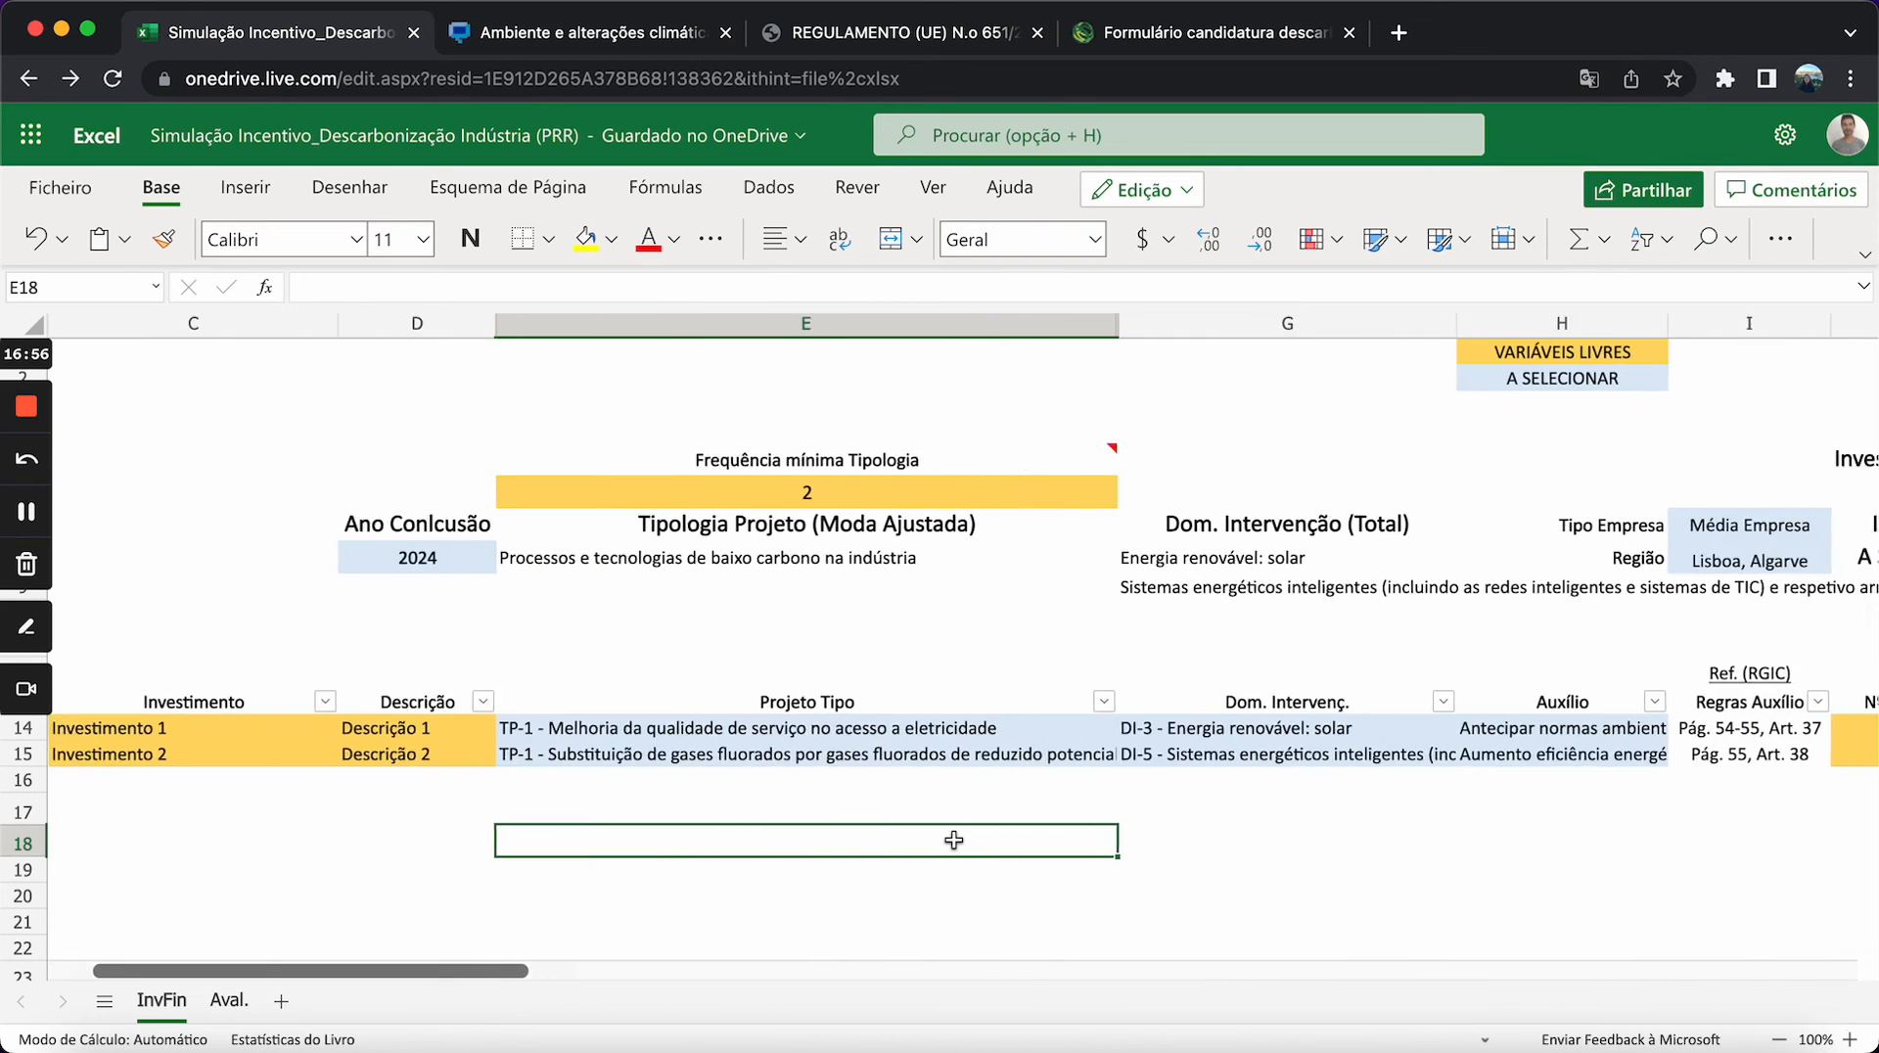
pyautogui.hscroll(5, 955, 840)
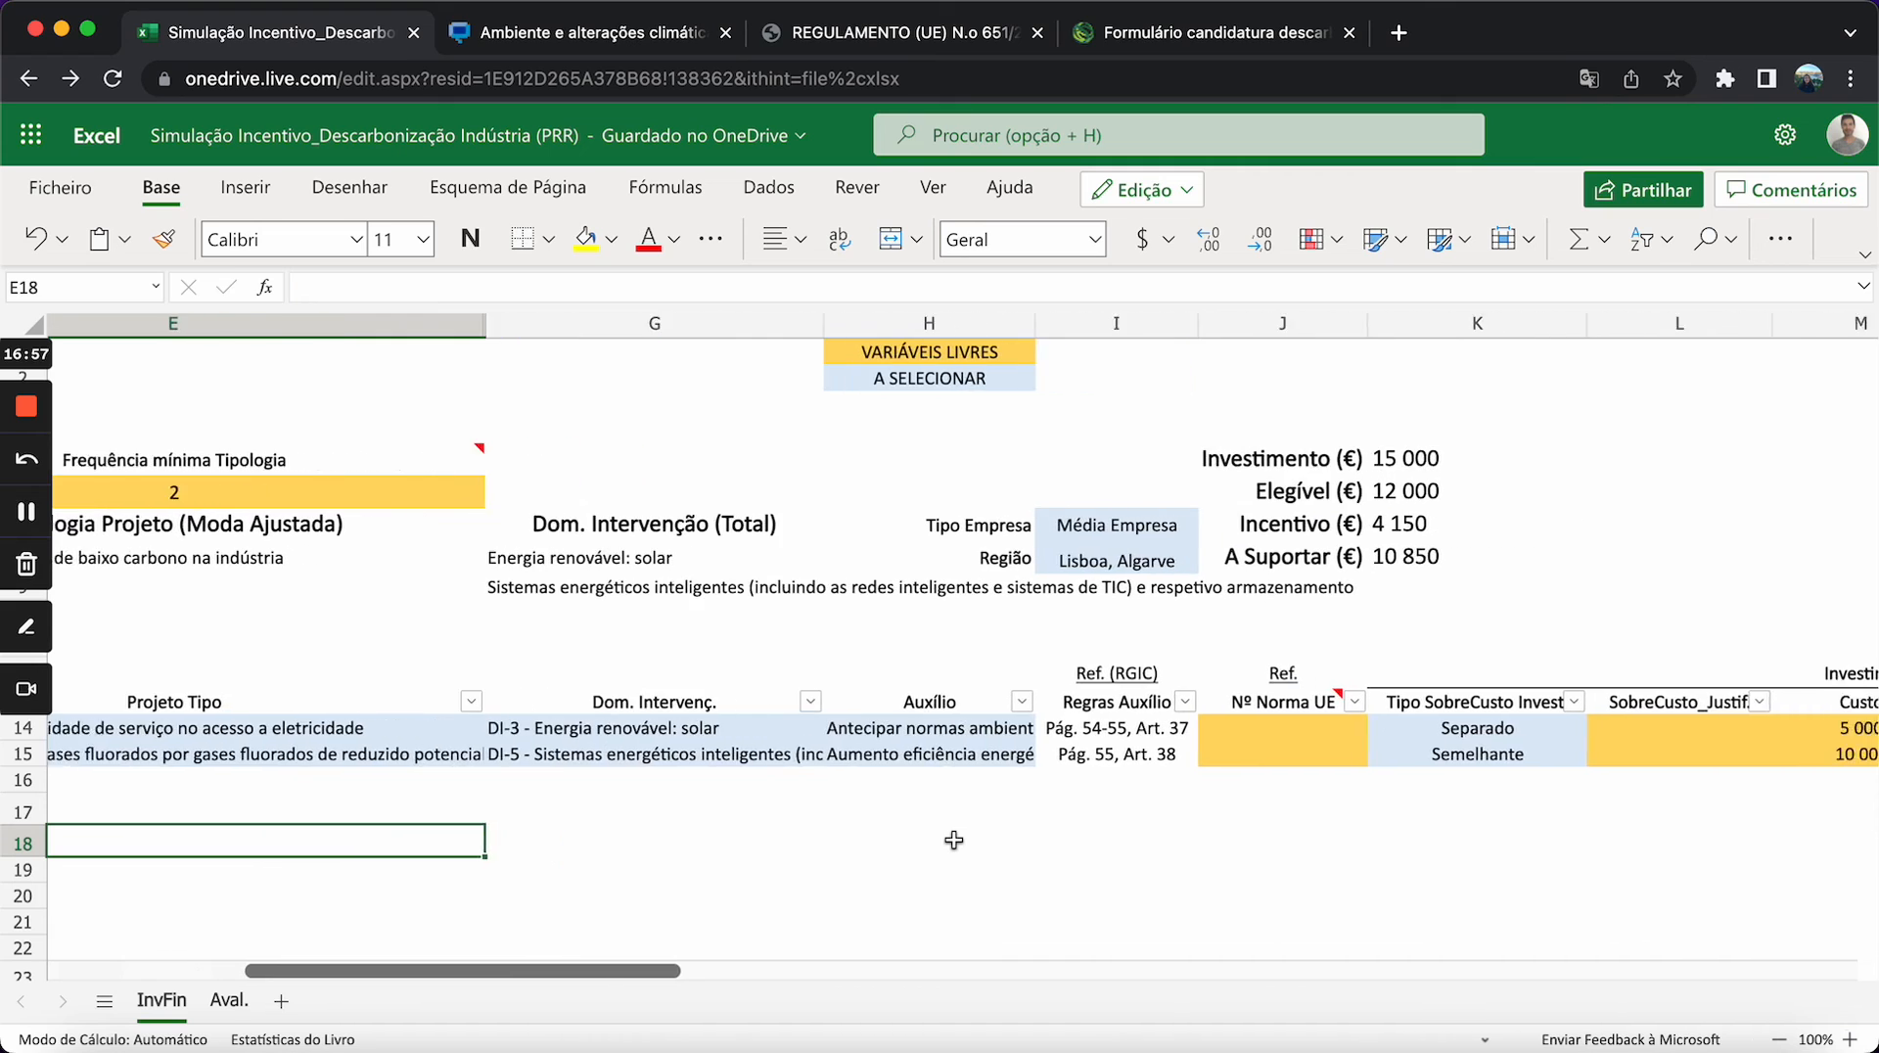
pyautogui.hscroll(-6, 954, 839)
pyautogui.hscroll(-6, 954, 839)
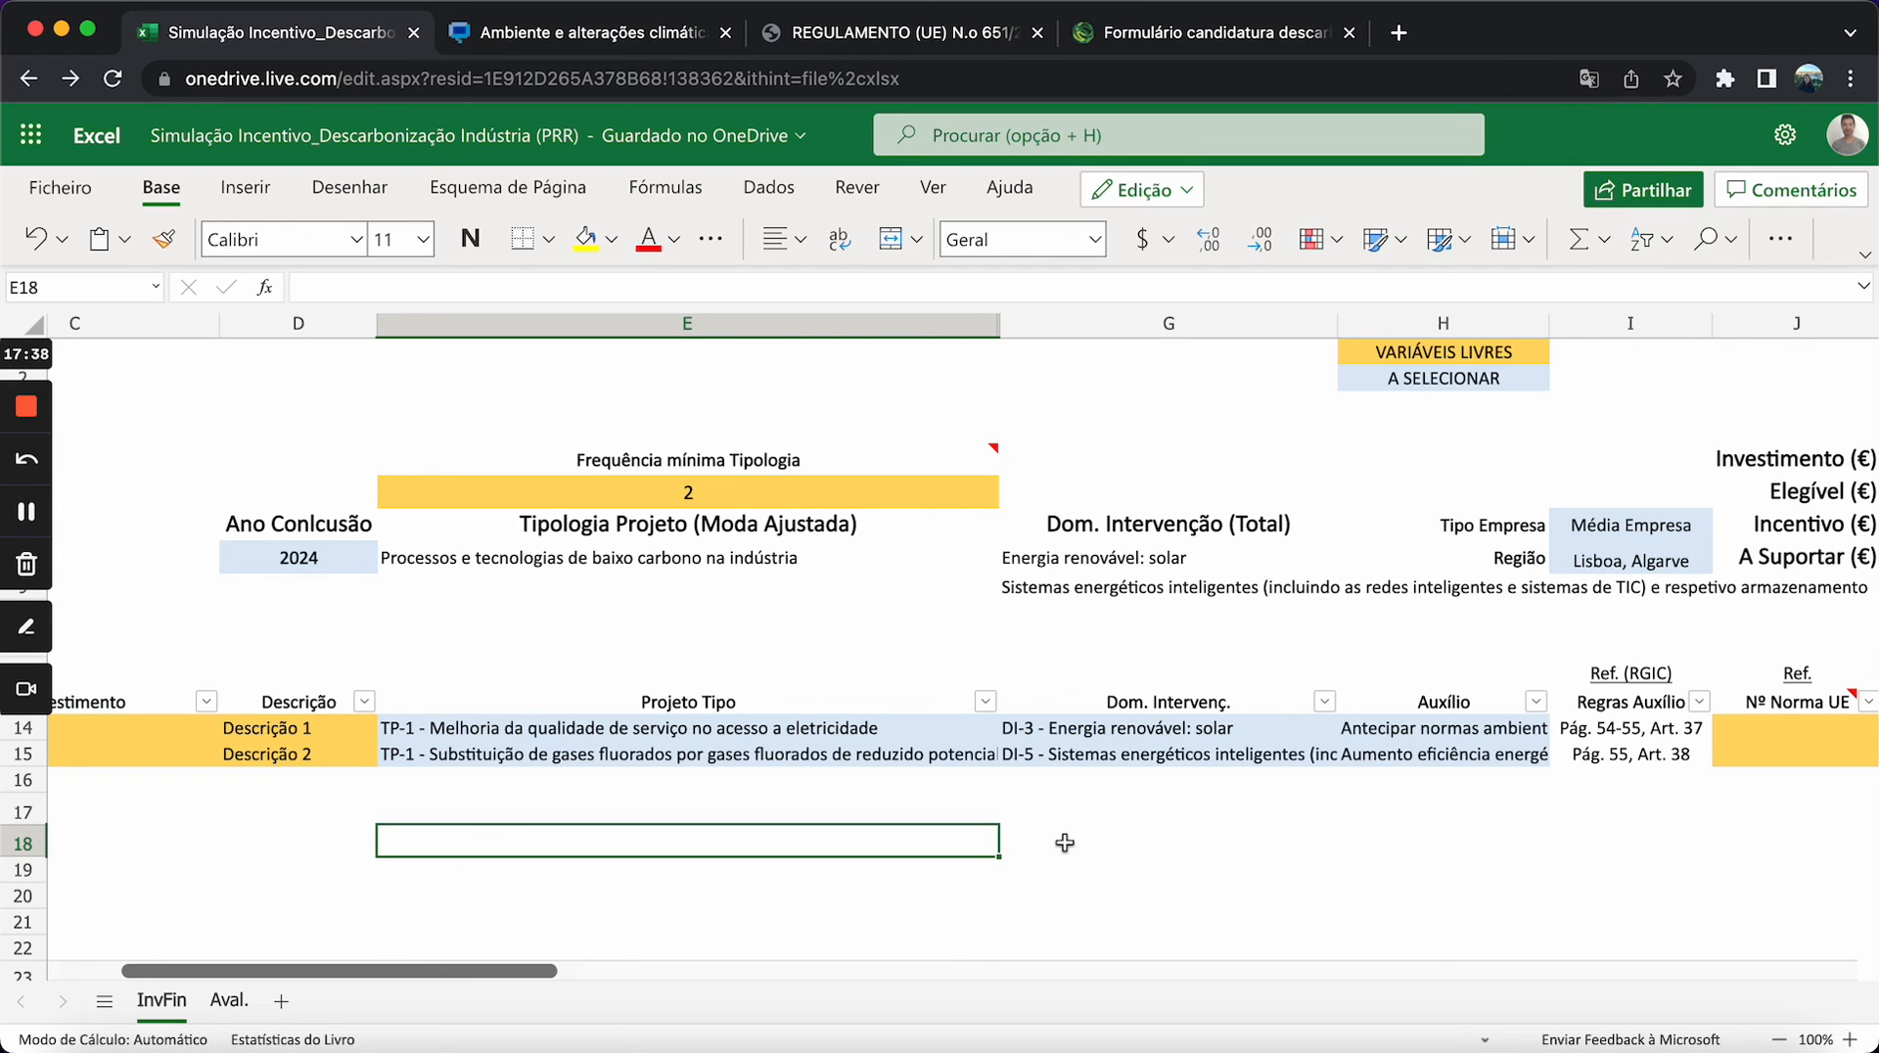
pyautogui.scroll(-3, 1065, 842)
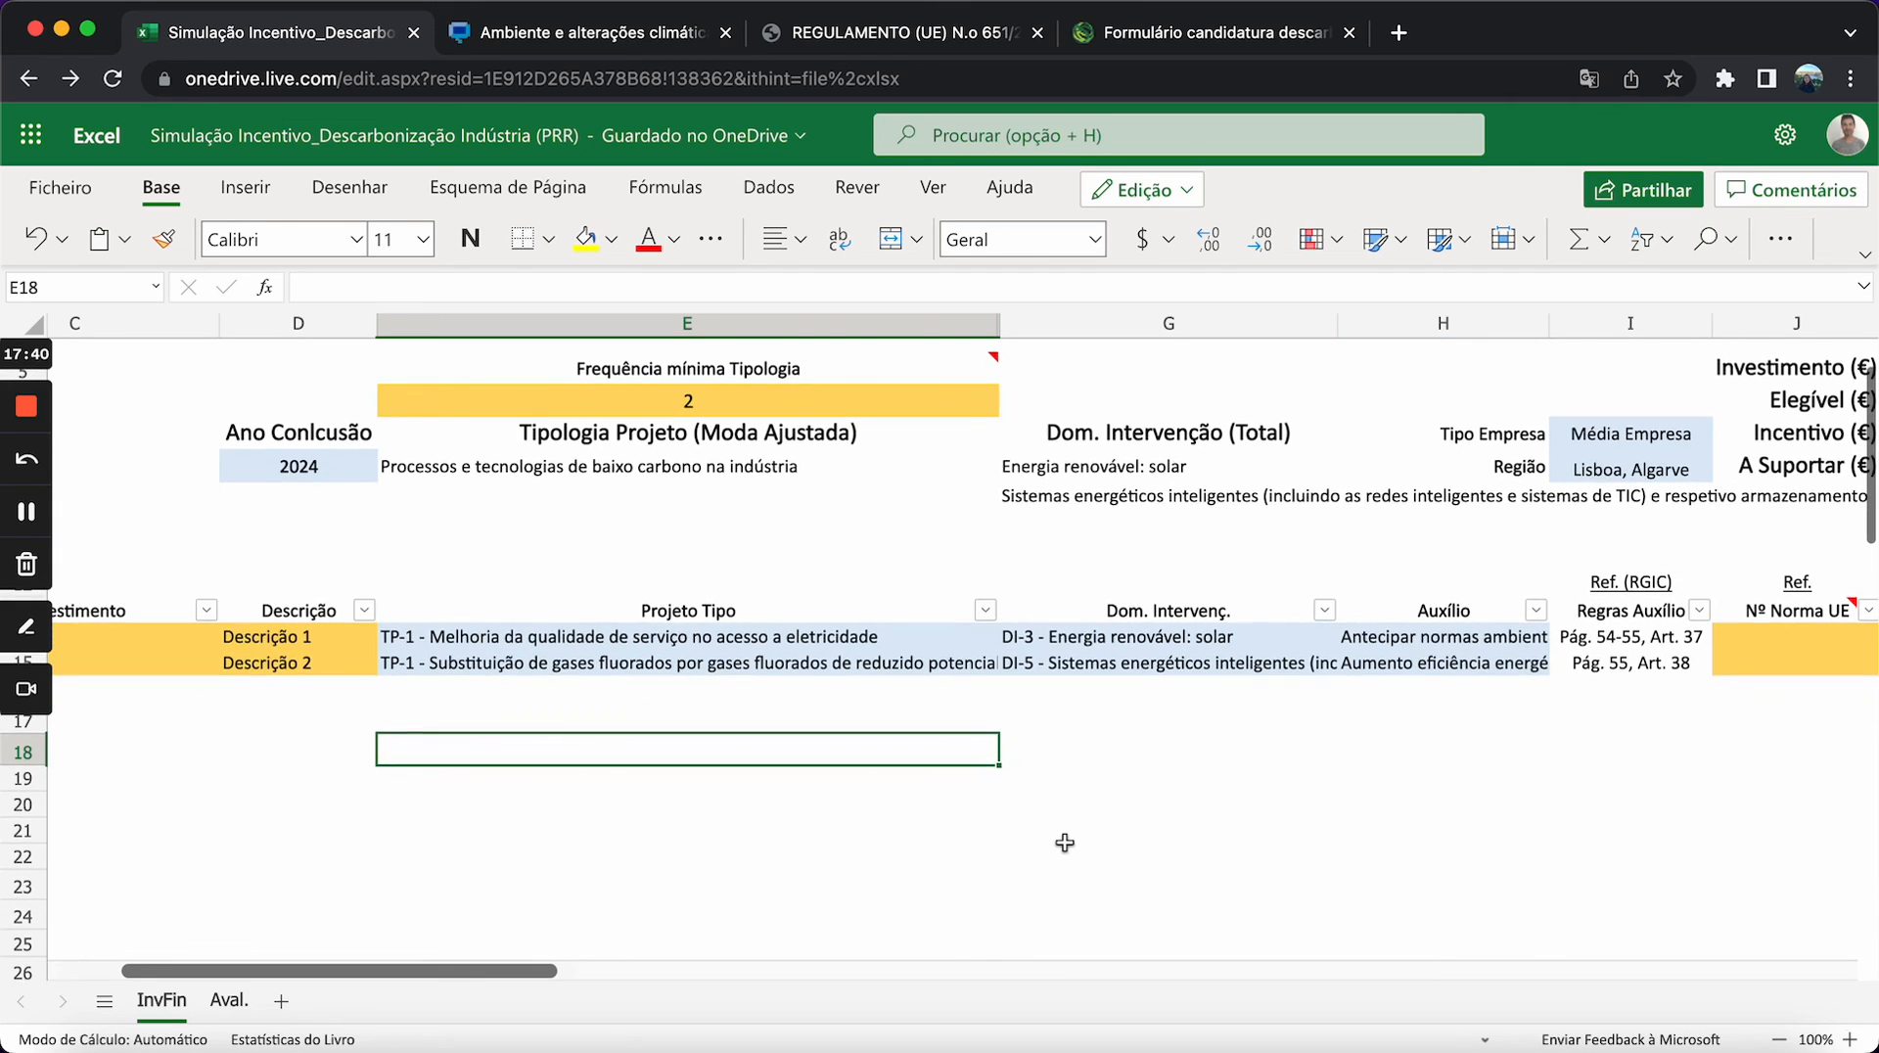
pyautogui.click(1467, 663)
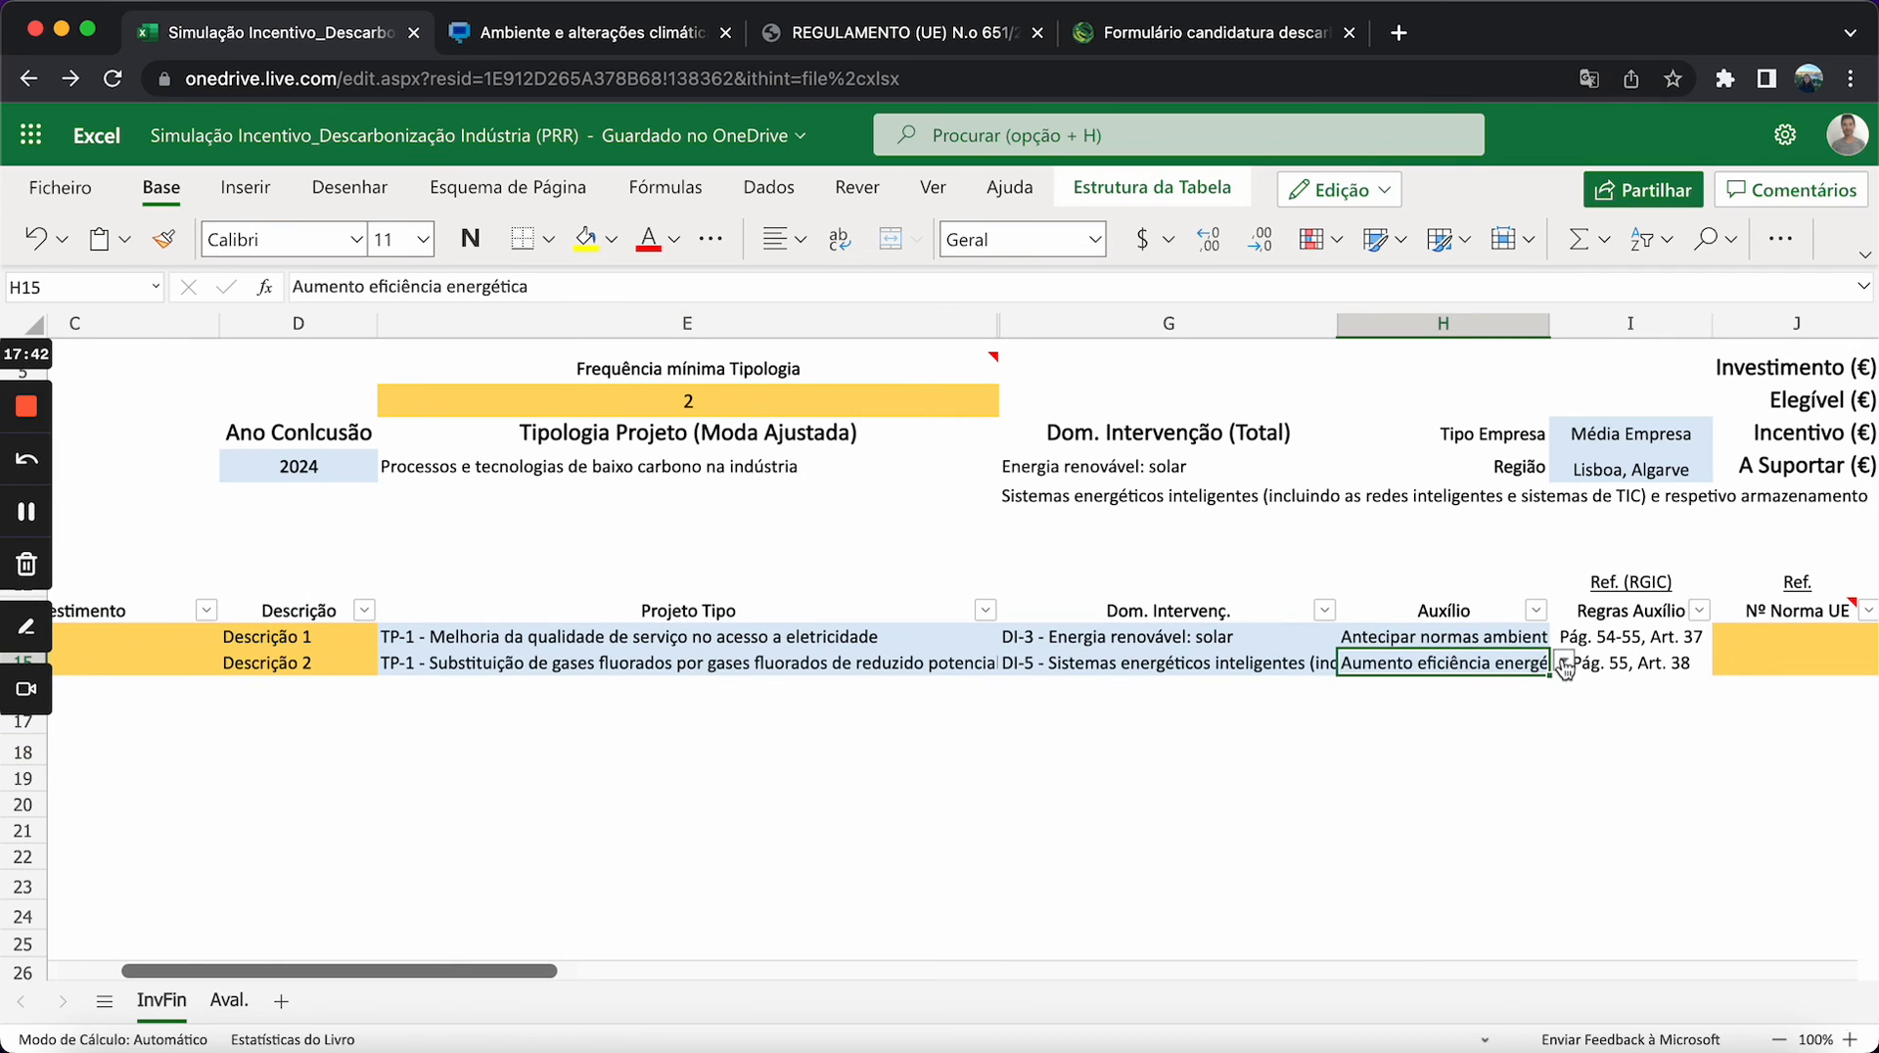
pyautogui.click(1564, 666)
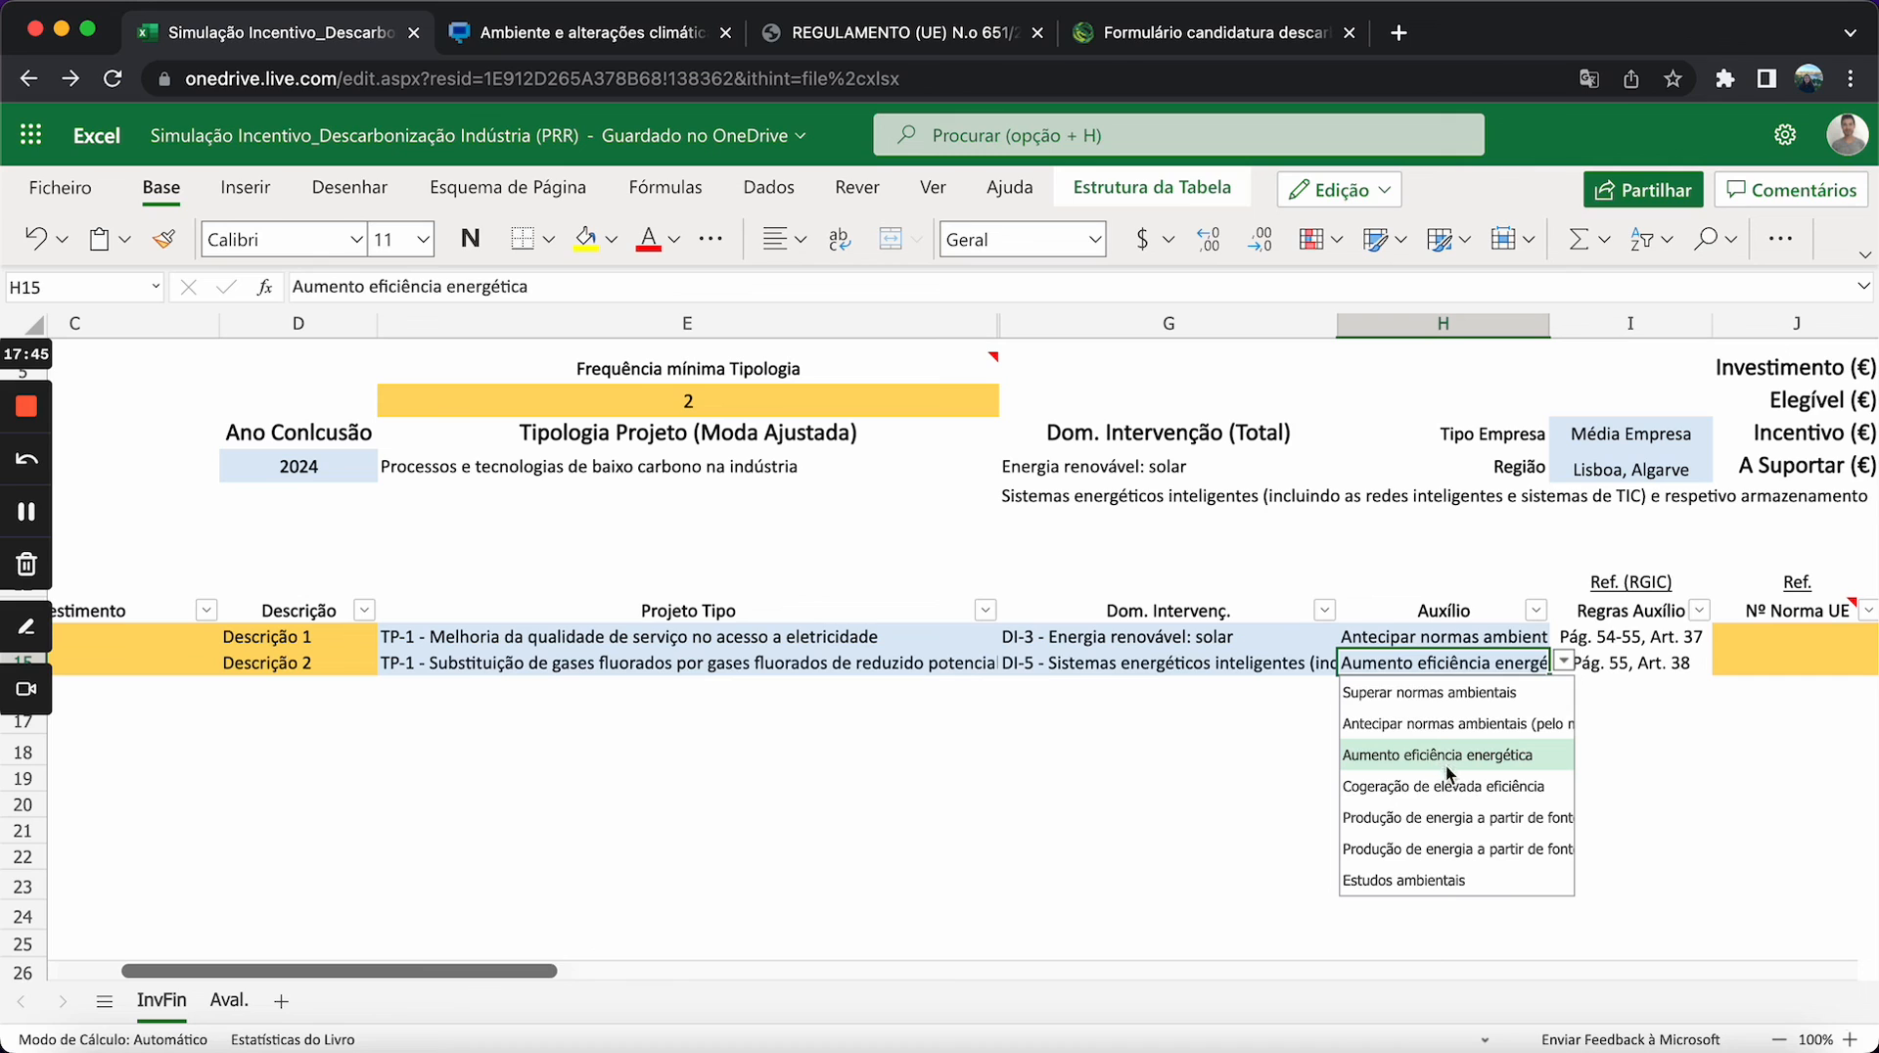
pyautogui.click(1613, 761)
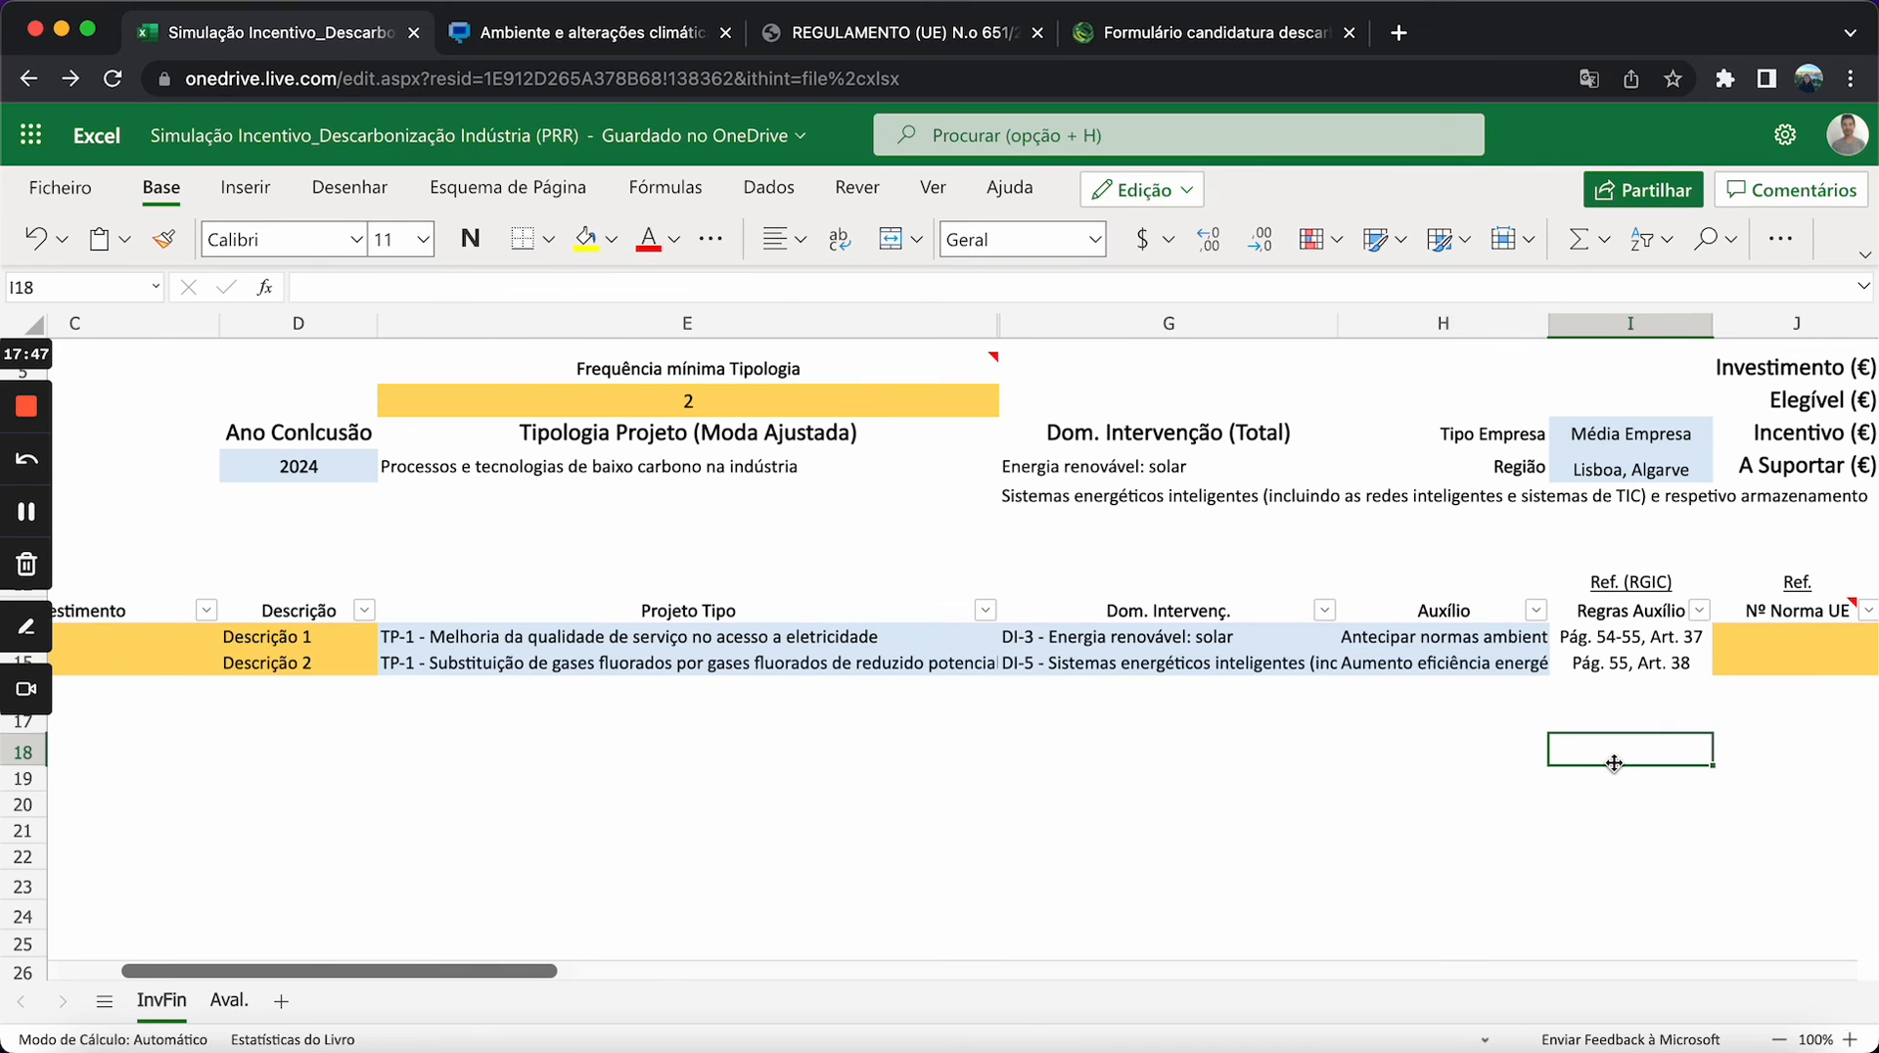
pyautogui.hscroll(2, 1612, 760)
pyautogui.hscroll(1, 1612, 760)
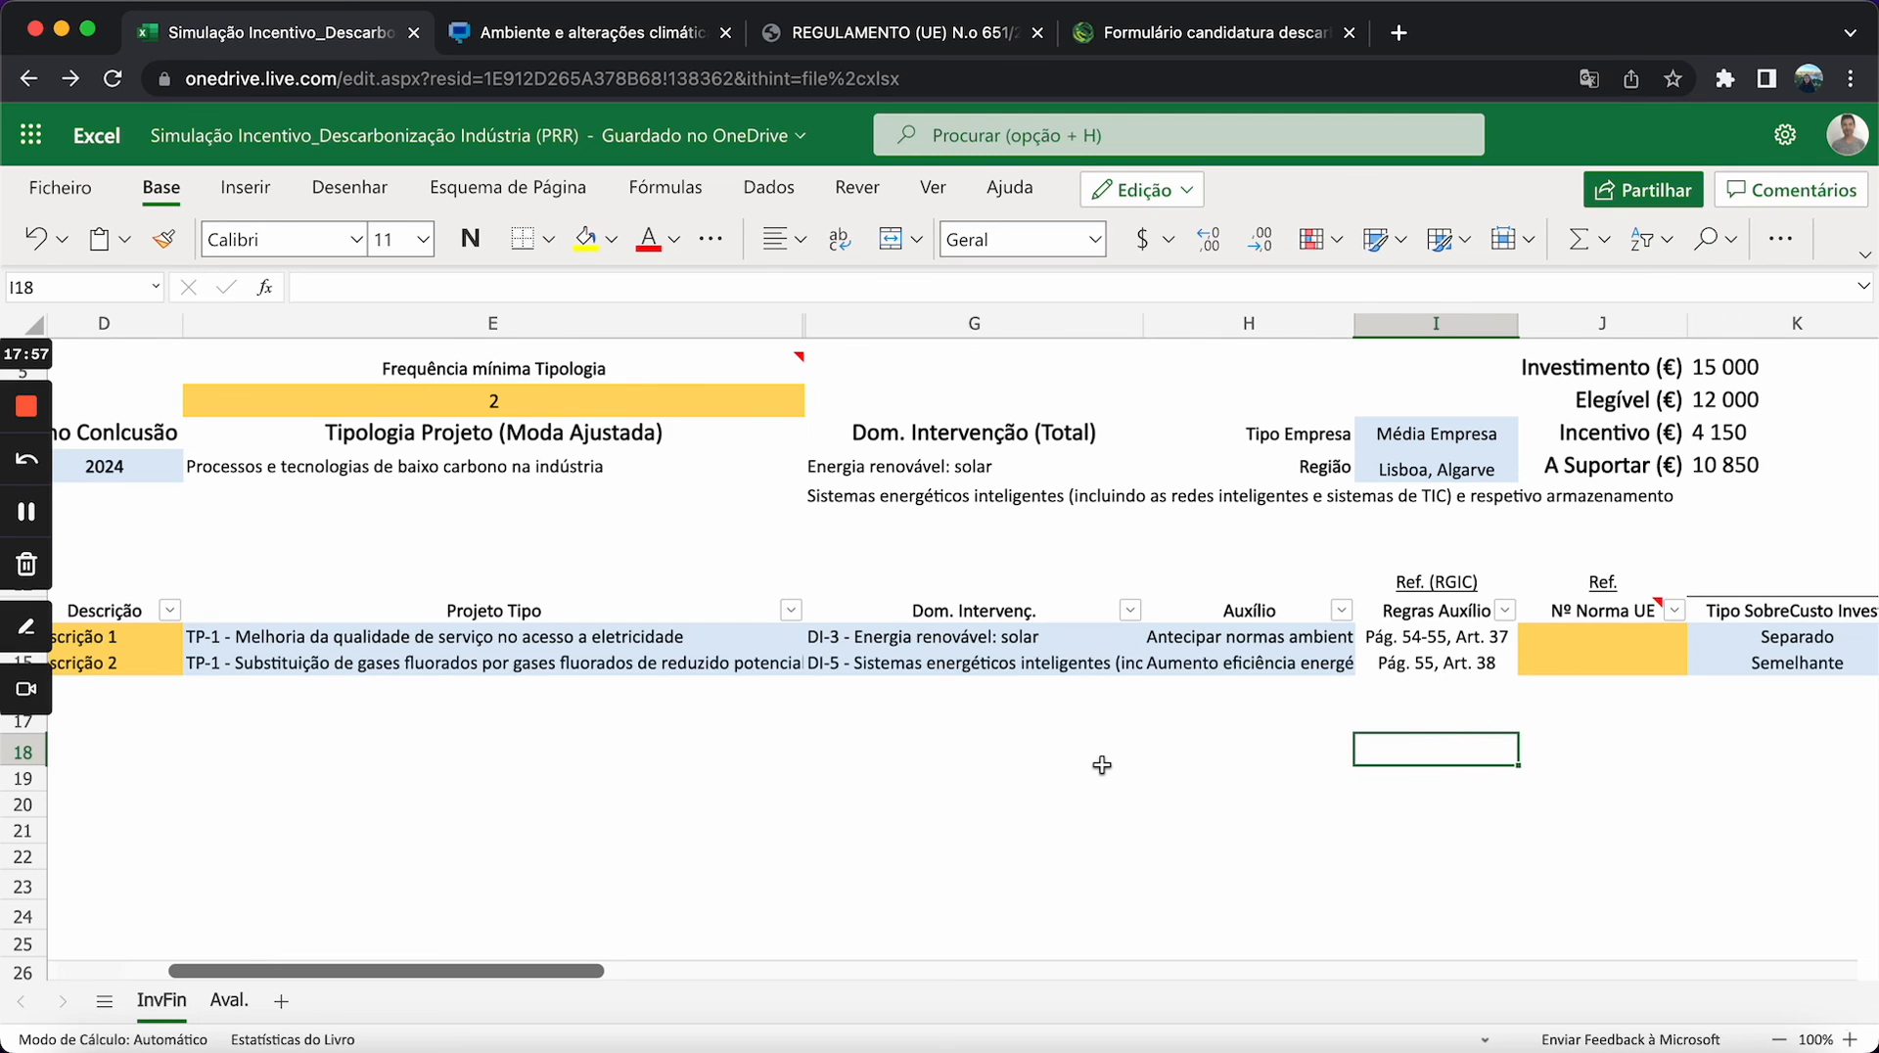
pyautogui.hscroll(-2, 1100, 767)
pyautogui.hscroll(-2, 1102, 765)
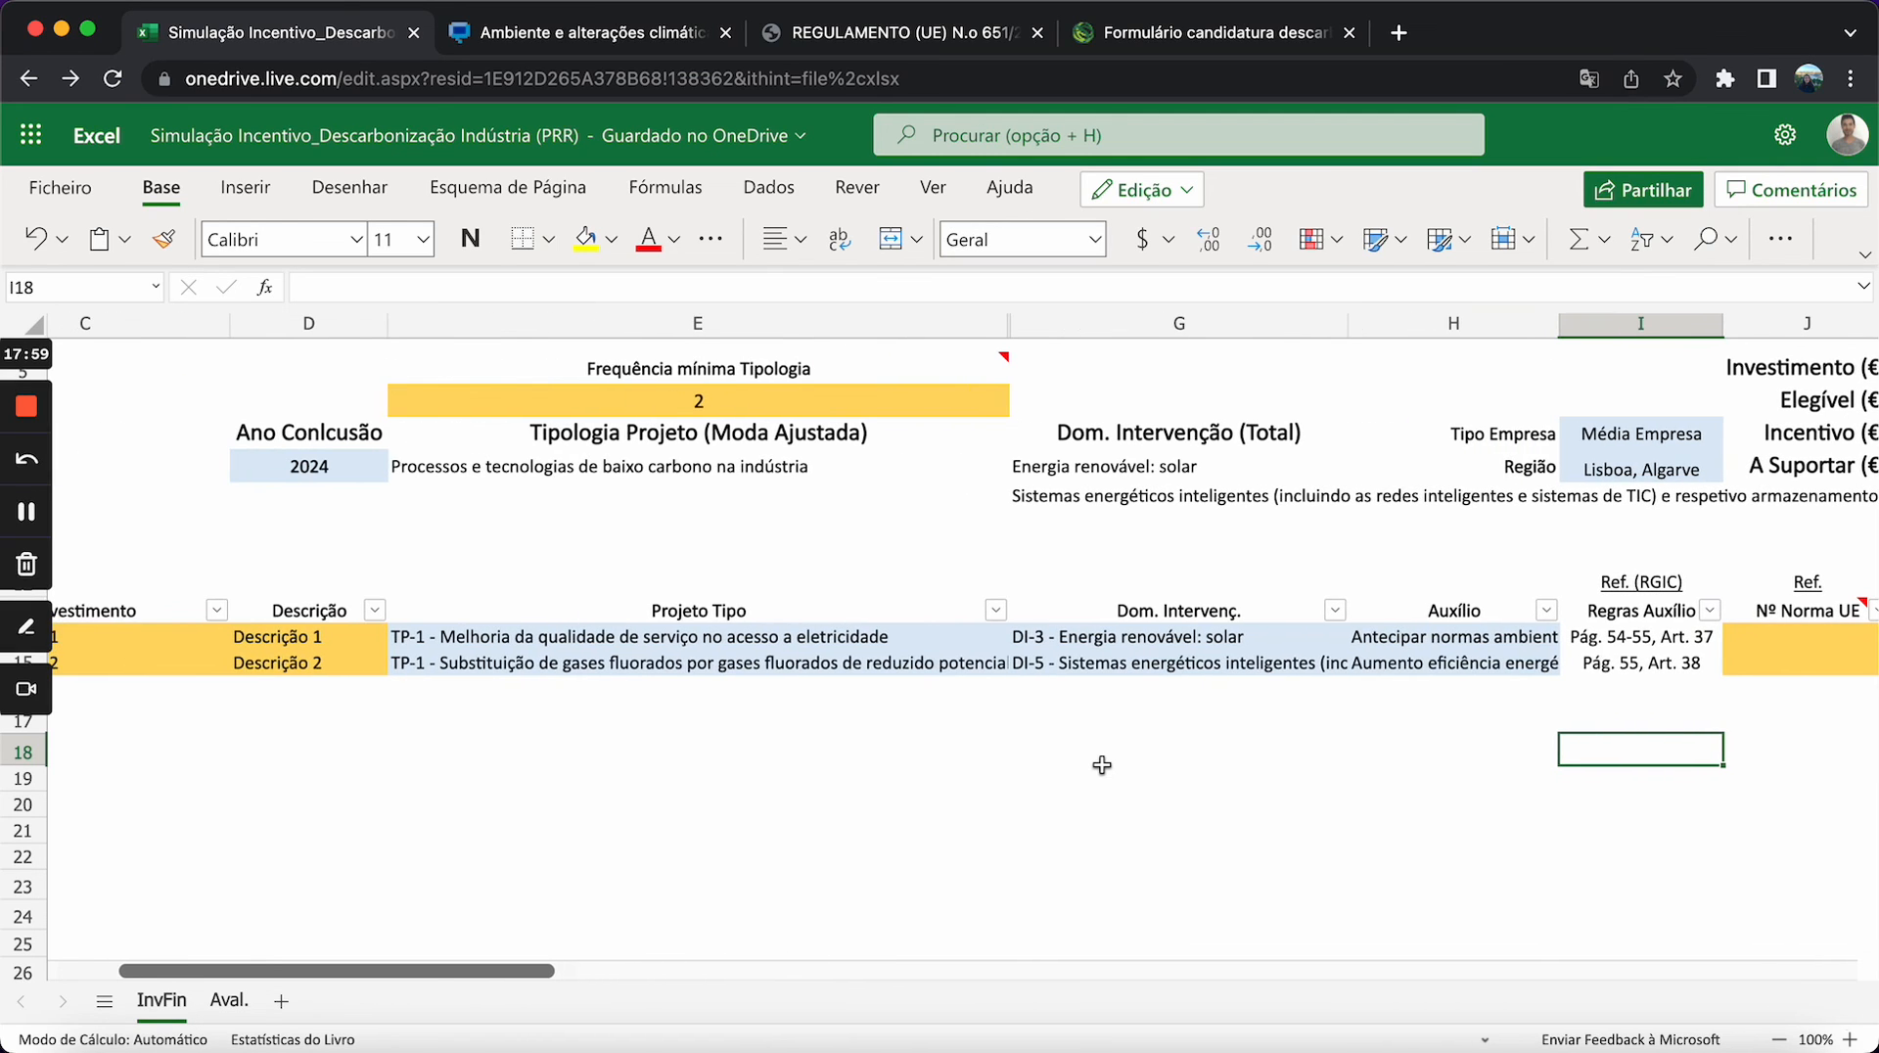
pyautogui.scroll(-3, 1100, 744)
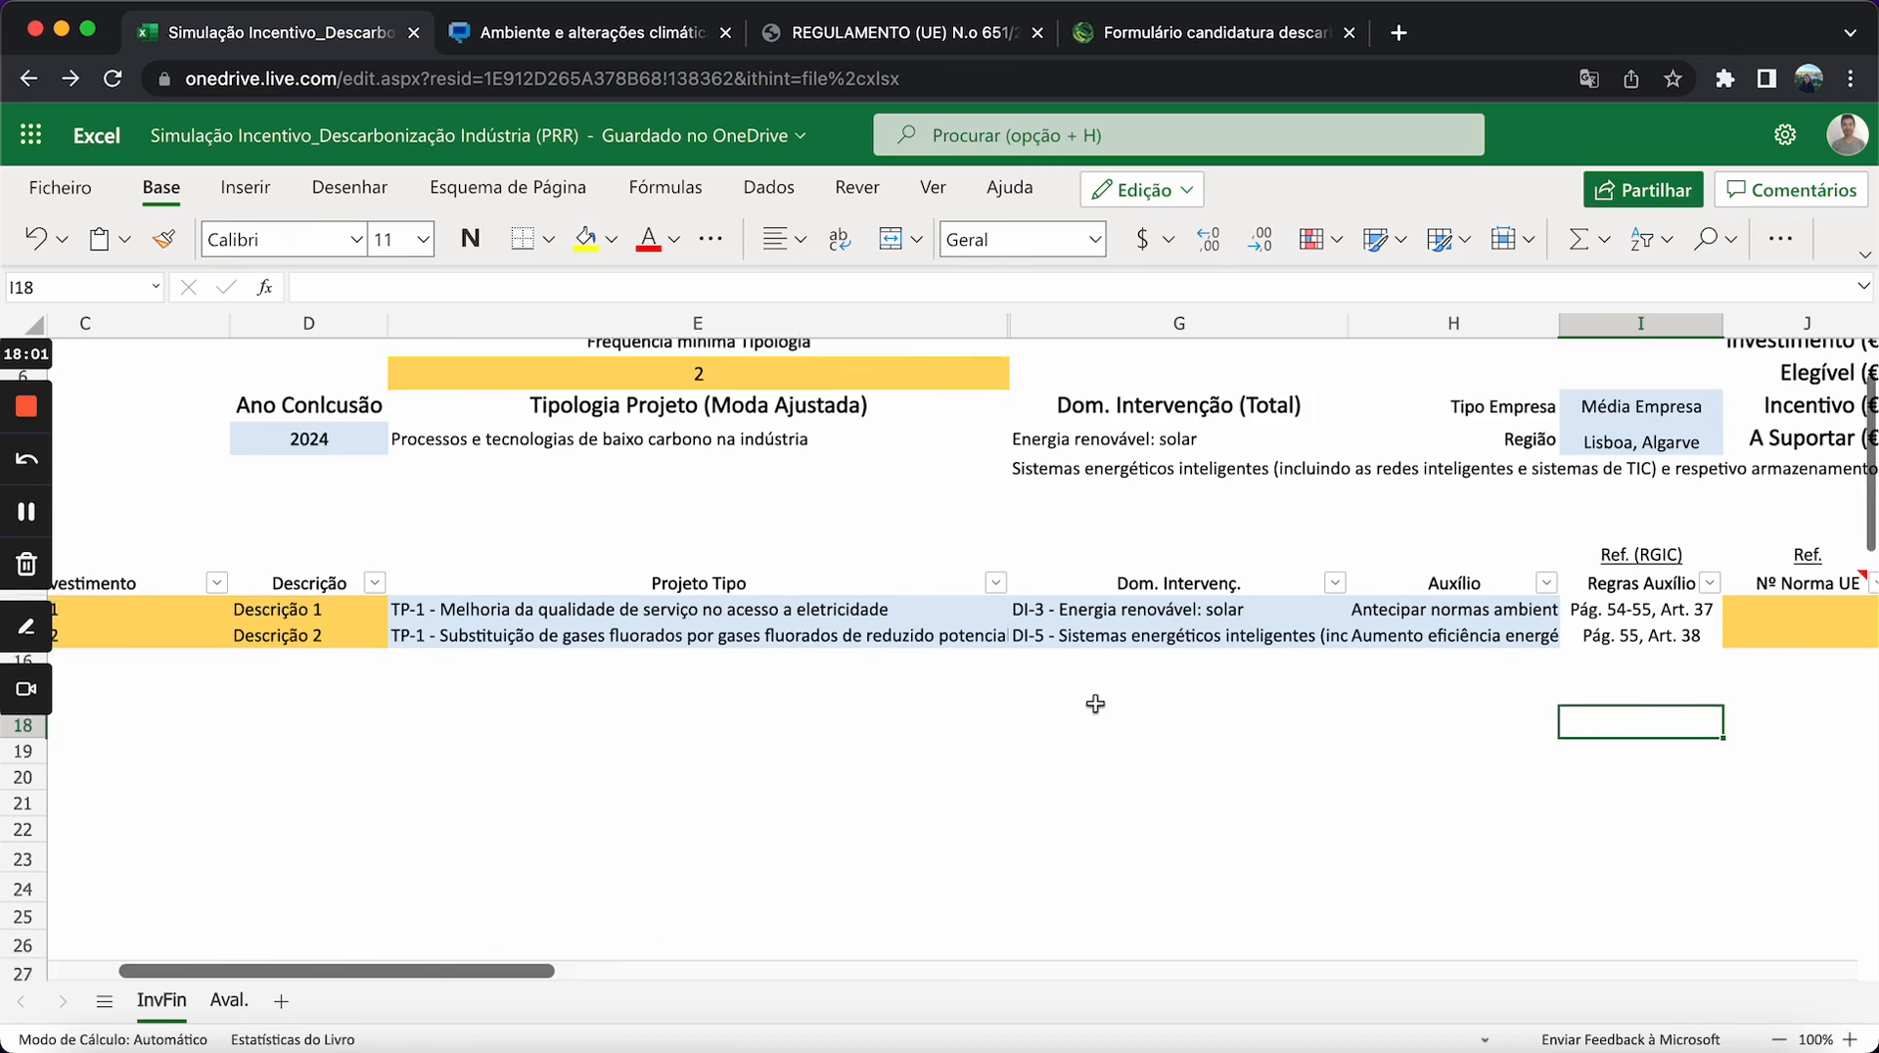